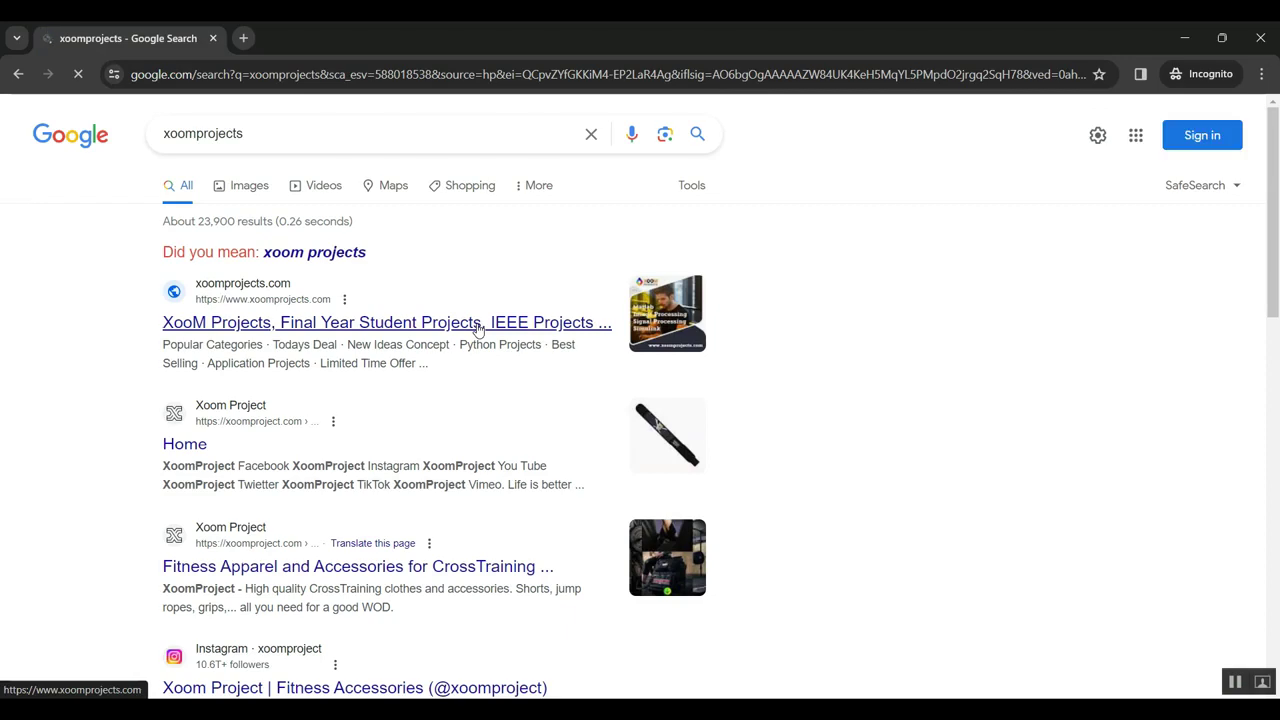
Open the xoomprojects.com result from the Google search for xoomprojects.
click(296, 323)
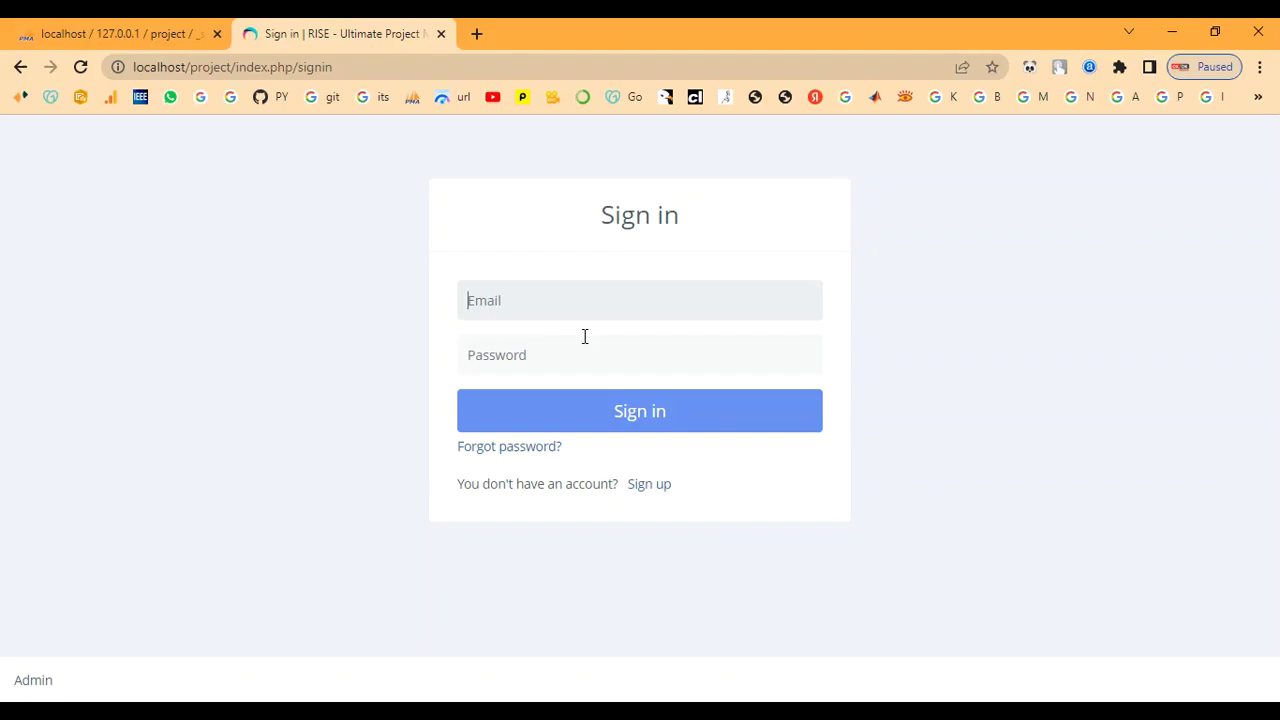
Sign in to RISE as the admin using the autofilled email and the account password.
click(552, 301)
text(admin@gmail.com)
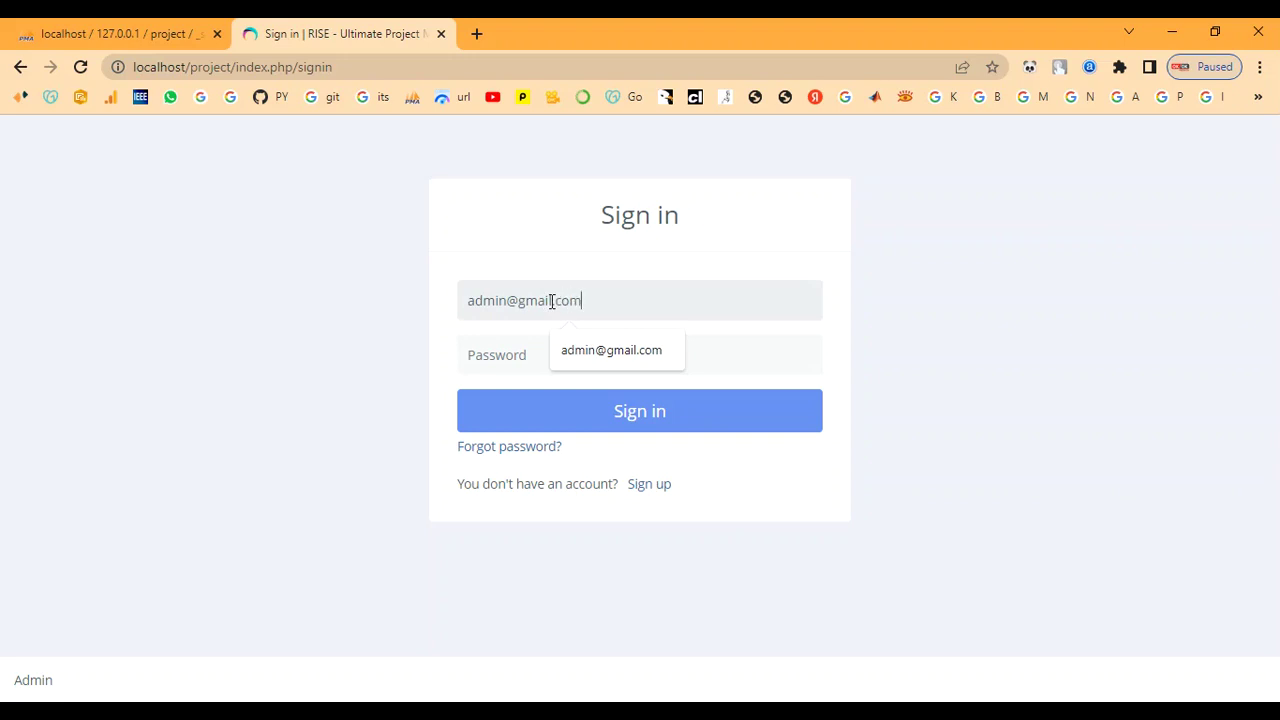
key(Tab)
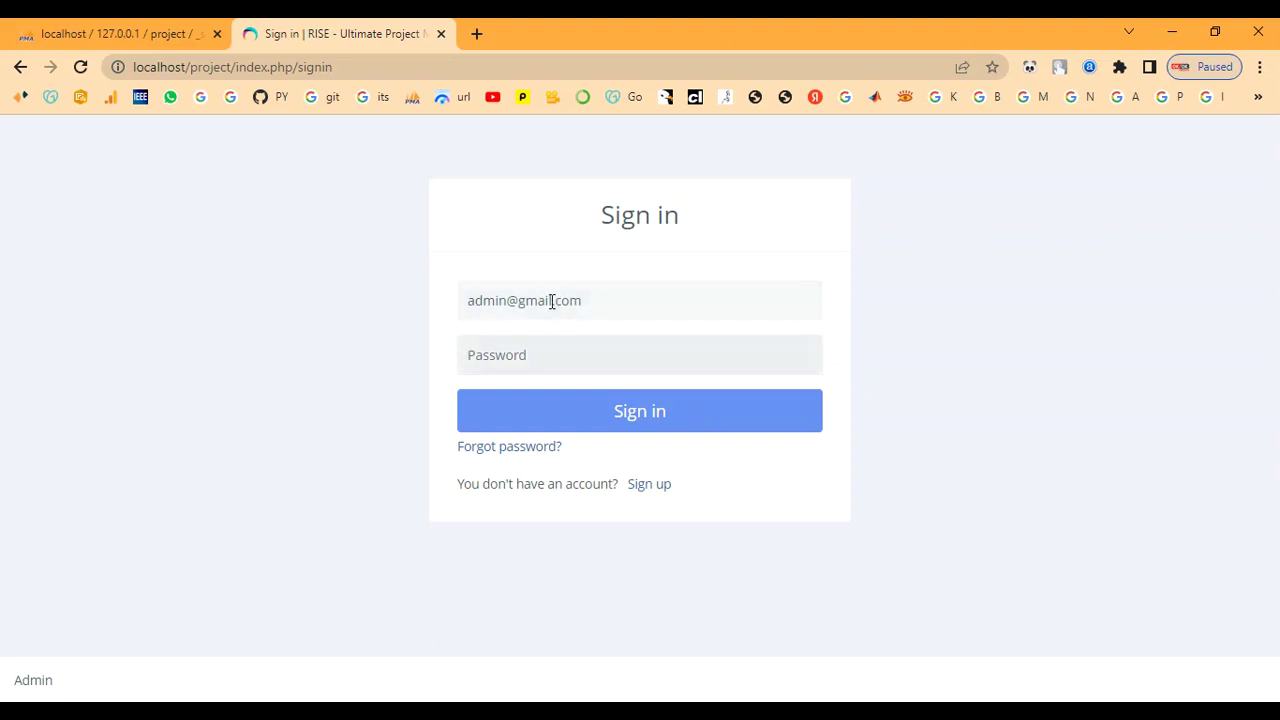
text(••)
click(596, 410)
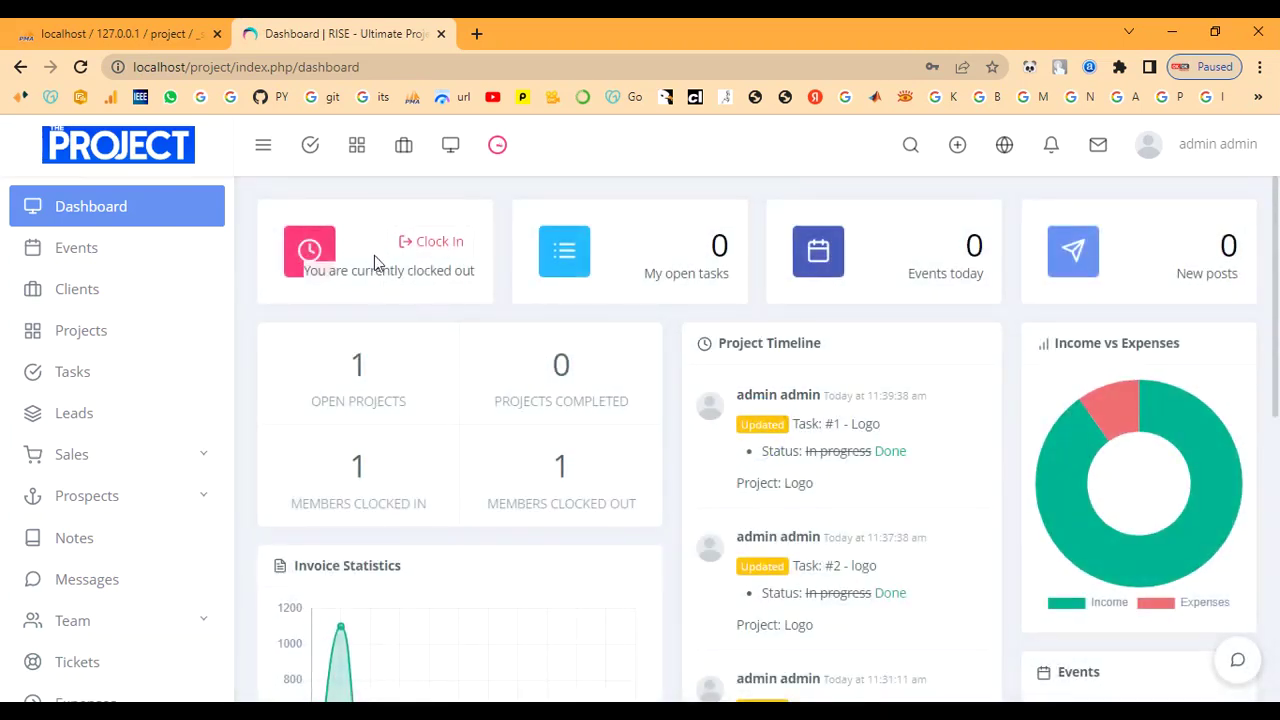
Look over the dashboard's open tasks, project timeline and income-versus-expenses summaries.
scroll(479, 529, down, 3)
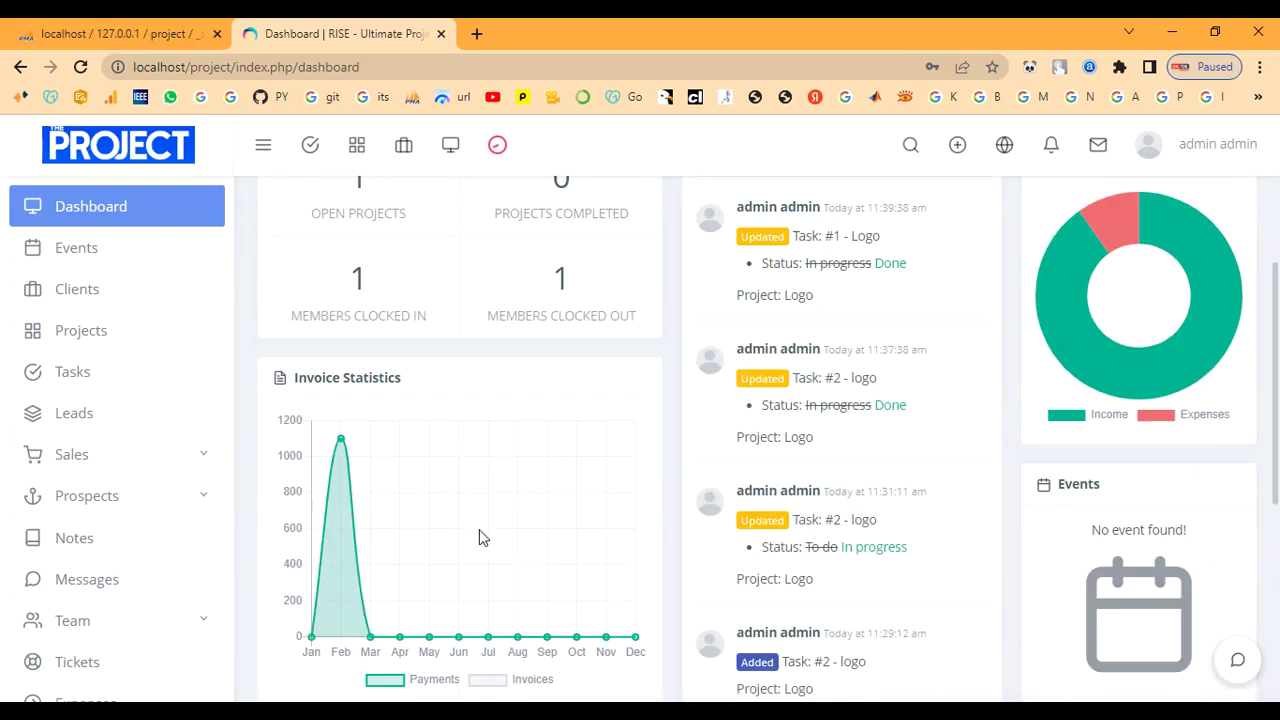
scroll(479, 537, down, 1)
mouse_move(341, 258)
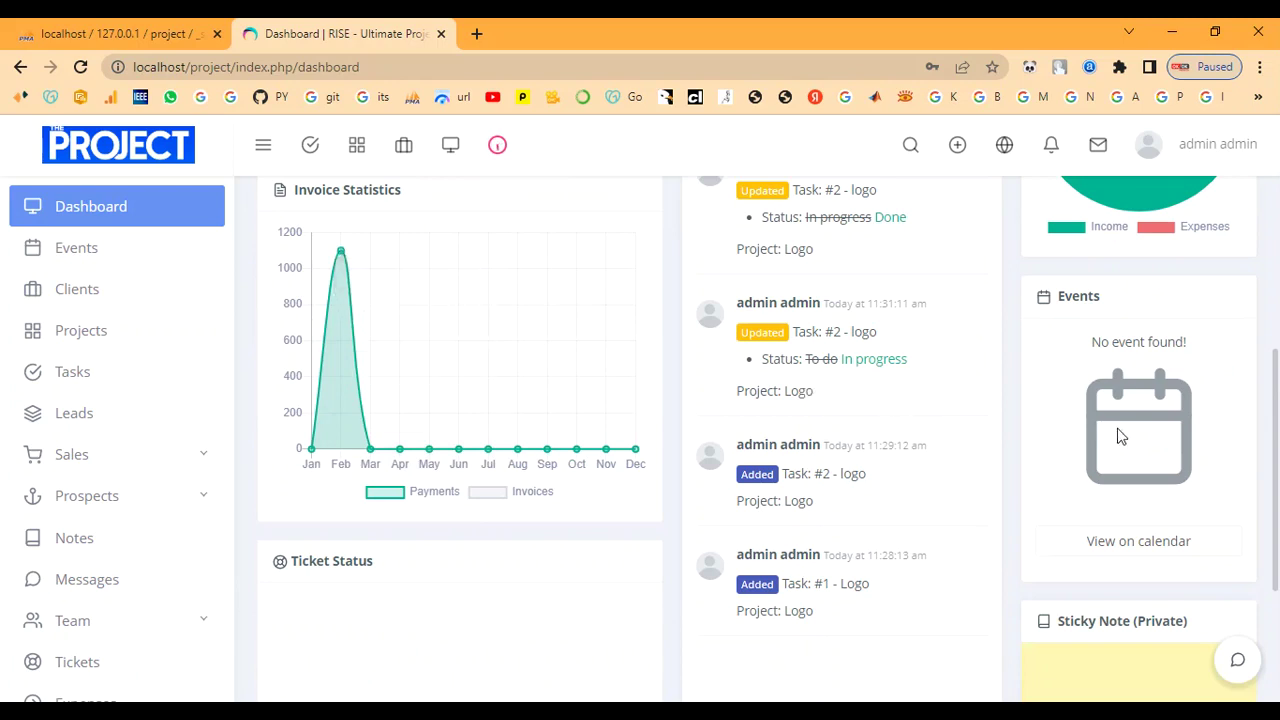
scroll(1118, 437, down, 2)
scroll(1118, 440, up, 3)
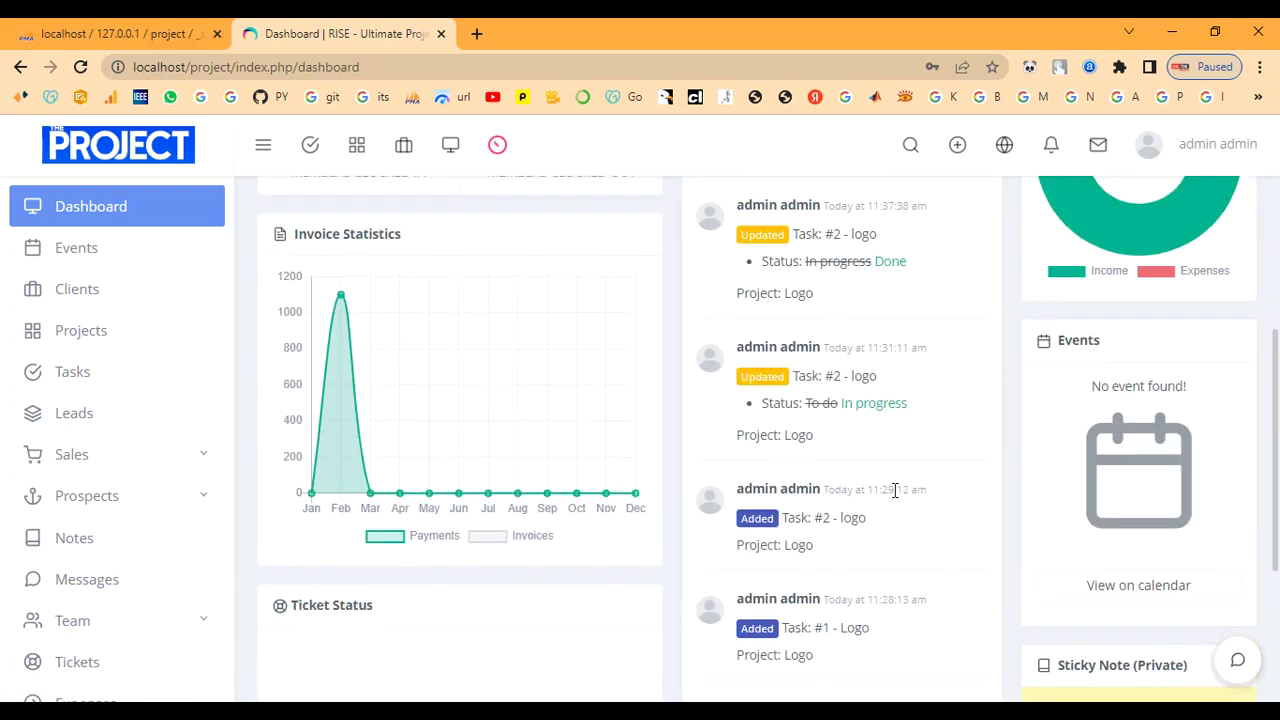
scroll(1030, 531, down, 3)
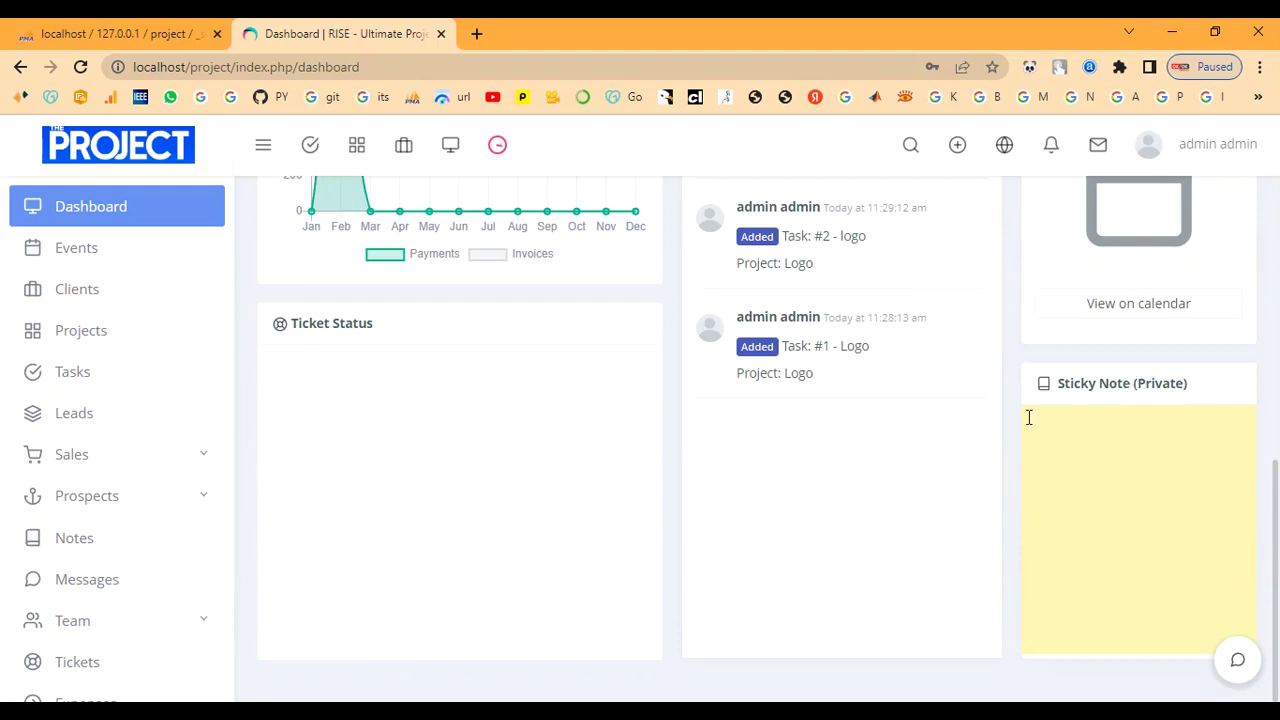
Reload the dashboard and go through Clients to the February 2023 Events calendar.
key(F5)
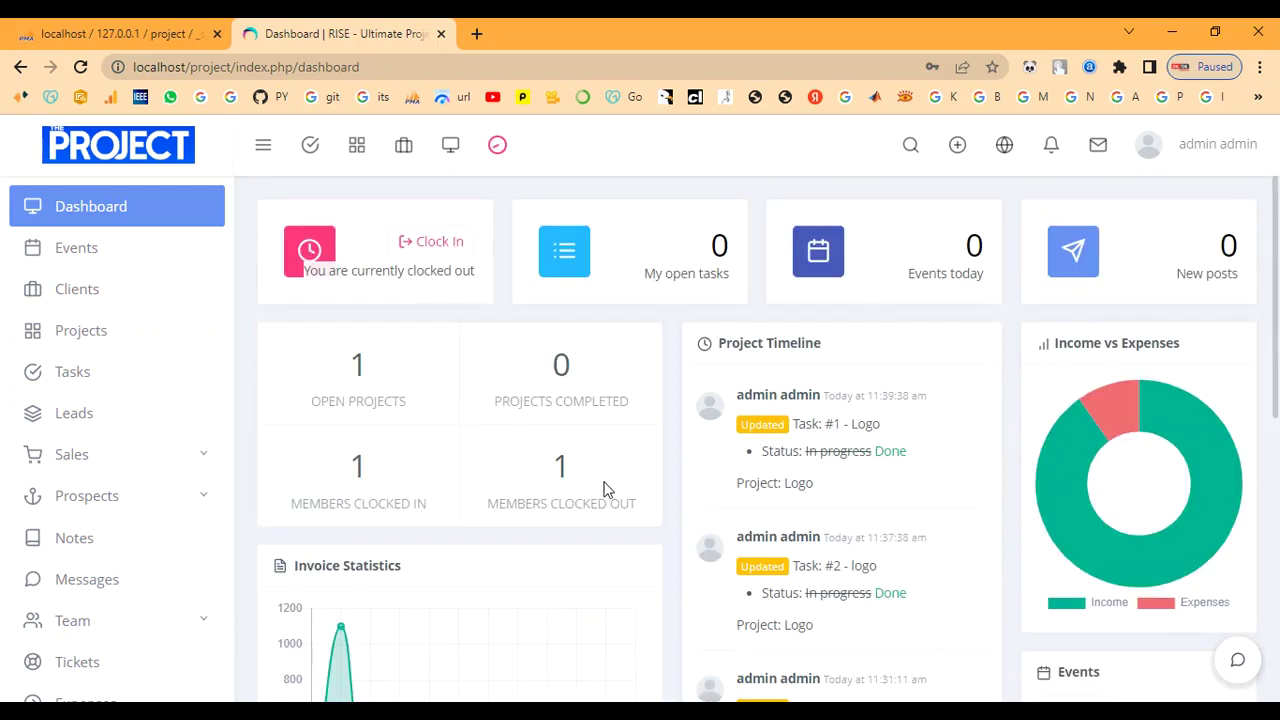
click(82, 289)
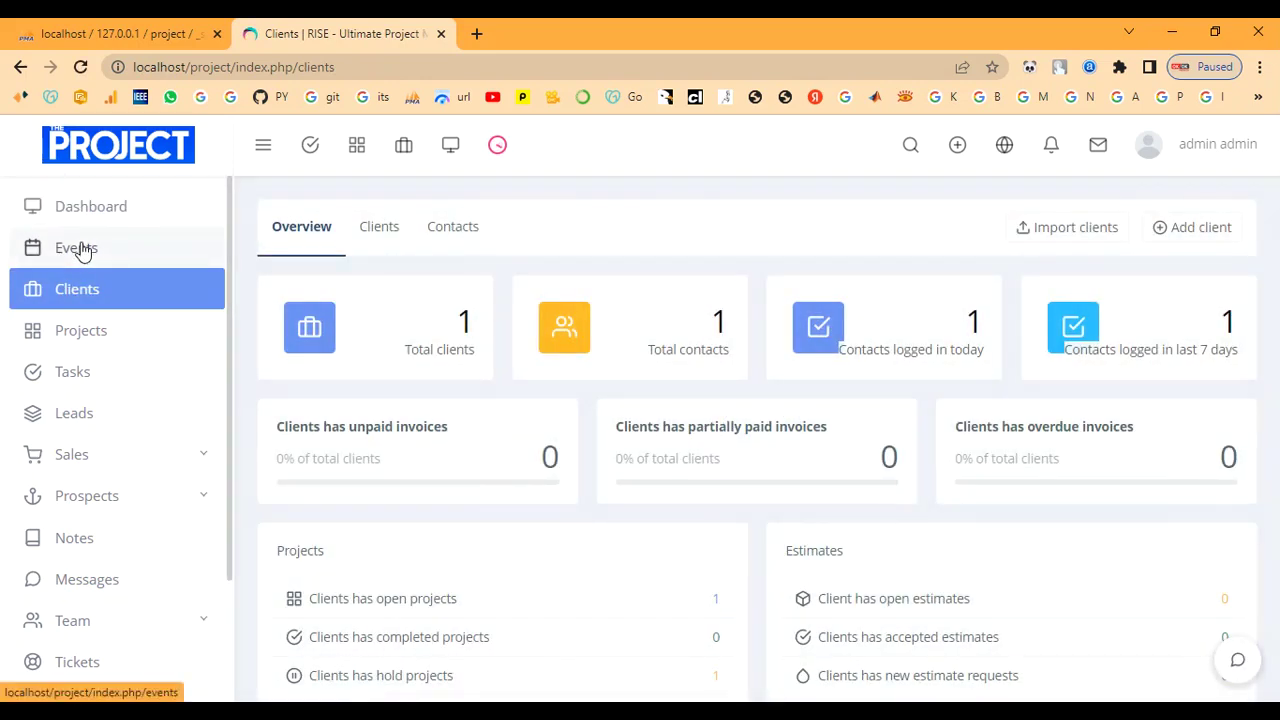
click(82, 250)
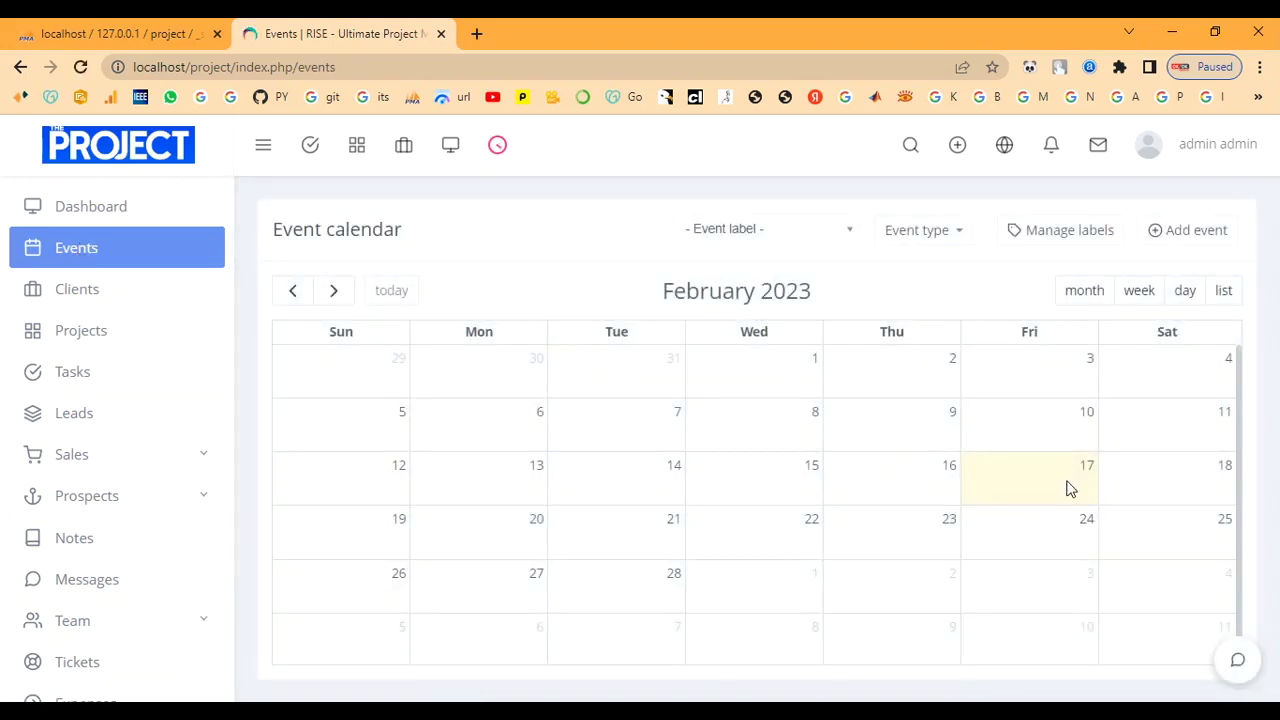
Start a new event titled Event, described as 'event', starting 17 February 2023.
click(1196, 230)
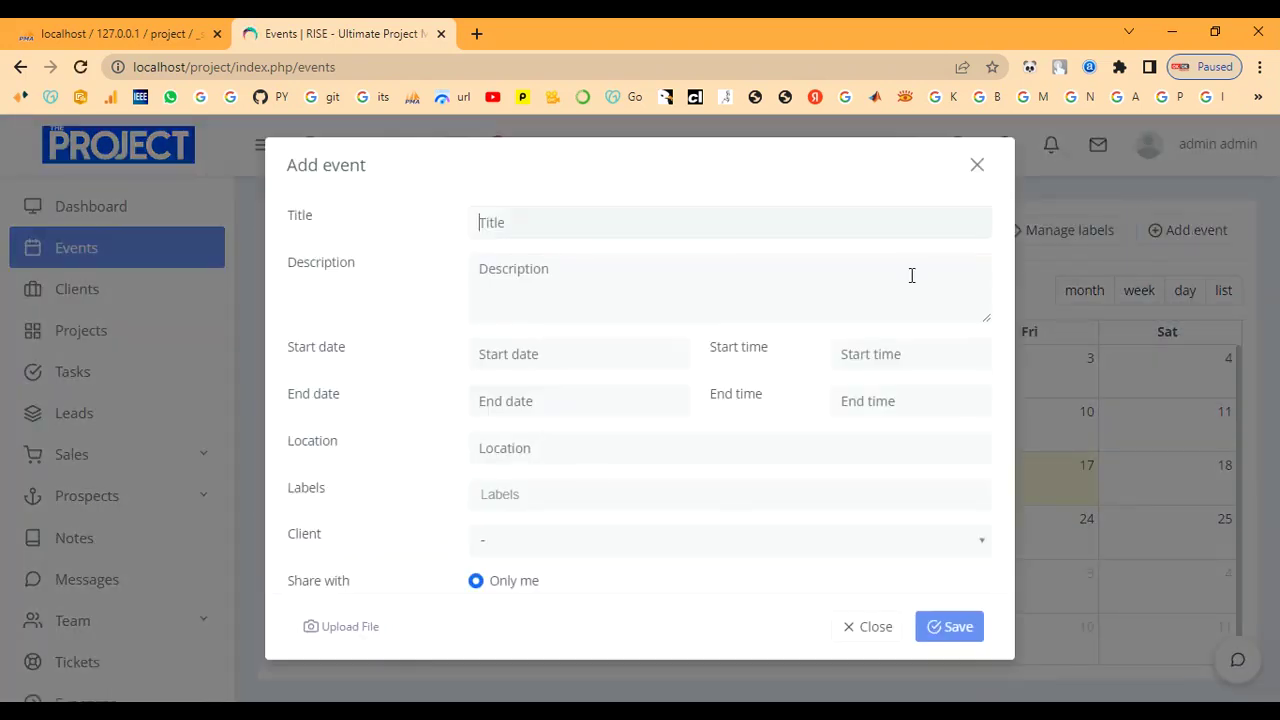
text(Event)
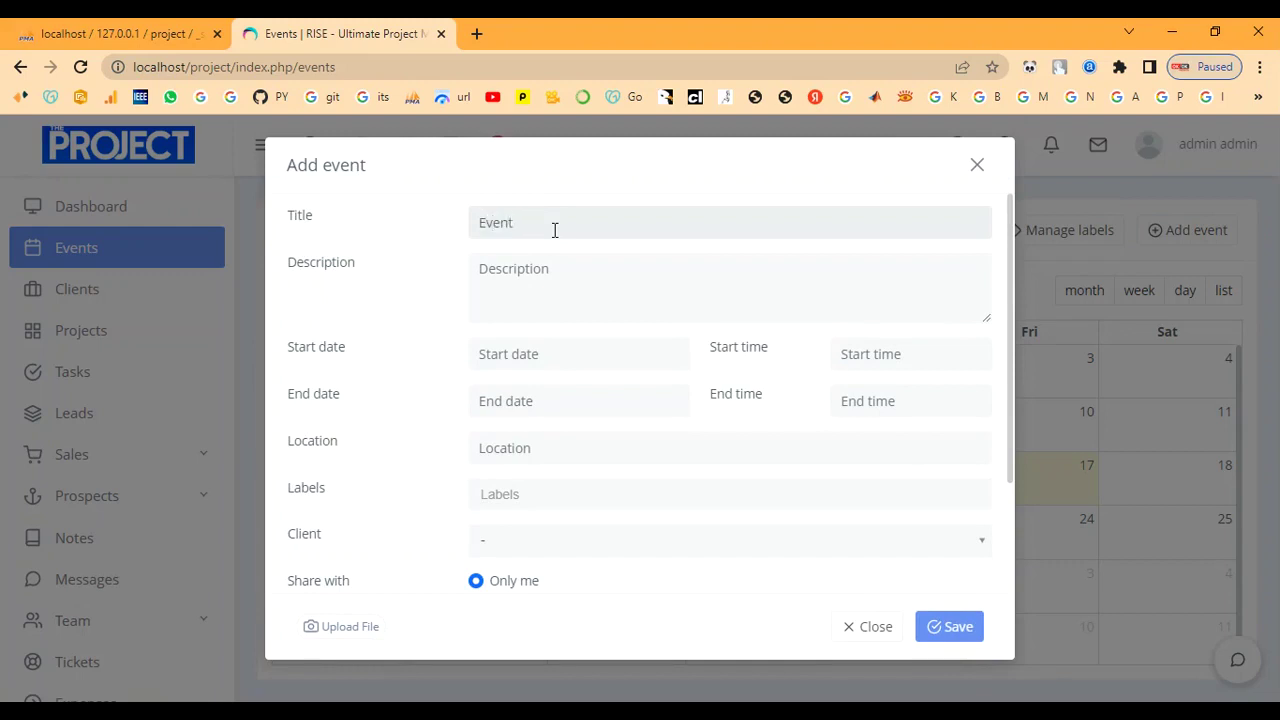
click(548, 278)
text(e)
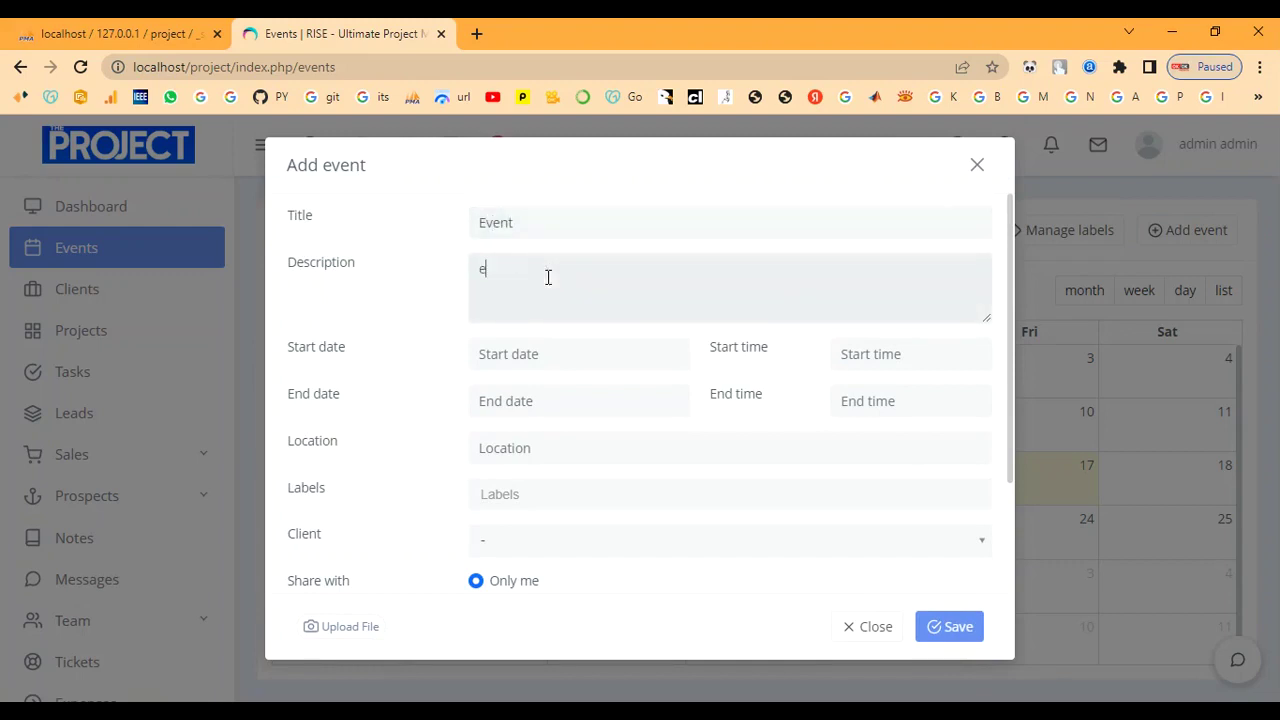
text(vent)
click(550, 350)
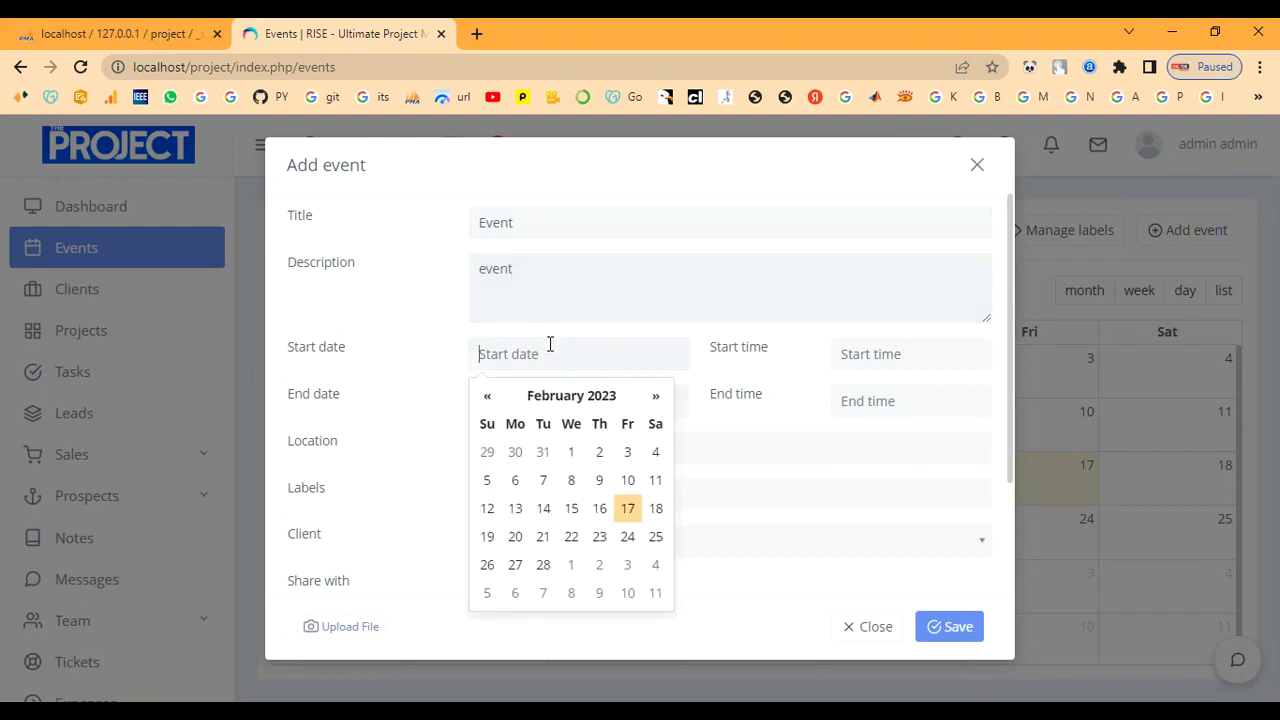
click(627, 510)
Set the start time to 7:00 PM and the end to 20 February 2023, 7:00 PM.
click(897, 354)
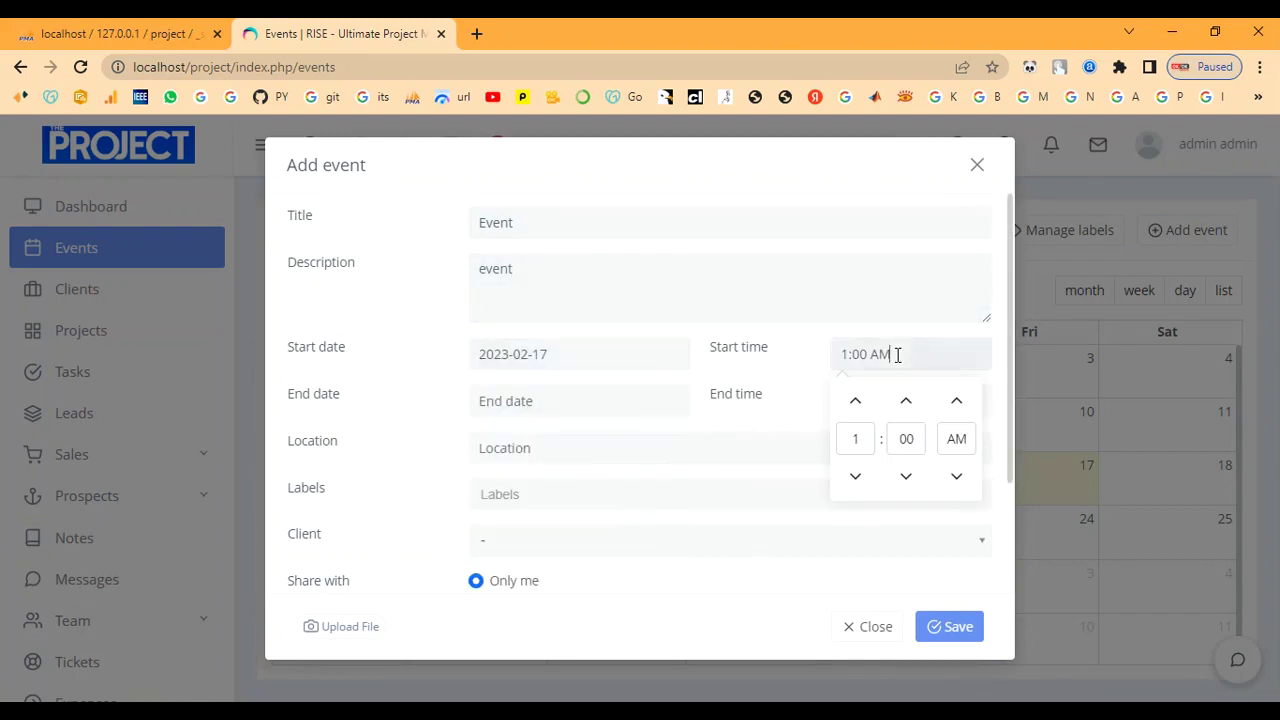
click(857, 477)
click(858, 477)
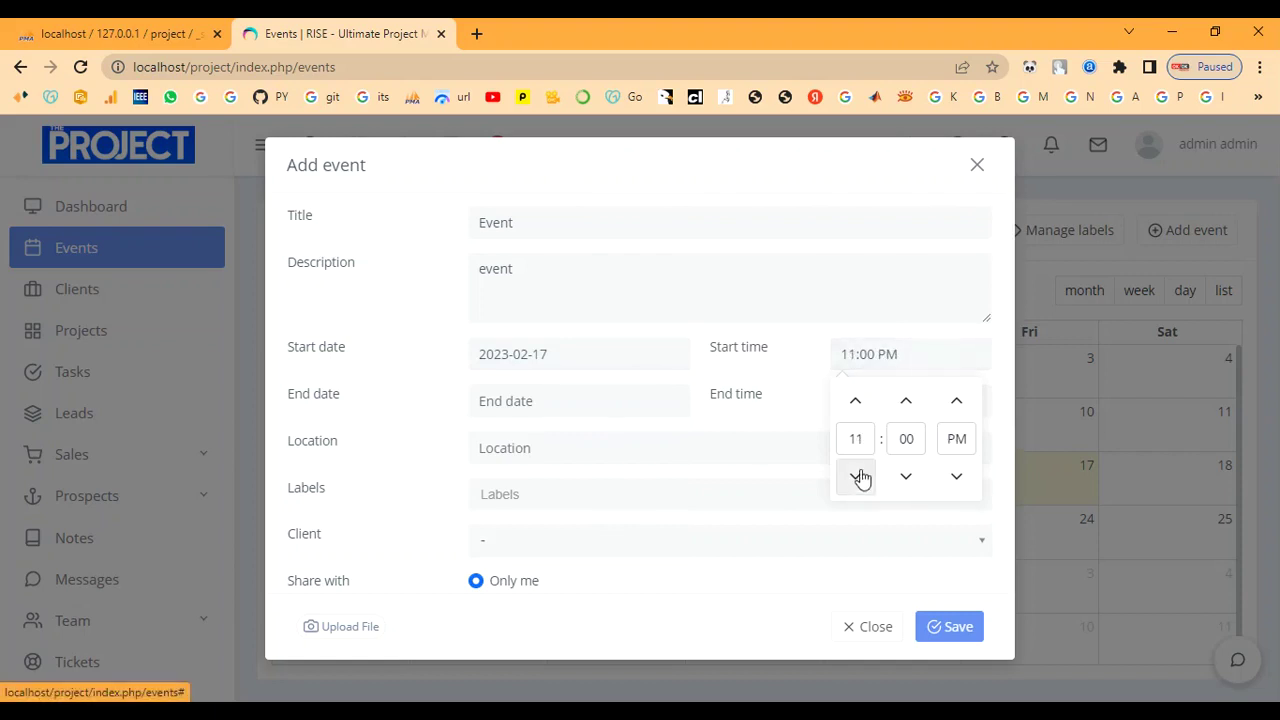
click(857, 401)
click(858, 401)
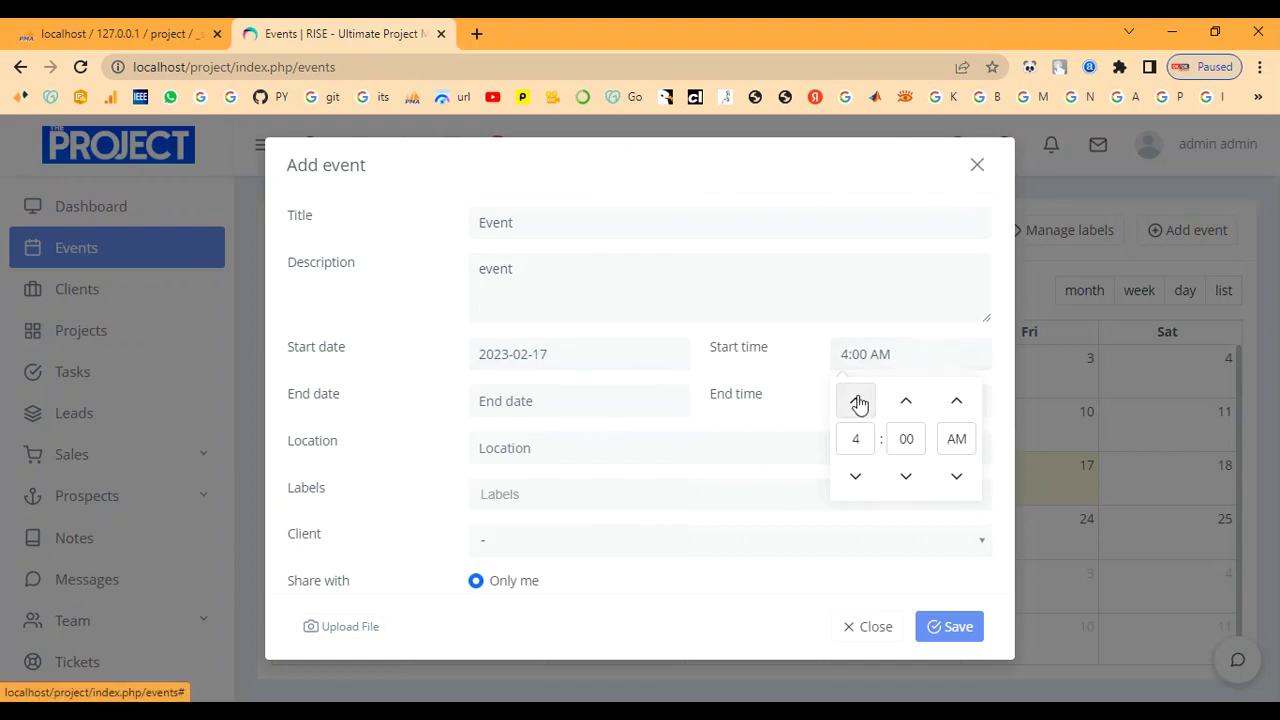
click(955, 402)
click(768, 414)
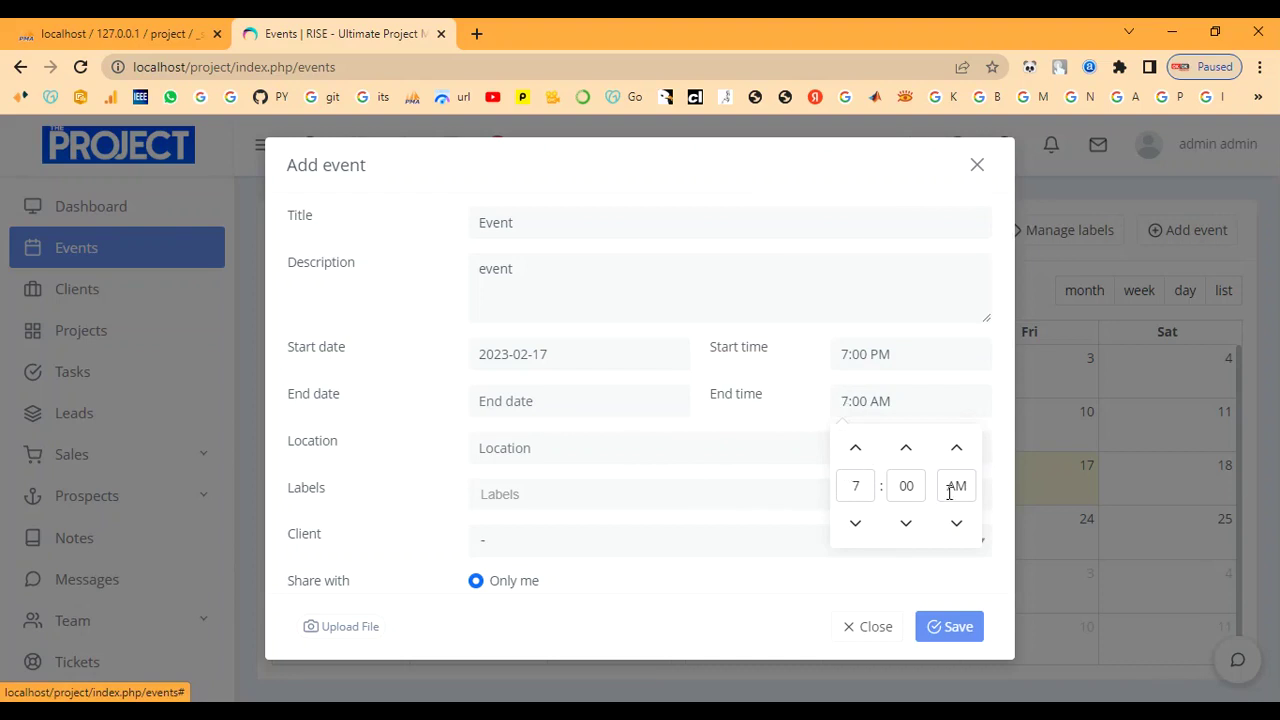
click(958, 526)
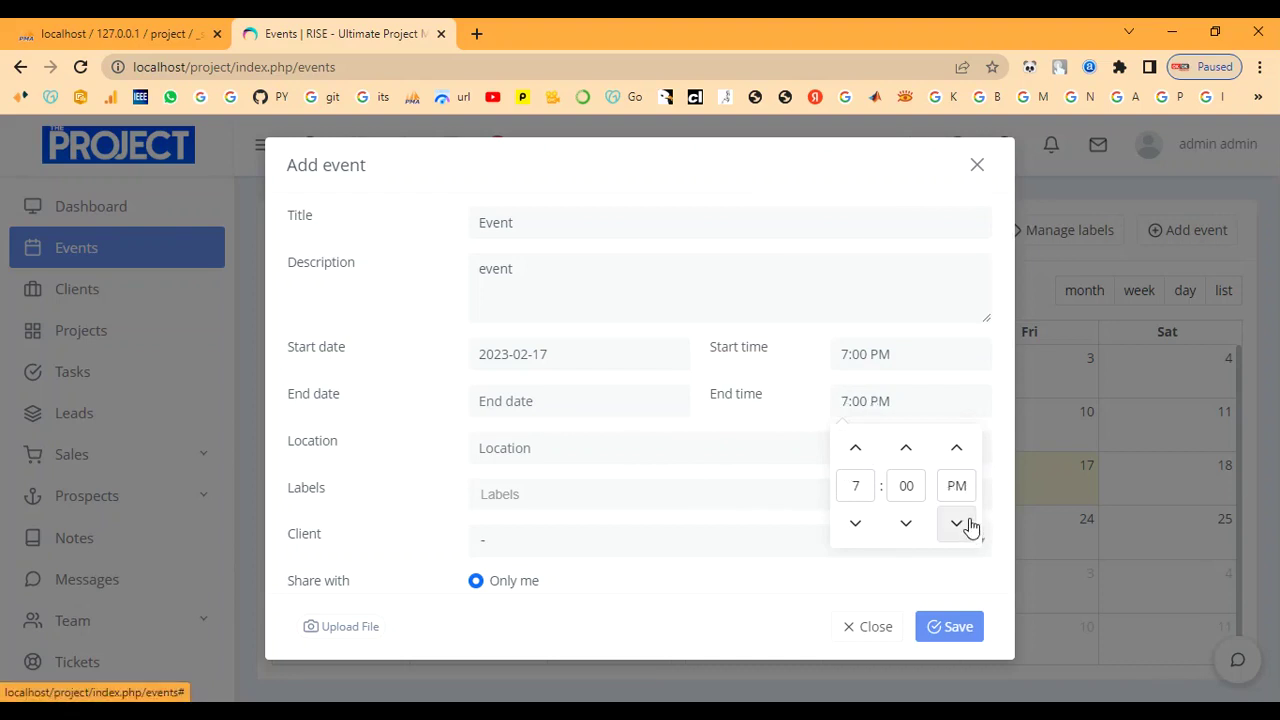
click(611, 400)
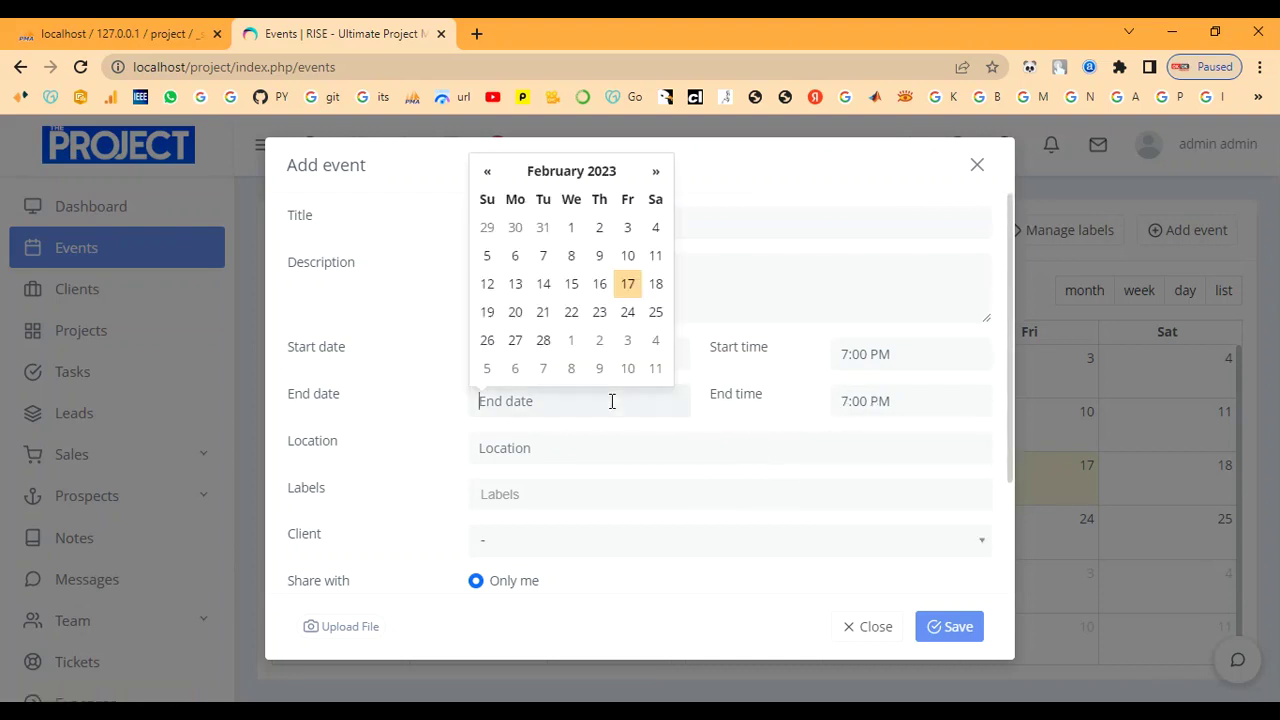
click(515, 313)
Enter Chennai as the location and check the empty label suggestions.
text(c)
text(hennai)
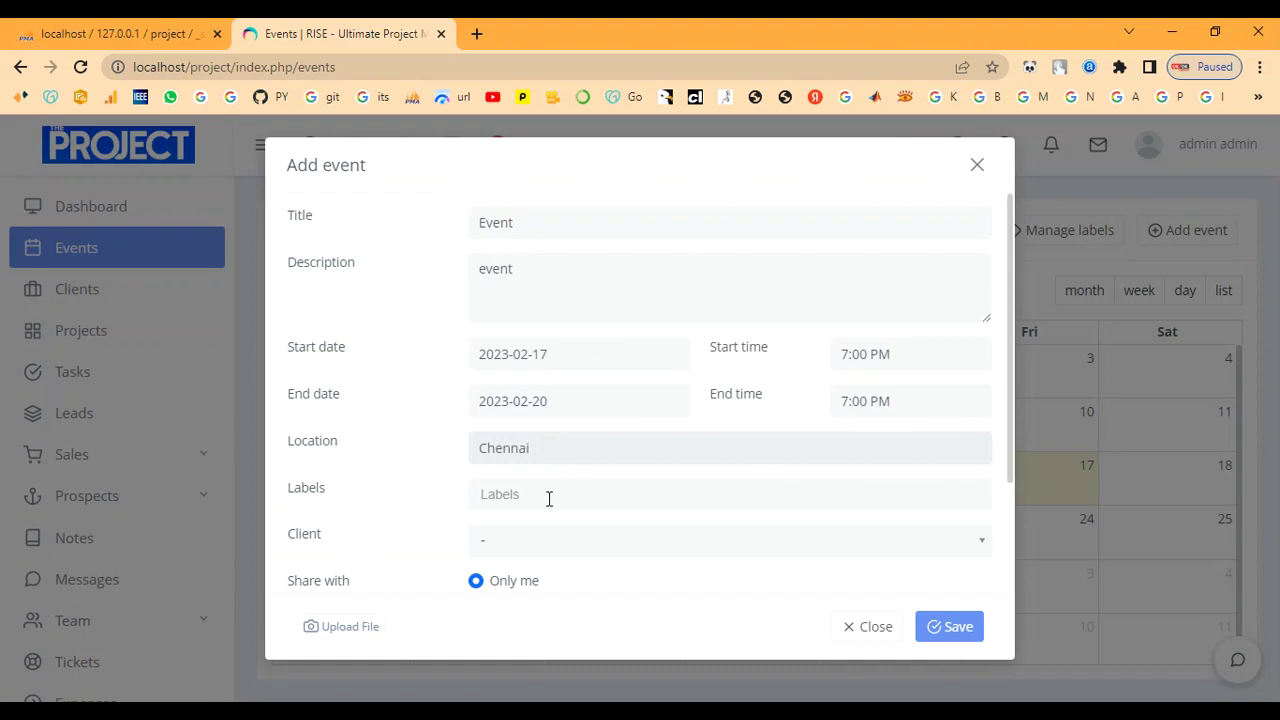
click(549, 498)
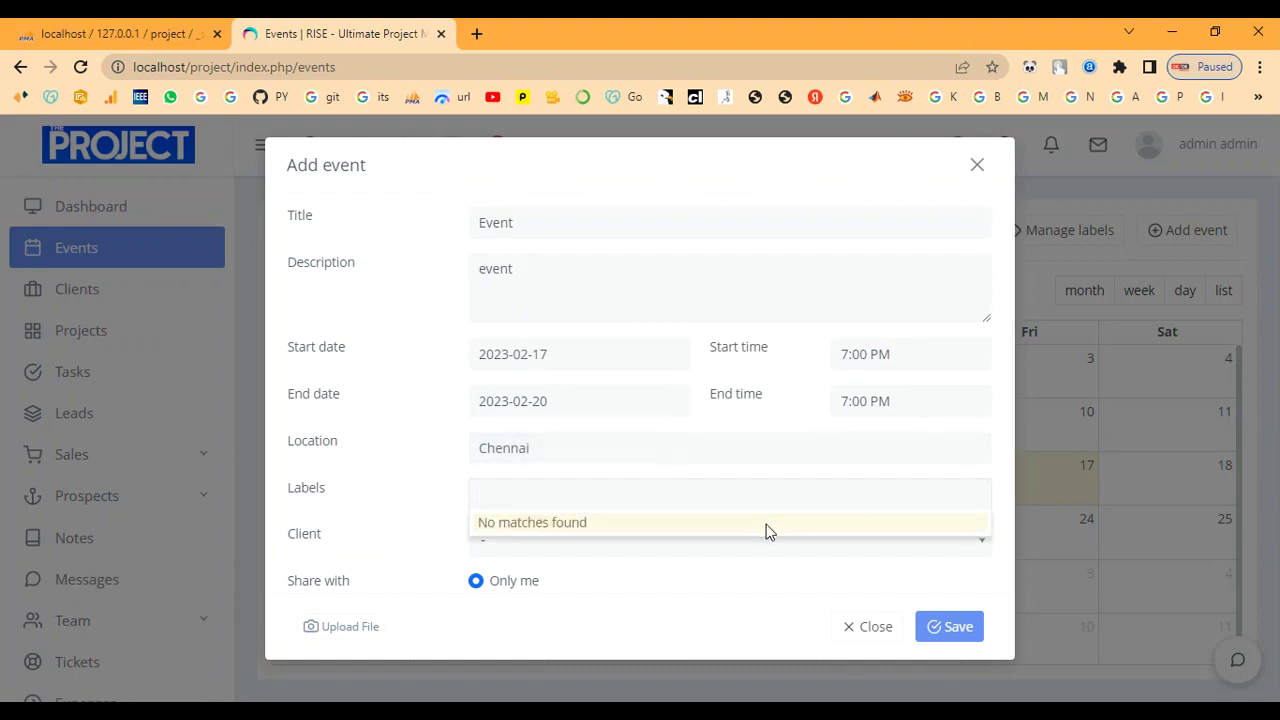
click(875, 630)
Discard the draft, save a green 'Event' label, and open a fresh Add event form.
click(977, 164)
click(1021, 238)
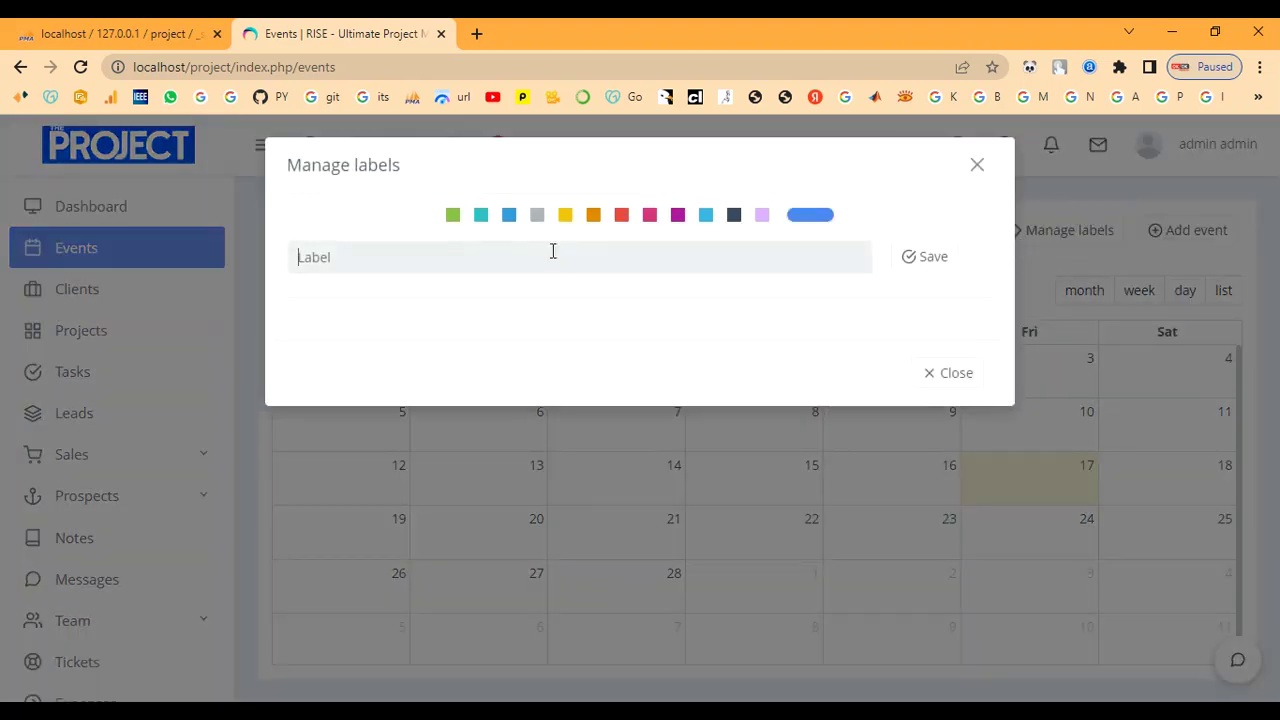
text(Event)
click(453, 216)
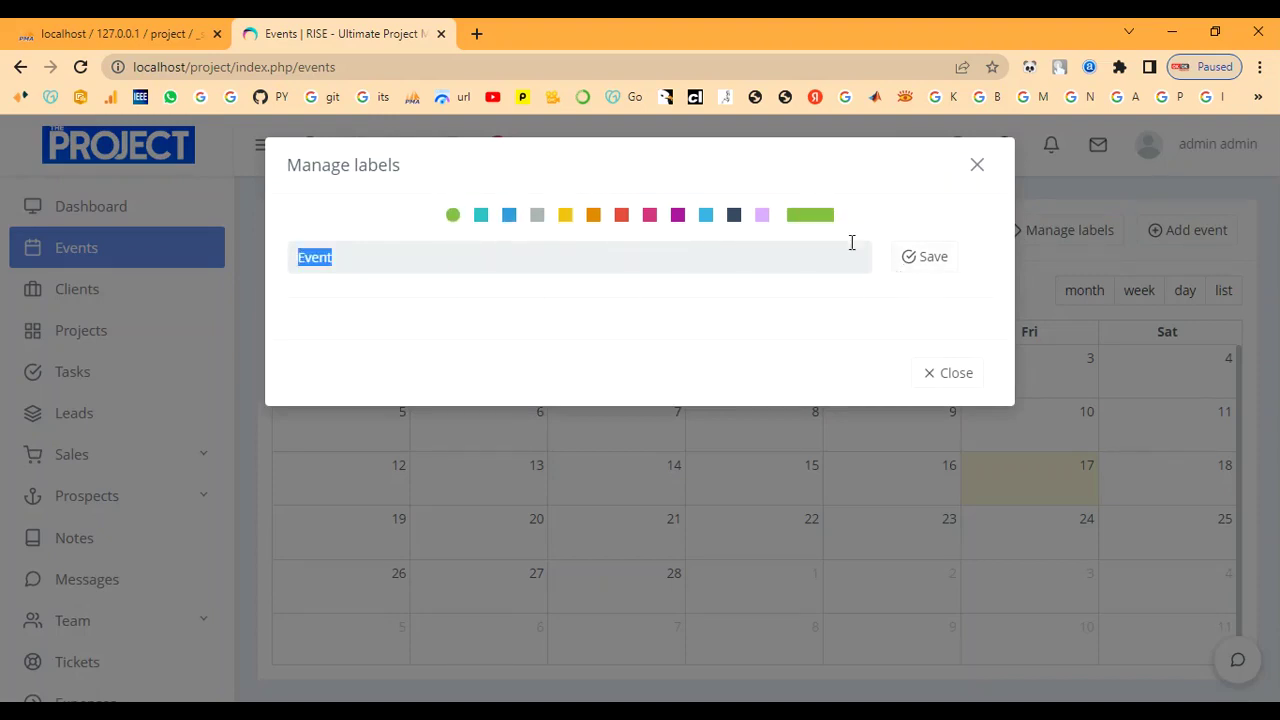
click(913, 262)
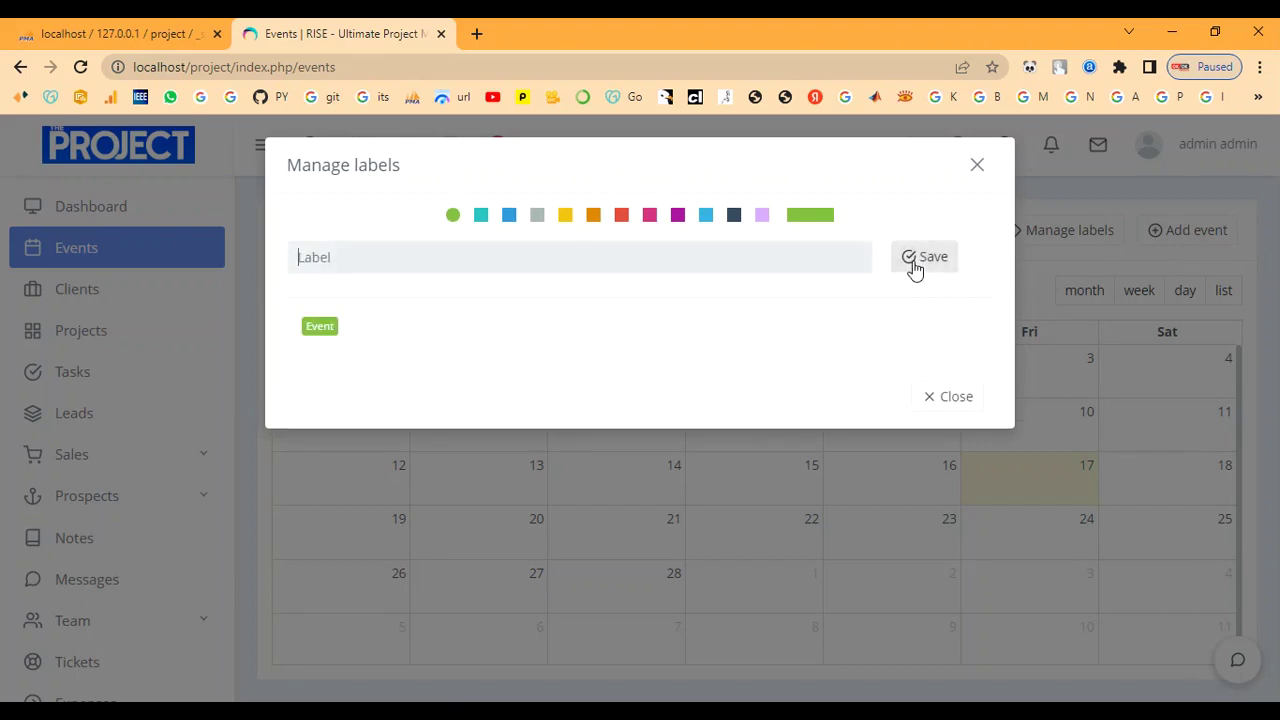
click(975, 167)
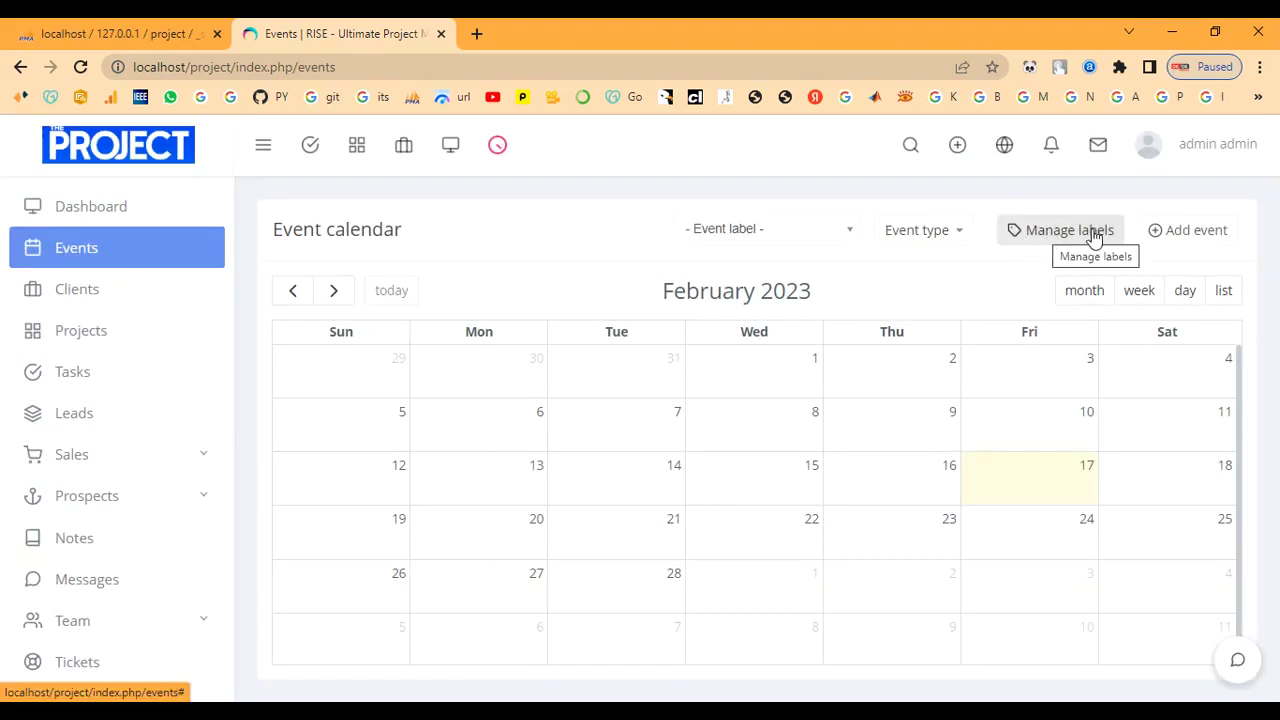
click(1171, 240)
scroll(654, 411, down, 3)
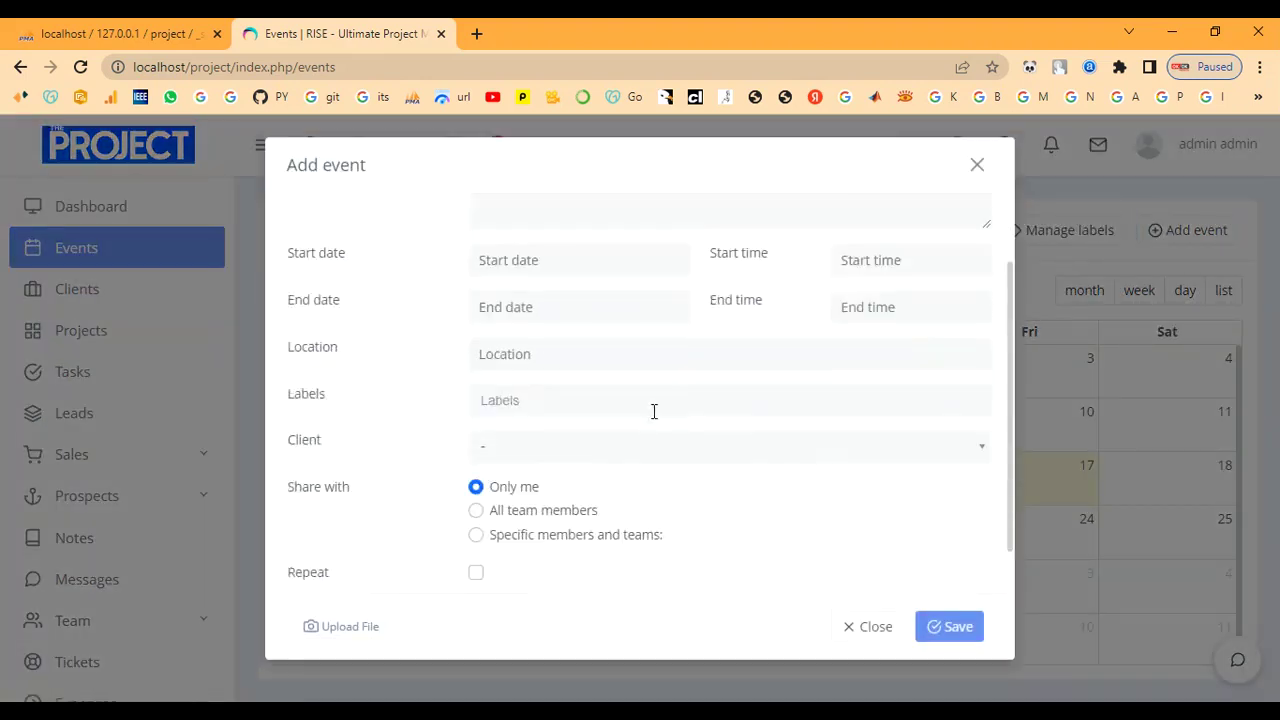
Enter the title Event, a description, and the start date 17 February 2023.
scroll(600, 437, up, 3)
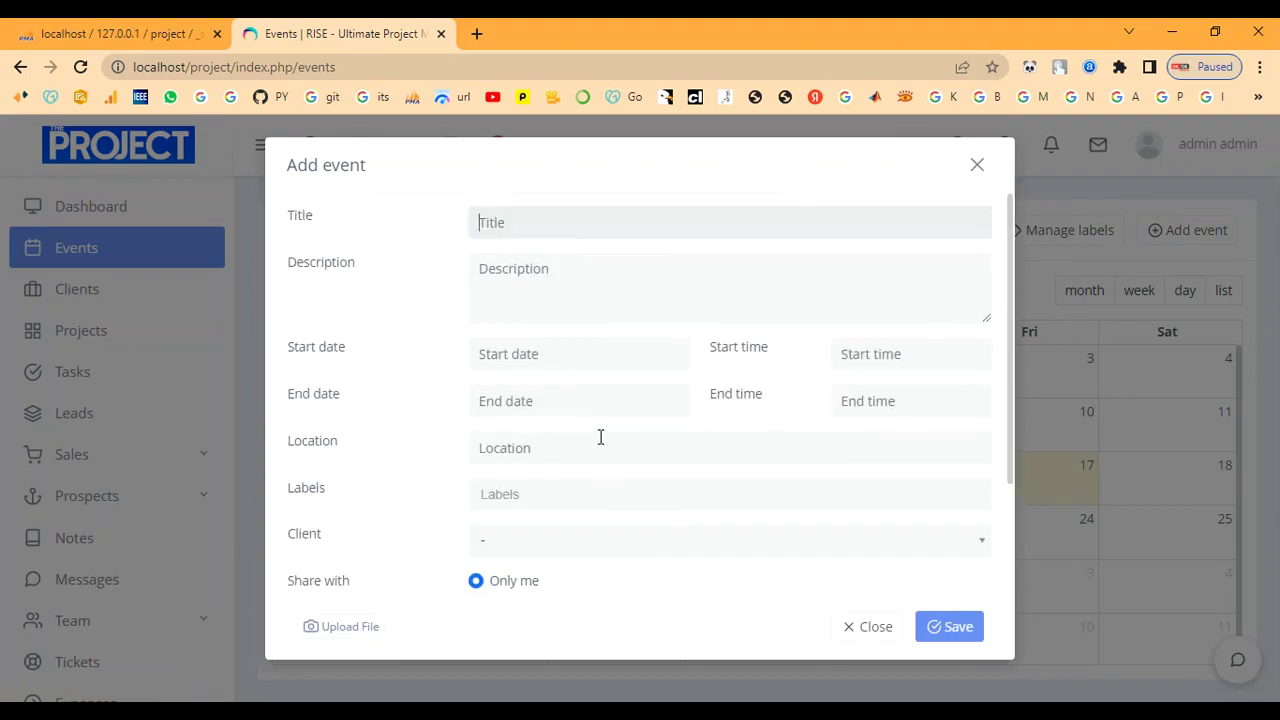
text(Event)
key(Tab)
text(e)
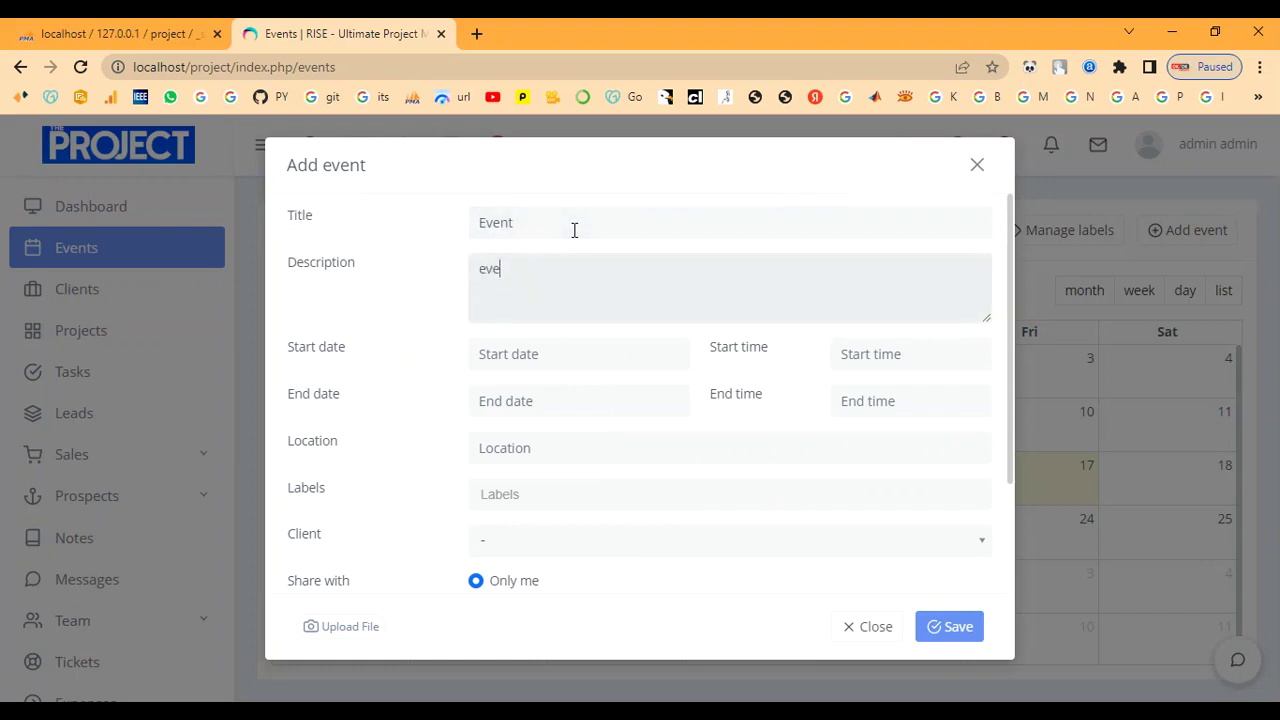
click(560, 345)
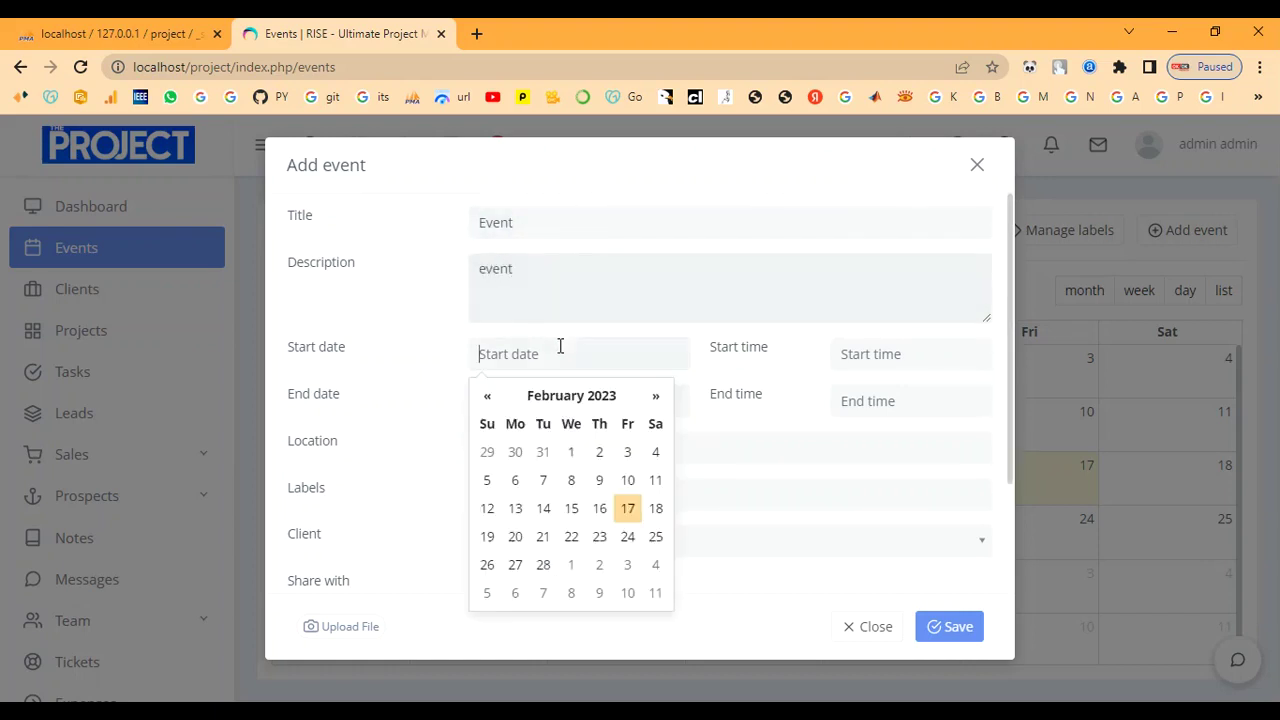
click(630, 508)
Set start and end times to 7:00 PM and the end date to 20 February 2023.
click(908, 356)
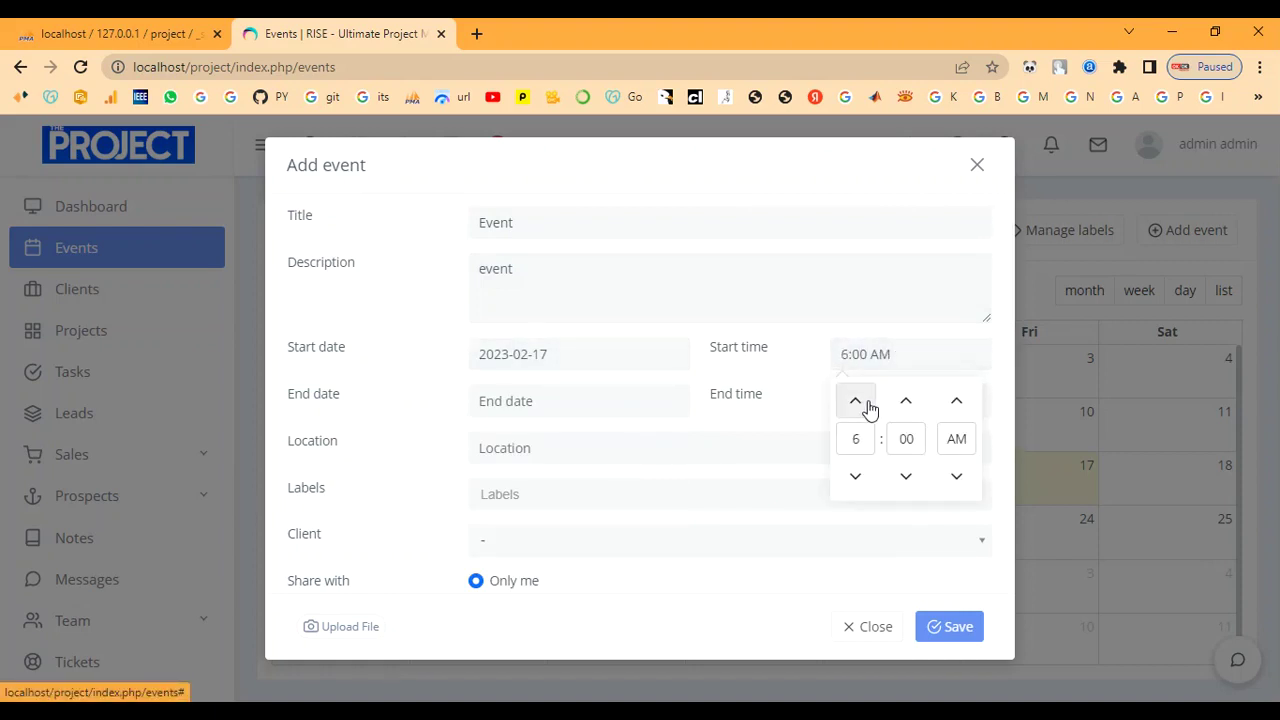
click(957, 408)
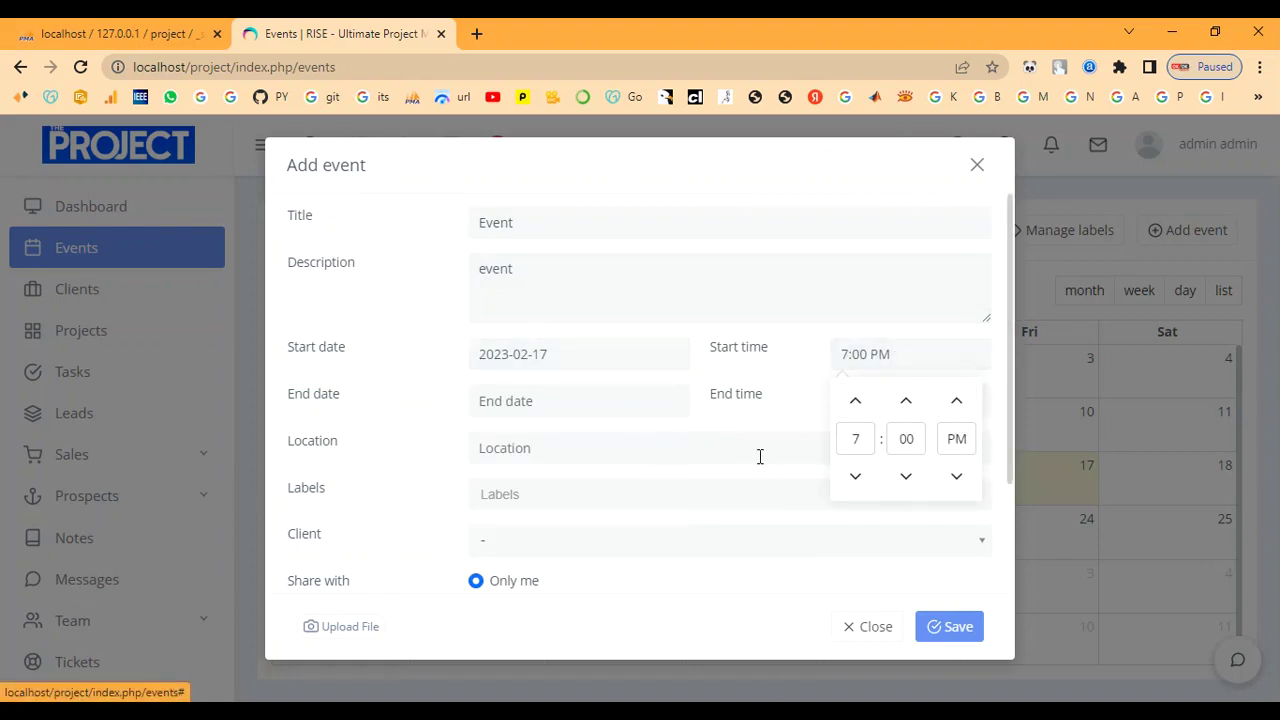
click(865, 401)
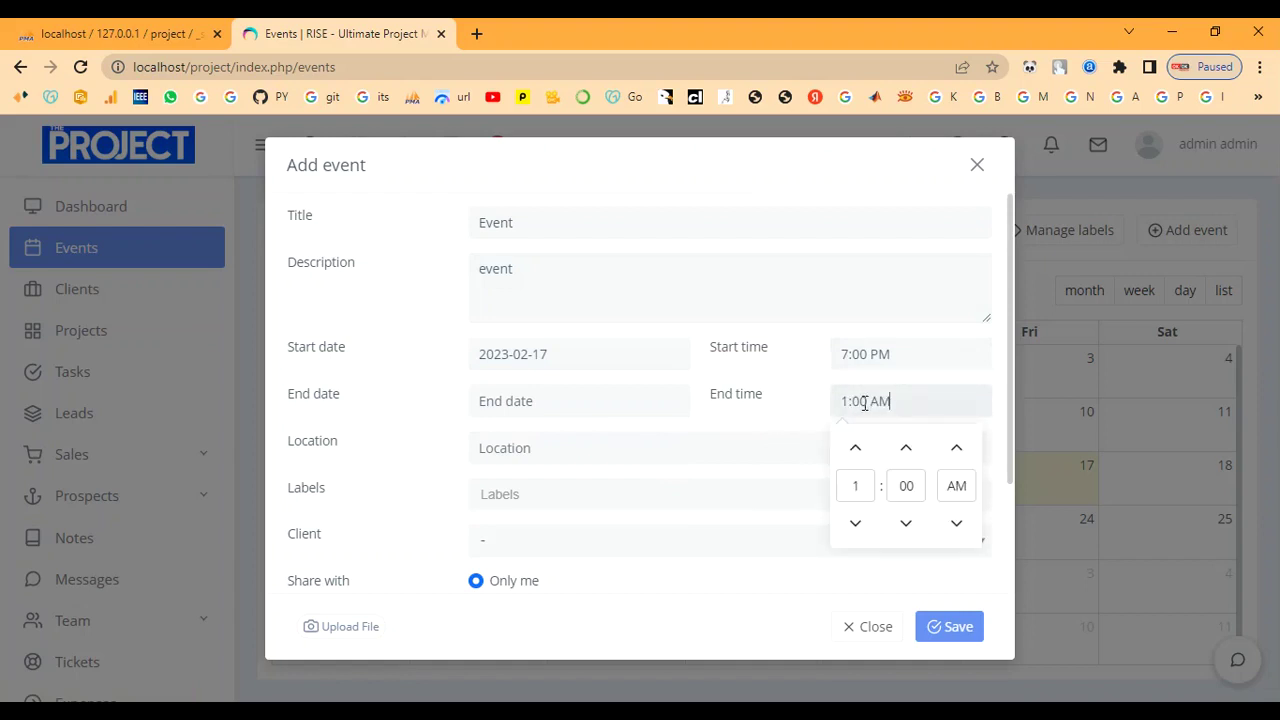
click(857, 524)
click(853, 449)
click(853, 449)
click(853, 449)
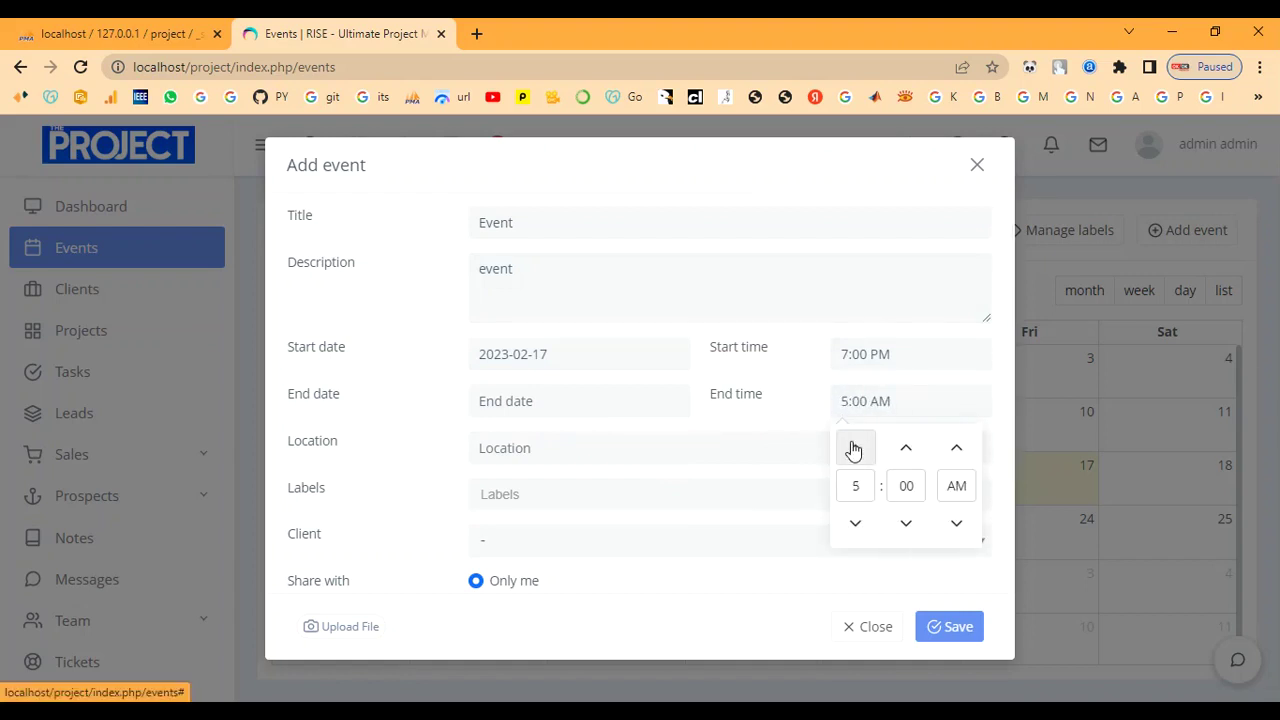
click(958, 452)
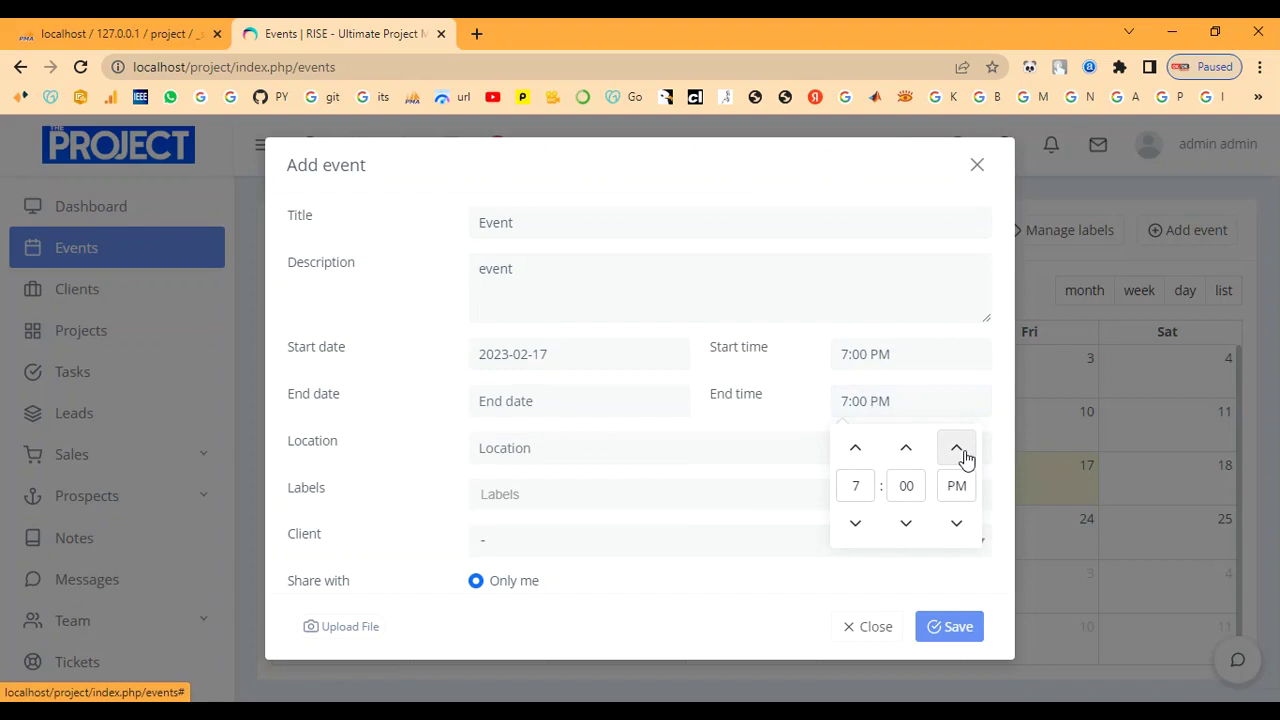
click(589, 400)
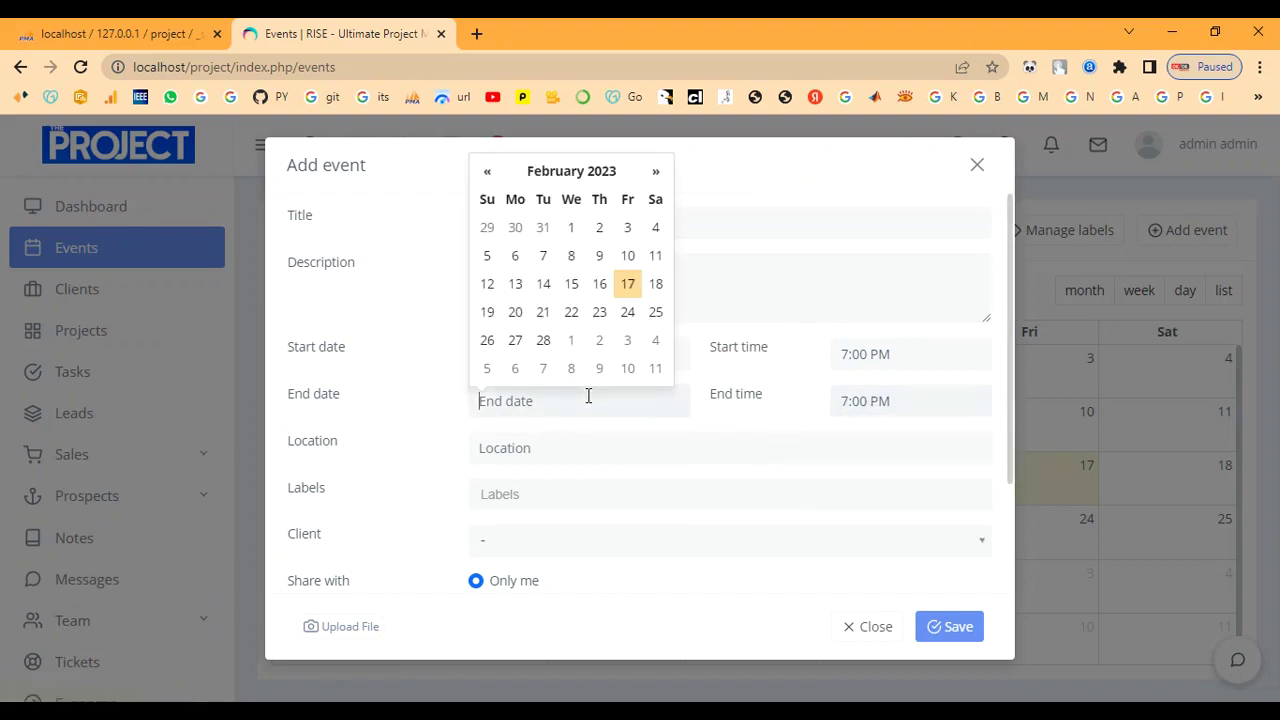
click(515, 312)
Add Chennai as the location and the Event label, then discard the draft and go to Clients.
click(522, 448)
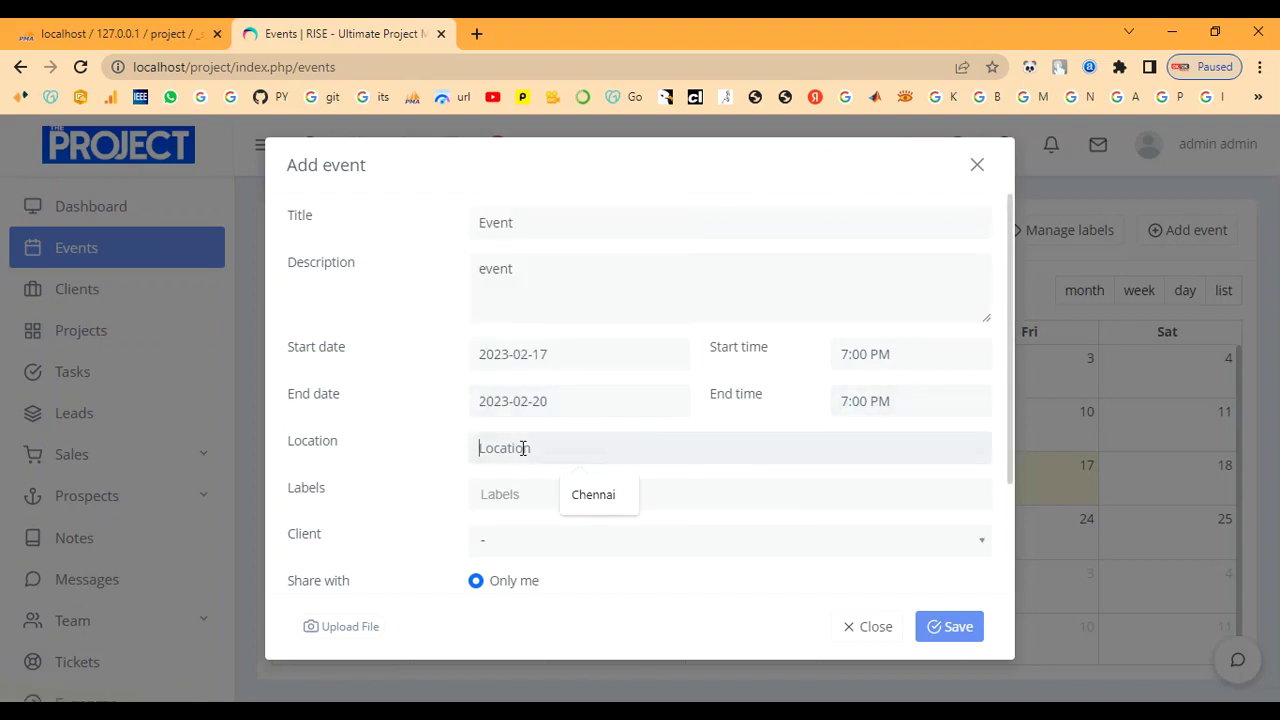
text(chennai)
key(Tab)
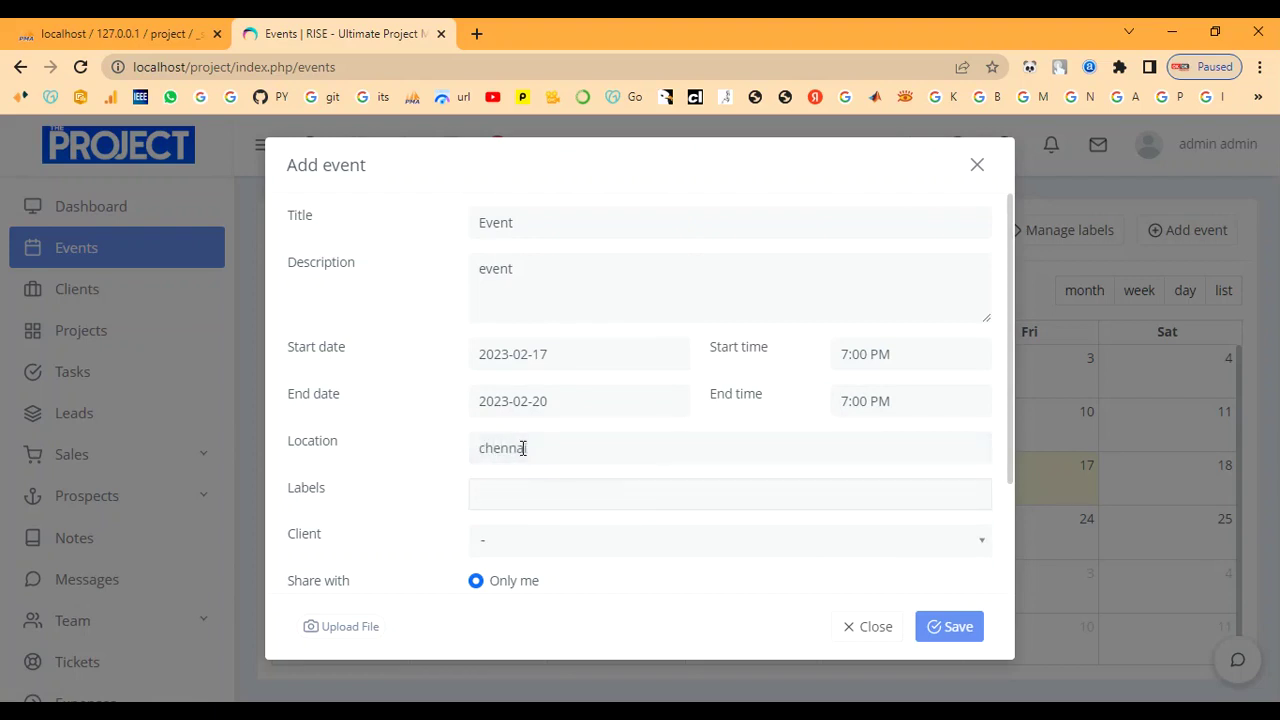
click(518, 500)
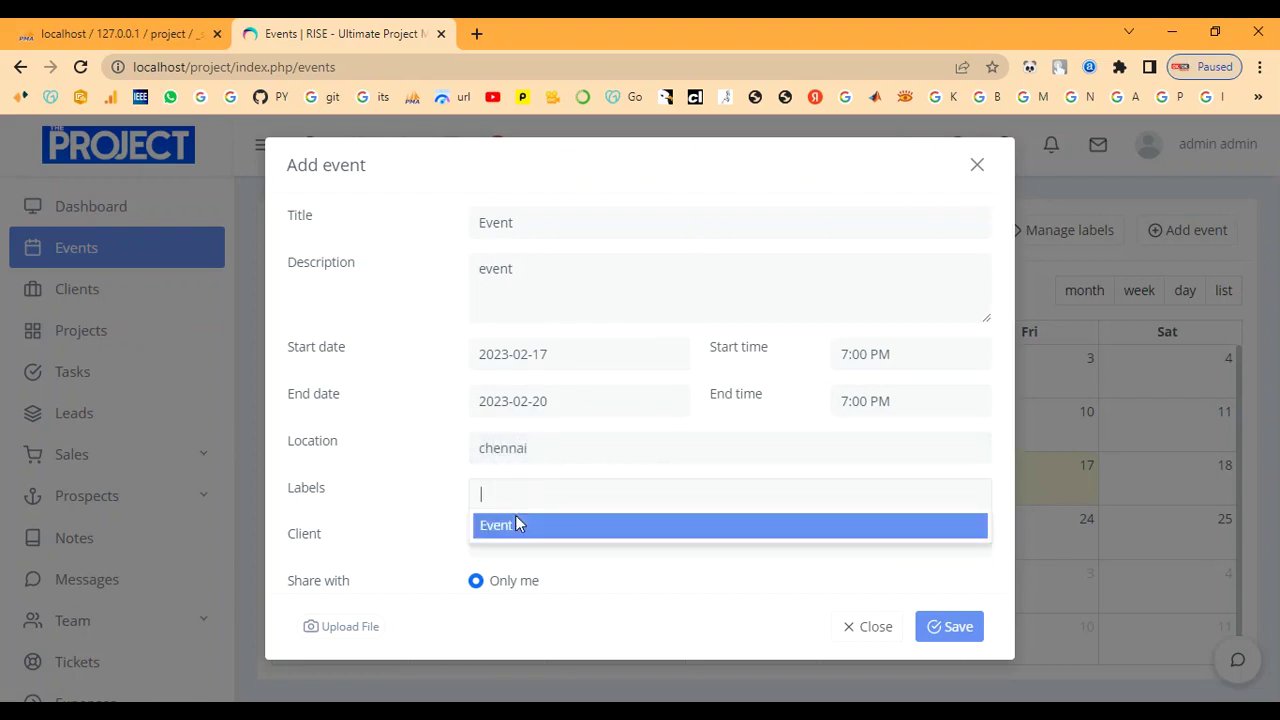
click(520, 523)
click(545, 540)
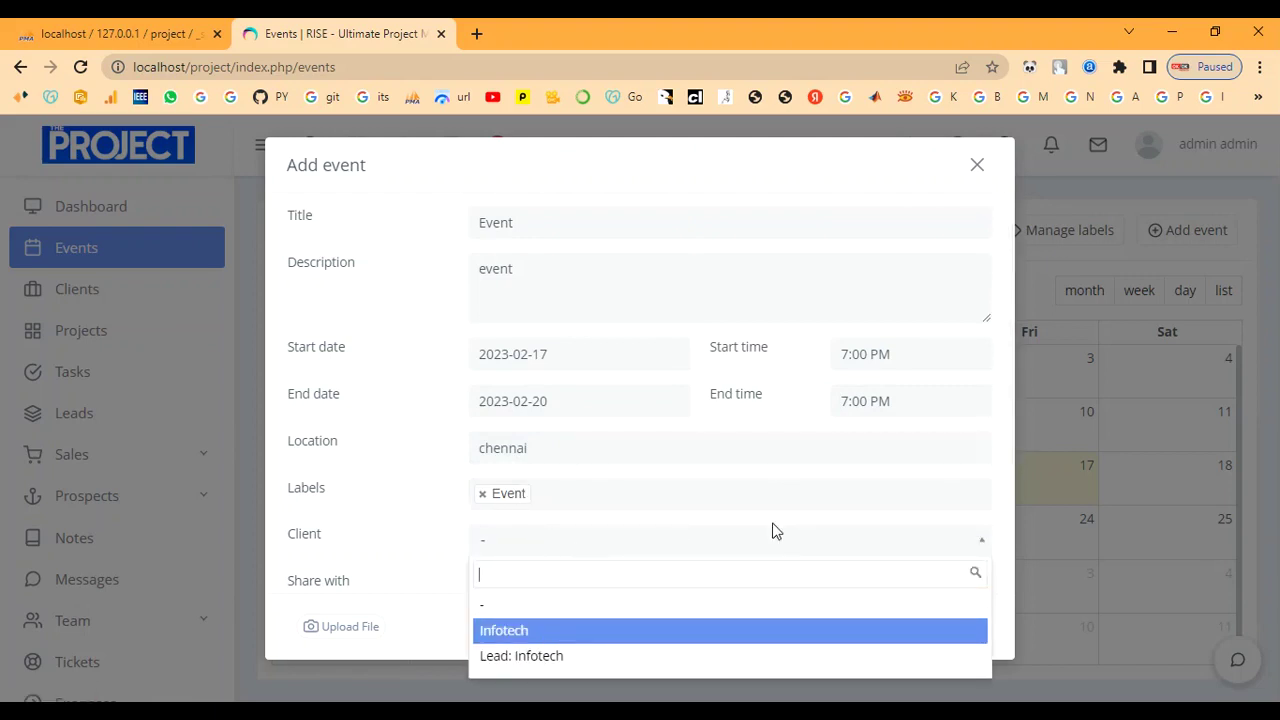
click(979, 166)
click(979, 166)
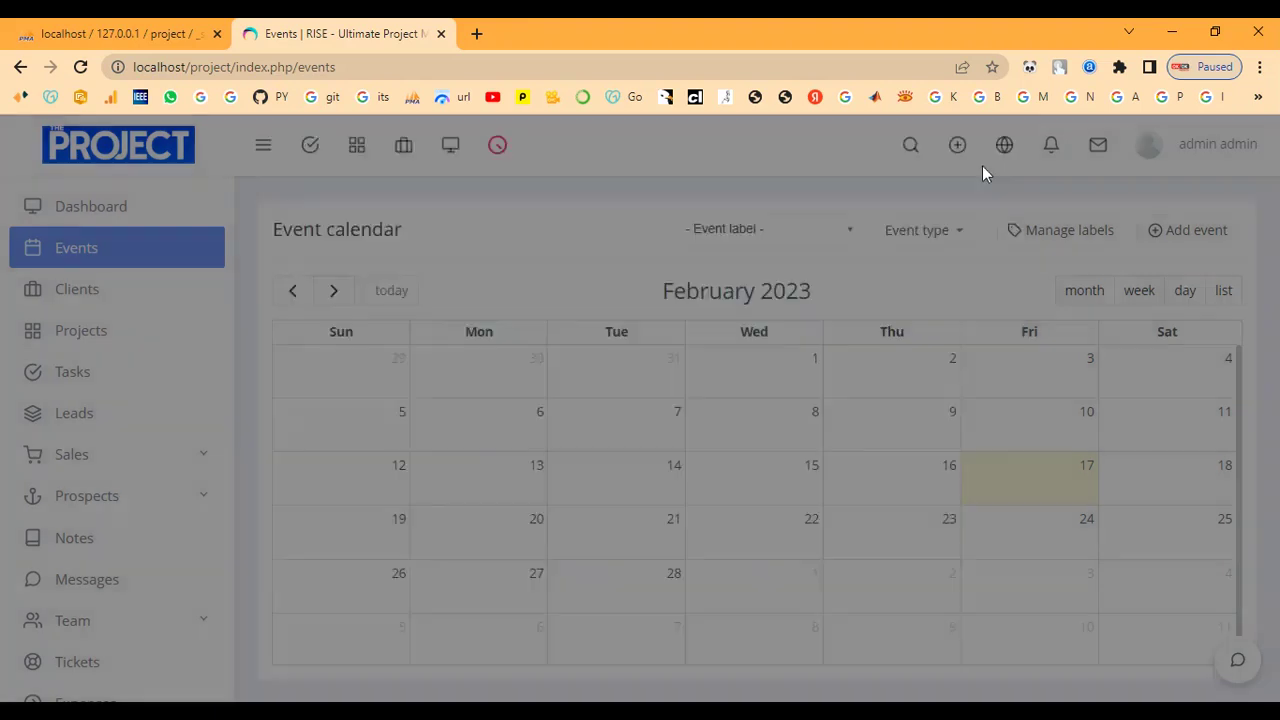
click(95, 290)
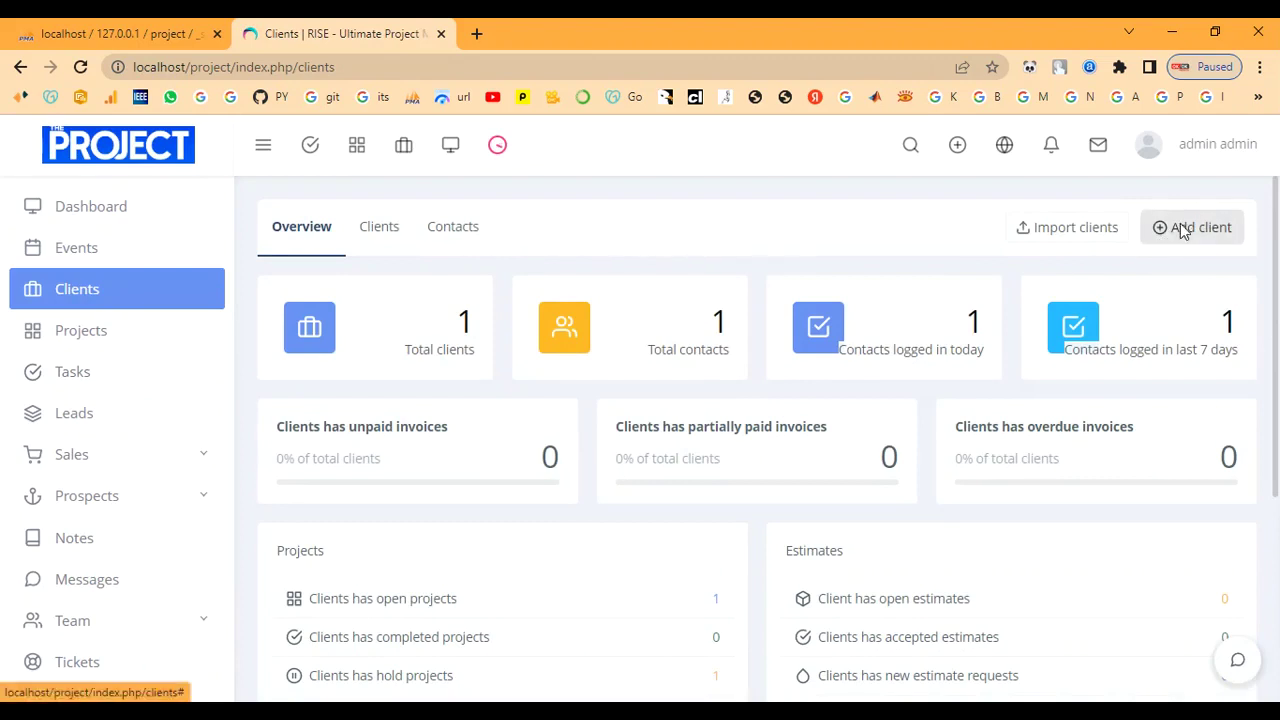
Start a client with company name Client, review the Owner choices, then close it unsaved.
click(1183, 231)
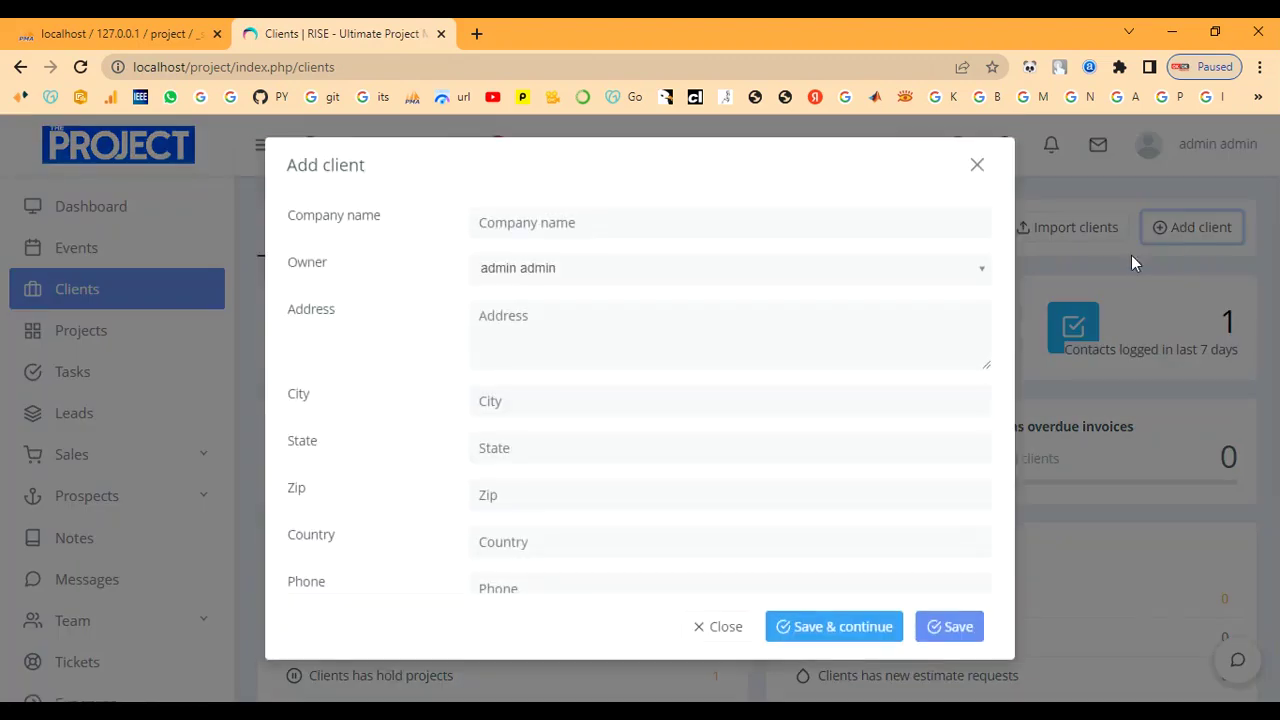
scroll(643, 460, down, 4)
scroll(643, 463, up, 4)
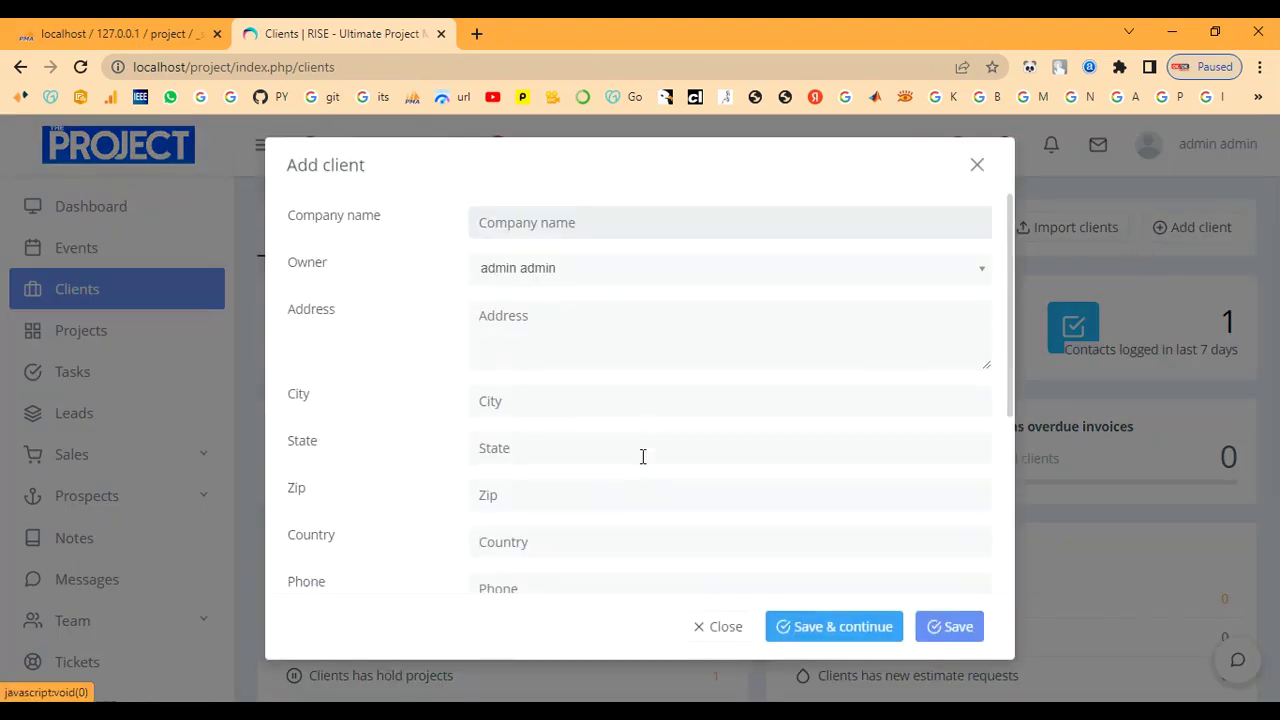
click(579, 222)
text(Client)
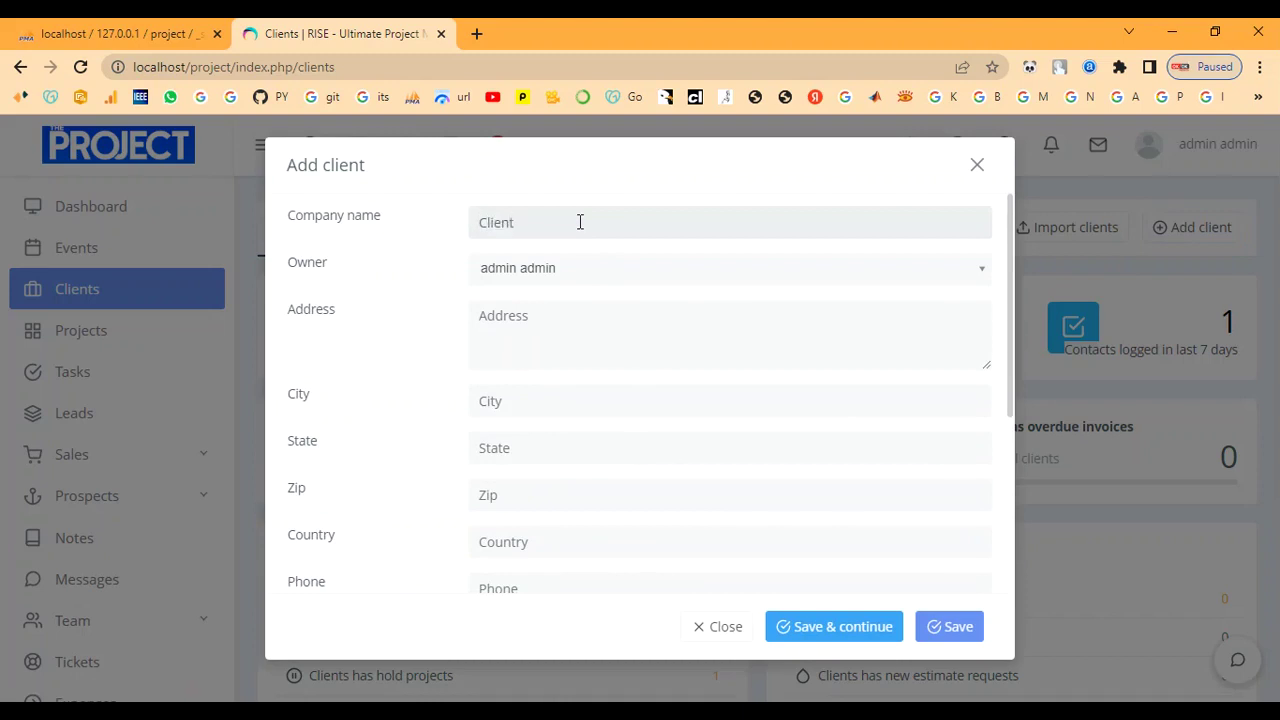
click(584, 270)
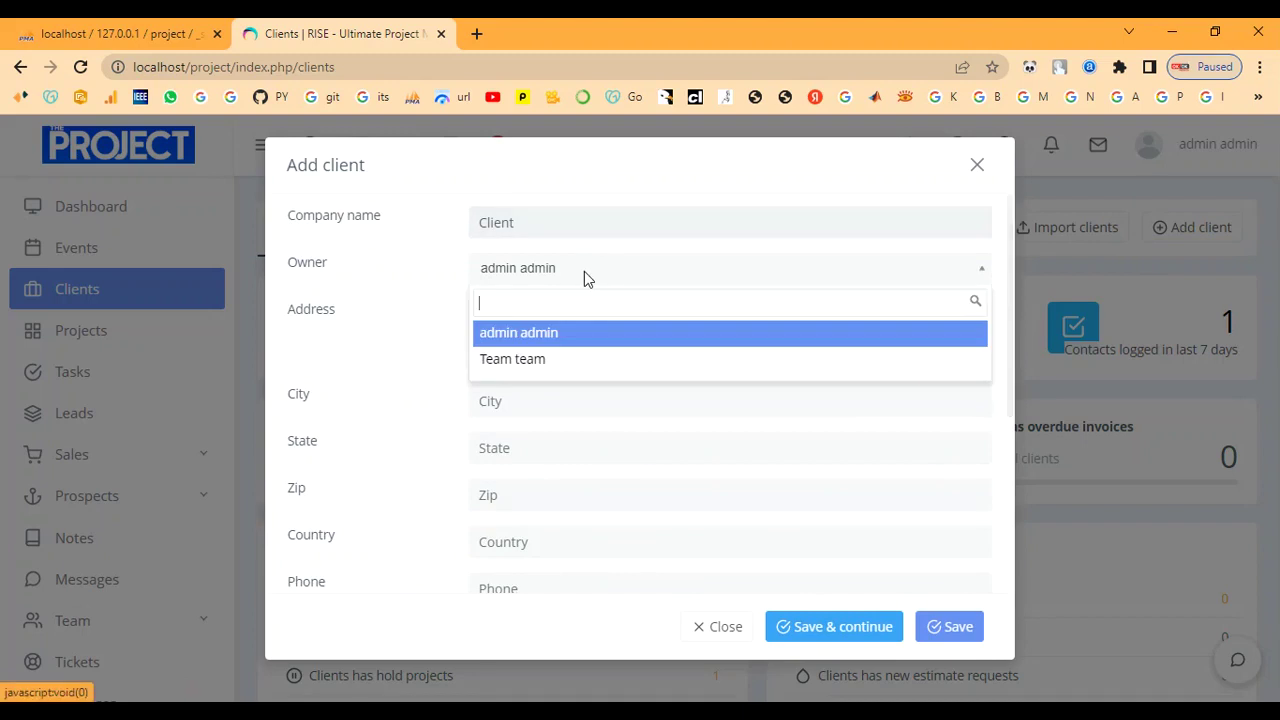
click(584, 271)
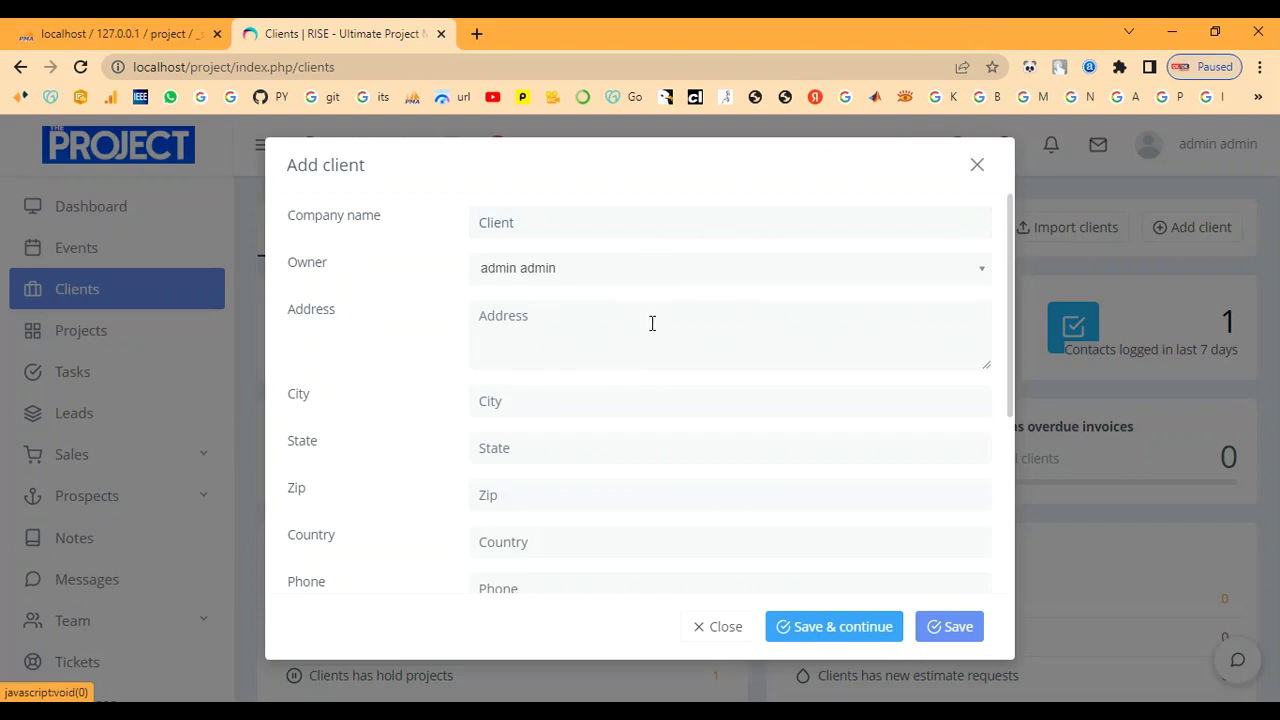
click(634, 272)
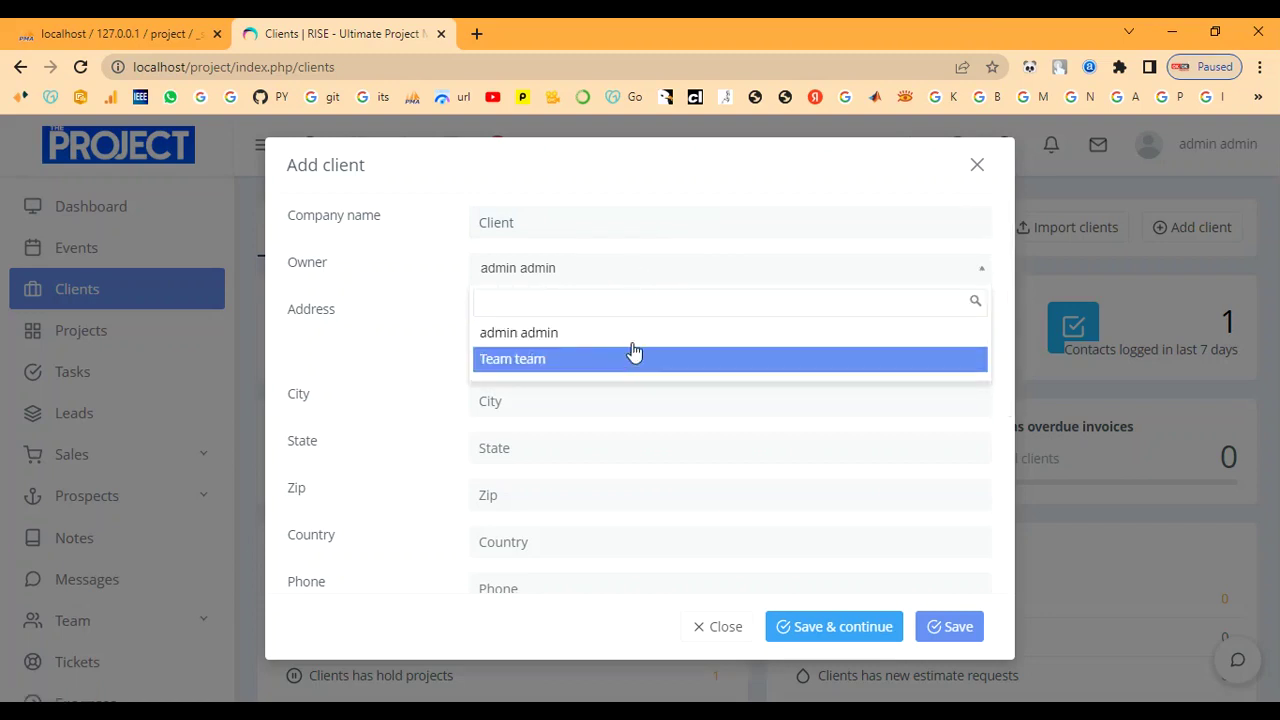
click(979, 168)
click(979, 168)
scroll(700, 391, down, 3)
Review the Clients overview totals, then sign out from the account menu.
scroll(755, 458, up, 3)
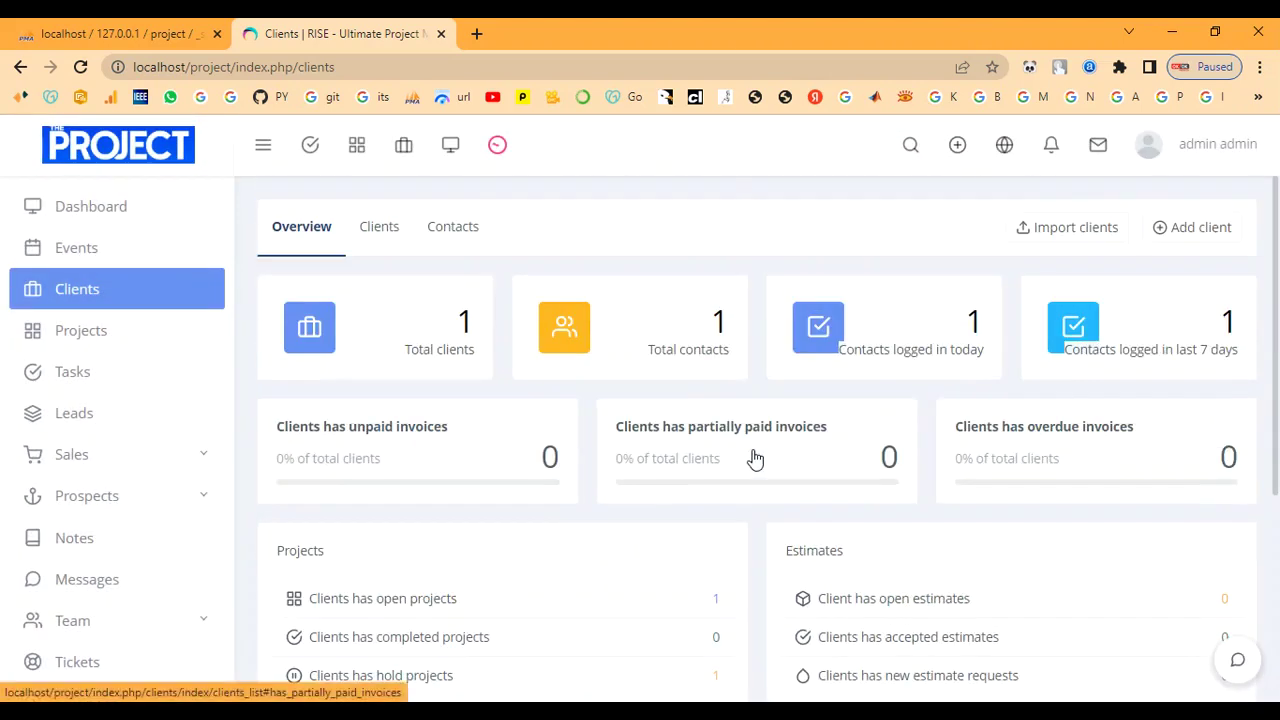
scroll(755, 458, down, 3)
scroll(30, 400, down, 2)
scroll(109, 451, up, 2)
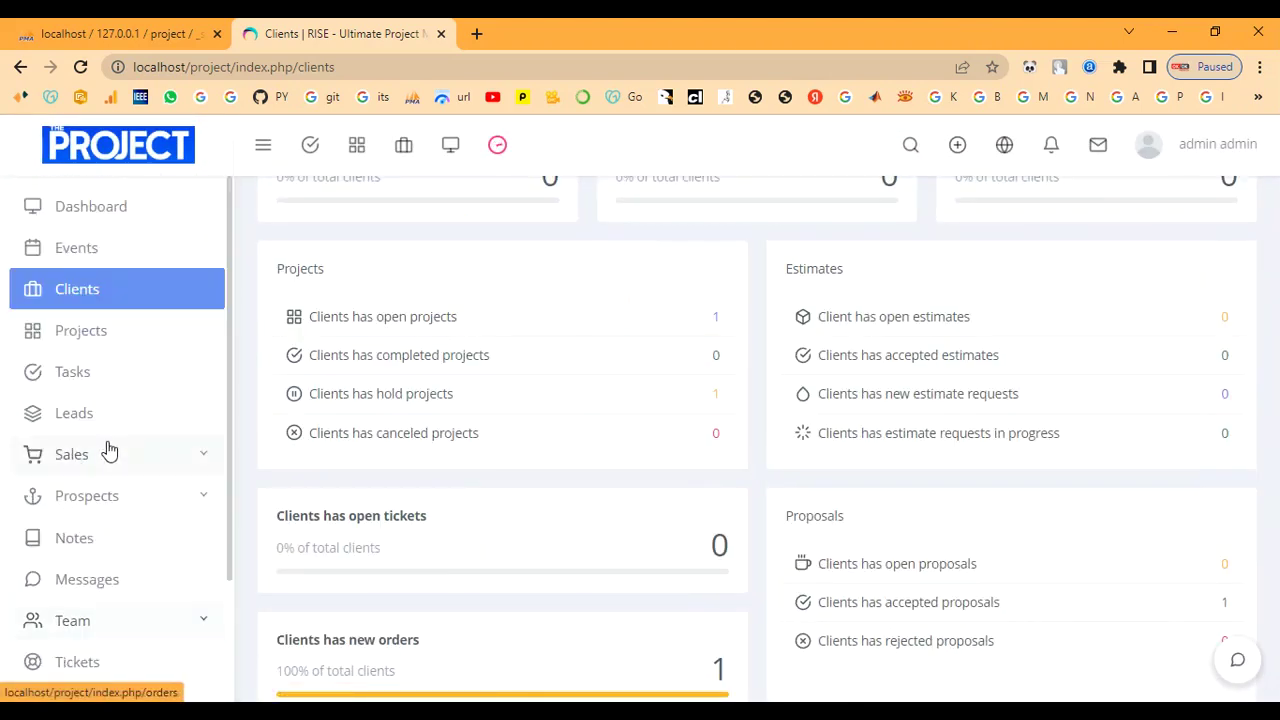
scroll(600, 400, up, 3)
click(1208, 144)
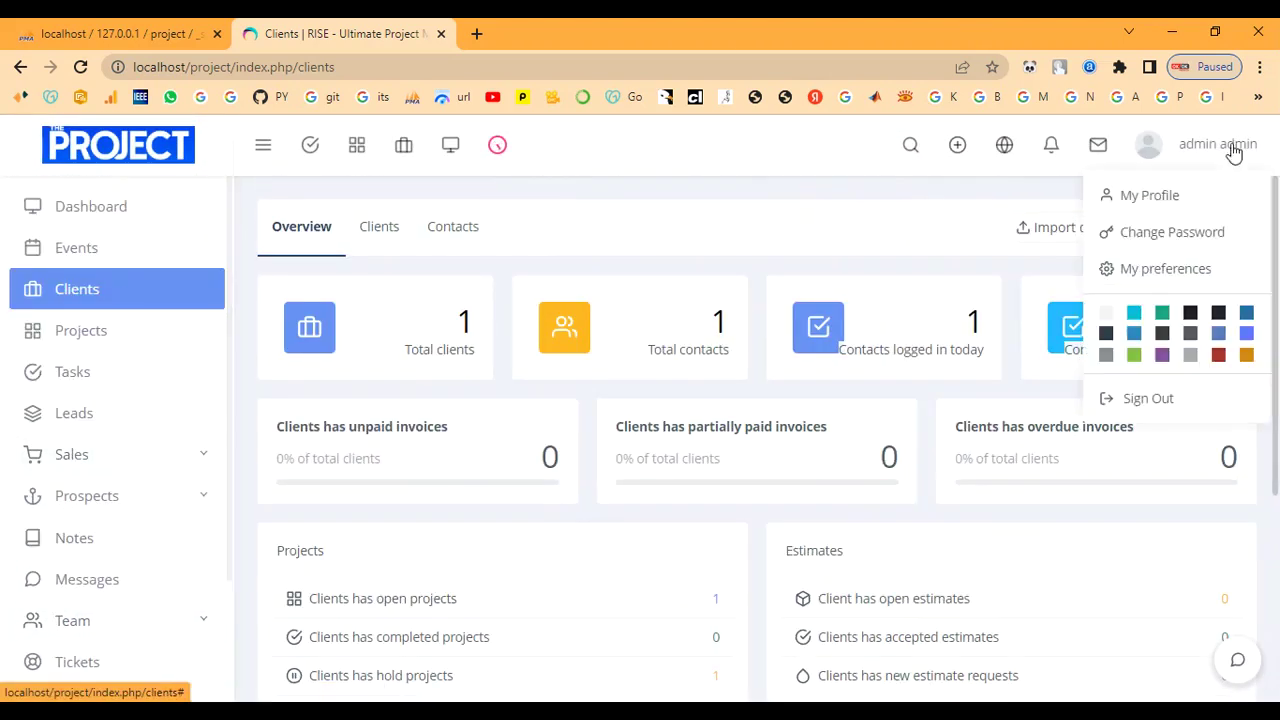
click(1148, 399)
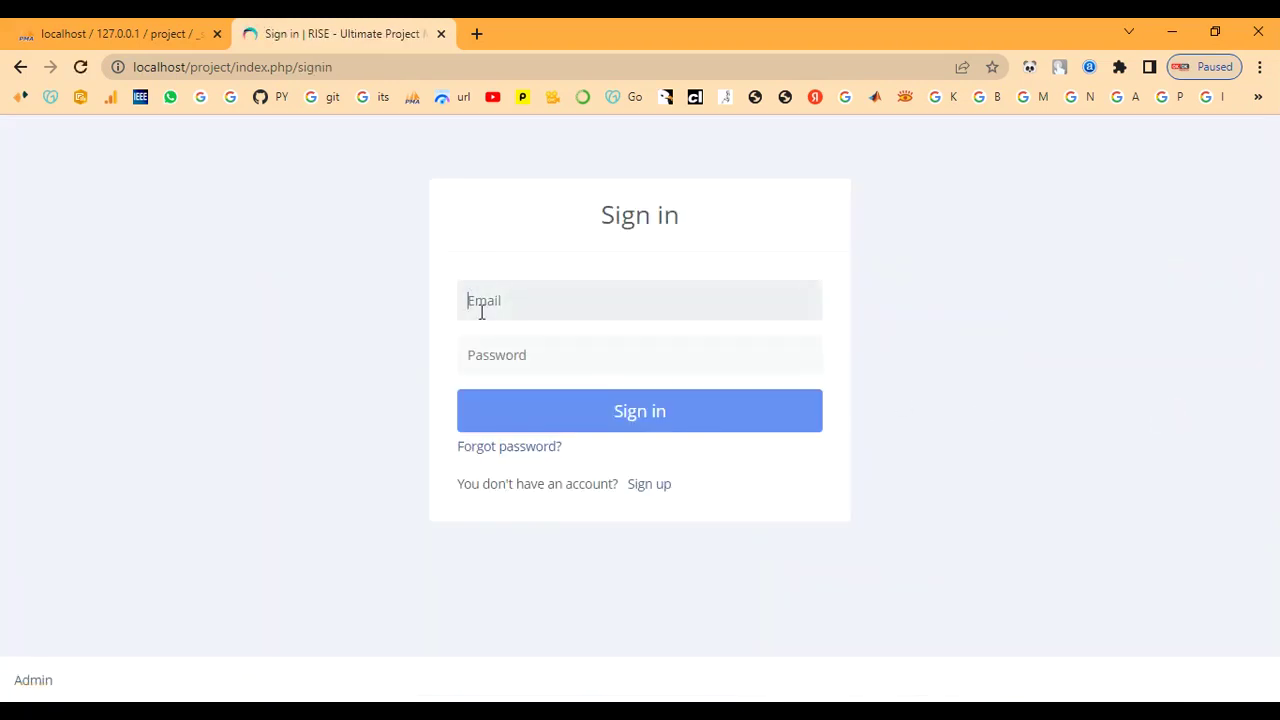
On the sign-up form, fill in the new client's first name and e-mail address.
click(653, 486)
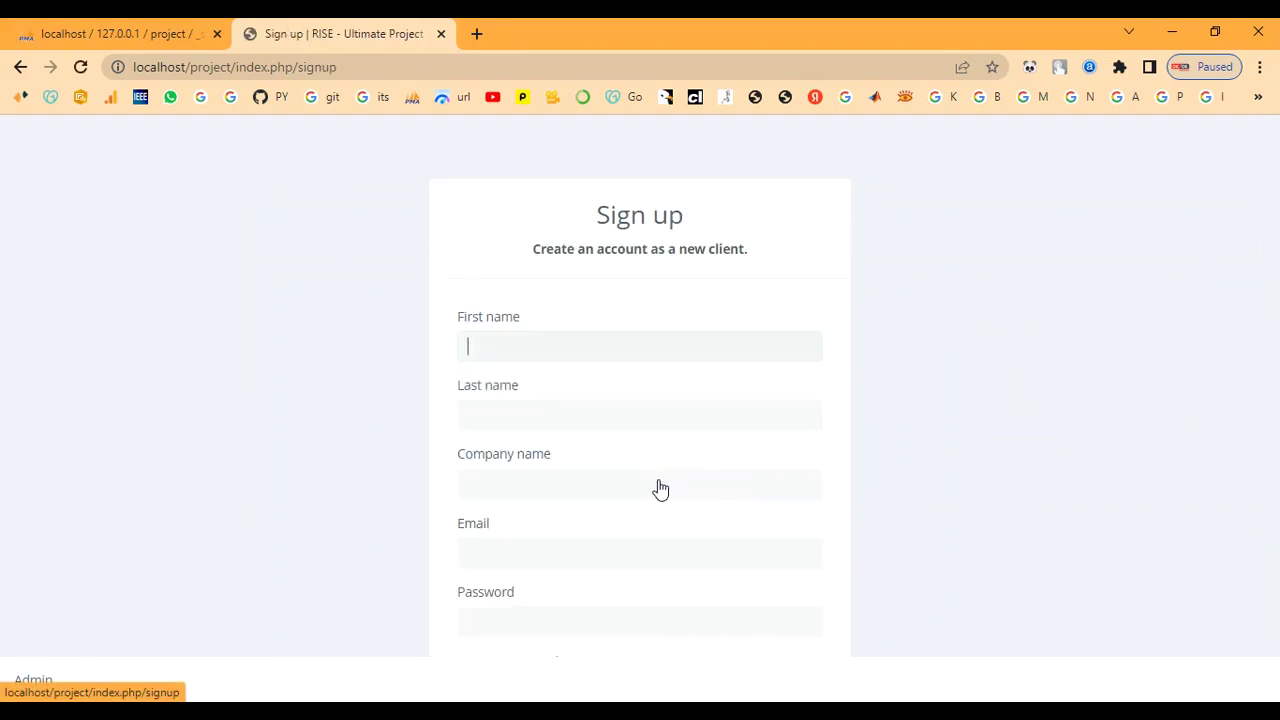
click(522, 351)
drag(678, 248, 748, 262)
click(646, 346)
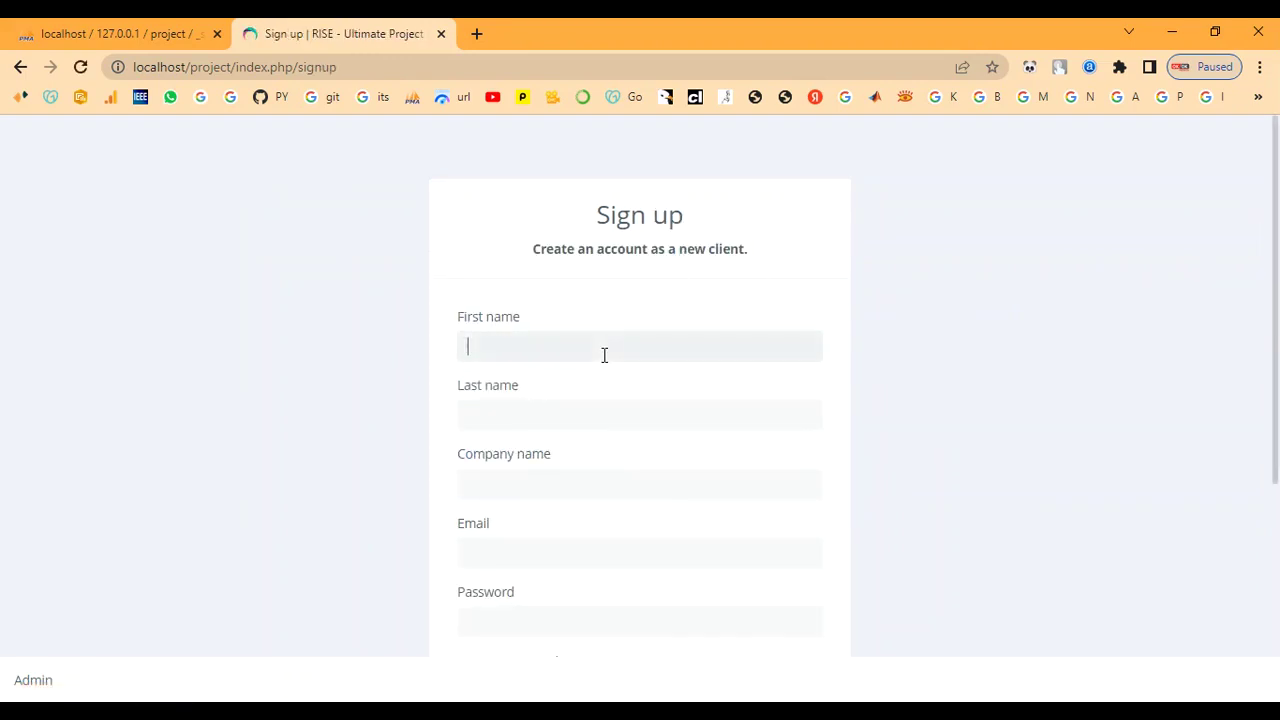
scroll(604, 355, down, 1)
text(clie)
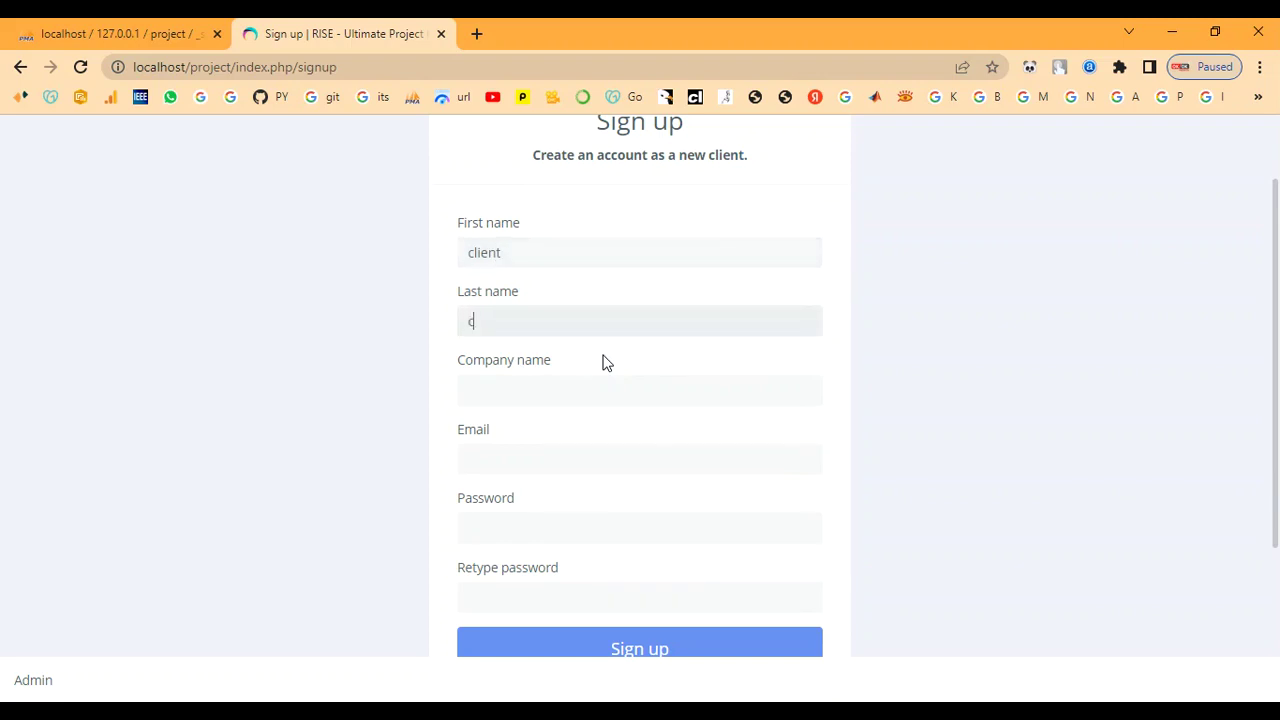
text(clientclient)
key(Tab)
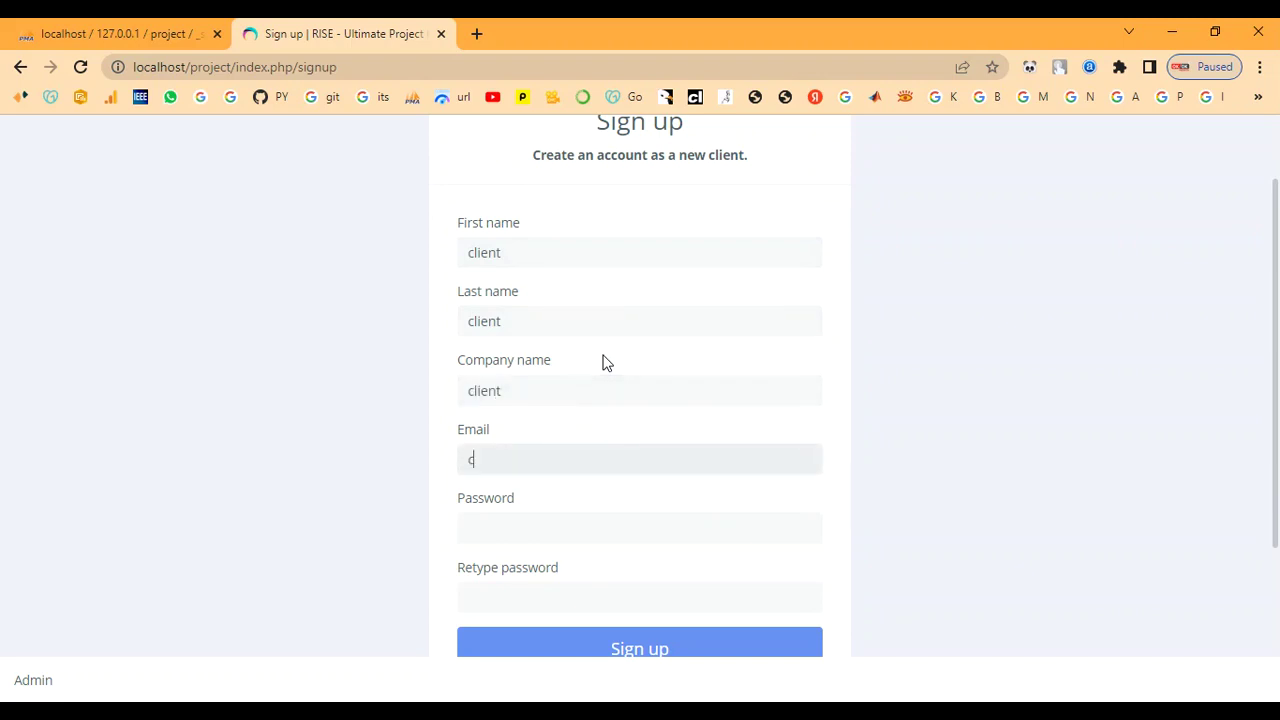
text(client@gmail.comc)
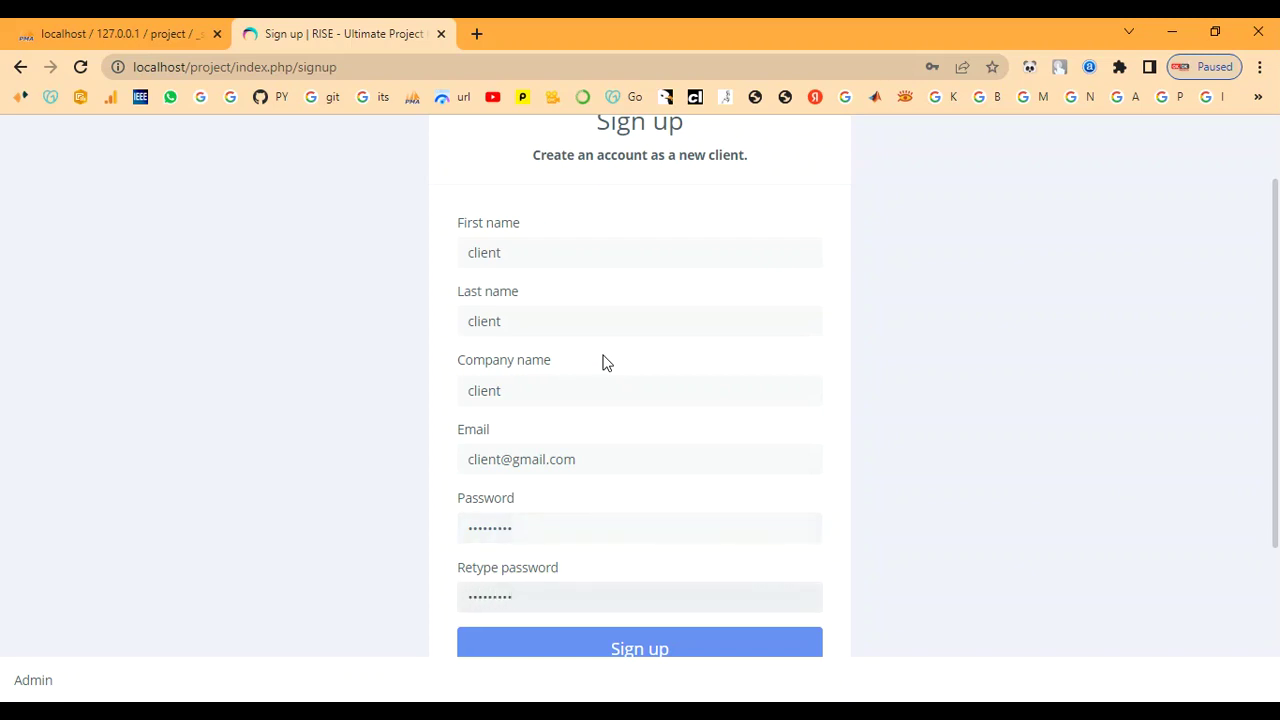
Submit the client sign-up and follow the link to the sign-in page.
scroll(605, 362, down, 2)
click(616, 493)
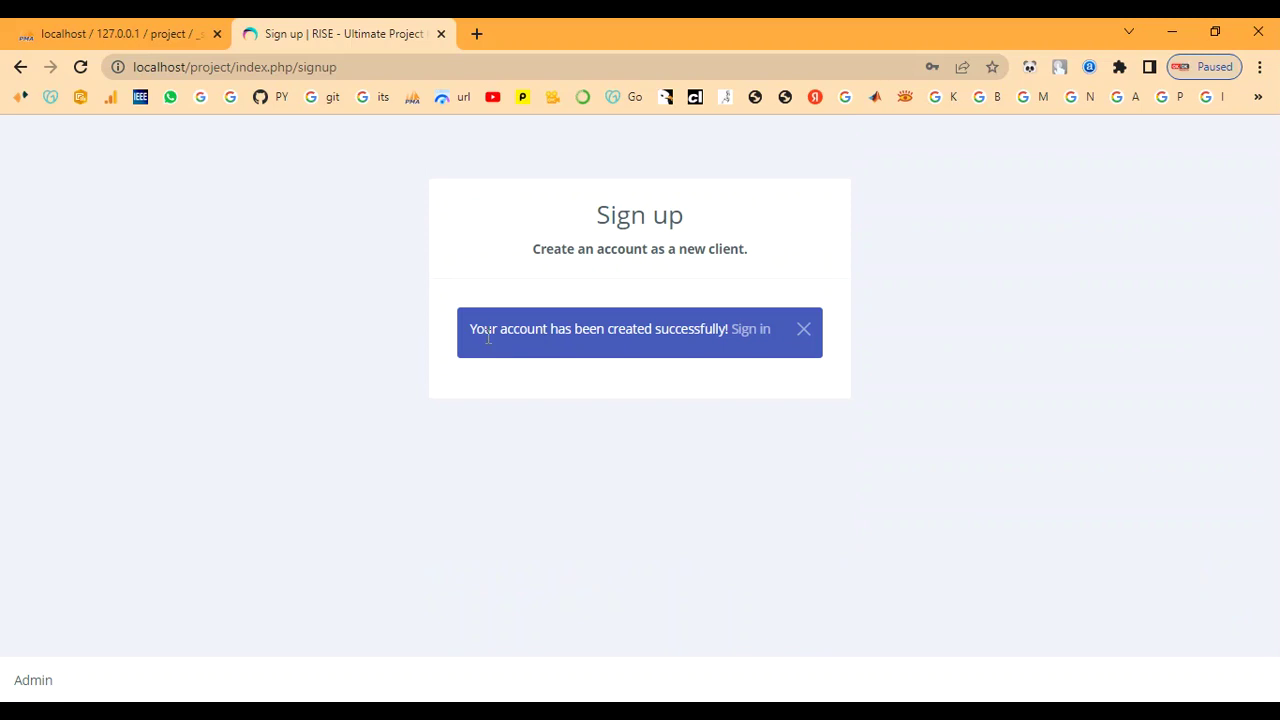
click(756, 332)
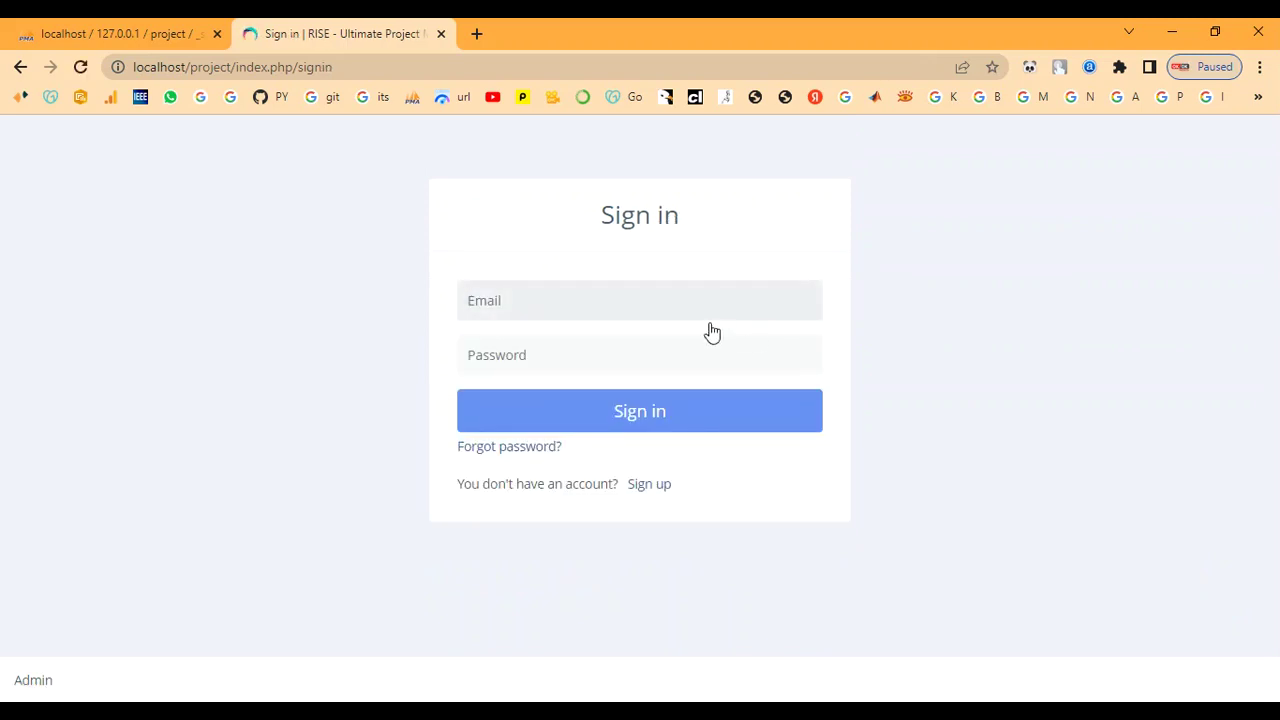
Sign in with the new client's e-mail address and password.
text(cl)
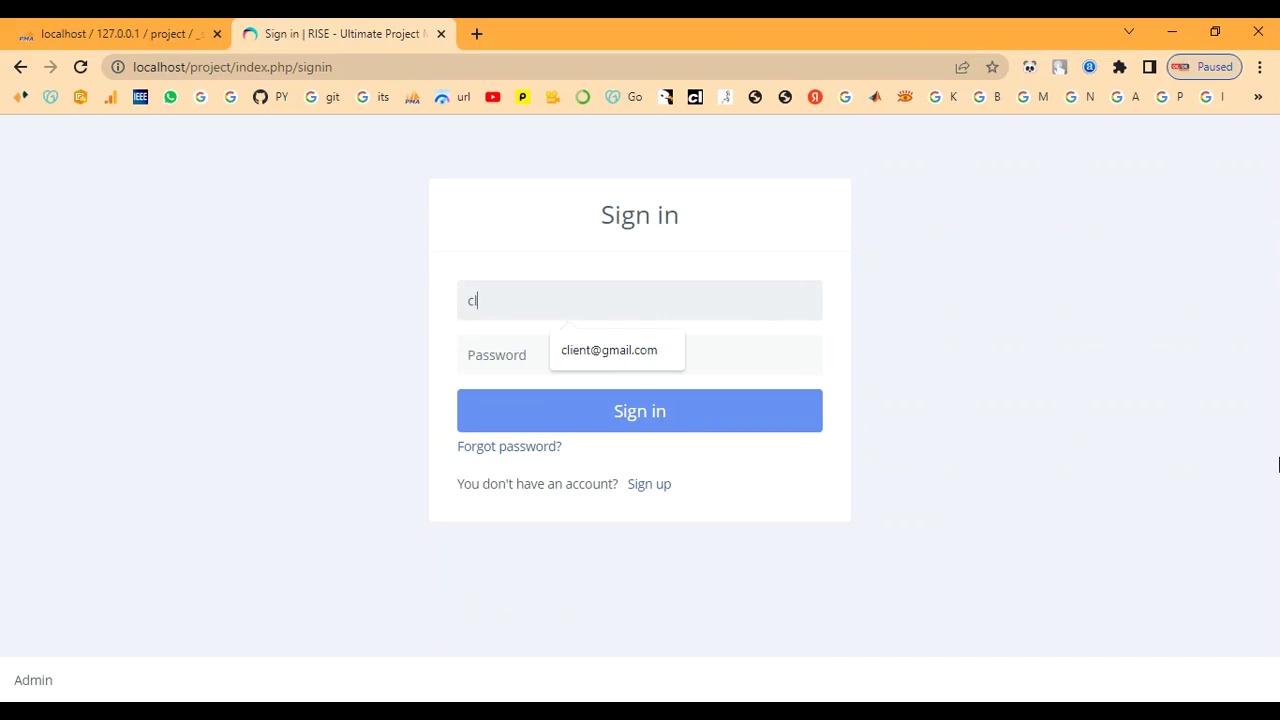
text(ient@gmail.com)
key(Tab)
text(1)
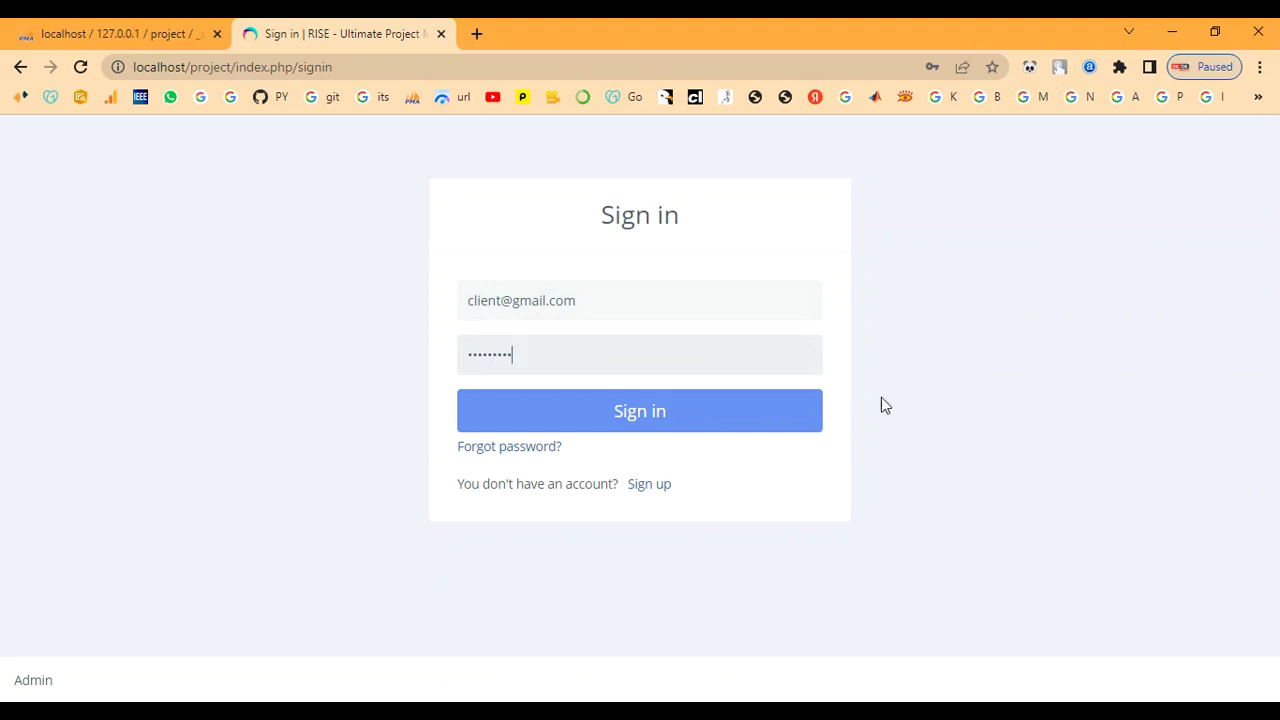
click(778, 427)
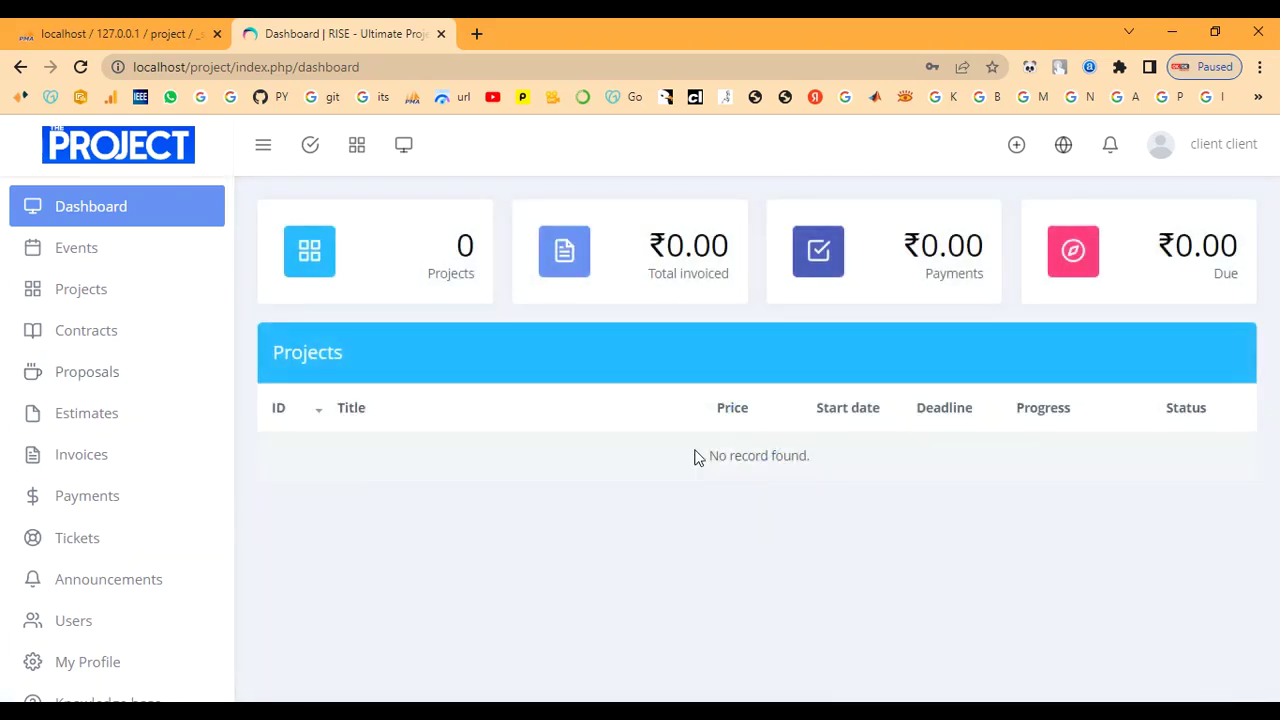
Check the client dashboard showing 0 projects and ₹0.00 invoiced, then sign out.
scroll(91, 534, down, 1)
scroll(91, 546, up, 1)
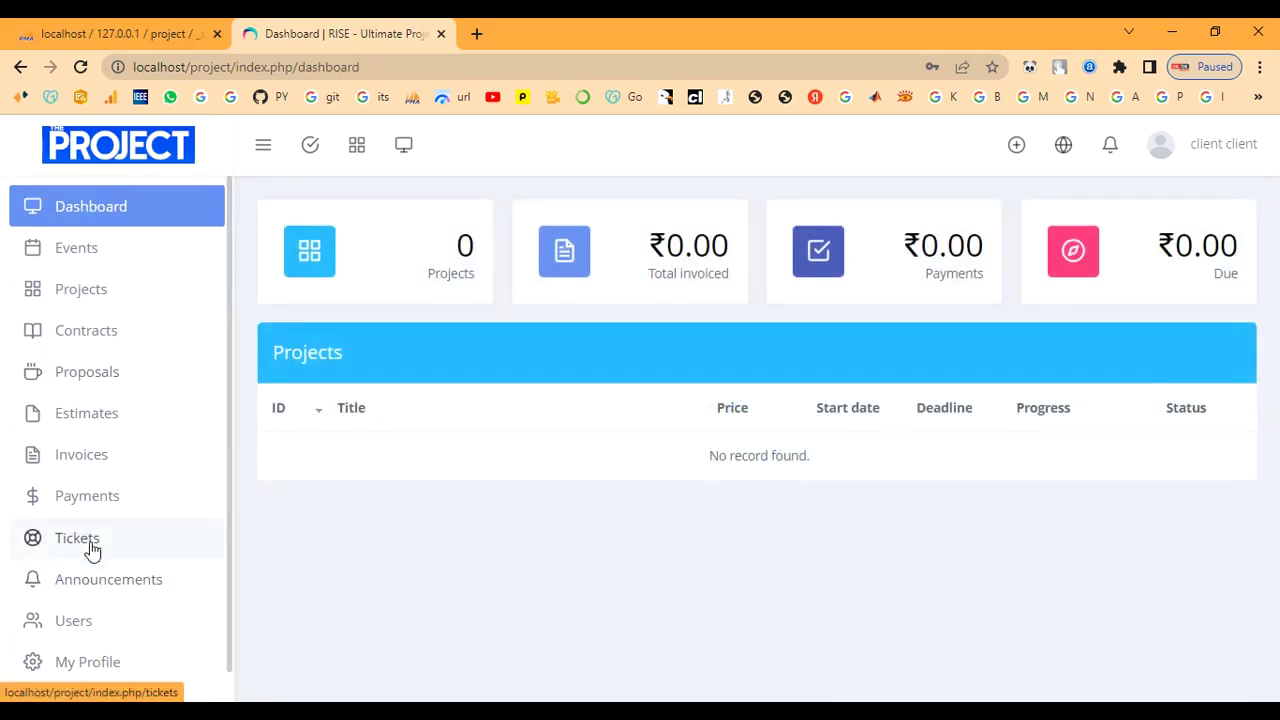
click(1196, 156)
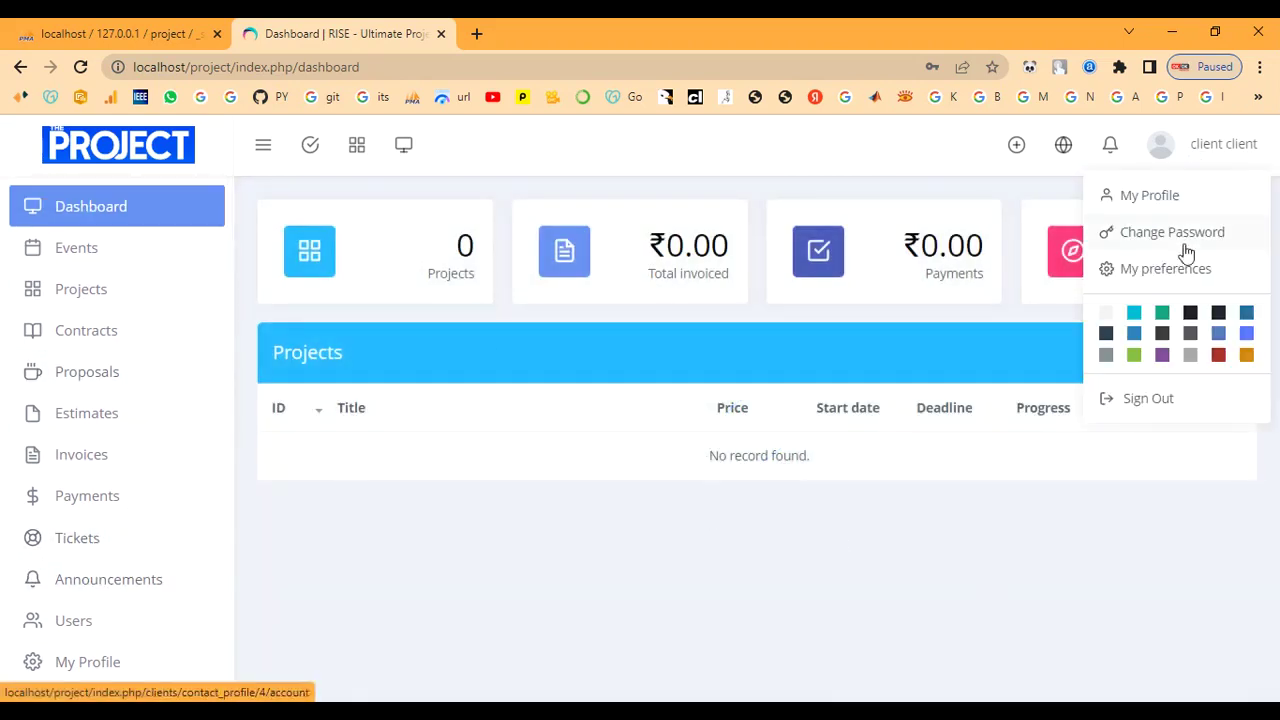
click(1140, 400)
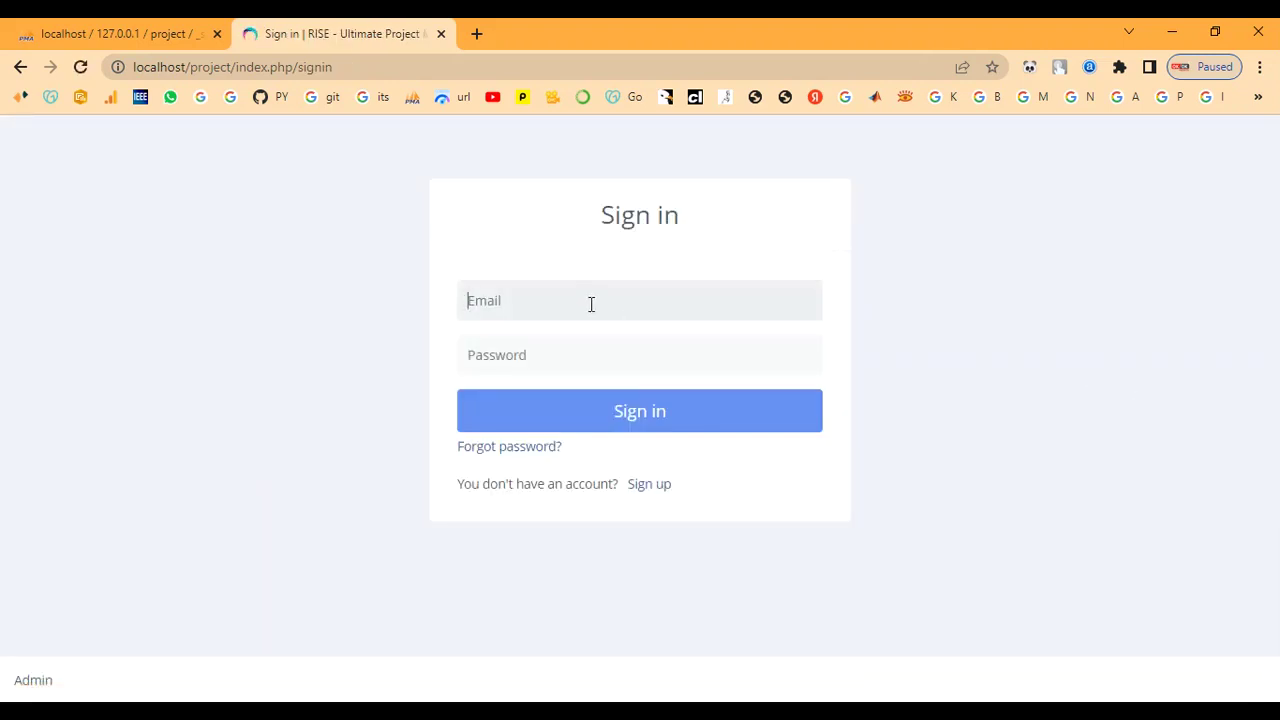
Sign in to RISE with the admin account's e-mail and password.
click(589, 311)
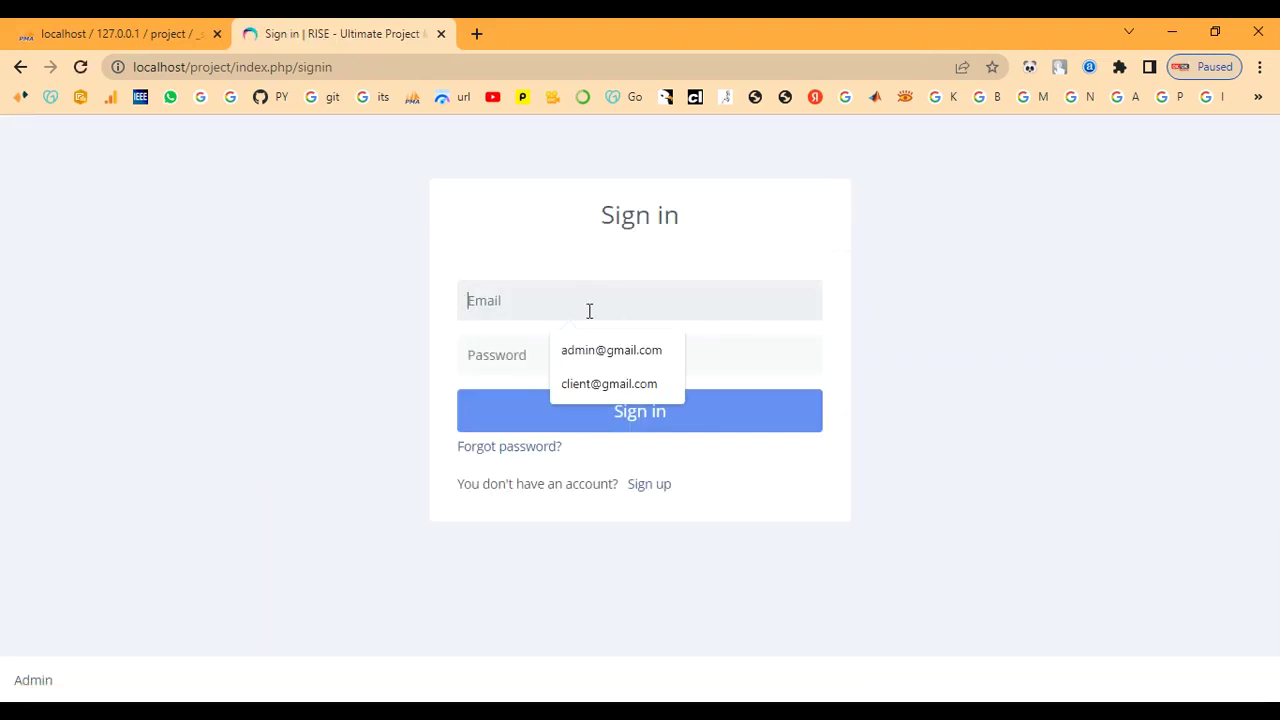
text(admin@gm)
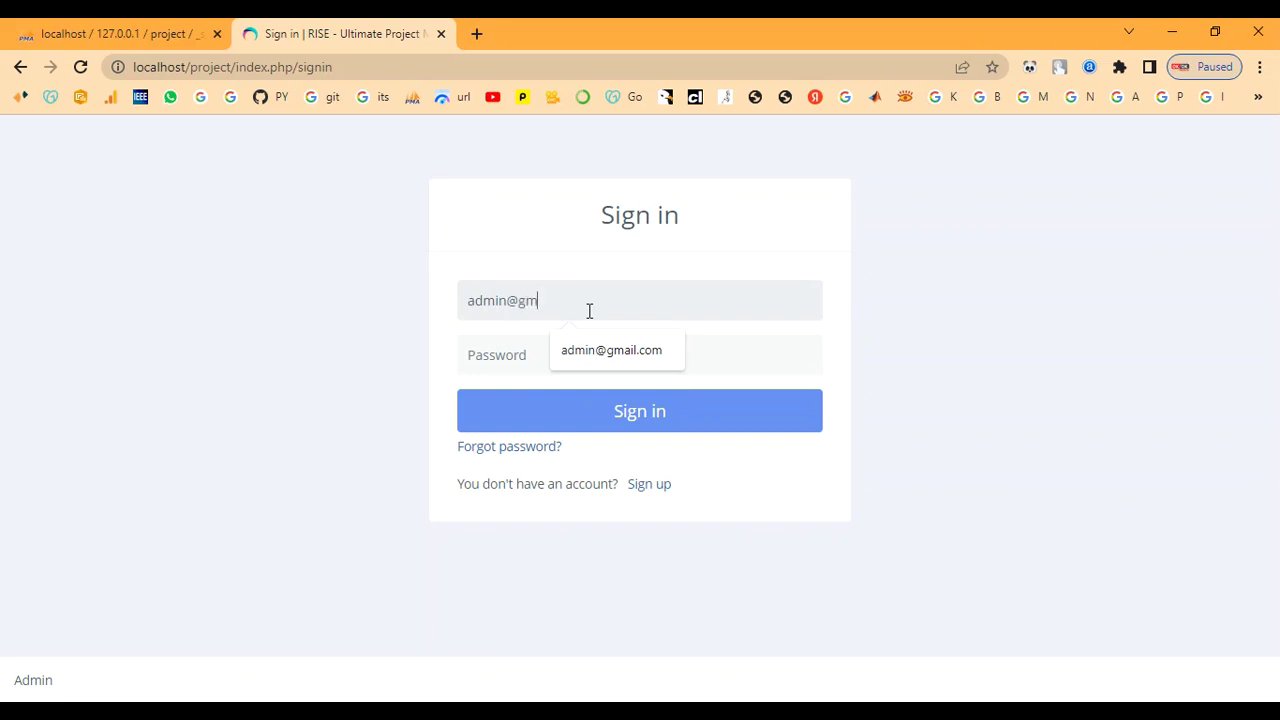
text(ail.com)
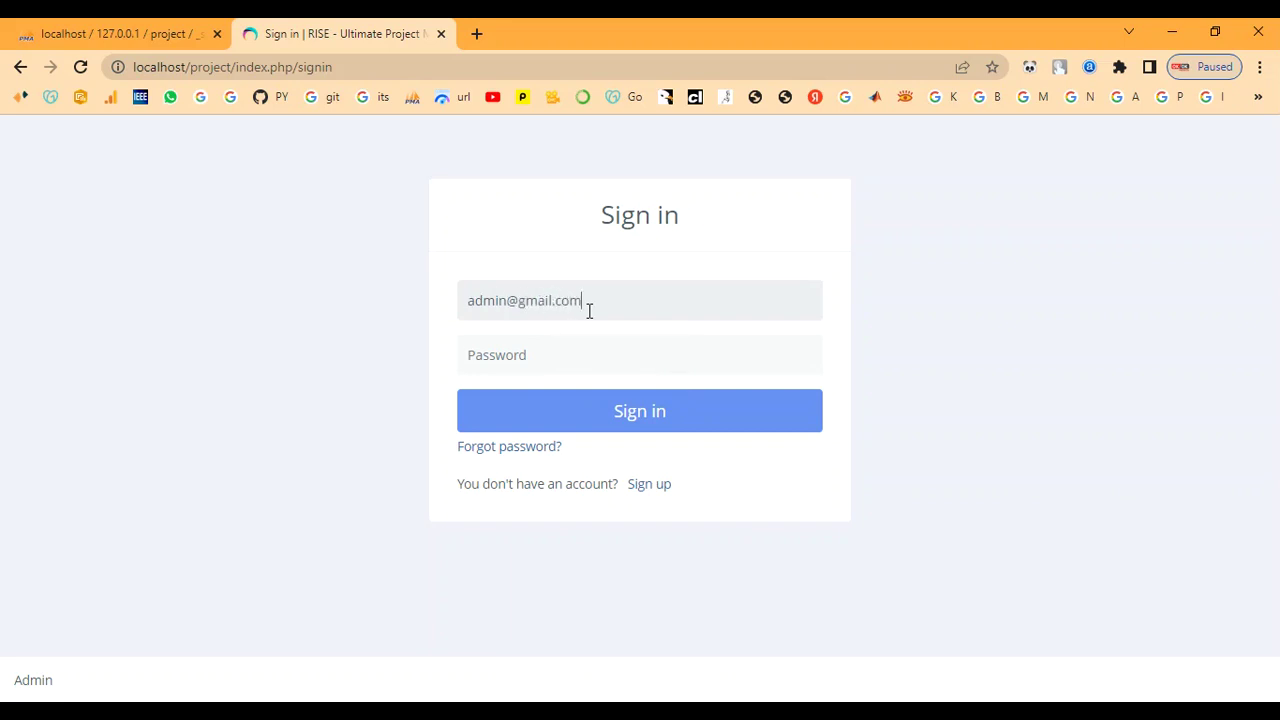
text(••••)
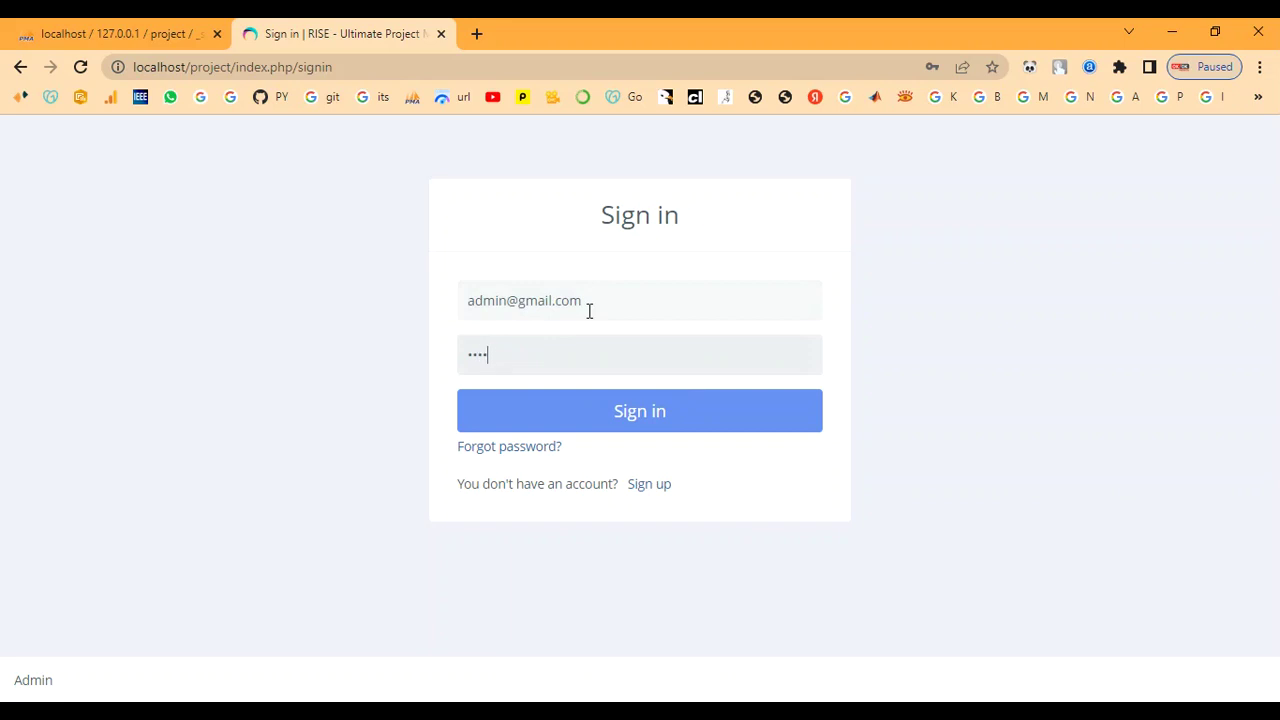
key(Return)
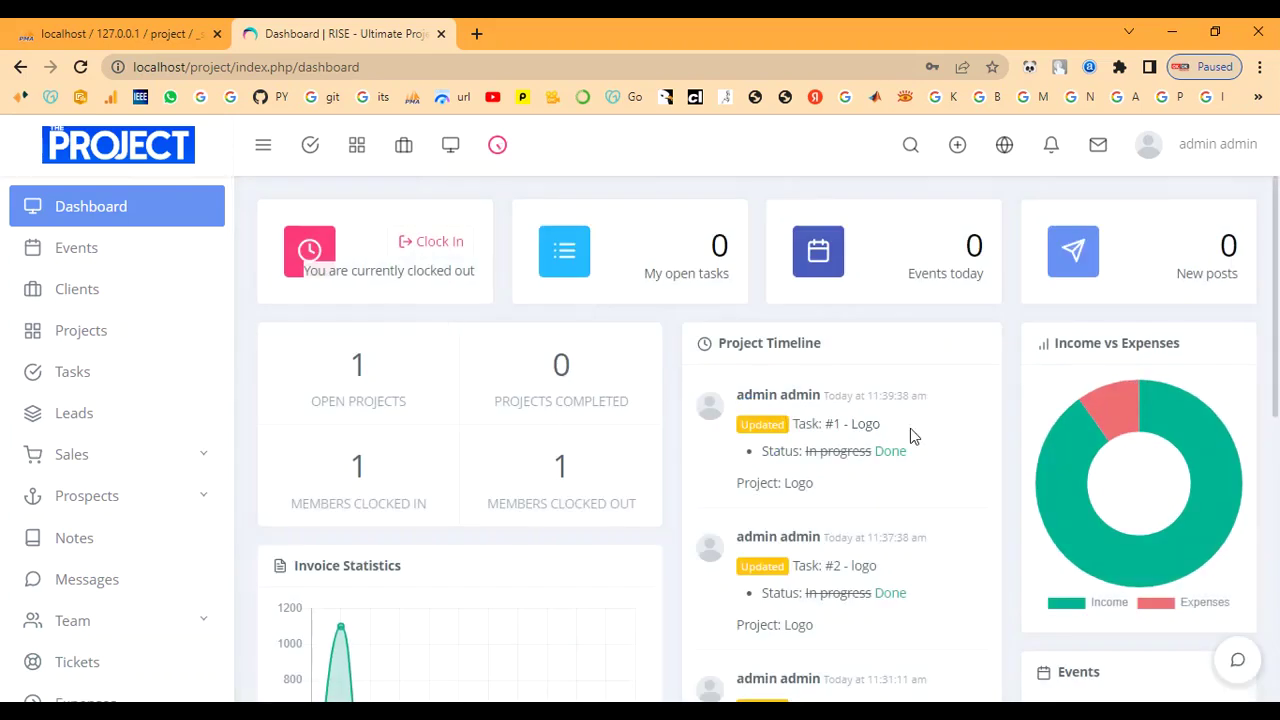
Check the Clients overview totals (2 clients, 2 contacts), then open the all-projects list.
click(97, 293)
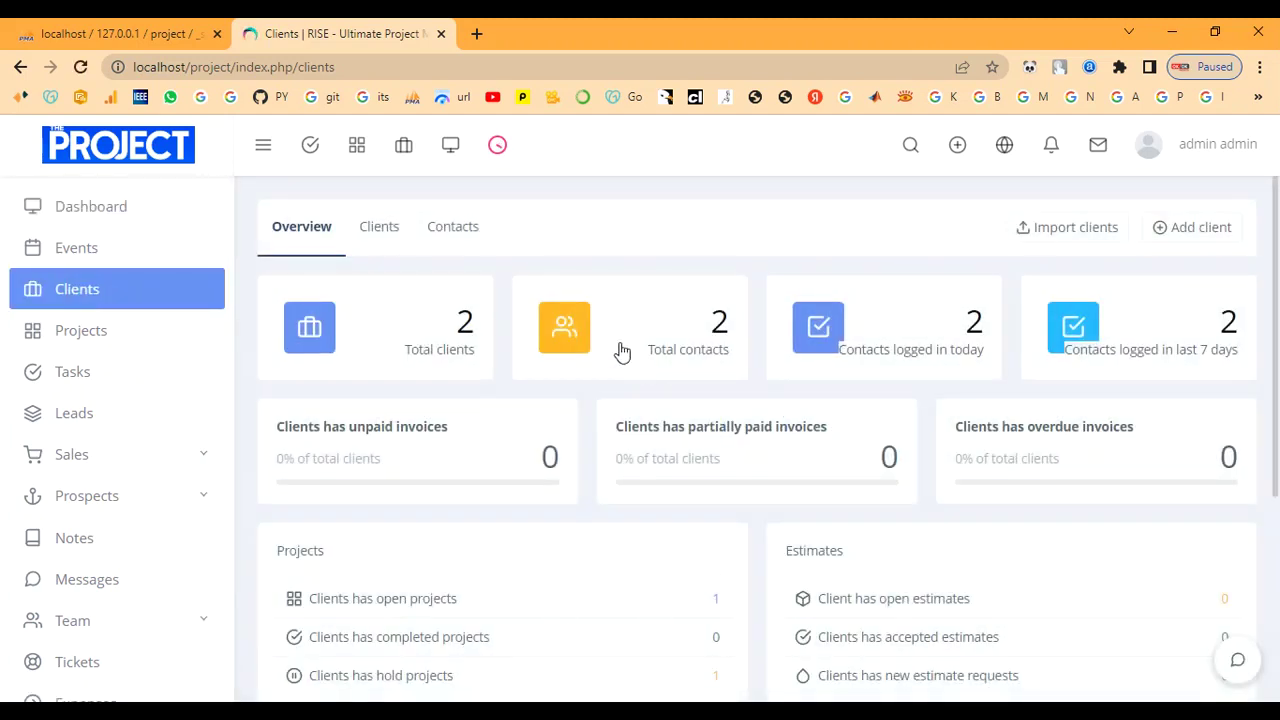
scroll(660, 563, down, 1)
scroll(660, 563, up, 1)
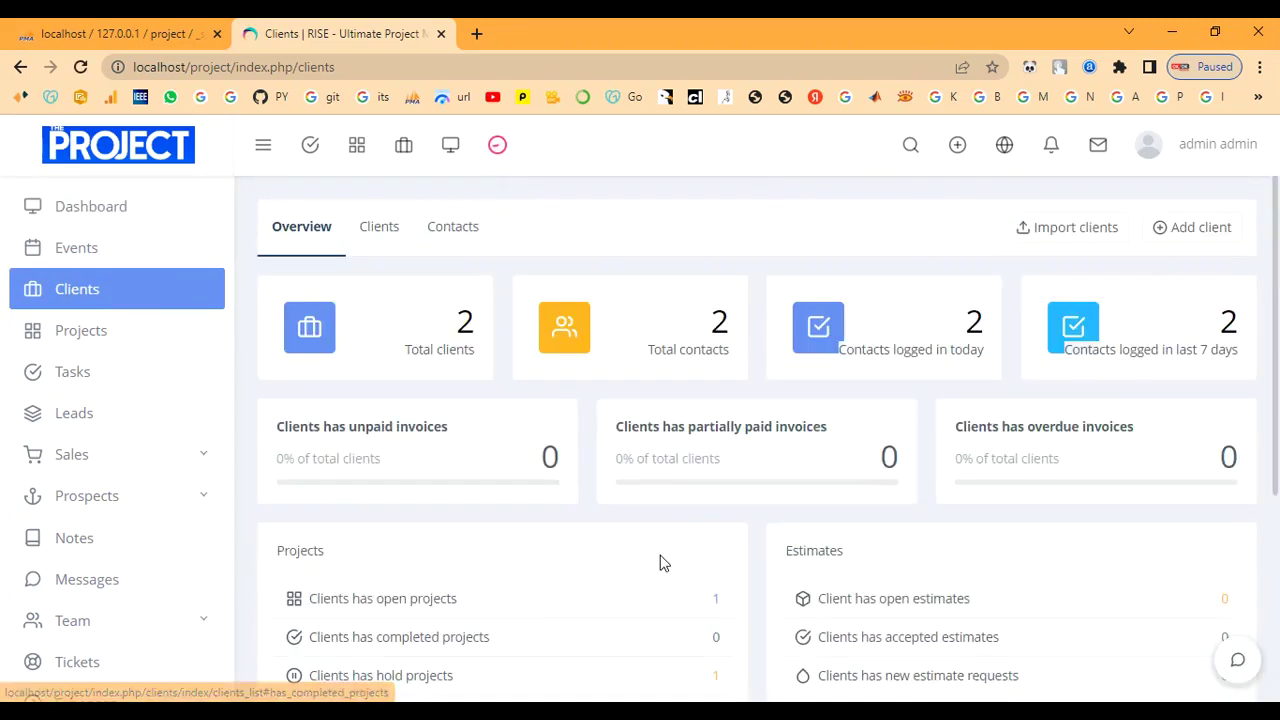
scroll(1026, 483, down, 3)
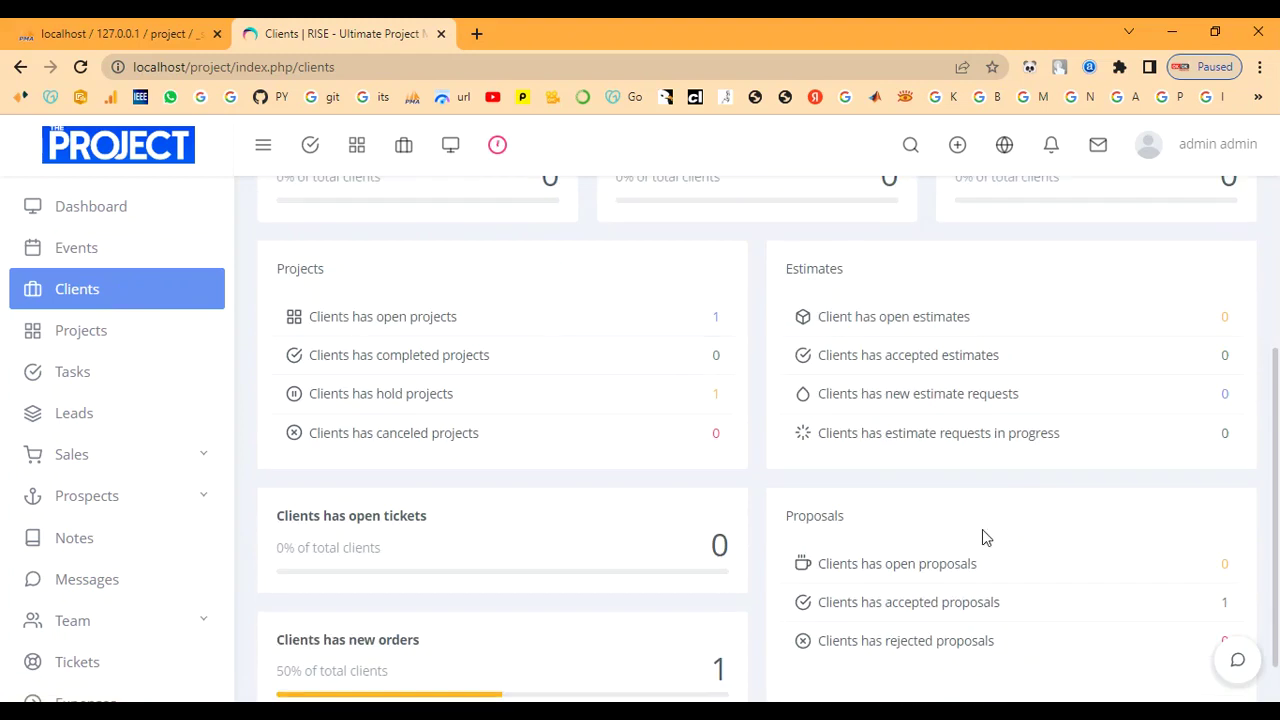
click(56, 289)
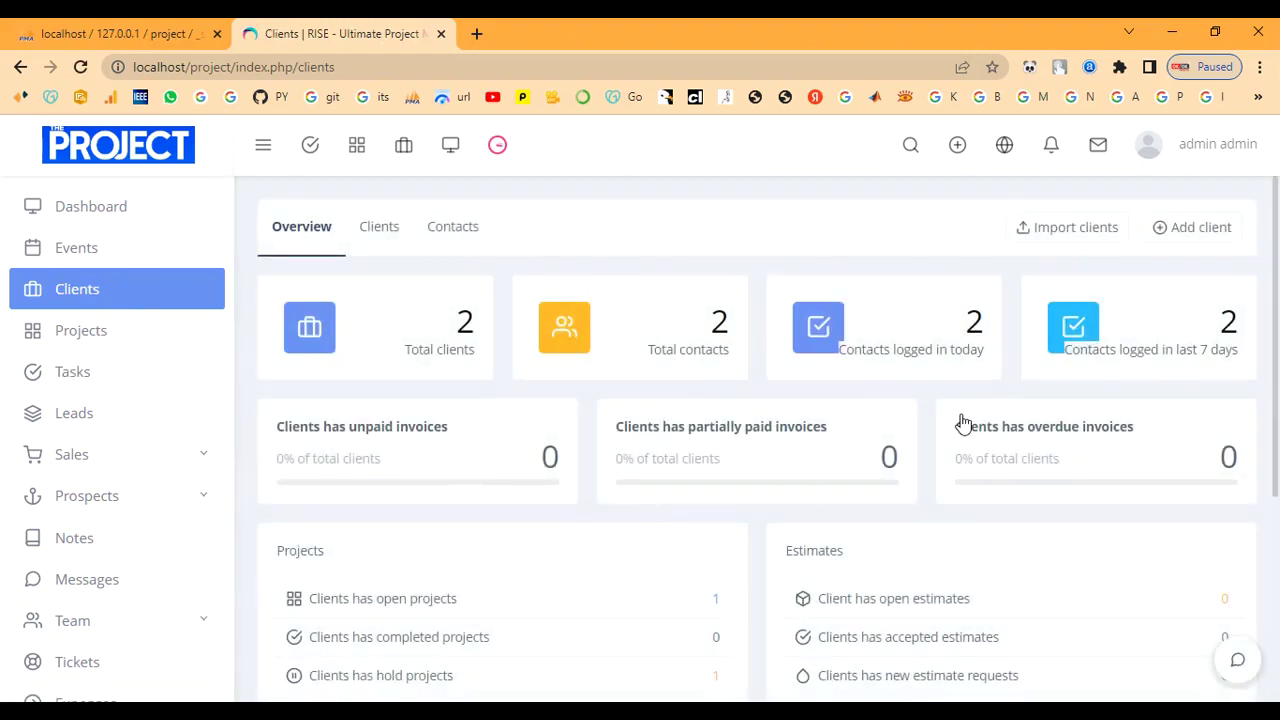
scroll(740, 425, down, 3)
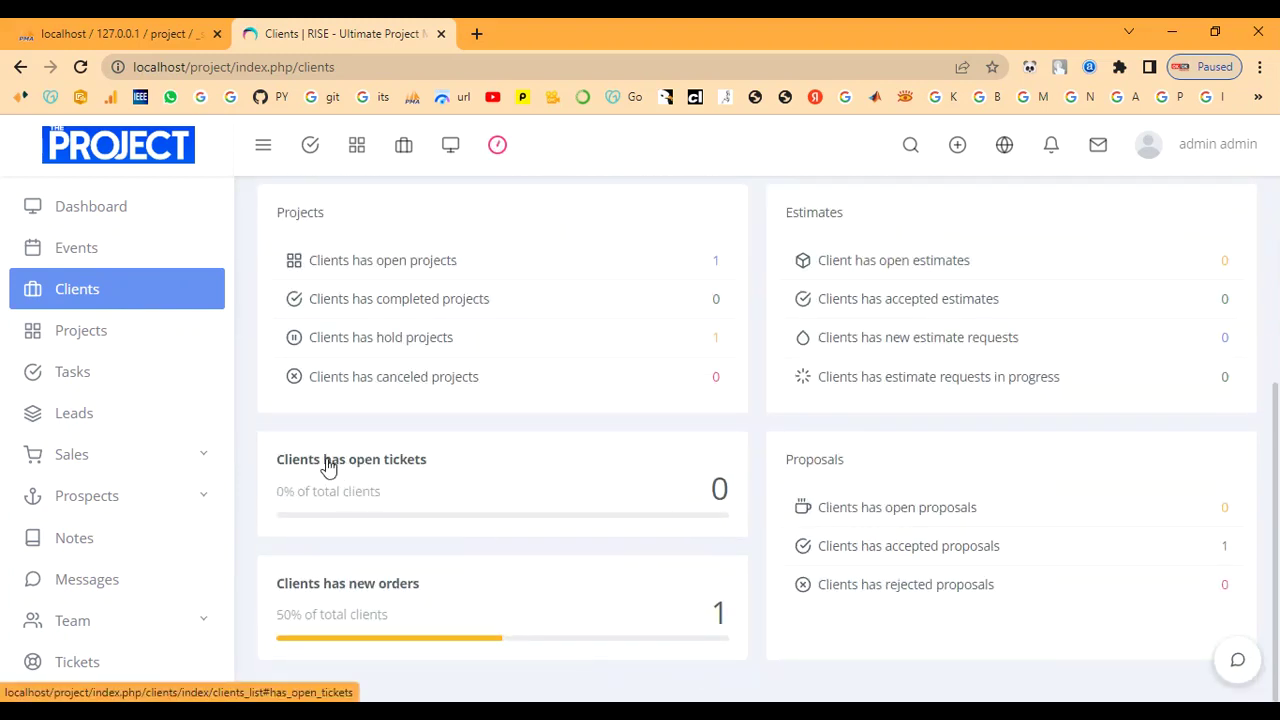
scroll(870, 646, up, 3)
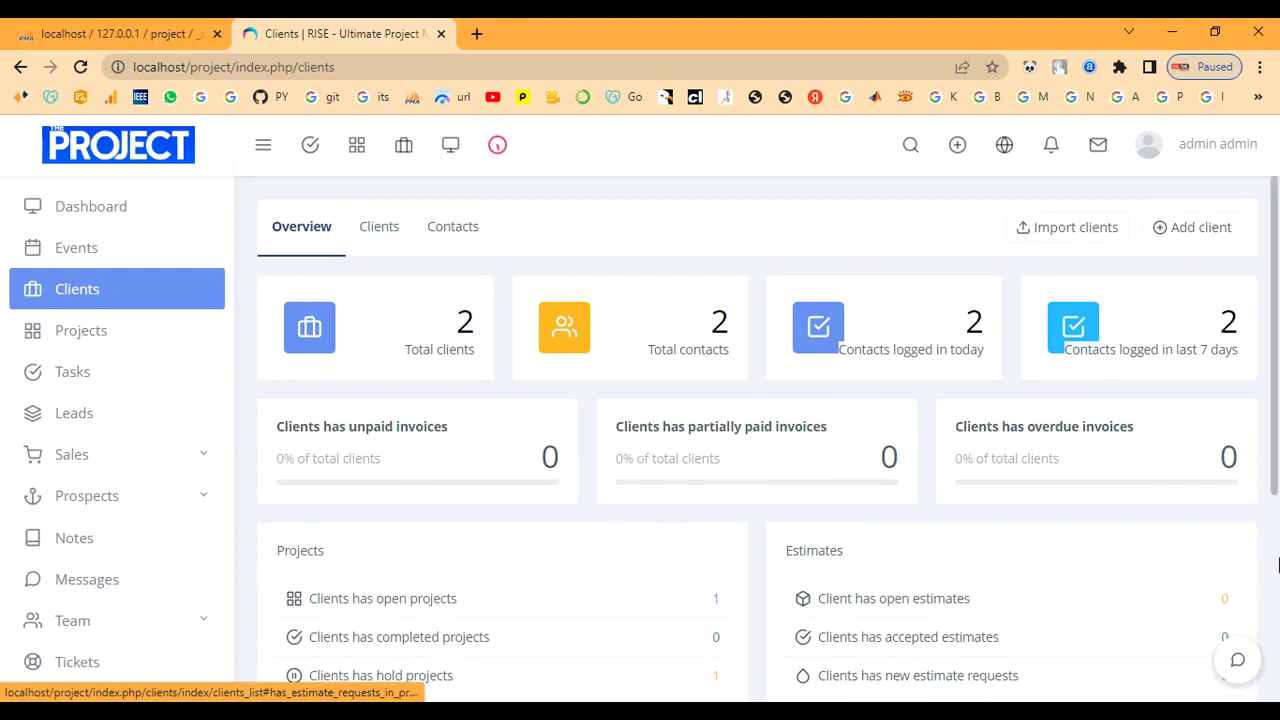
click(78, 343)
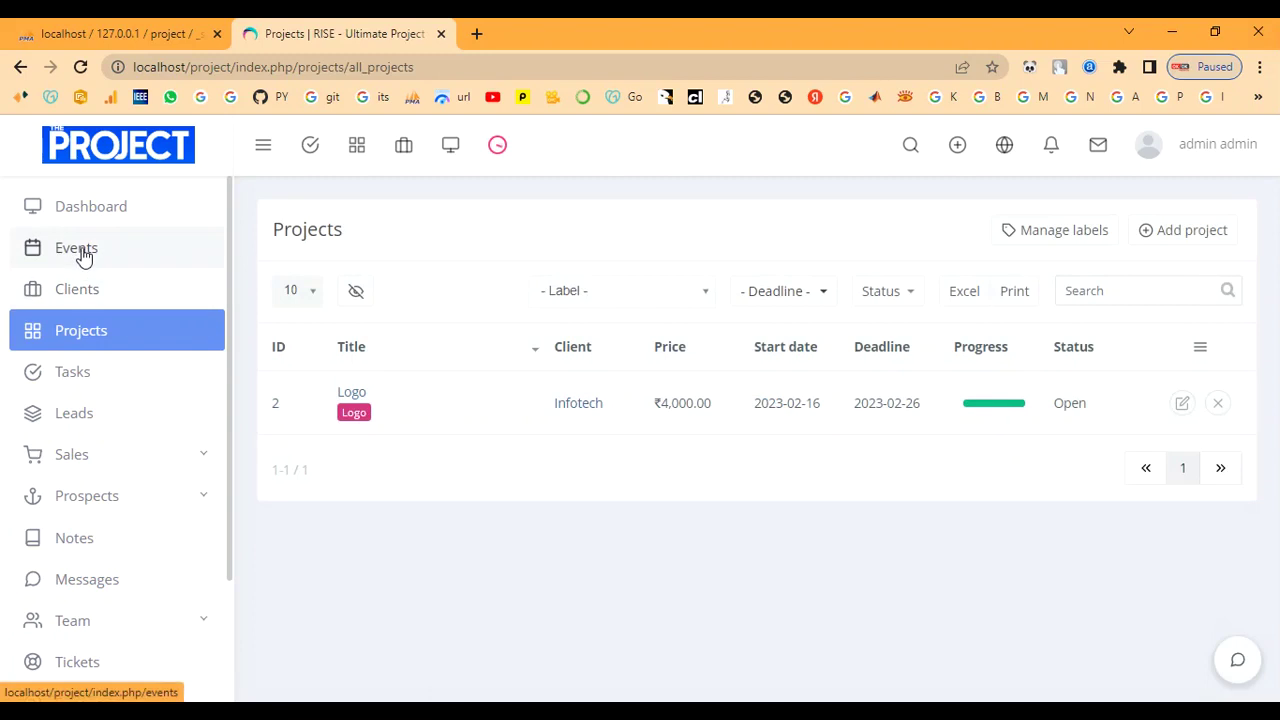
Start a new calendar event titled Event.
click(84, 256)
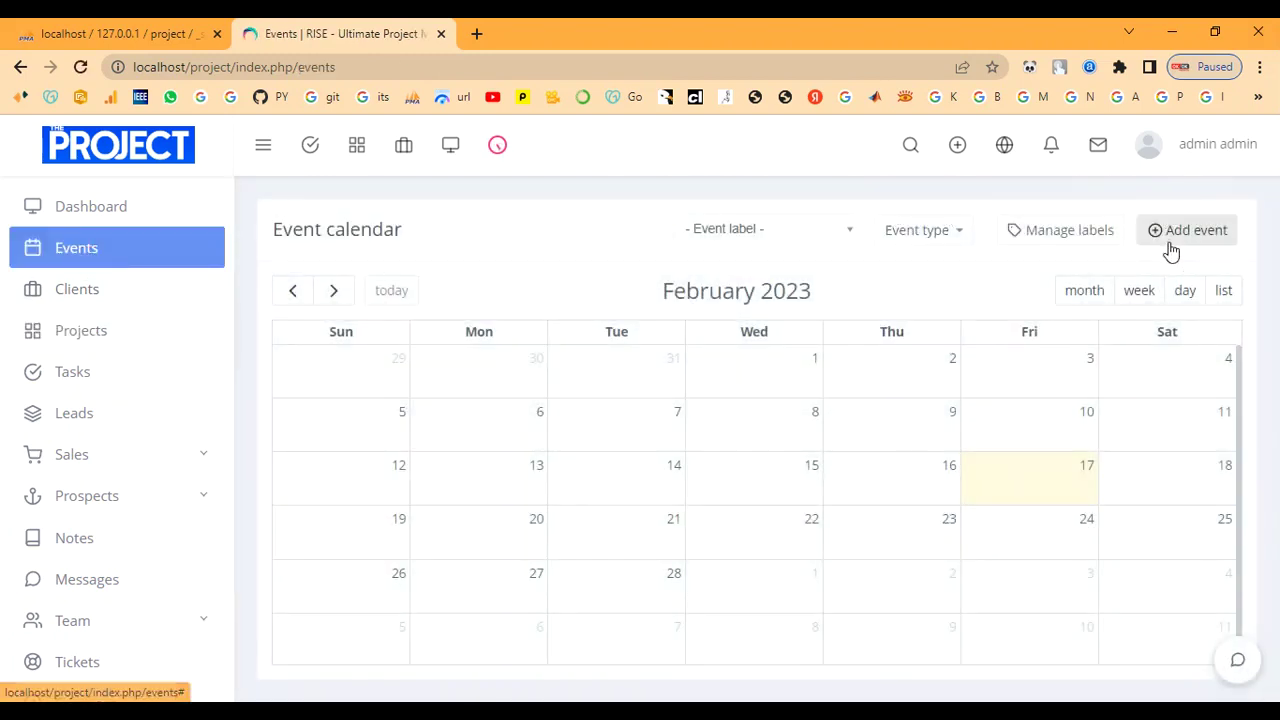
click(1168, 244)
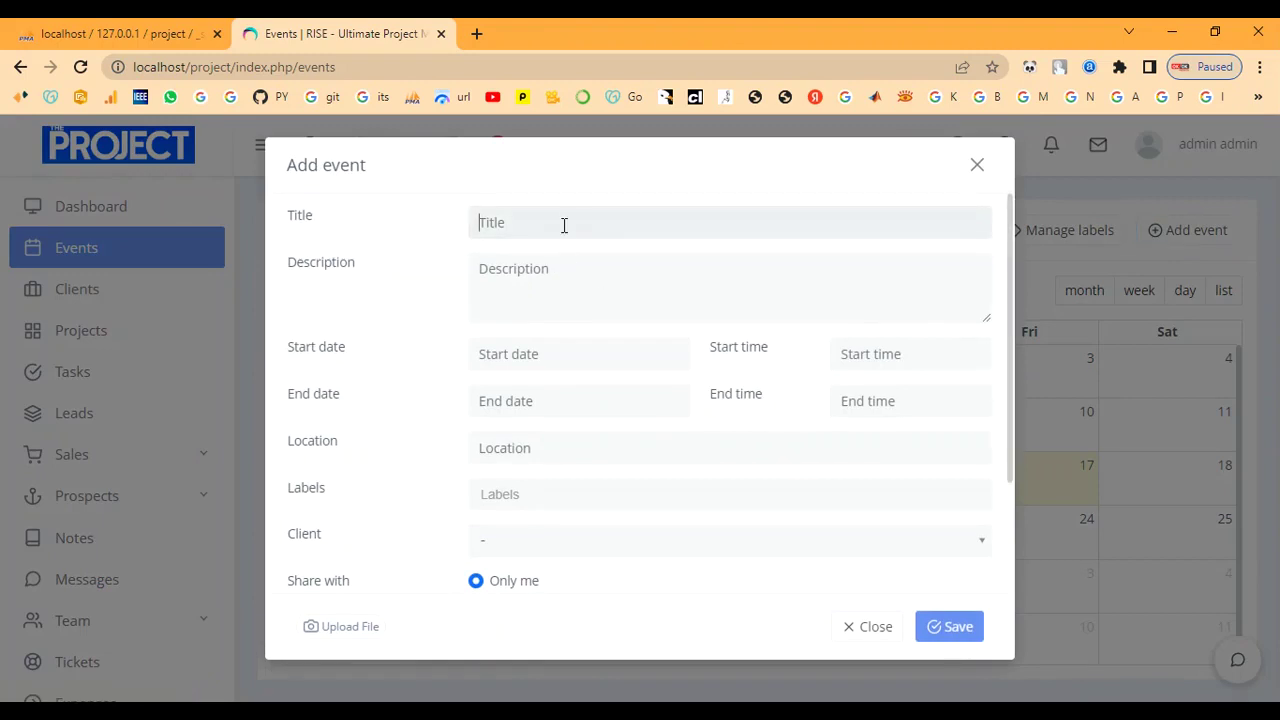
text(Eventeven)
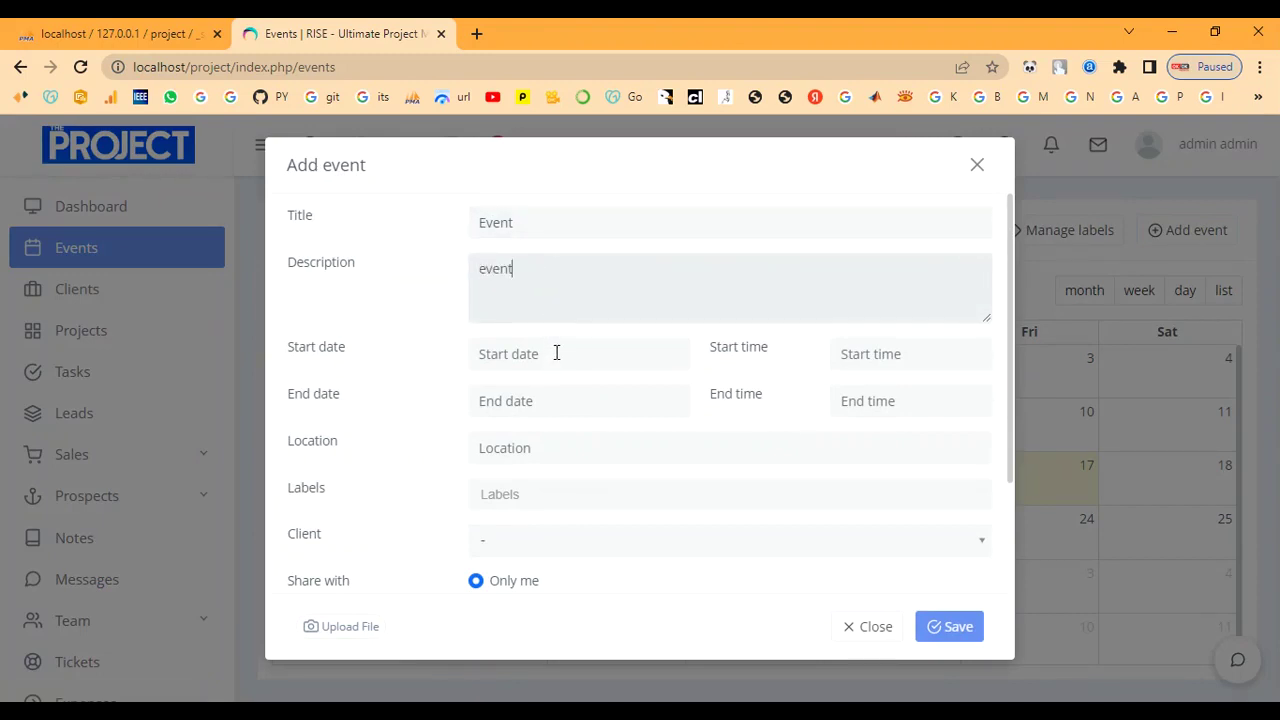
Set the event to run from 17 February 2023 PM to 20 February 2023, 7 PM.
click(552, 350)
click(625, 507)
click(906, 350)
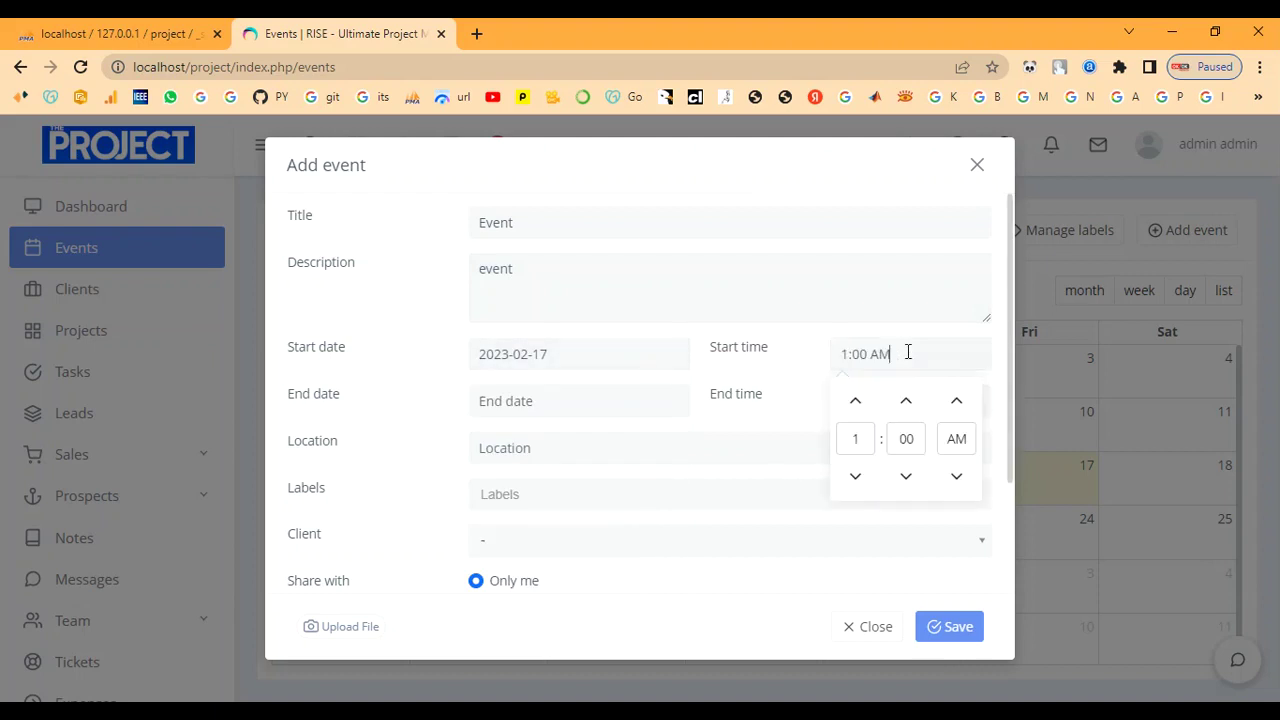
click(865, 412)
click(865, 412)
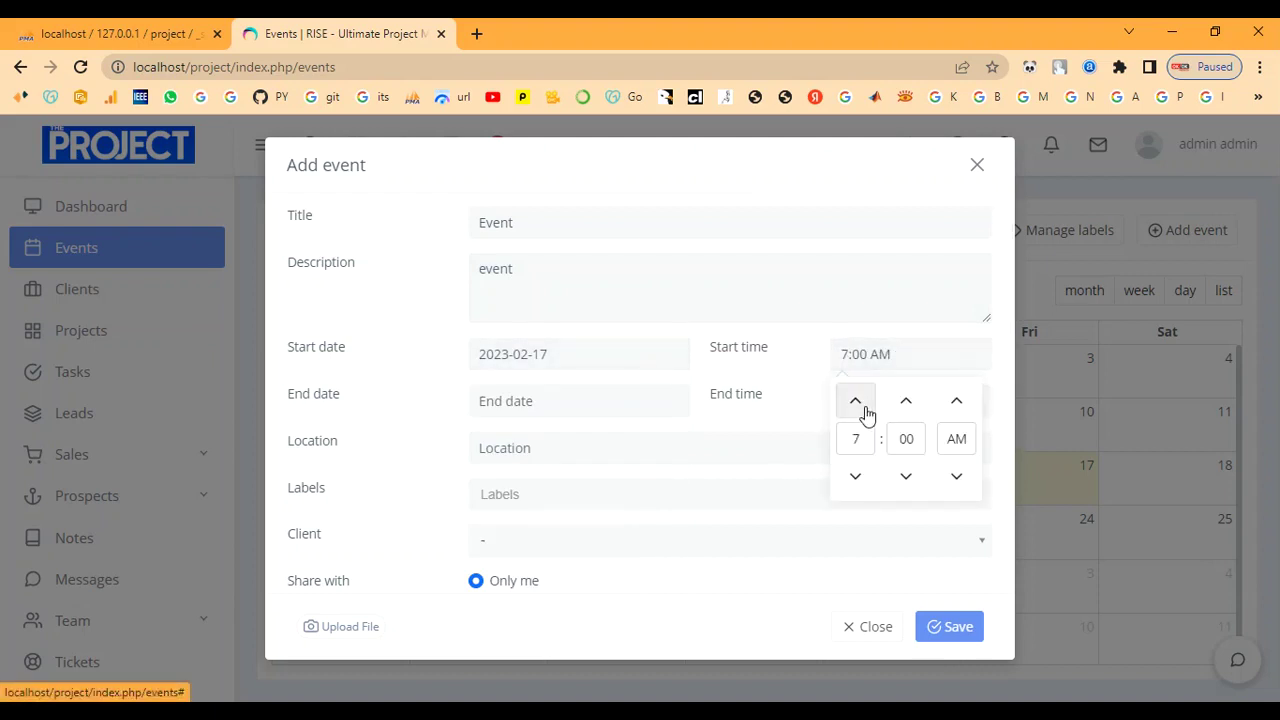
click(956, 418)
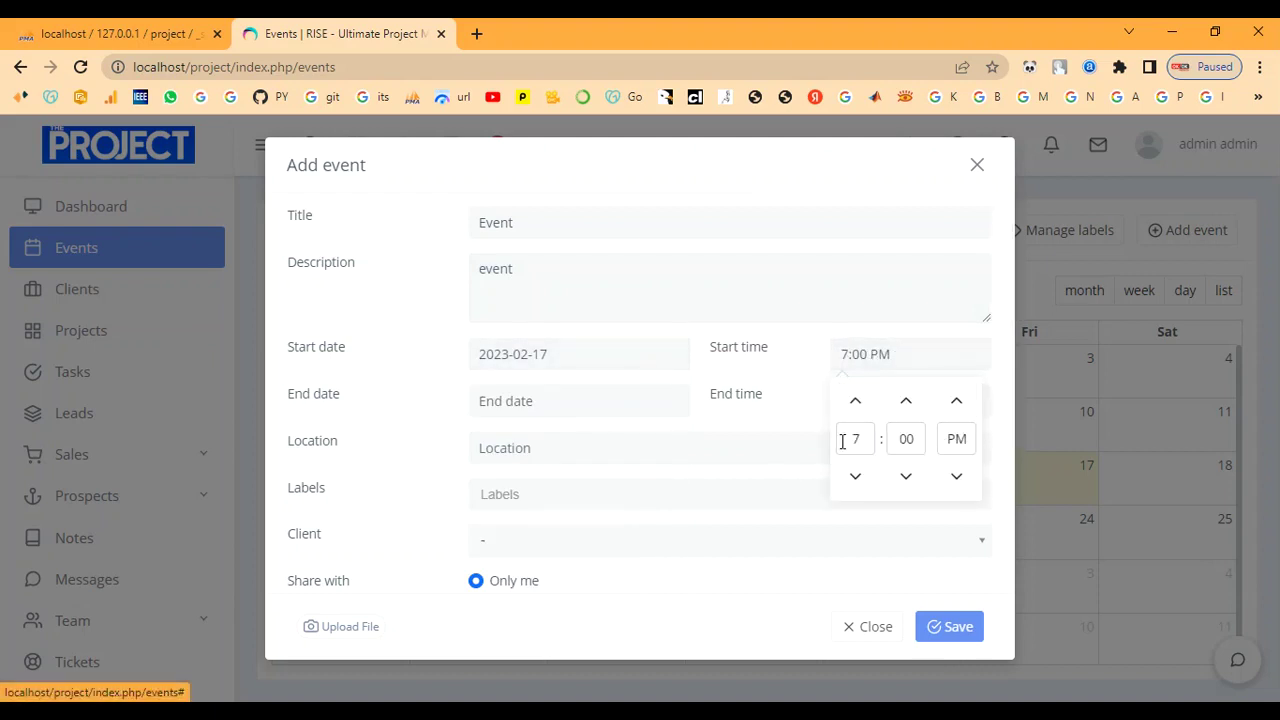
click(597, 412)
click(514, 311)
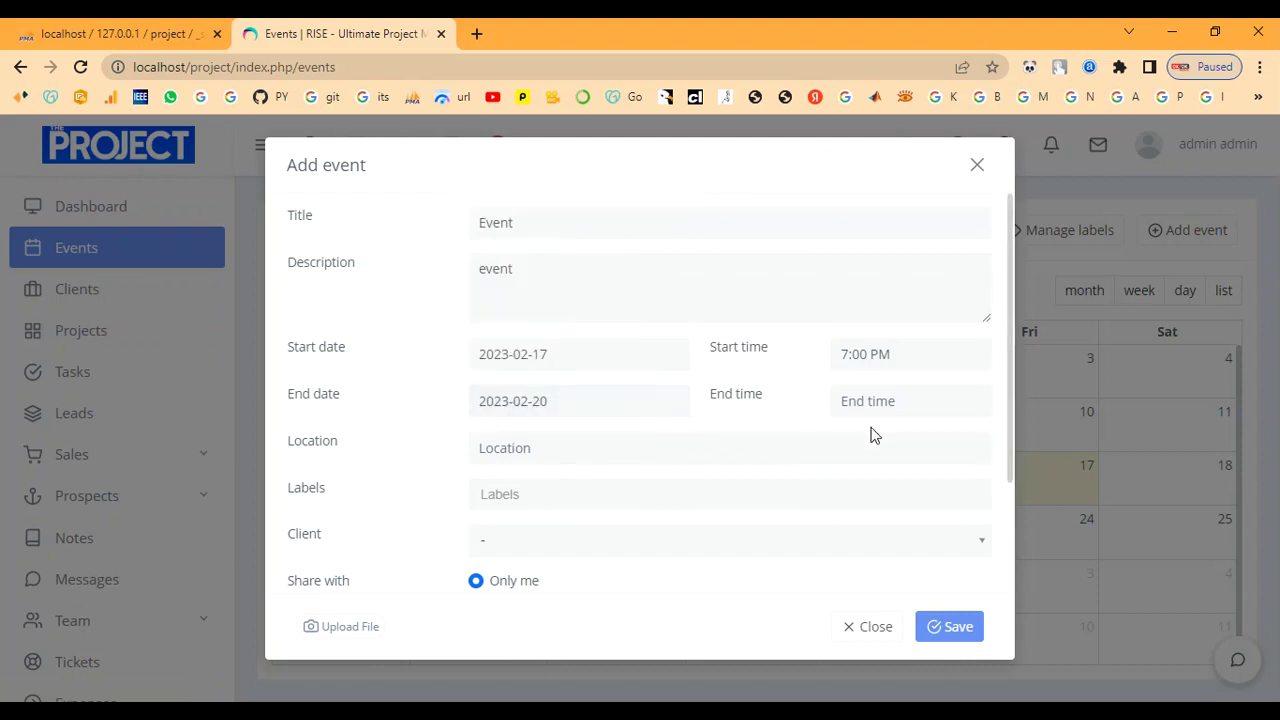
click(908, 401)
click(849, 449)
click(849, 449)
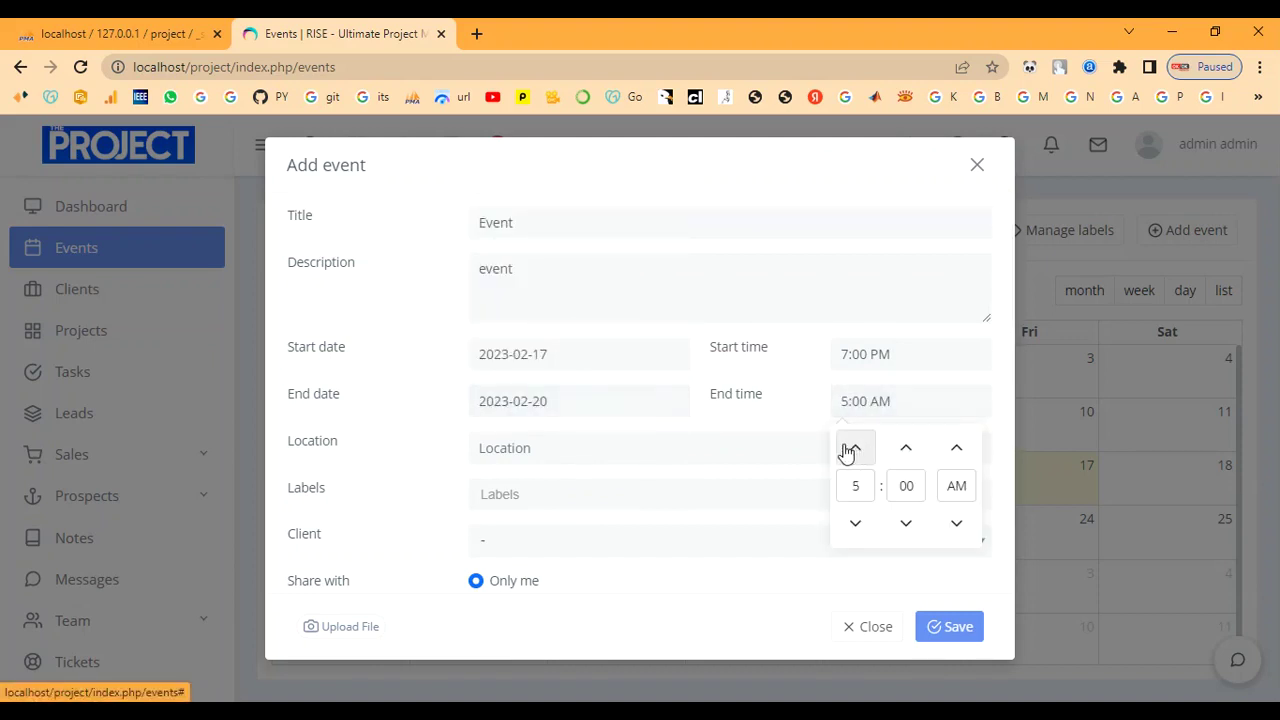
click(850, 449)
click(957, 458)
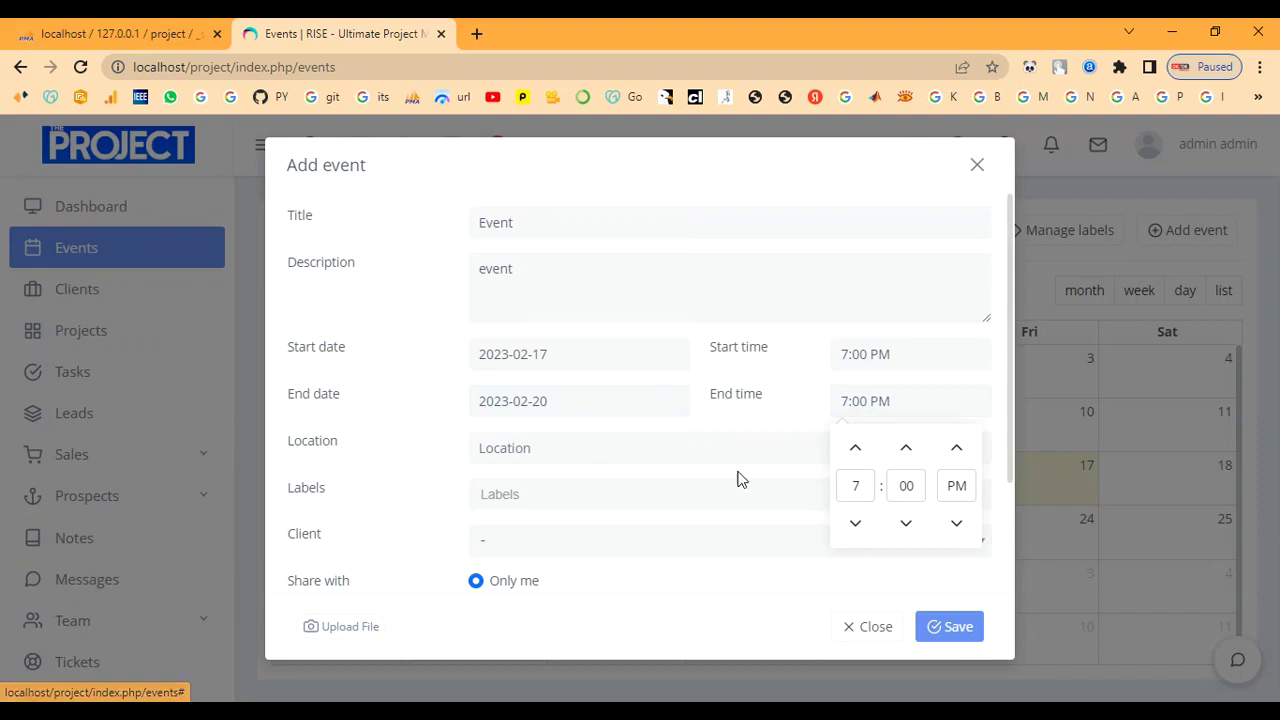
Set the event location to Chennai, add the Event label, and link it to client.
click(699, 428)
click(603, 451)
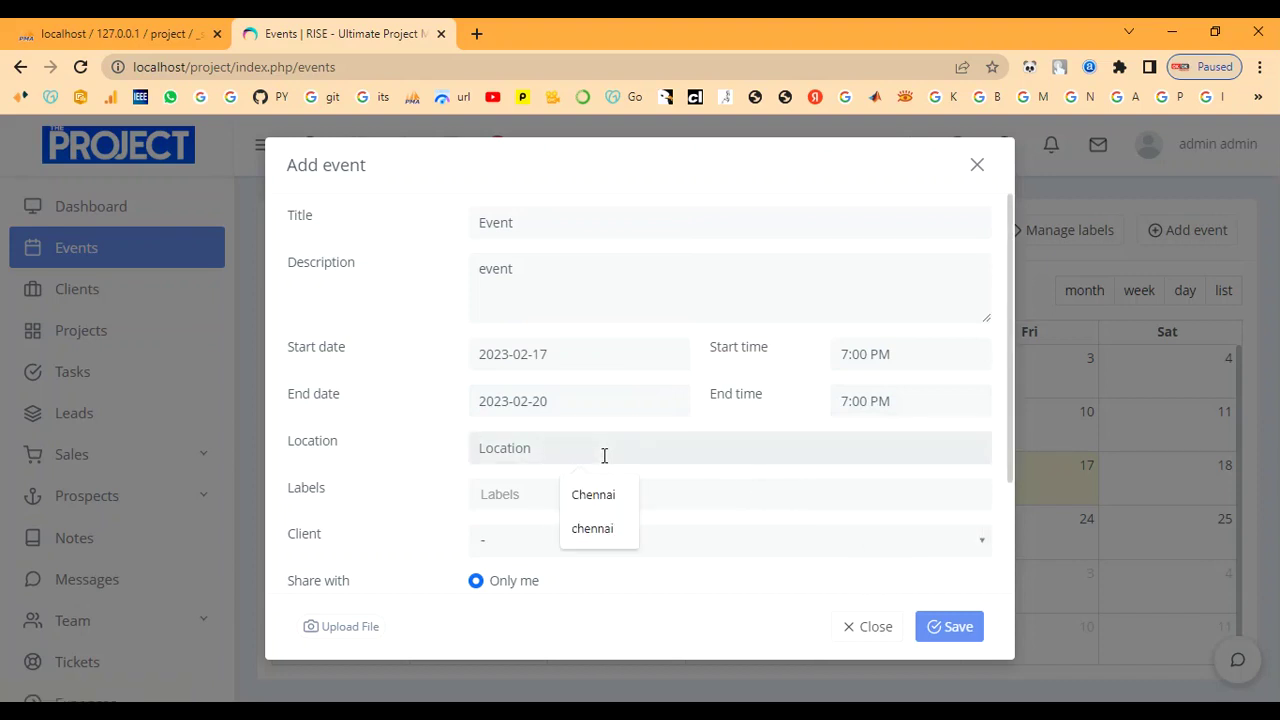
text(Chennai)
click(496, 504)
click(495, 518)
scroll(505, 500, down, 2)
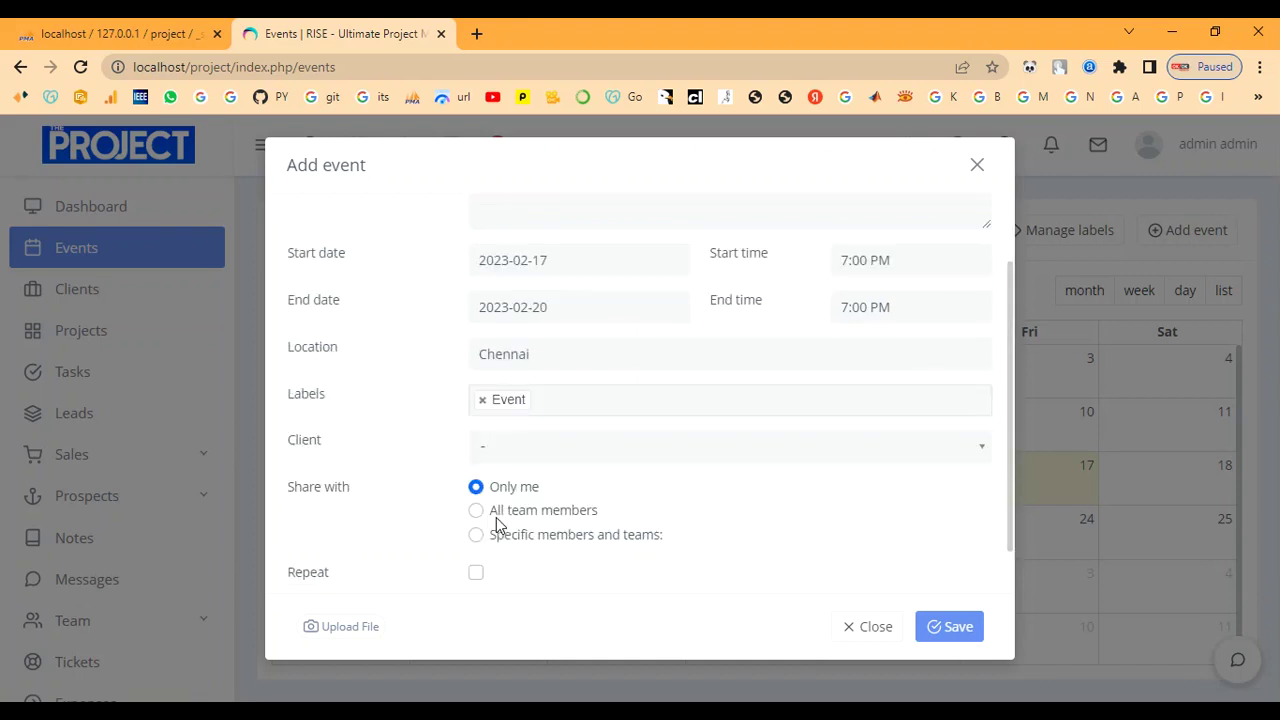
click(524, 443)
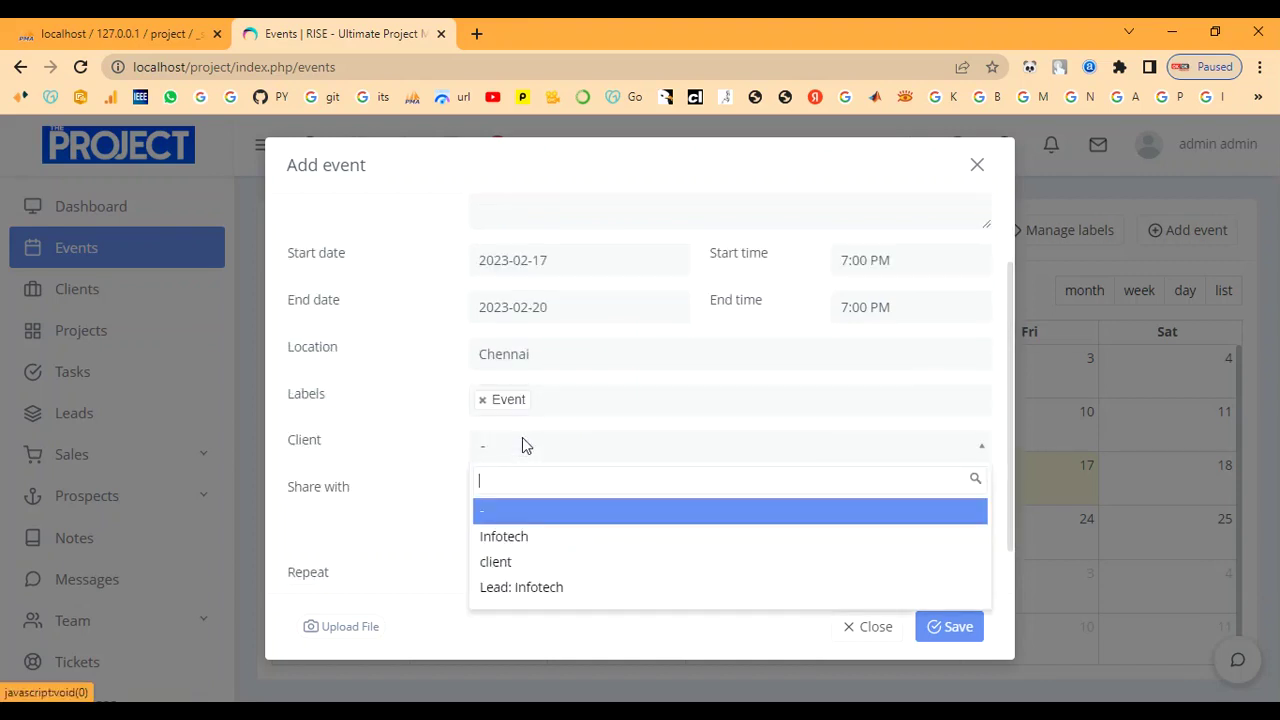
click(521, 563)
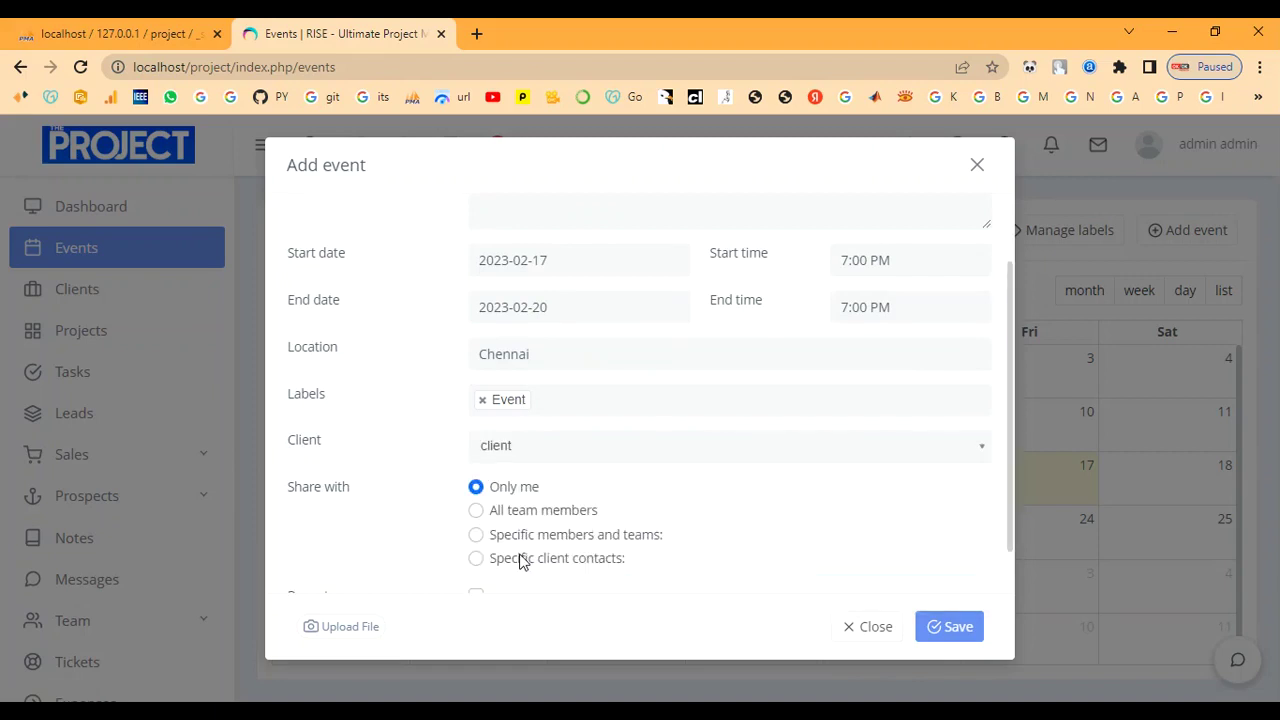
click(551, 449)
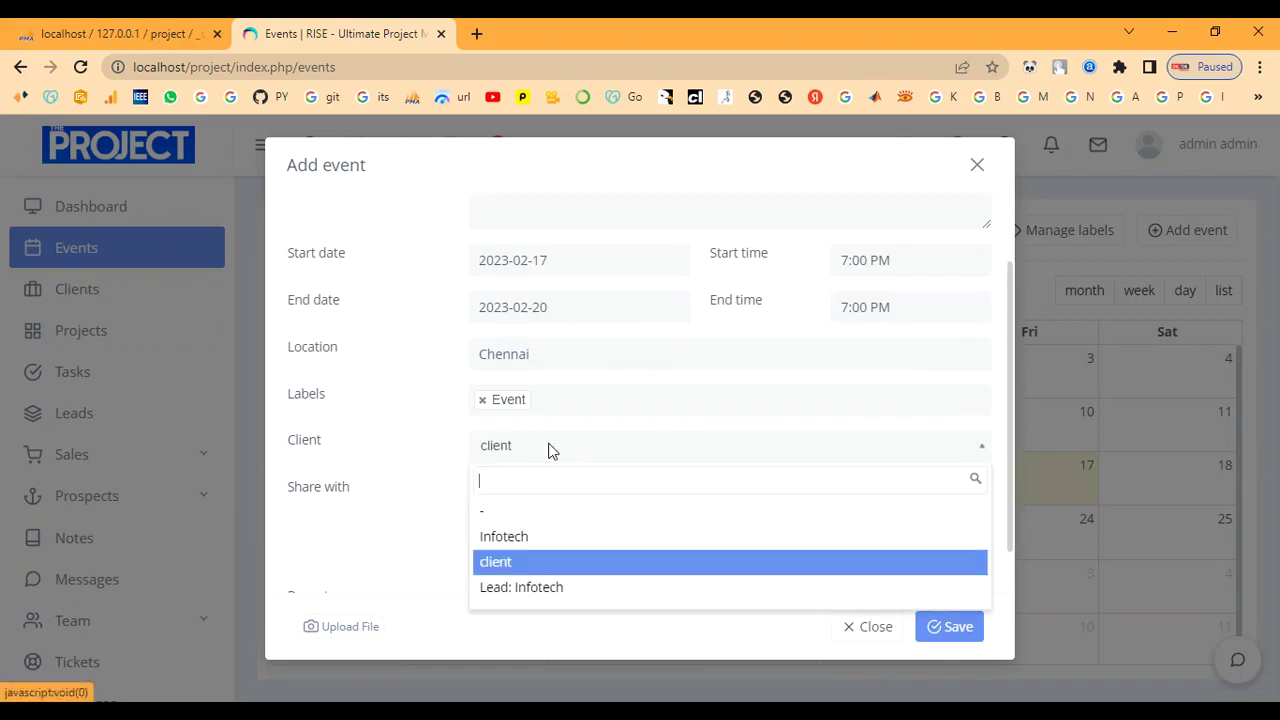
click(530, 568)
Share the event with all team members, leave Repeat unchecked, and save it.
scroll(515, 522, down, 1)
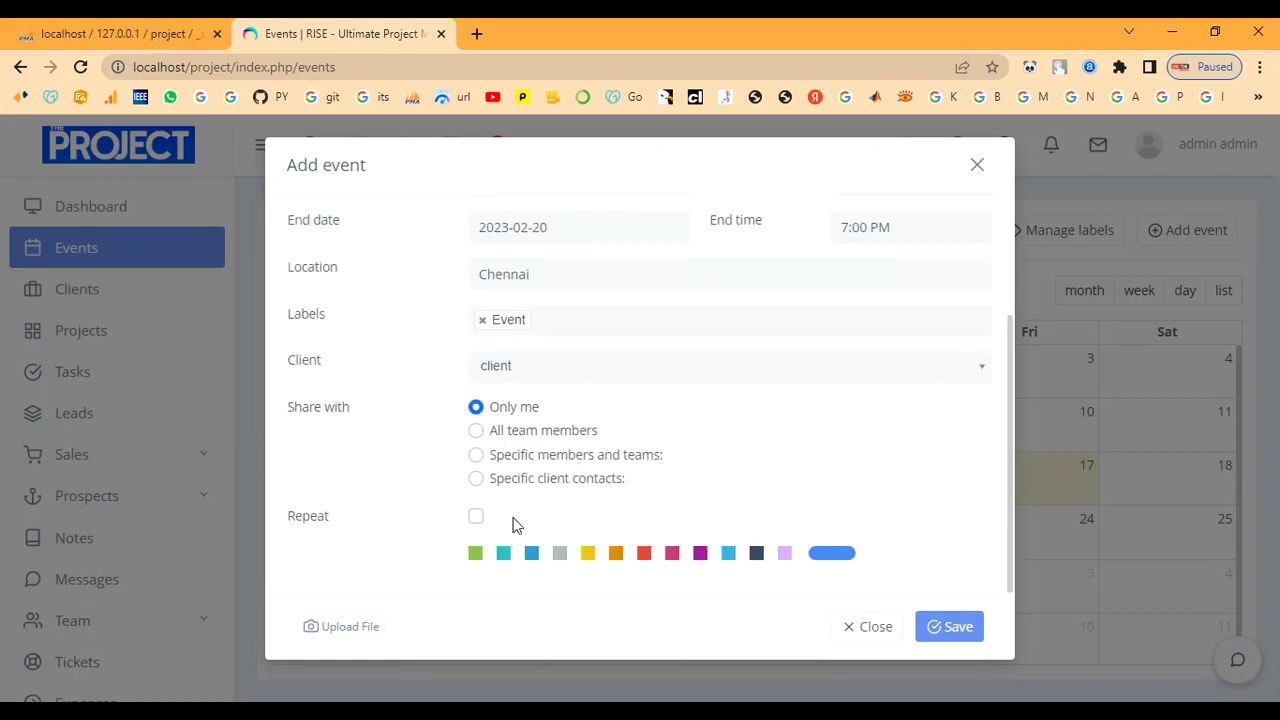
click(476, 432)
click(477, 518)
scroll(477, 520, down, 1)
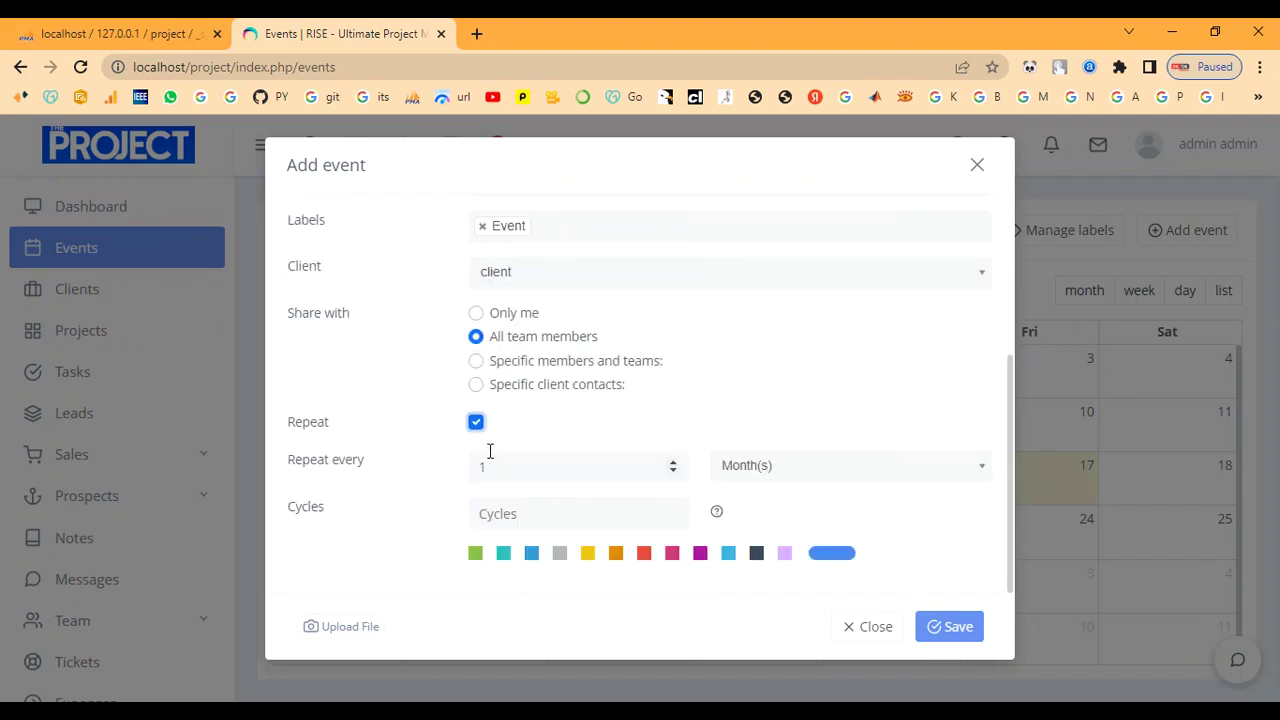
click(475, 424)
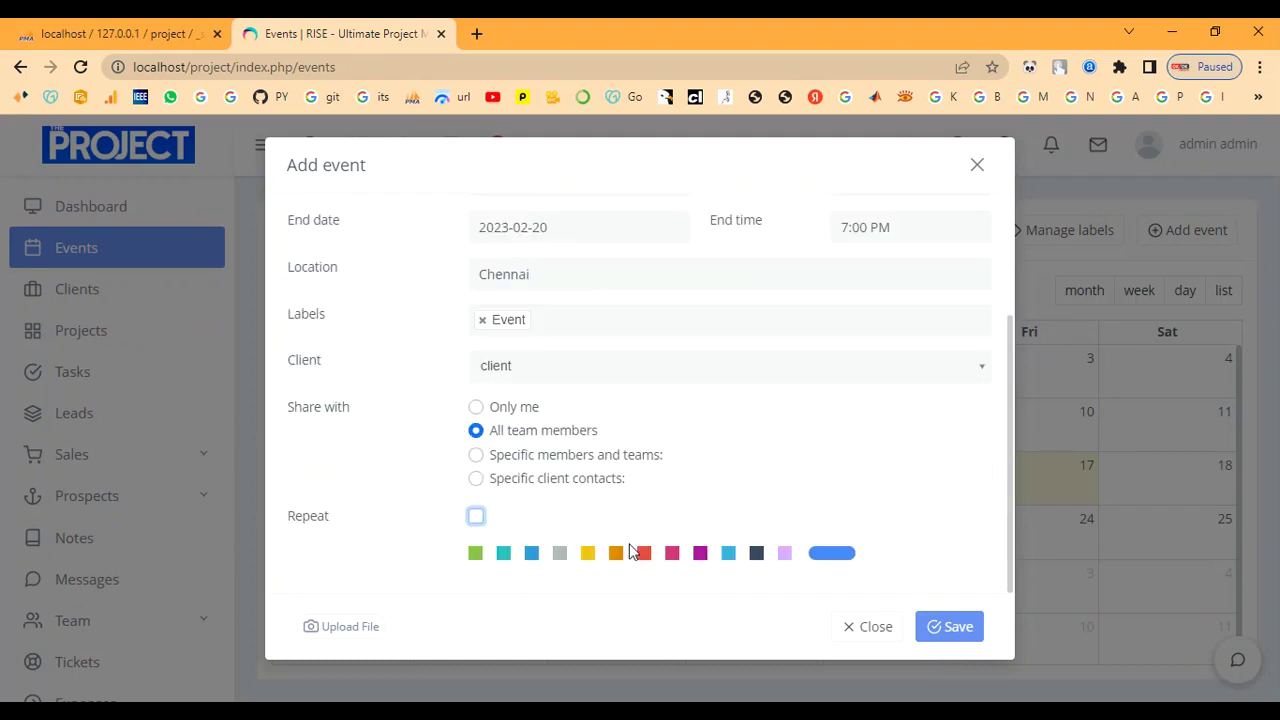
click(956, 636)
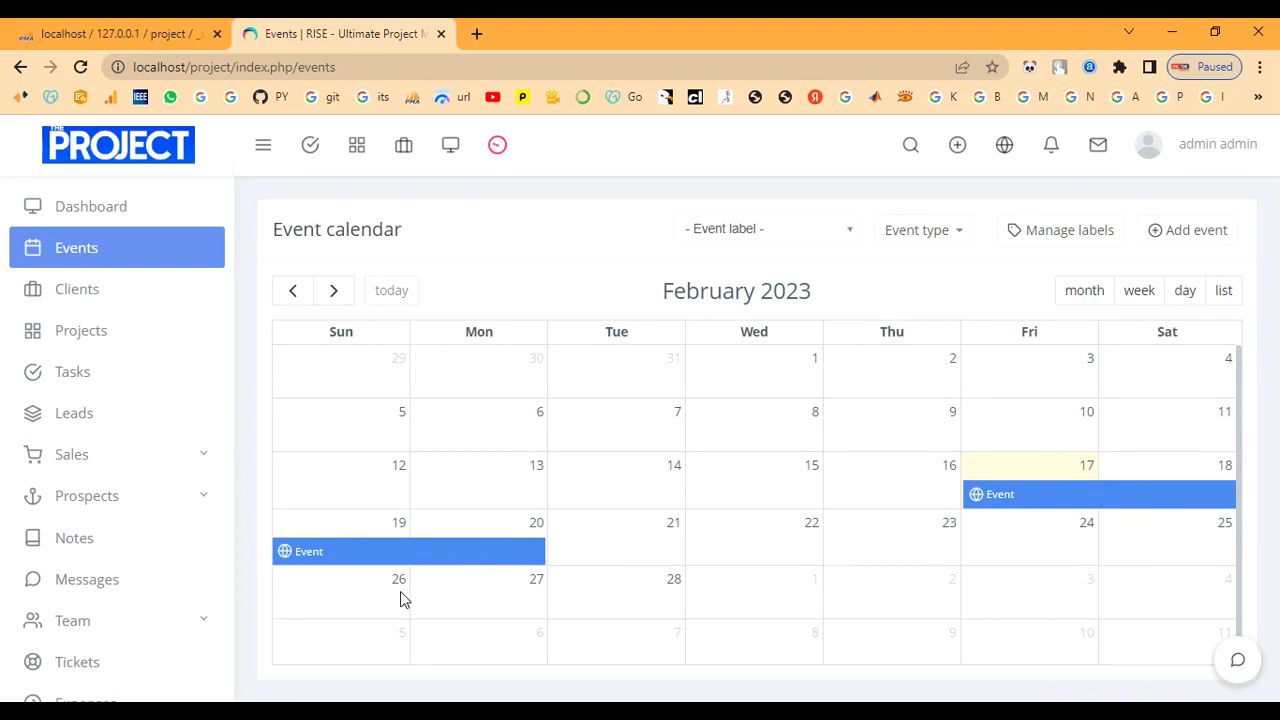
Go to the Projects list via the dashboard, discarding a started 'Web' project unsaved.
click(137, 218)
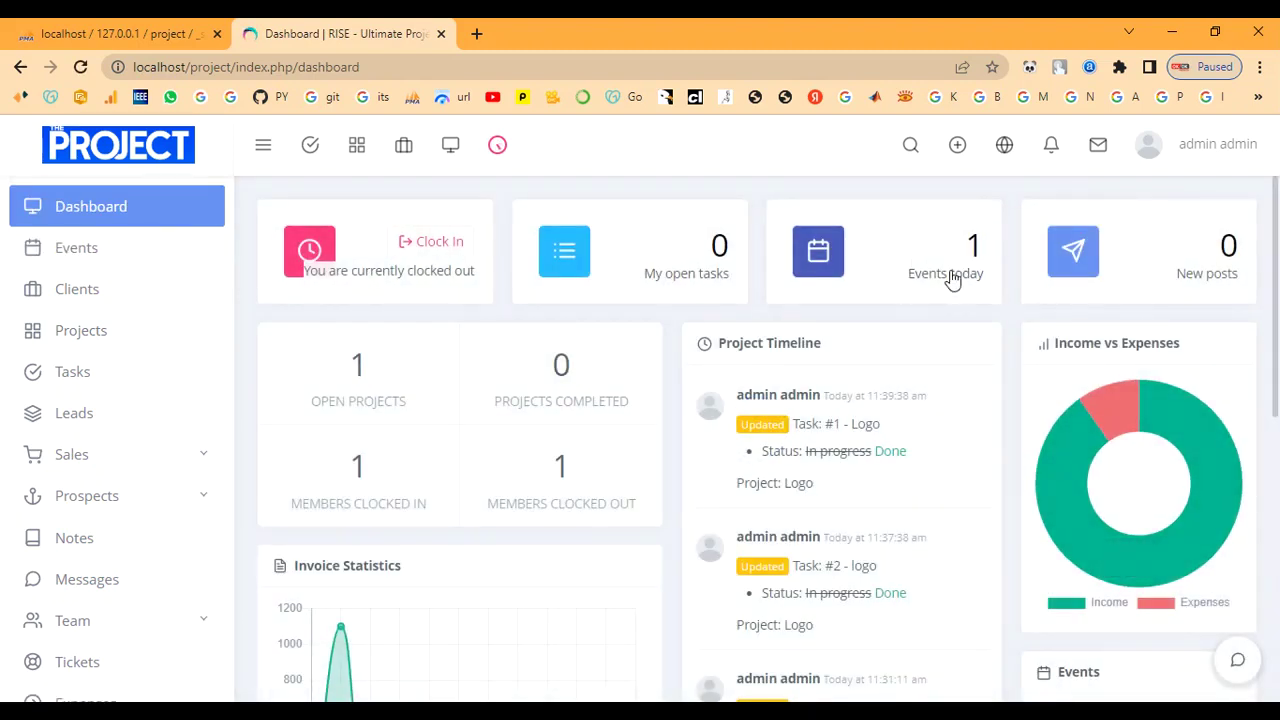
click(66, 336)
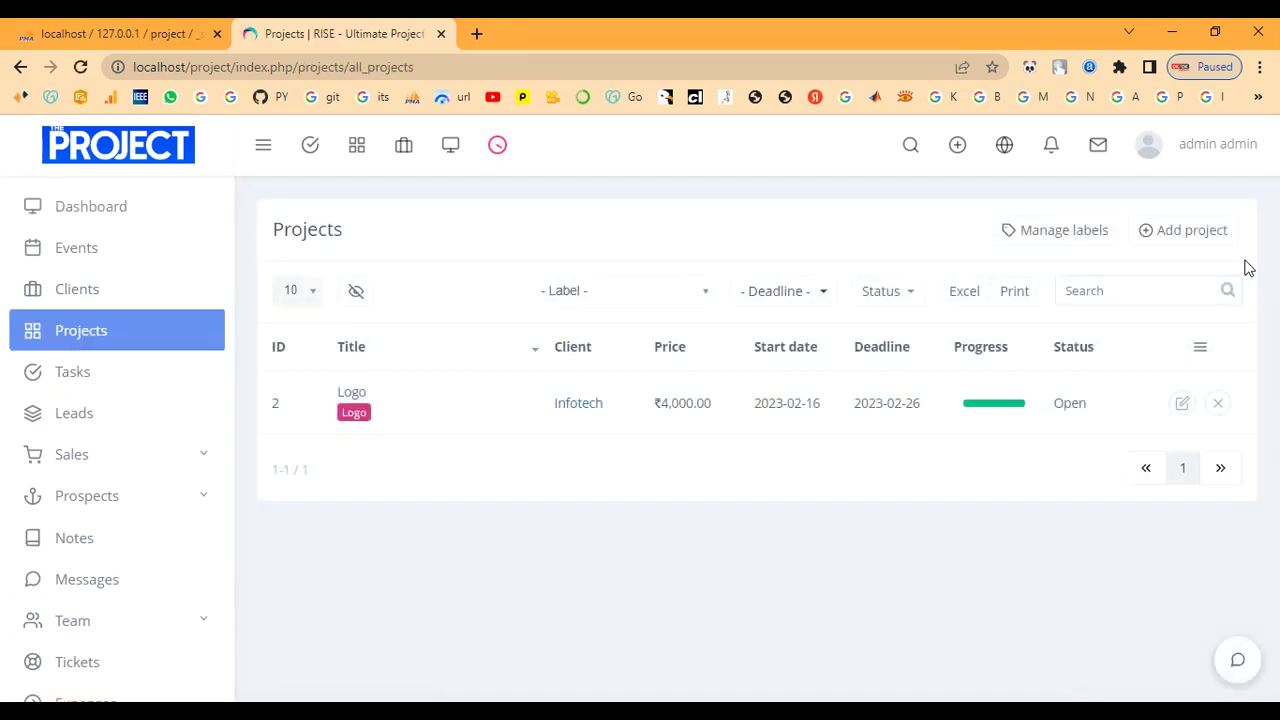
click(1185, 231)
click(634, 230)
text(Website)
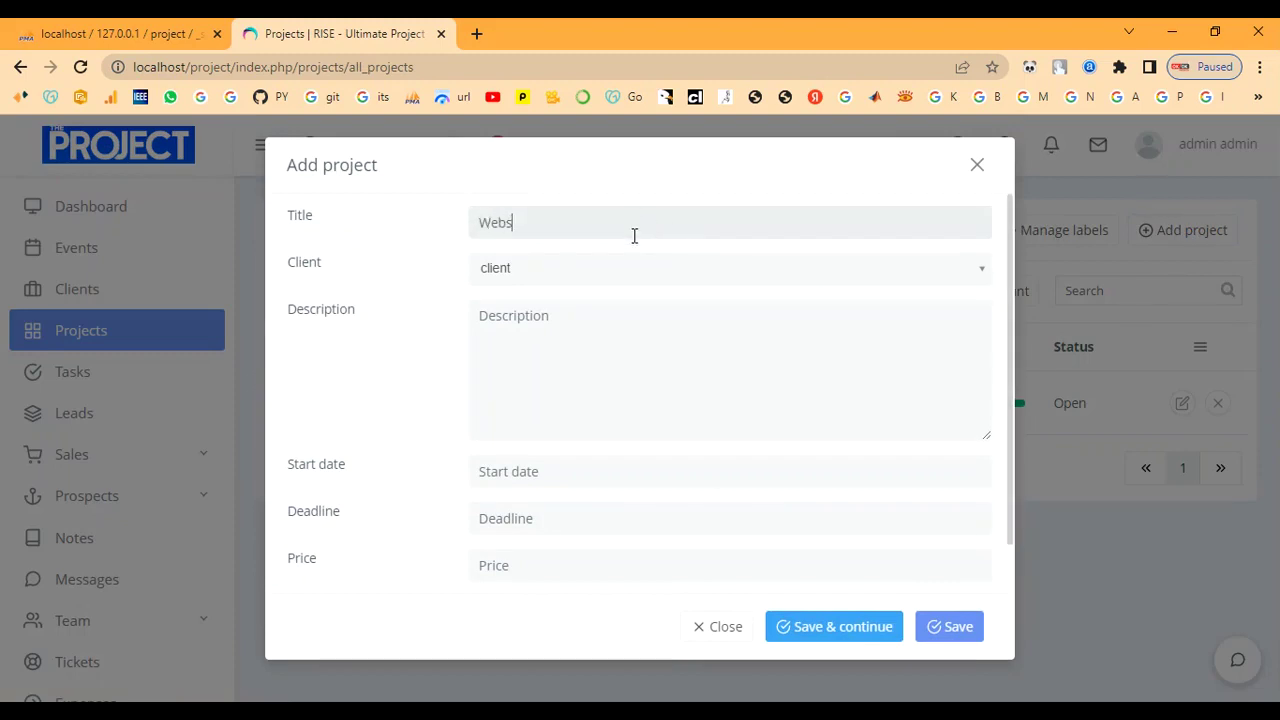
click(978, 164)
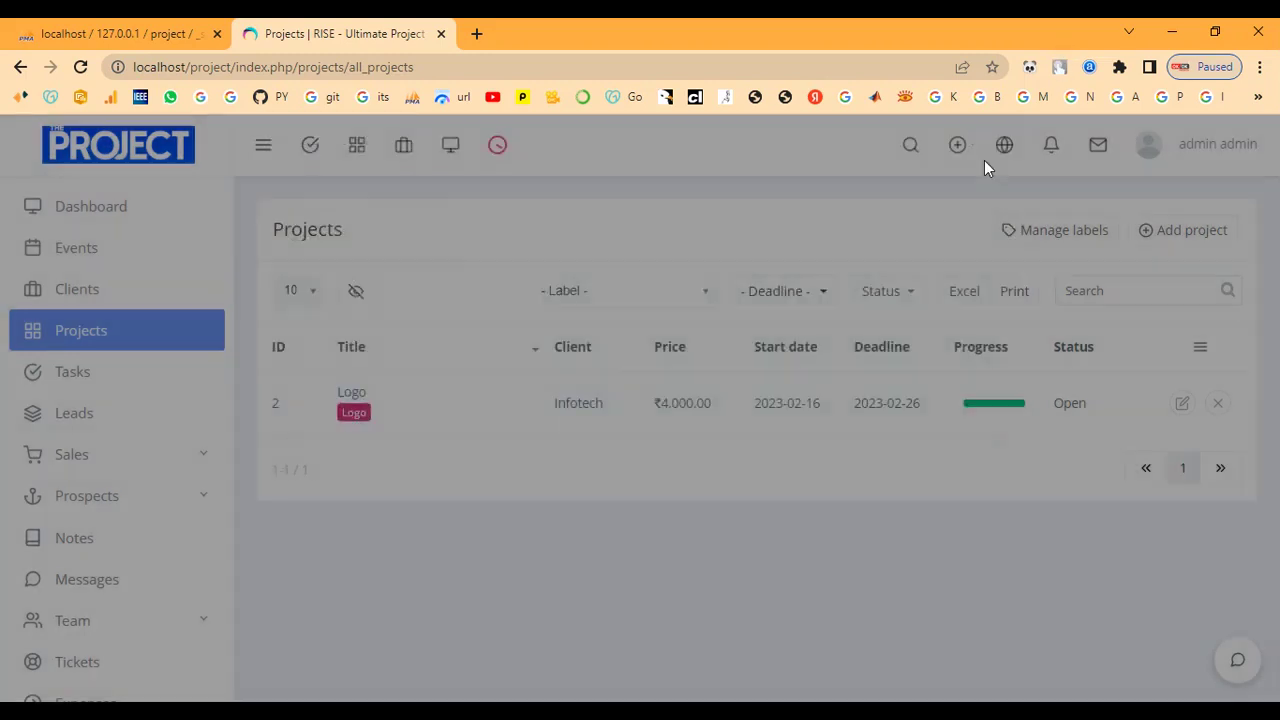
Add a light-blue 'Design' project label, replacing the mistyped 'word press' name.
click(1046, 236)
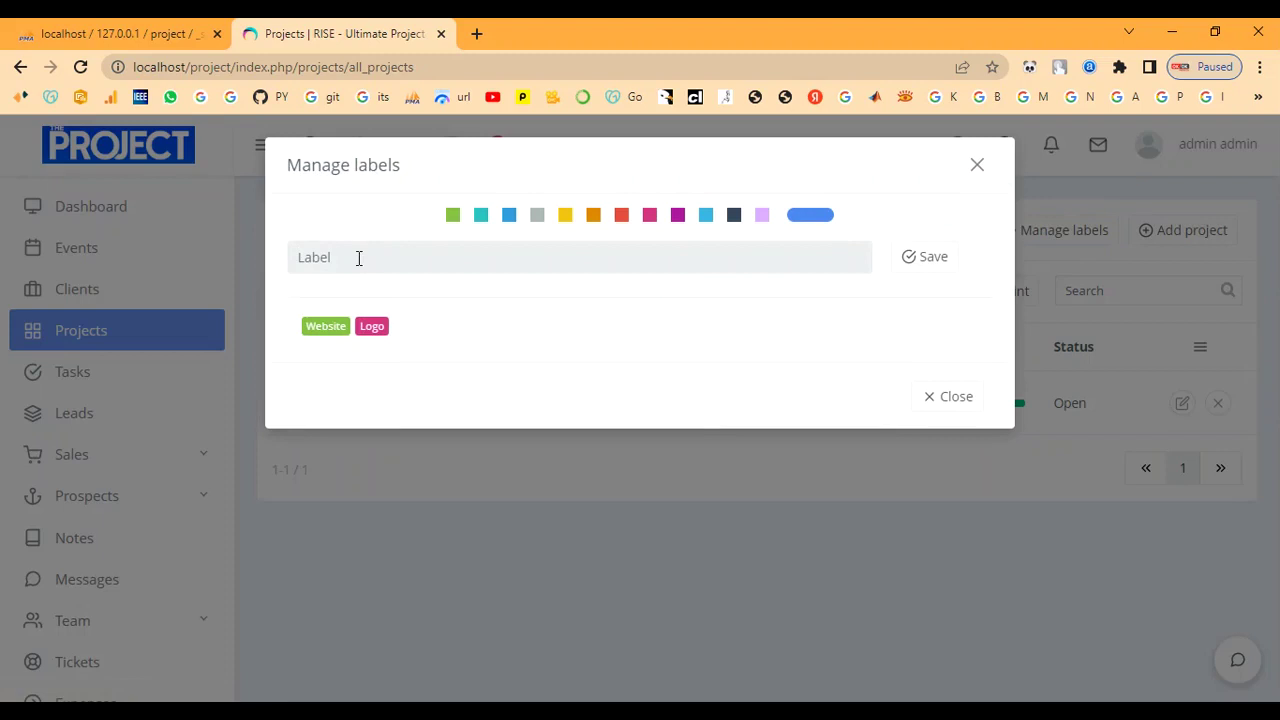
text(word press)
key(BackSpace)
key(BackSpace)
key(BackSpace)
key(BackSpace)
key(BackSpace)
key(BackSpace)
key(BackSpace)
text(De)
click(707, 218)
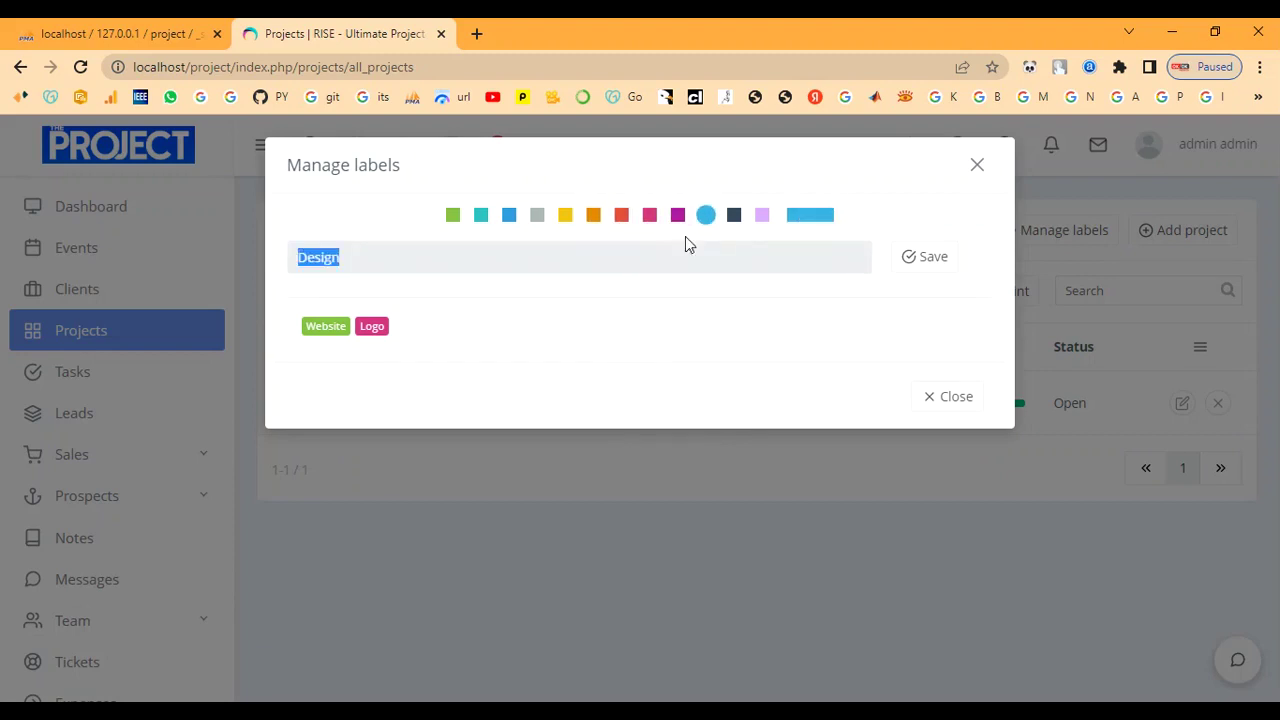
click(922, 262)
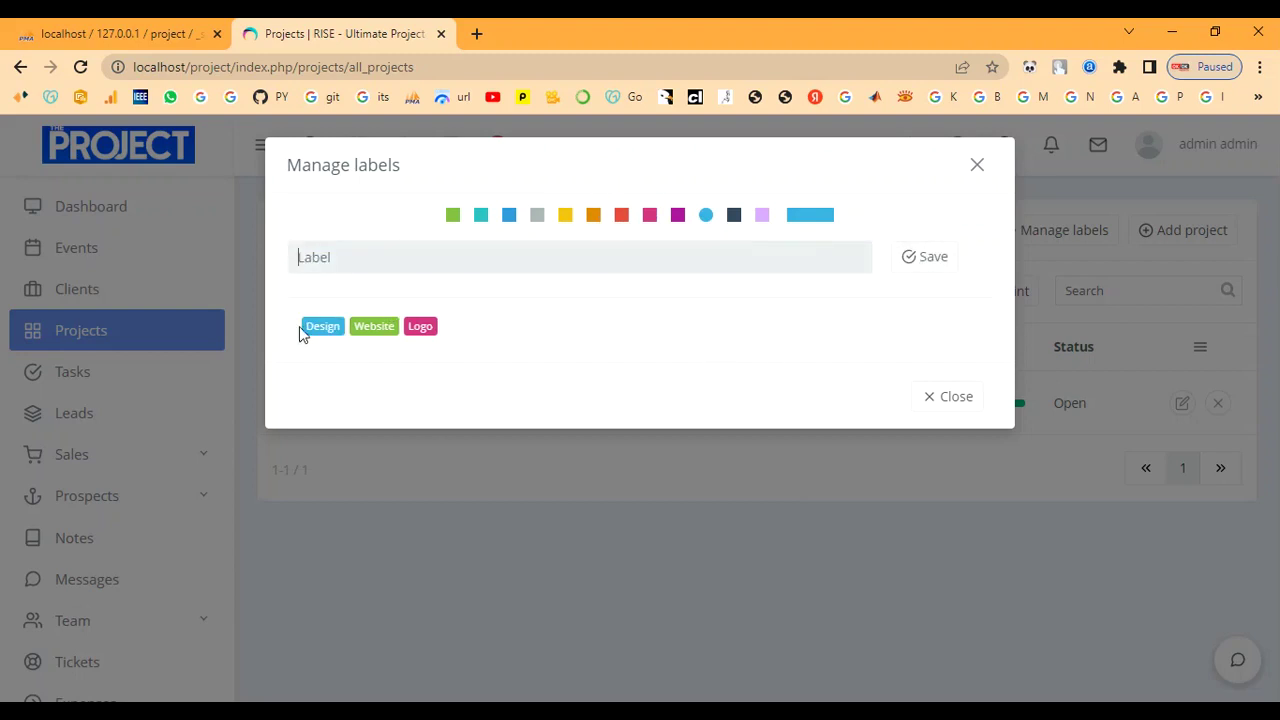
click(976, 168)
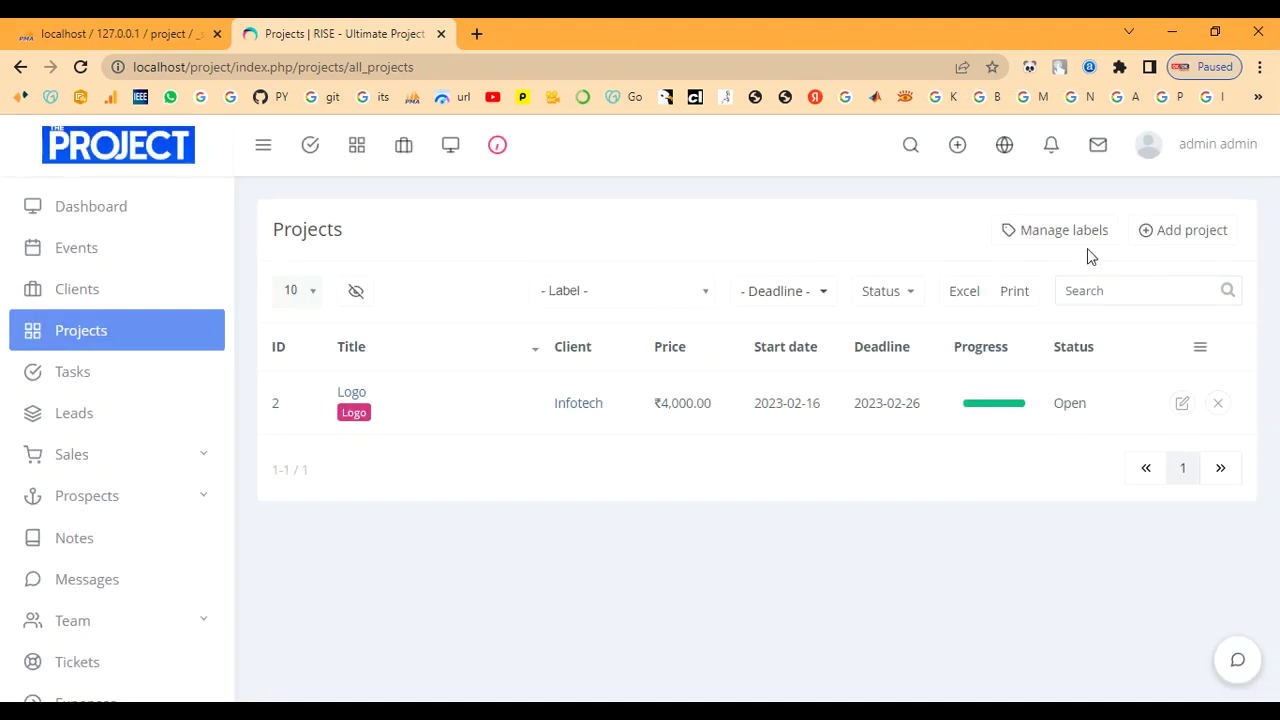
Start a new project titled Website for client and add a description.
click(1164, 232)
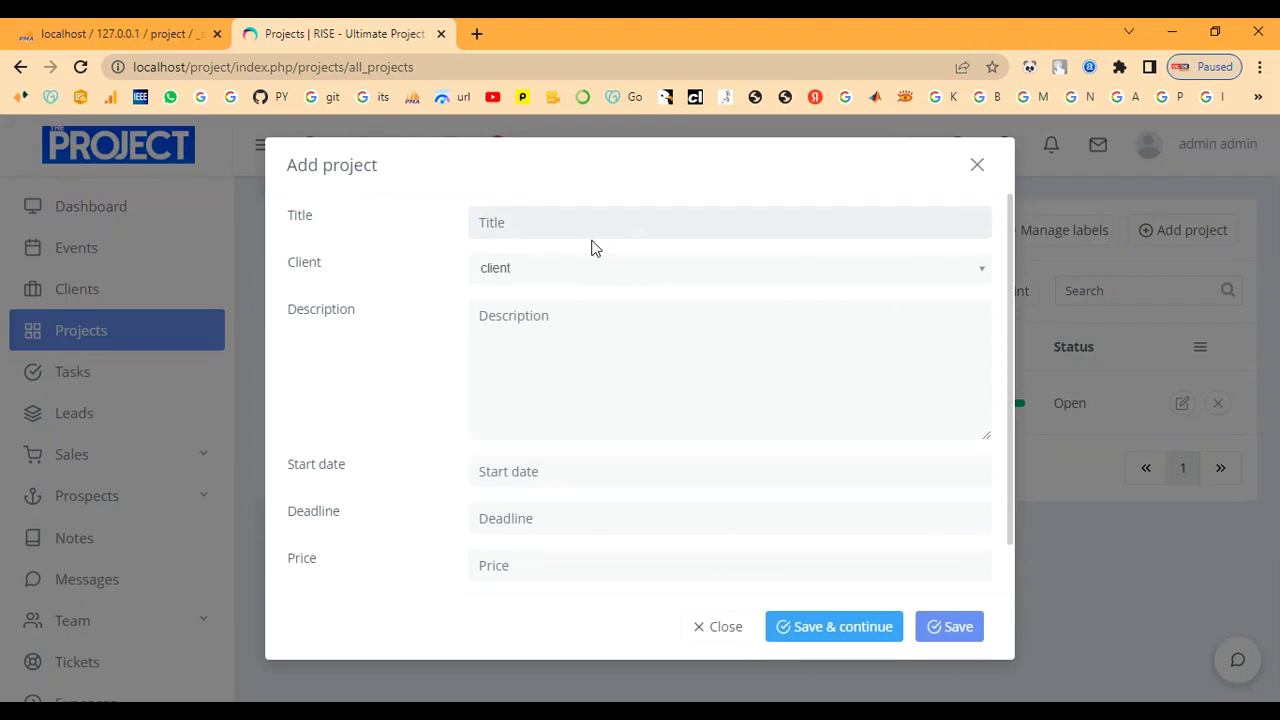
text(Website)
click(589, 287)
click(589, 331)
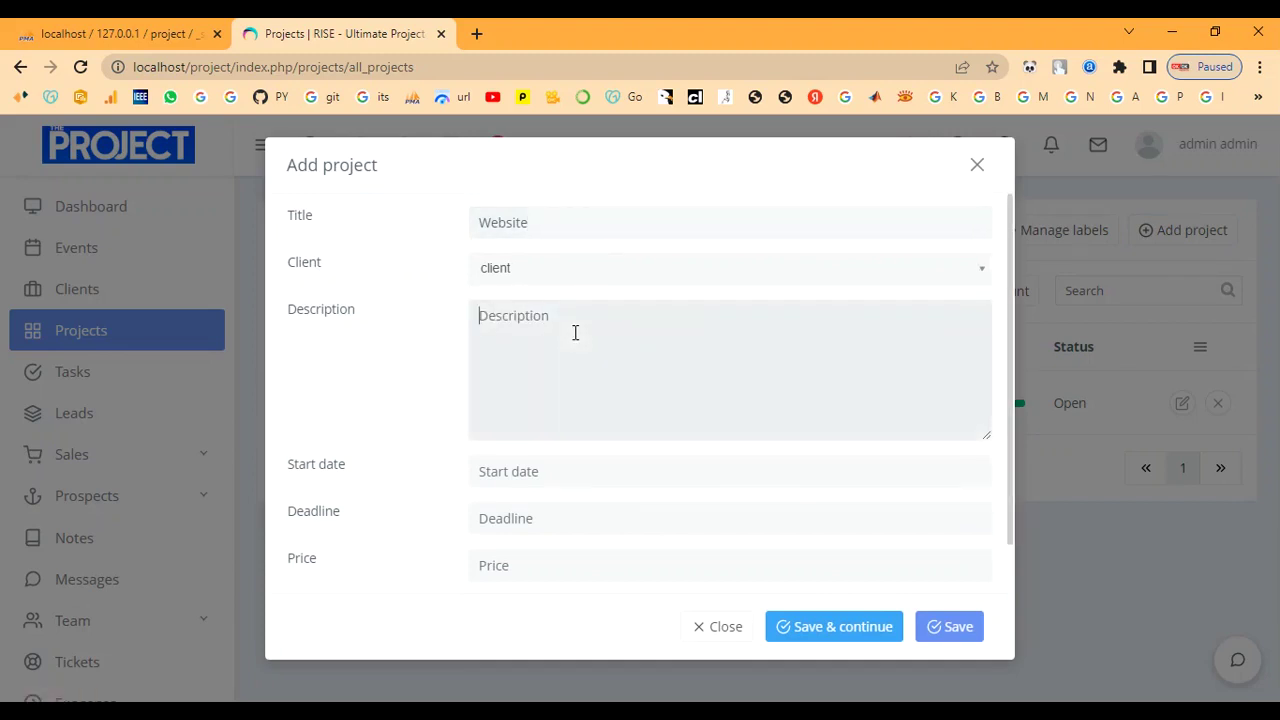
text(C)
scroll(577, 345, down, 1)
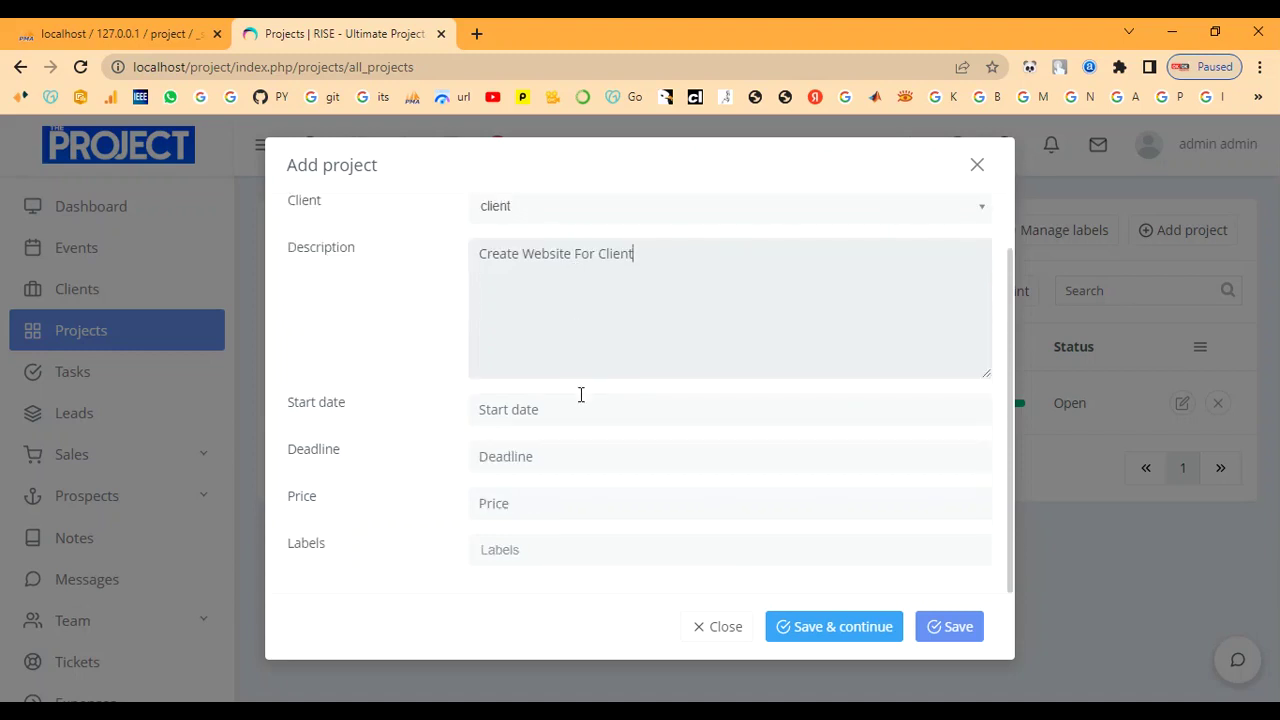
Set dates 2023-02-17 to 2023-02-20, price 10000, label Website, and save the project.
click(576, 410)
click(627, 298)
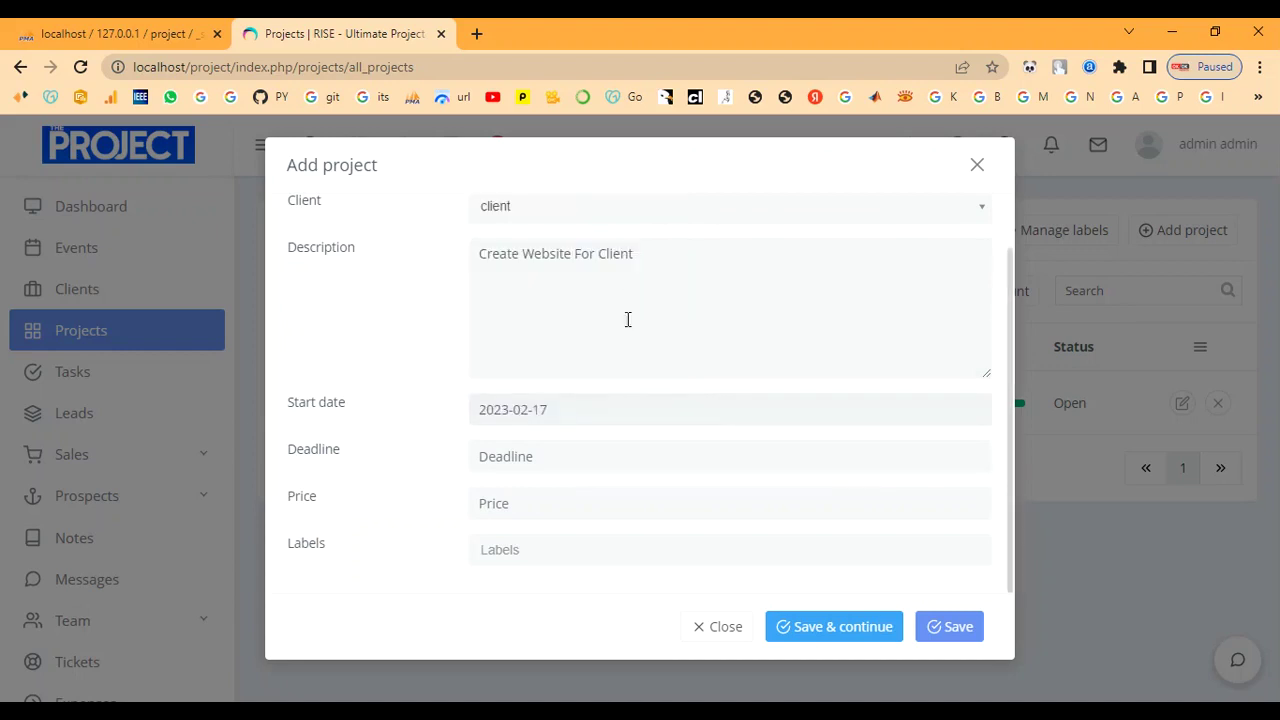
click(586, 452)
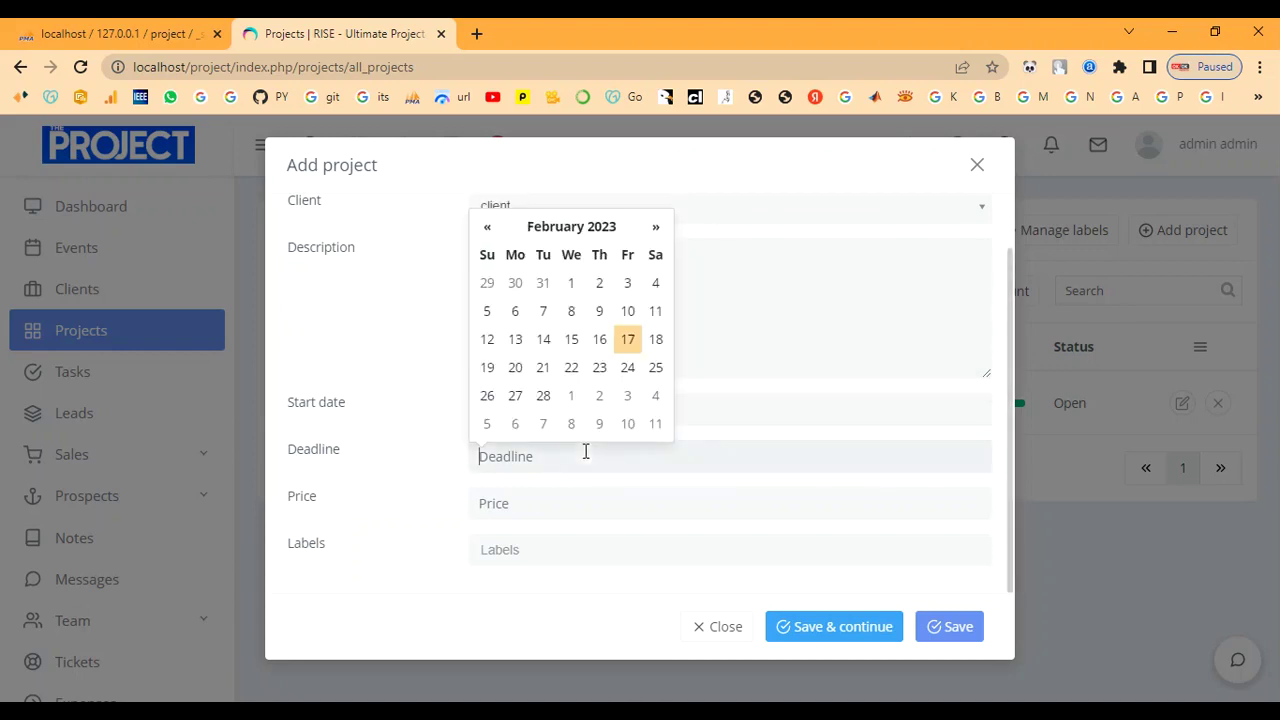
click(515, 367)
click(547, 505)
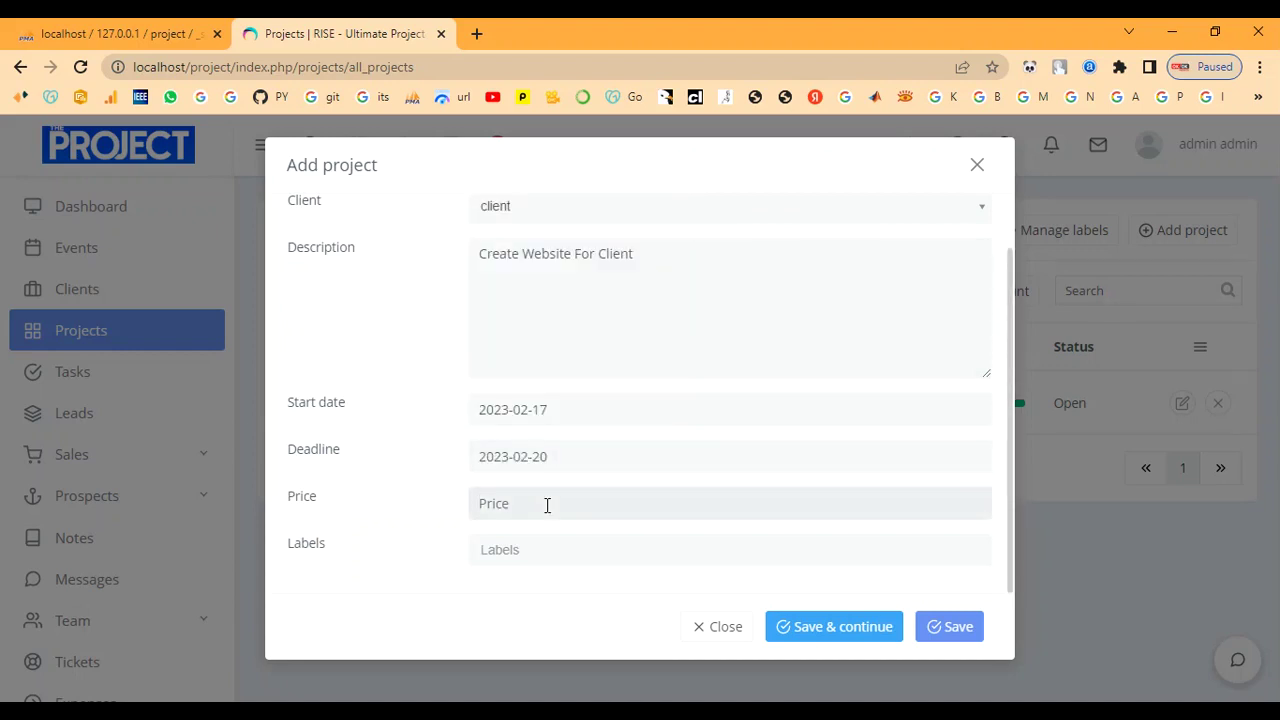
text(6)
key(BackSpace)
text(10000)
click(522, 553)
click(514, 605)
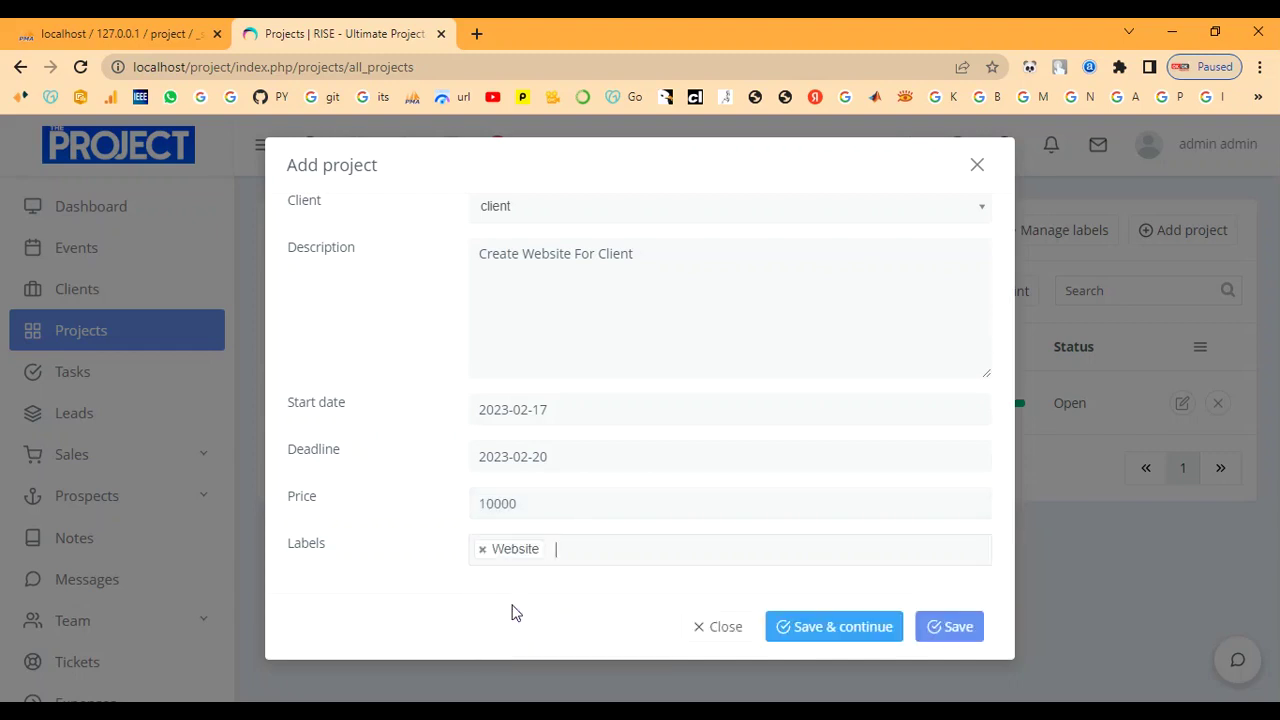
click(820, 628)
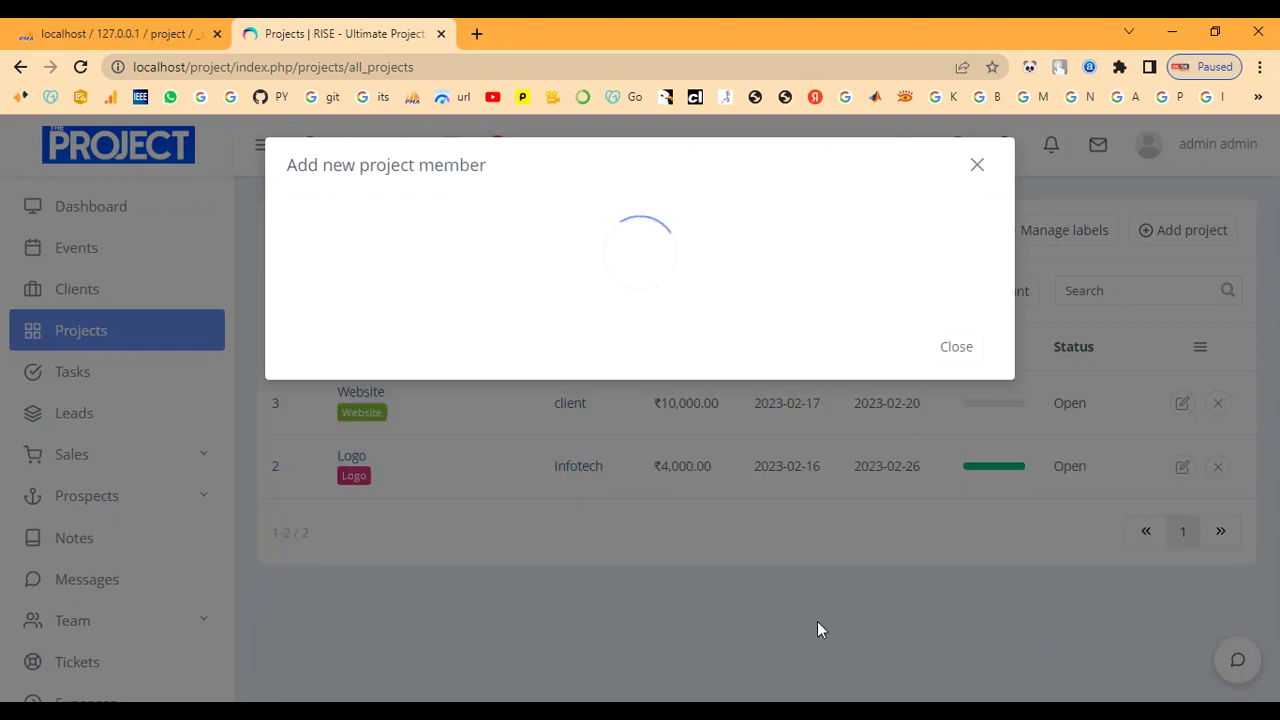
Add the team member to the Website project and continue to the tasks step.
click(527, 224)
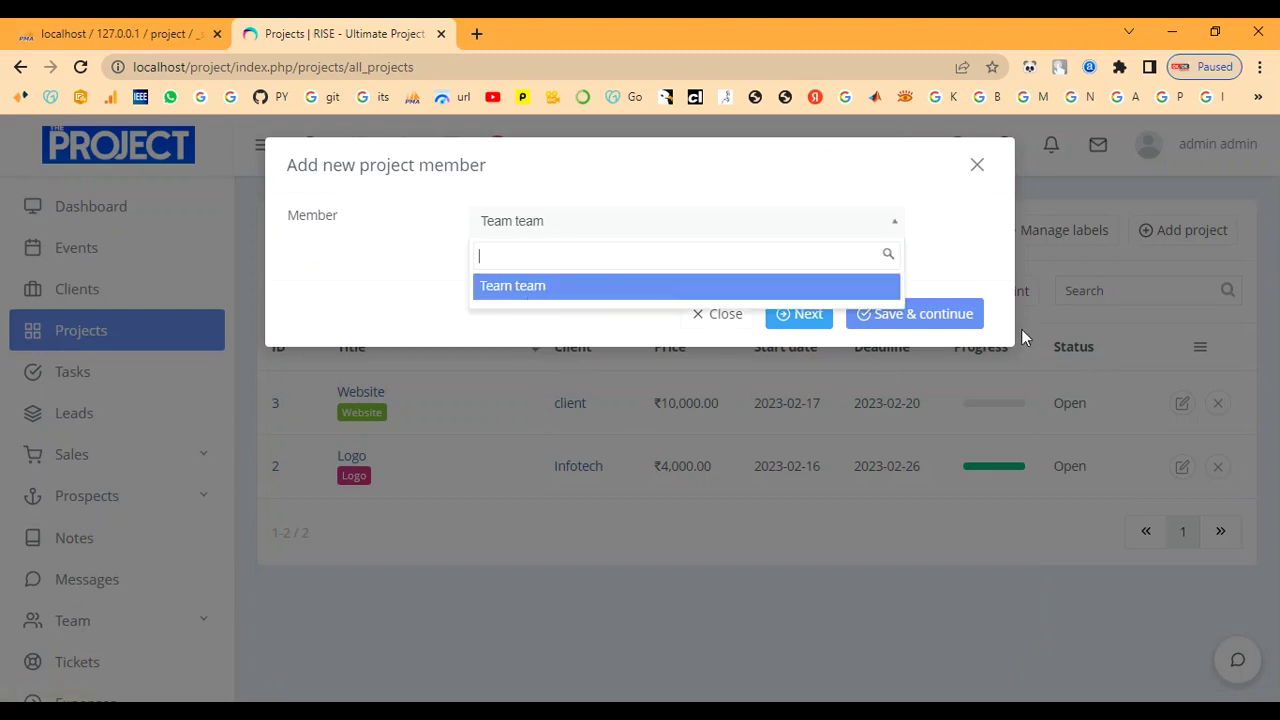
click(655, 288)
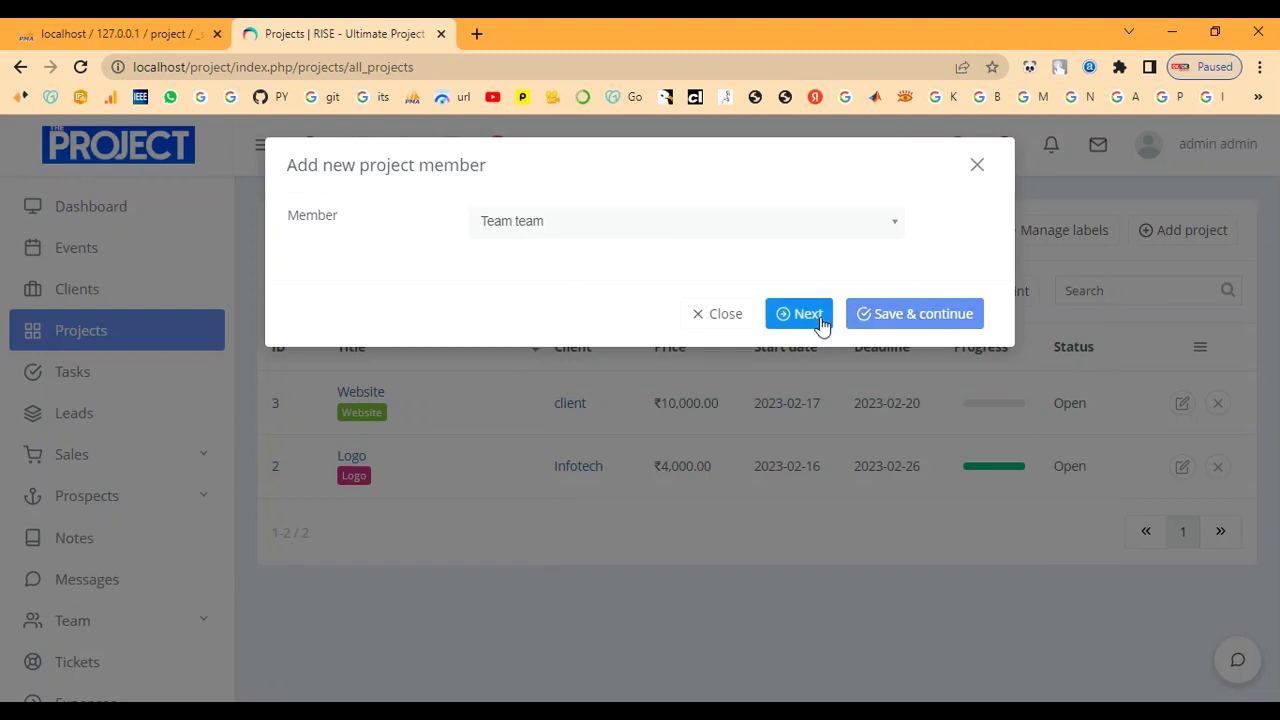
click(894, 322)
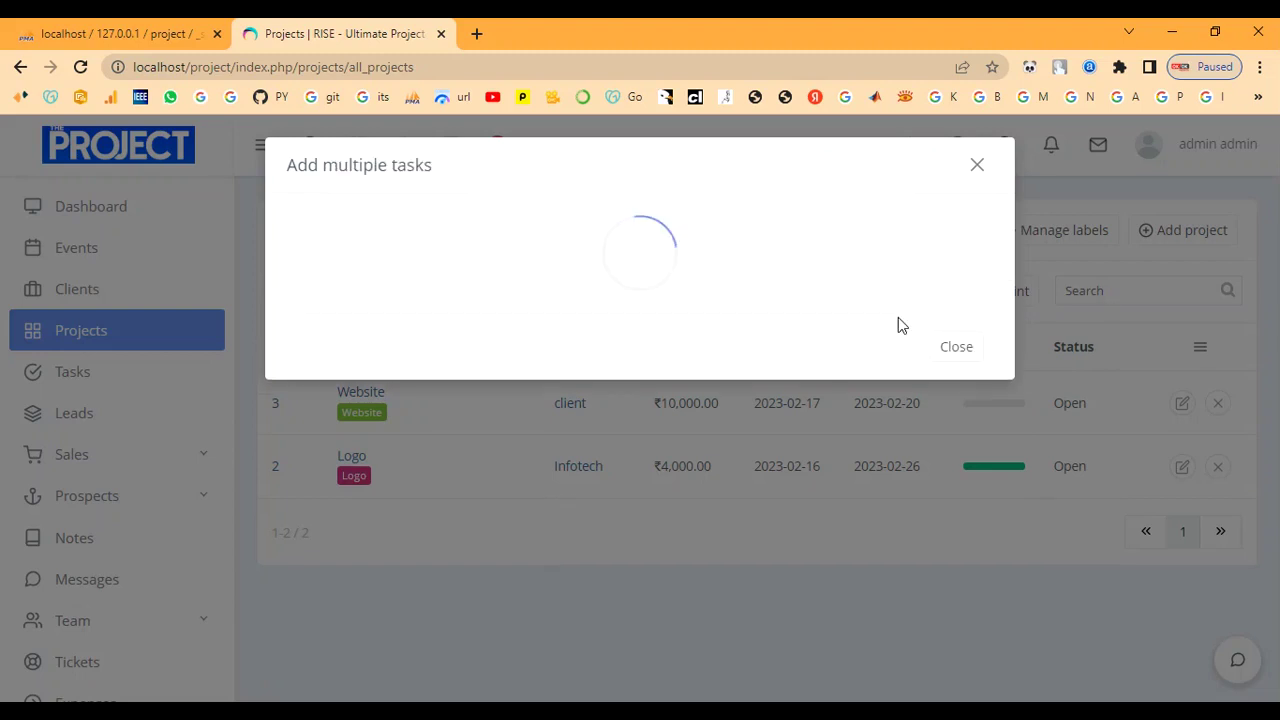
Title the new task 'website' with the description 'web'.
drag(297, 165, 503, 183)
click(527, 225)
text(Task)
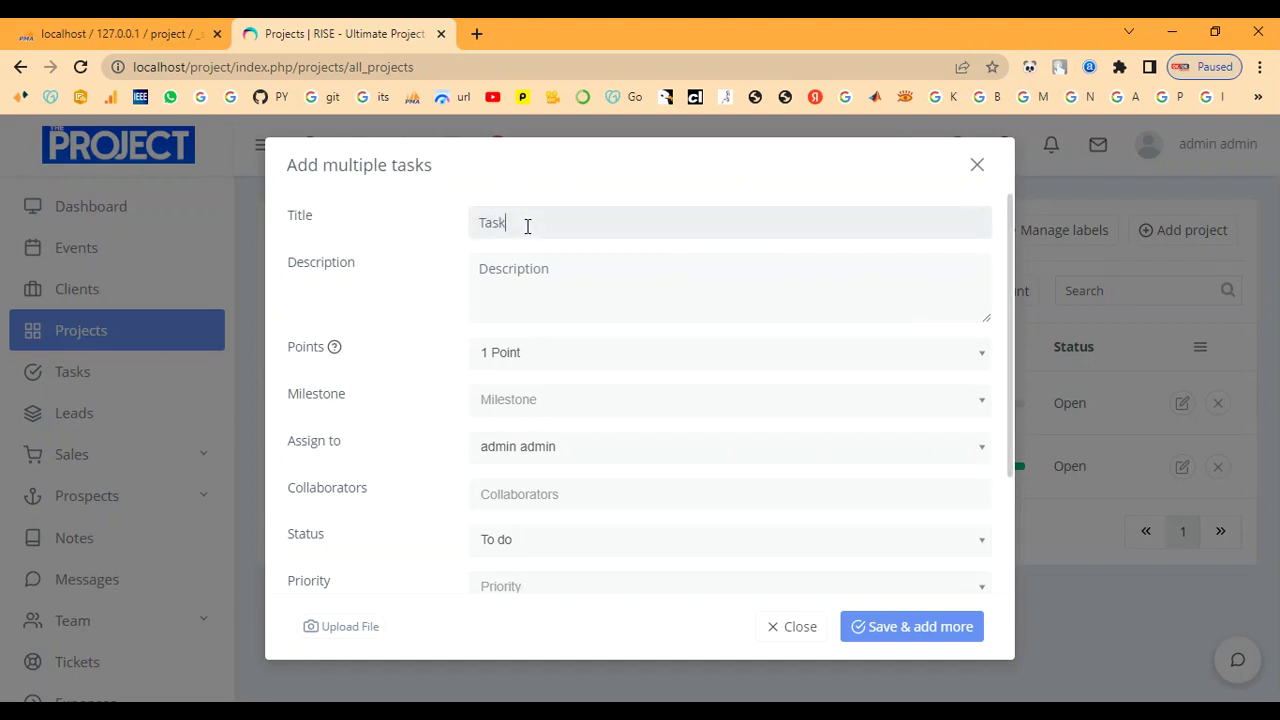
drag(510, 220, 452, 227)
text(W)
click(704, 289)
text(website)
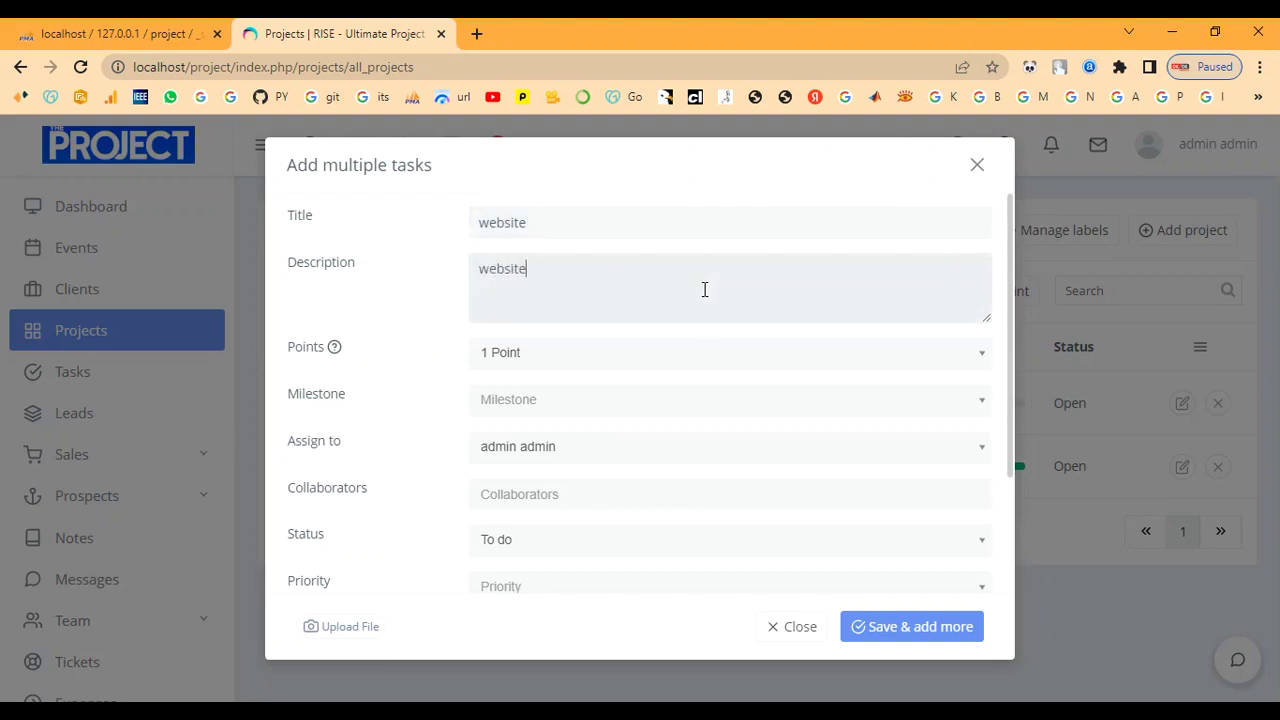
Give the task 2 points, no milestone, the team member as collaborator, and To do status.
click(680, 353)
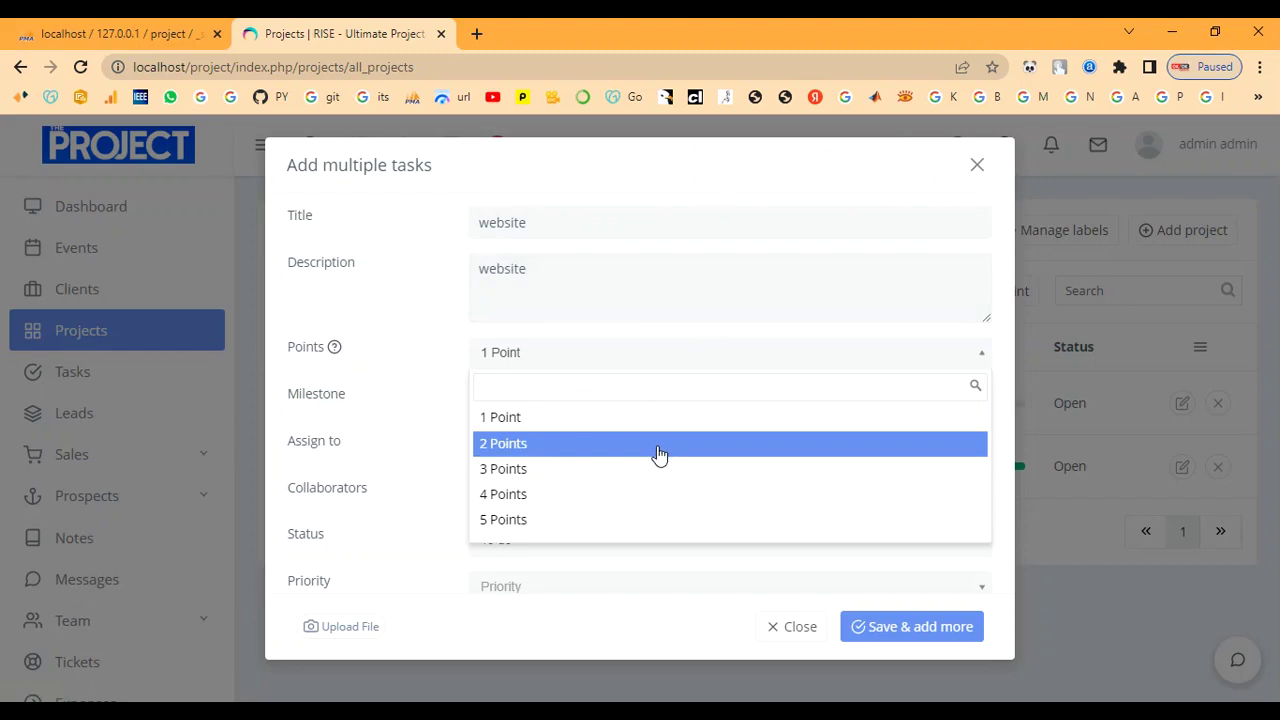
click(660, 452)
click(626, 405)
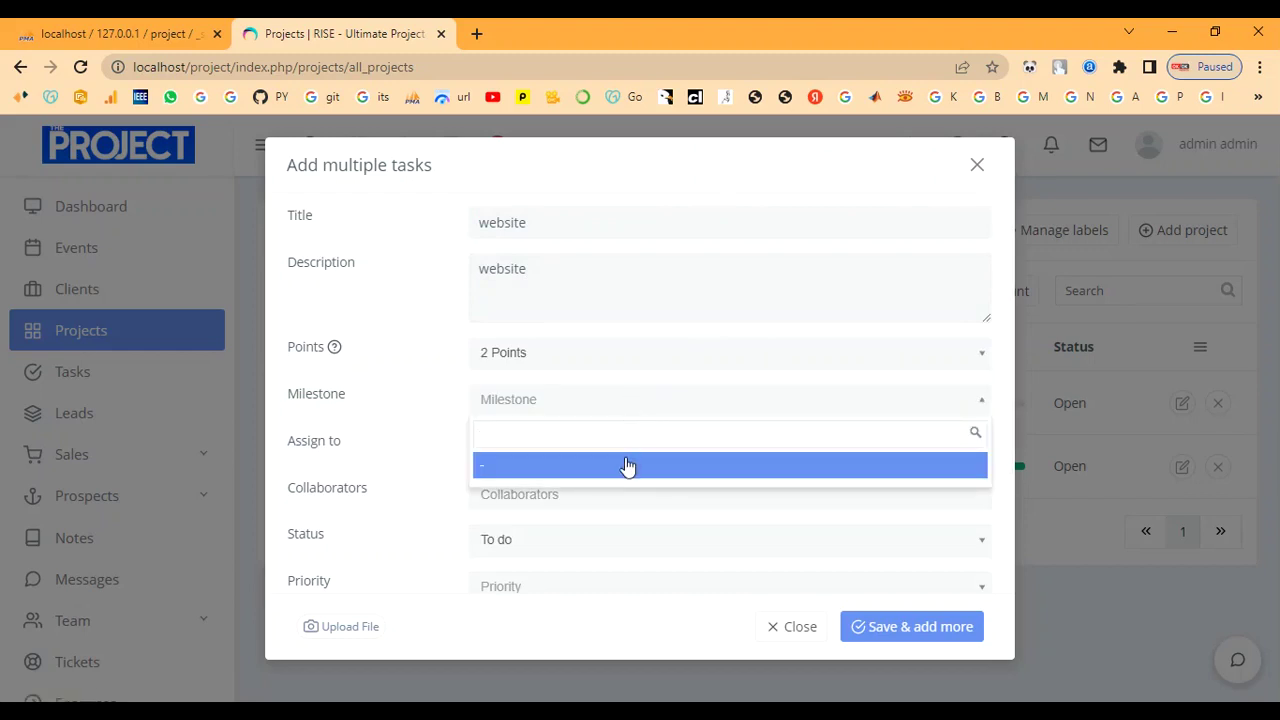
click(626, 465)
click(611, 450)
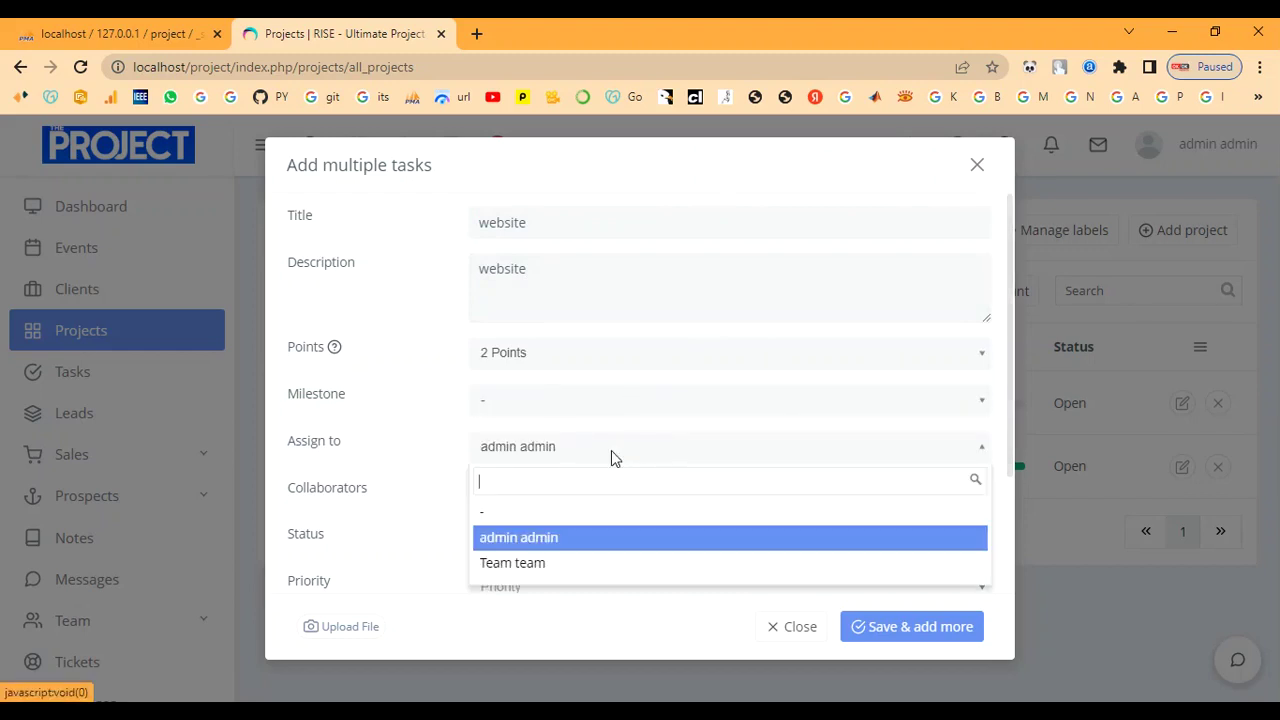
click(561, 537)
scroll(617, 480, down, 1)
click(605, 358)
click(603, 355)
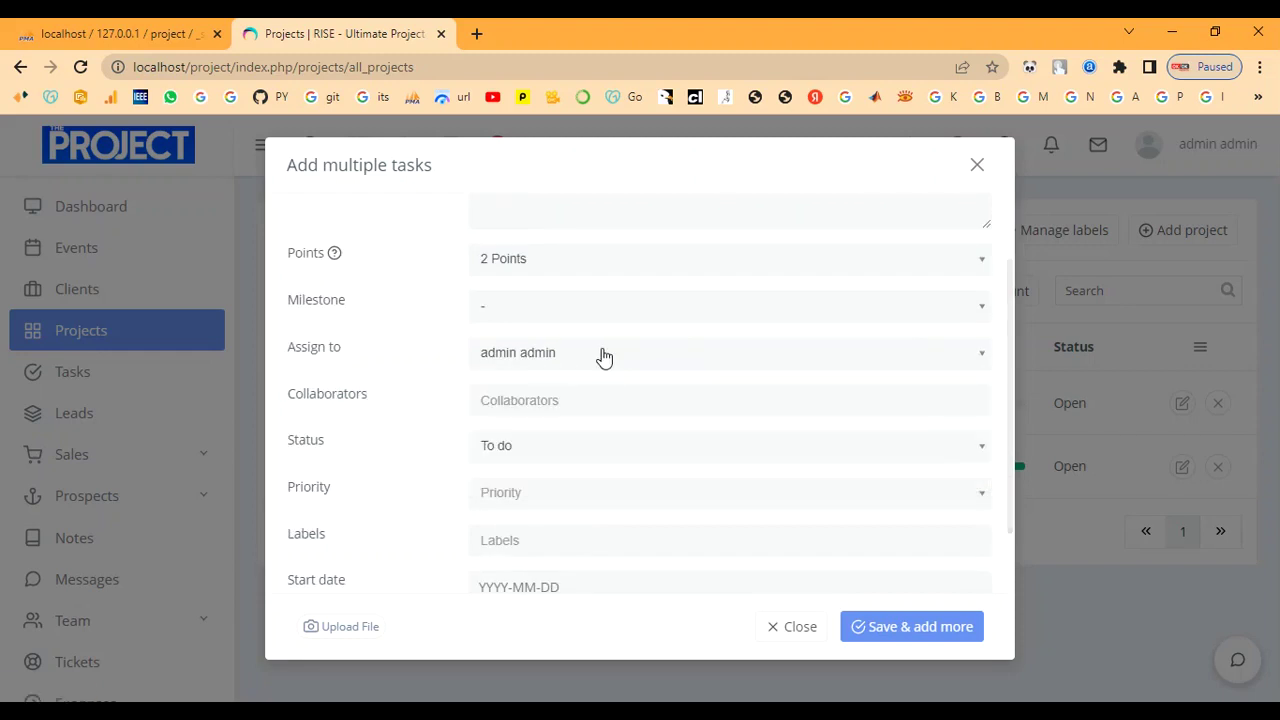
click(603, 357)
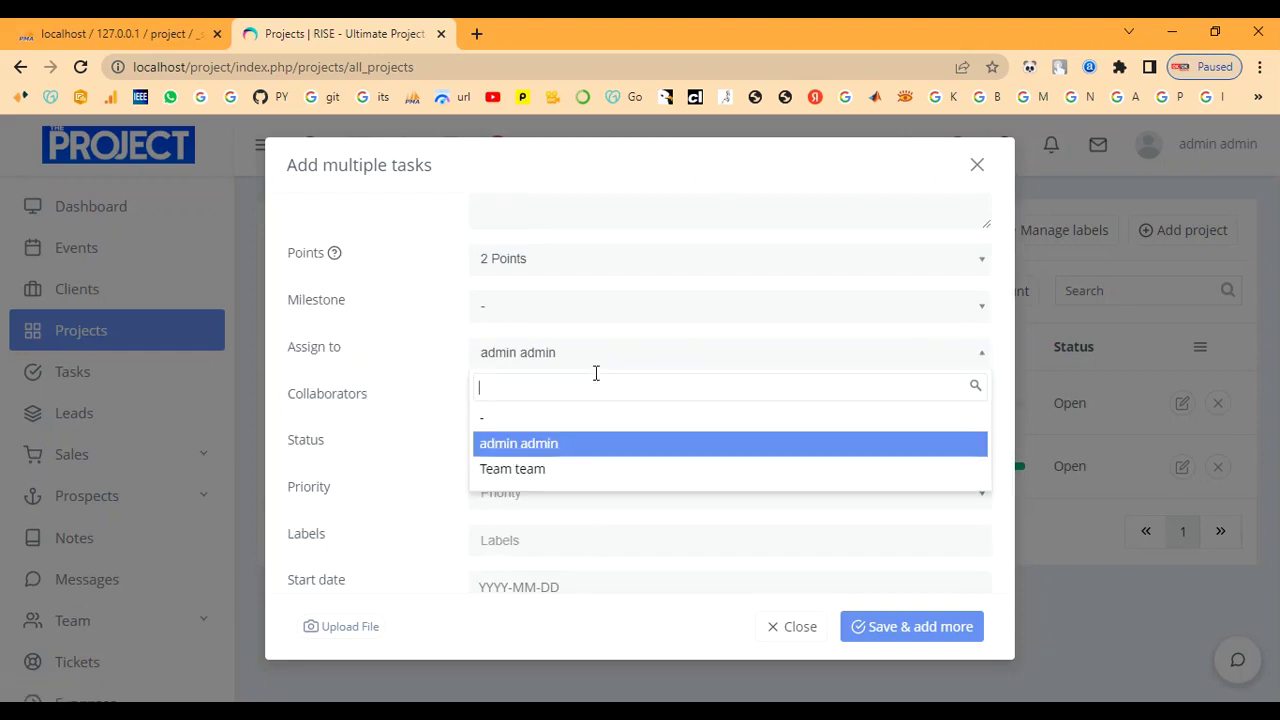
click(600, 358)
click(593, 396)
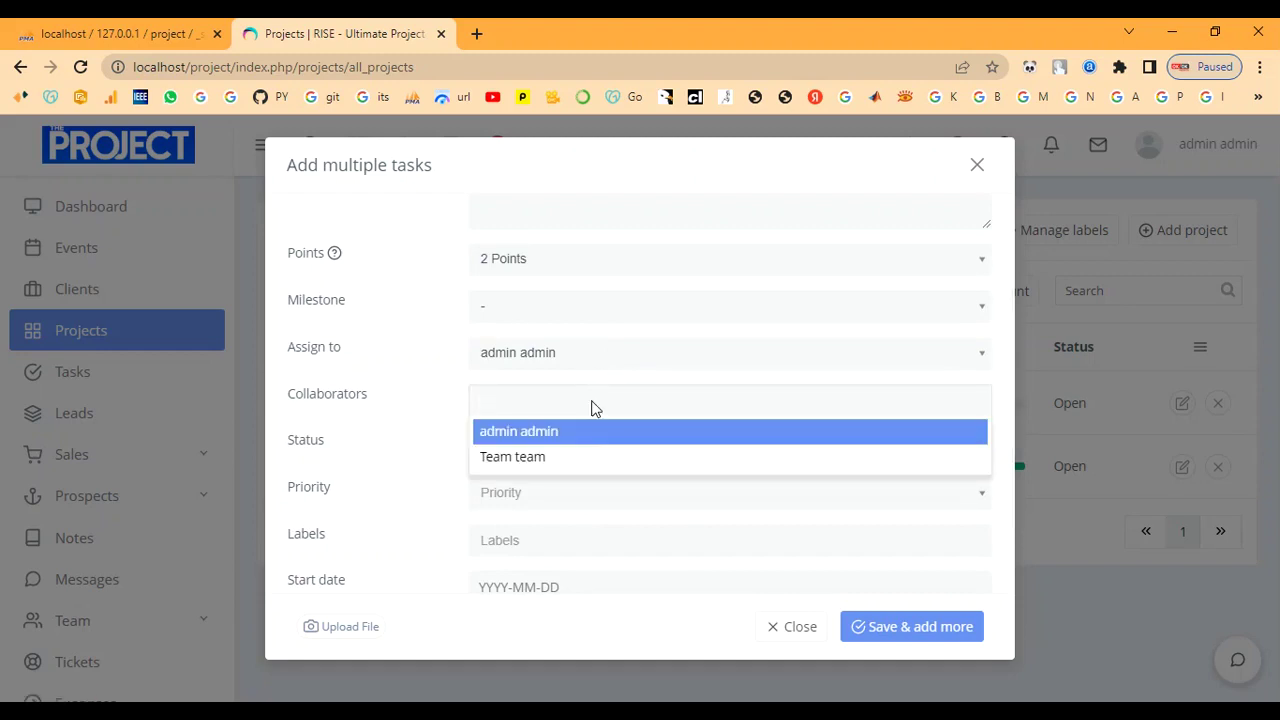
click(586, 458)
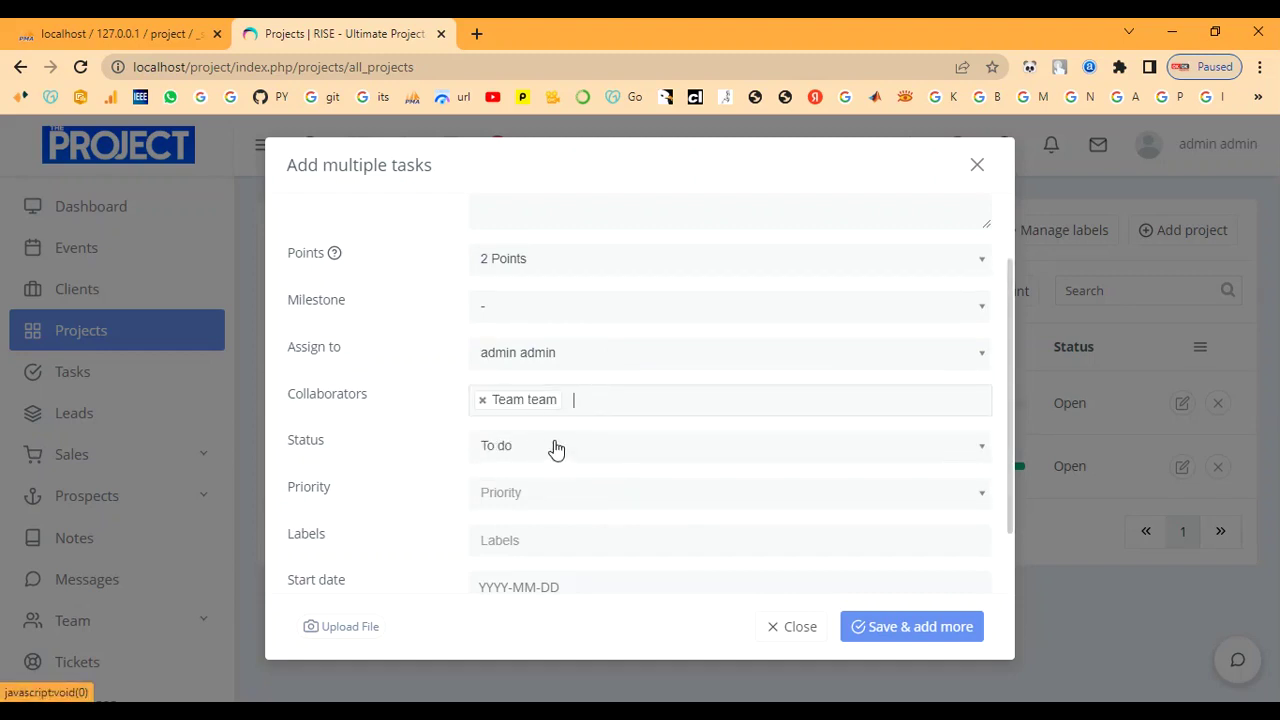
click(557, 450)
click(549, 512)
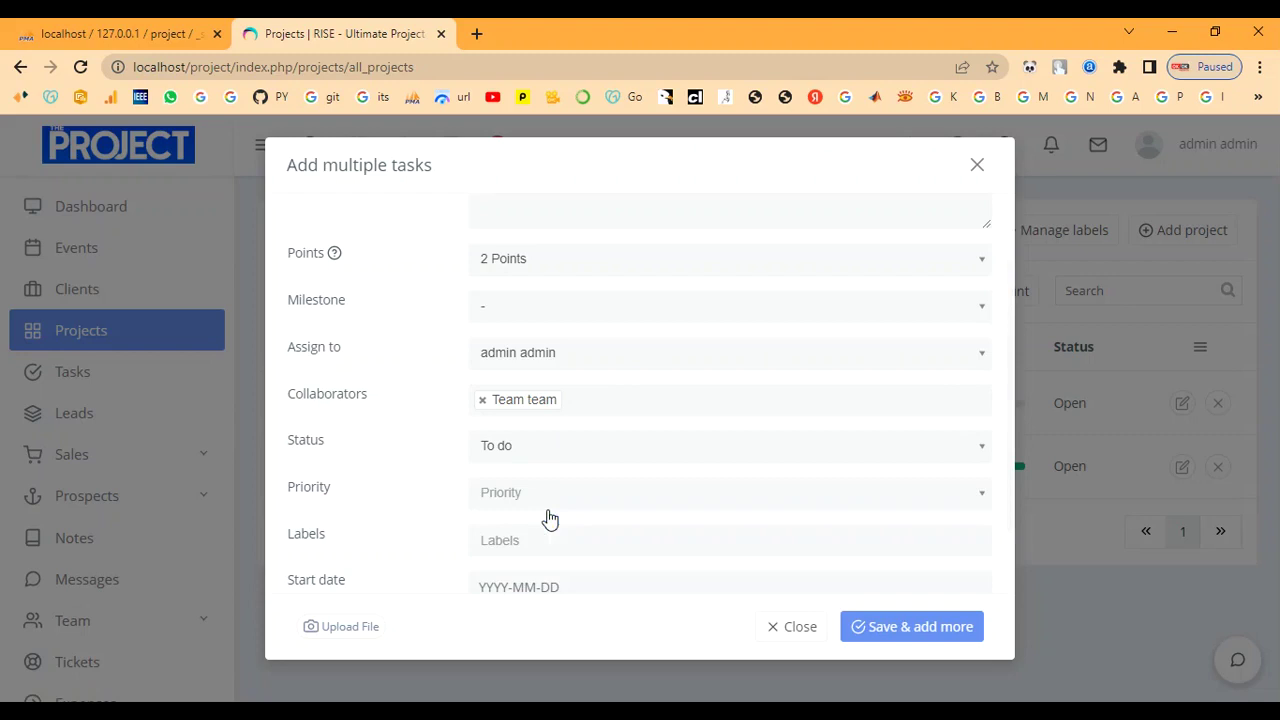
Set Major priority and dates 2023-02-17 to 2023-02-20, then save and add more.
click(554, 495)
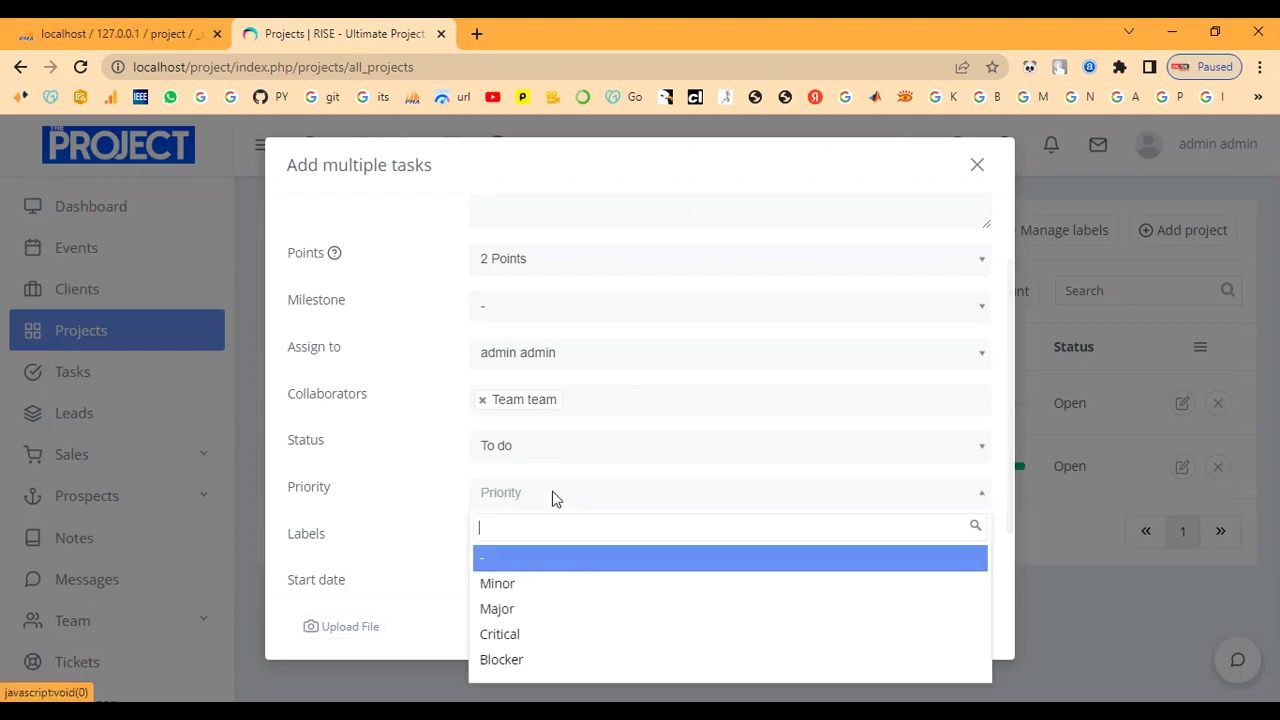
click(565, 609)
scroll(564, 520, down, 1)
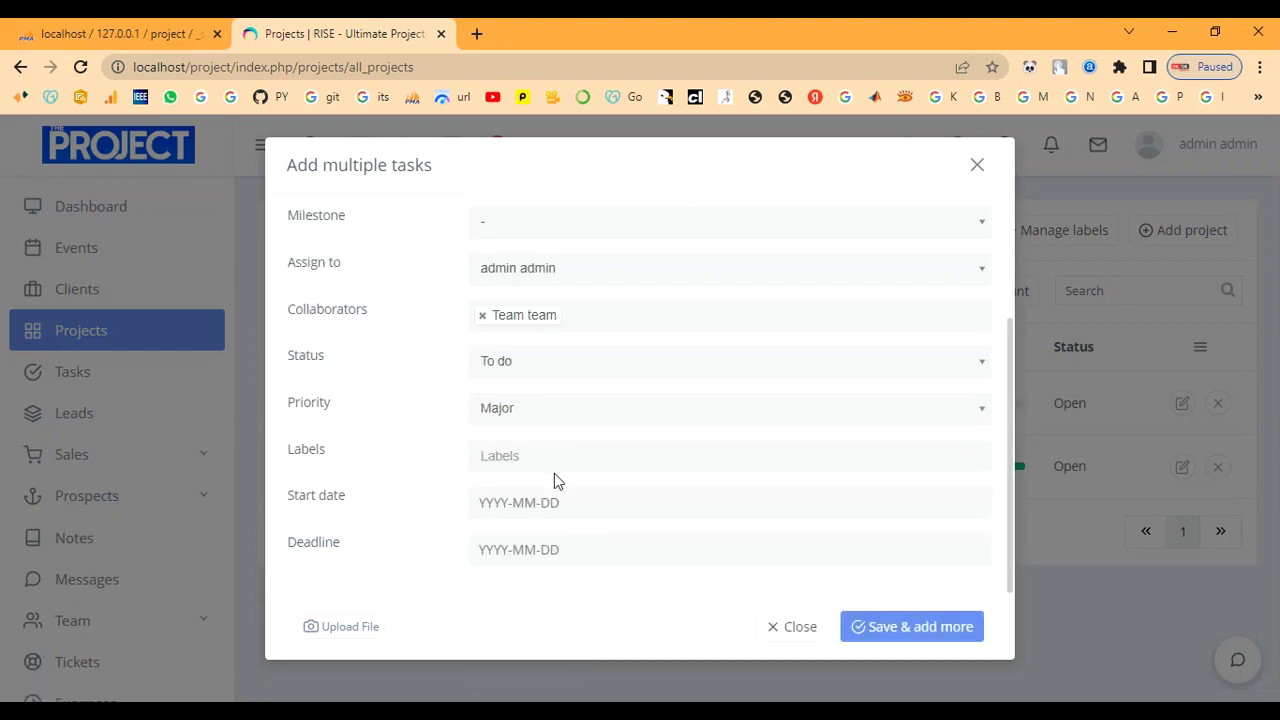
click(546, 466)
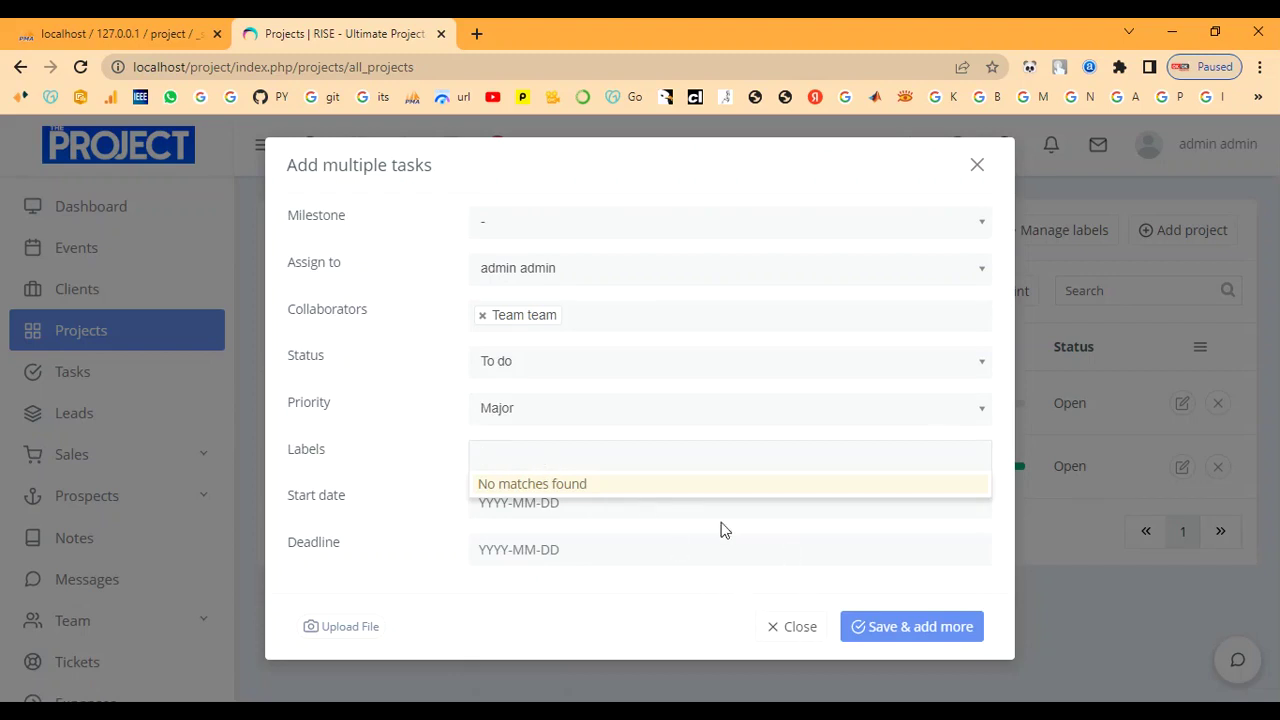
scroll(720, 494, down, 1)
scroll(757, 503, up, 1)
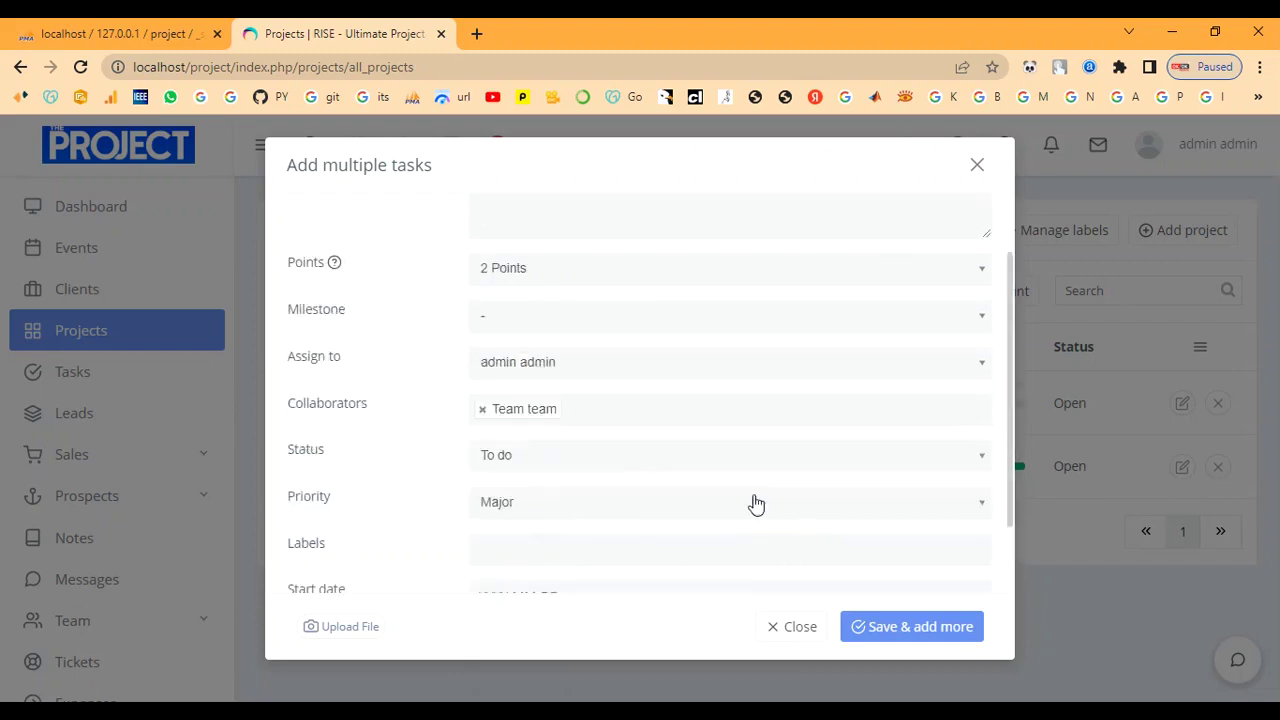
scroll(682, 496, down, 1)
click(622, 505)
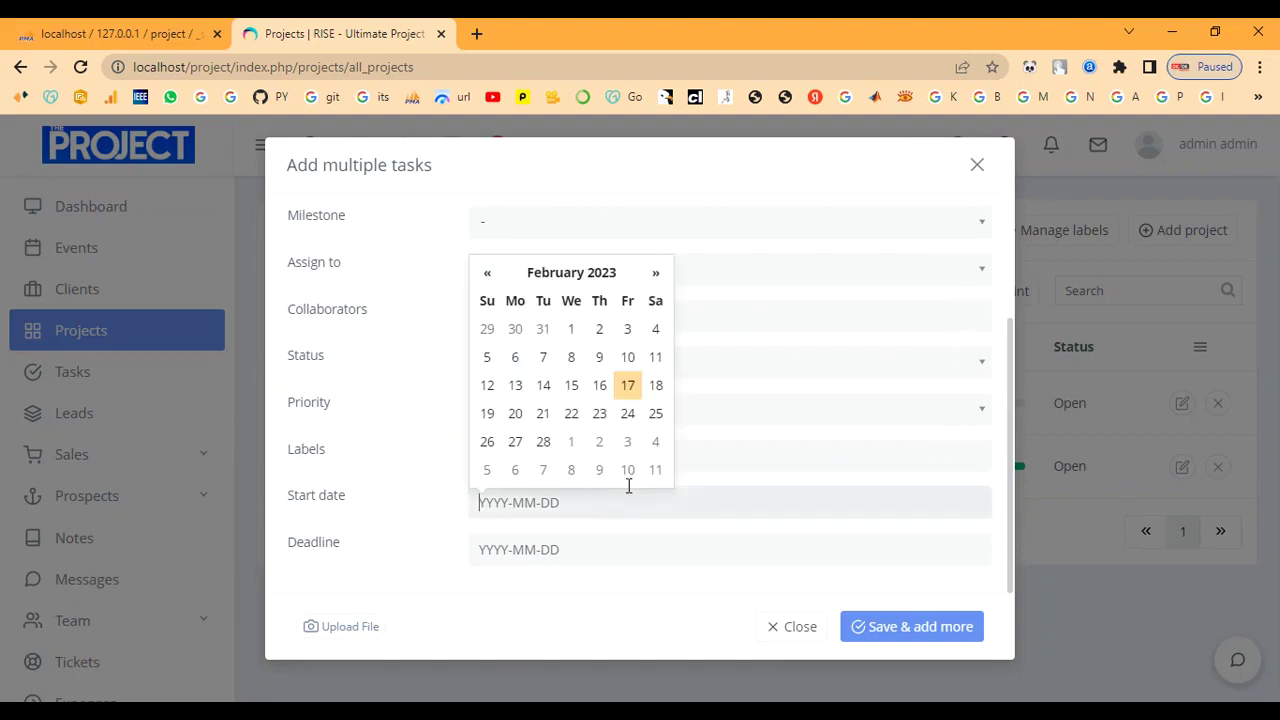
click(628, 384)
click(628, 541)
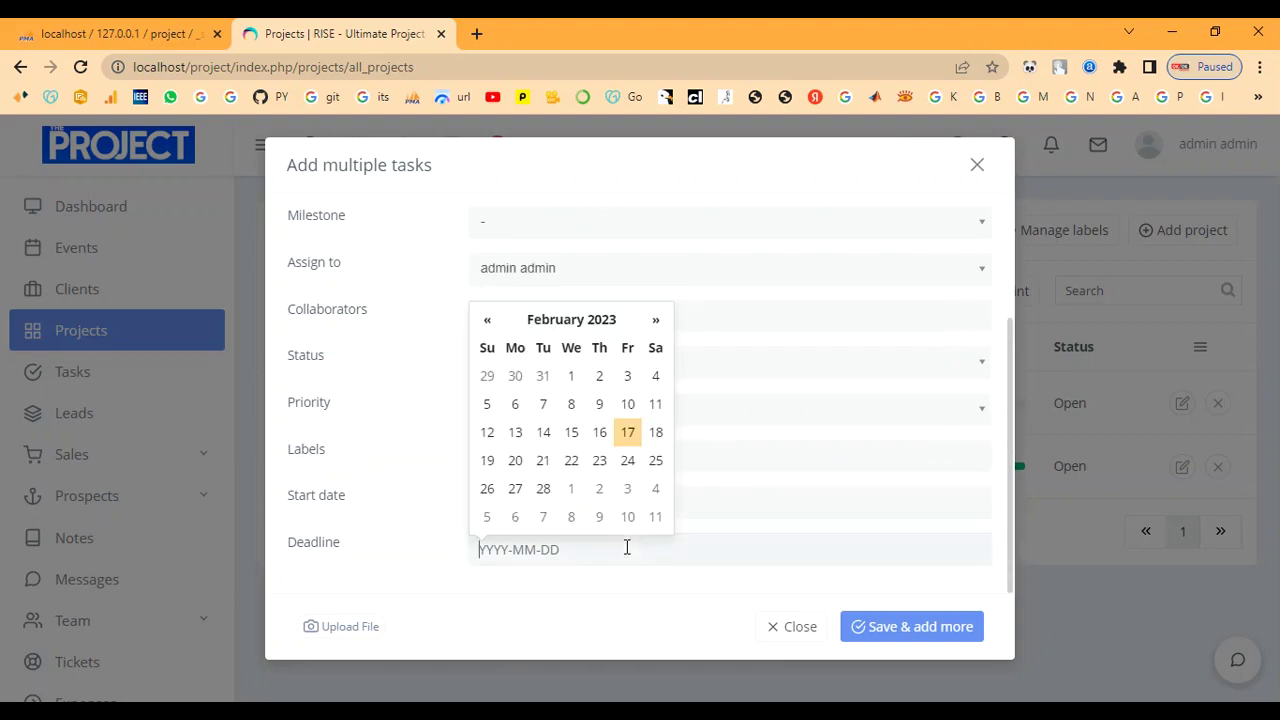
click(513, 466)
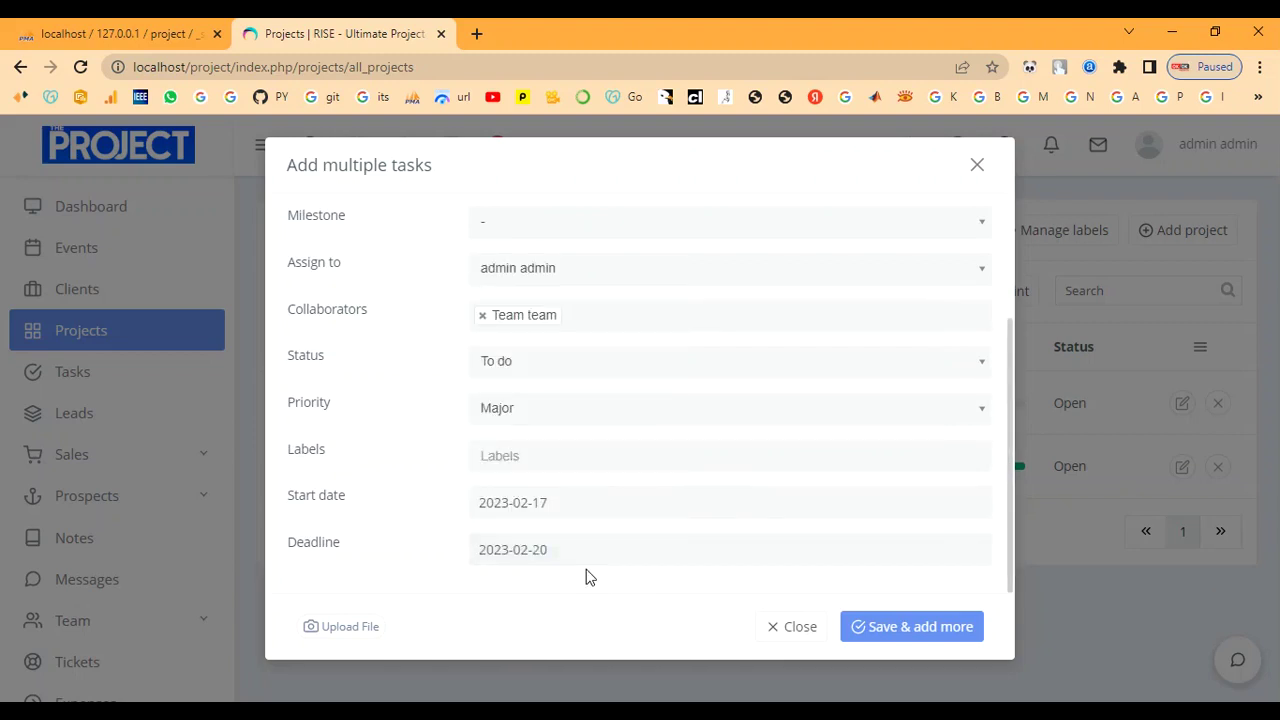
click(903, 626)
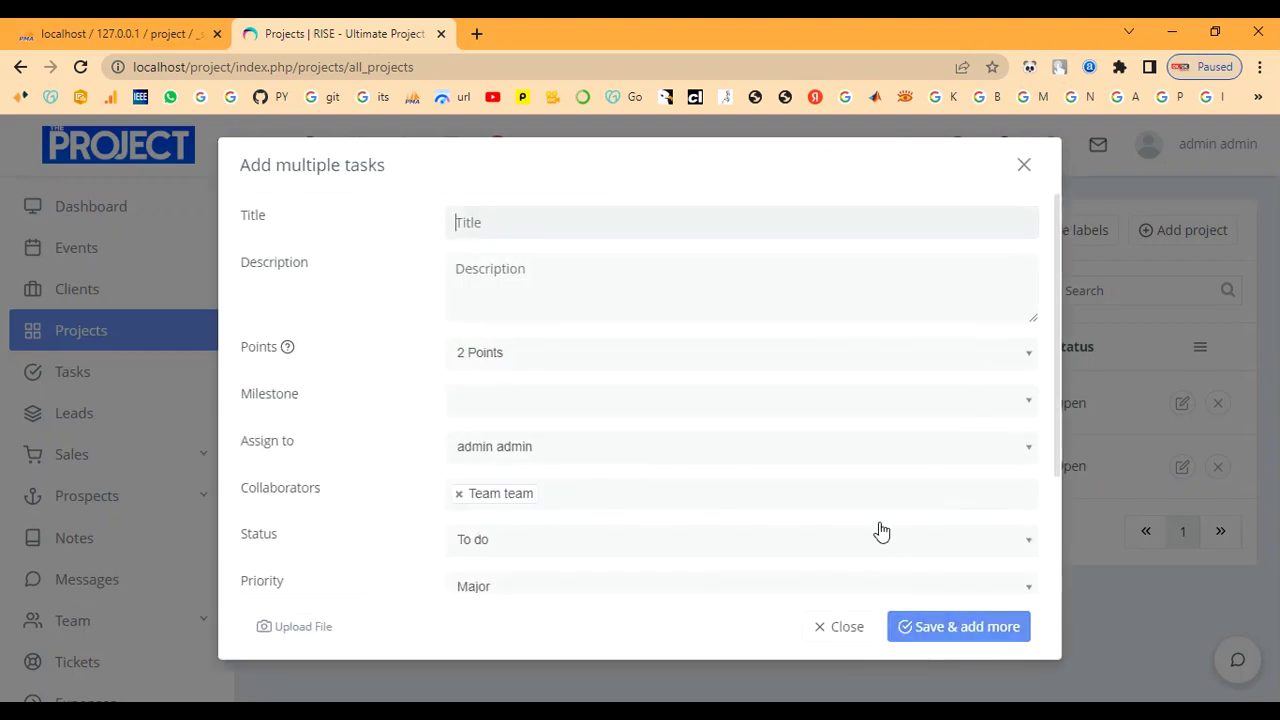
scroll(574, 531, down, 2)
scroll(578, 535, up, 2)
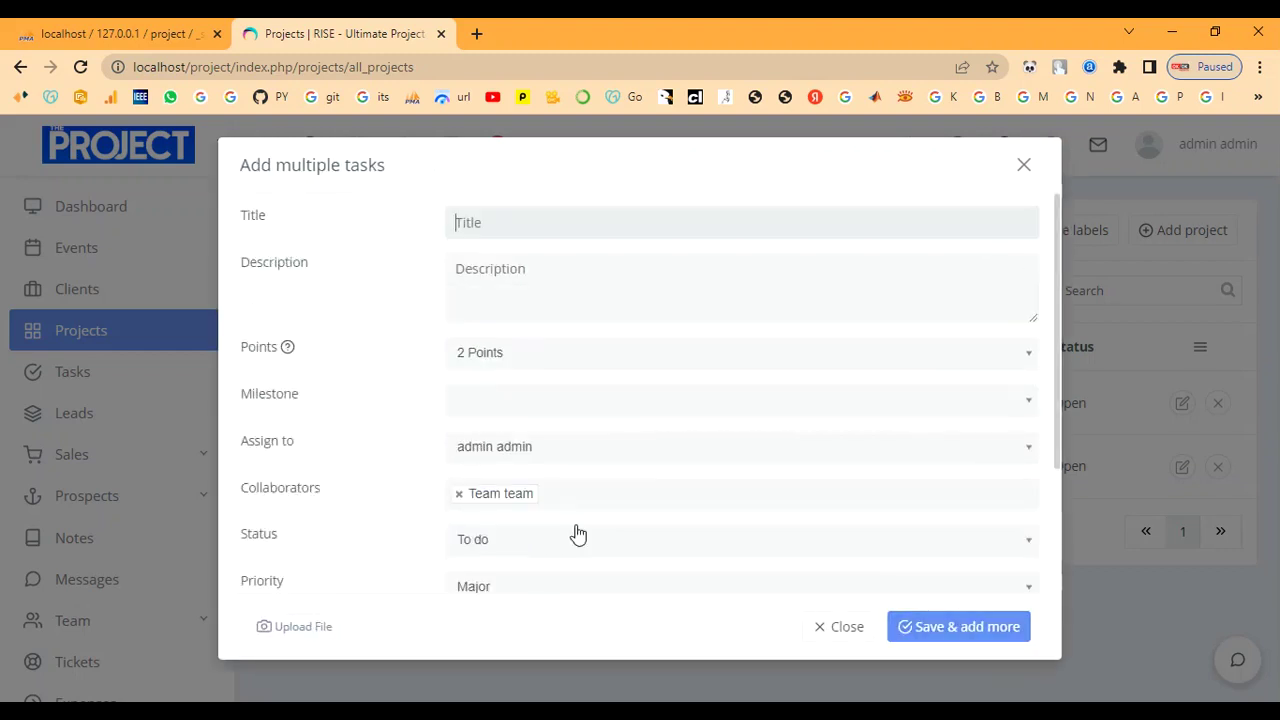
Close the task form, peek at the Website project's edit details unchanged, then visit Tasks and Dashboard.
click(852, 626)
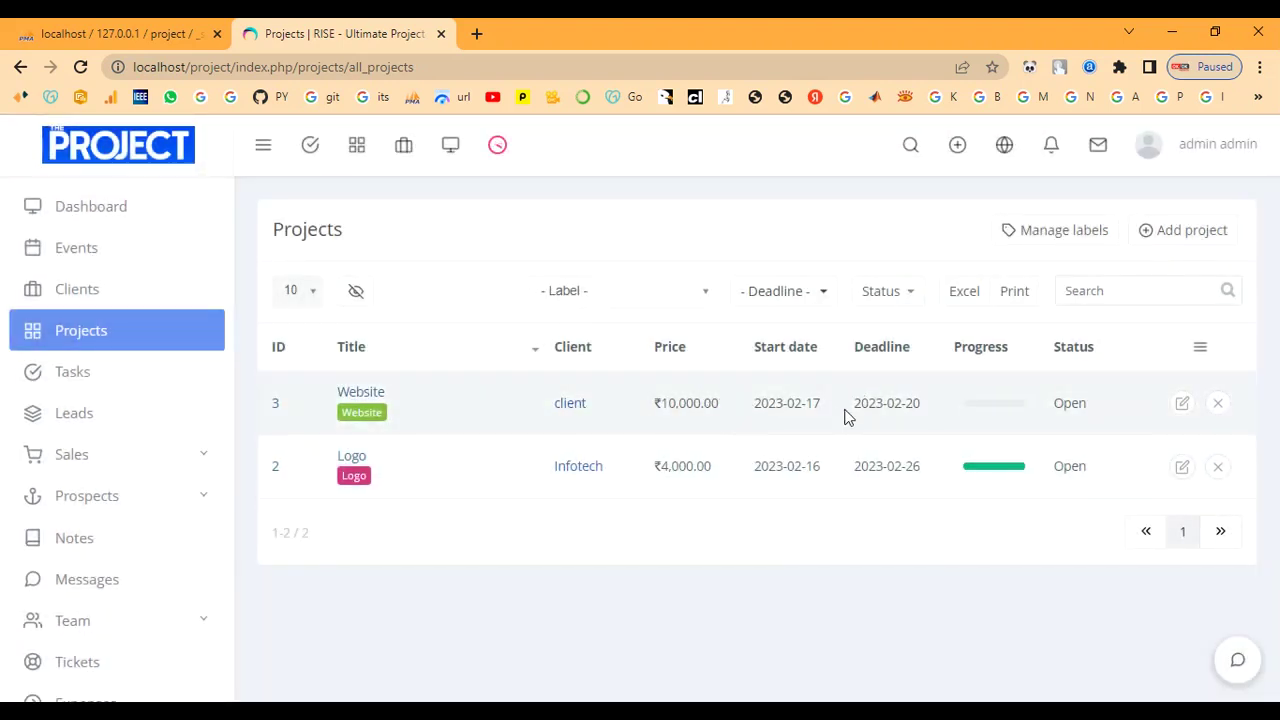
click(1186, 406)
scroll(737, 445, down, 2)
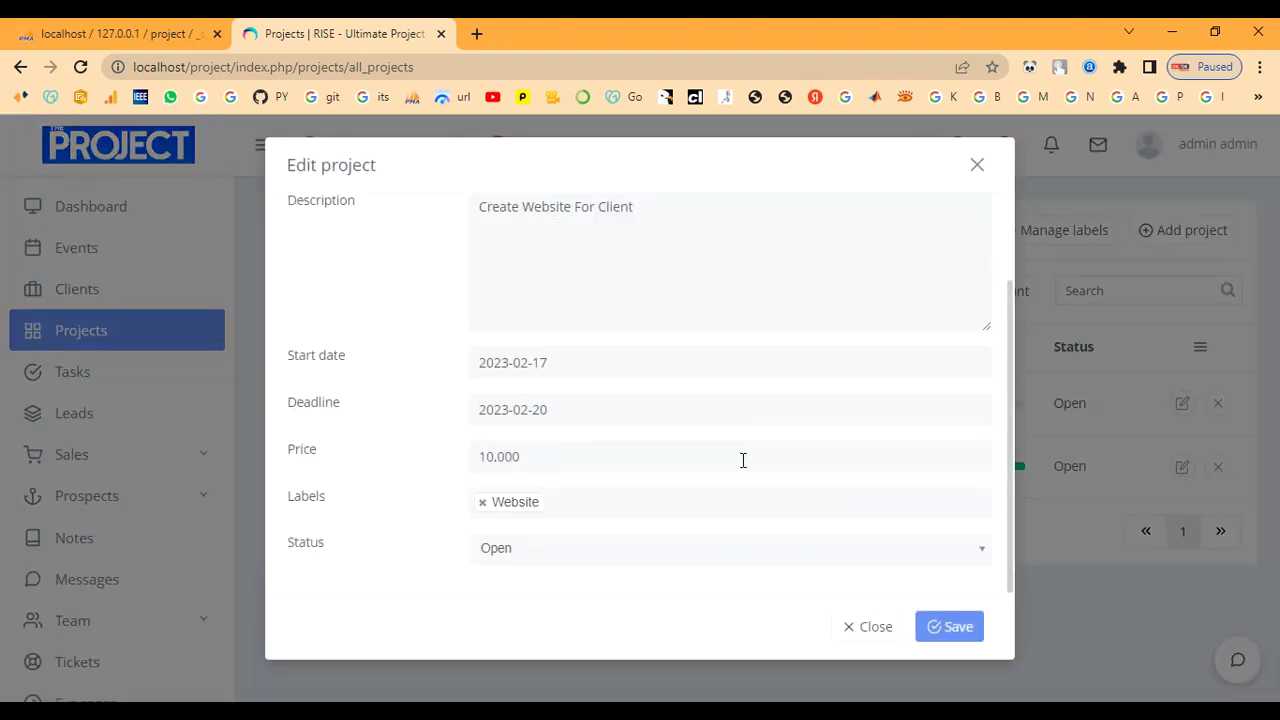
scroll(744, 465, up, 2)
click(974, 168)
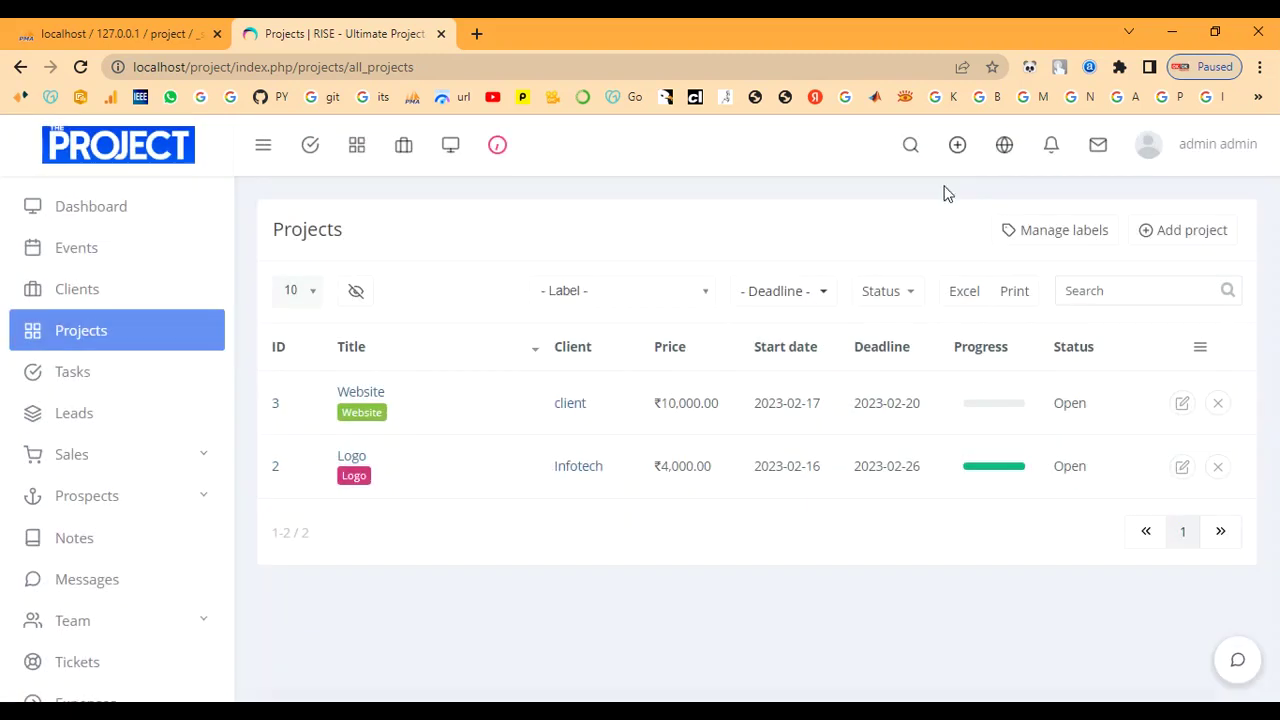
click(76, 378)
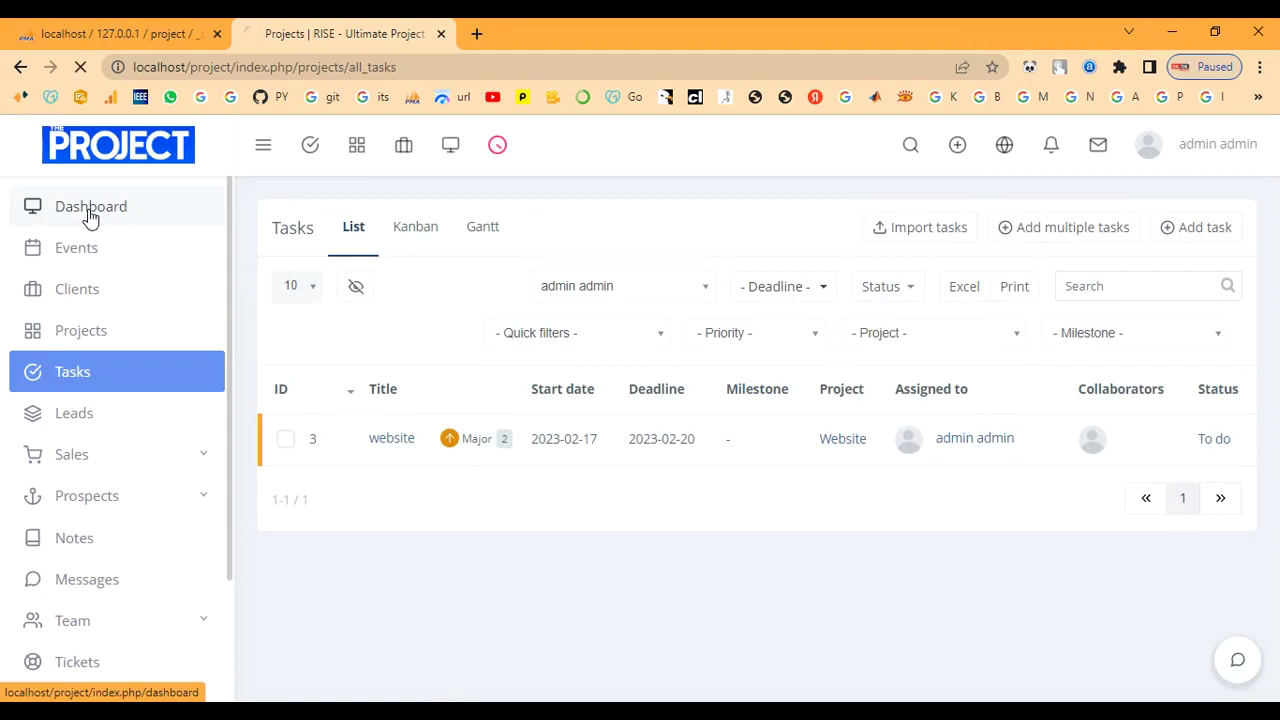
click(90, 212)
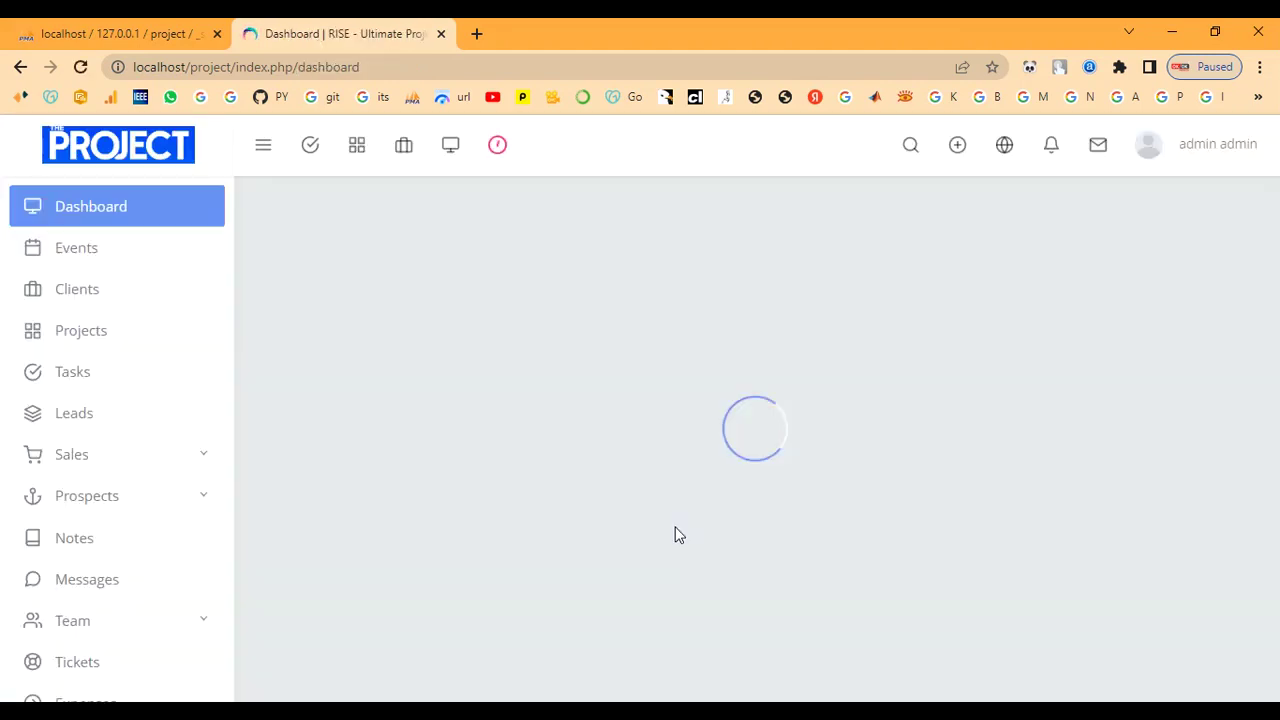
scroll(790, 515, down, 1)
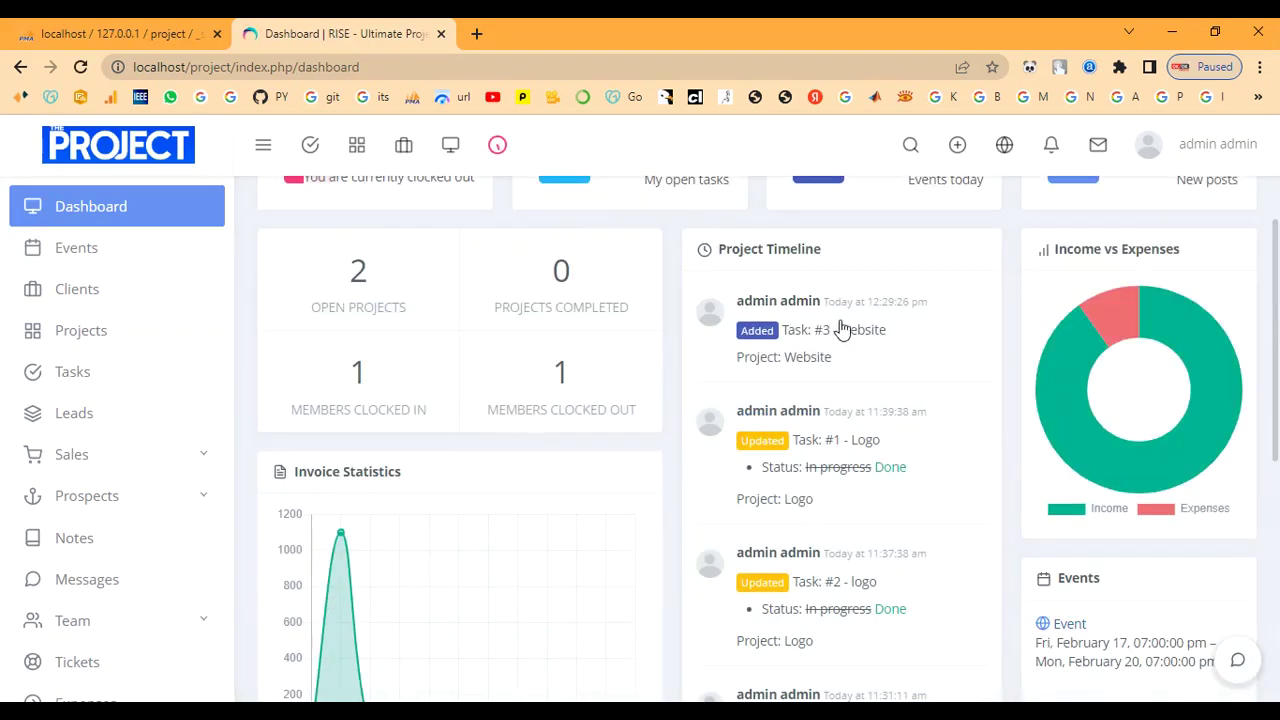
Mark the website task #3 as In progress from the Tasks list.
click(93, 385)
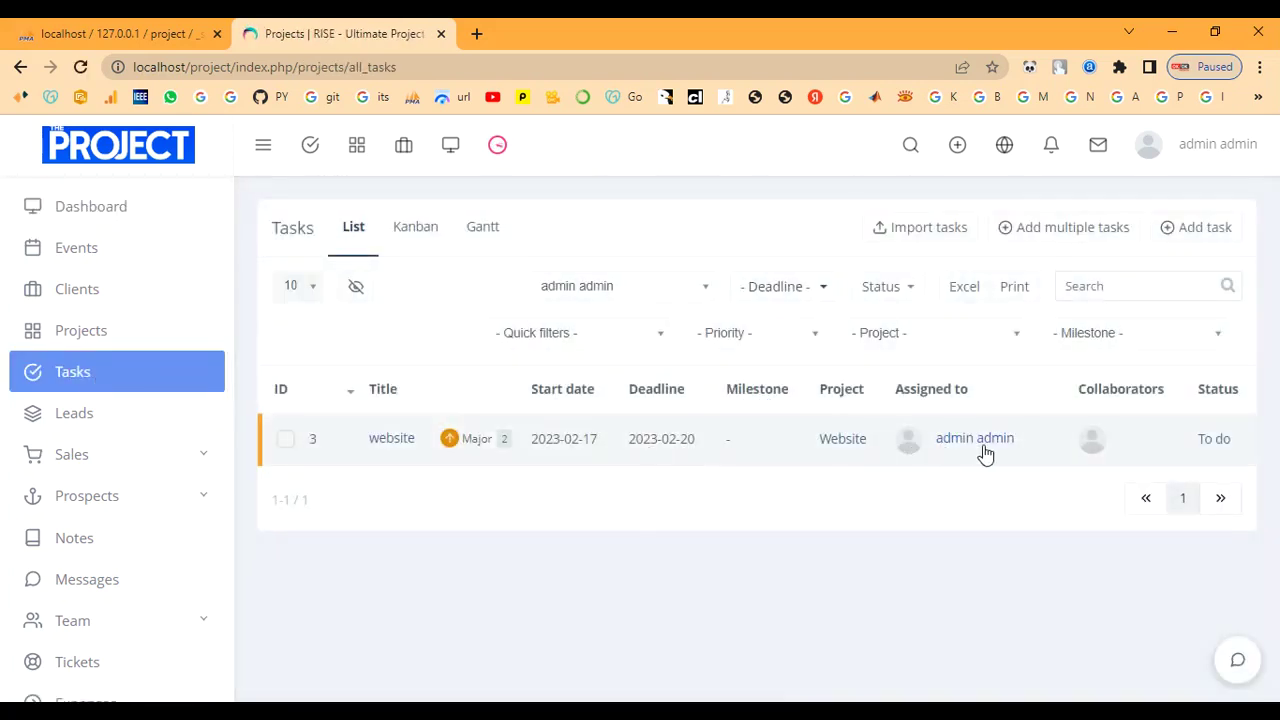
click(1206, 446)
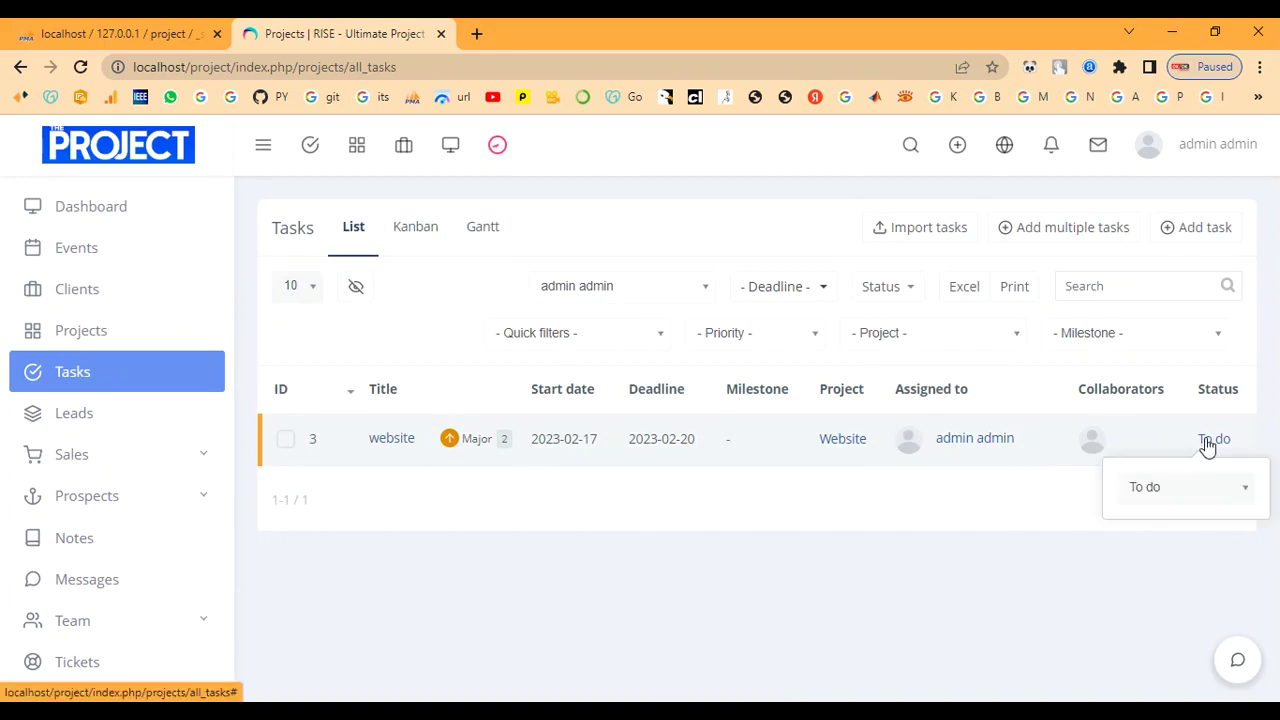
click(1191, 487)
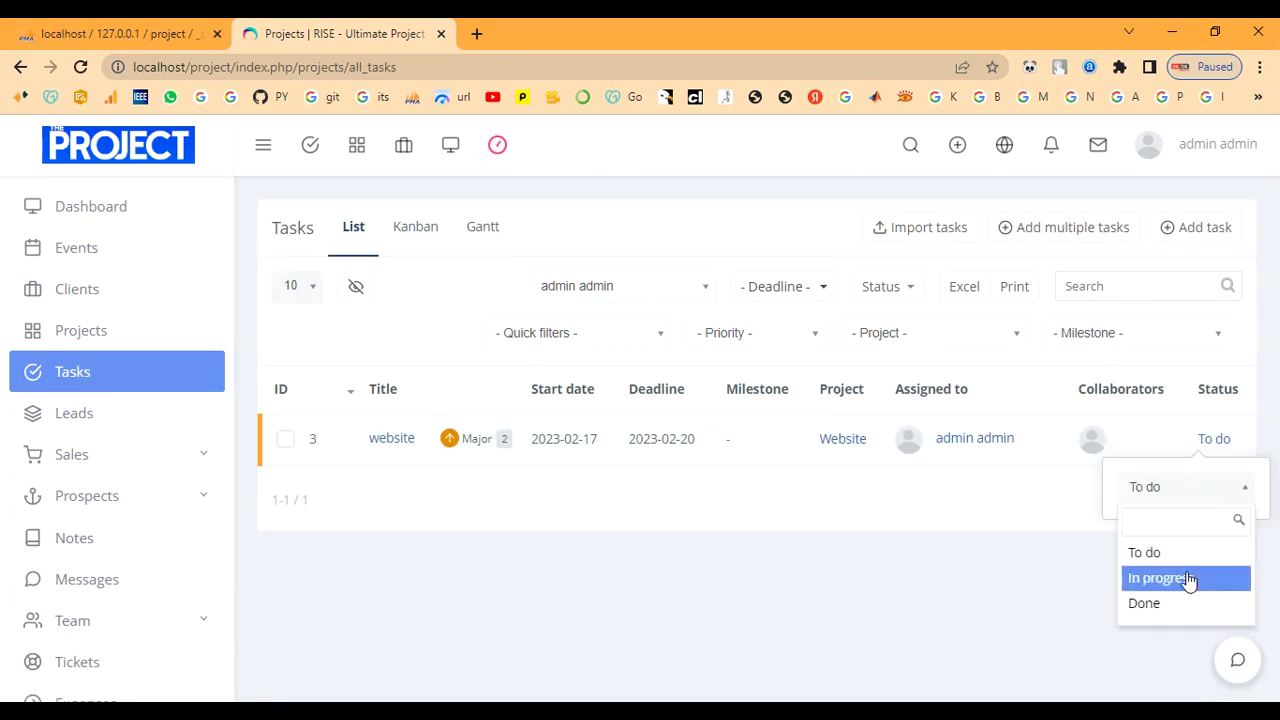
click(1228, 580)
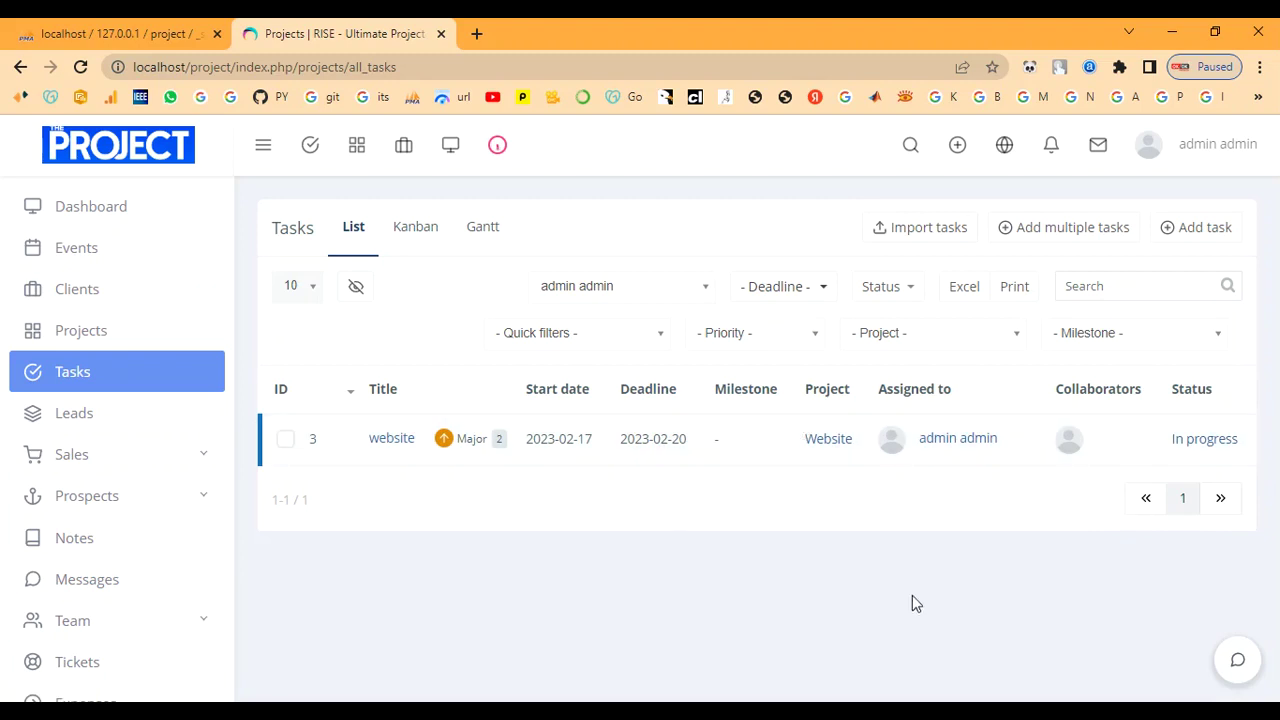
Check the In progress update on the dashboard timeline, then sign out of the admin account.
click(98, 220)
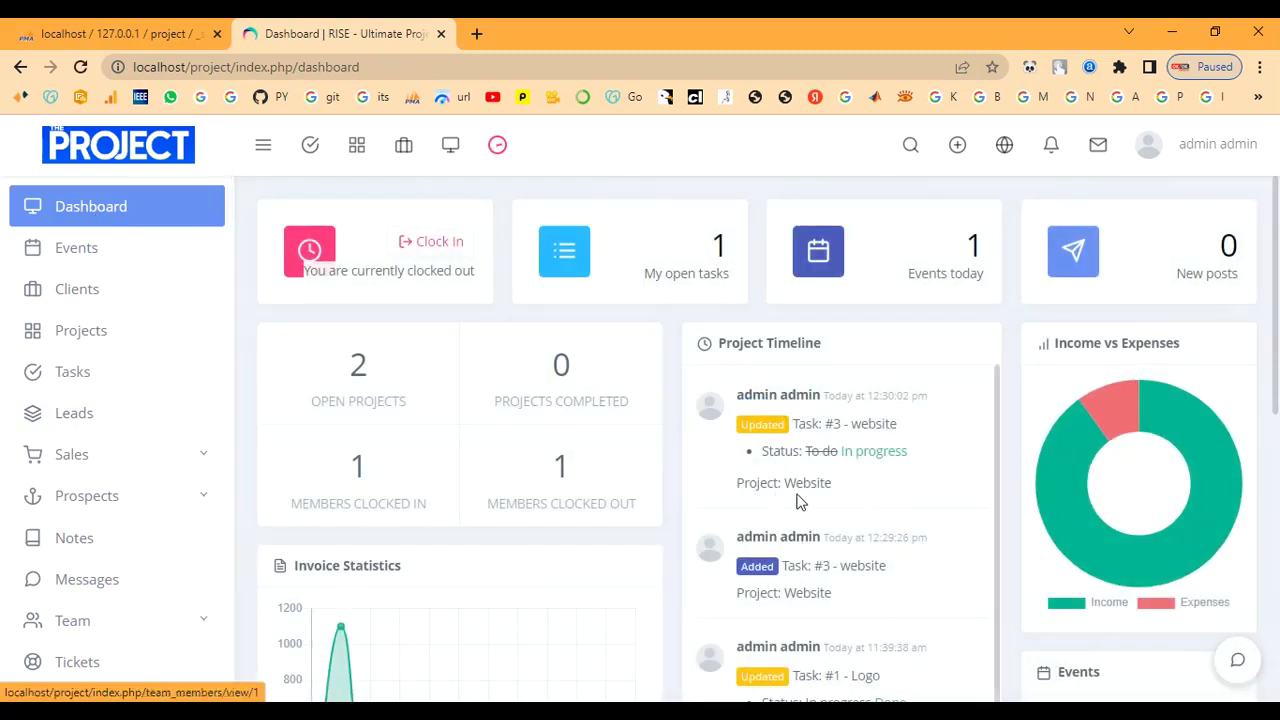
drag(846, 451, 934, 457)
click(935, 458)
click(1203, 152)
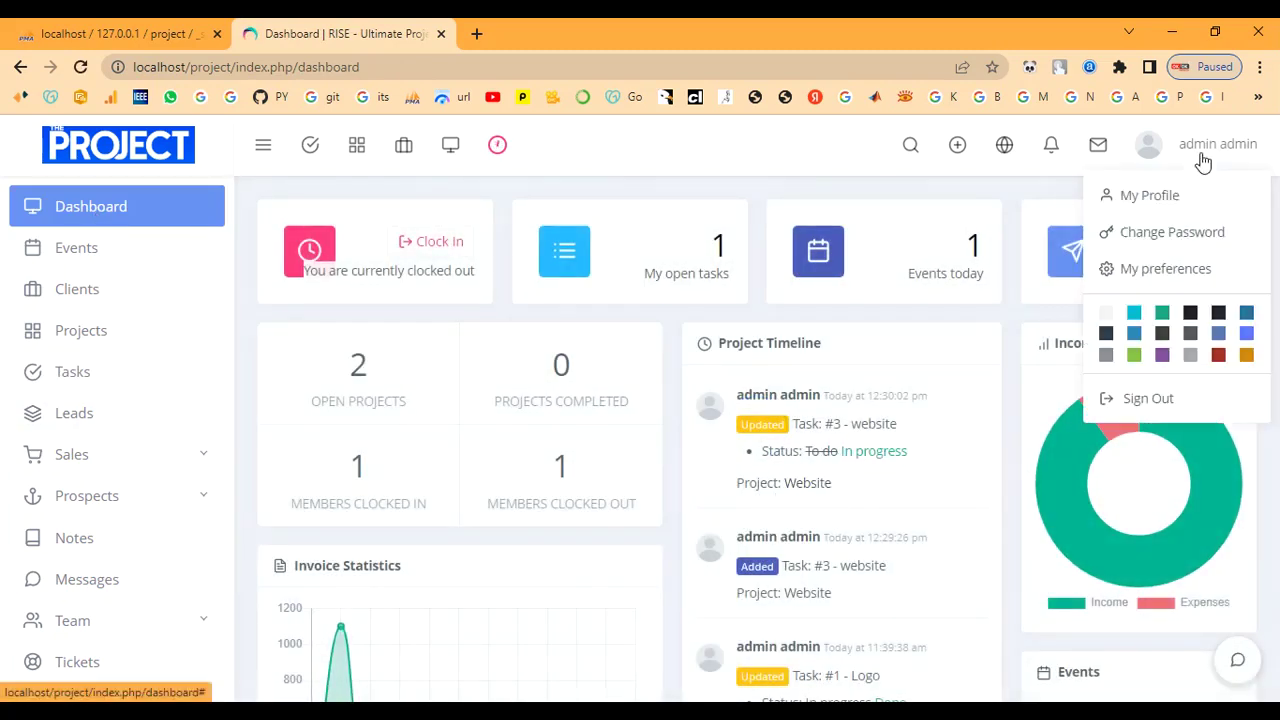
click(1155, 399)
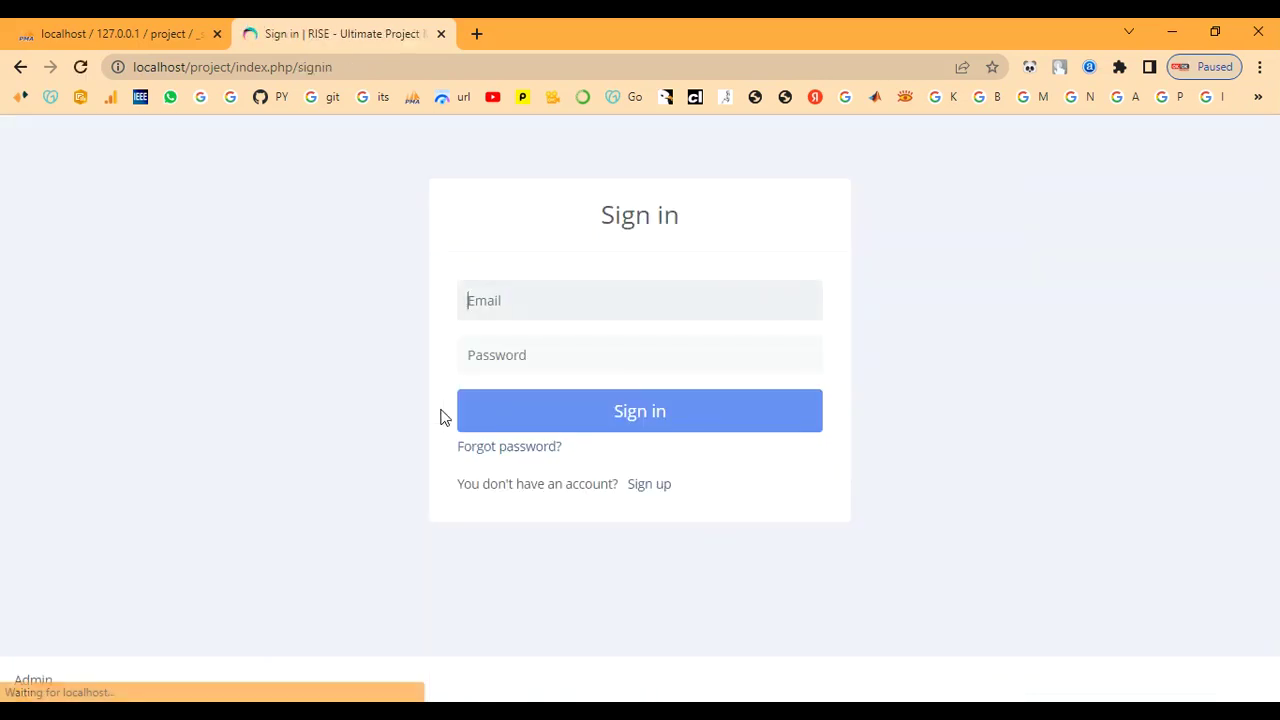
click(538, 300)
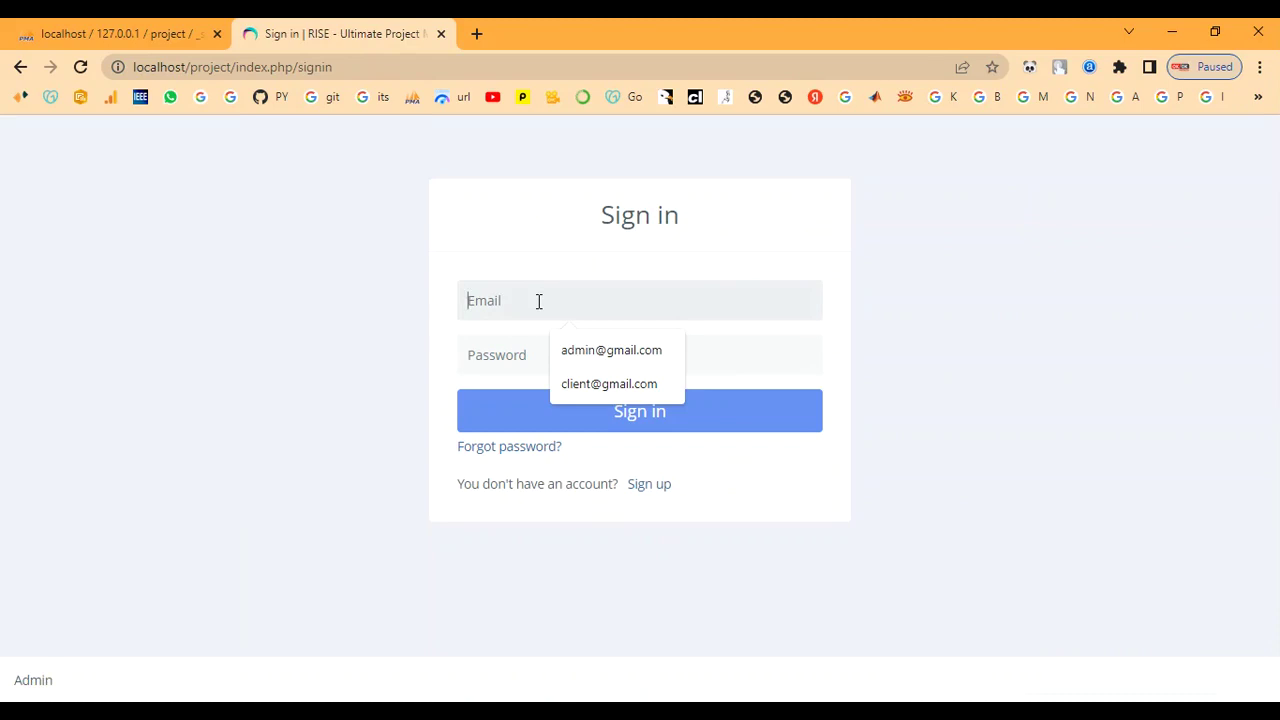
text(client@gmail.com)
key(Tab)
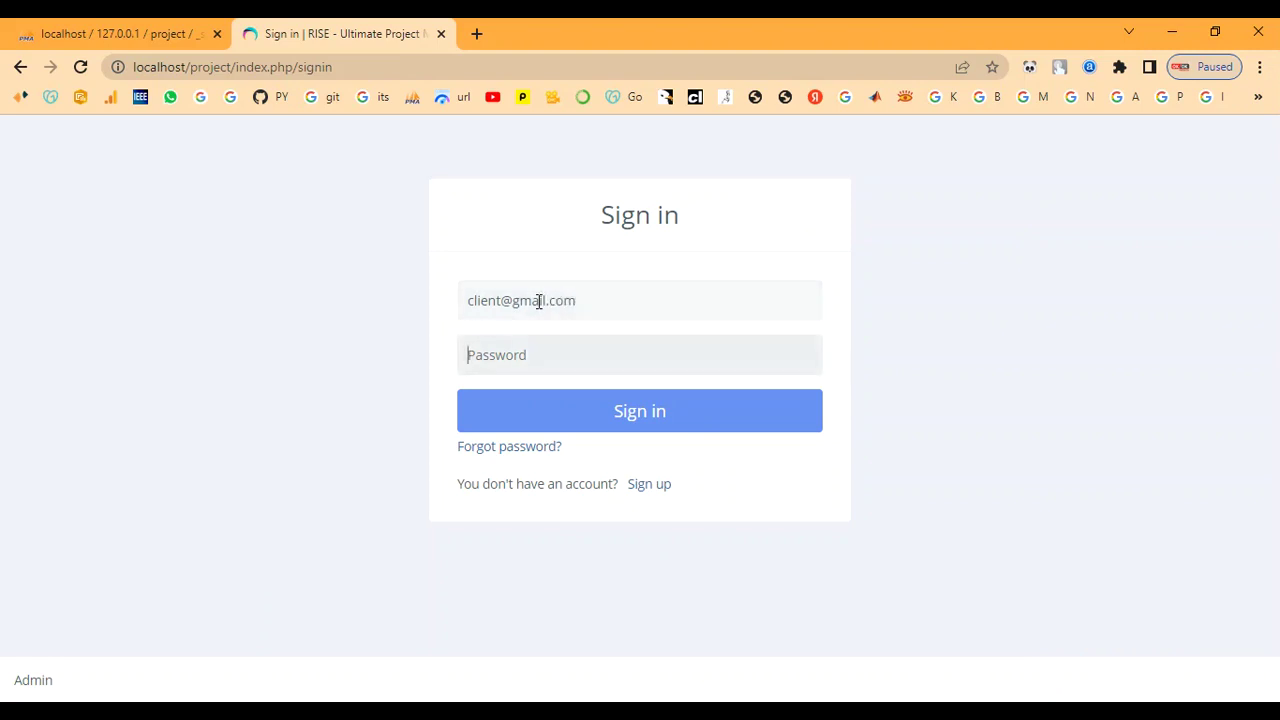
text(1)
click(621, 410)
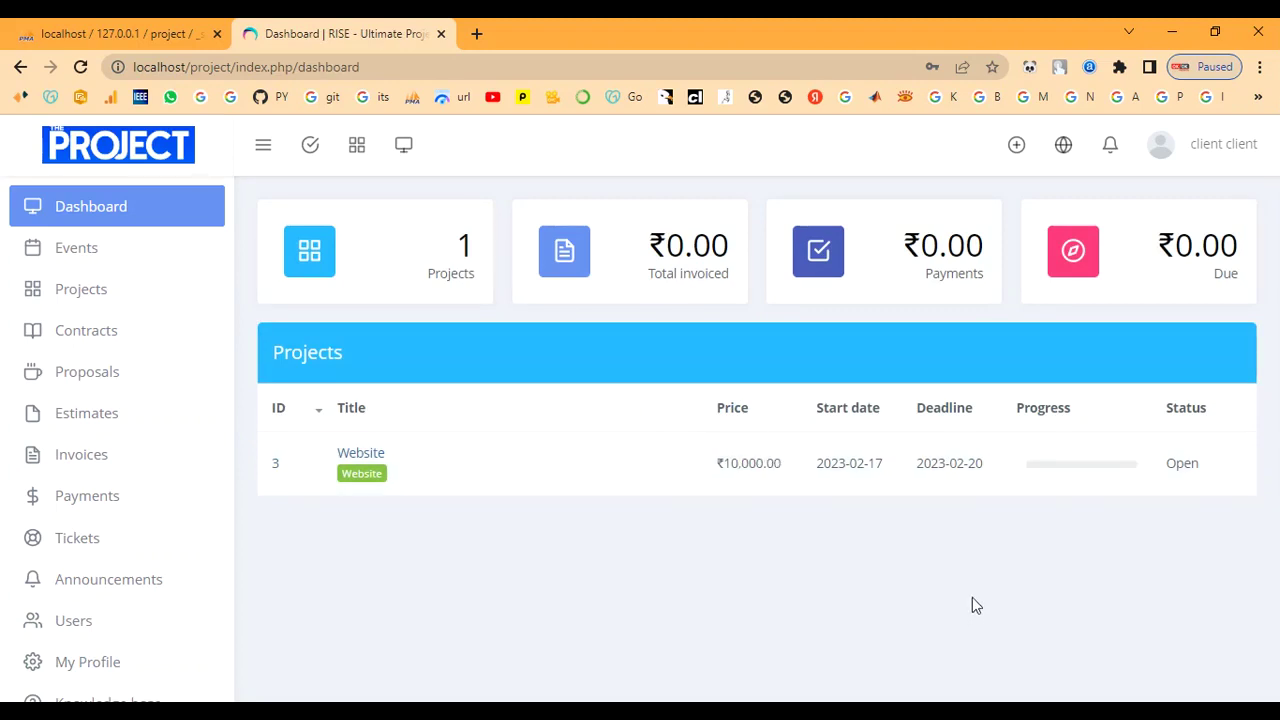
click(1230, 166)
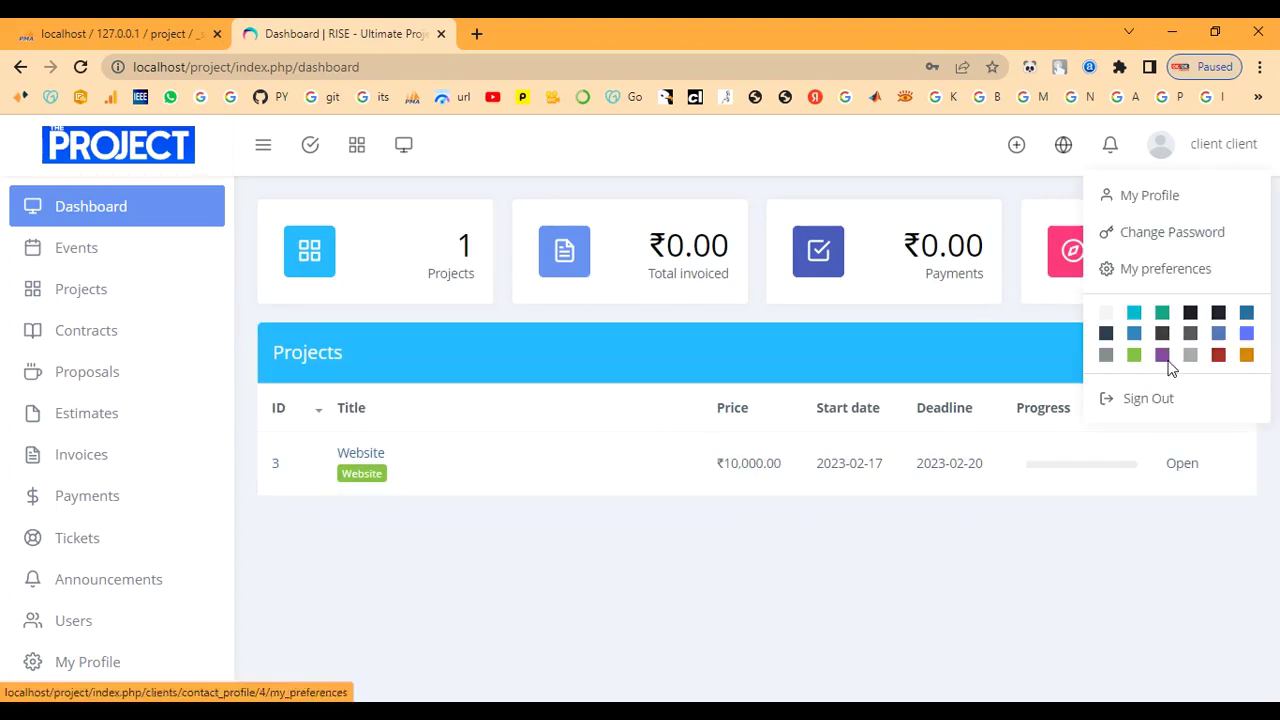
click(1160, 399)
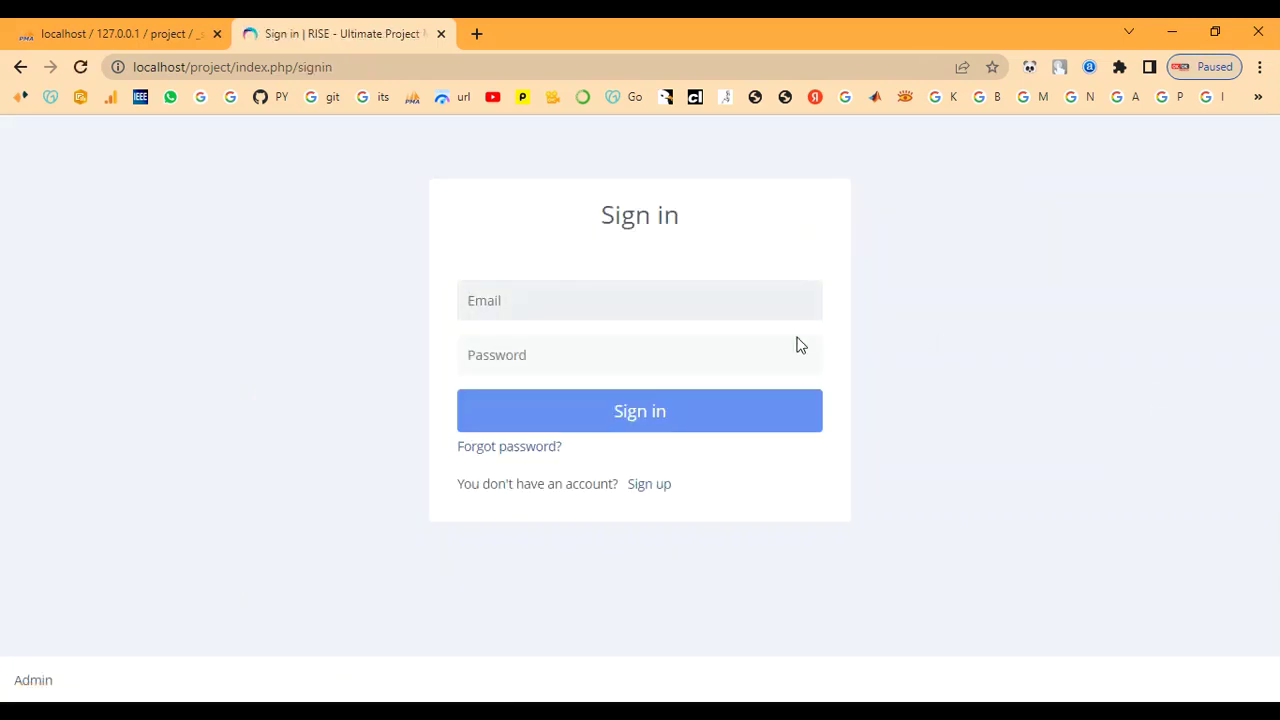
Sign in with the administrator e-mail and password to reach the dashboard showing 2 open projects.
click(643, 318)
text(admin@gmail.com)
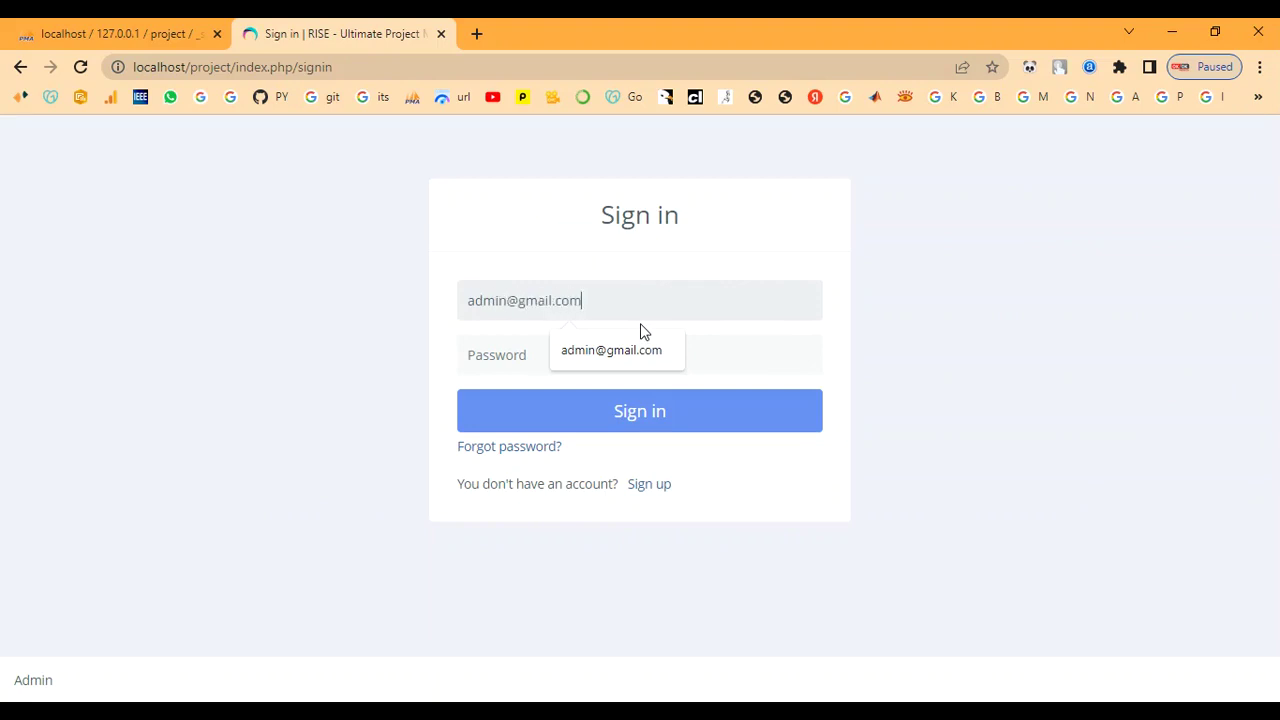
key(Tab)
text(****)
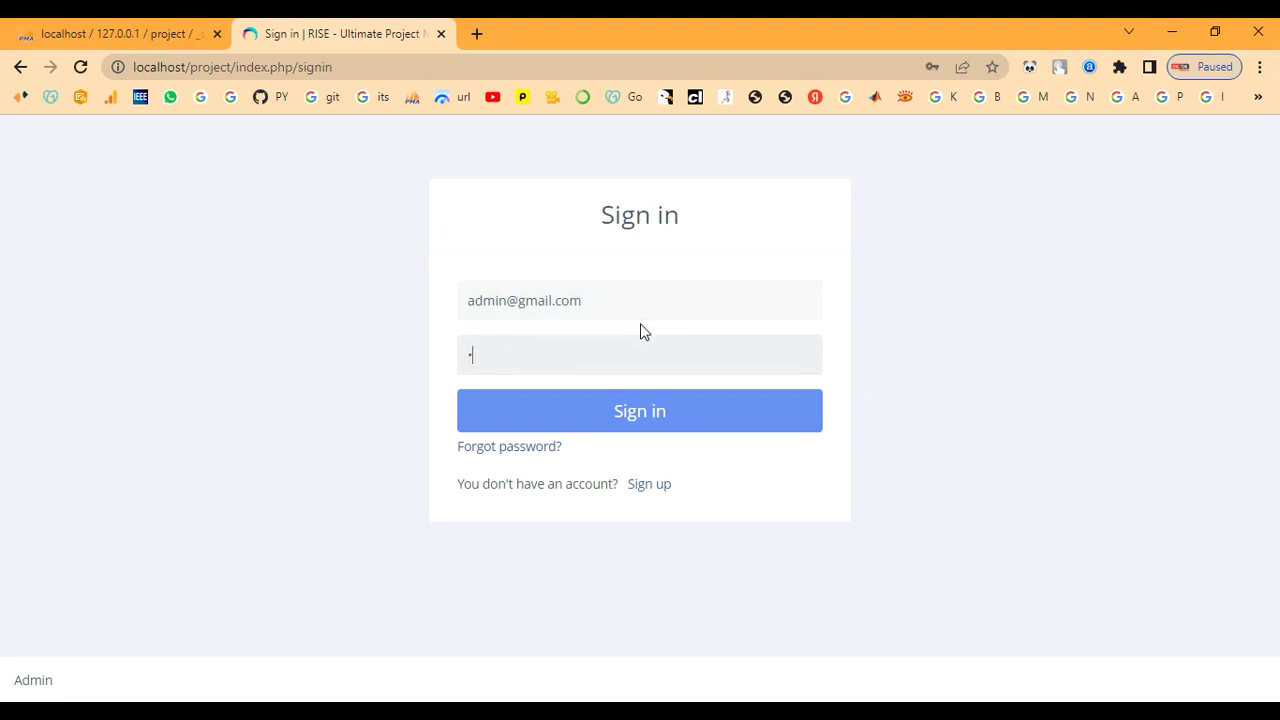
text(****)
click(638, 411)
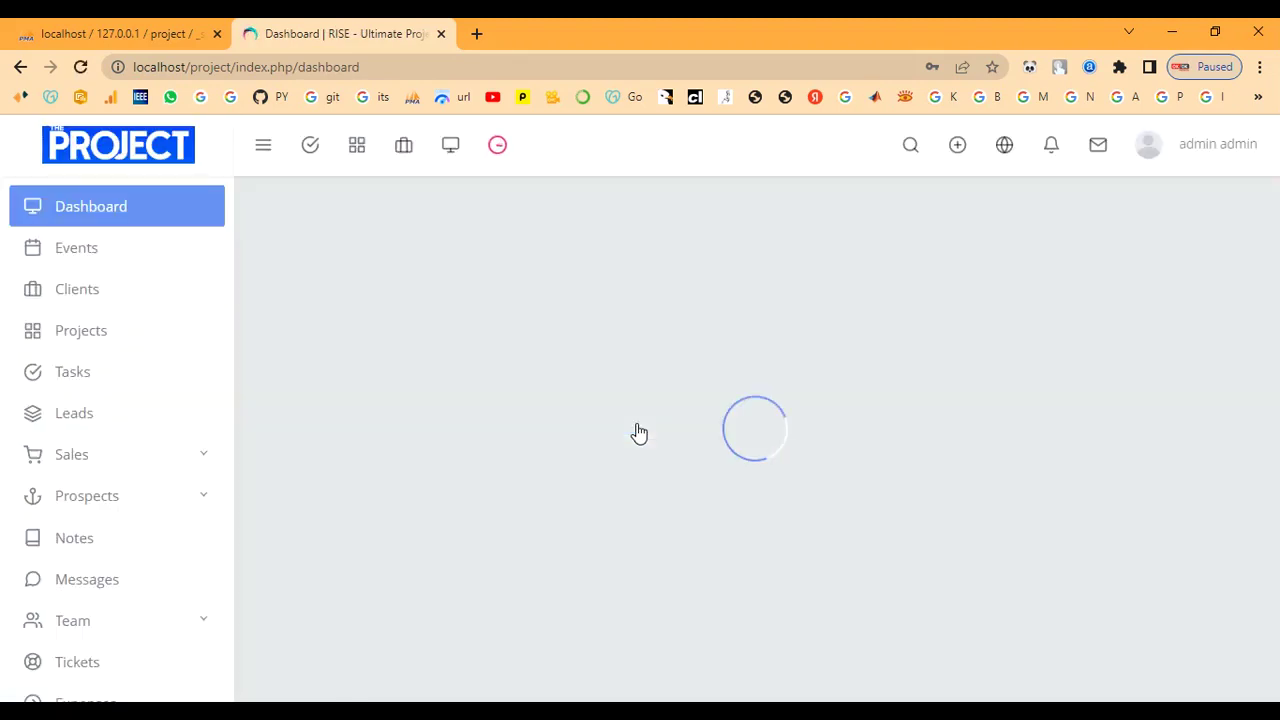
scroll(810, 545, down, 3)
scroll(813, 540, up, 2)
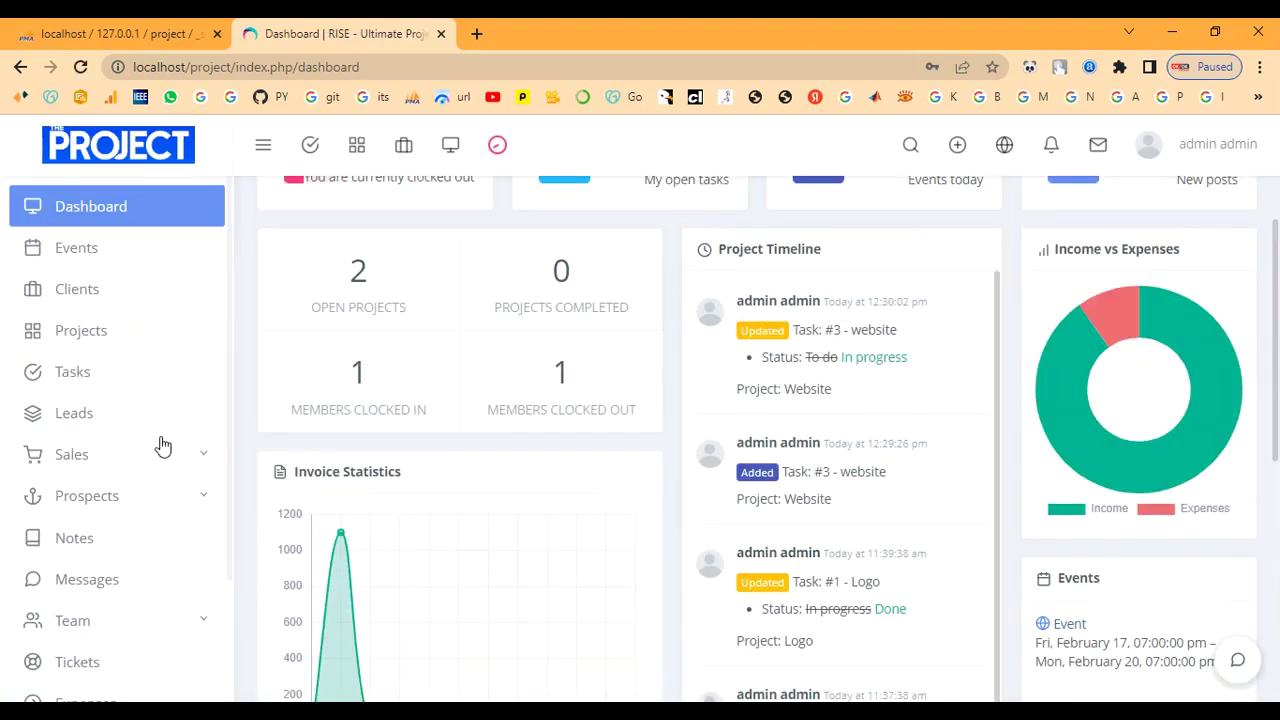
Check the Website project's status in its editor, keep it Open, and close without saving.
click(90, 334)
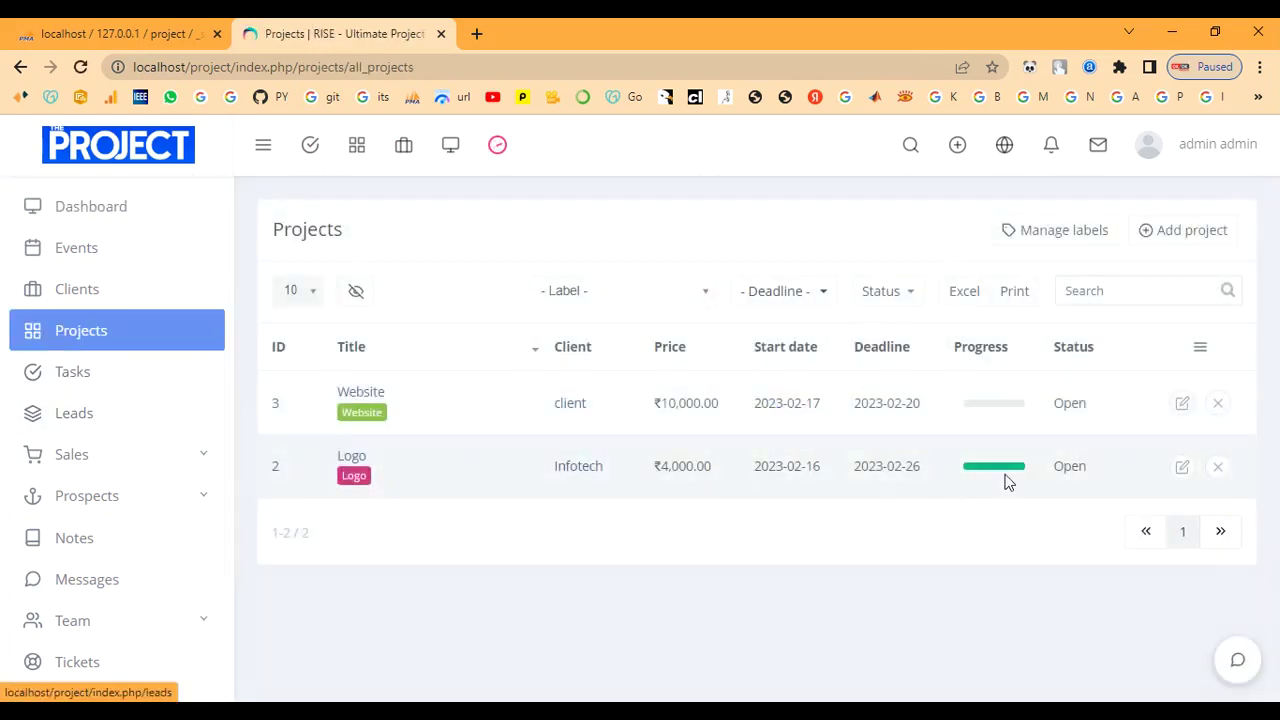
click(1192, 409)
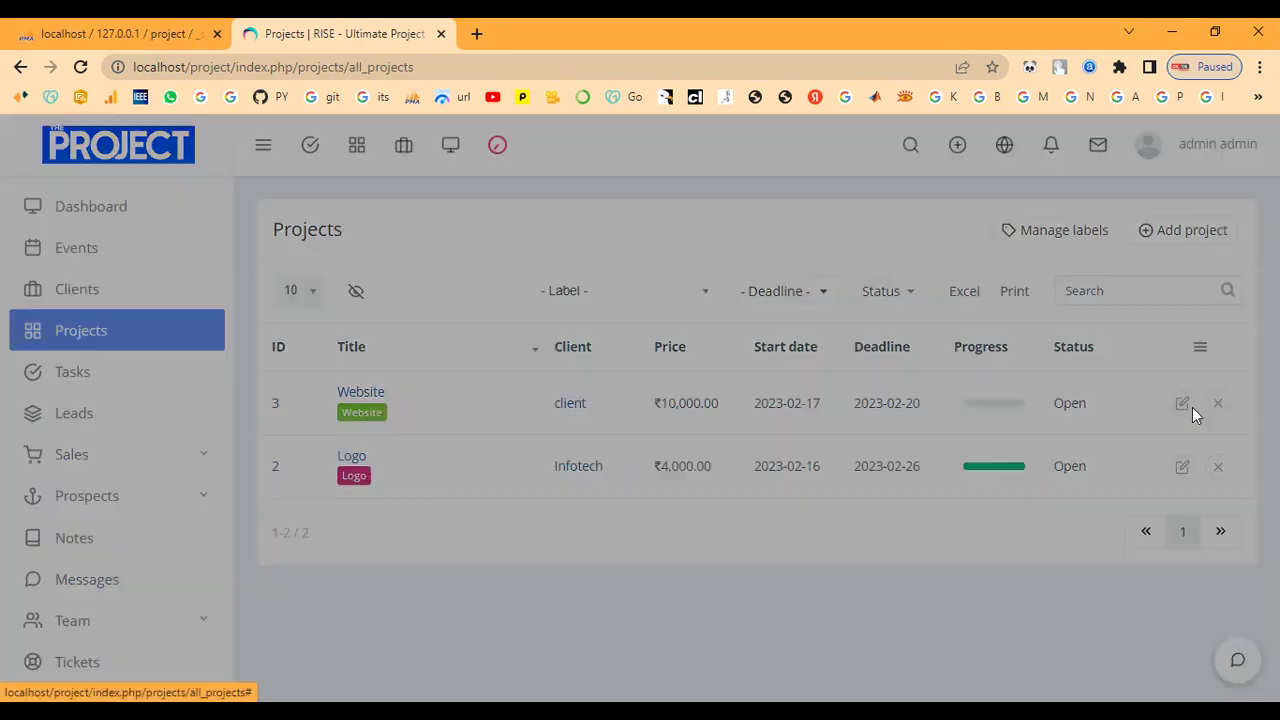
scroll(578, 600, down, 2)
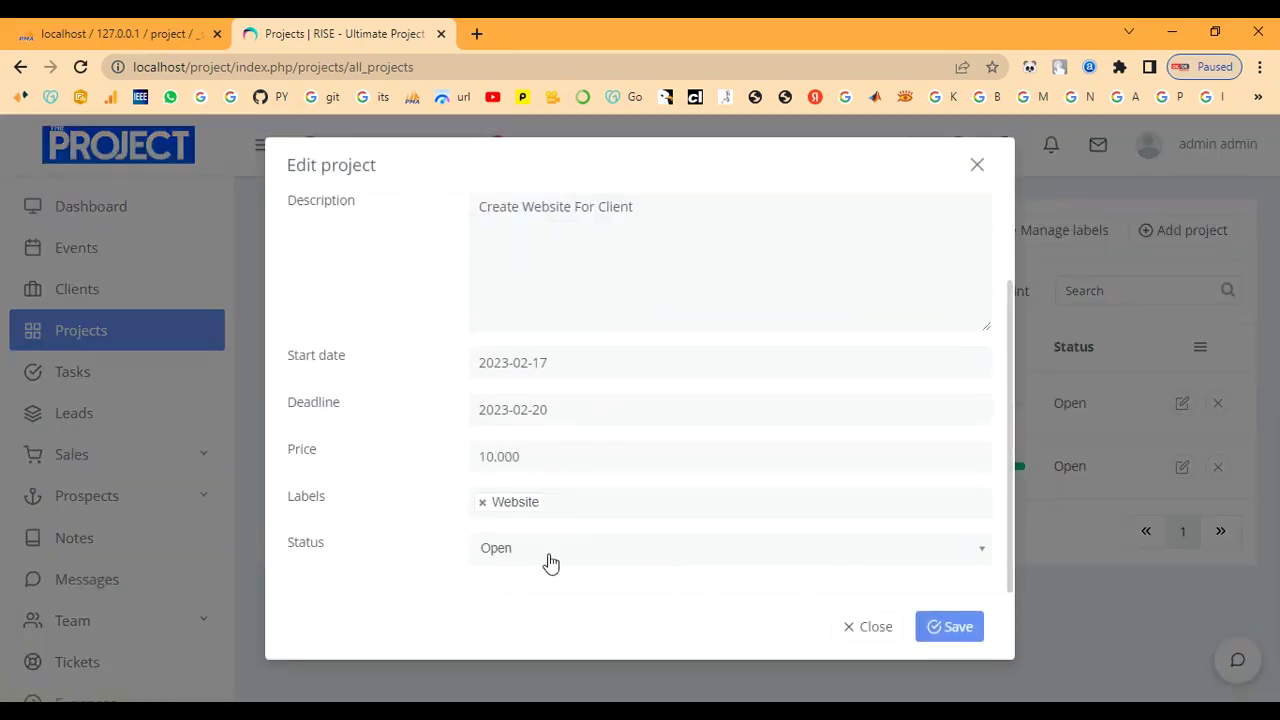
click(547, 557)
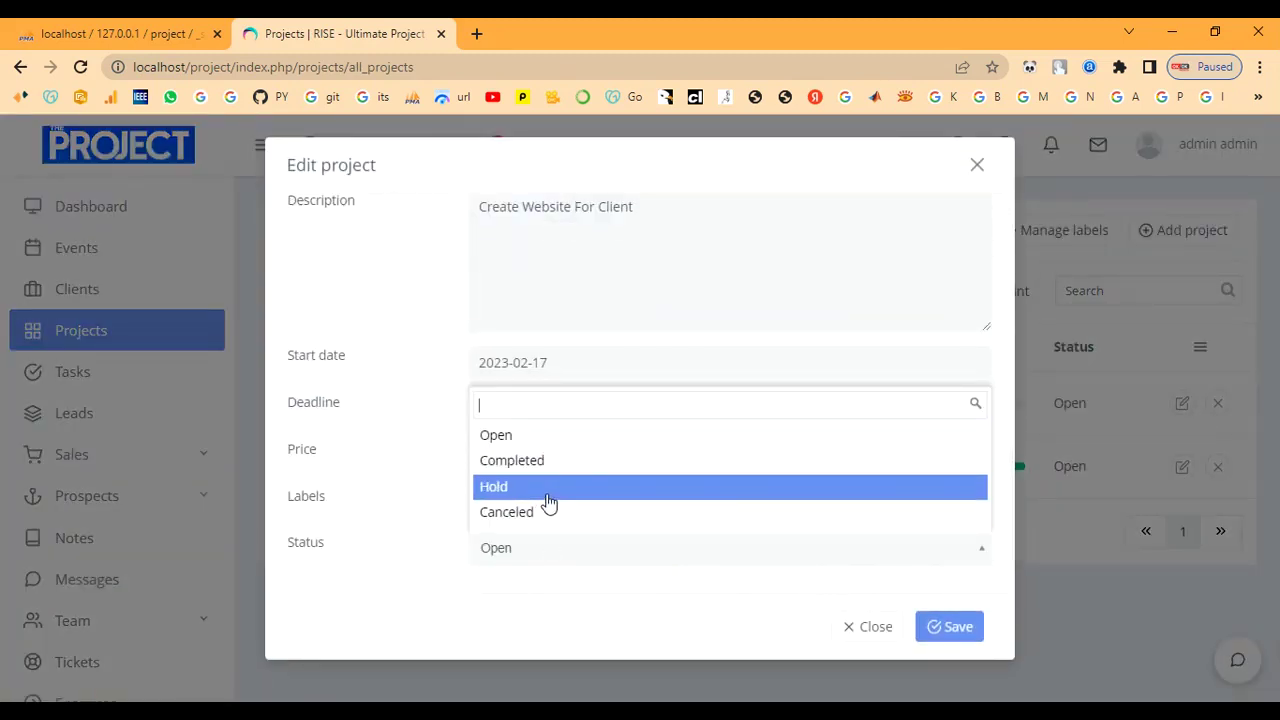
click(857, 630)
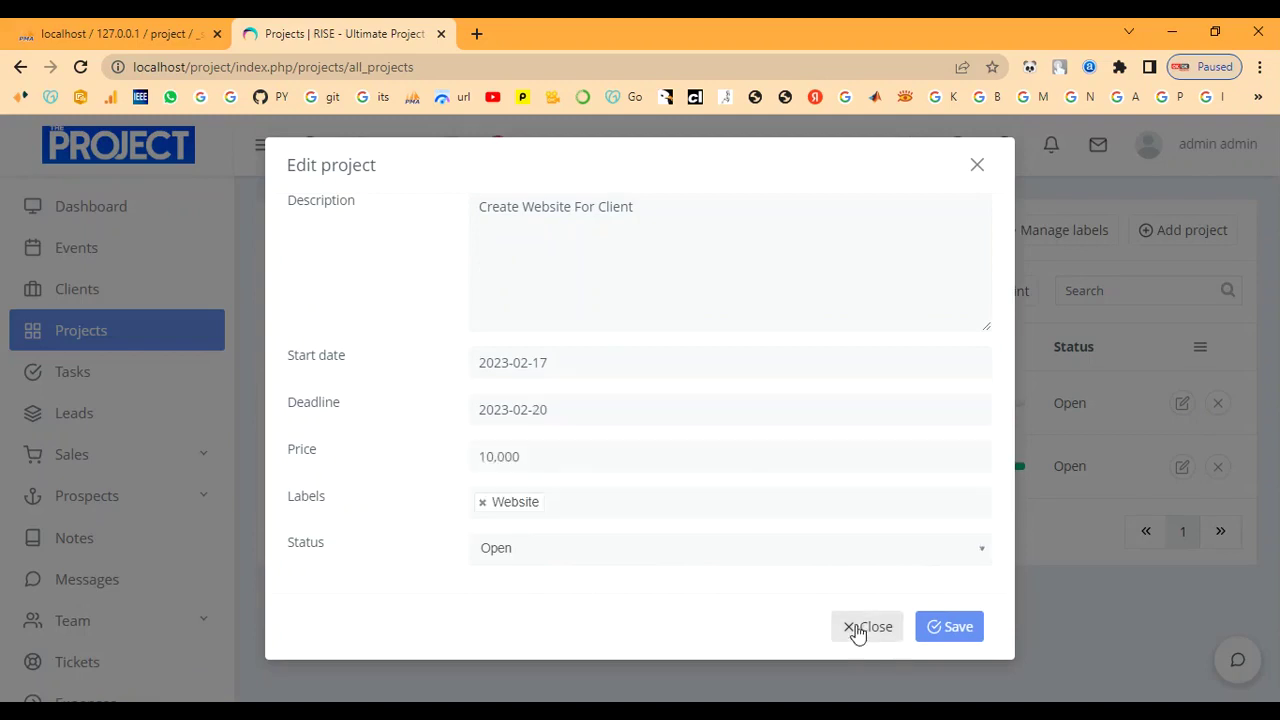
click(977, 165)
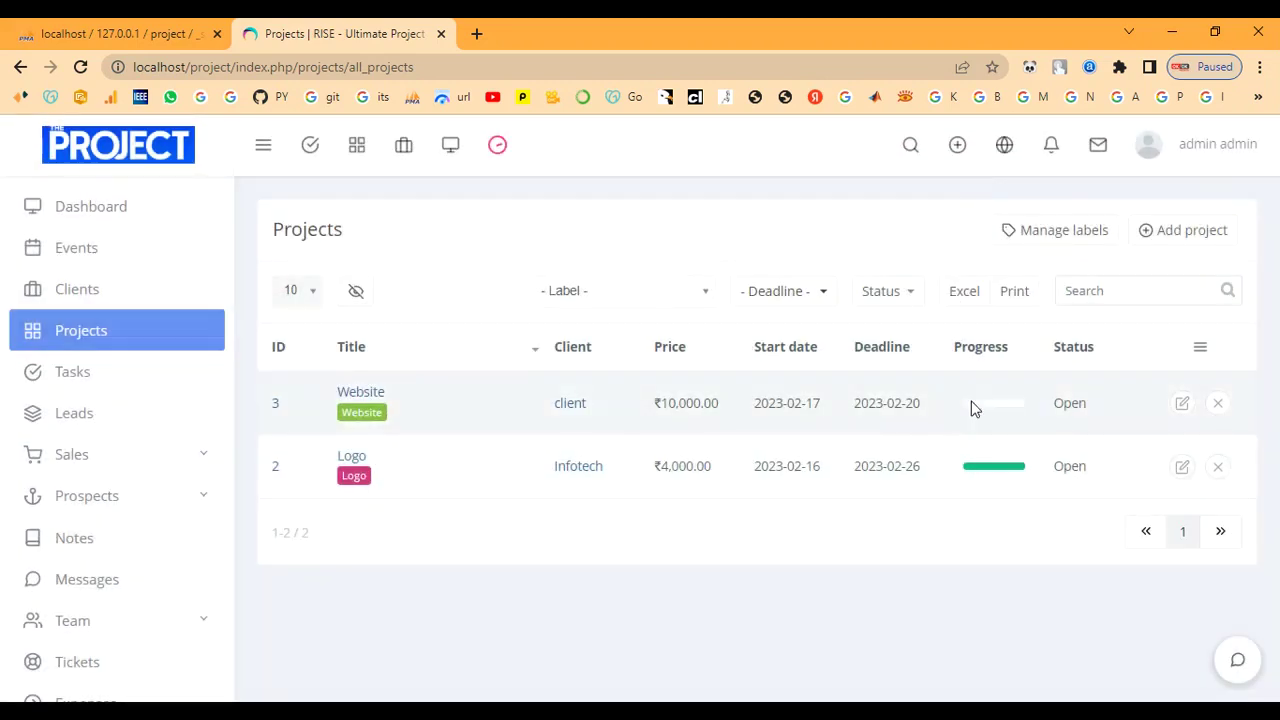
Open the Website project from the task list and start a message to its developer member.
click(105, 375)
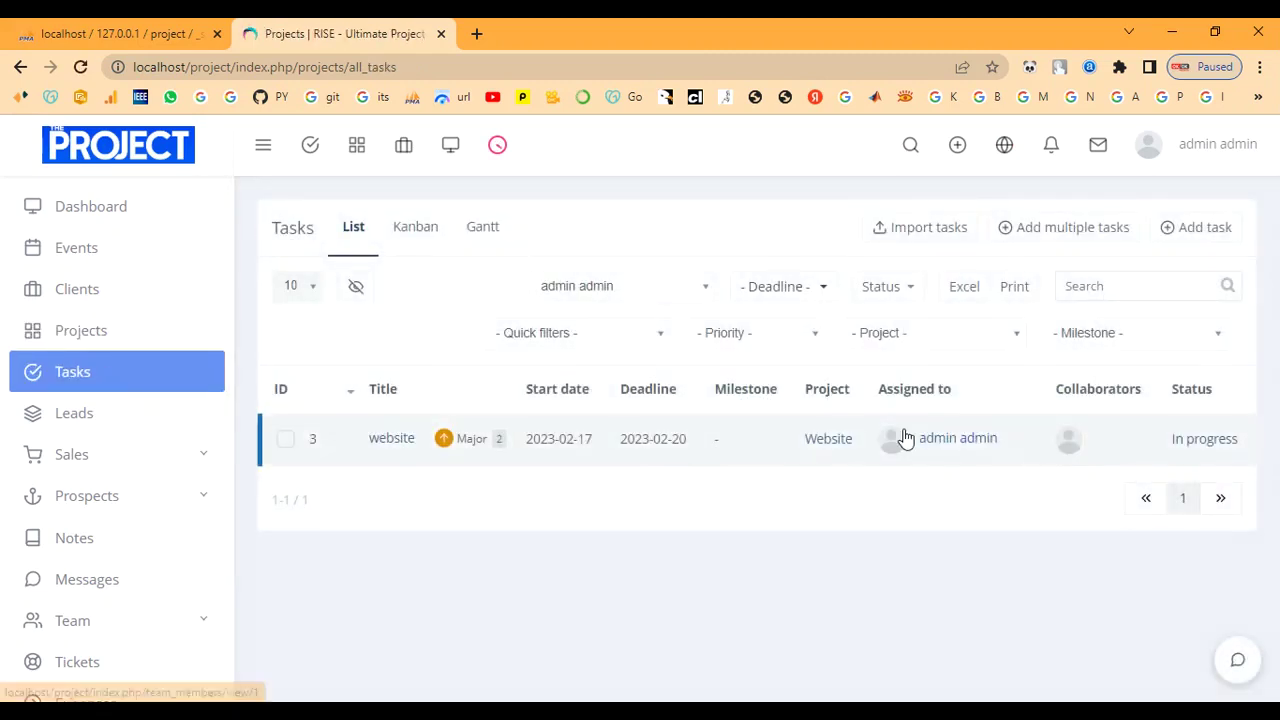
click(817, 448)
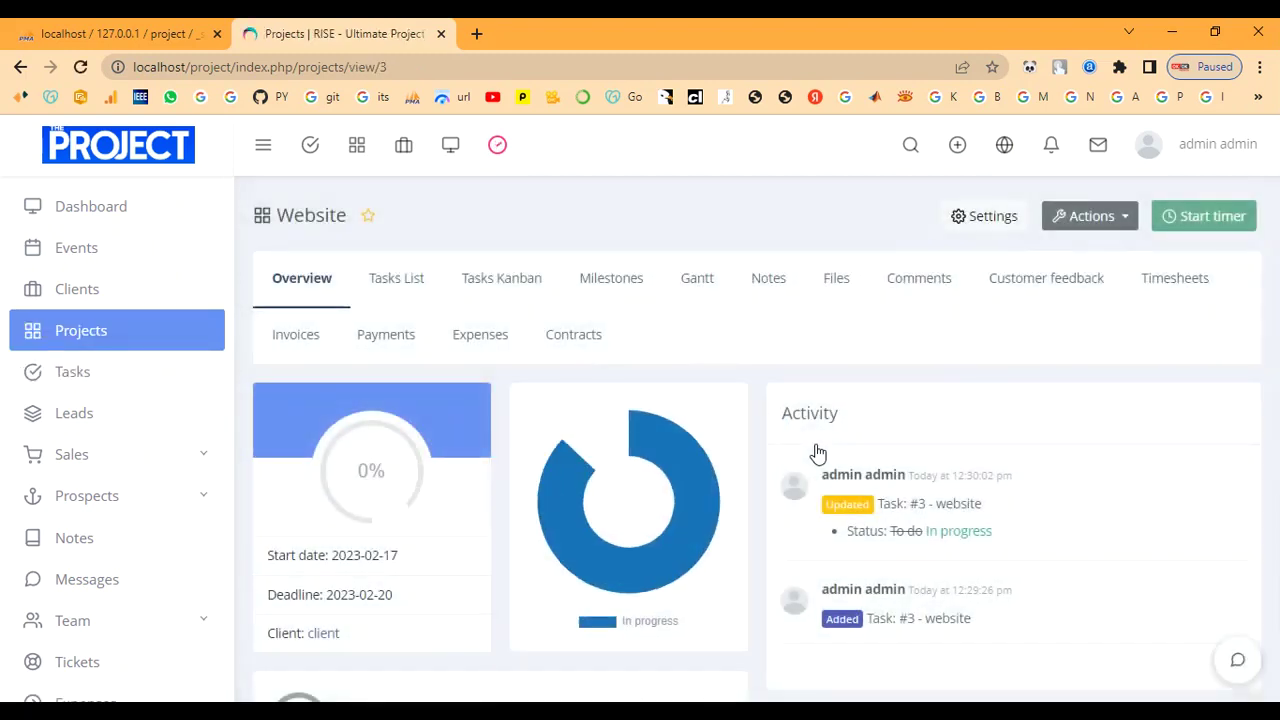
scroll(476, 456, down, 1)
scroll(476, 456, down, 2)
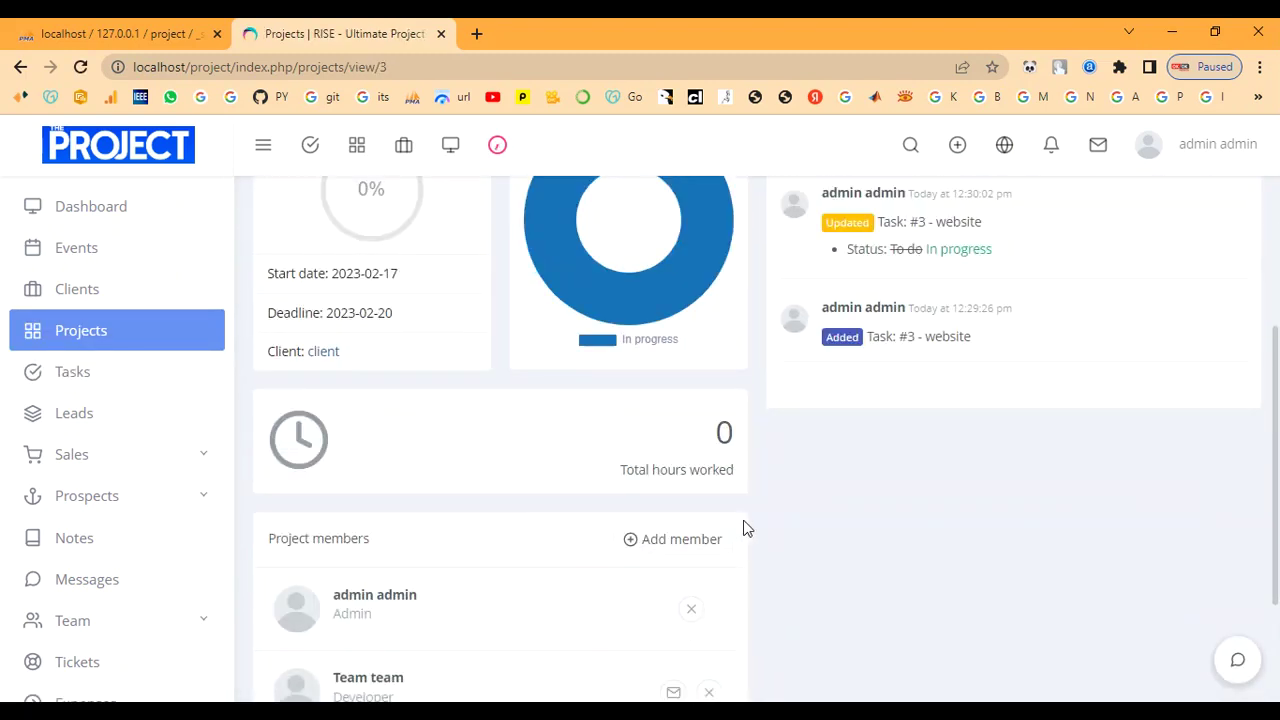
scroll(744, 528, down, 2)
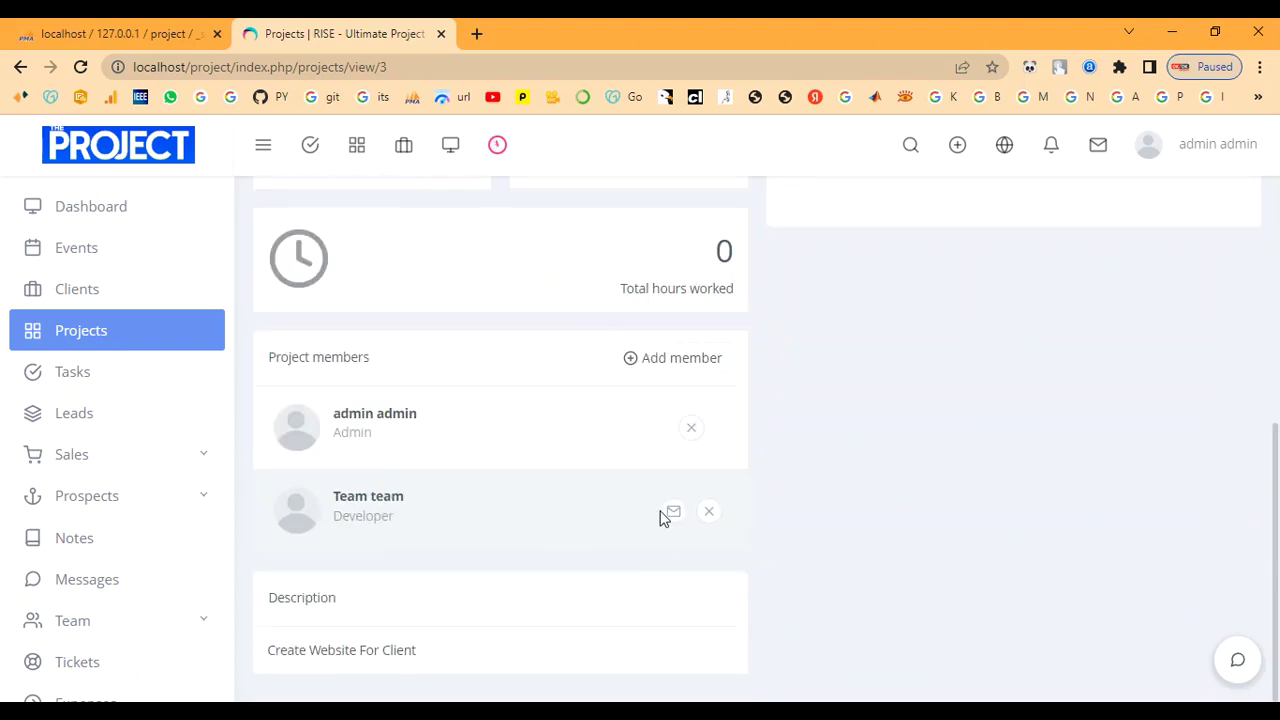
click(667, 514)
Send the developer a message with subject 'sub' saying the work is complete.
click(472, 266)
text(su)
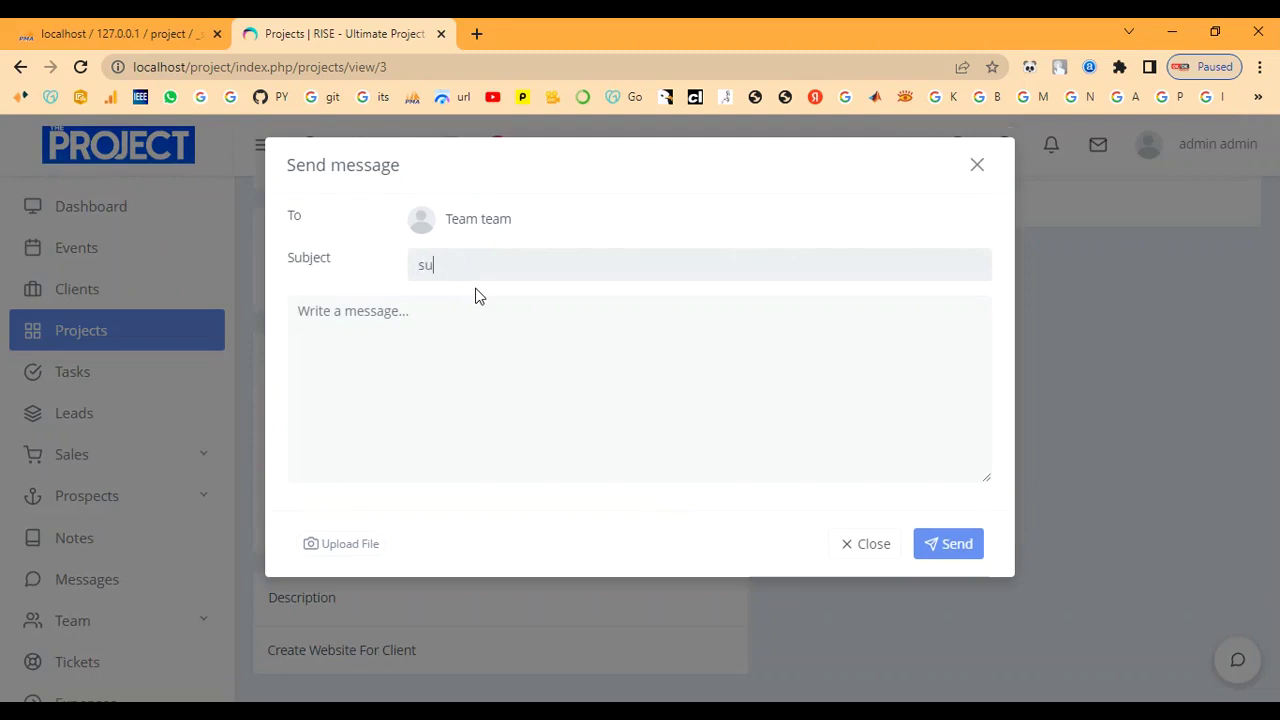
text(completeb)
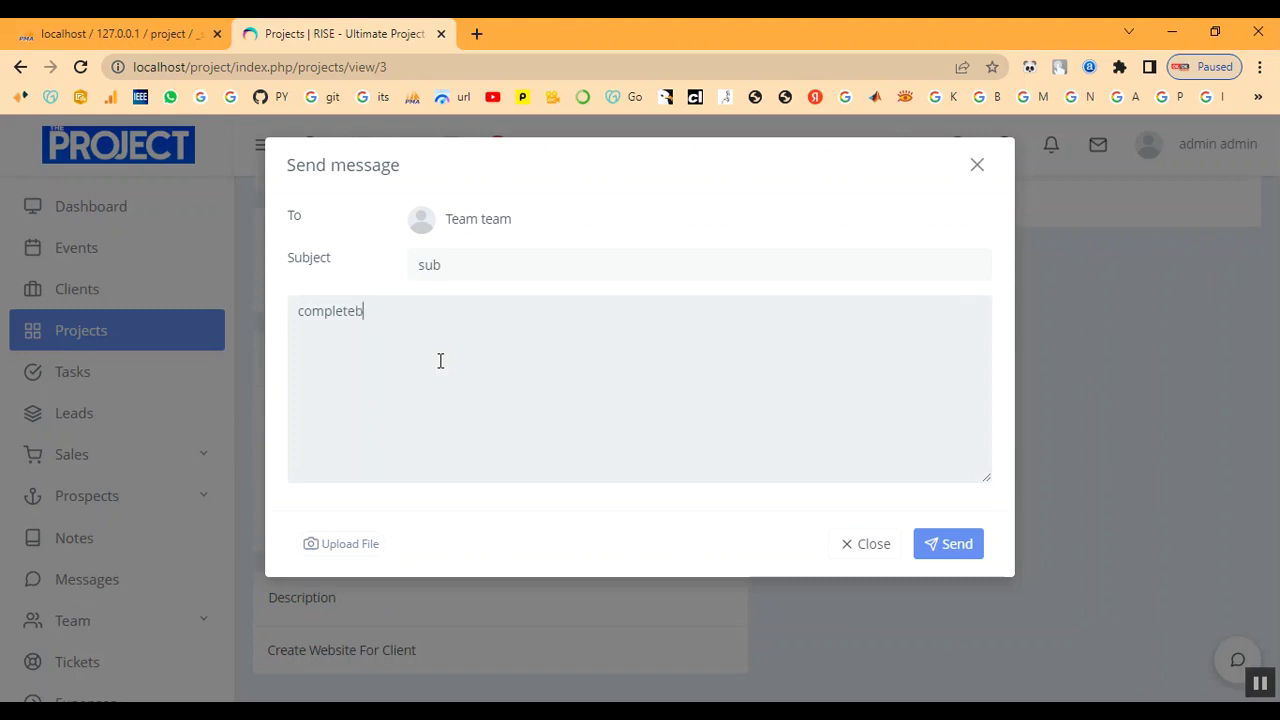
key(BackSpace)
click(962, 555)
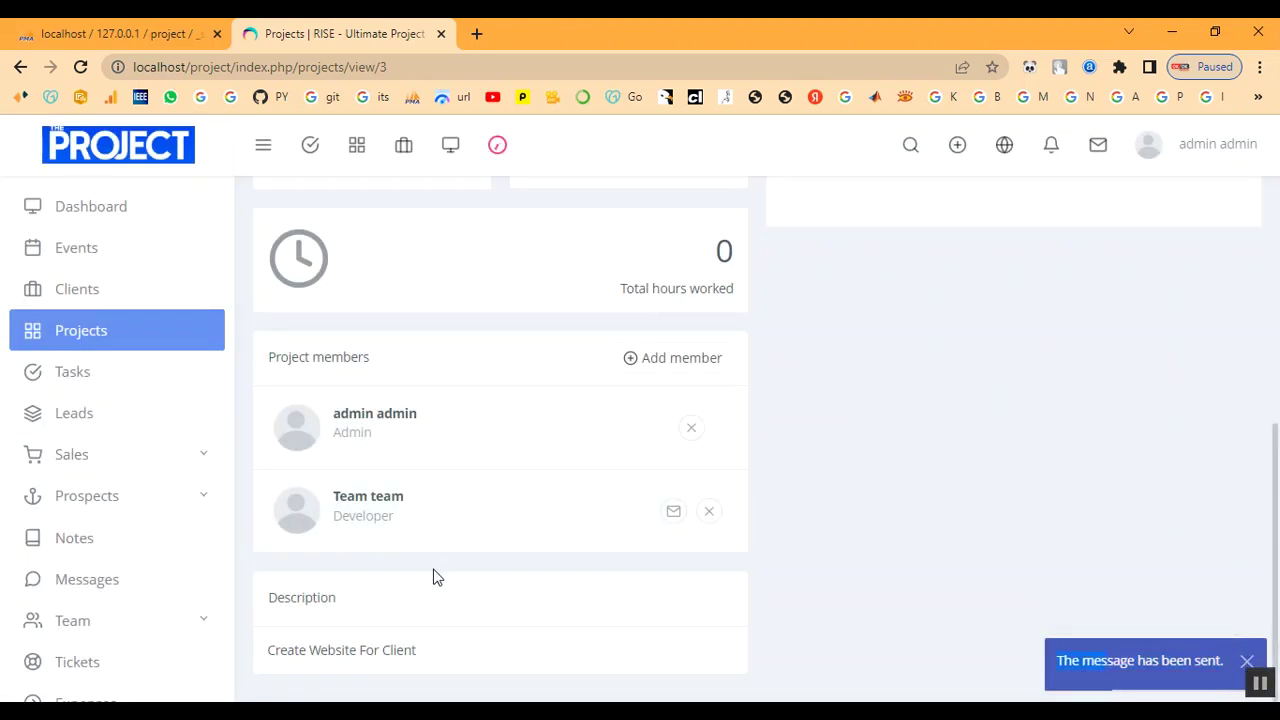
scroll(392, 655, up, 4)
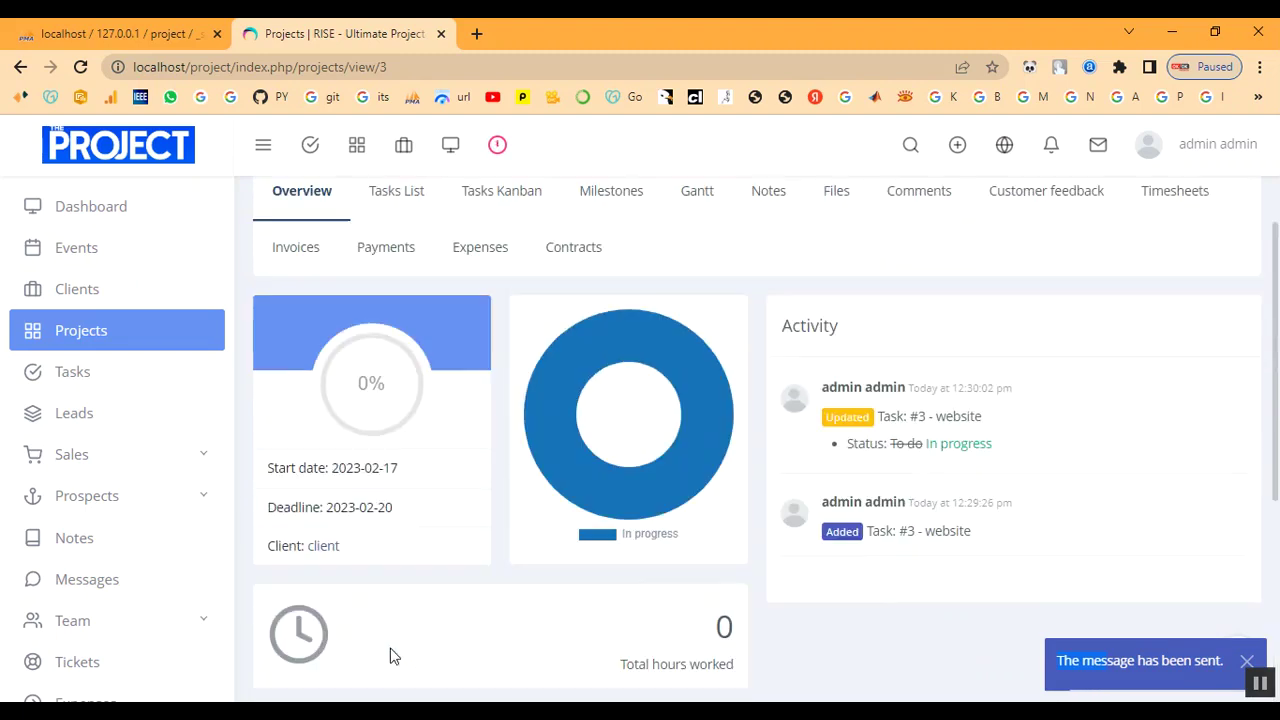
mouse_move(610, 505)
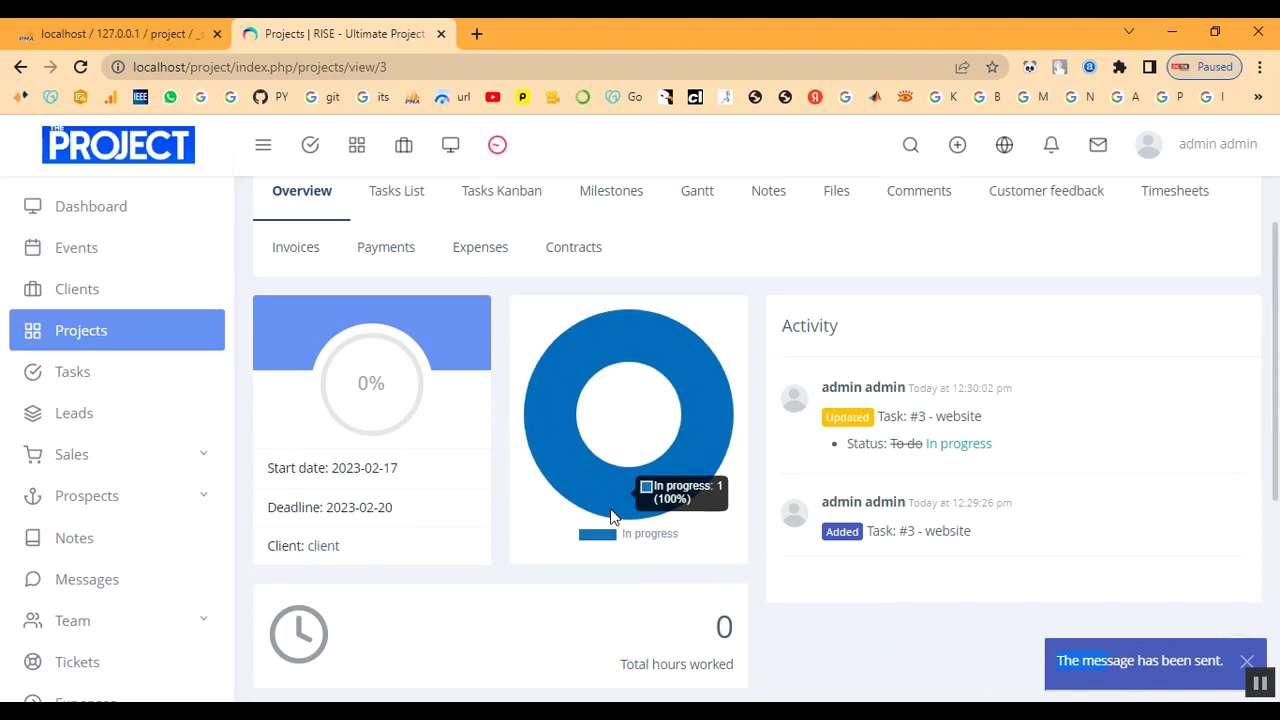
View the Website project's client details and its primary contact profile.
click(323, 548)
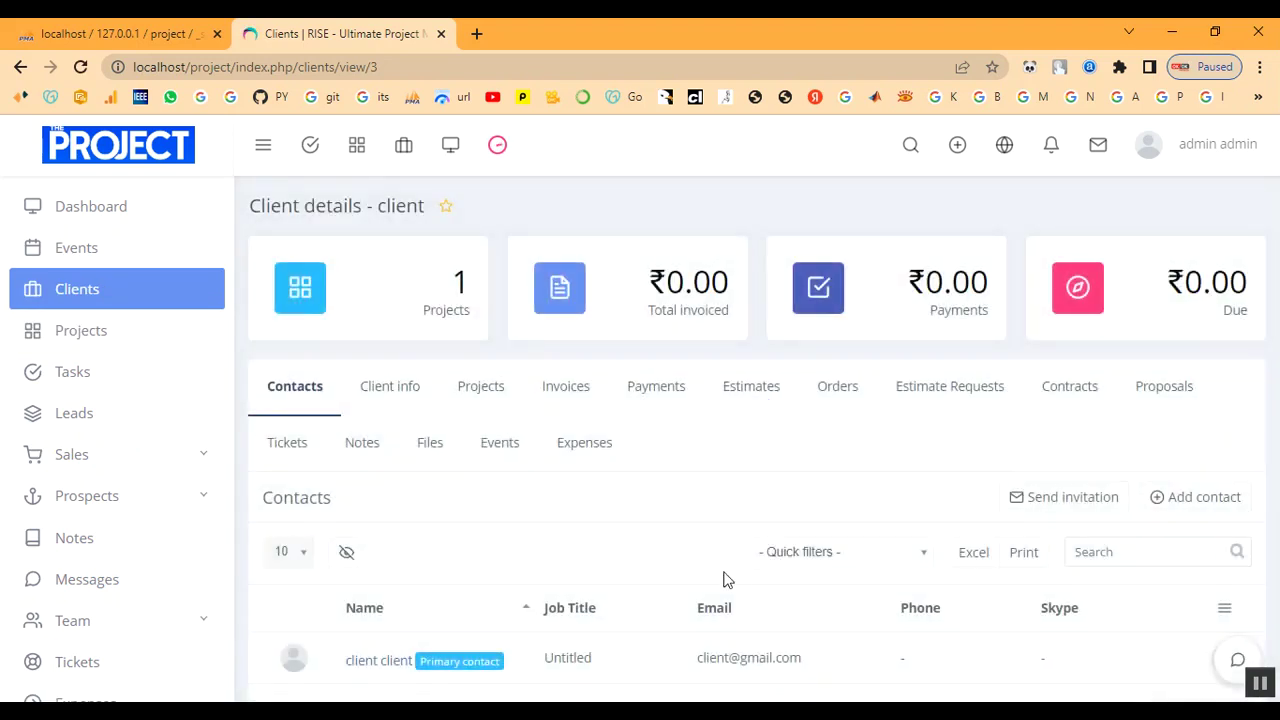
scroll(728, 578, down, 1)
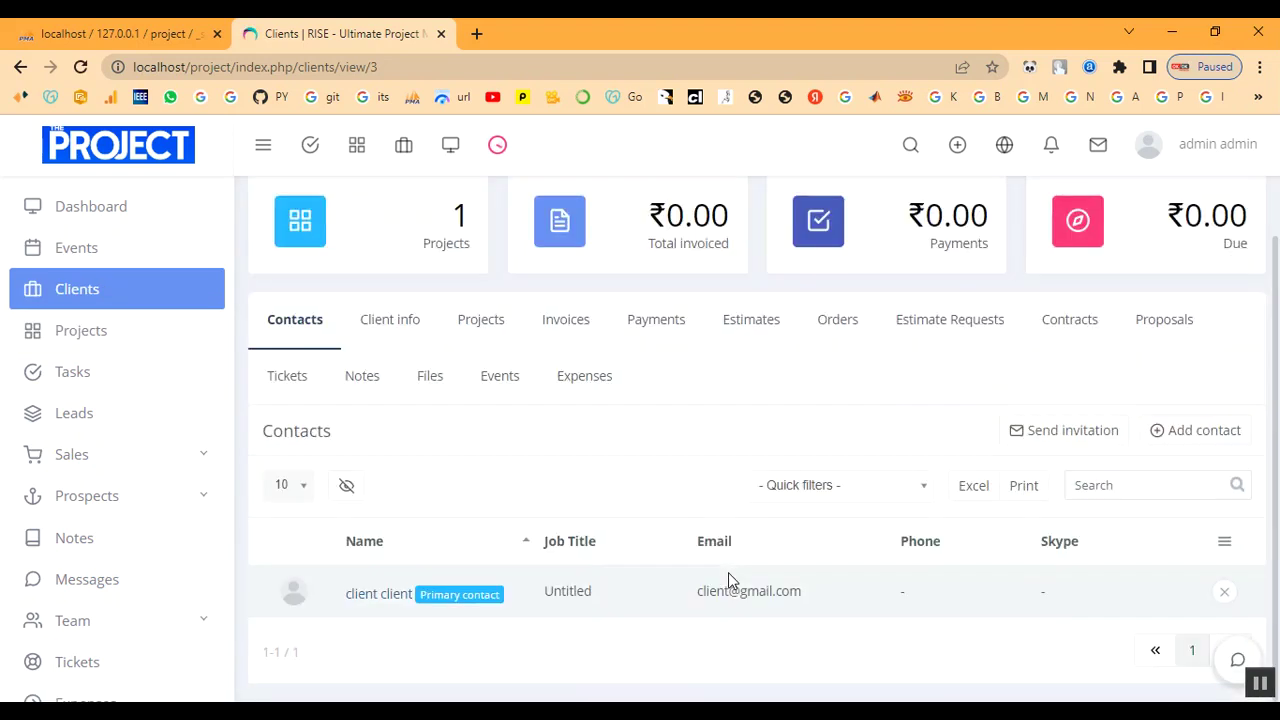
click(439, 604)
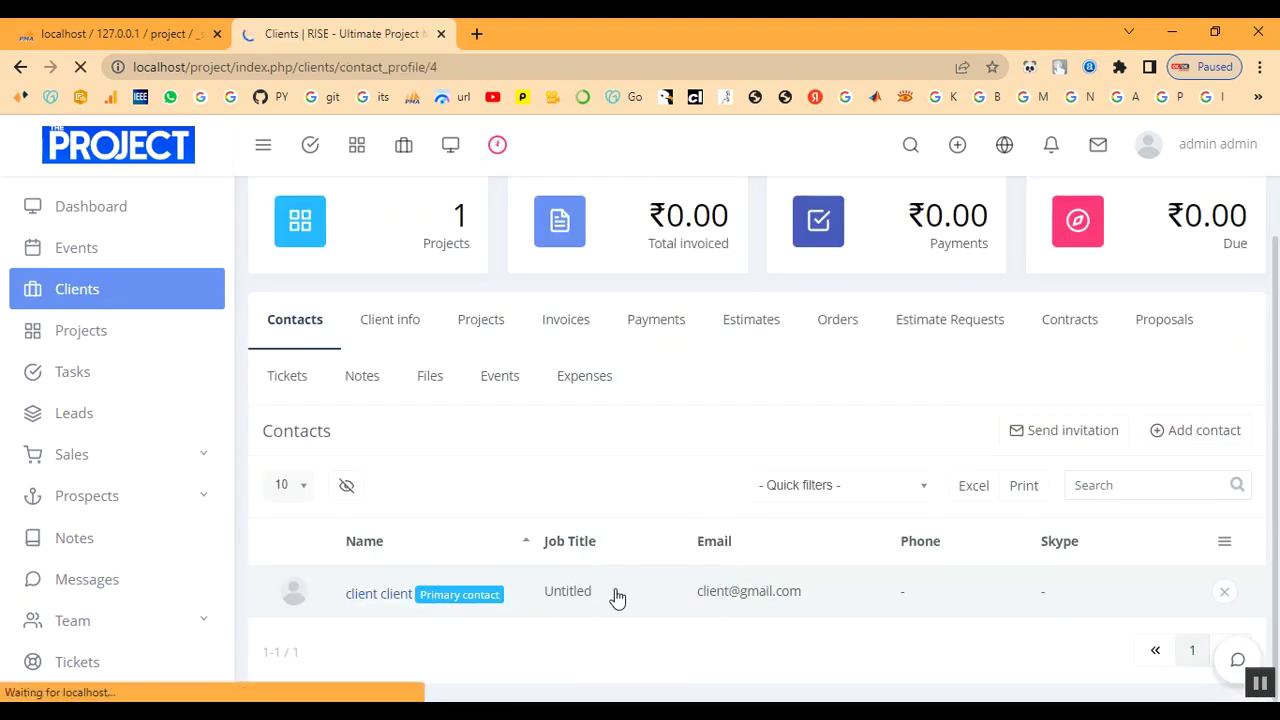
scroll(626, 620, down, 3)
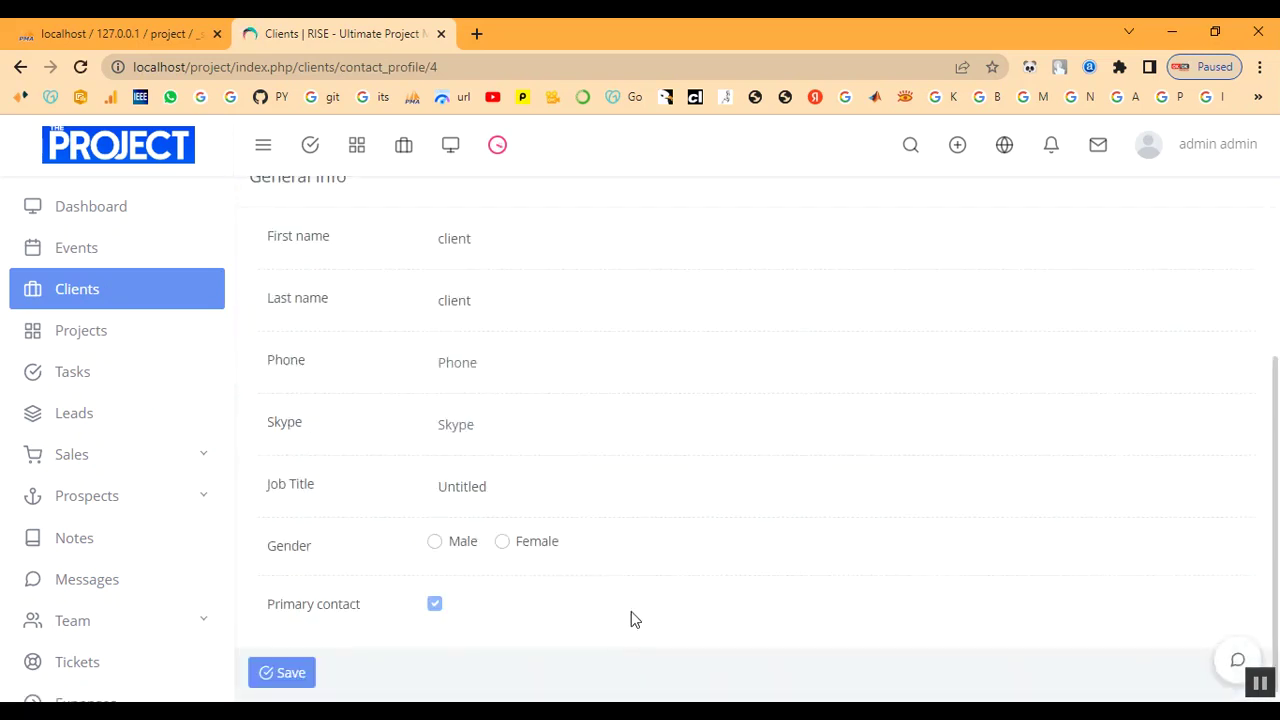
scroll(631, 489, up, 3)
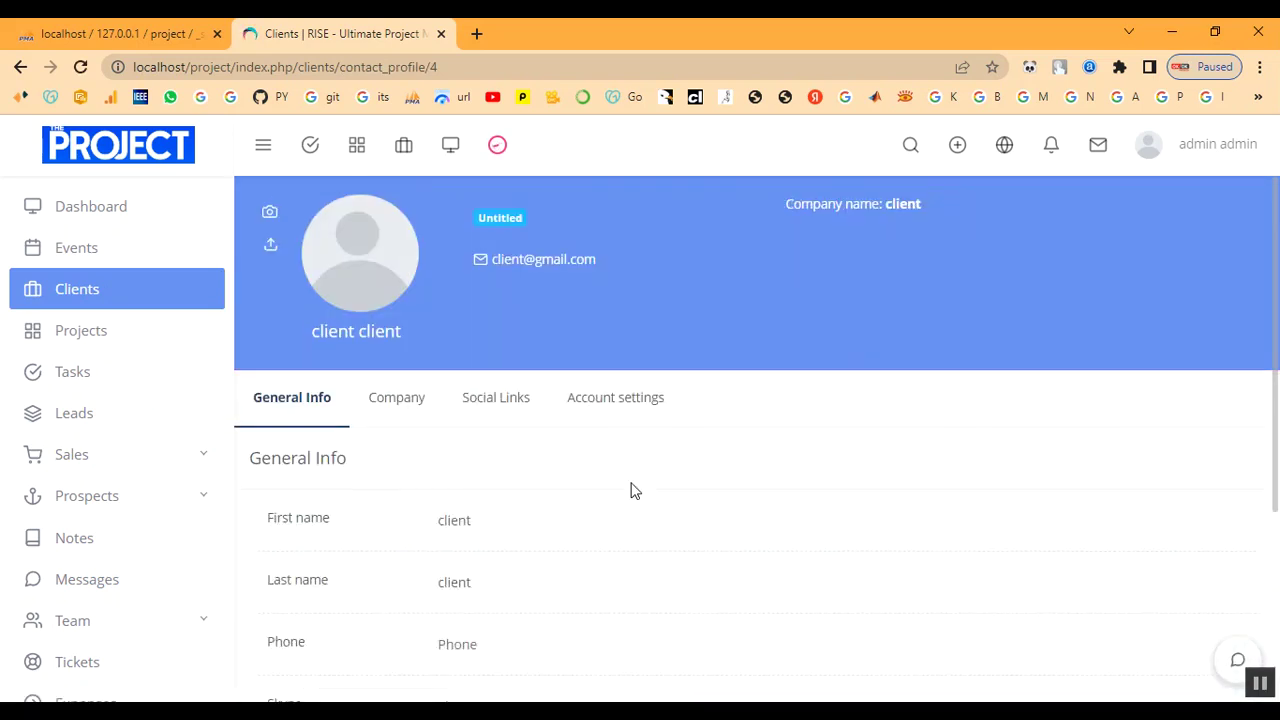
Open the Website project overview from the dashboard, showing task #3 moved to In progress.
click(104, 343)
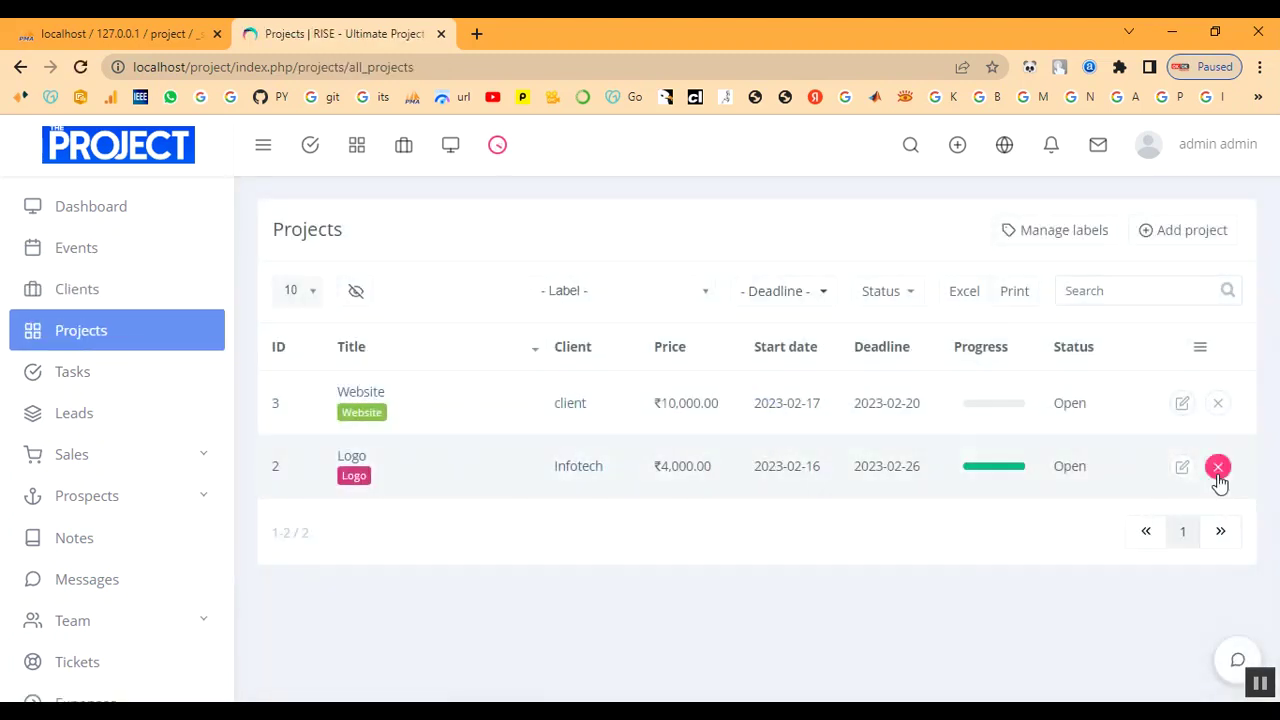
scroll(100, 460, down, 2)
scroll(105, 450, up, 2)
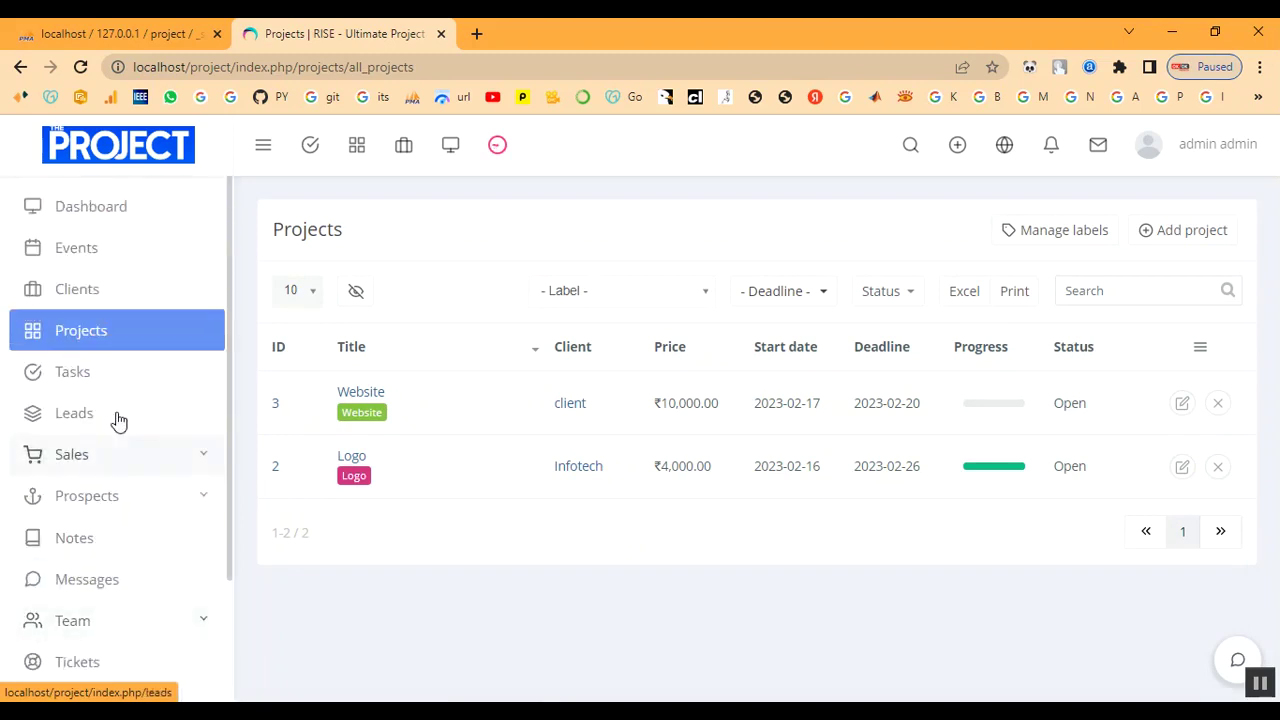
click(110, 206)
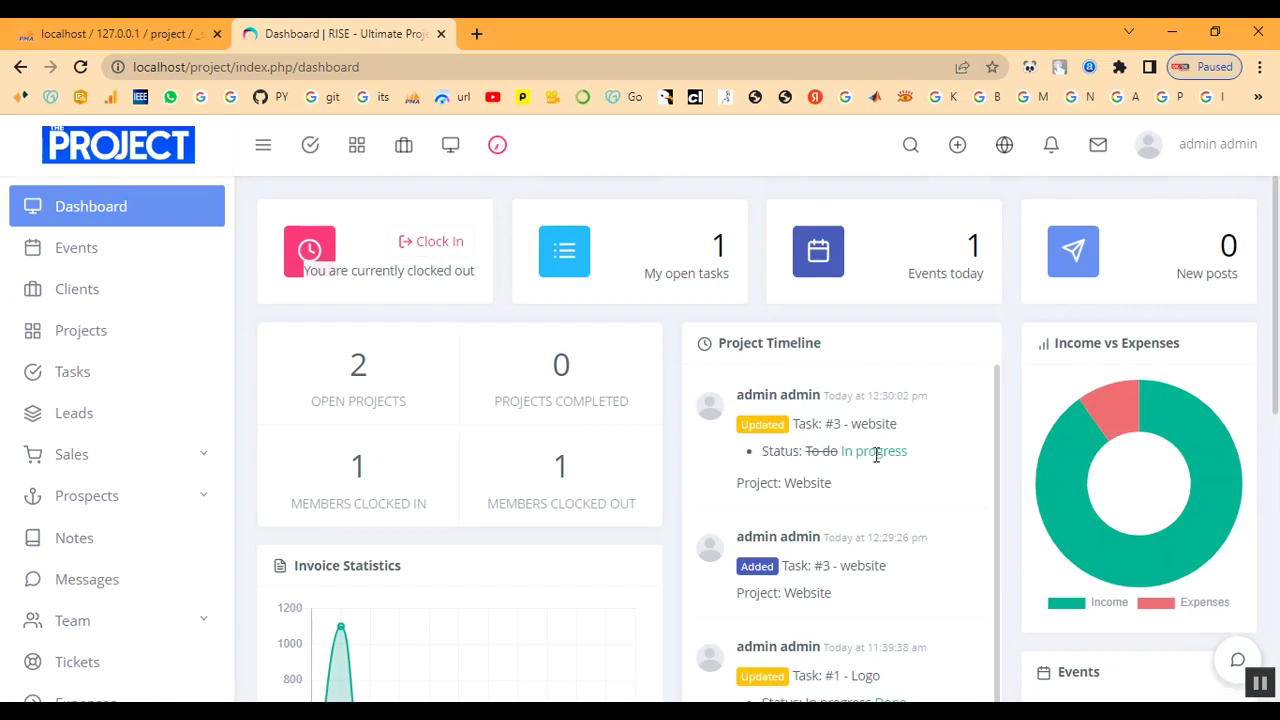
click(808, 484)
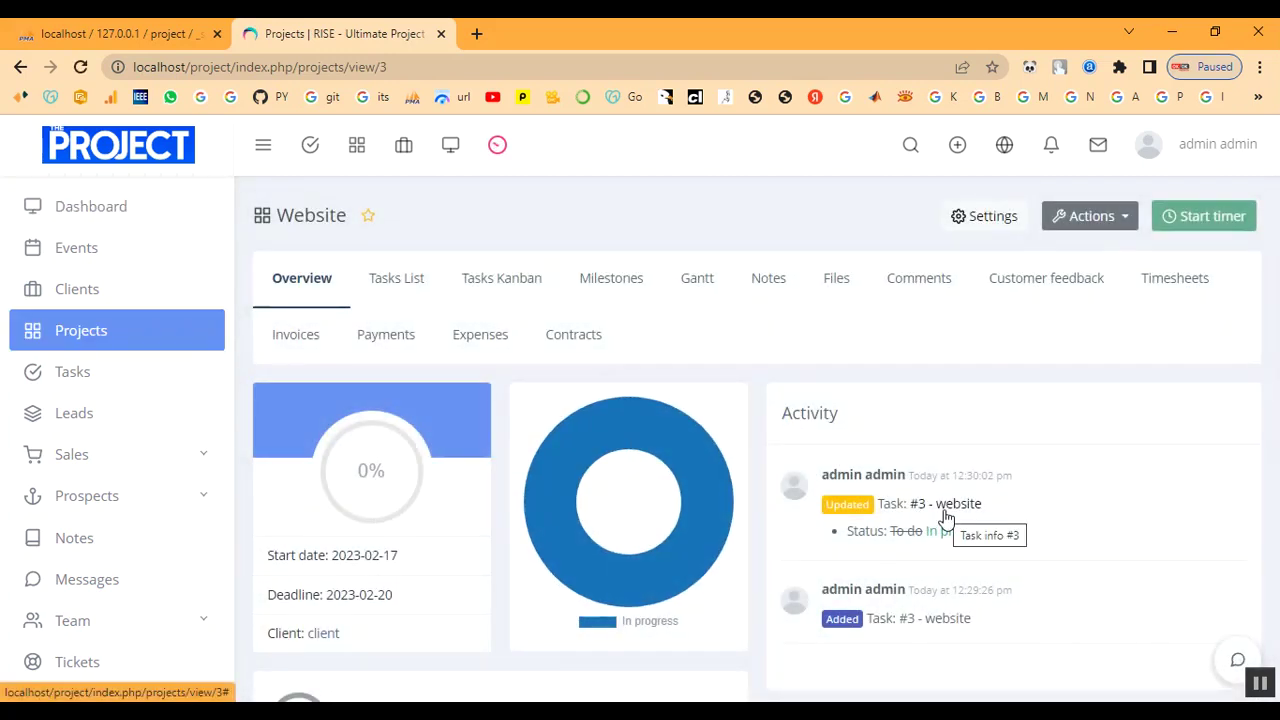
Browse the Website project's Timesheets, Tasks List and Tasks Kanban tabs without logging time.
click(1172, 278)
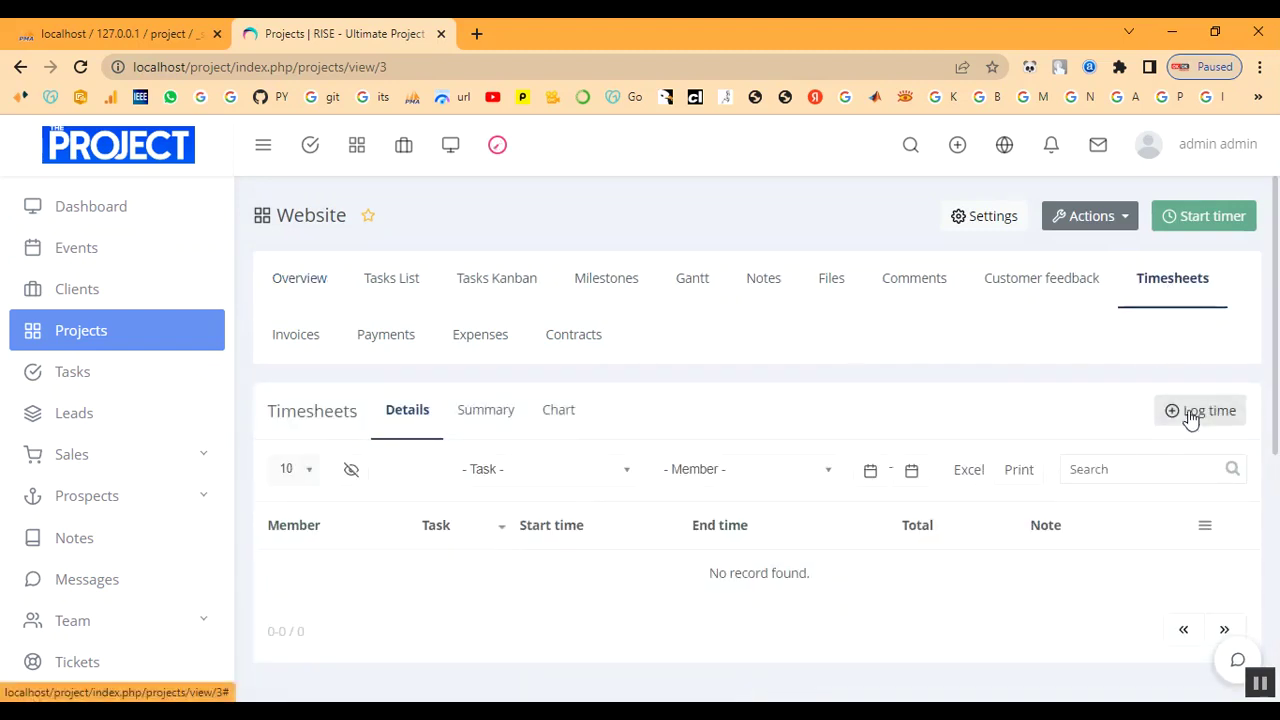
click(1192, 411)
click(974, 166)
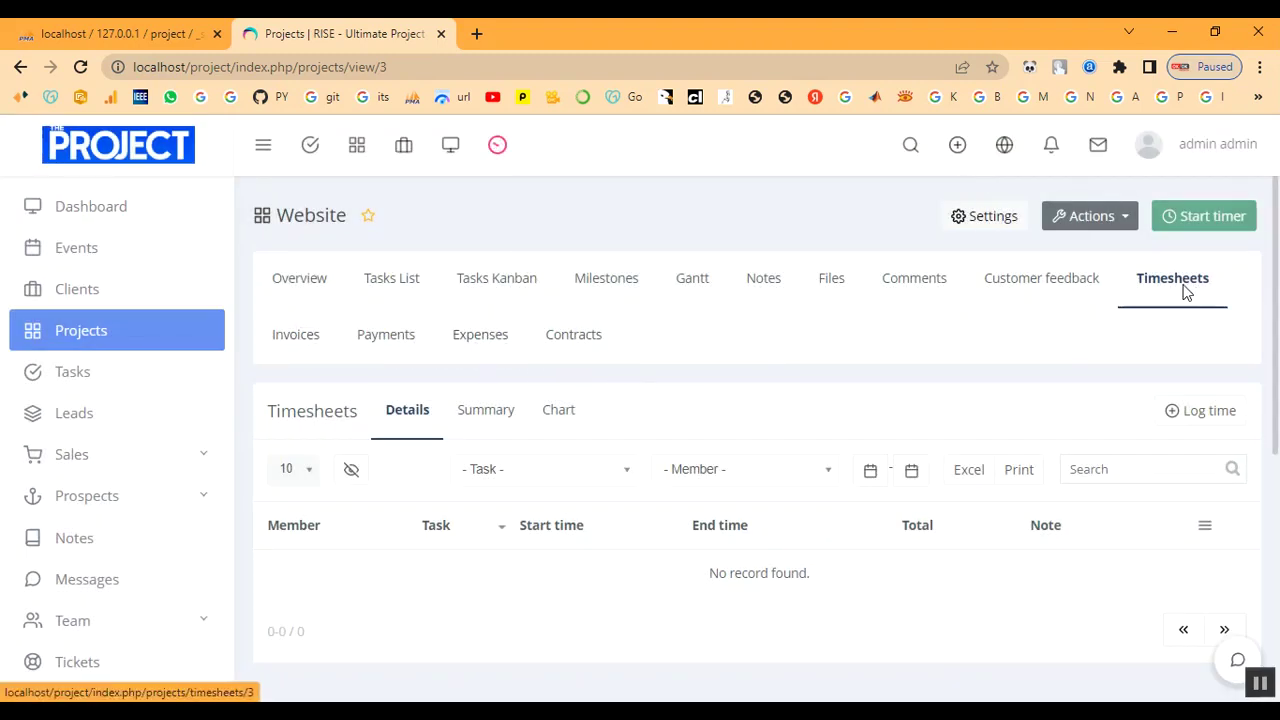
click(391, 280)
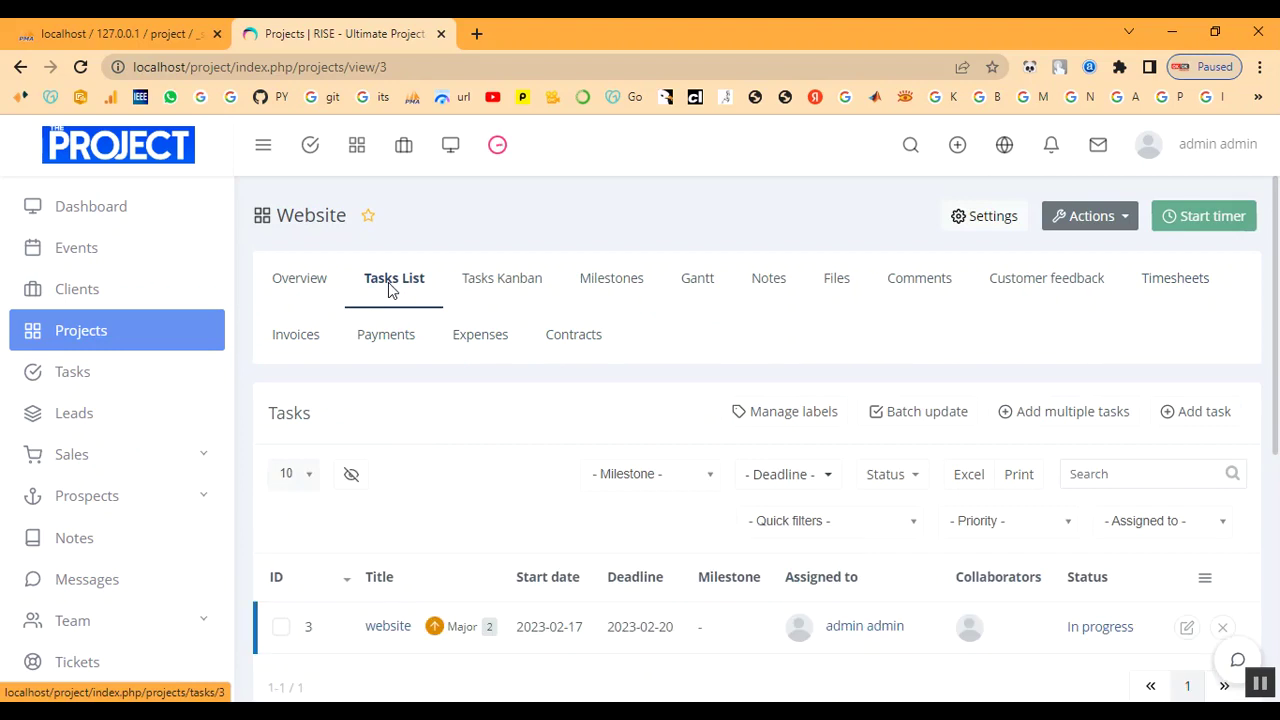
scroll(625, 563, down, 1)
click(480, 243)
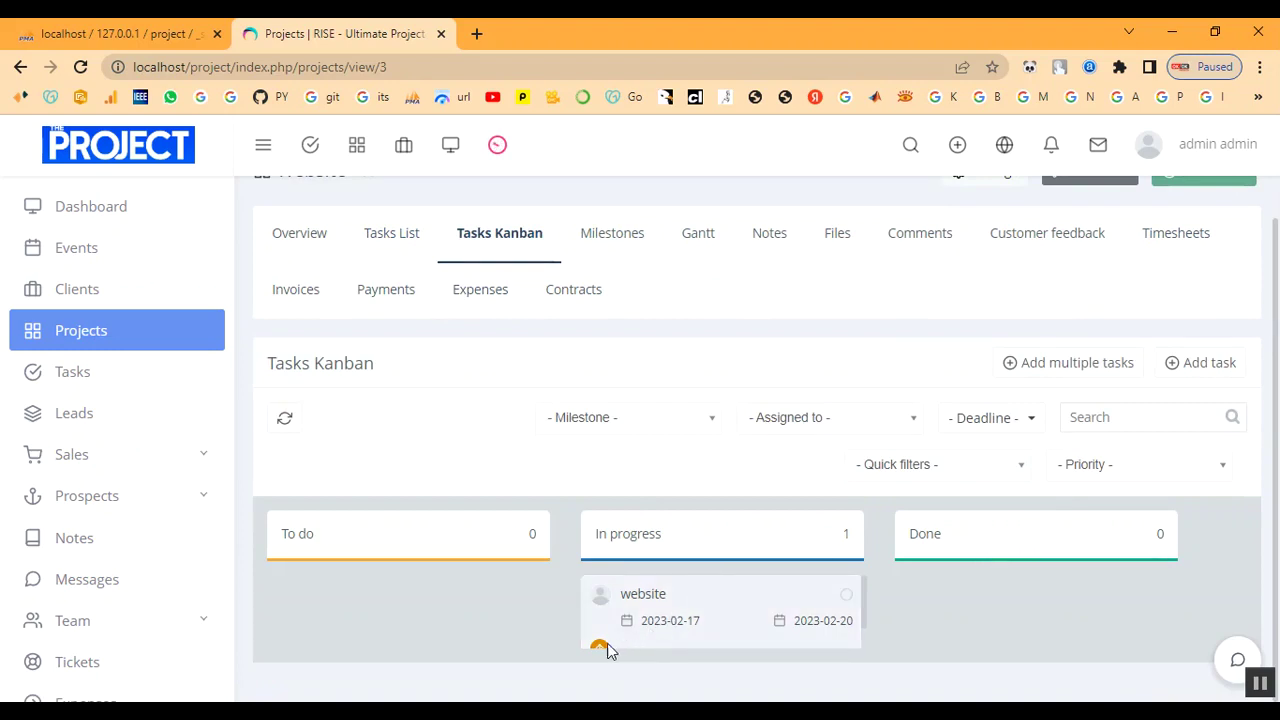
Look through the Milestones, Gantt and Files tabs, ending on the empty Notes tab.
click(626, 243)
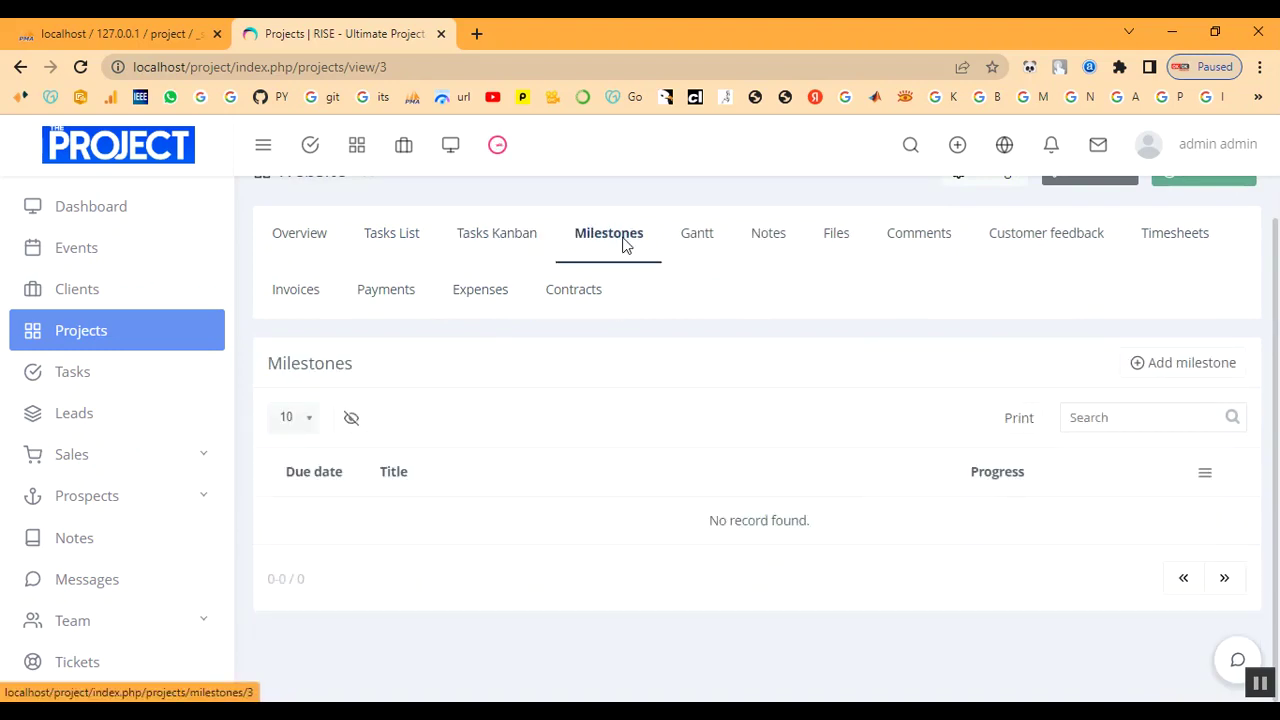
click(686, 239)
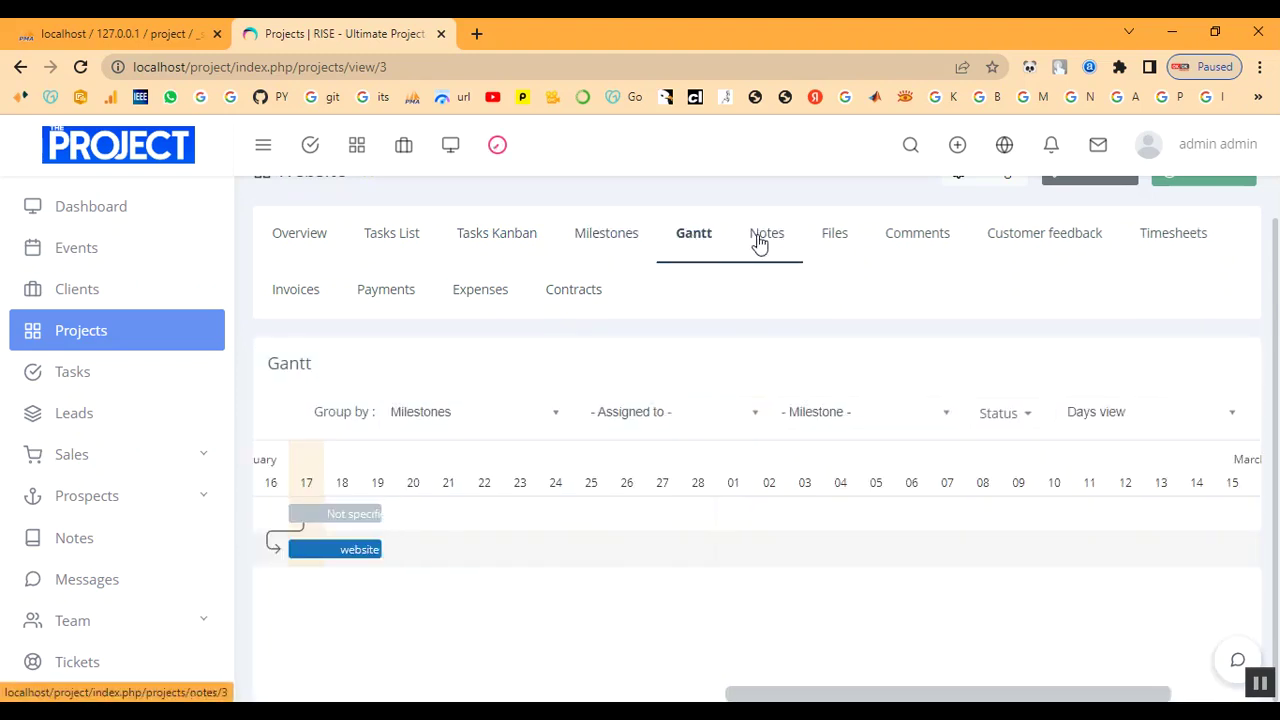
click(760, 242)
click(676, 249)
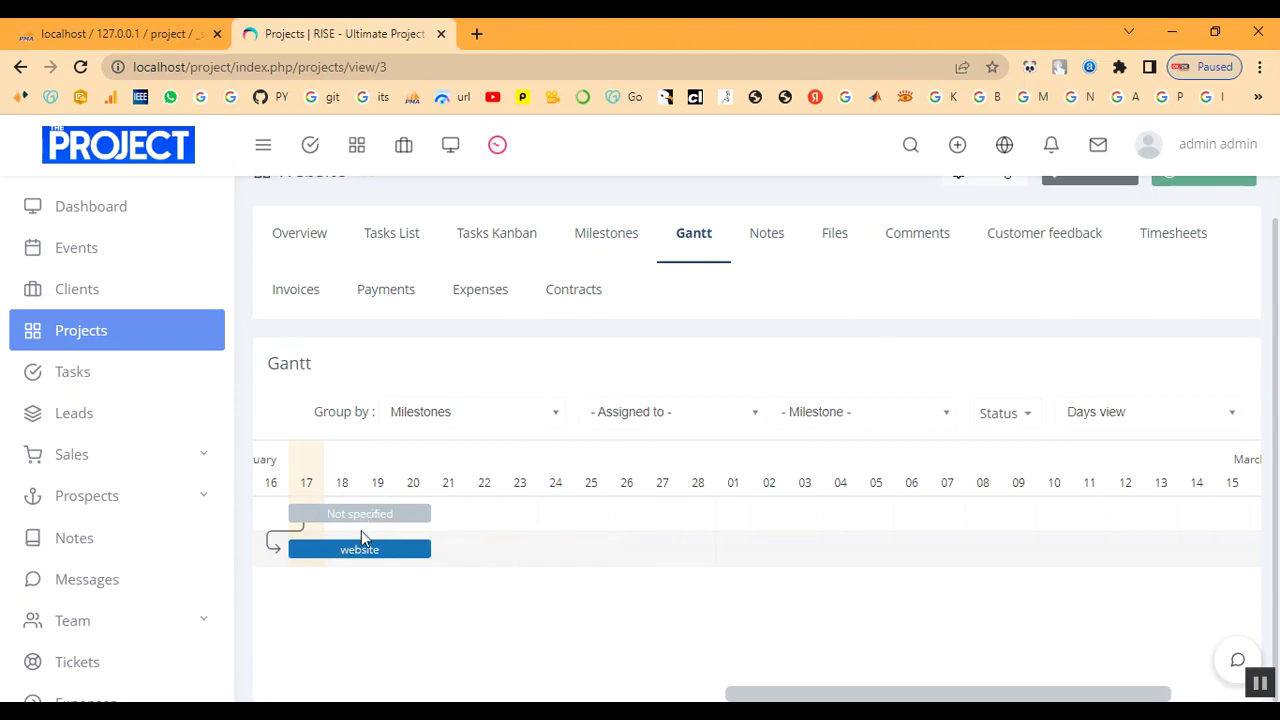
click(768, 238)
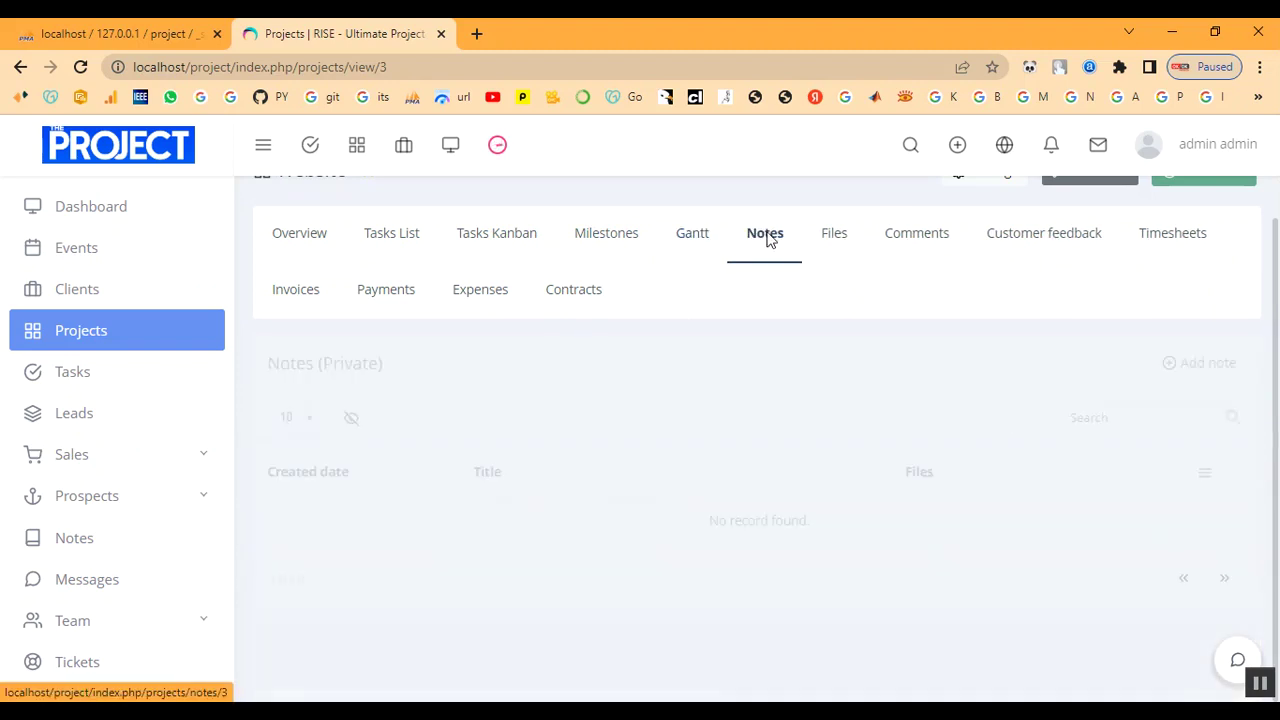
click(843, 248)
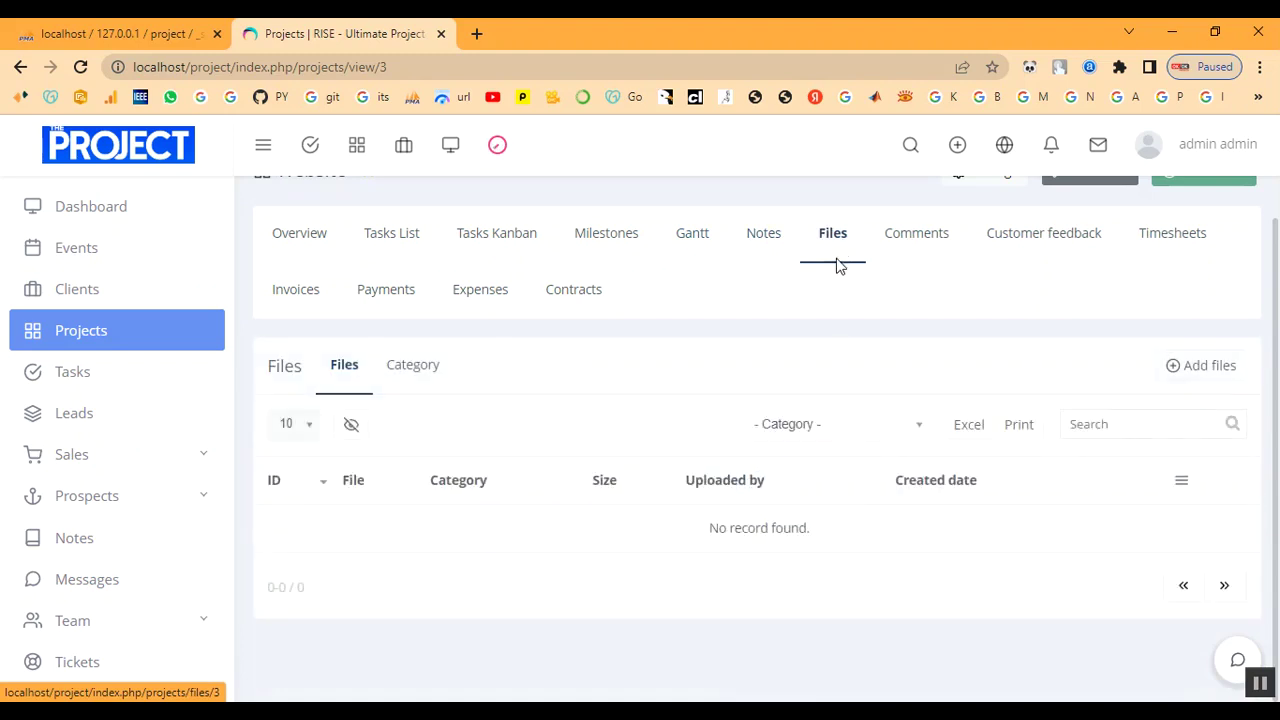
click(764, 240)
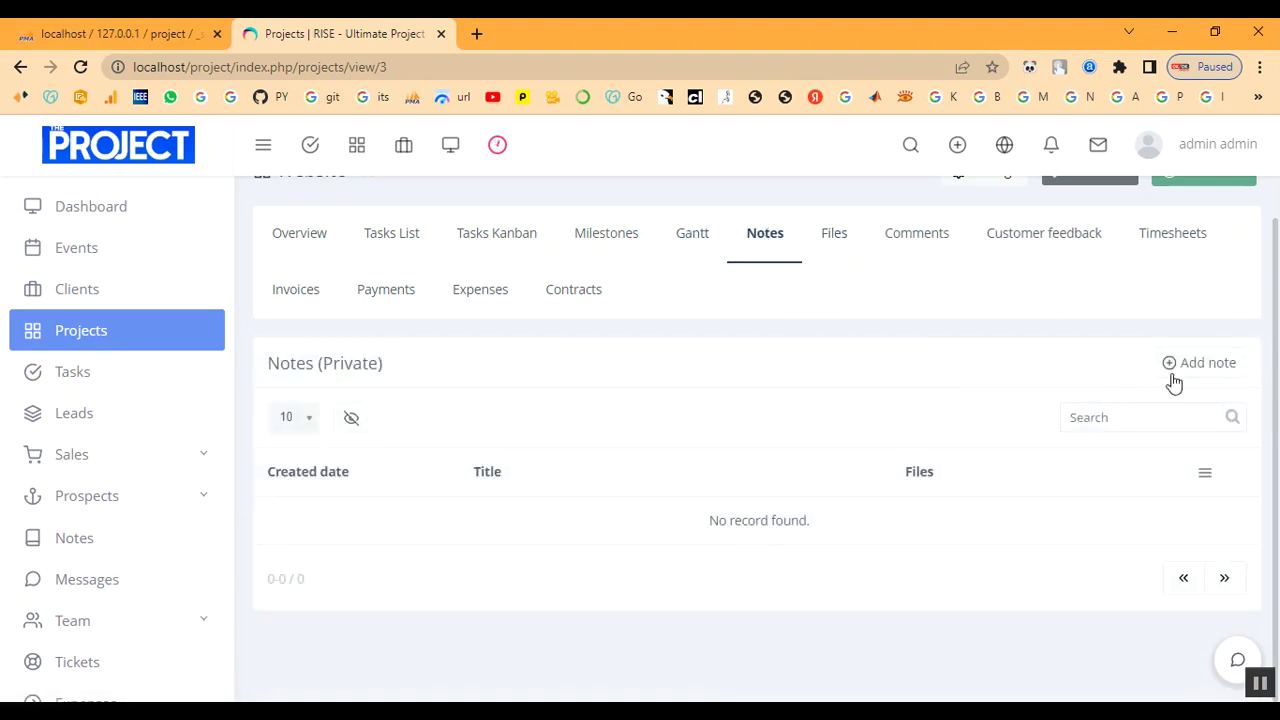
Save a private note titled 'To do' with description 'notes' and the start label.
click(1196, 366)
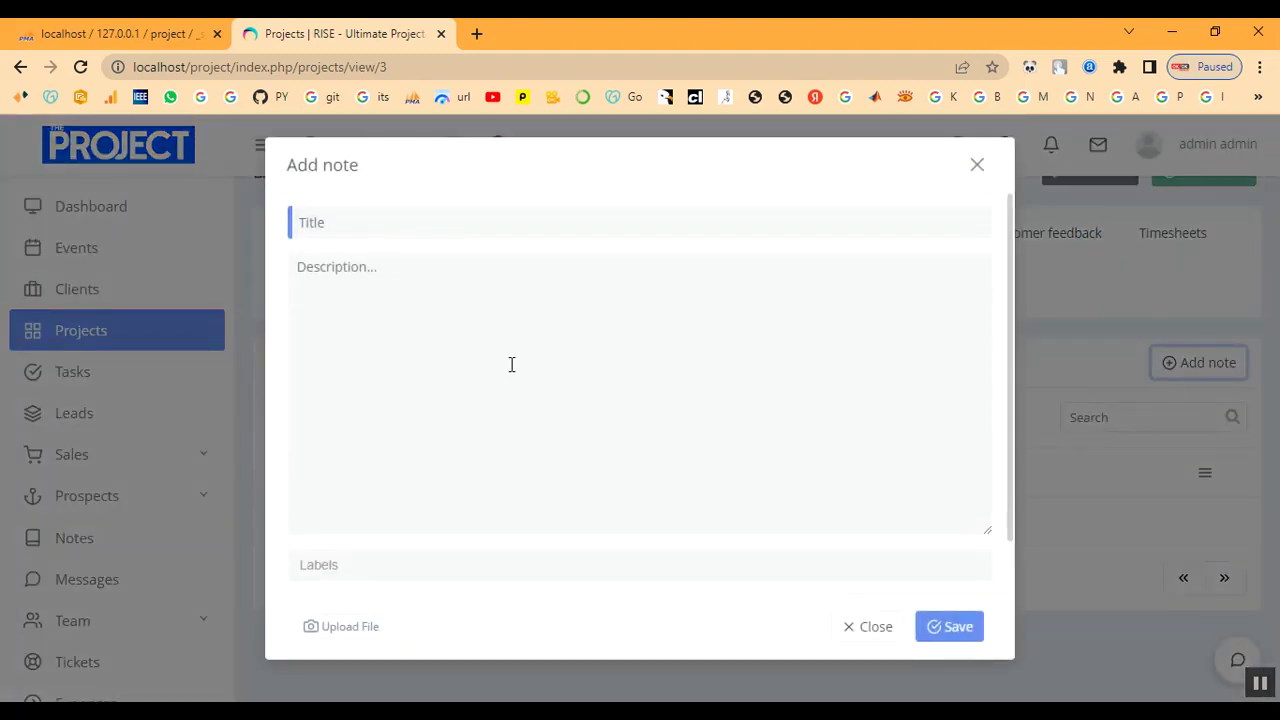
click(394, 224)
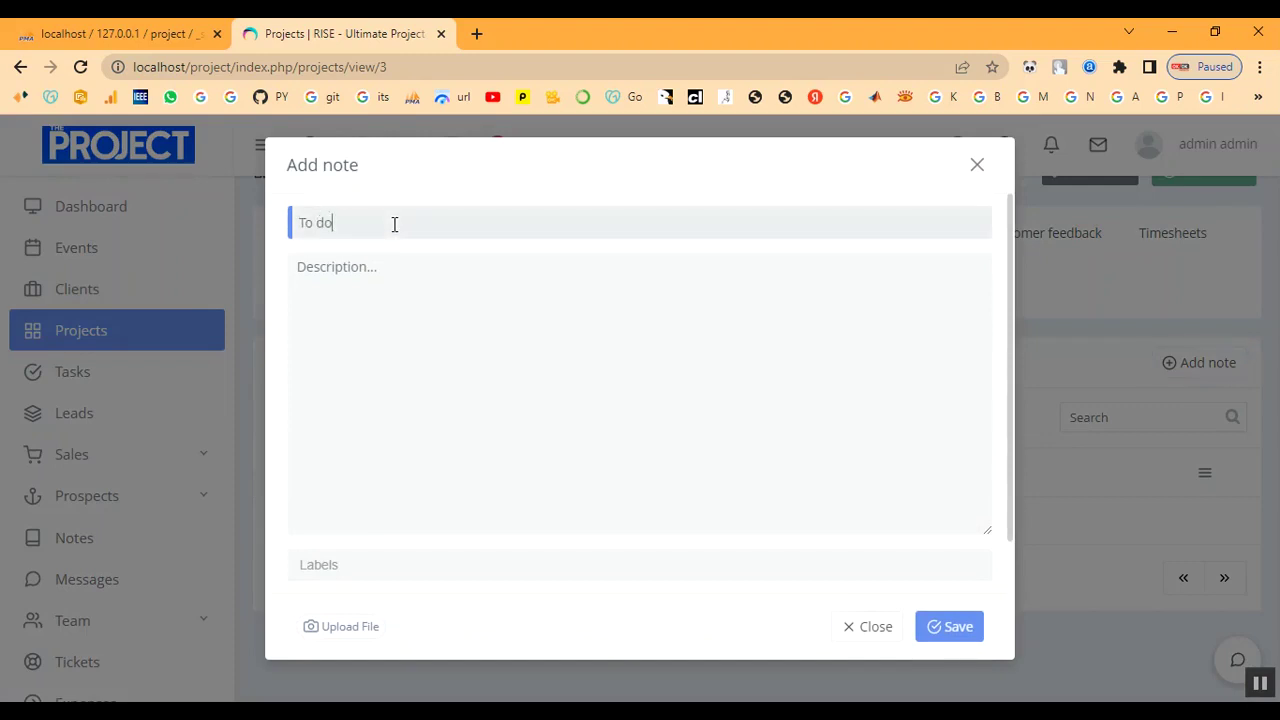
text(notes)
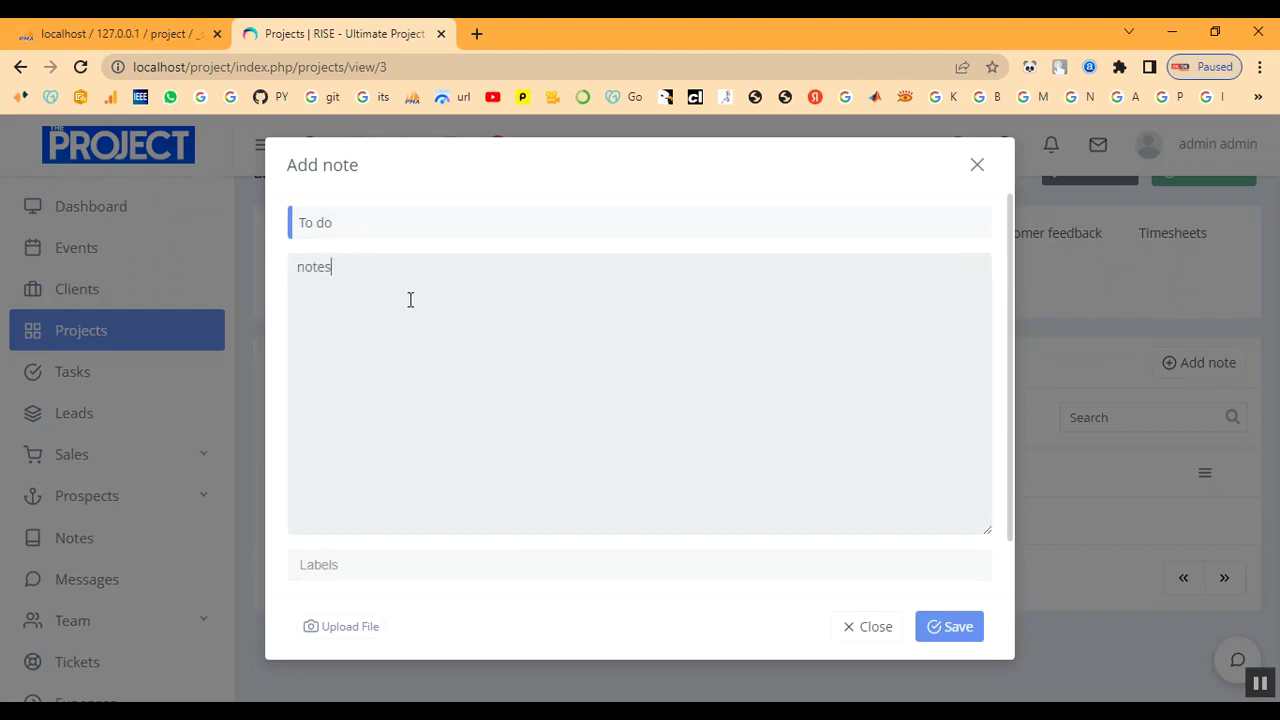
click(773, 576)
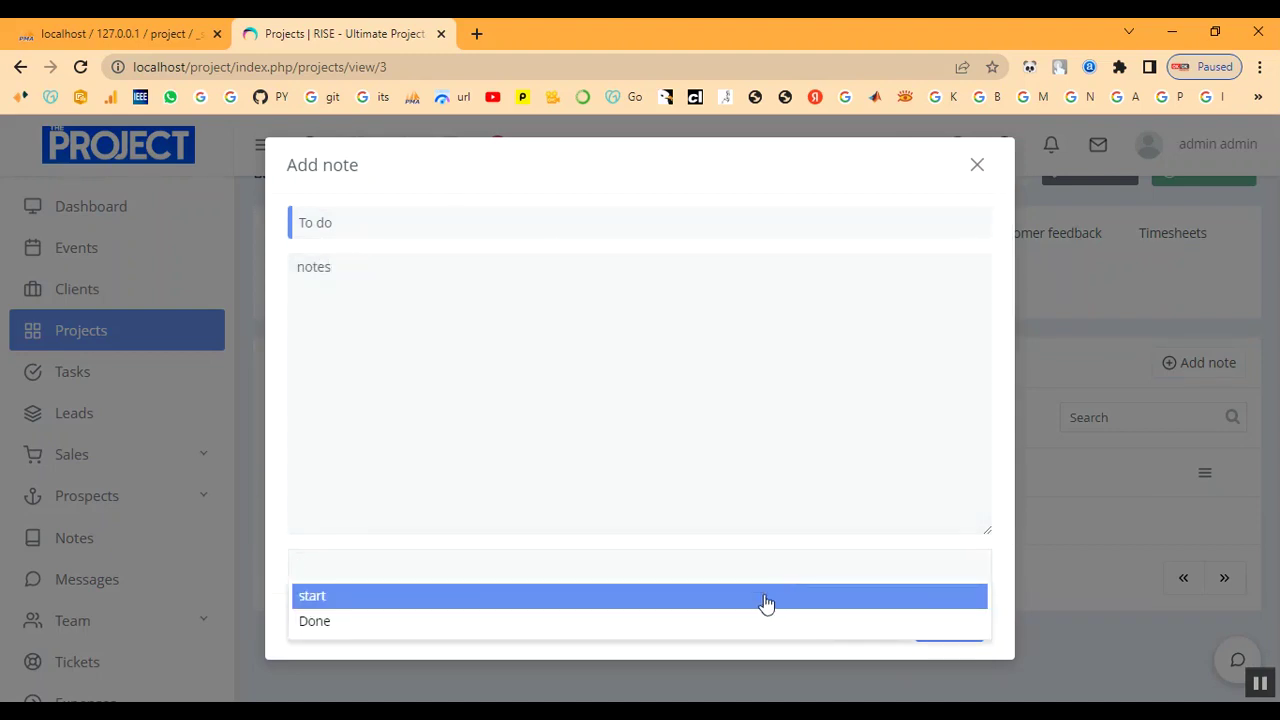
click(763, 604)
click(968, 630)
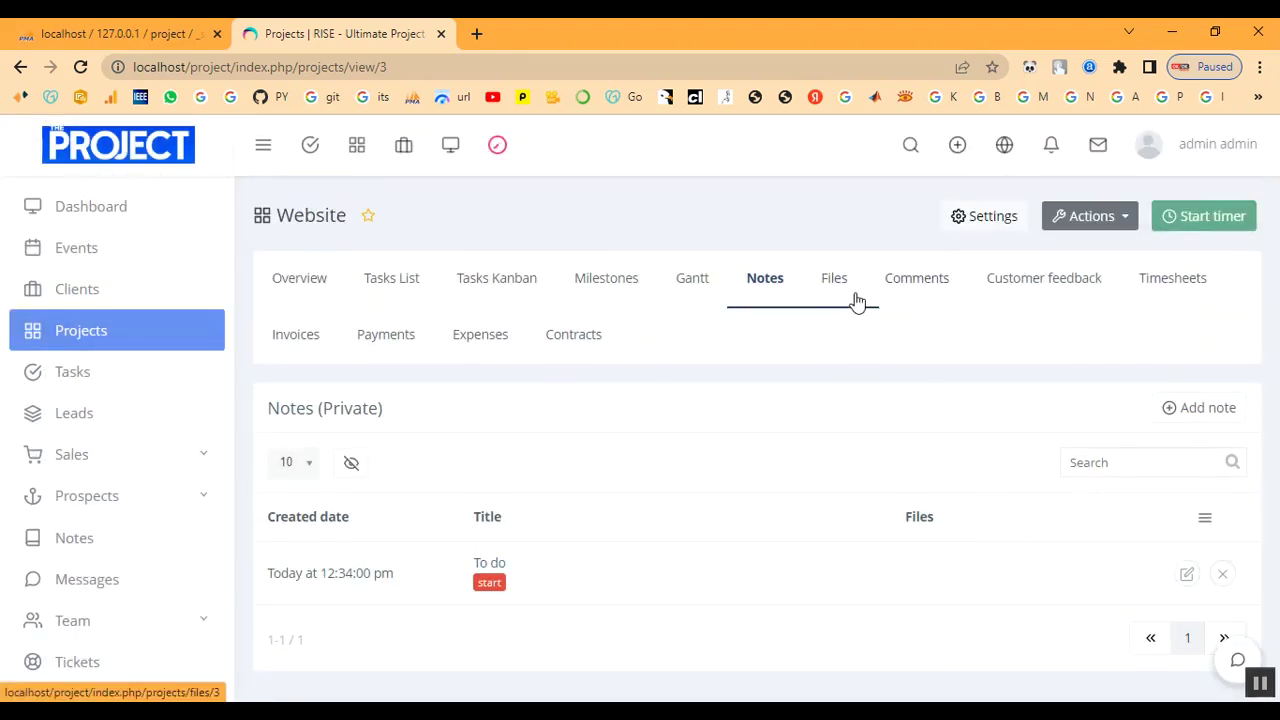
click(851, 296)
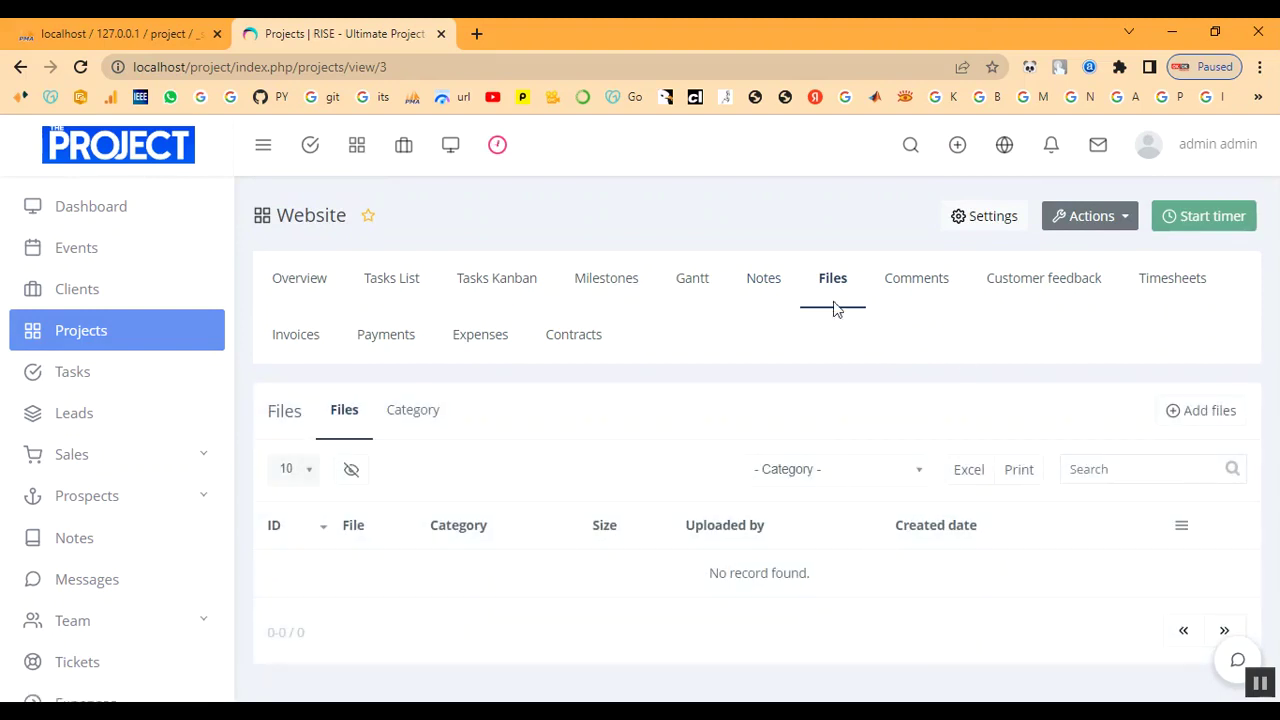
Browse the project's Comments, Customer feedback, Timesheets and empty Invoices tabs.
click(937, 297)
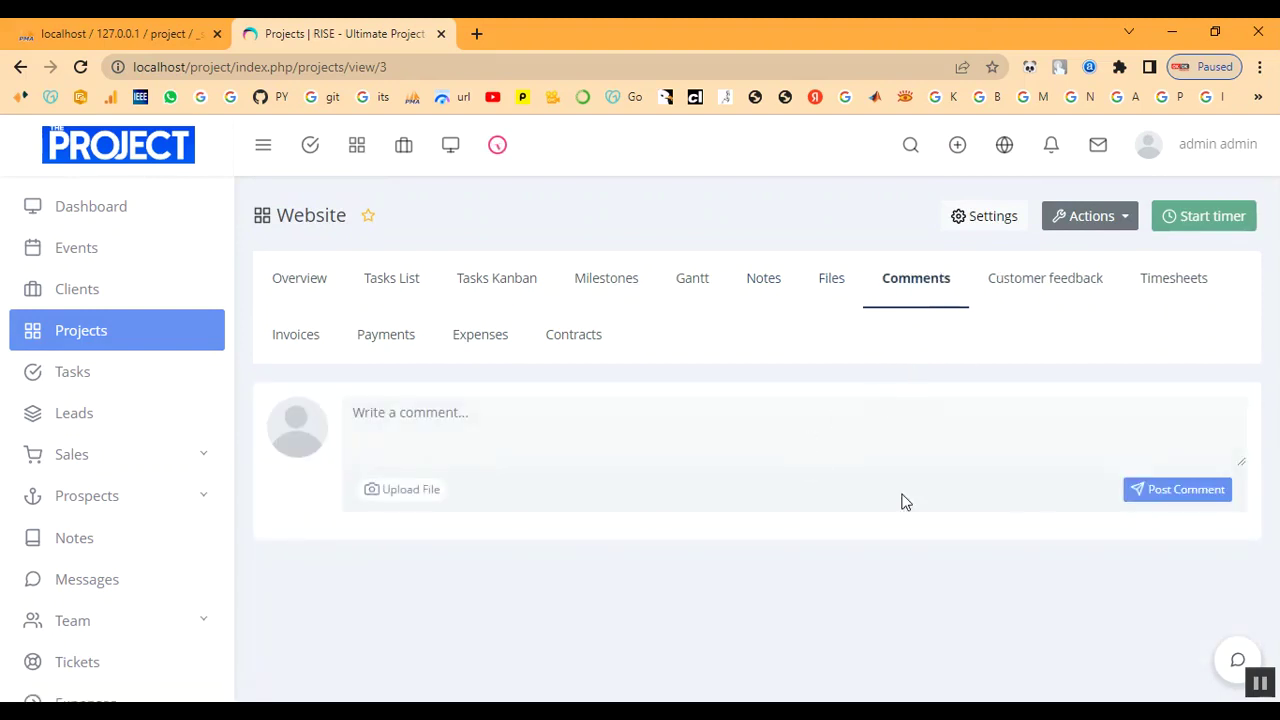
click(1062, 290)
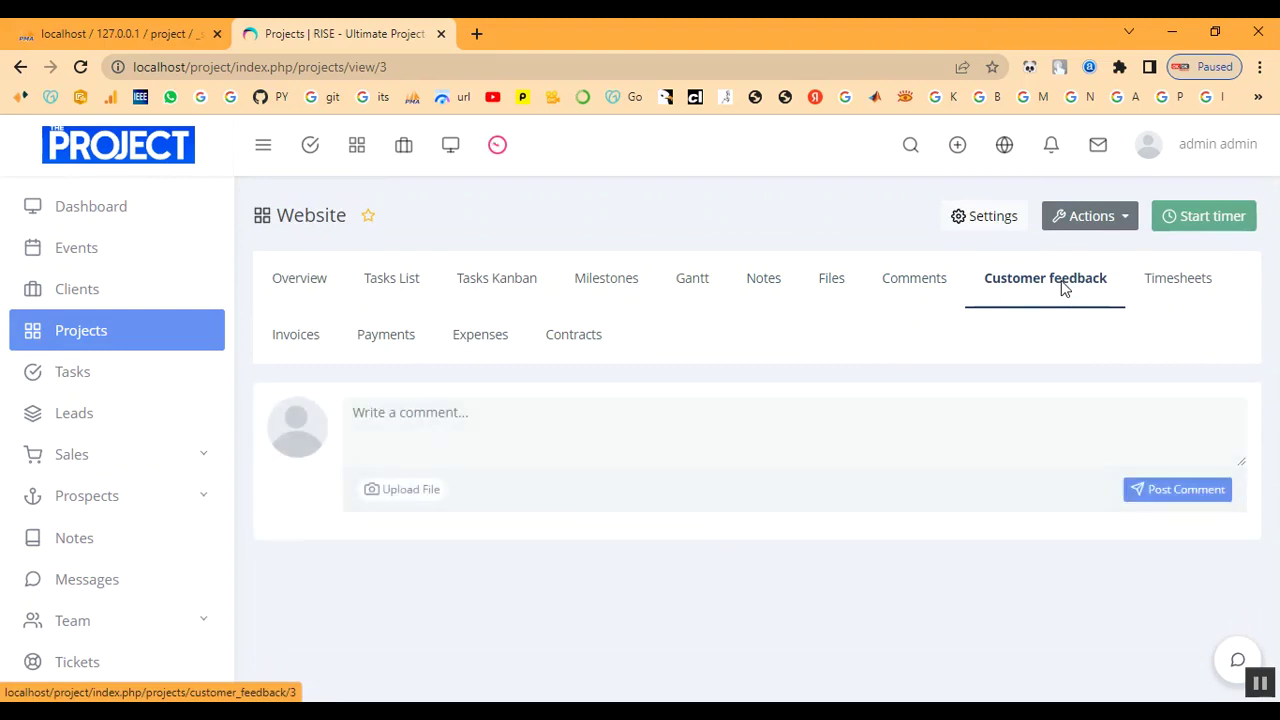
click(1183, 285)
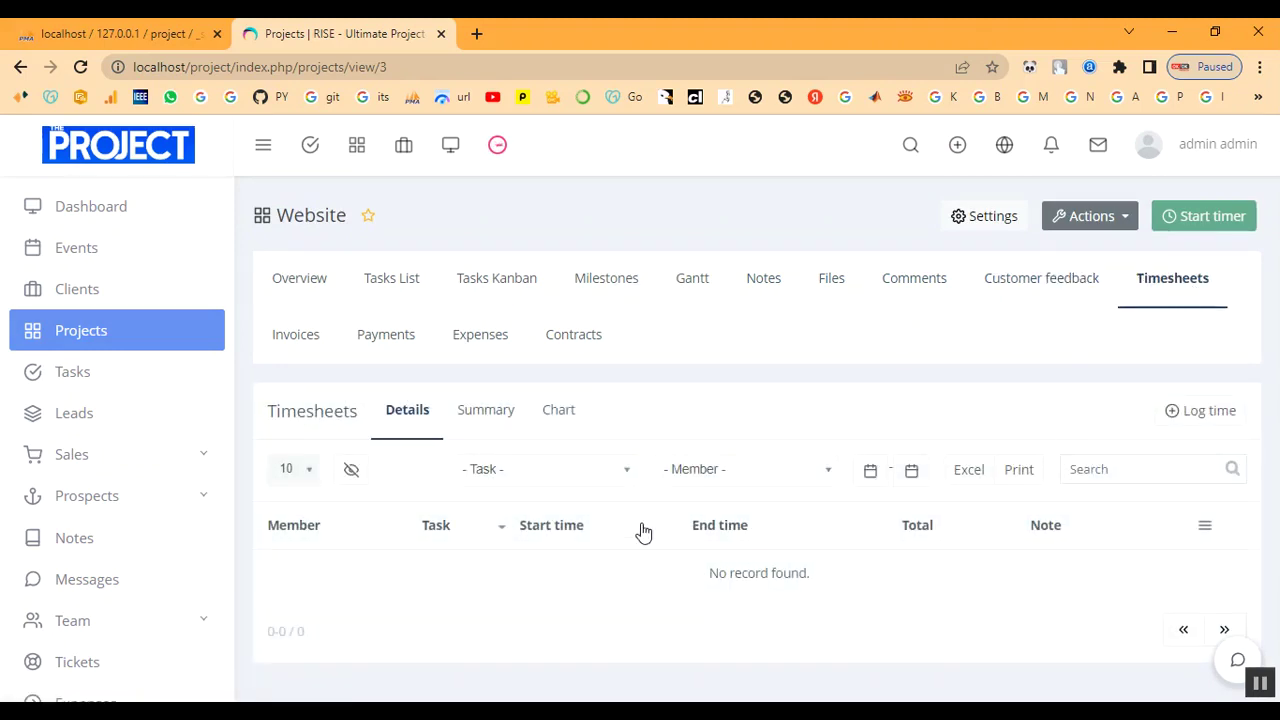
click(293, 342)
Return to the Timesheets tab and show the project status options in the Actions dropdown.
click(1074, 217)
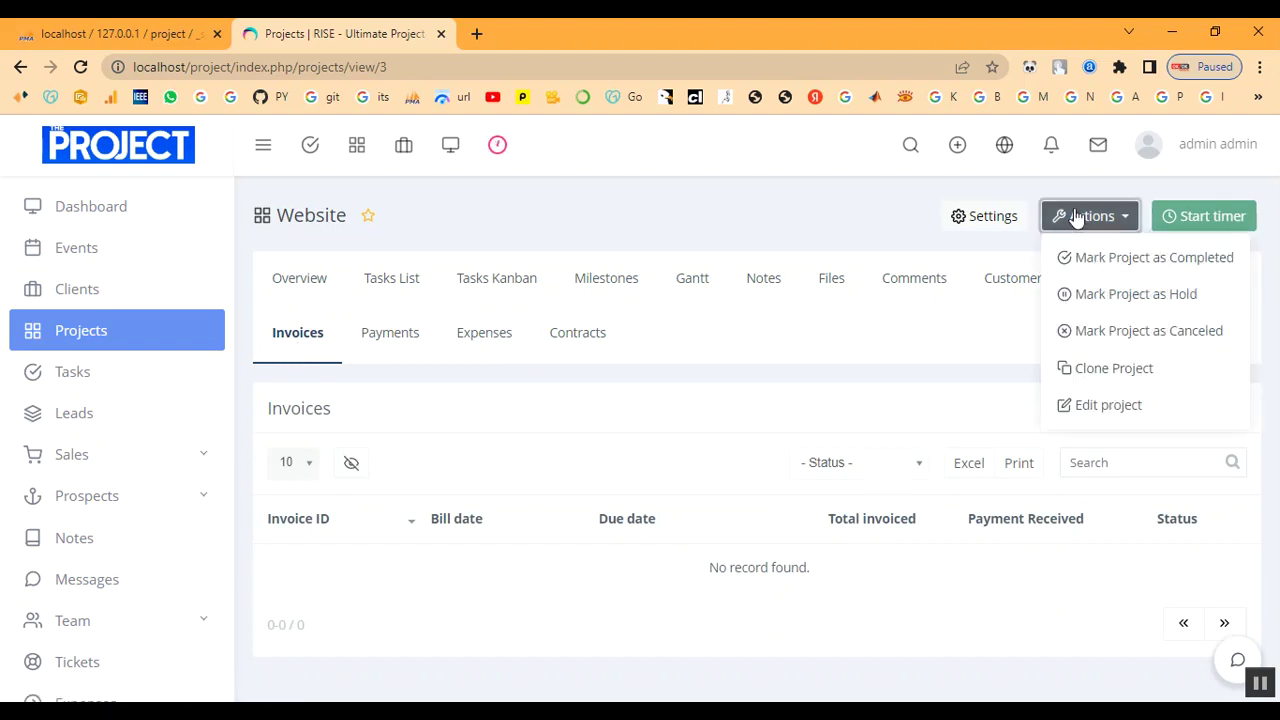
click(1186, 222)
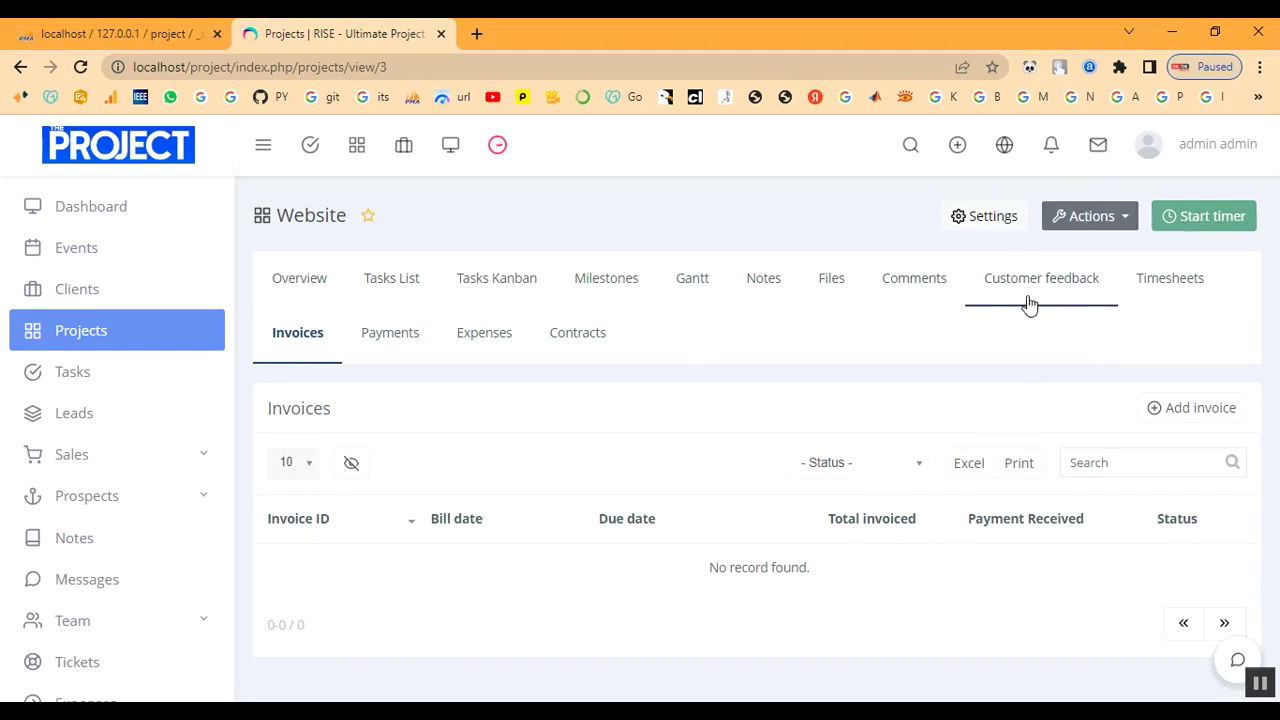
click(1160, 285)
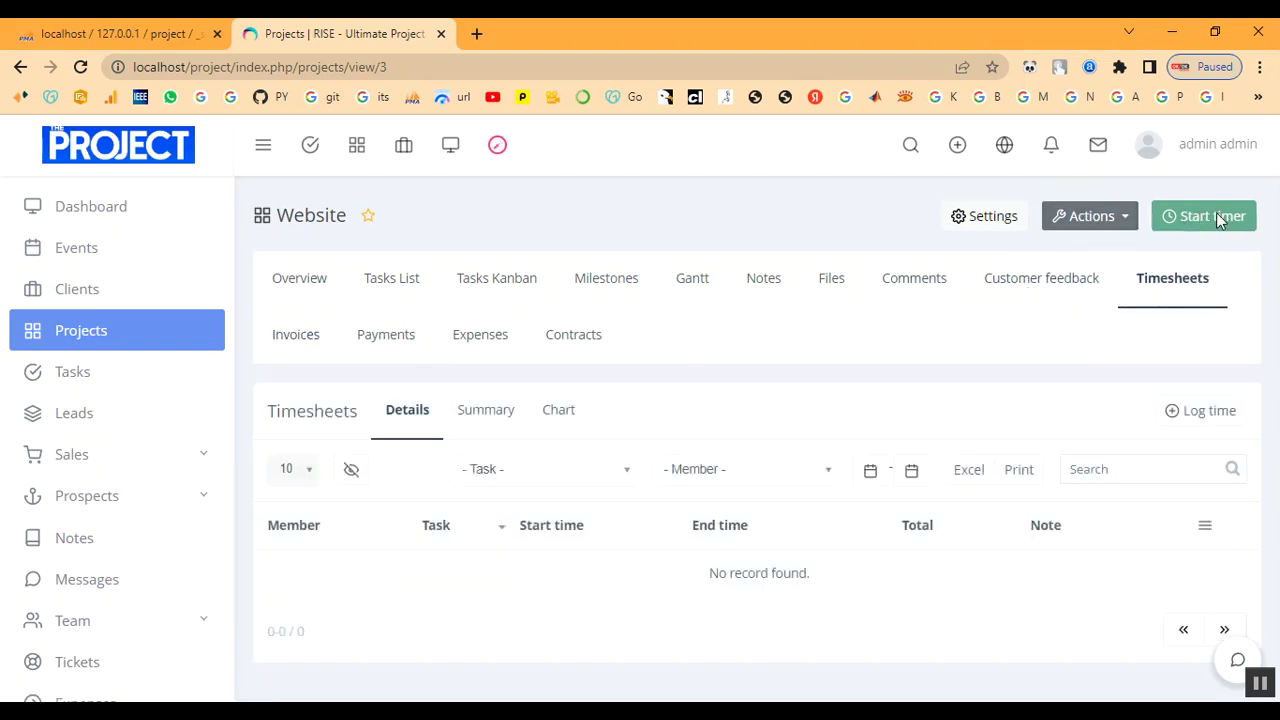
click(1096, 226)
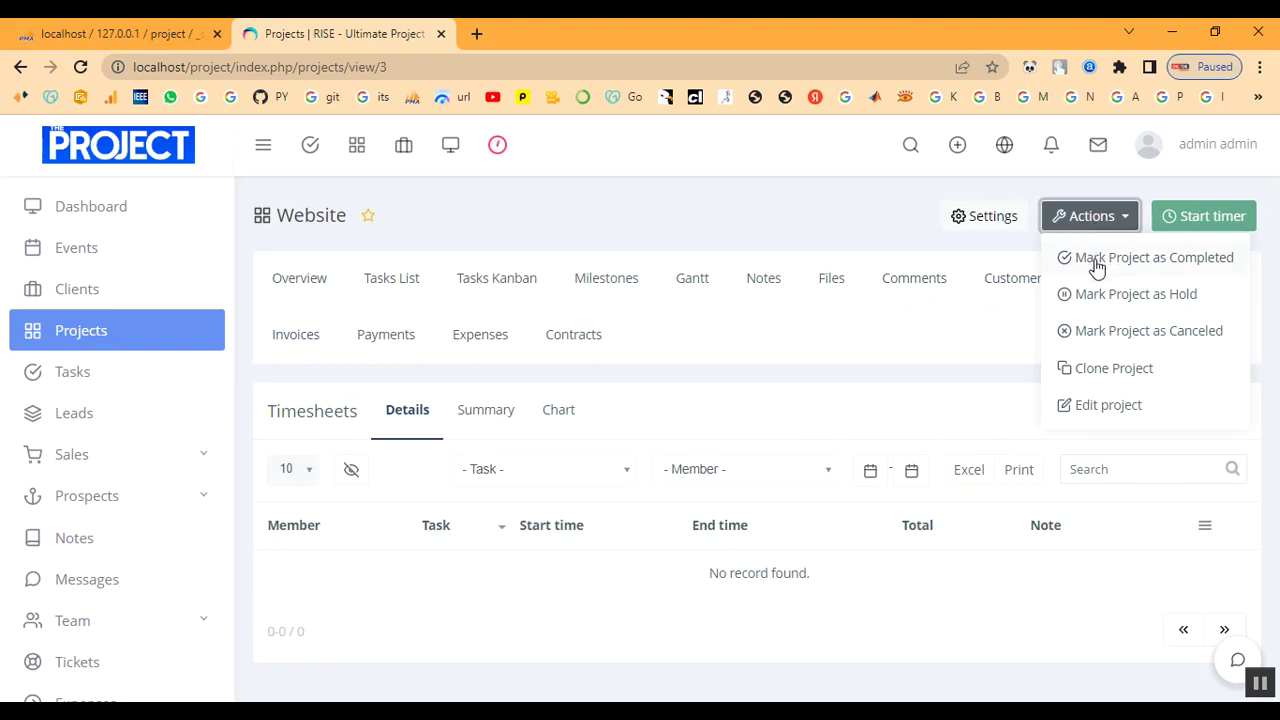
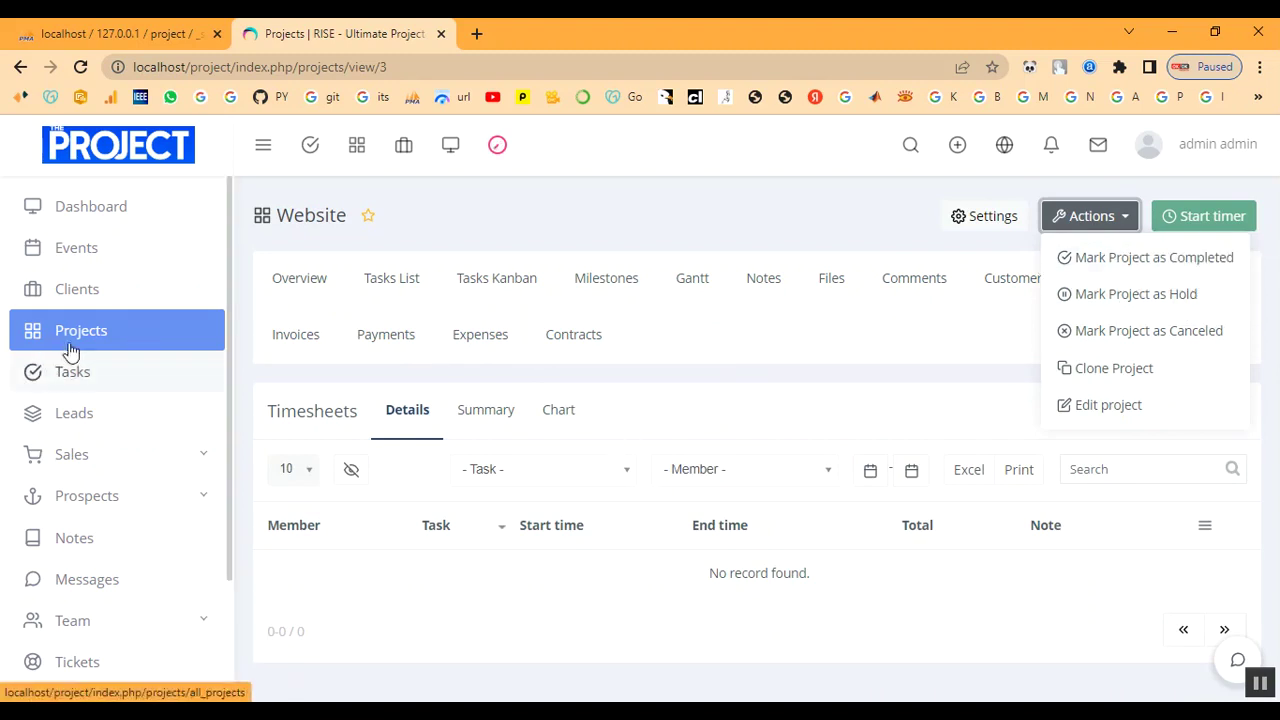
Browse the Website project's expenses and invoices, then return to its timesheets.
click(484, 352)
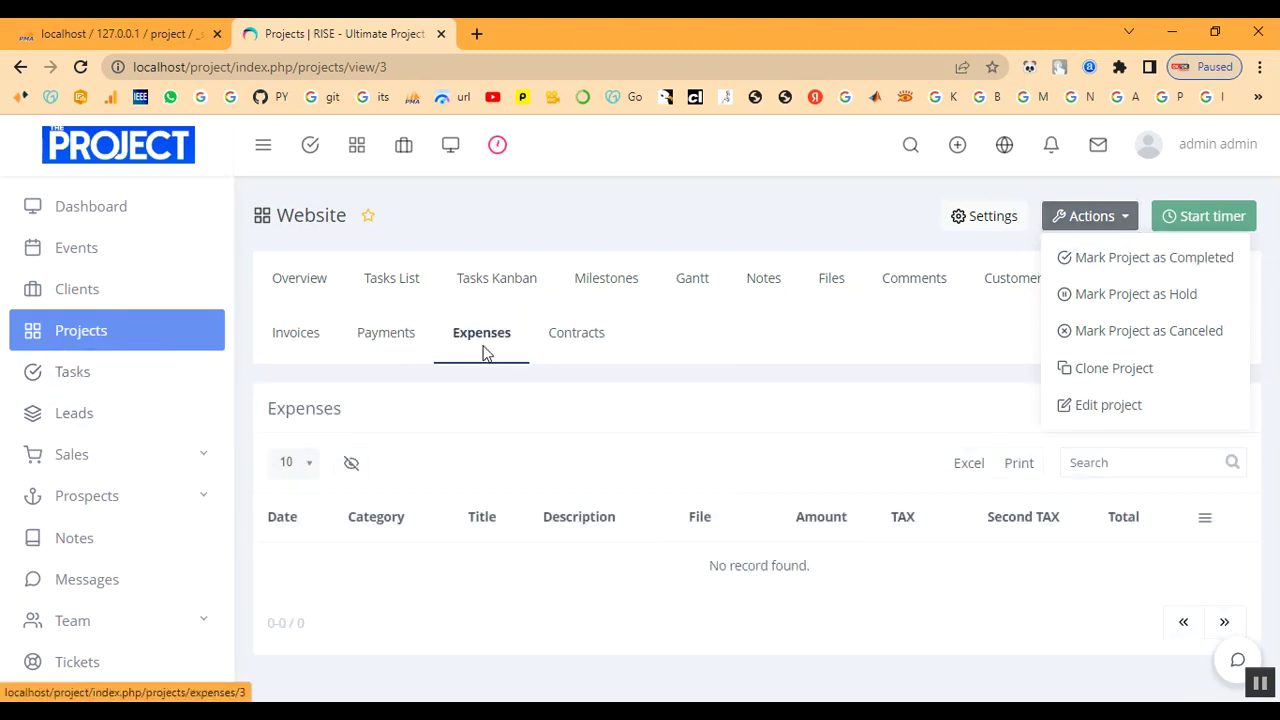
click(866, 383)
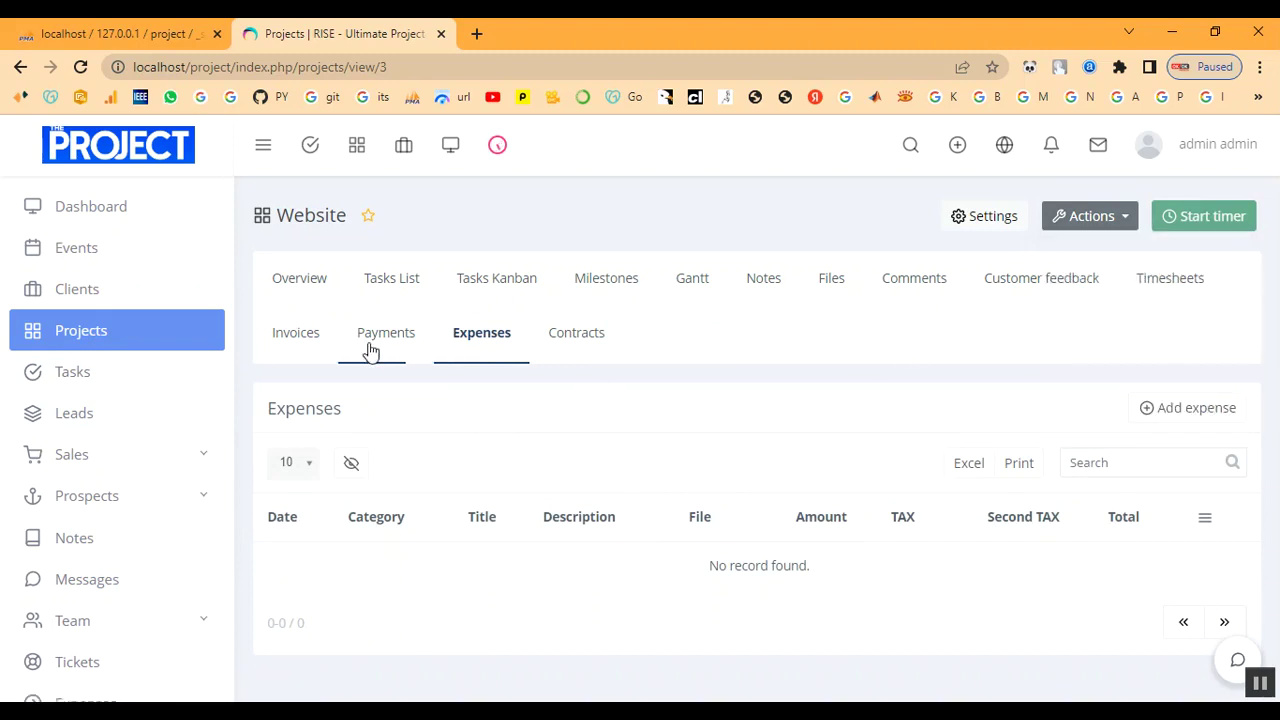
click(303, 343)
click(1178, 292)
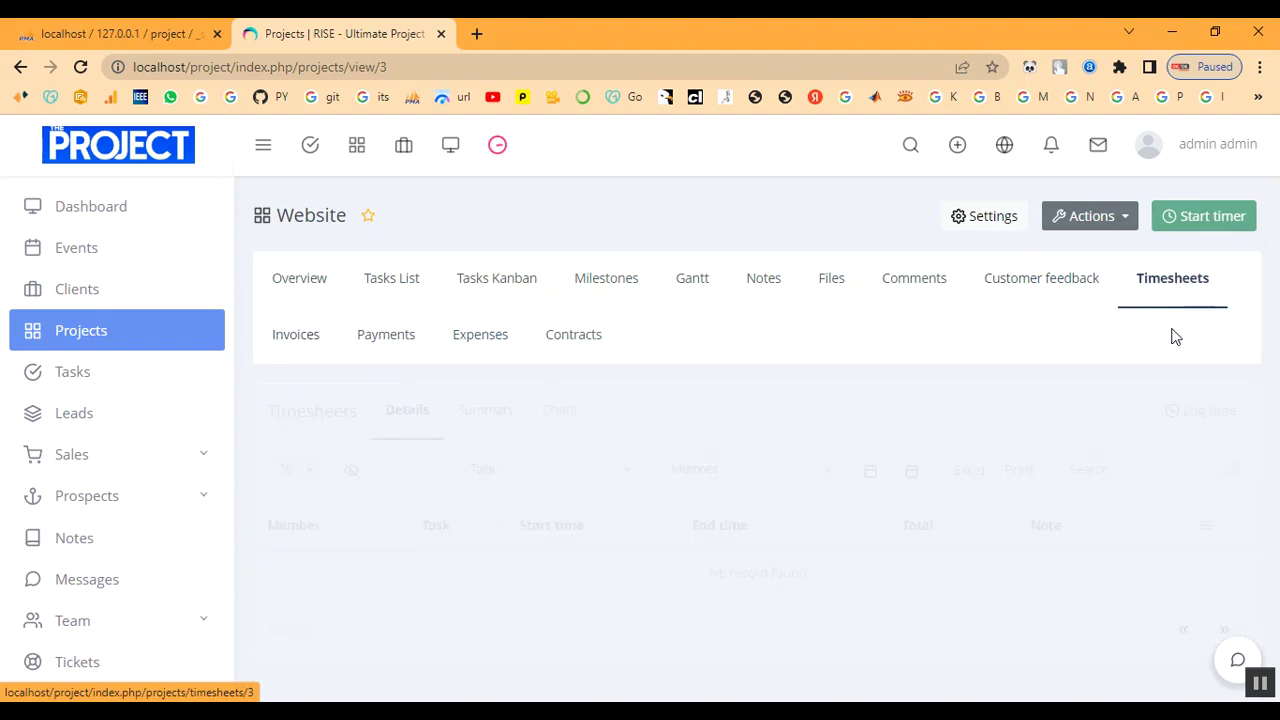
Start a time log dated 2023-02-17, from 2:00 PM to 7:00 AM.
click(1183, 412)
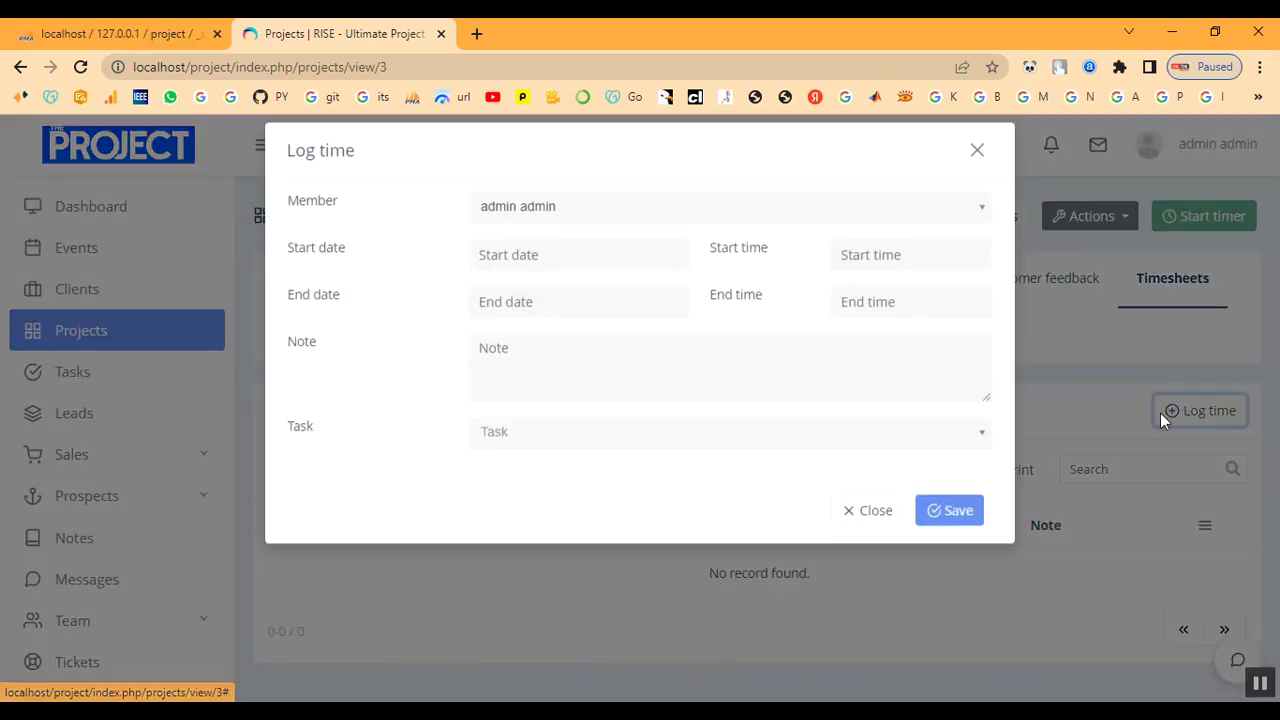
click(550, 269)
click(627, 425)
click(889, 271)
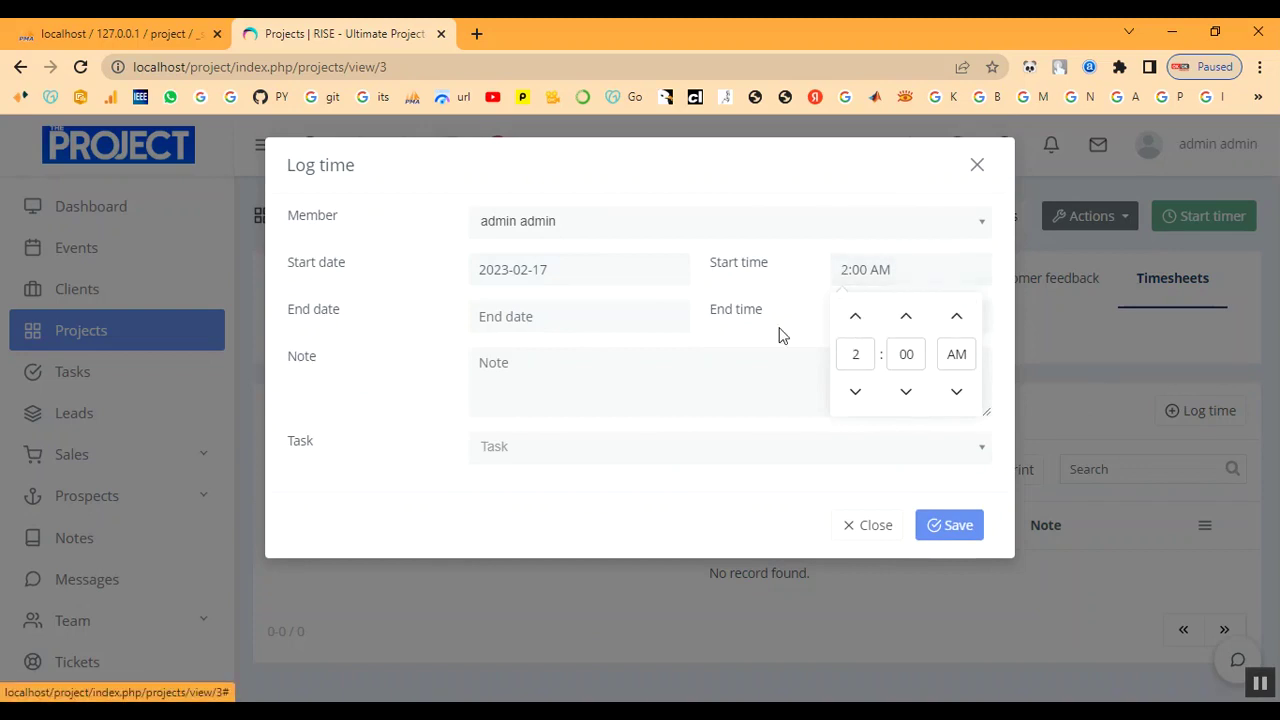
click(955, 318)
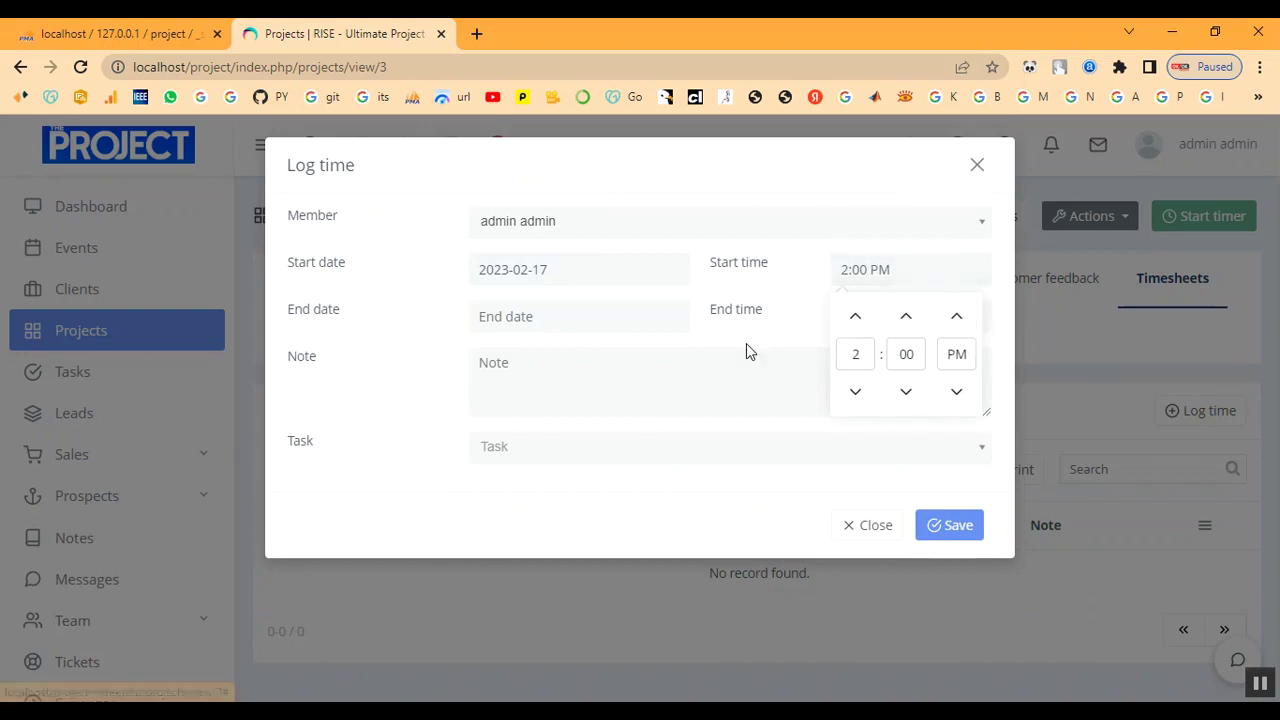
click(586, 318)
click(627, 470)
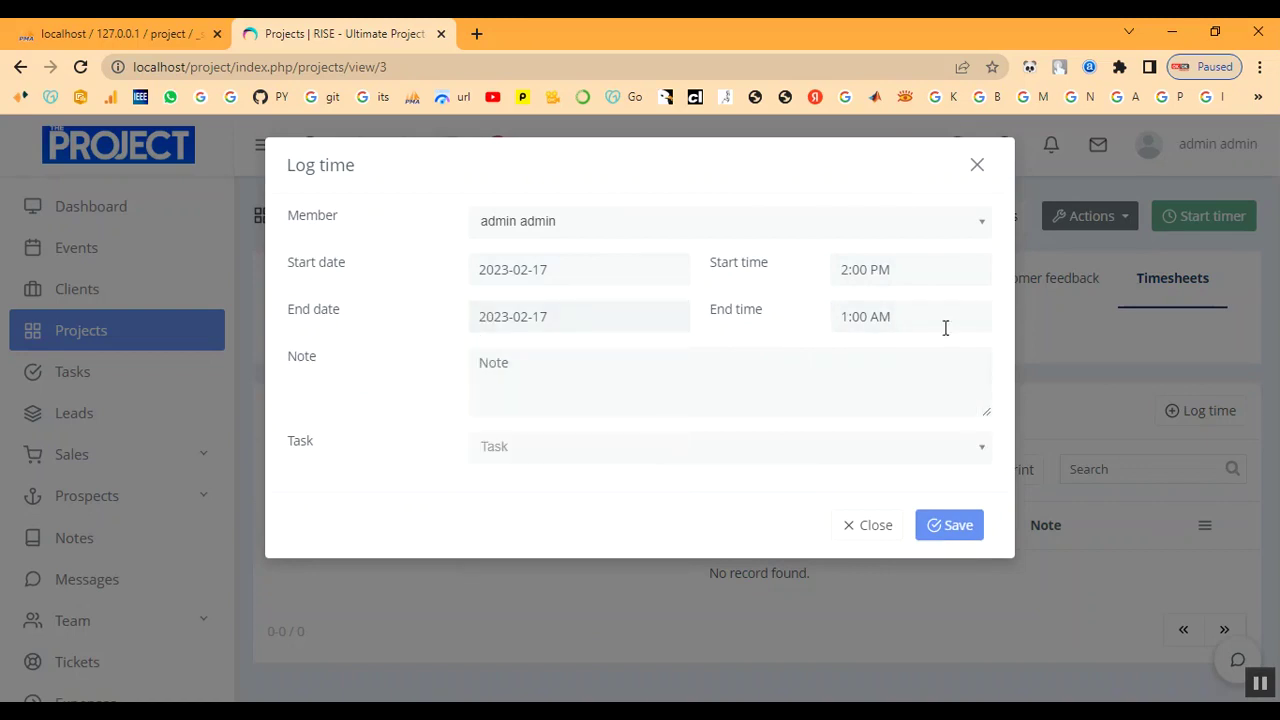
click(952, 325)
double_click(855, 366)
double_click(855, 368)
click(855, 440)
Add the note 'note', link the entry to task 3-website, and save it.
click(687, 372)
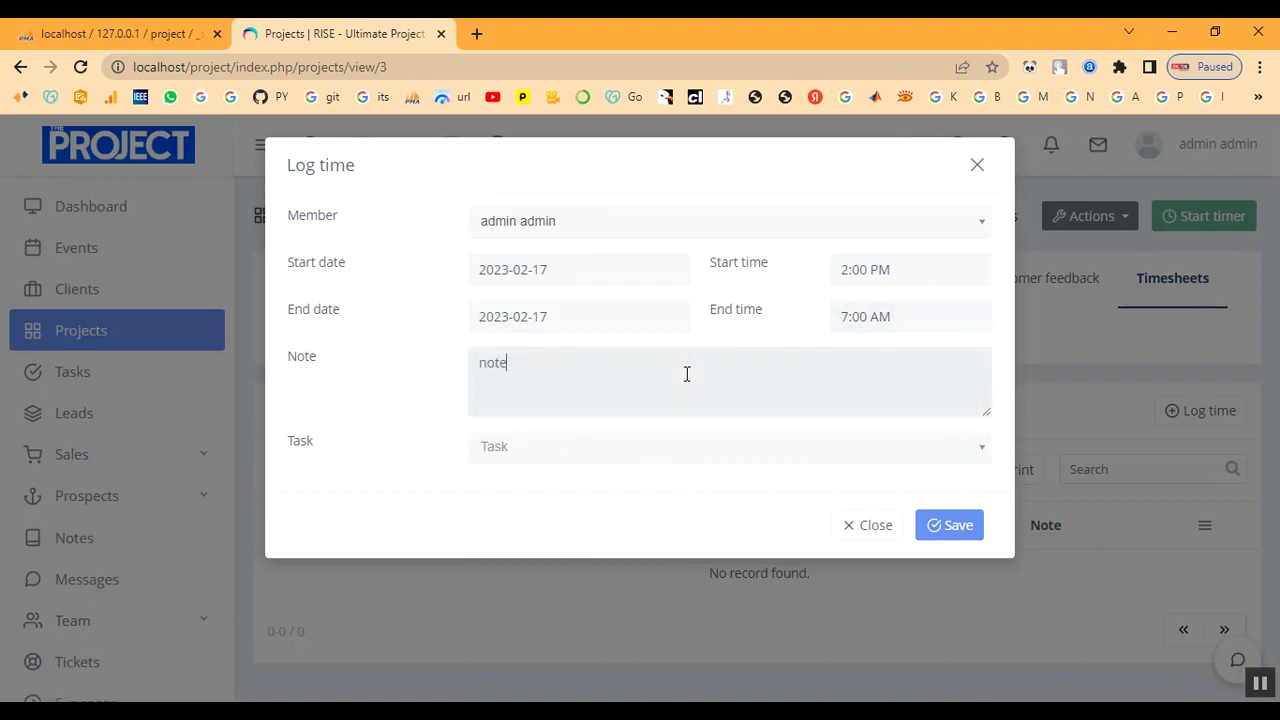
click(680, 449)
click(665, 536)
click(592, 454)
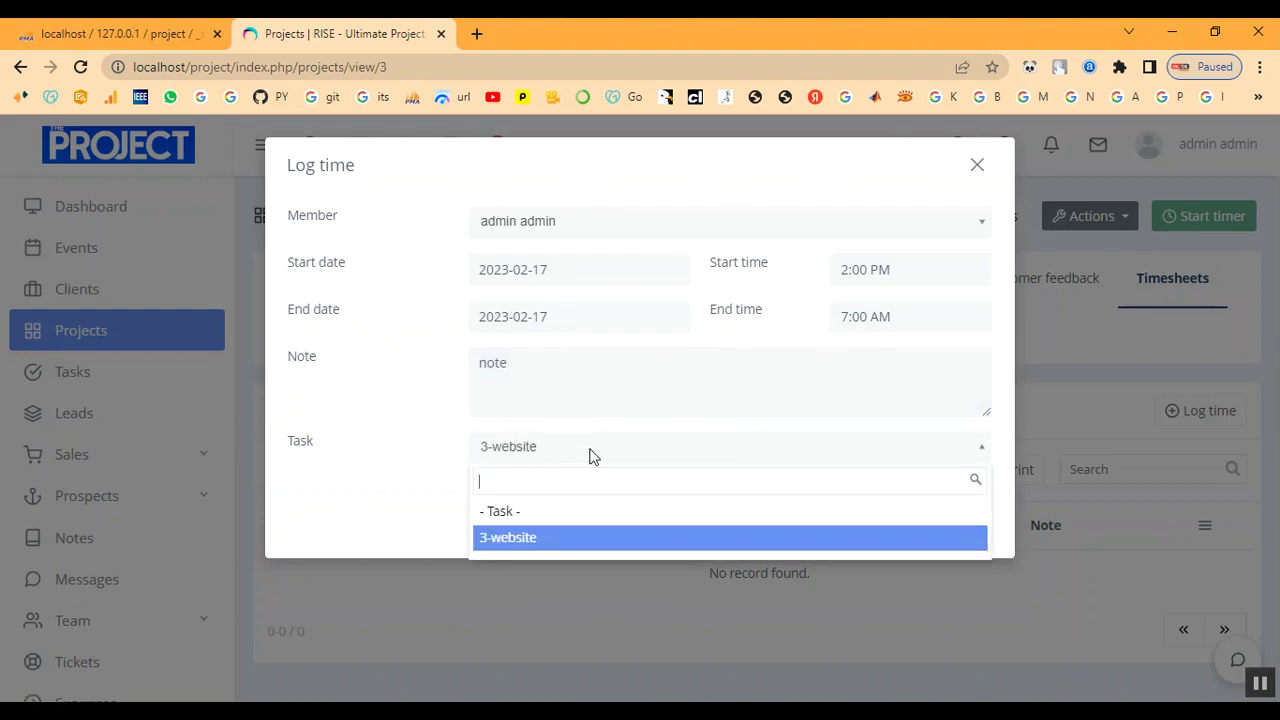
click(477, 513)
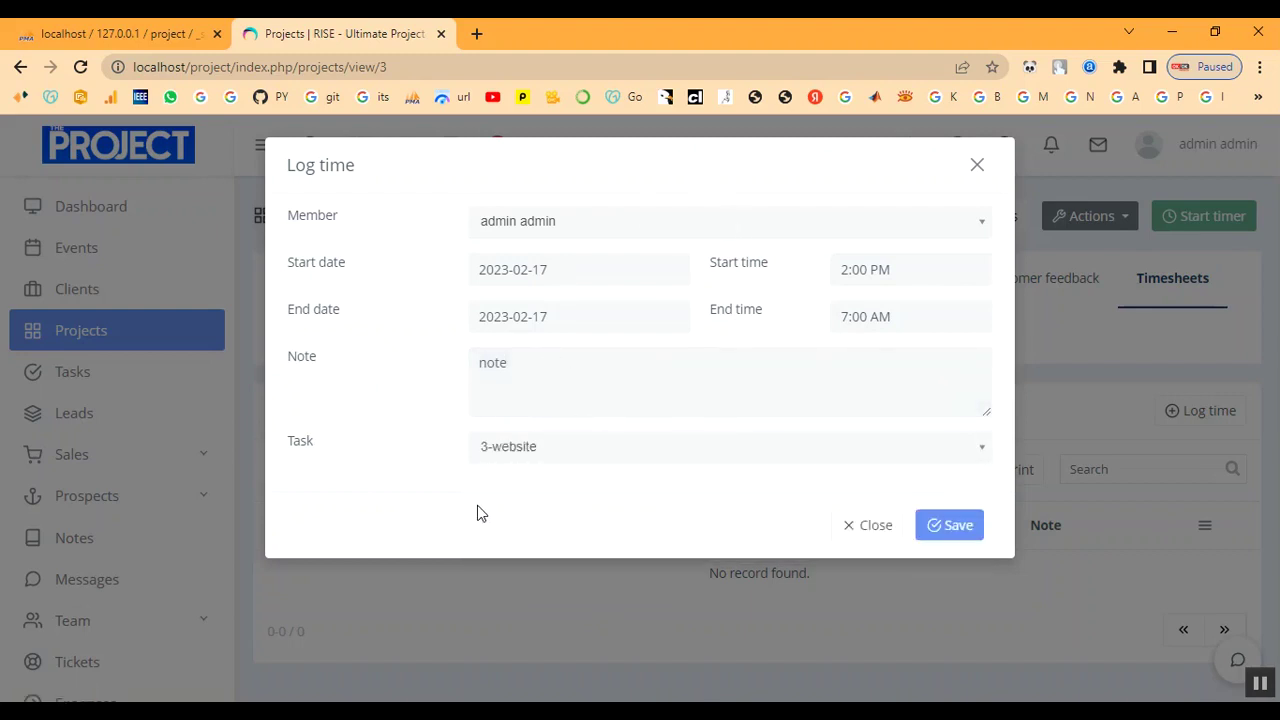
click(955, 527)
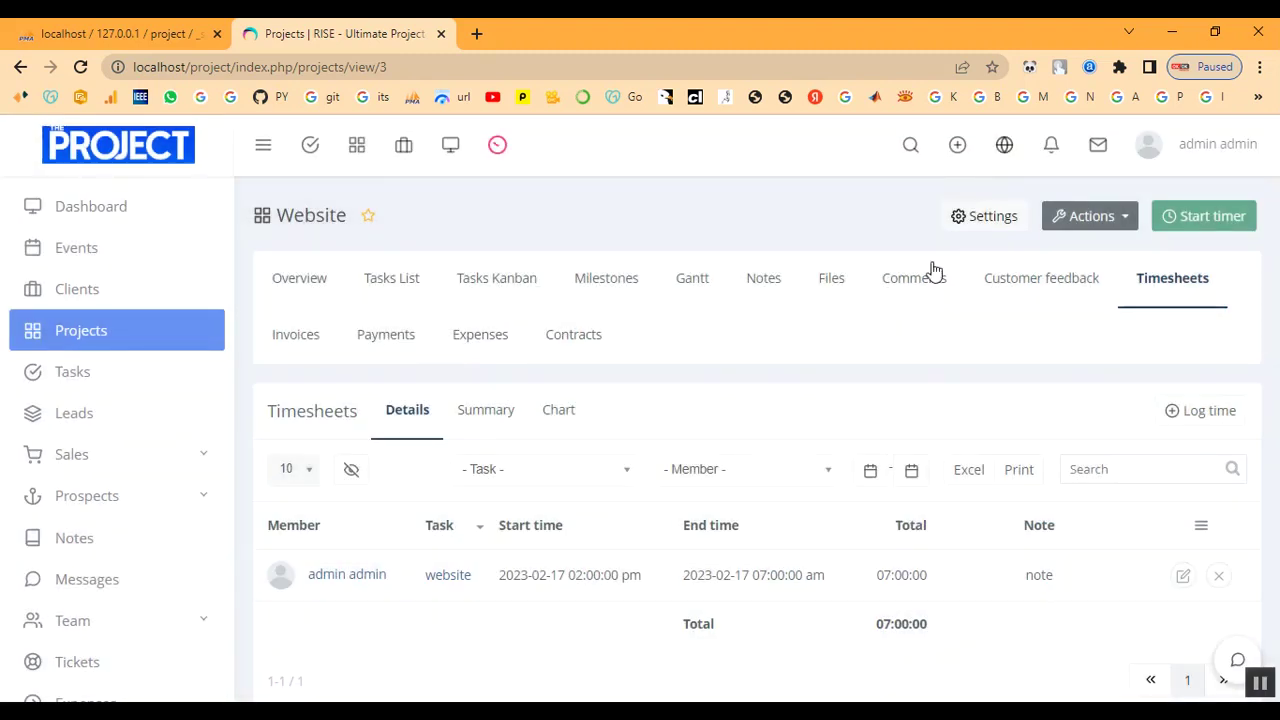
Go to the Tasks list and change the website task's status to Done.
scroll(826, 600, down, 1)
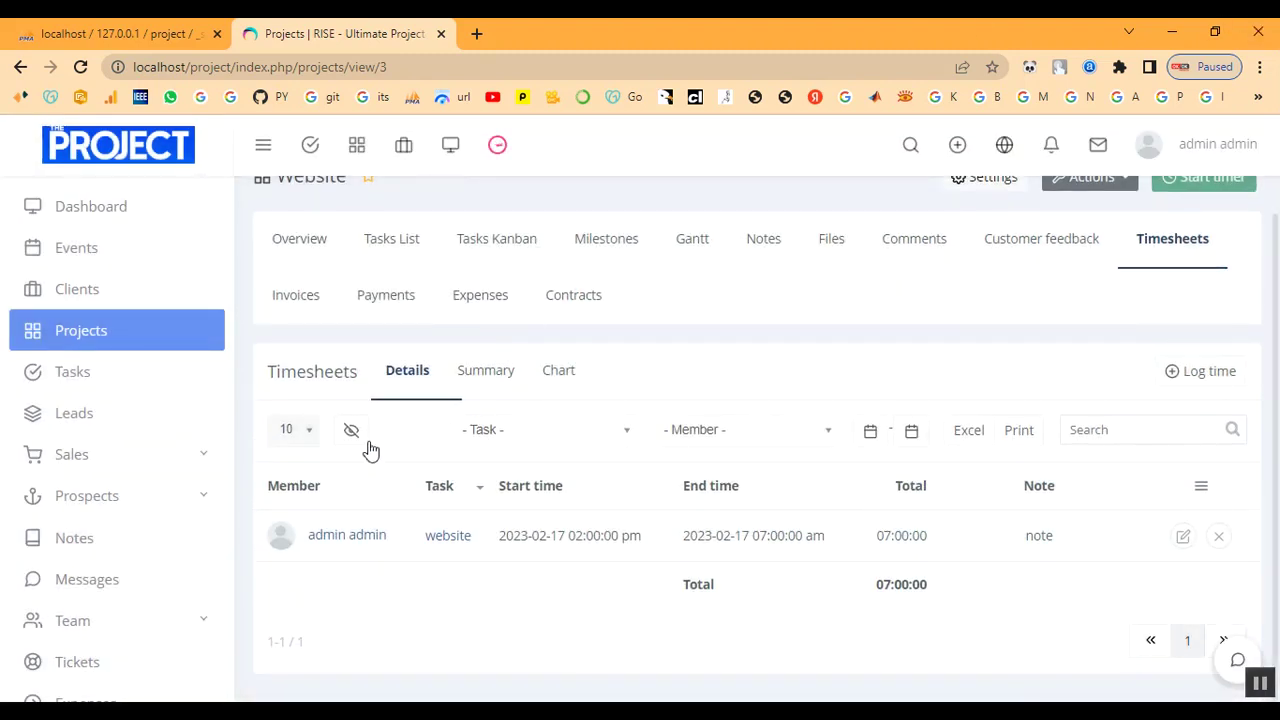
scroll(590, 510, up, 1)
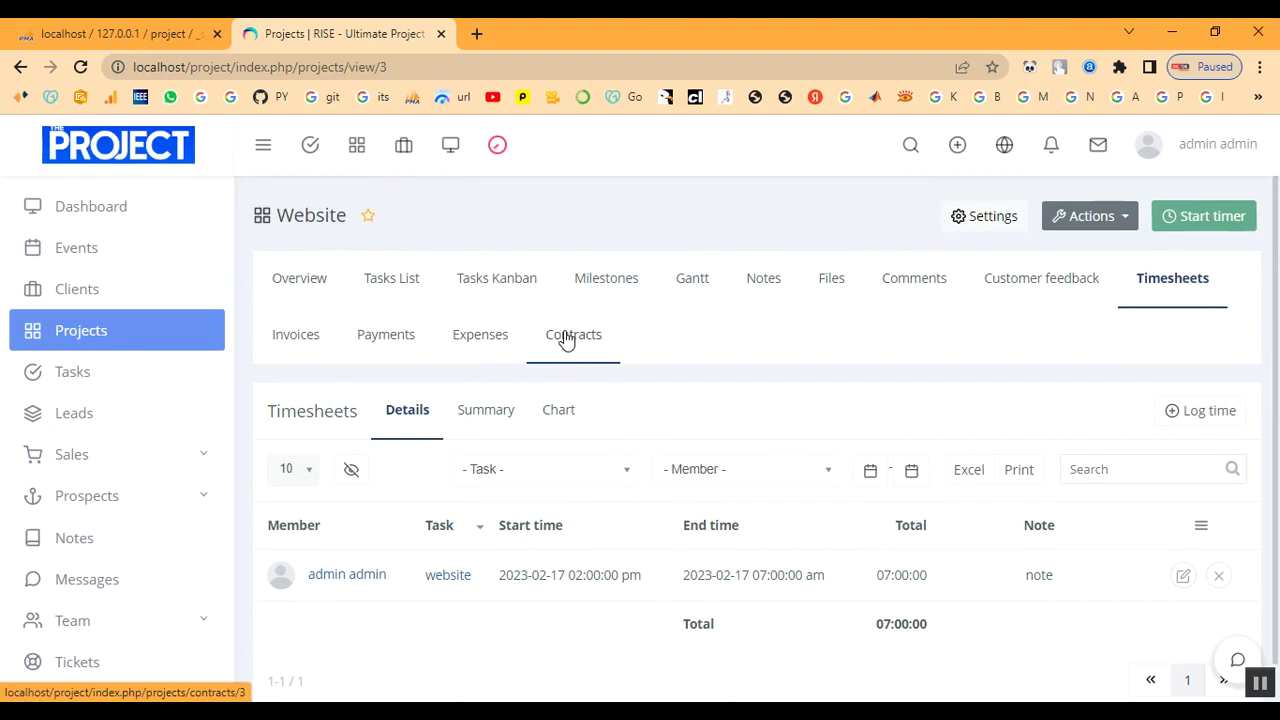
click(110, 386)
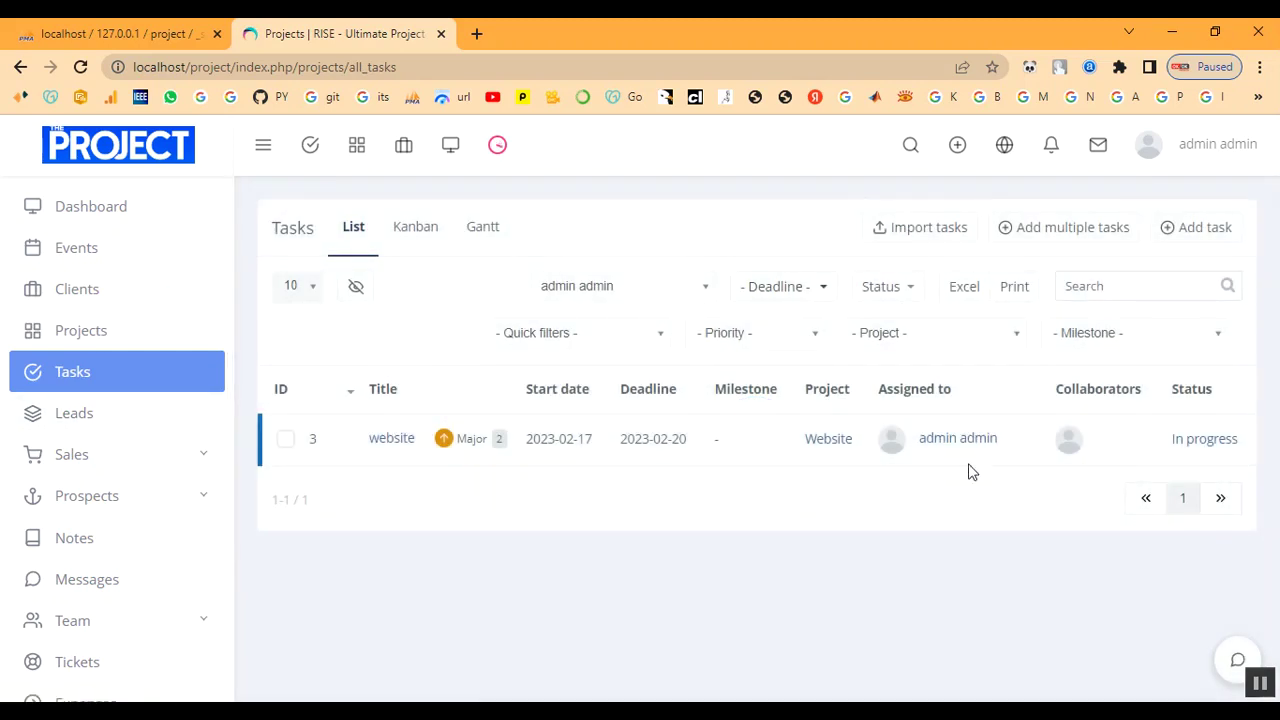
click(1193, 446)
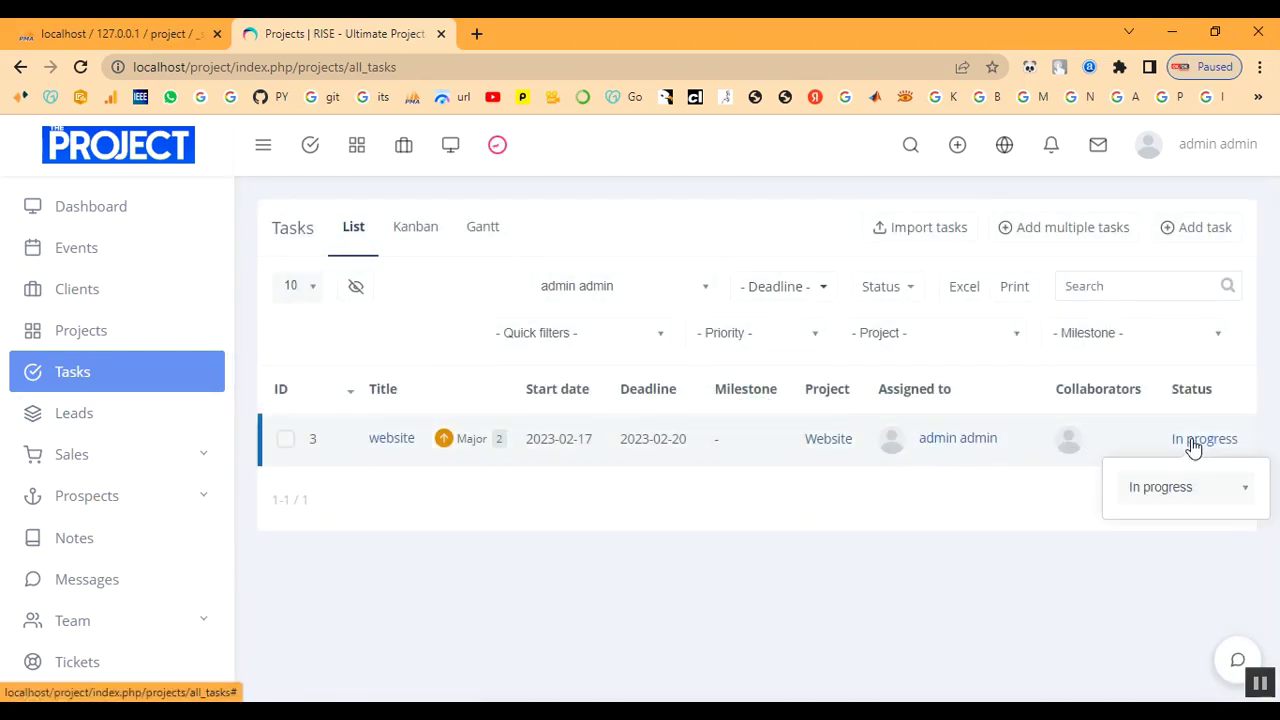
click(1178, 488)
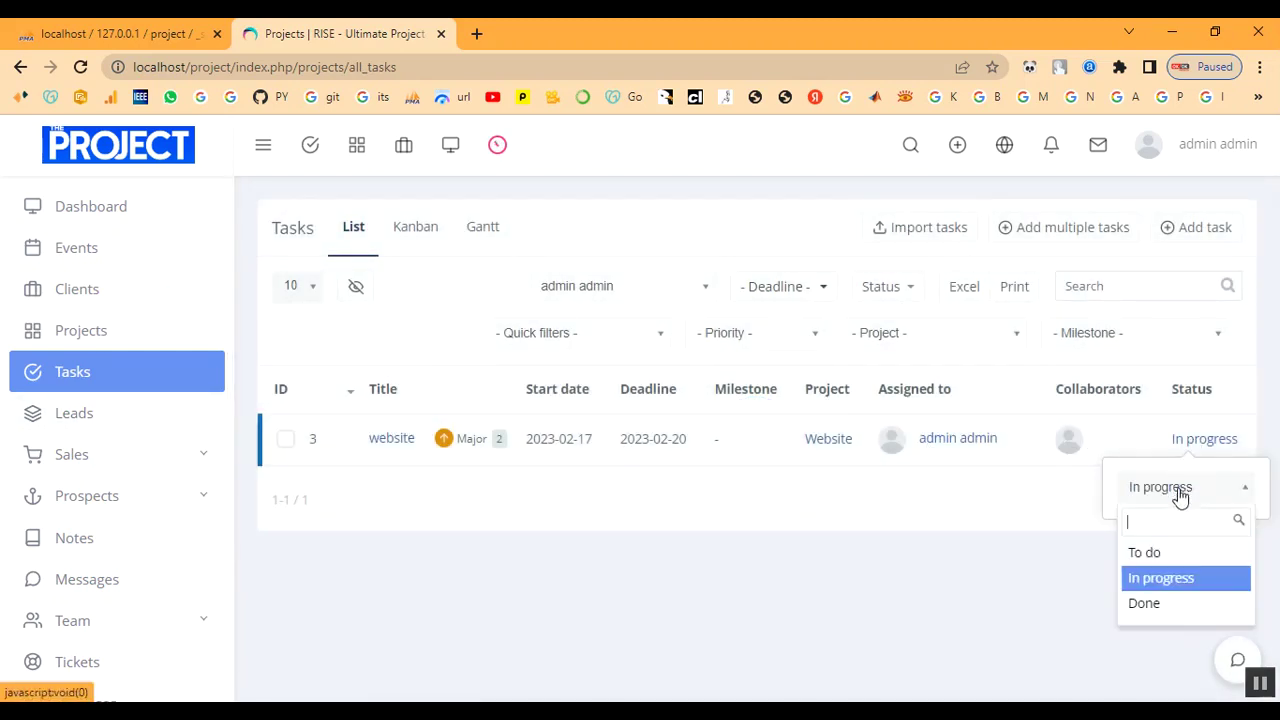
click(1171, 604)
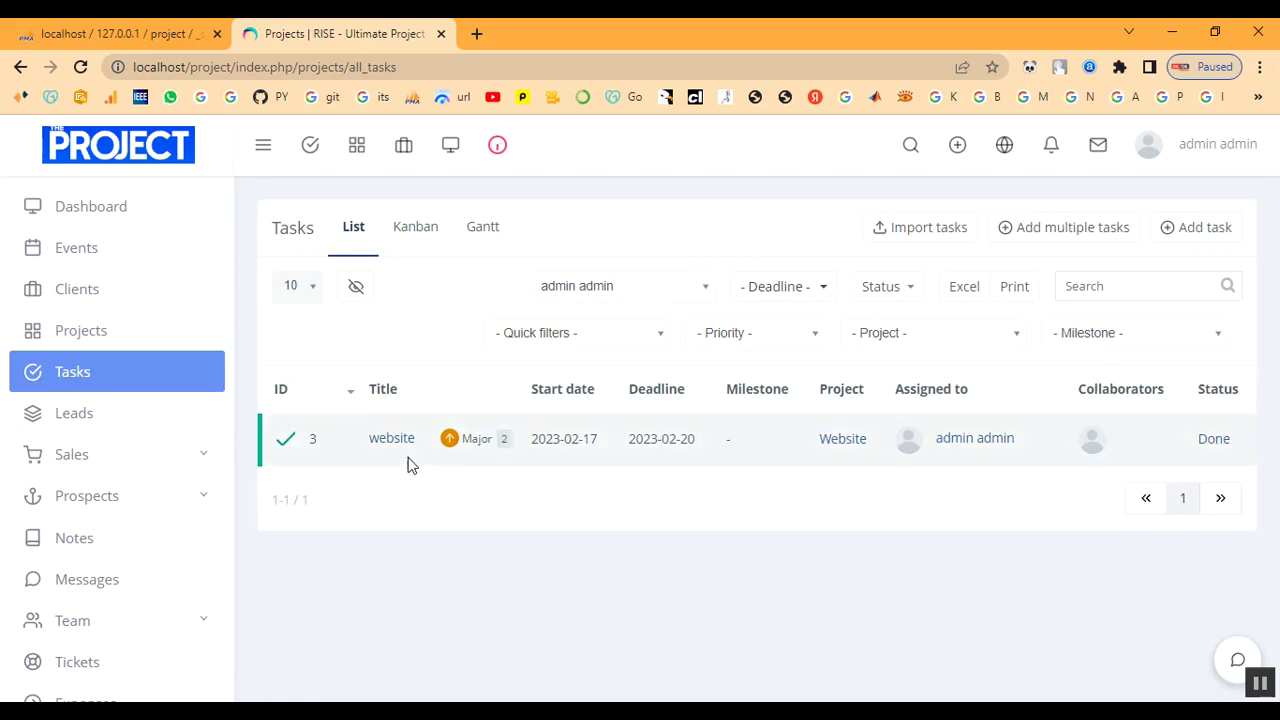
Open the website task's details, scroll through them, and close the panel.
click(385, 440)
scroll(844, 488, down, 2)
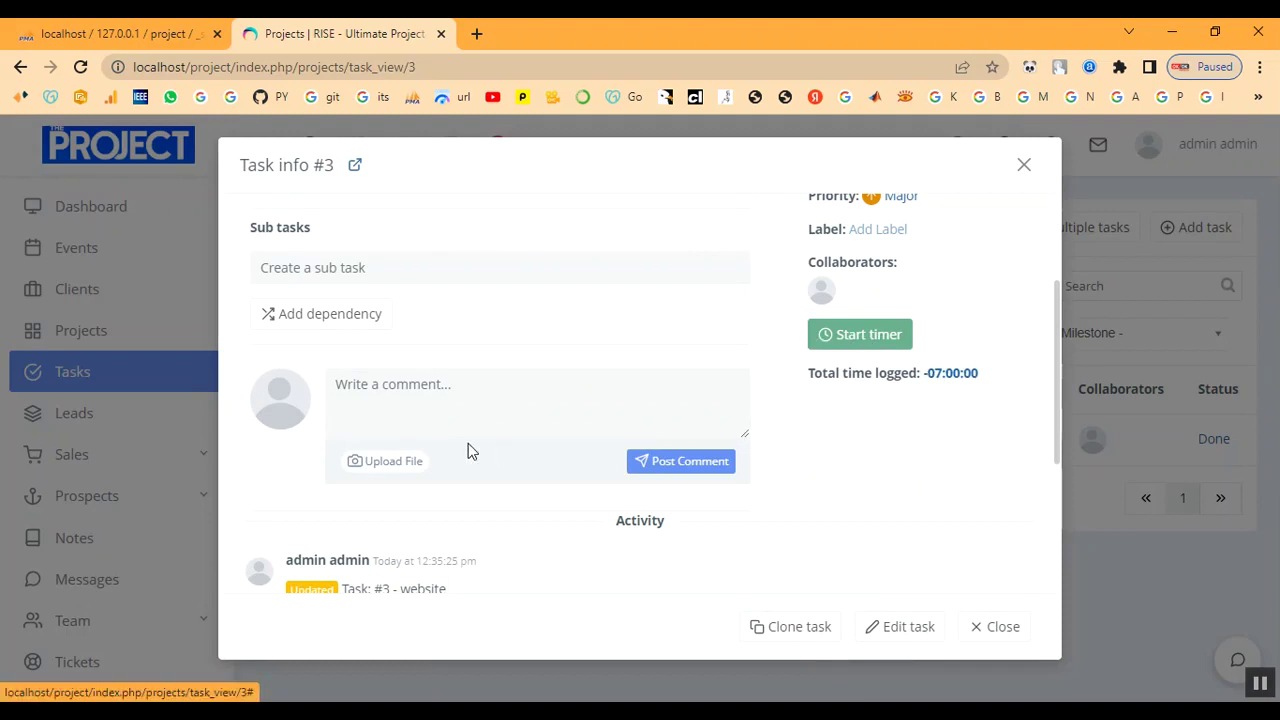
scroll(468, 450, down, 3)
scroll(466, 460, up, 4)
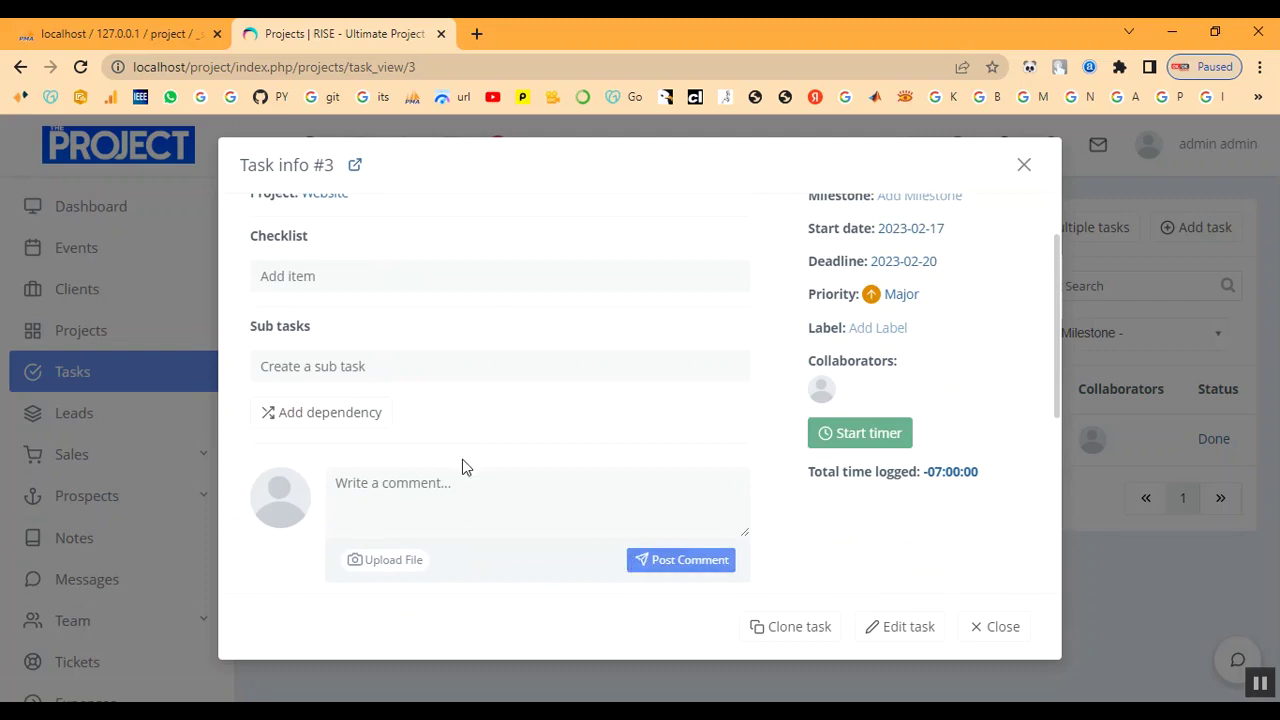
scroll(465, 468, up, 1)
scroll(457, 451, down, 2)
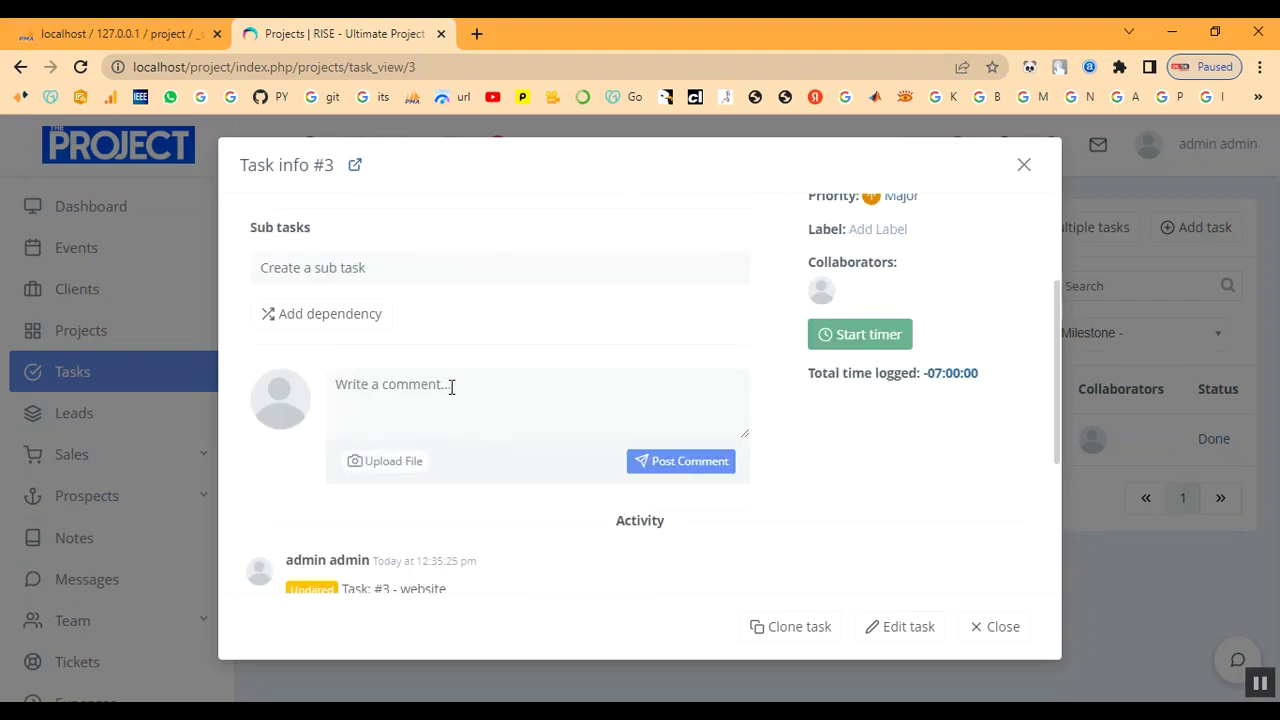
scroll(340, 336, up, 2)
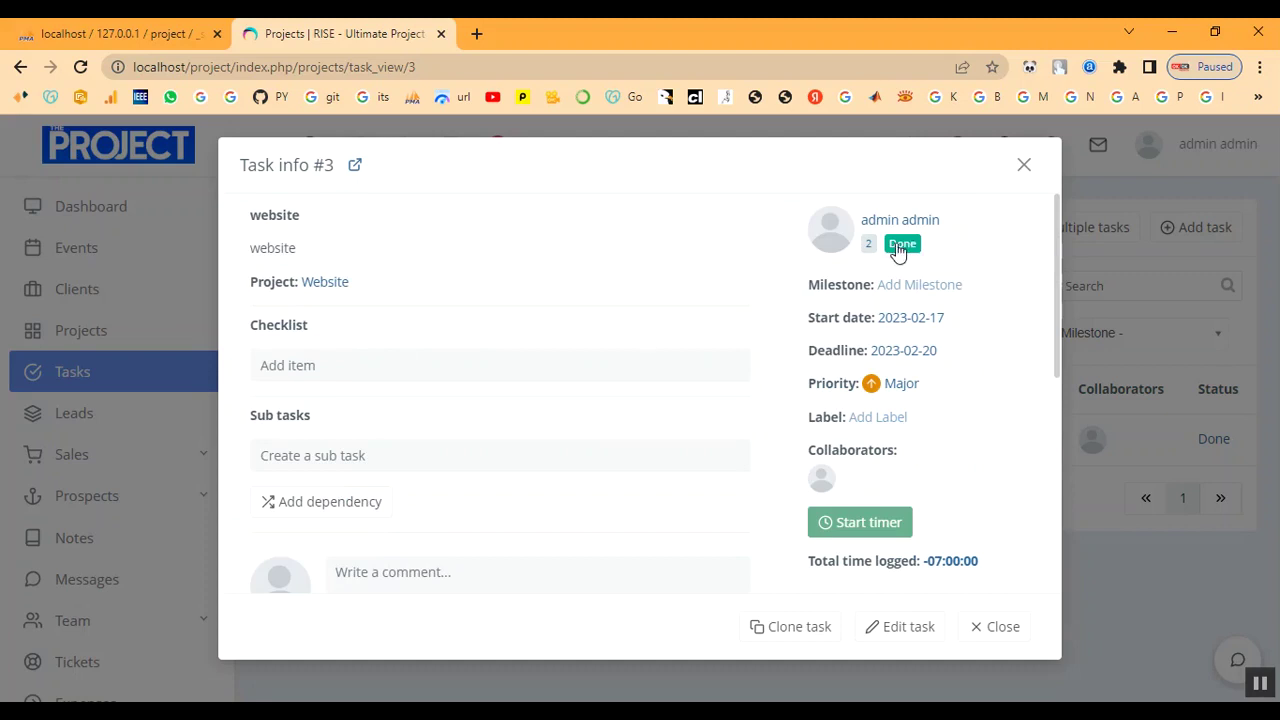
click(1025, 166)
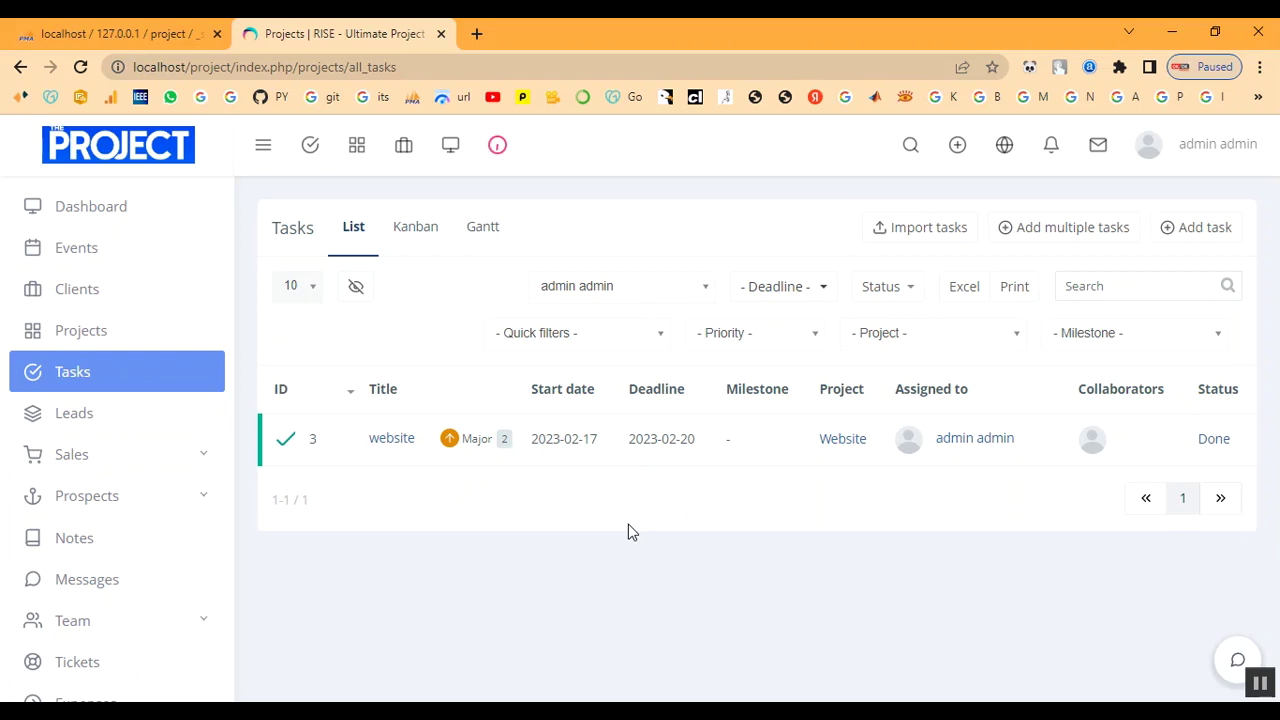
Navigate from the projects list to the Sales Items list.
click(102, 333)
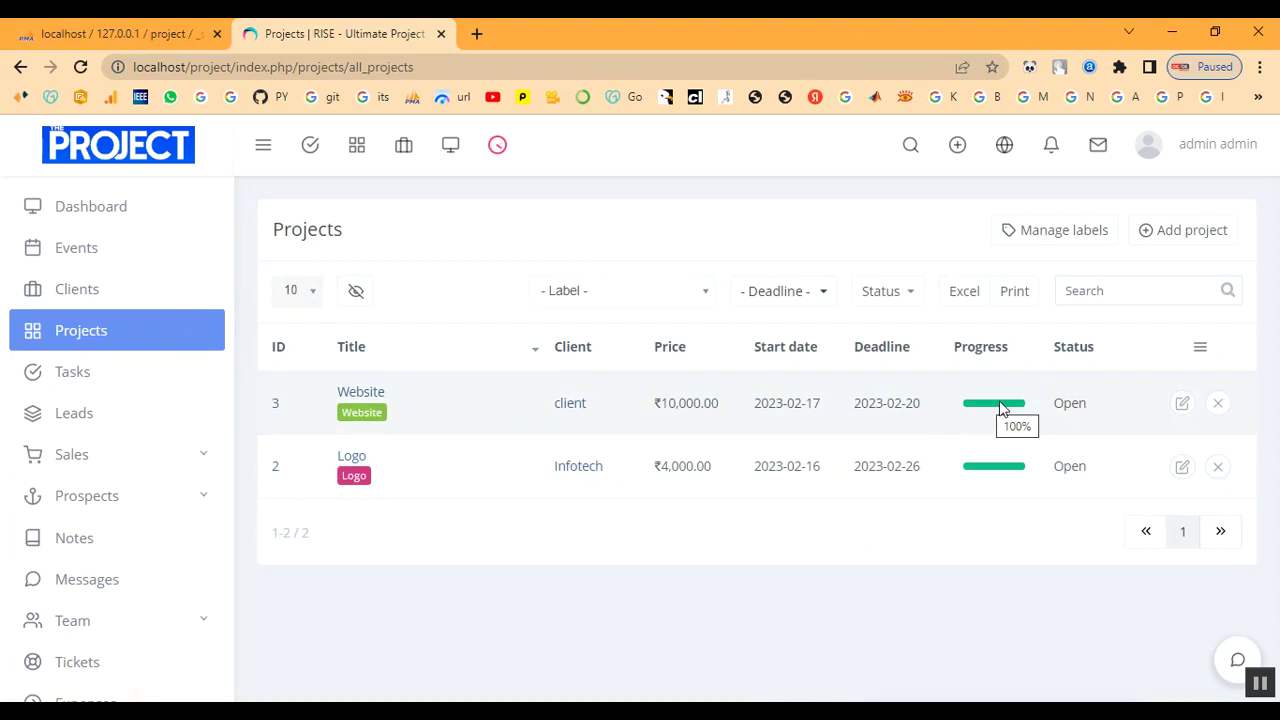
click(86, 453)
scroll(86, 450, down, 1)
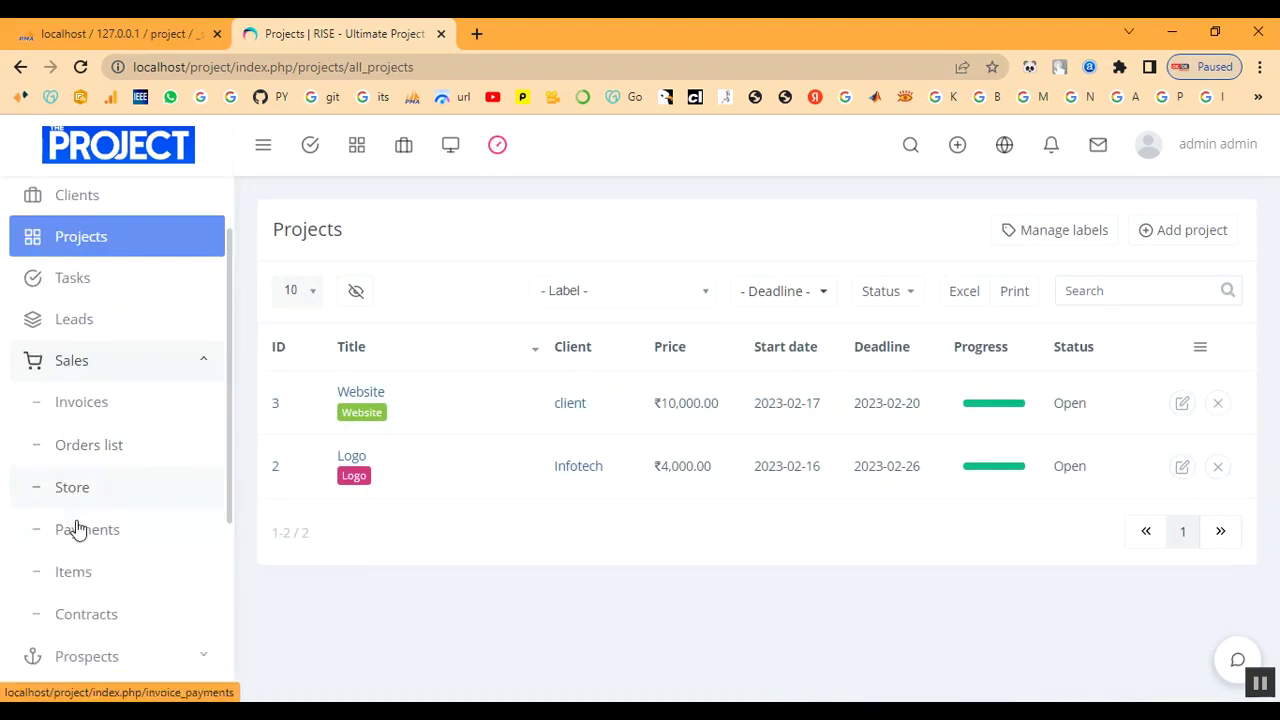
click(74, 575)
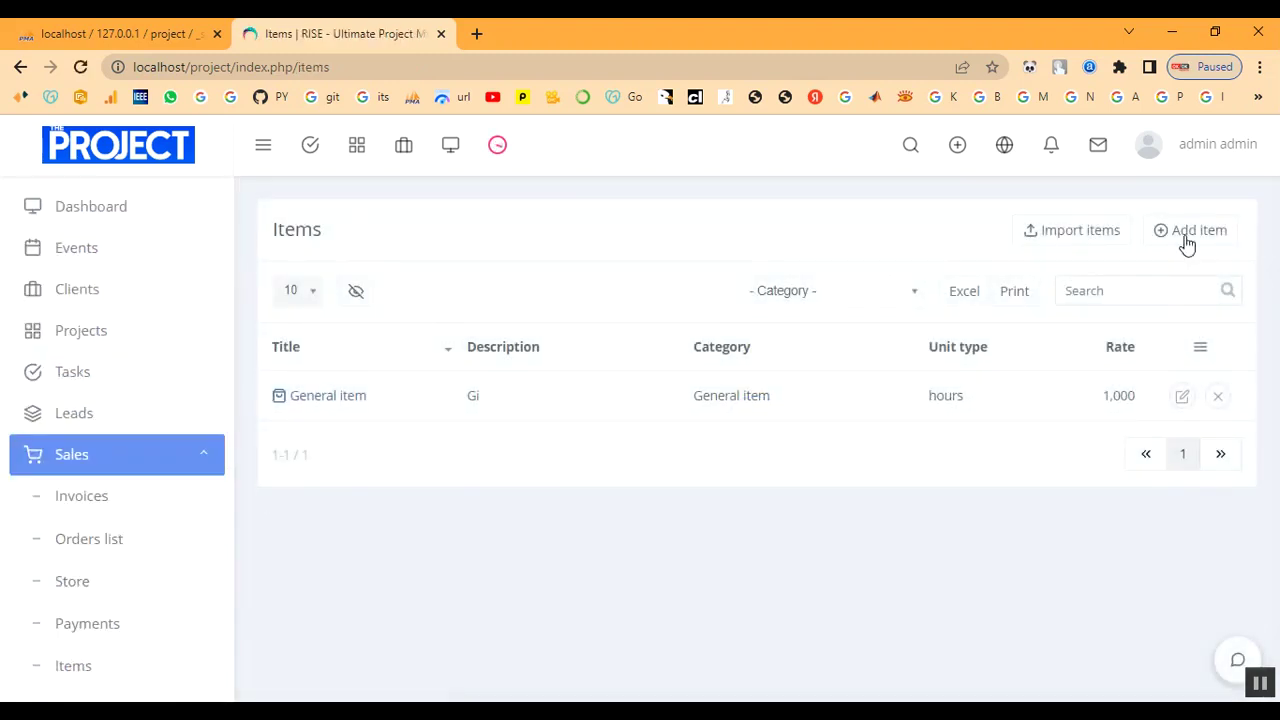
Start a new item titled 'W' in General item, then discard the form.
click(1184, 233)
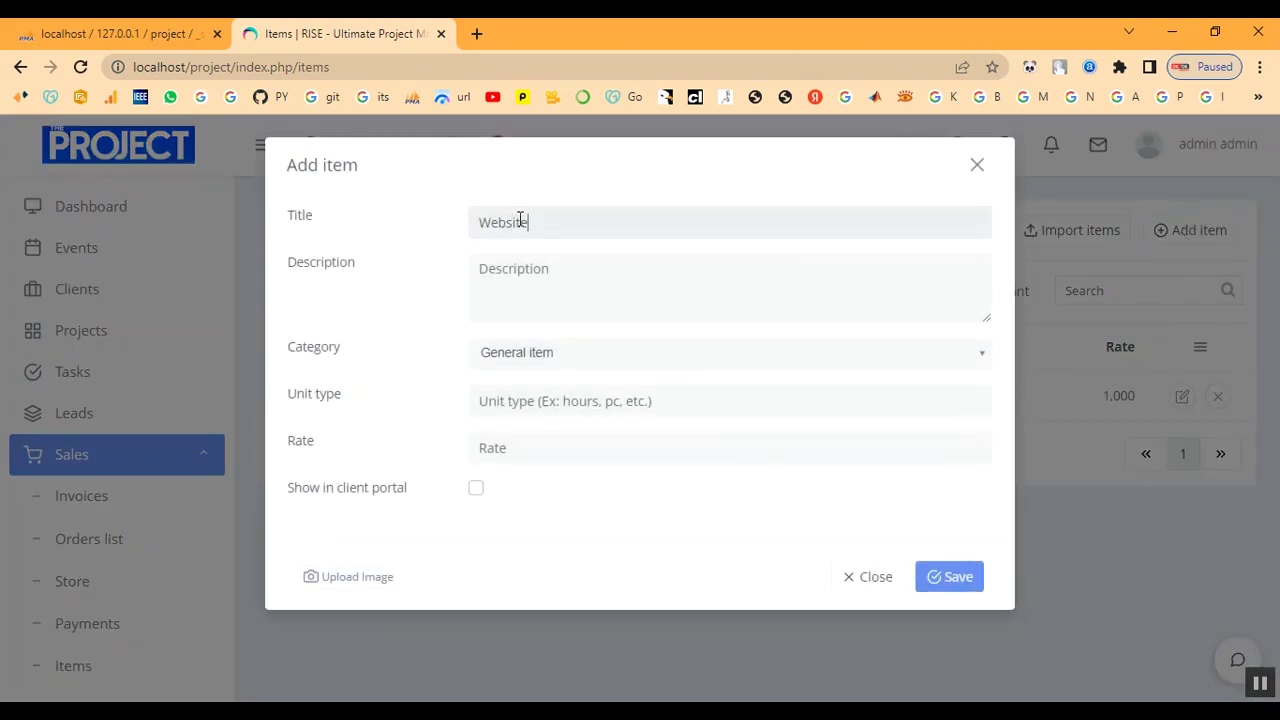
text(W)
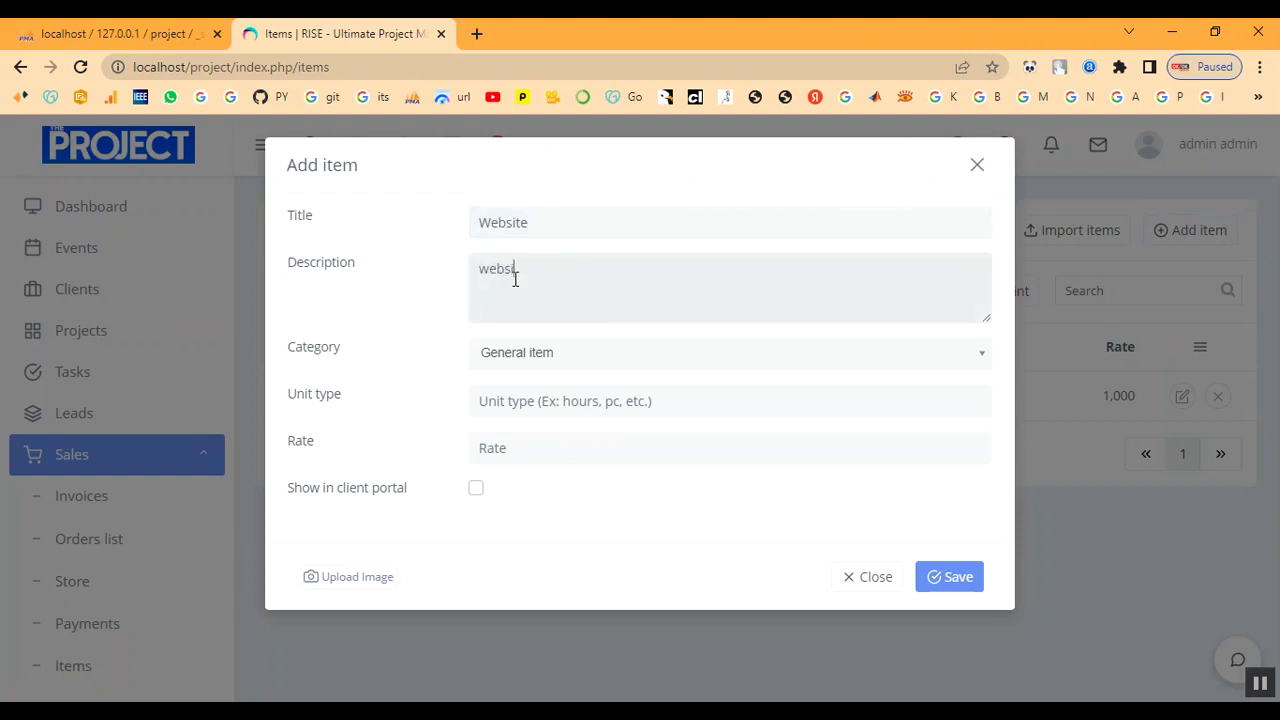
click(523, 366)
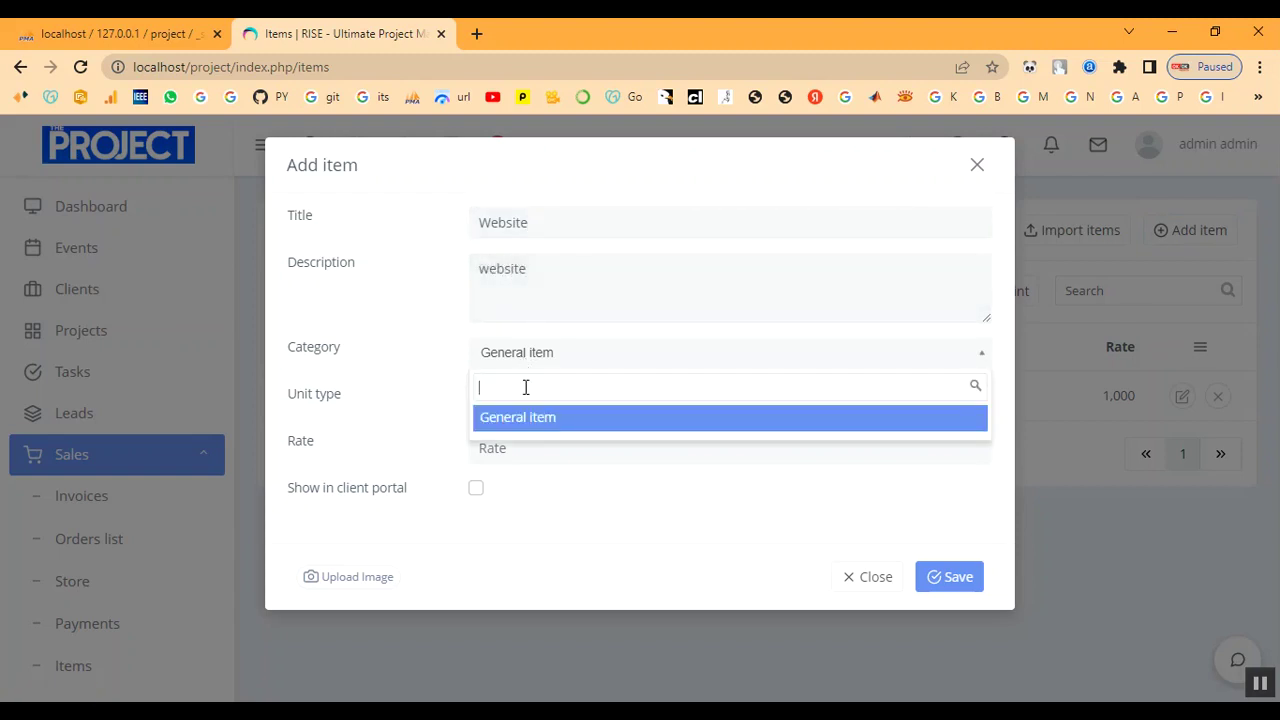
click(528, 428)
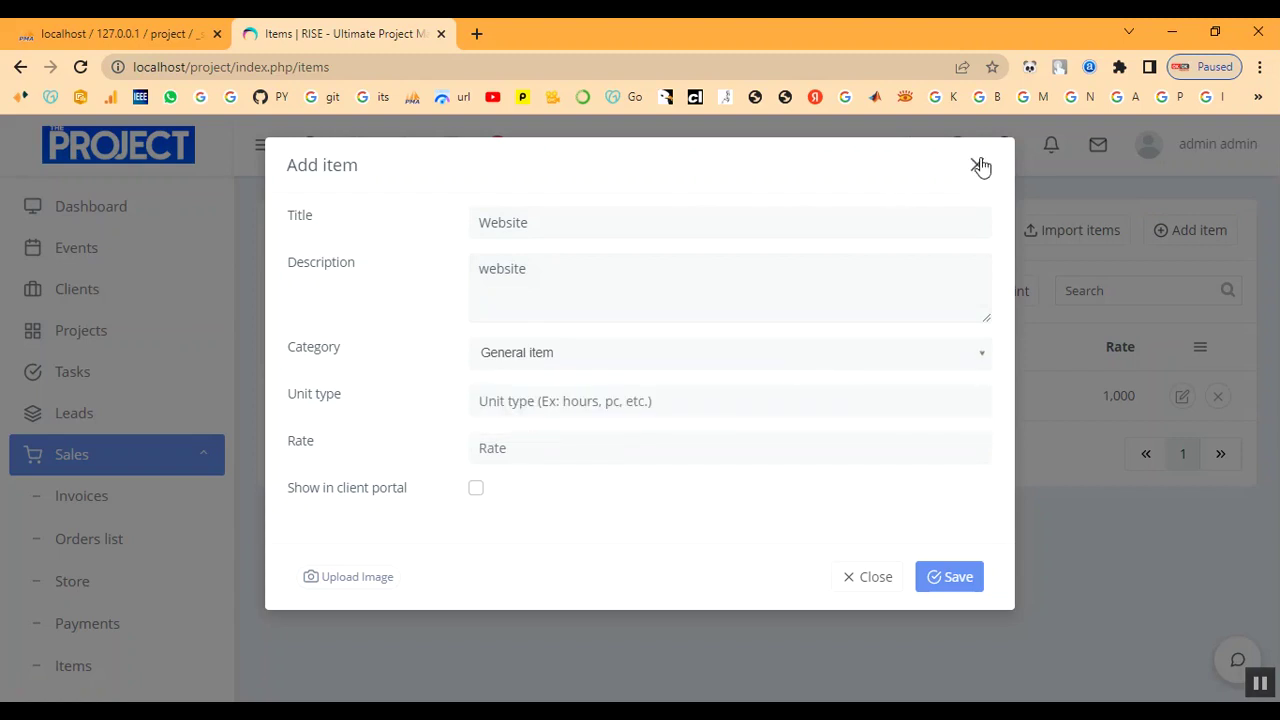
click(978, 165)
scroll(132, 620, down, 2)
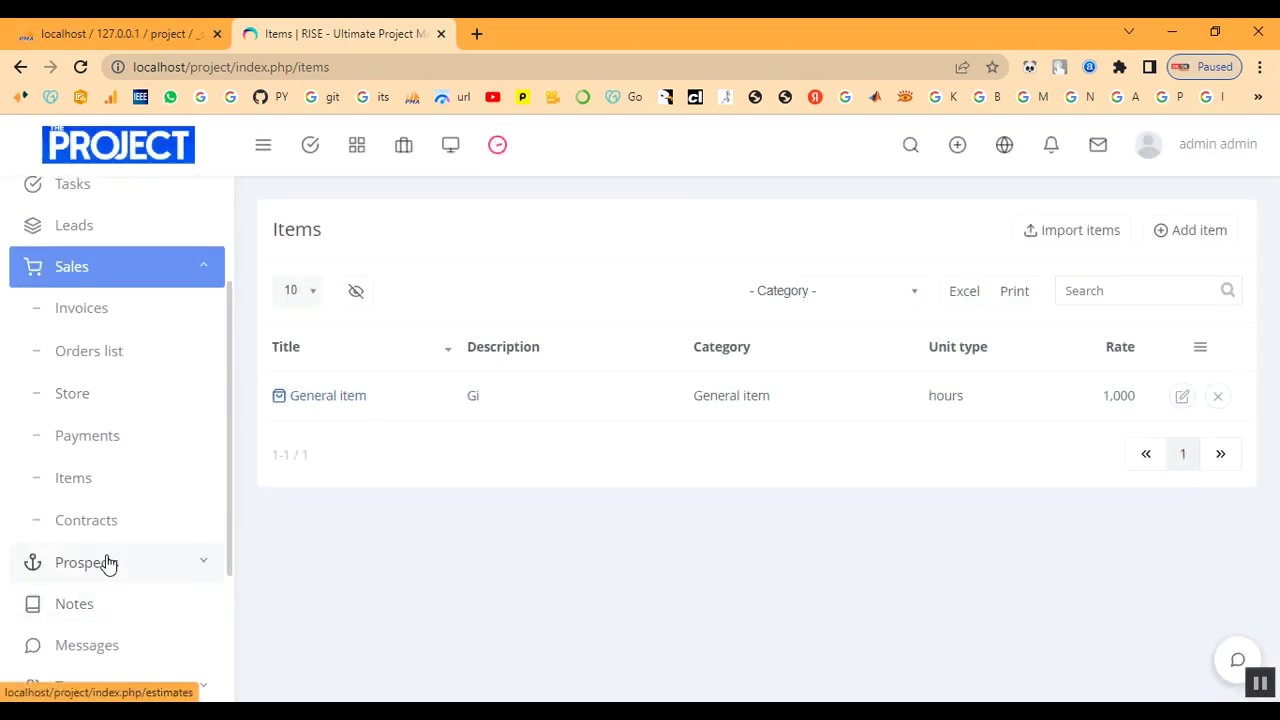
Reload the Sales Items list.
scroll(91, 451, up, 2)
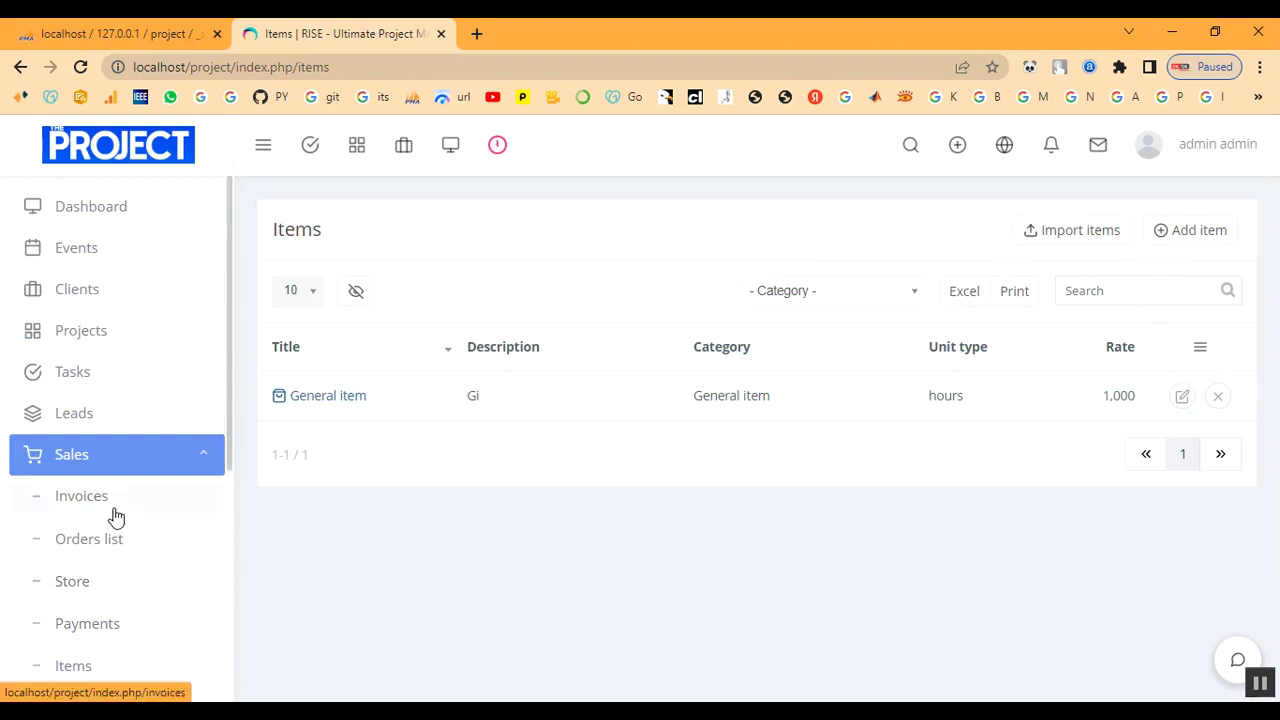
scroll(114, 517, down, 1)
click(96, 584)
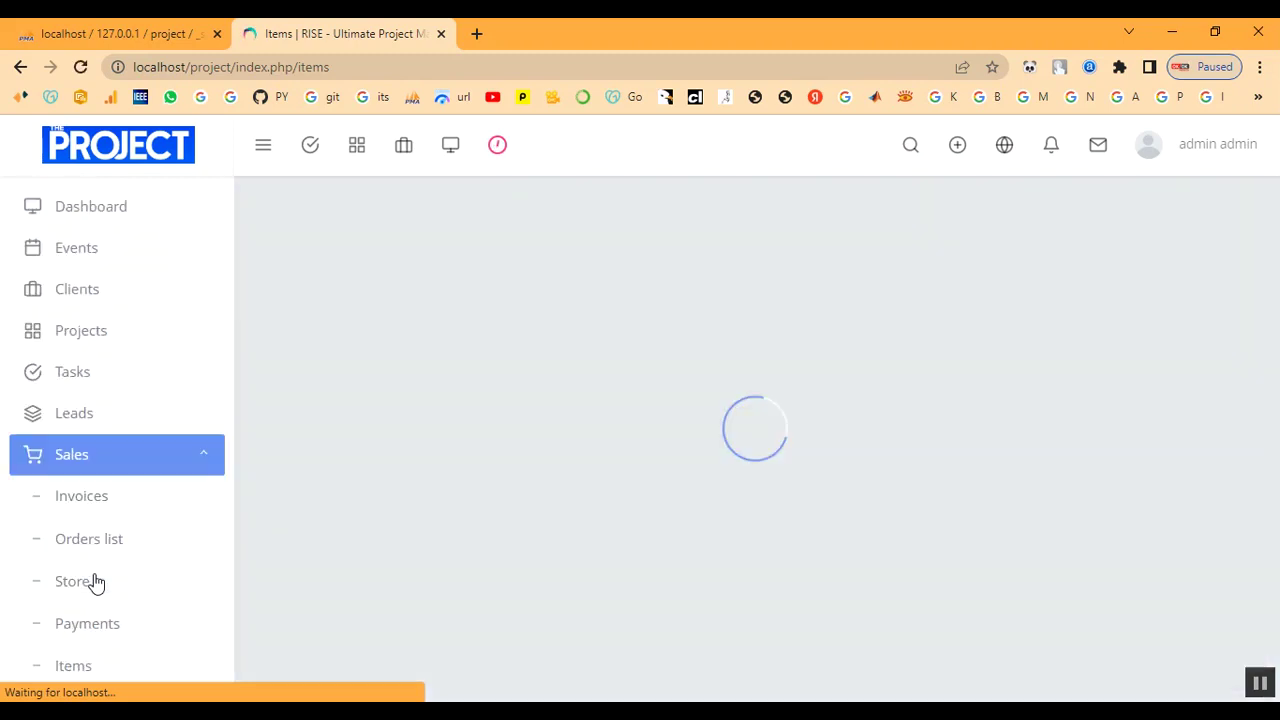
scroll(132, 510, down, 2)
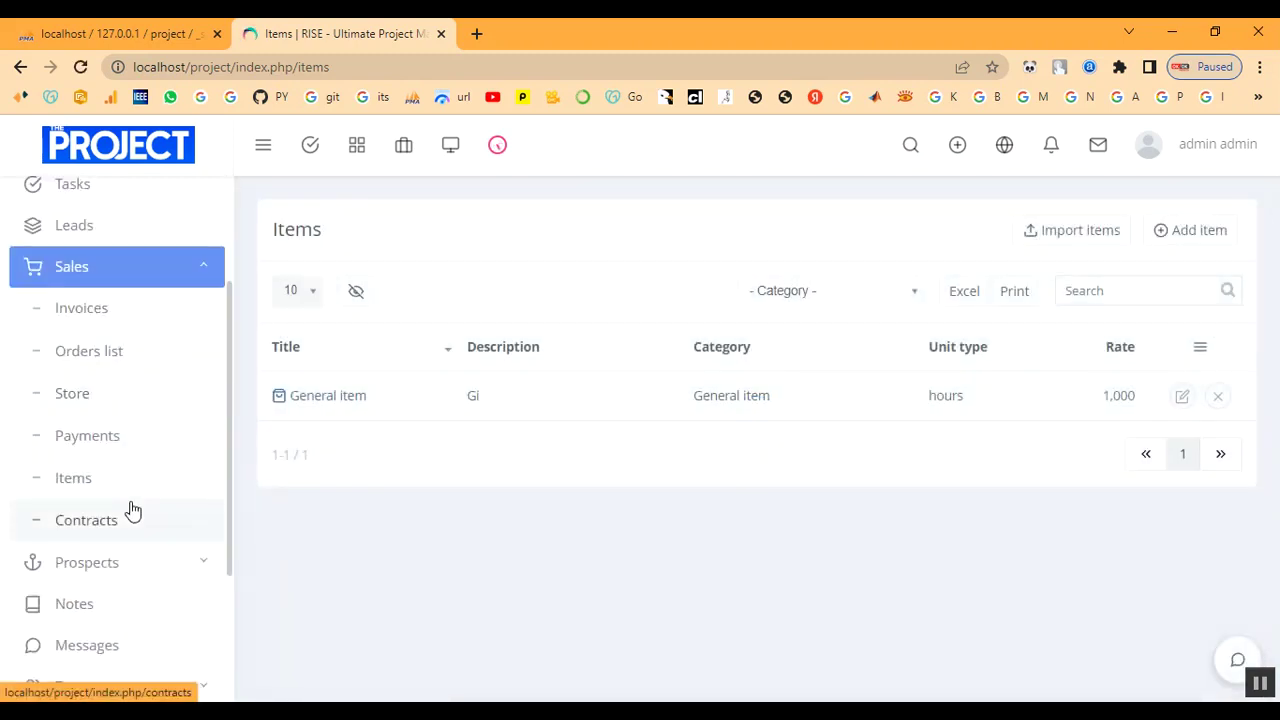
Add the Website item in General item, unit hours, rate 1000, shown in client portal.
click(1186, 236)
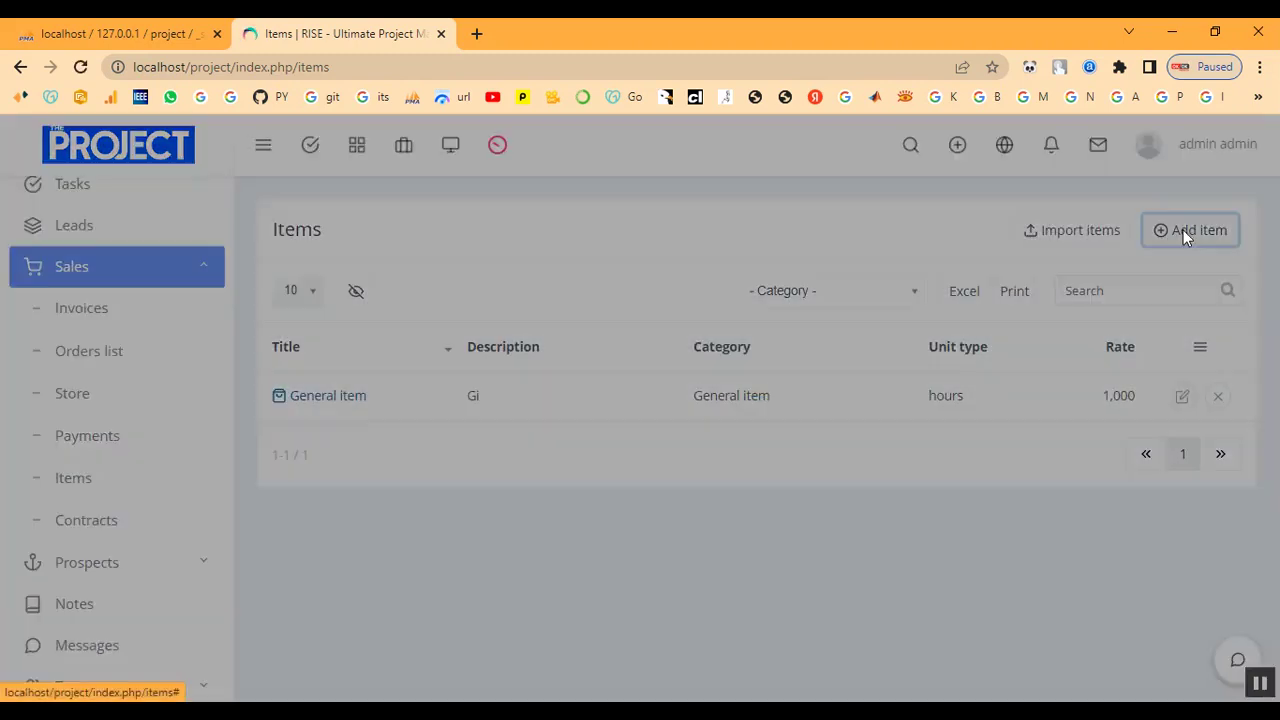
click(566, 228)
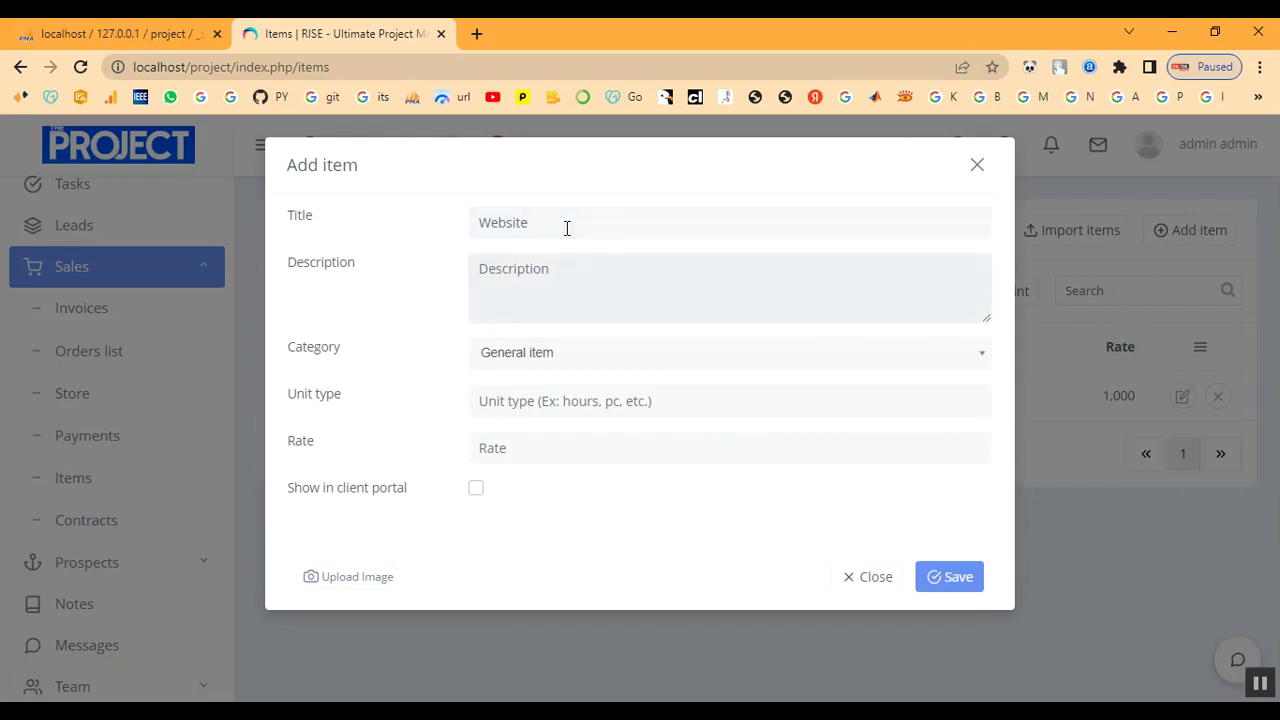
text(W)
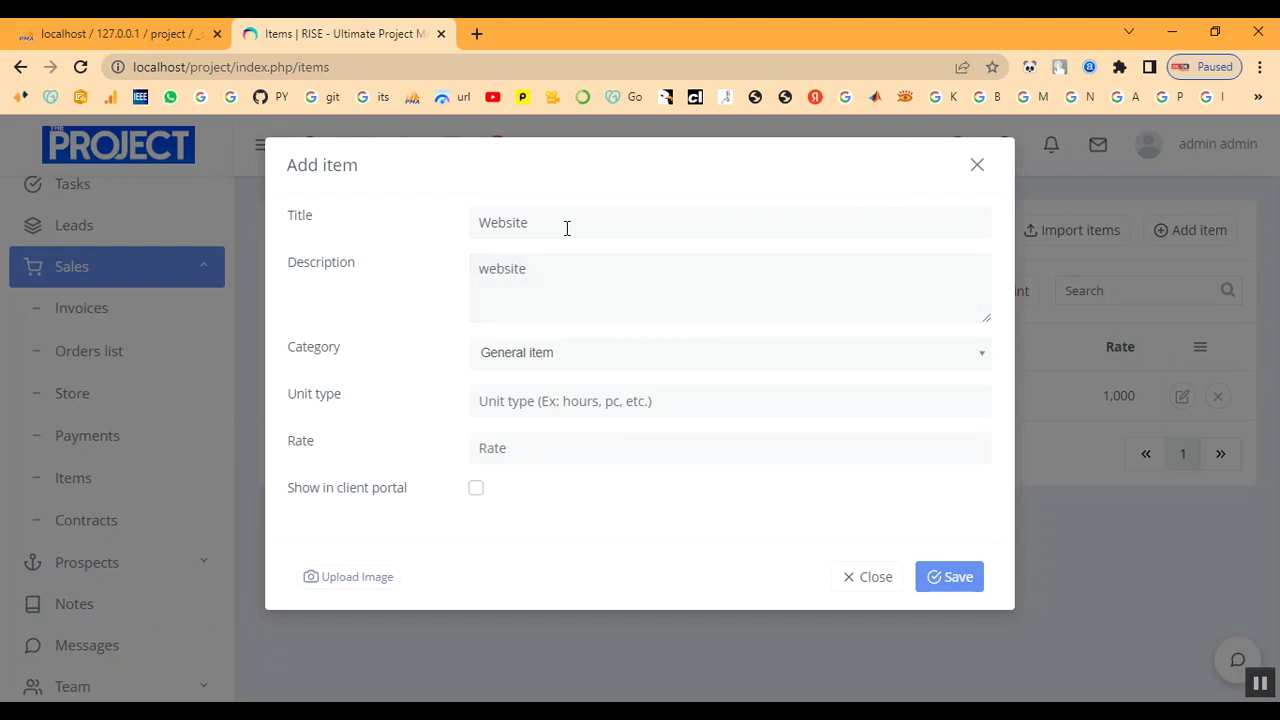
click(616, 375)
click(614, 418)
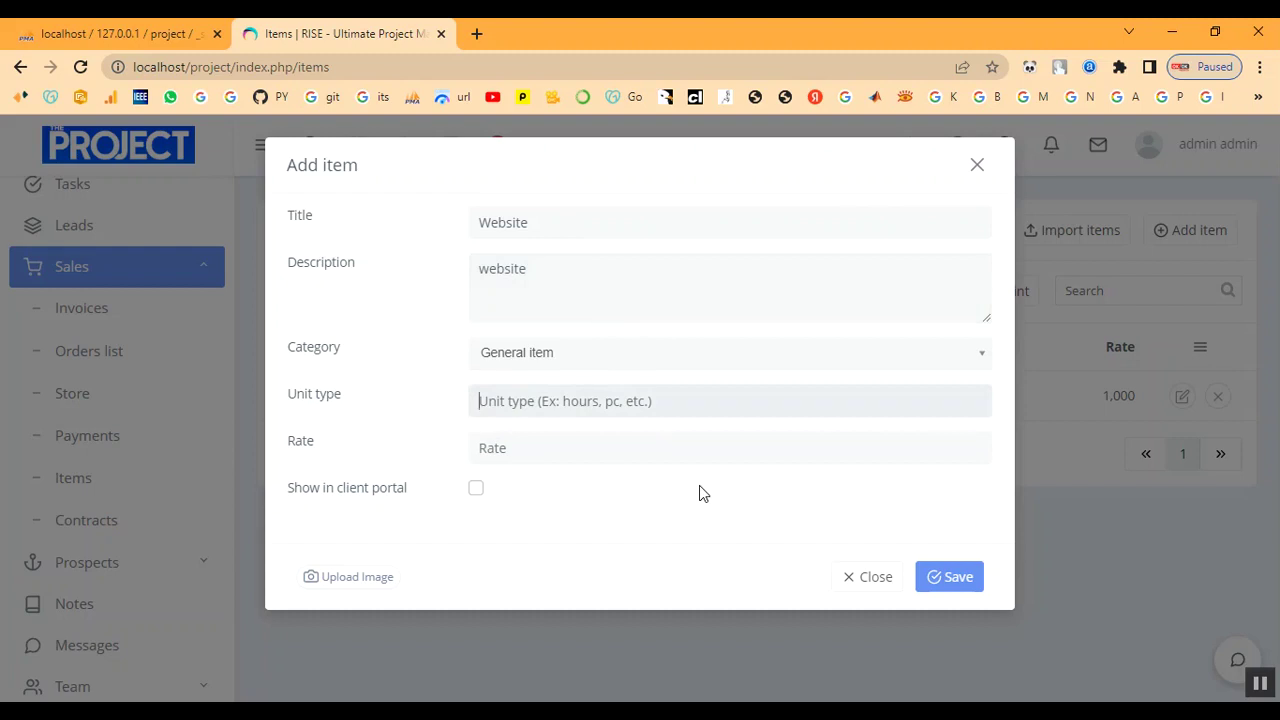
text(hour)
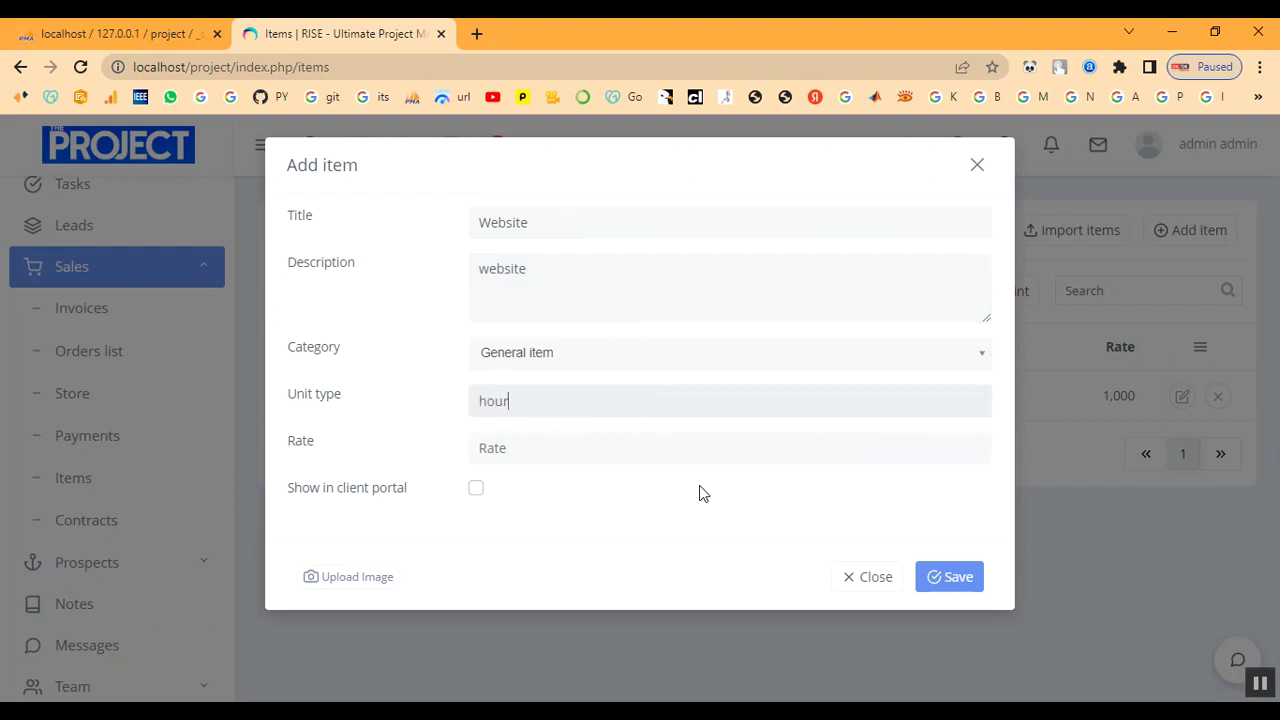
key(BackSpace)
key(BackSpace)
key(BackSpace)
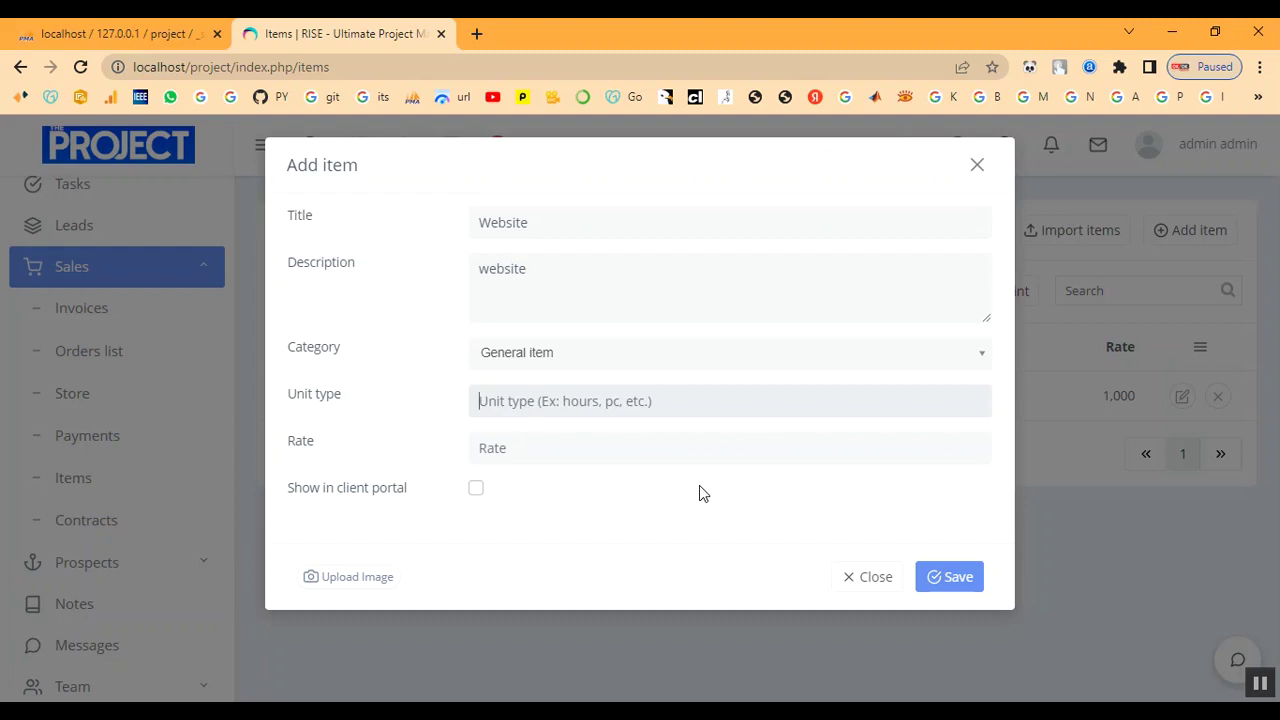
text(h)
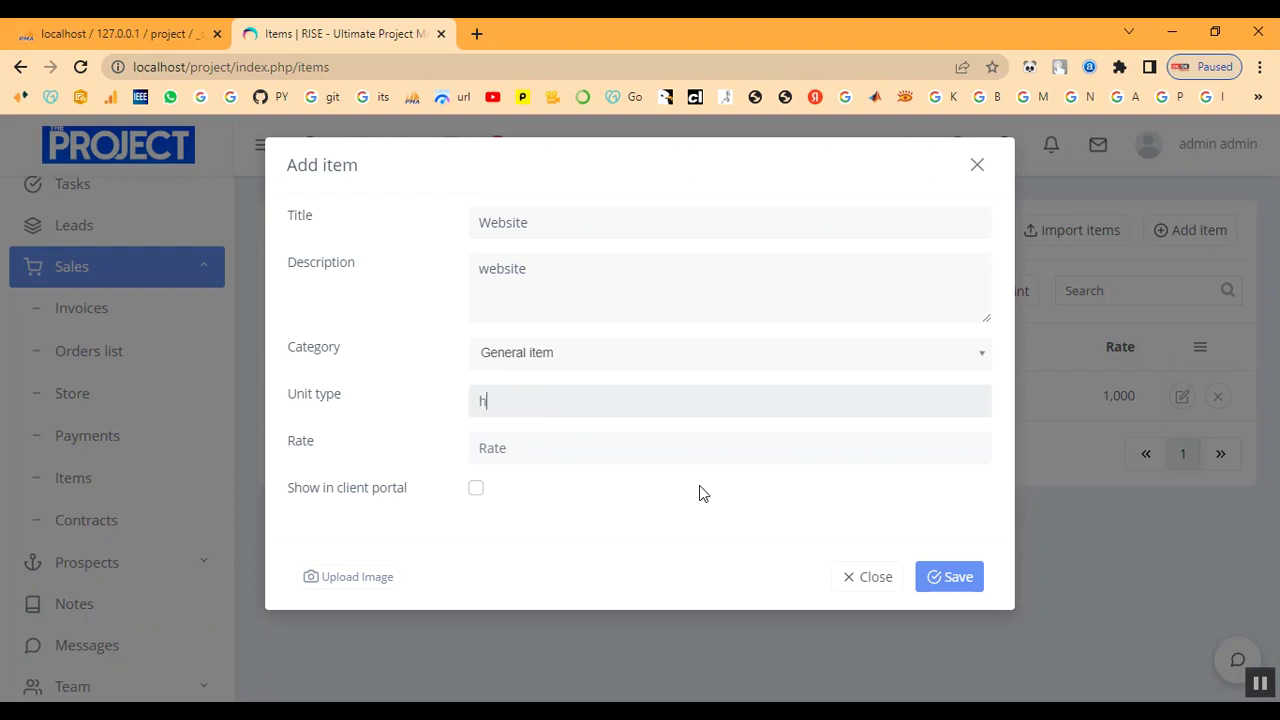
text(ours)
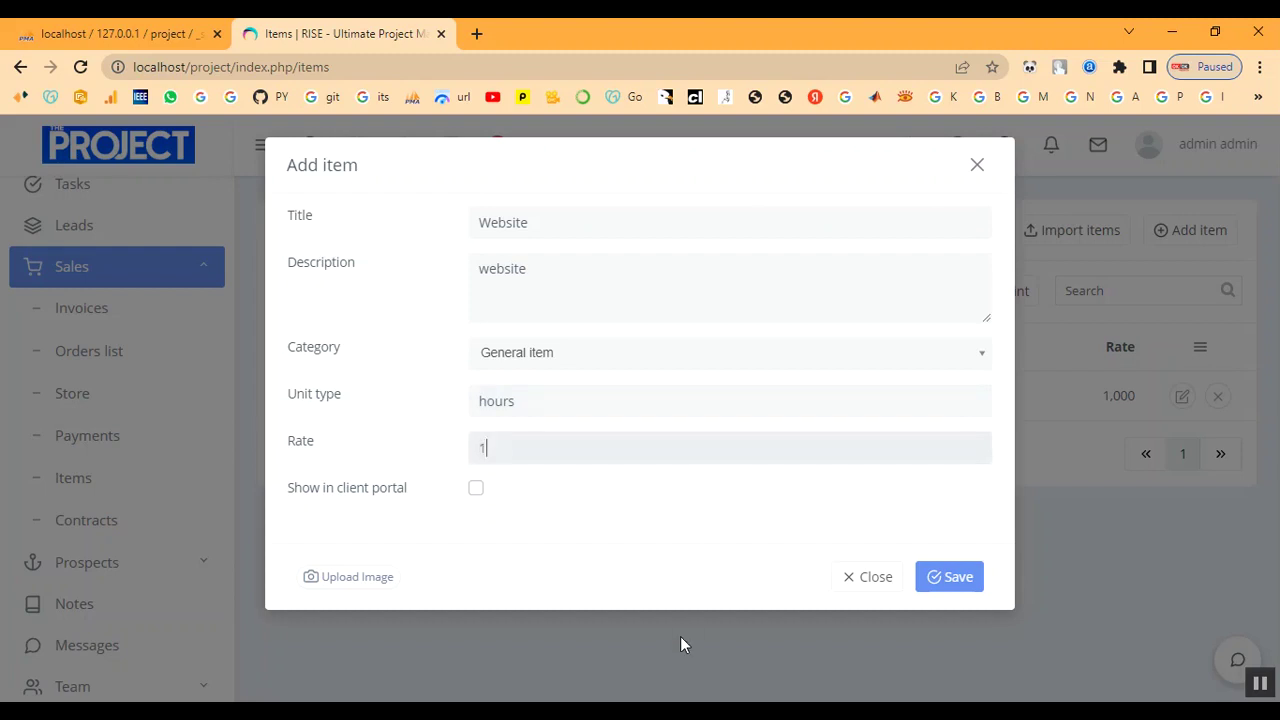
text(1000)
click(477, 490)
click(940, 577)
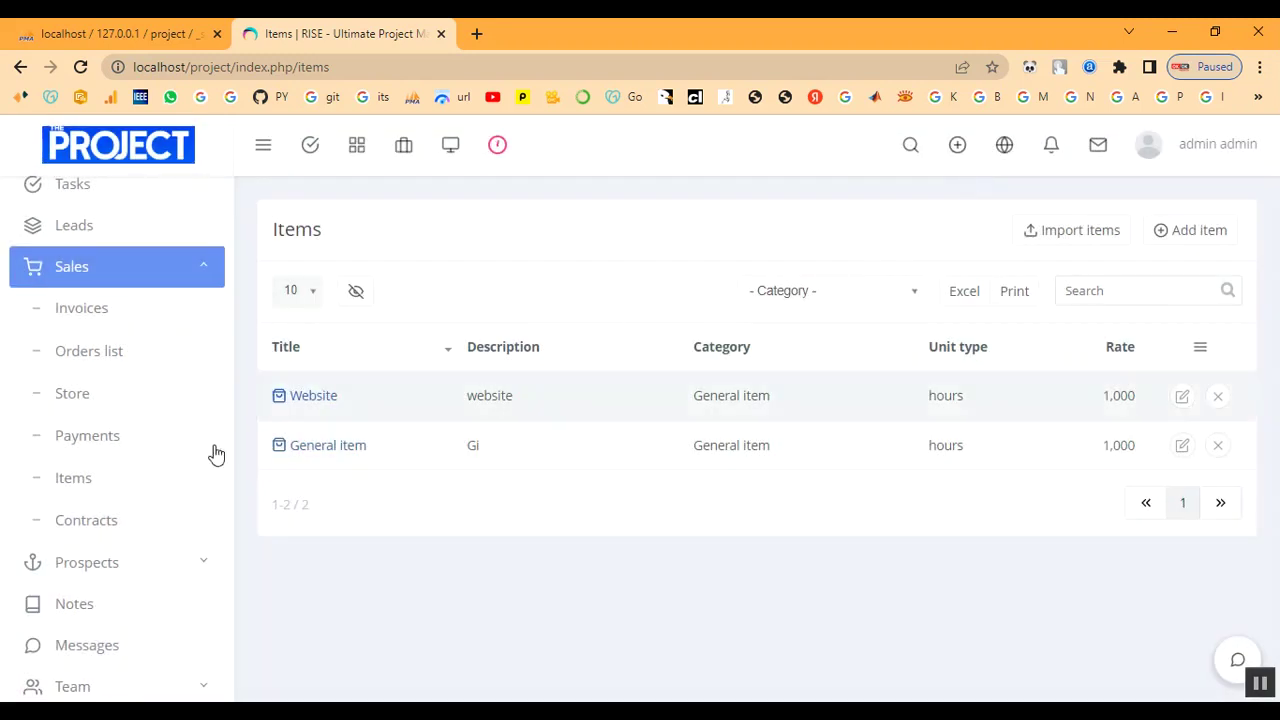
Open the Sales Orders list.
scroll(88, 556, down, 1)
scroll(88, 556, up, 2)
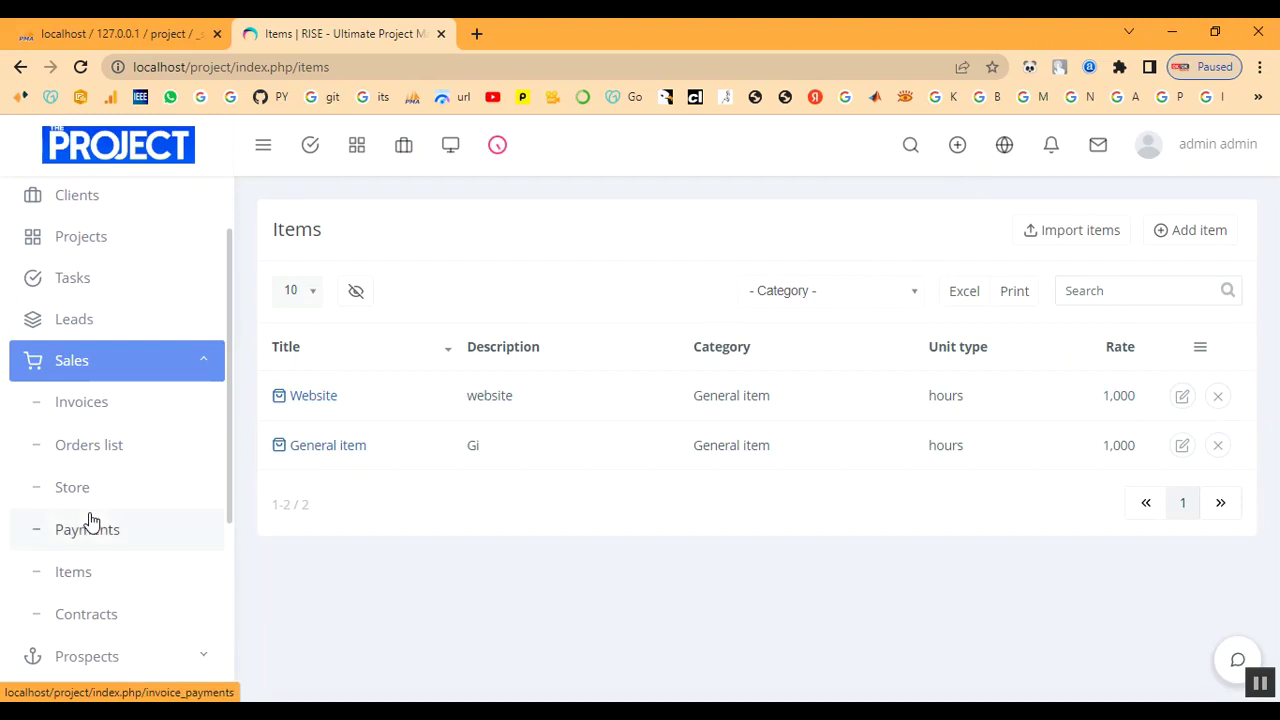
click(107, 455)
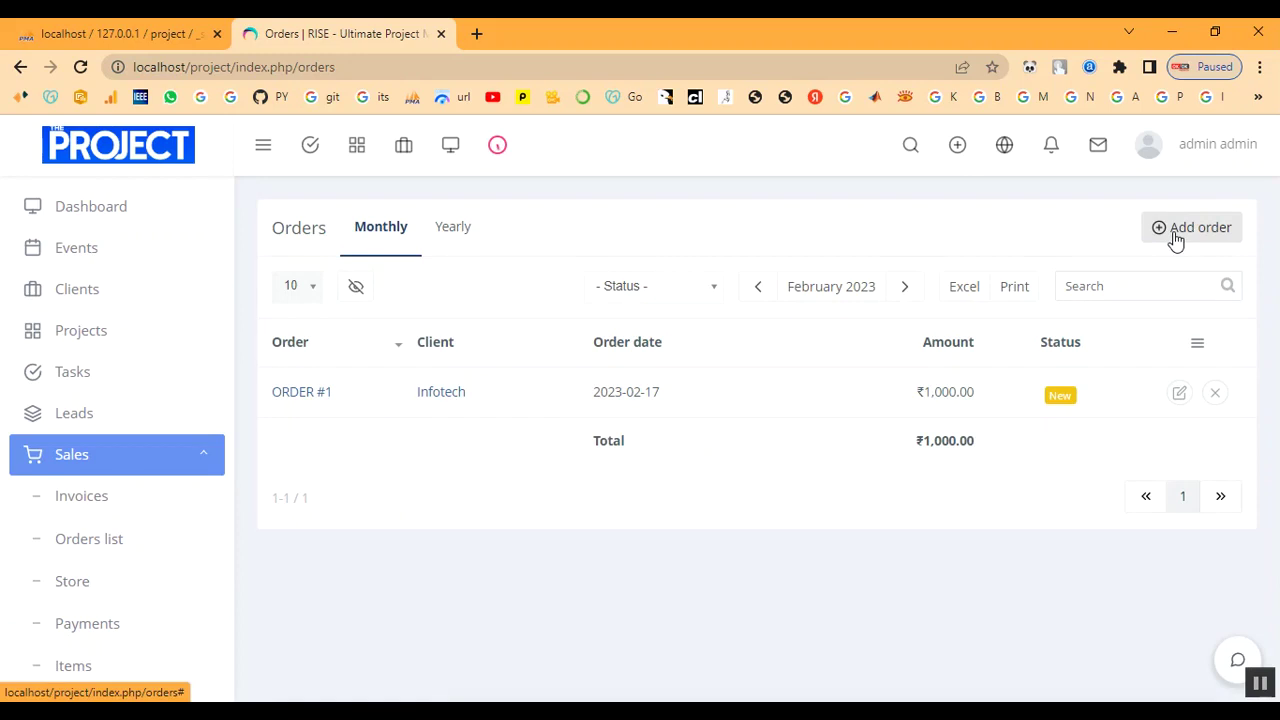
Add the Website item to the cart, check out for the client with note 'pay', and place the order.
click(1176, 237)
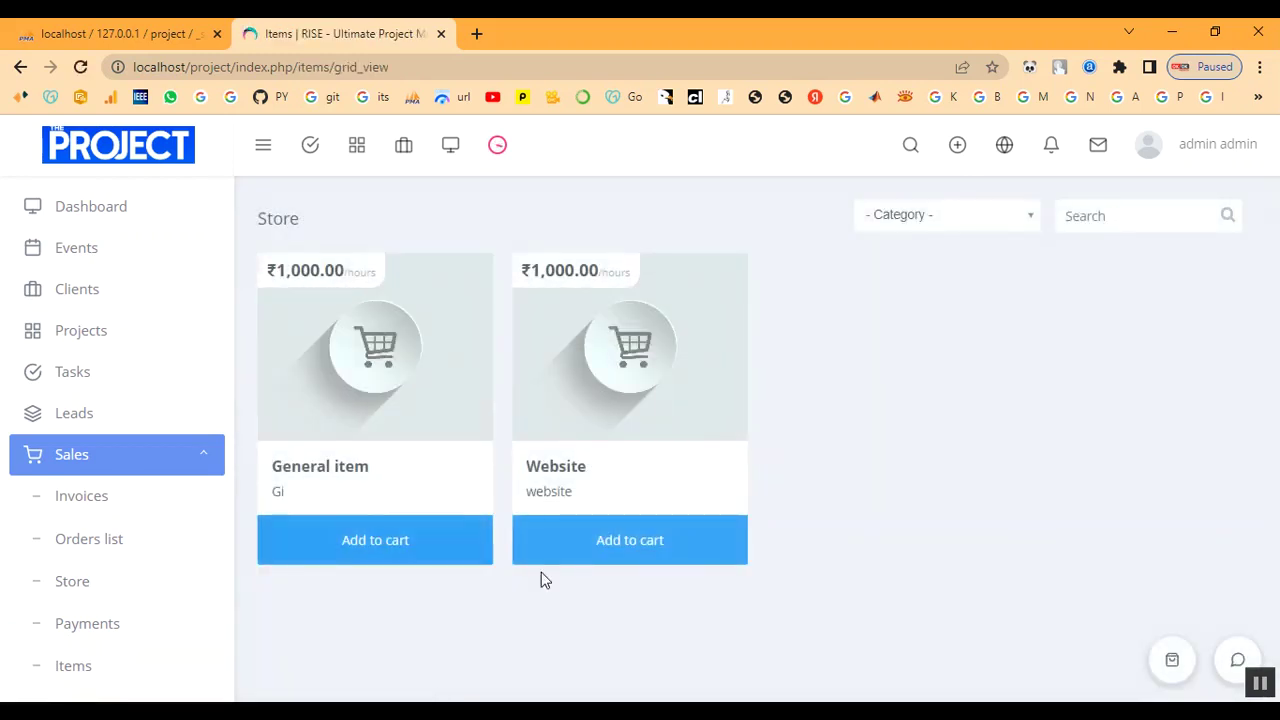
click(600, 562)
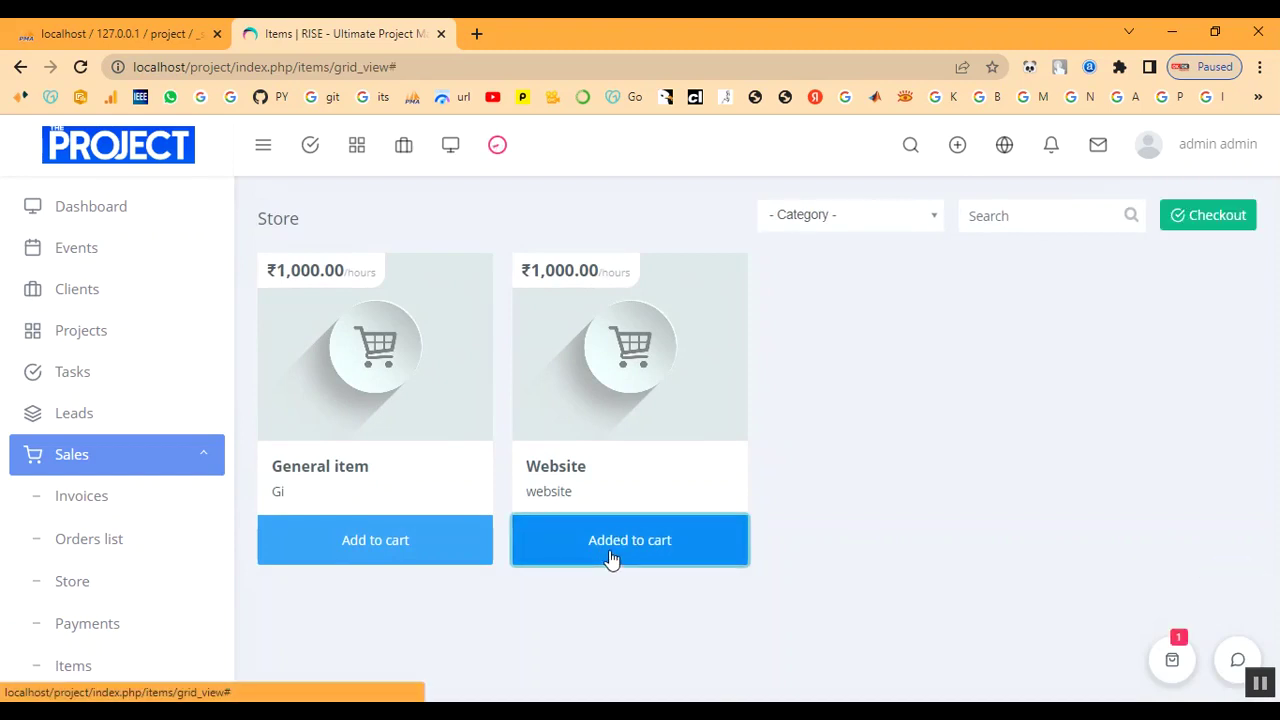
click(1220, 217)
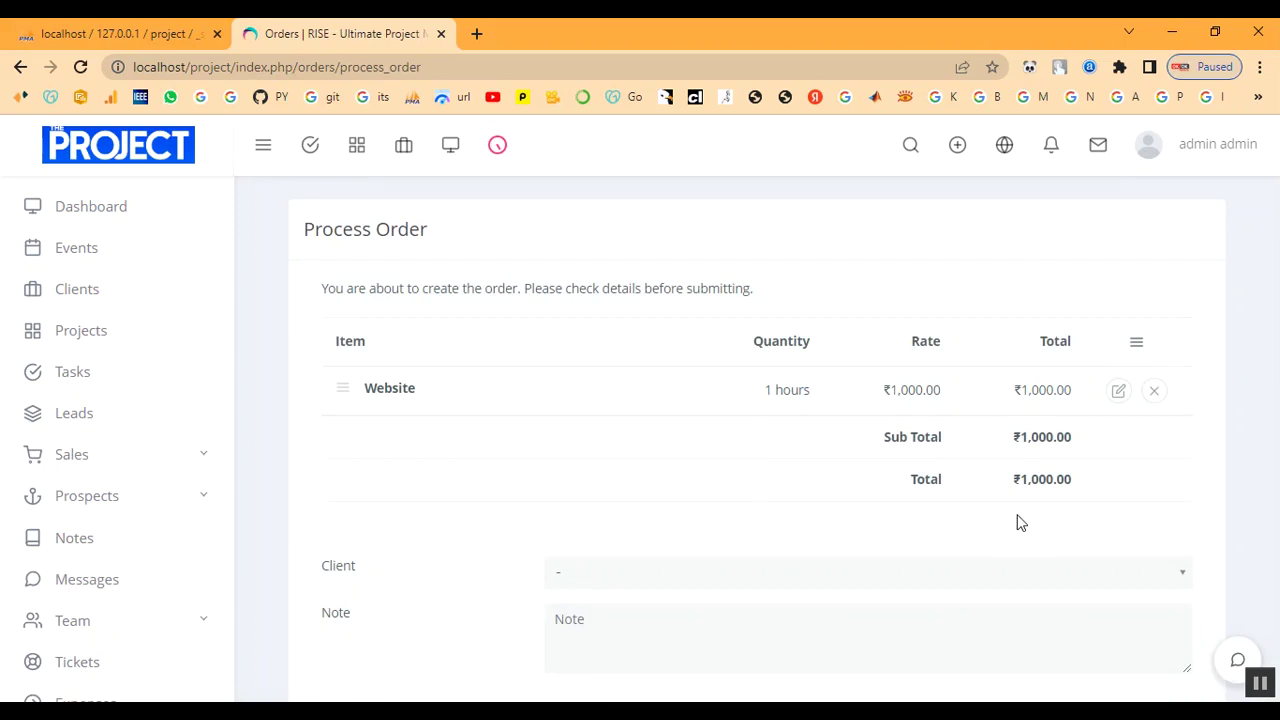
scroll(900, 525, down, 2)
click(684, 490)
click(683, 570)
click(663, 548)
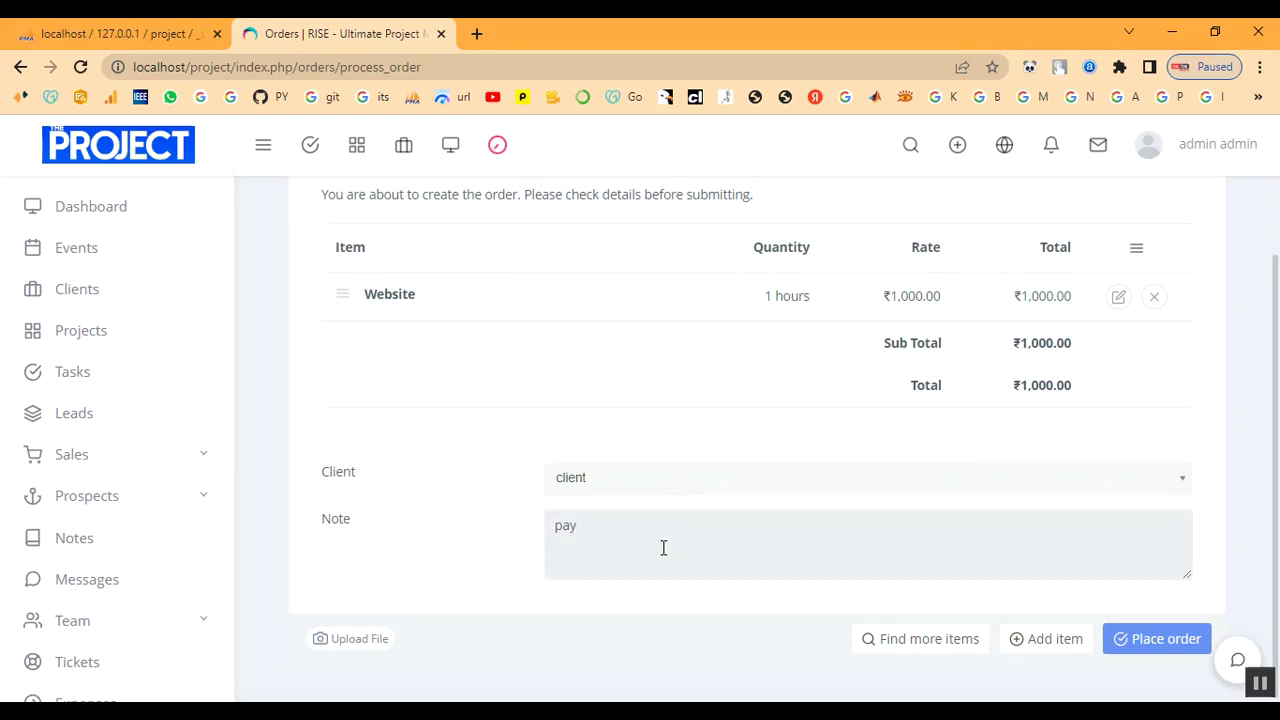
text(pay)
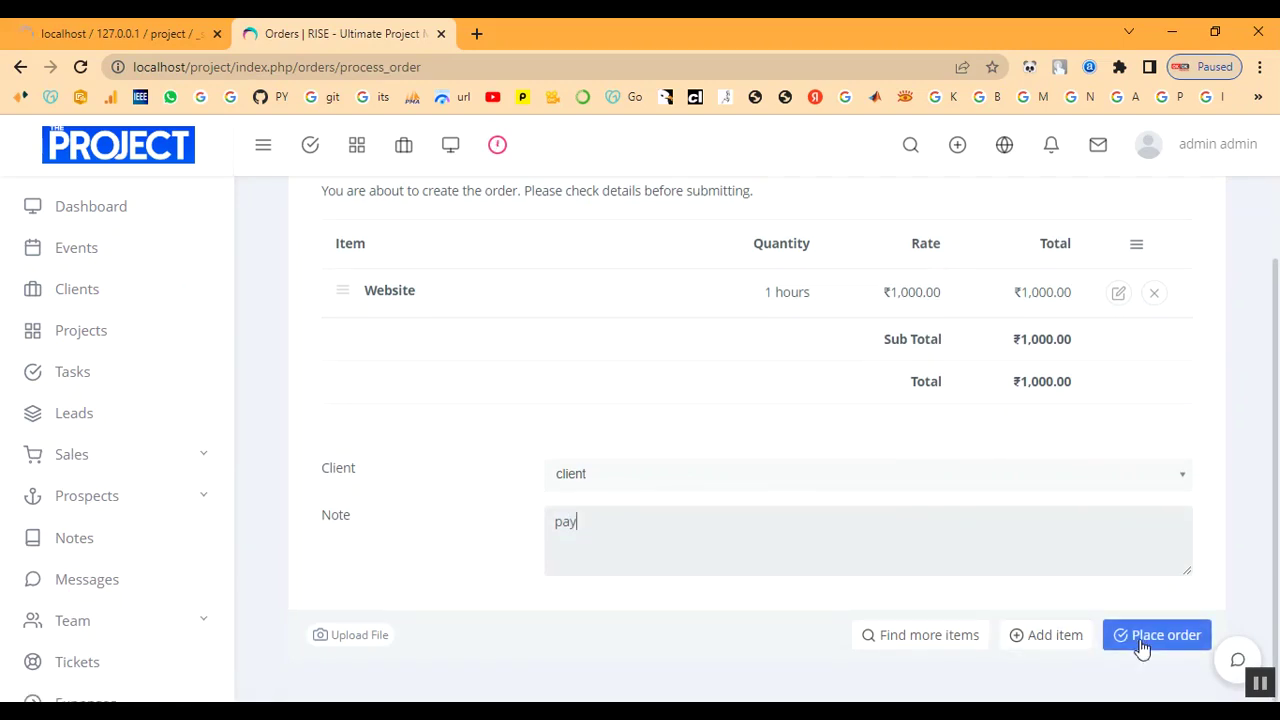
click(1142, 648)
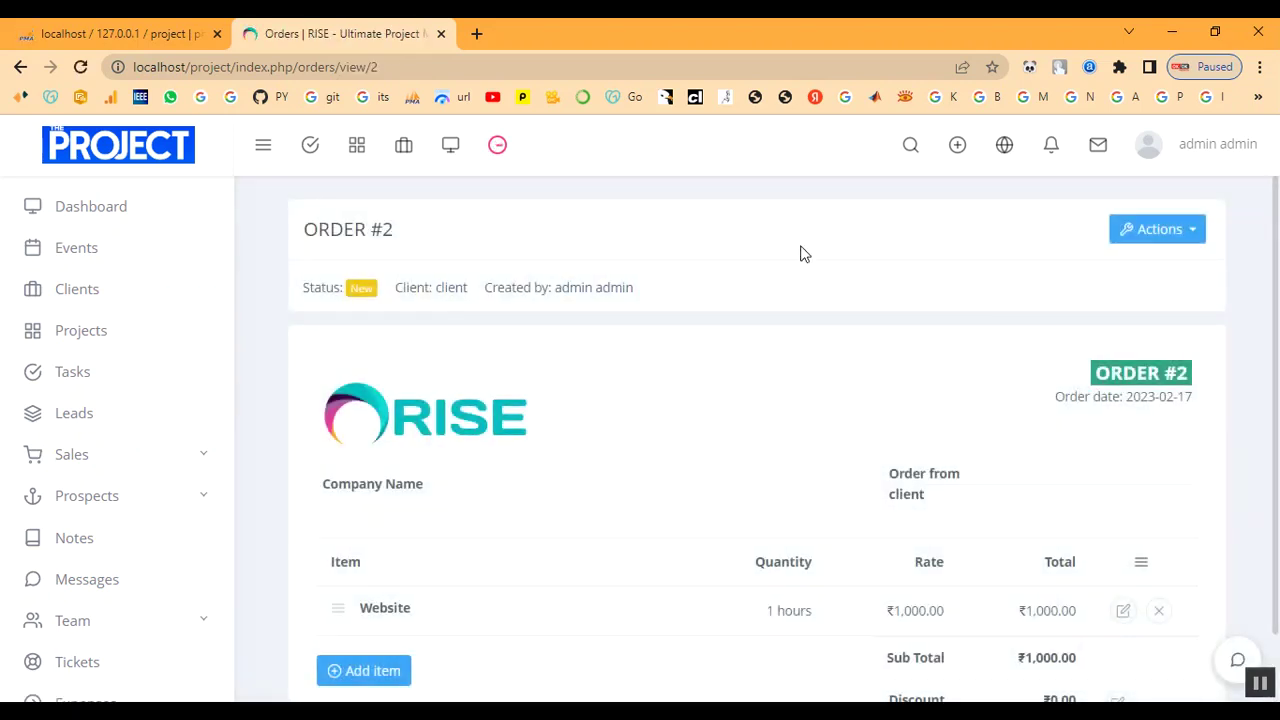
Add a General item line with quantity 1 to ORDER #2.
scroll(500, 360, down, 2)
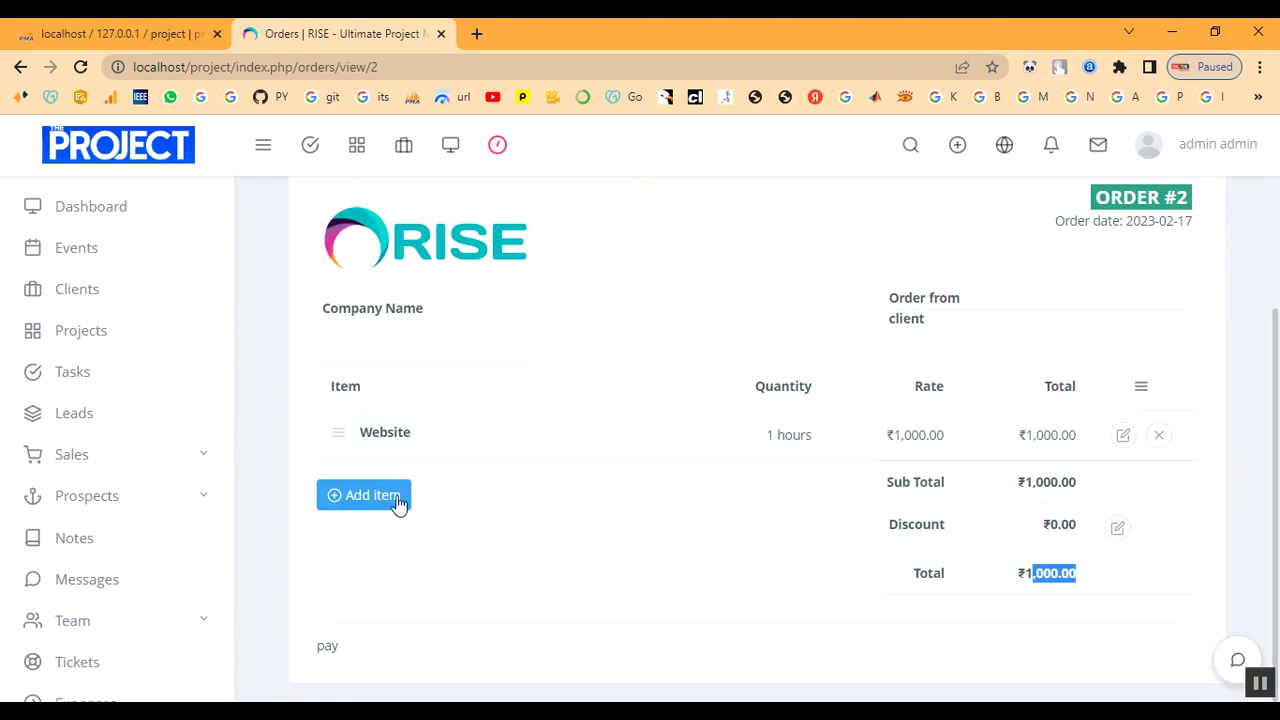
click(366, 497)
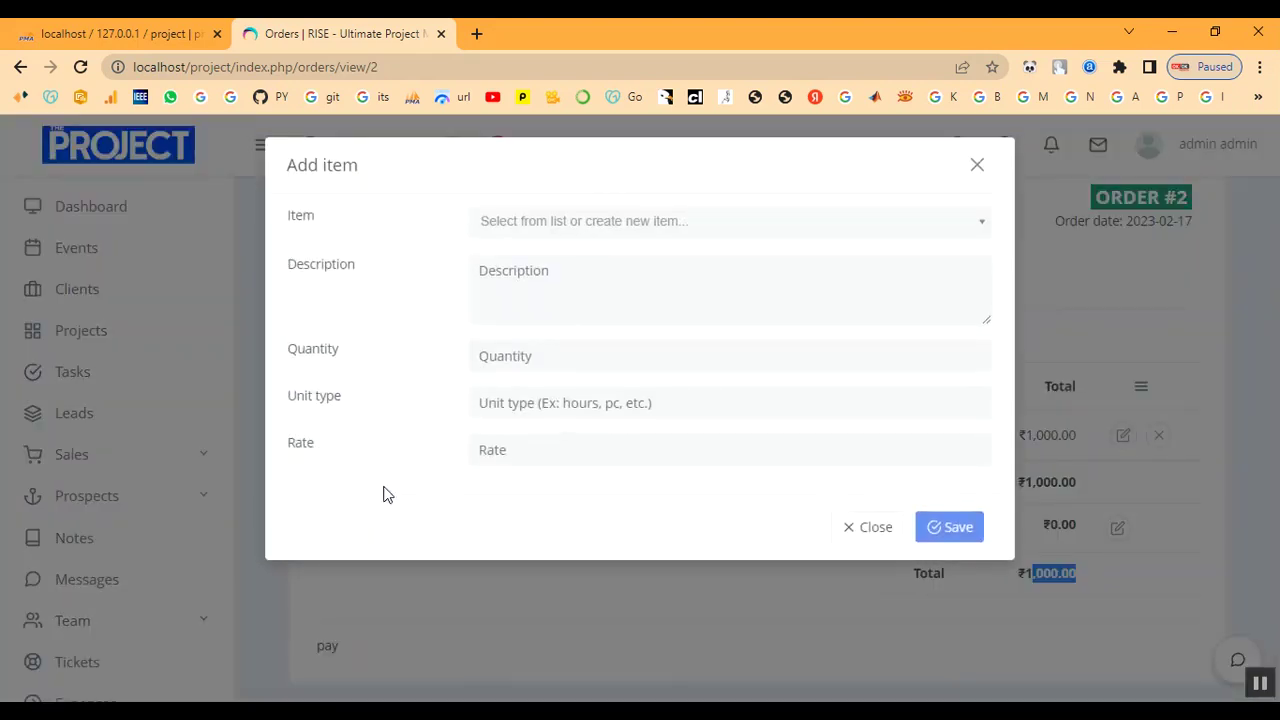
click(557, 232)
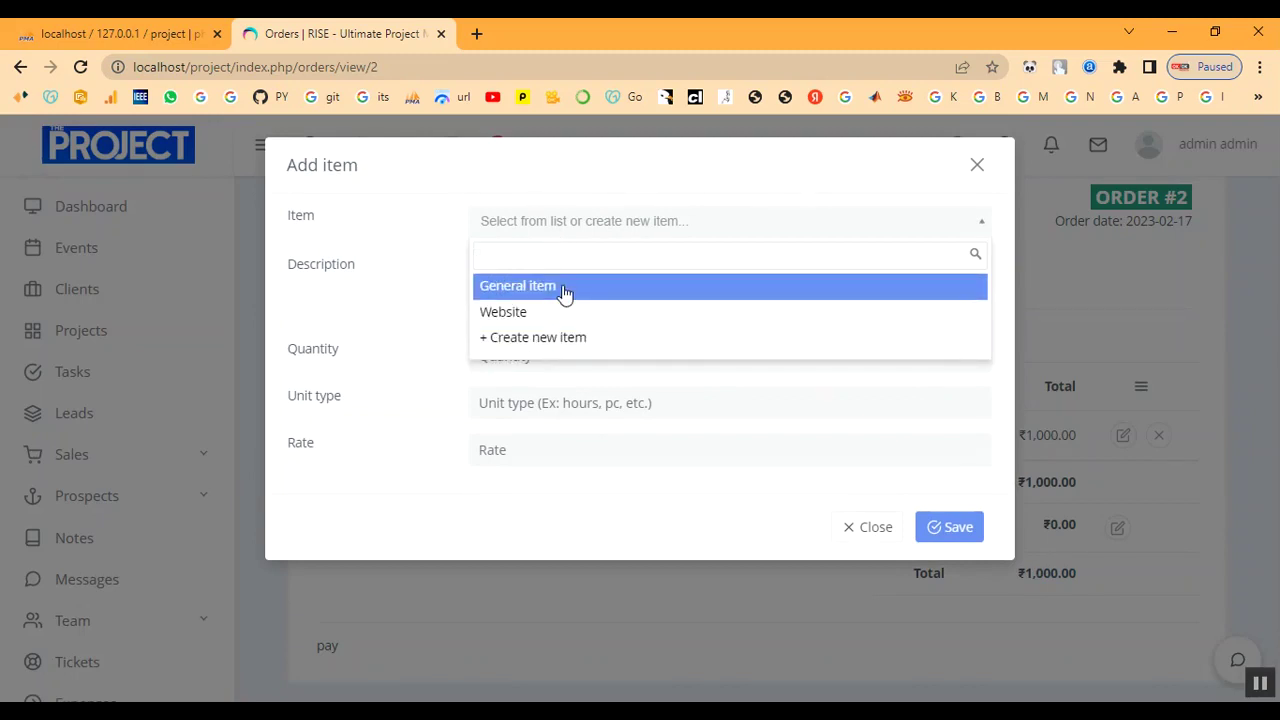
click(564, 288)
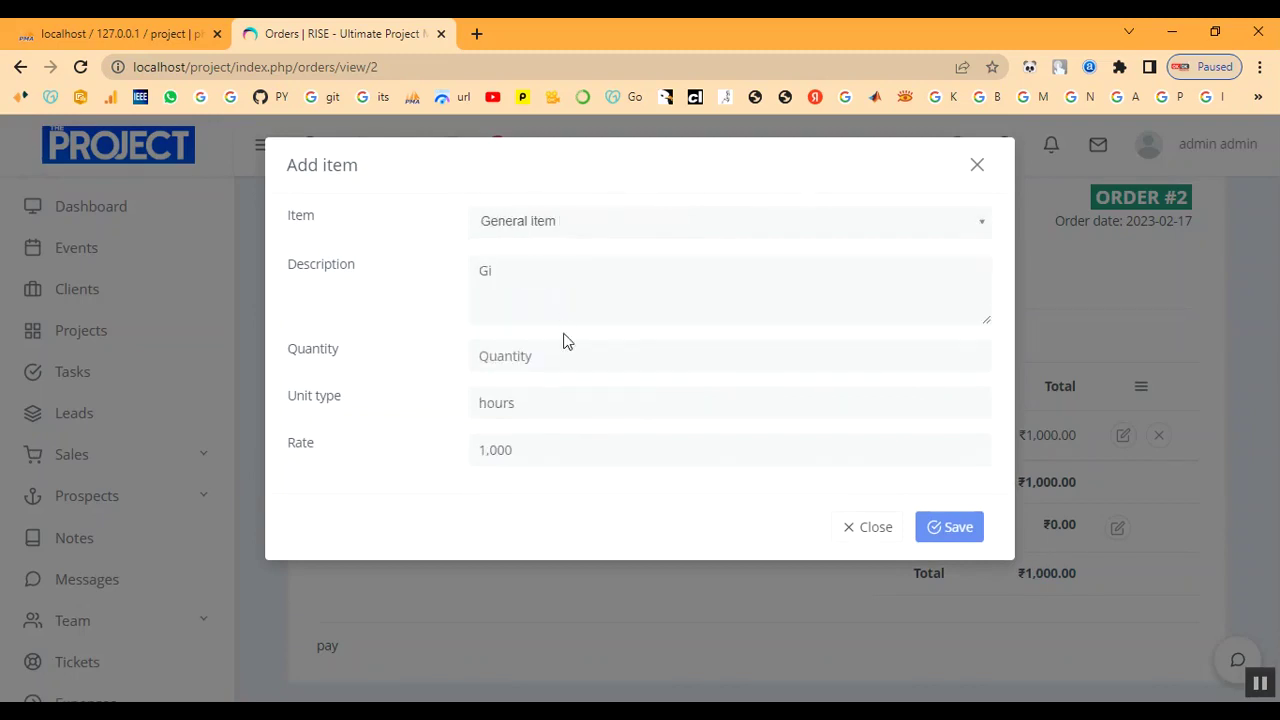
click(958, 530)
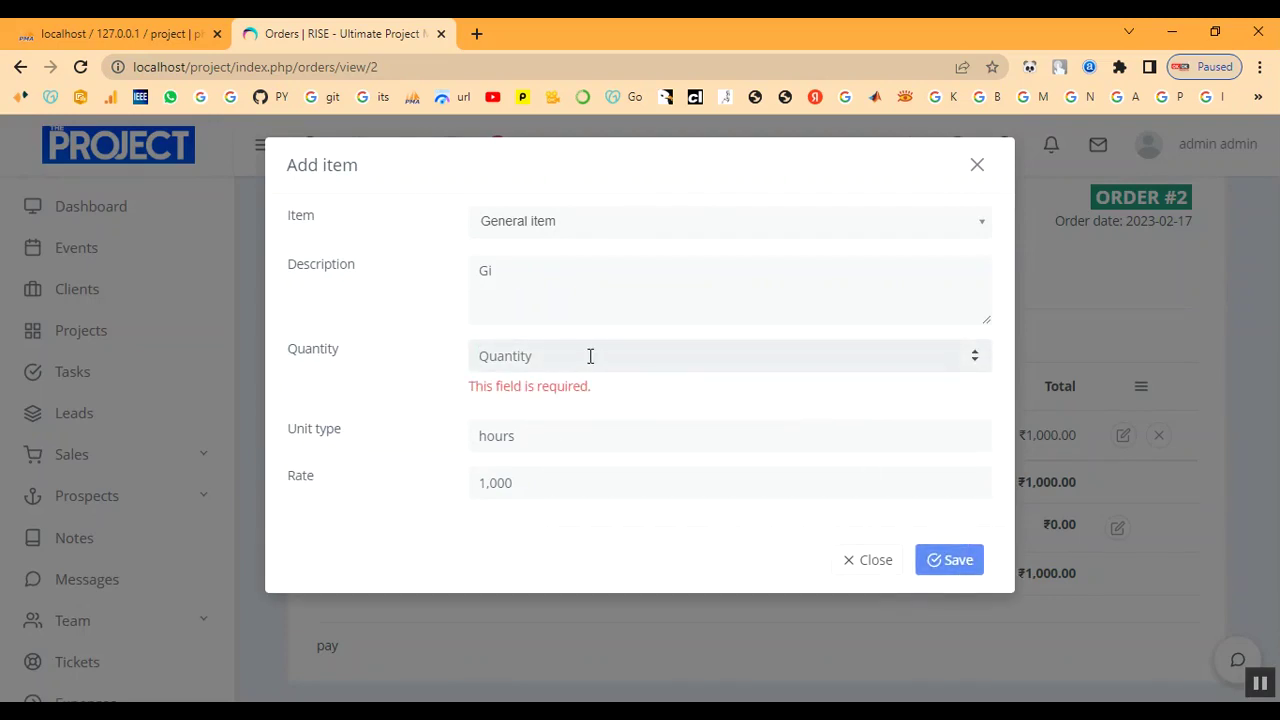
text(1)
click(931, 530)
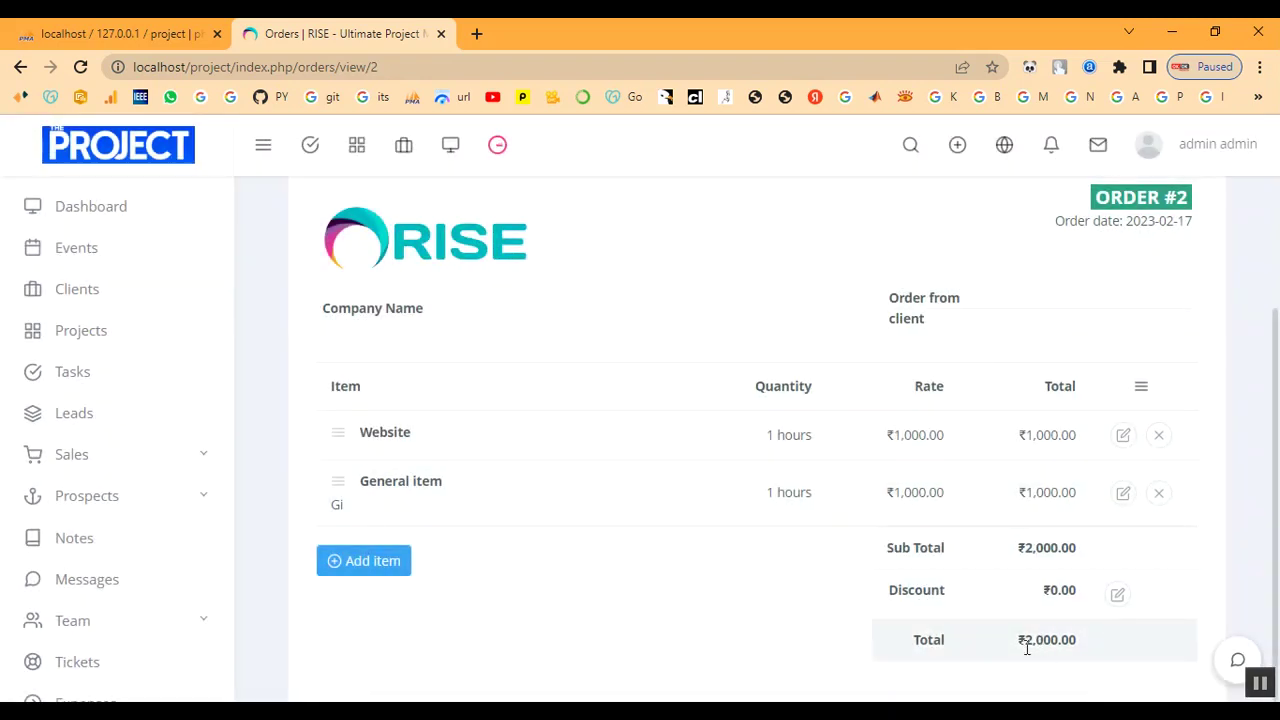
Review the updated ₹2,000 order total and open the order's Actions menu.
drag(1027, 648, 1092, 642)
click(1092, 642)
scroll(1090, 563, down, 1)
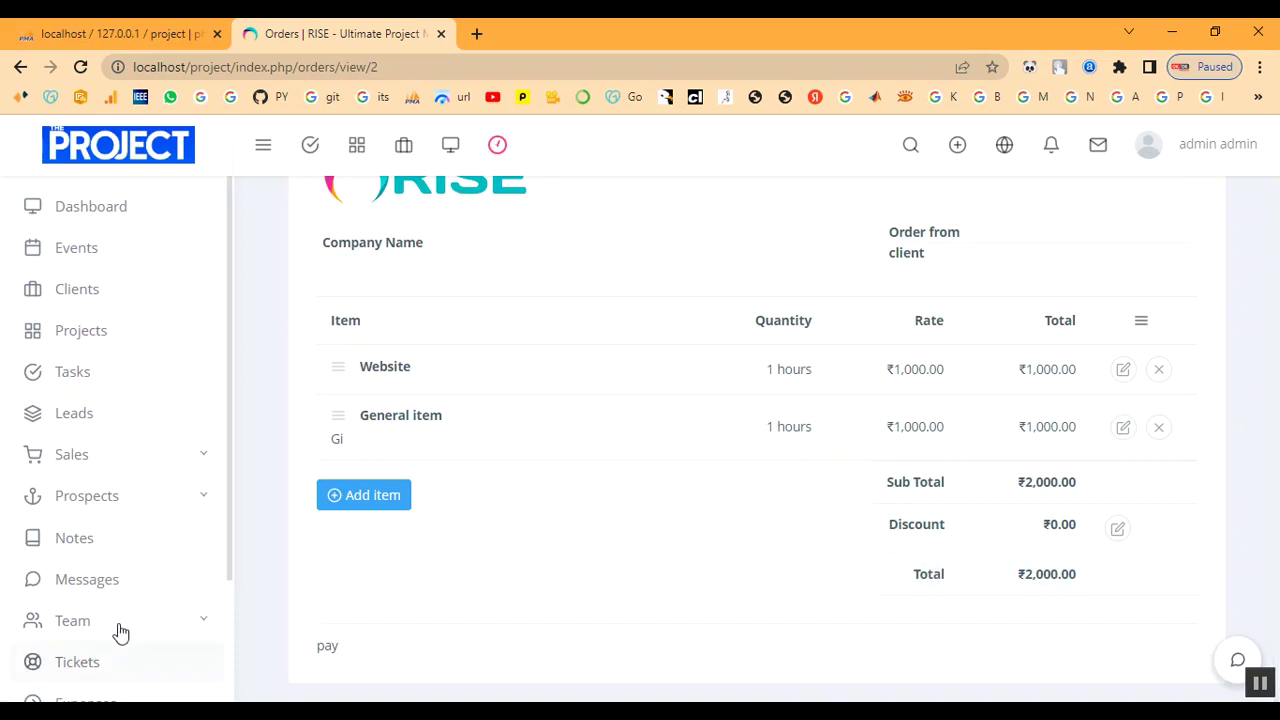
scroll(175, 665, down, 3)
scroll(754, 571, up, 3)
scroll(1045, 600, down, 3)
scroll(1045, 594, up, 3)
click(1164, 238)
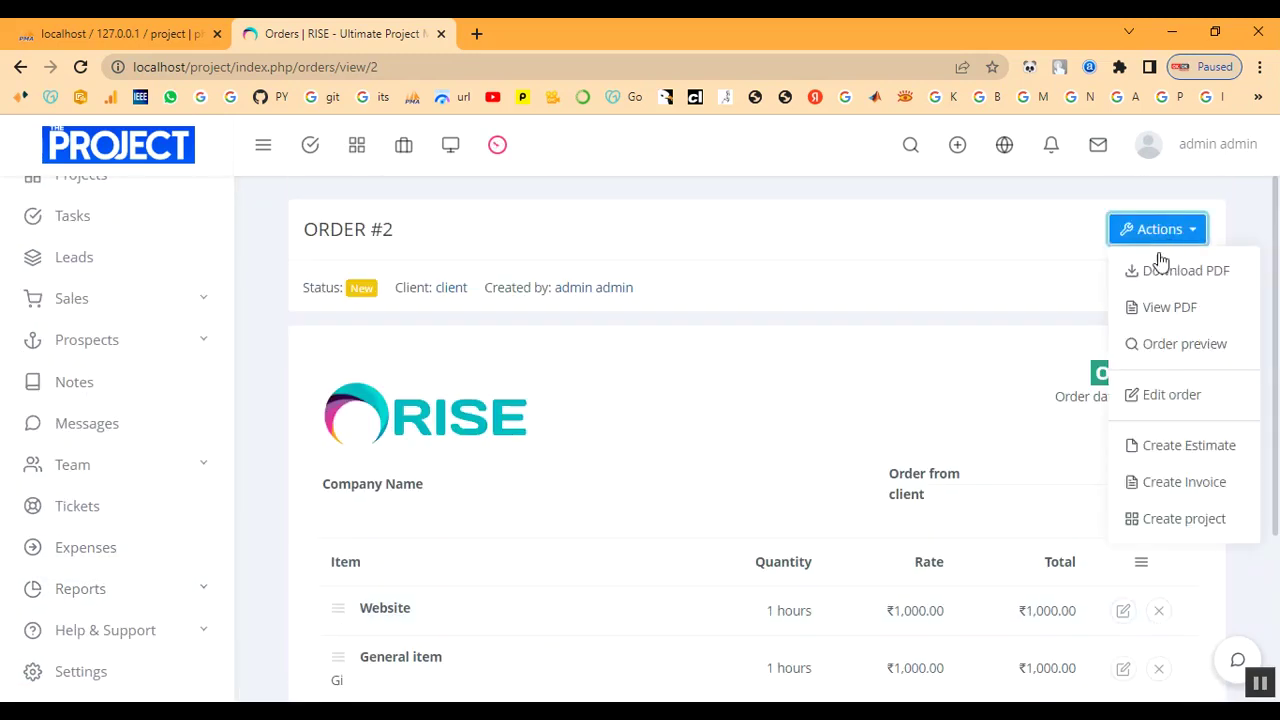
Create an invoice from the order for the client, due 2023-02-17, under project Website.
click(1160, 484)
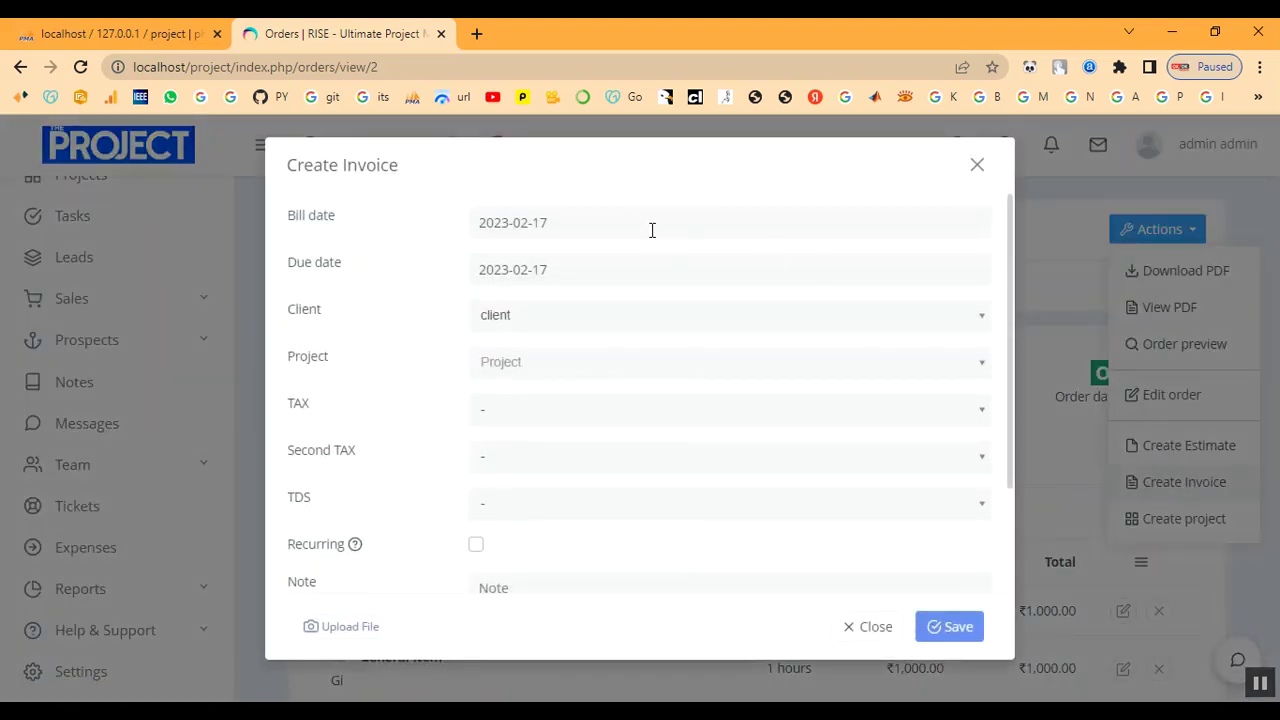
click(633, 225)
click(755, 274)
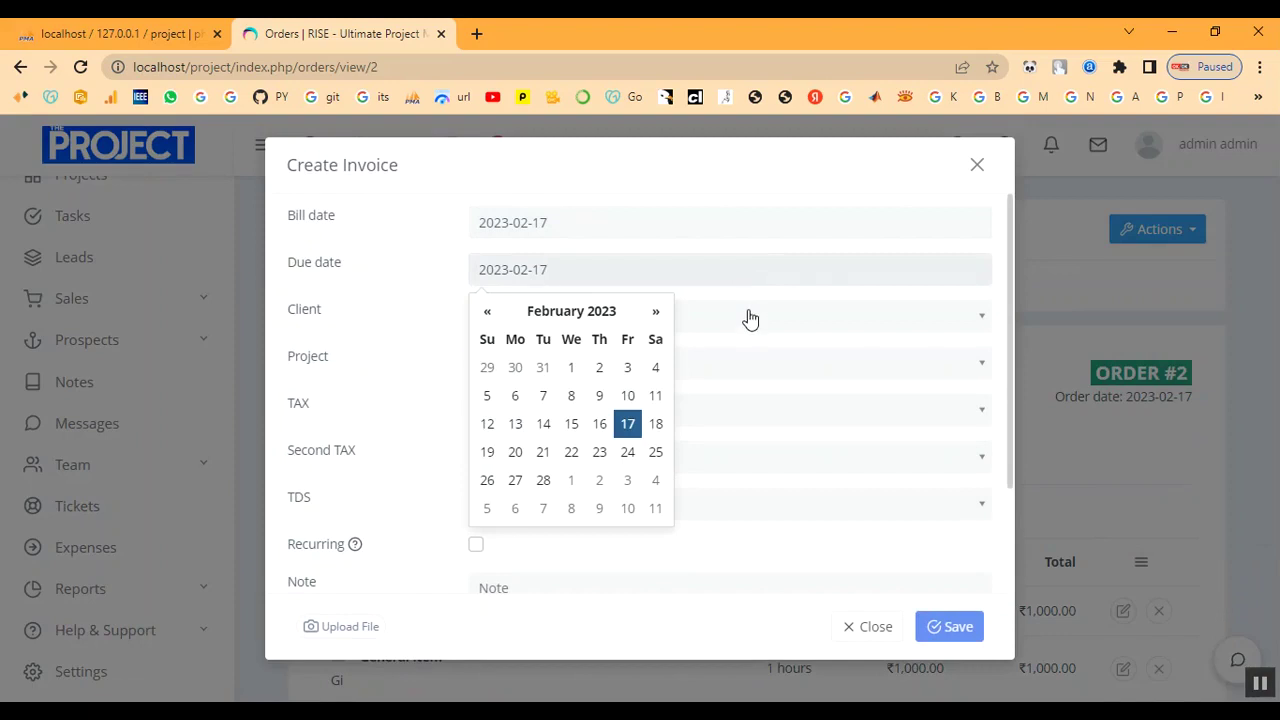
click(749, 317)
click(722, 408)
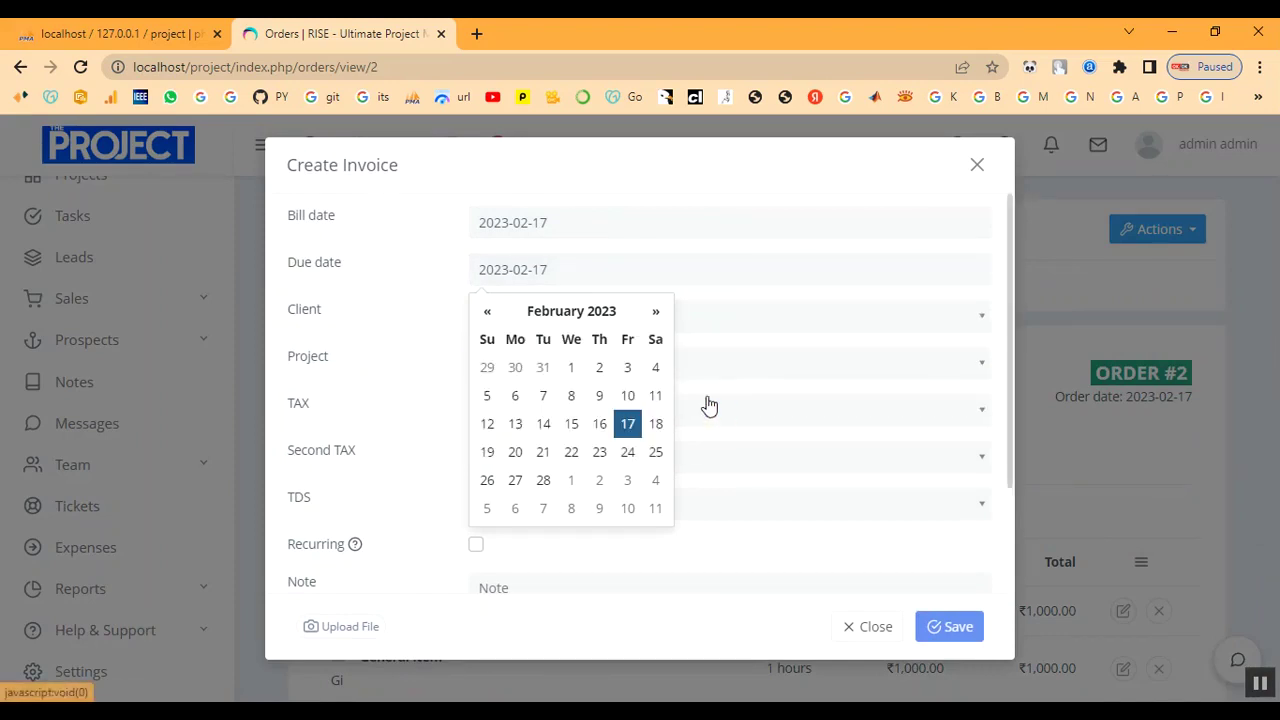
click(748, 361)
click(670, 284)
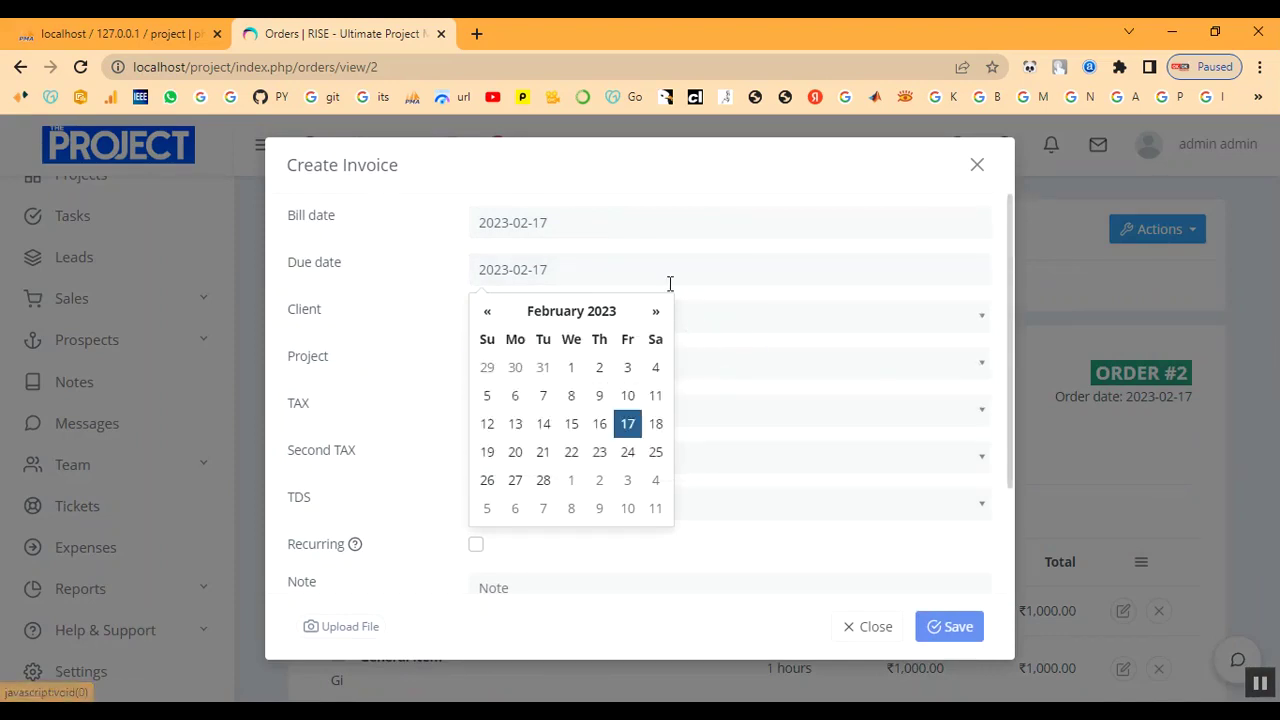
click(627, 425)
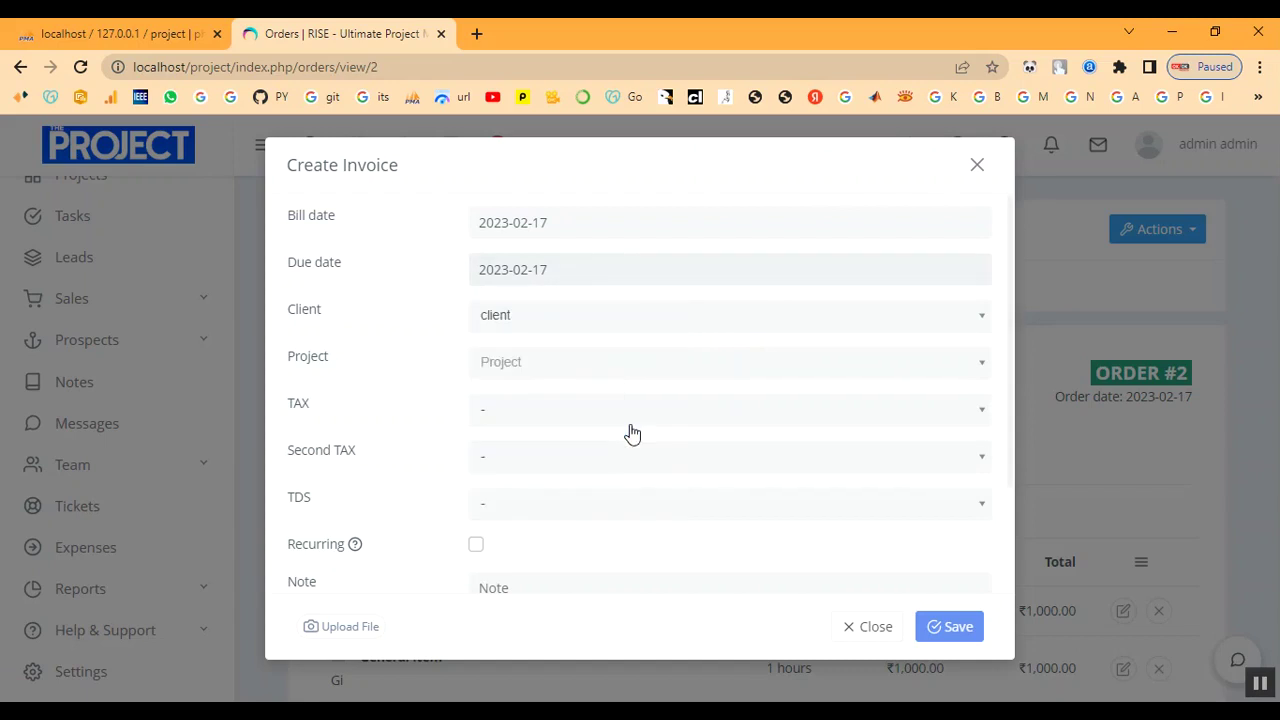
click(538, 358)
click(537, 445)
Apply Tax (10%) as the main tax, second tax and TDS.
click(535, 410)
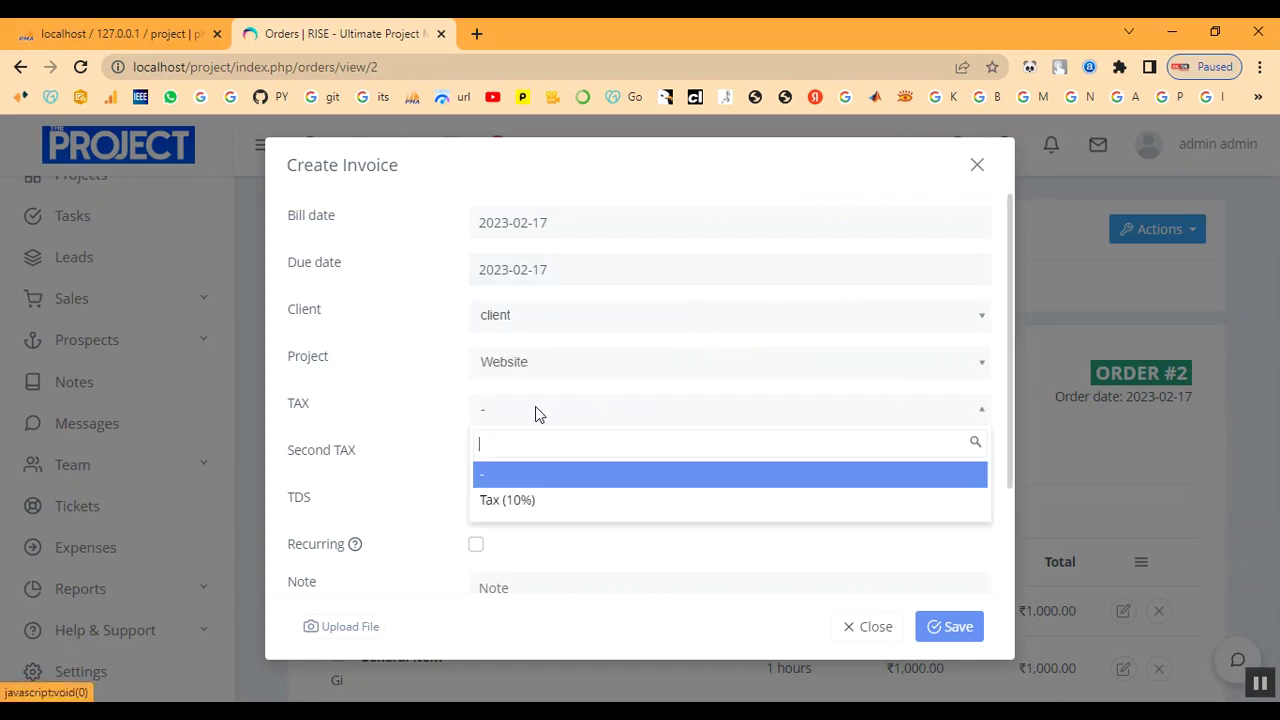
click(535, 499)
click(537, 465)
click(545, 547)
click(535, 505)
click(540, 594)
Leave recurring off, label the invoice Not paid, and save it.
scroll(566, 486, down, 1)
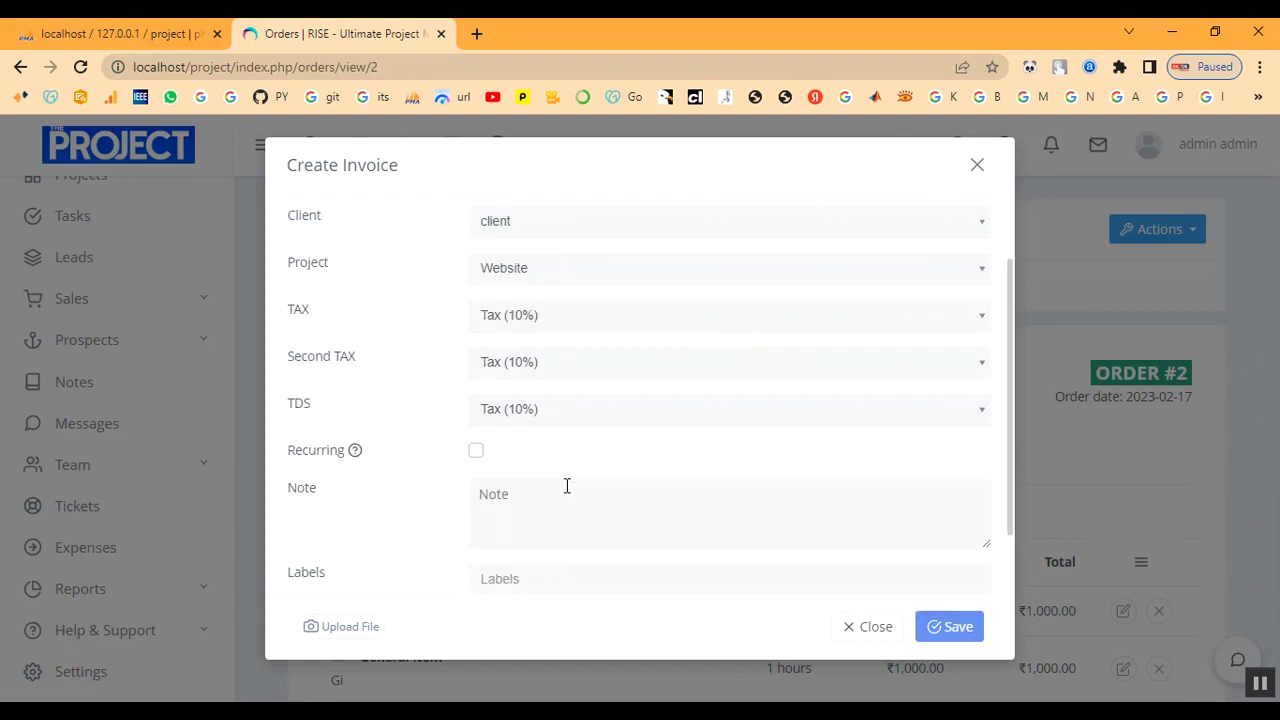
click(476, 452)
click(476, 452)
scroll(519, 456, down, 1)
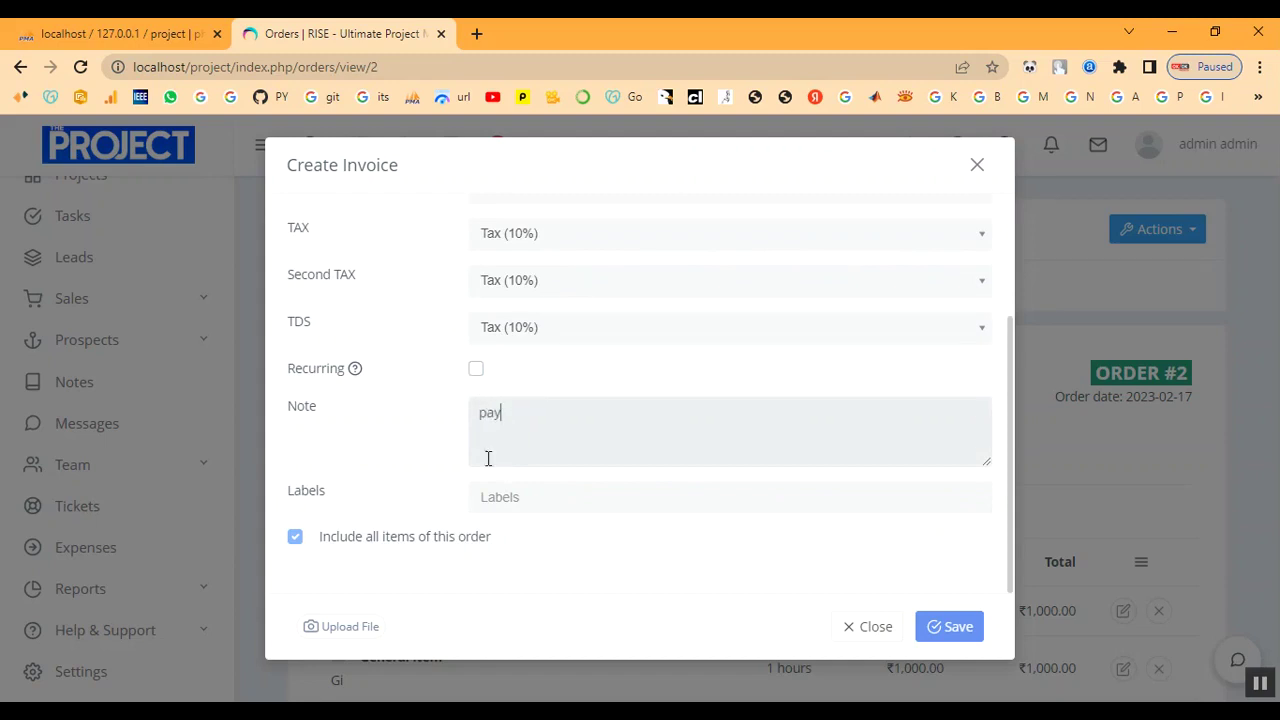
click(493, 500)
click(500, 526)
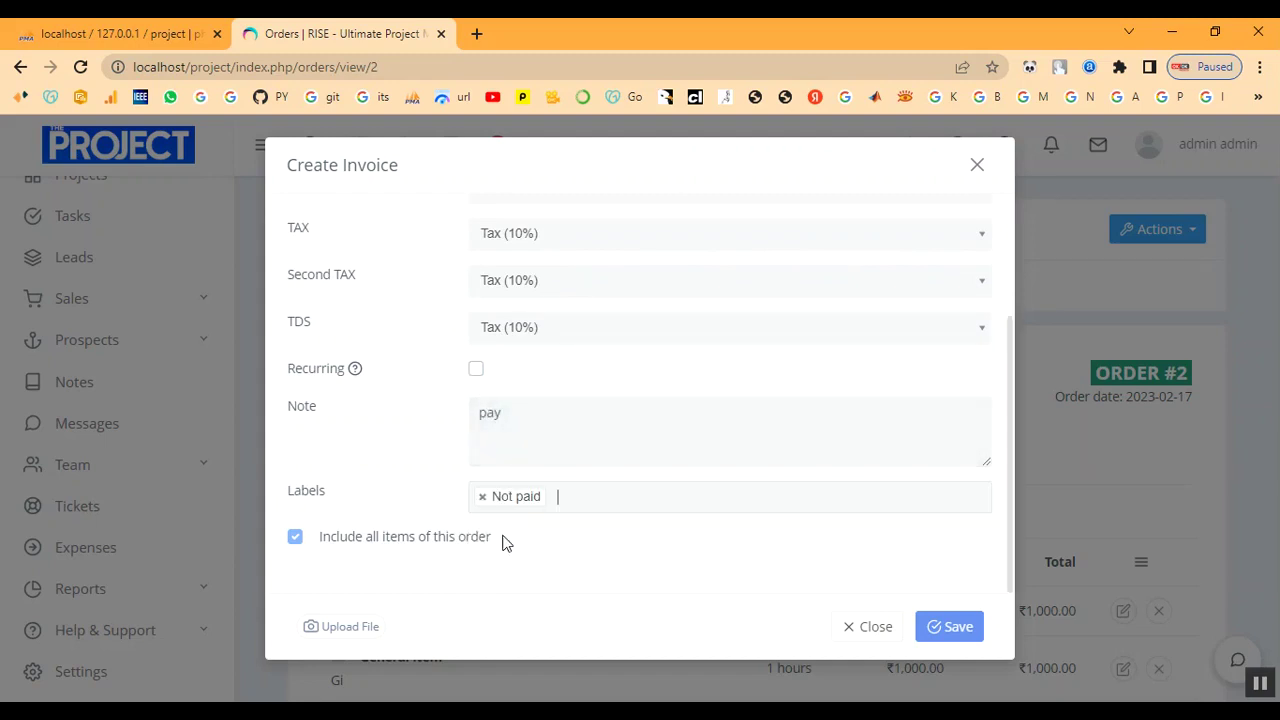
click(958, 628)
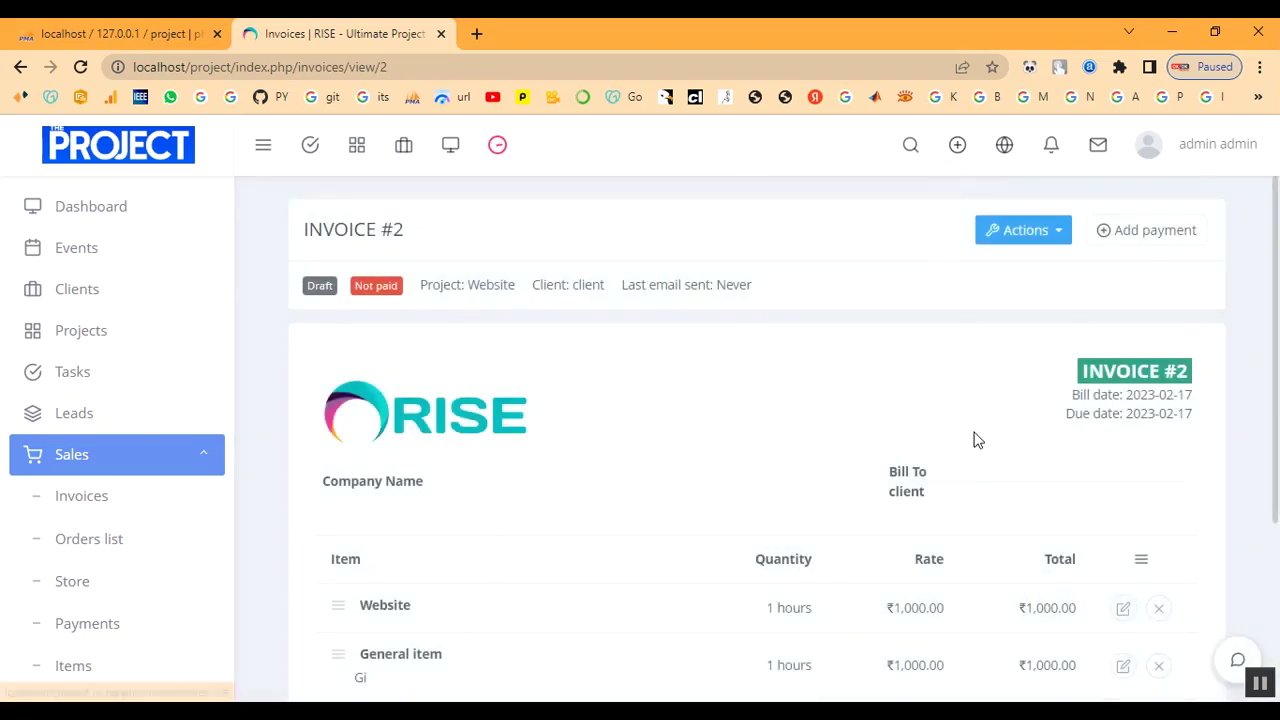
Open the Invoices list and inspect INVOICE #2 in the editor without changes.
scroll(975, 438, down, 1)
scroll(971, 437, down, 4)
scroll(971, 437, up, 3)
click(75, 502)
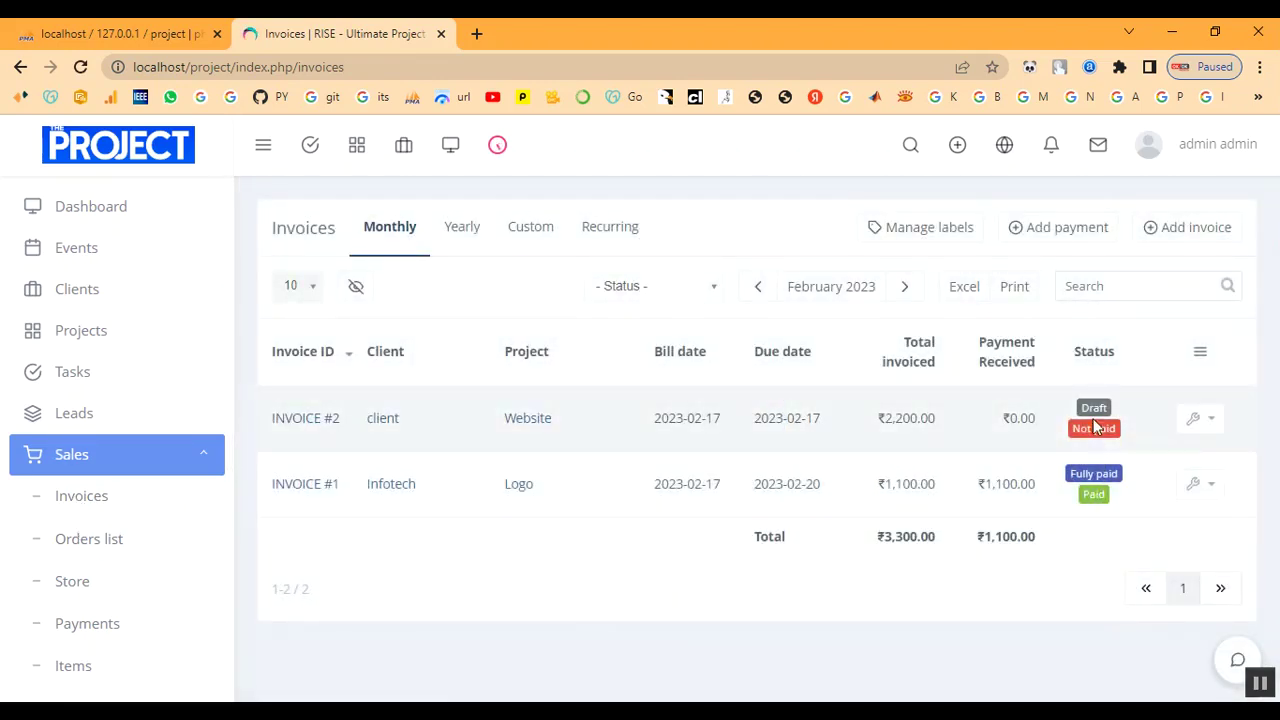
click(1205, 426)
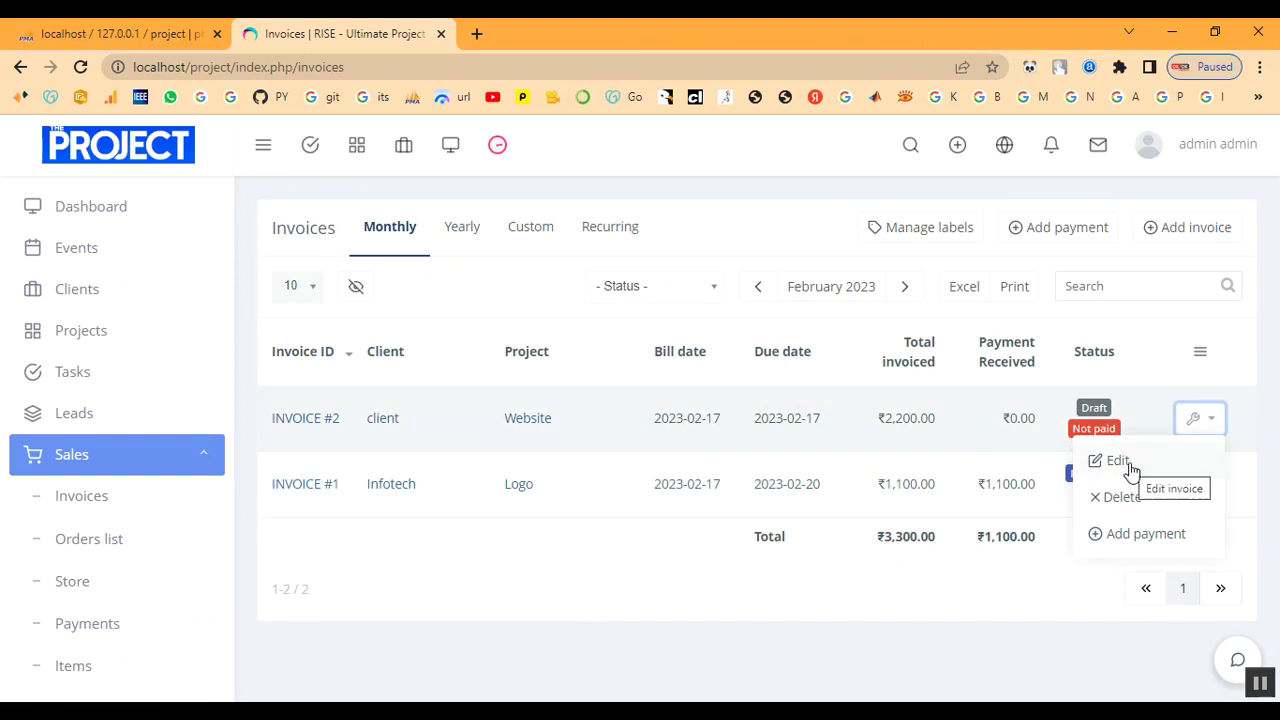
click(1118, 460)
scroll(766, 400, down, 2)
scroll(764, 400, up, 2)
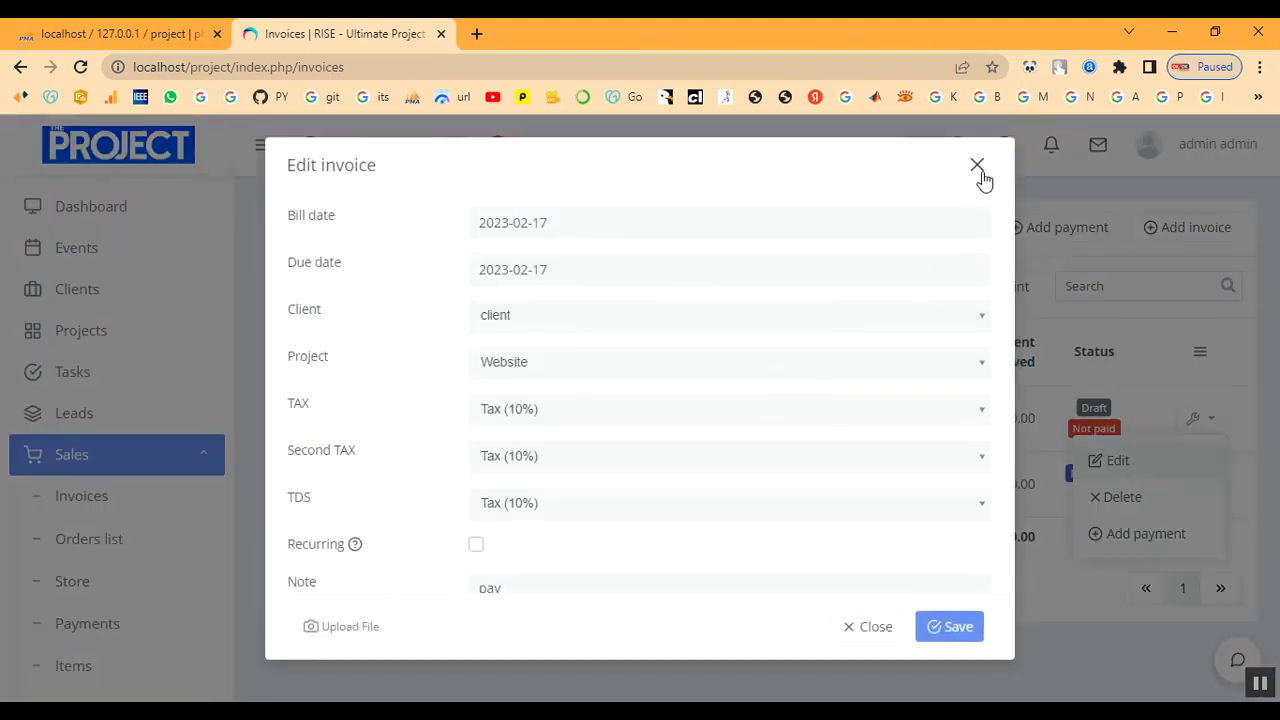
scroll(914, 443, down, 2)
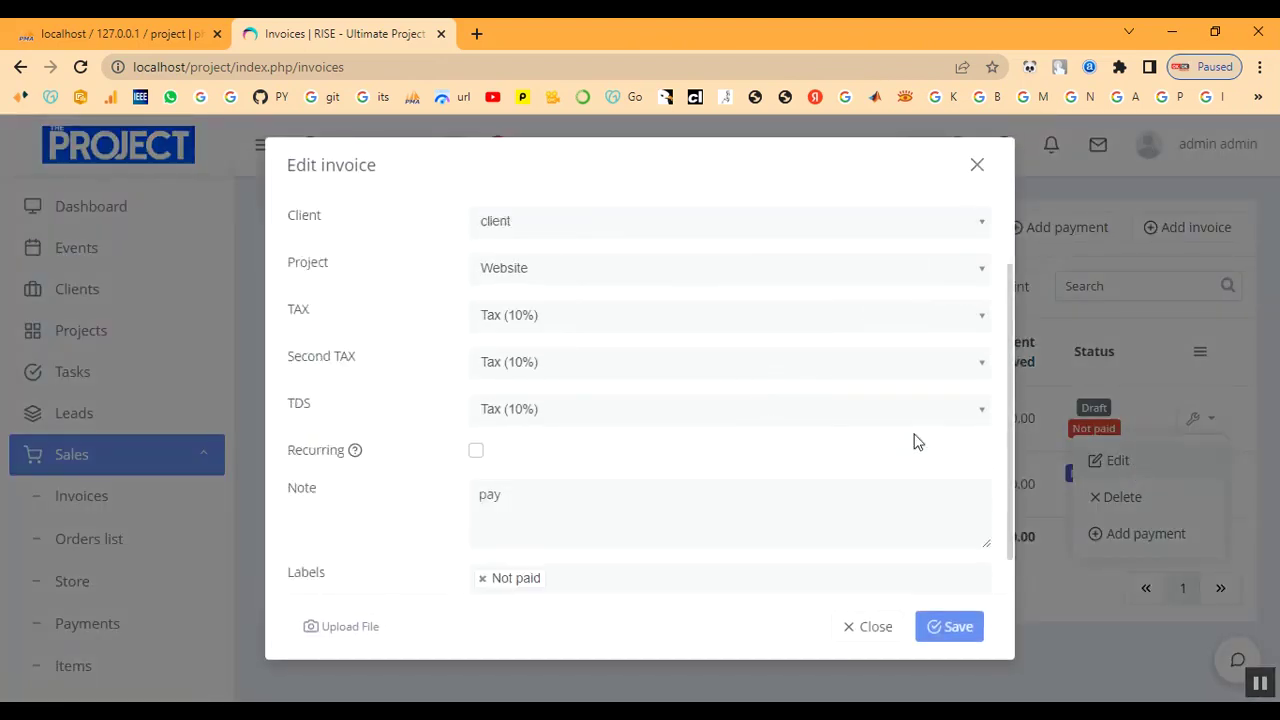
click(873, 630)
Filter the invoice list by the Not paid label, leaving only INVOICE #2.
click(1185, 227)
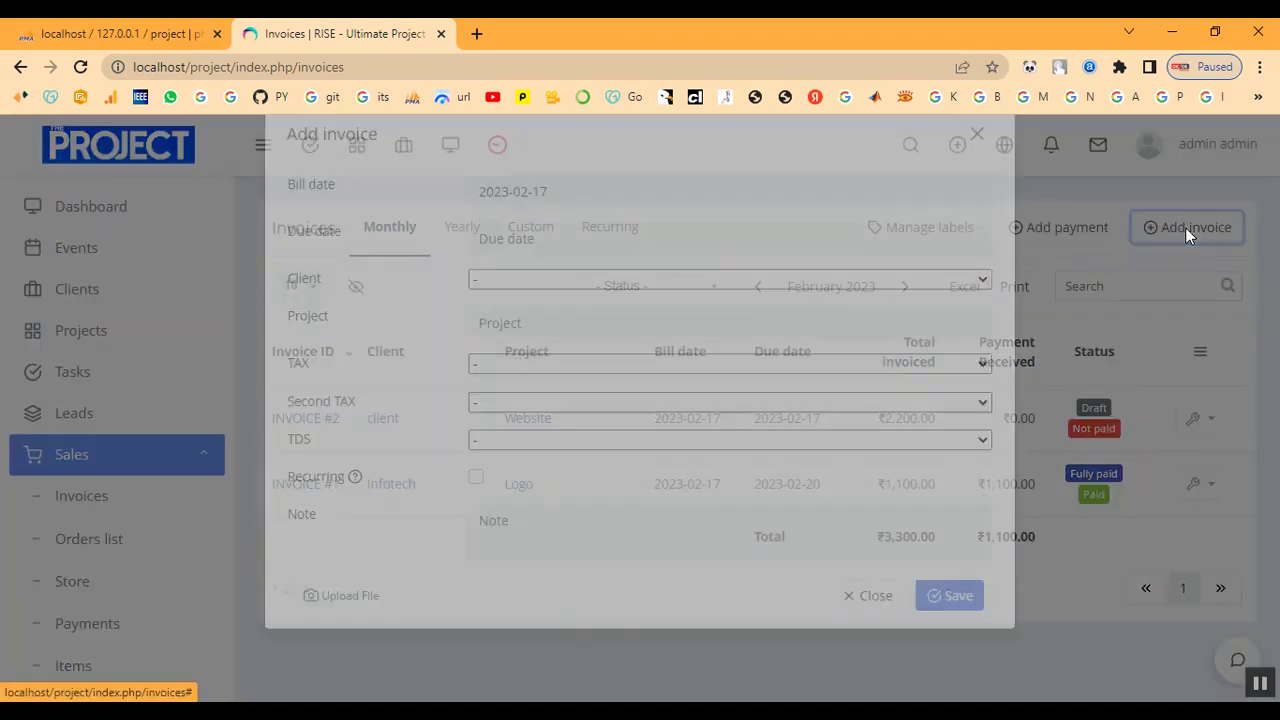
click(972, 166)
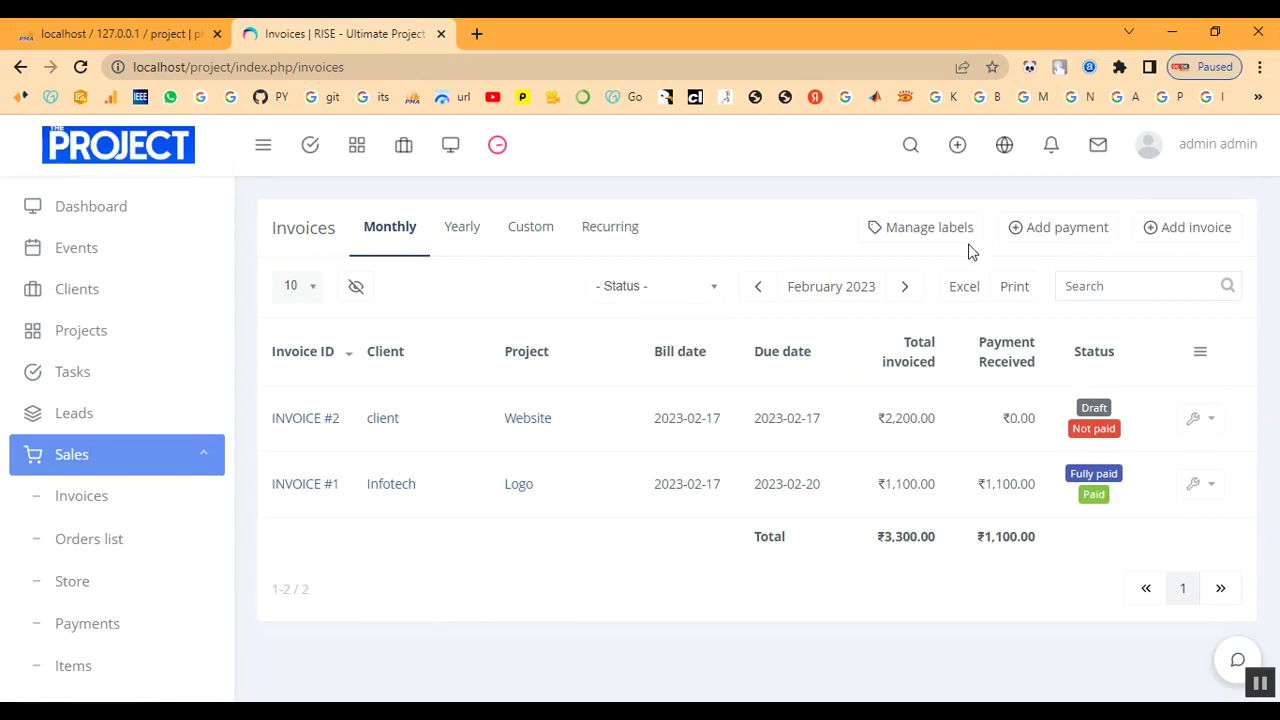
click(1080, 430)
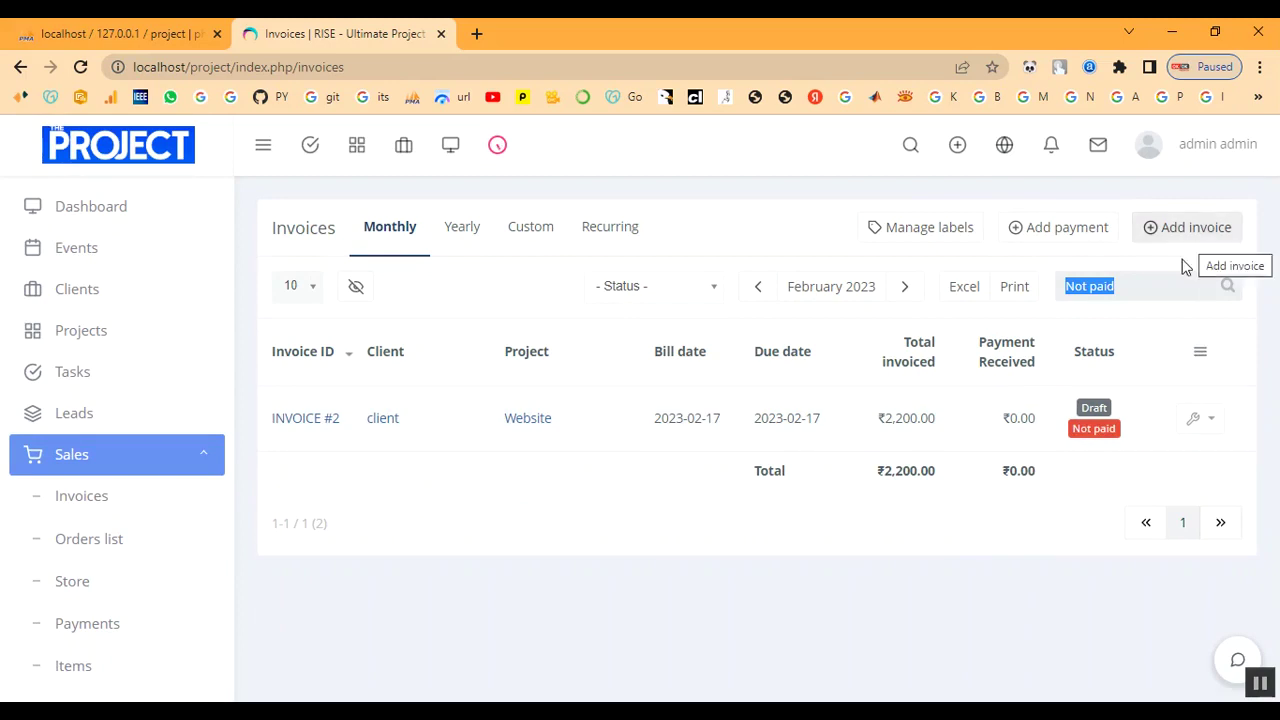
click(1202, 433)
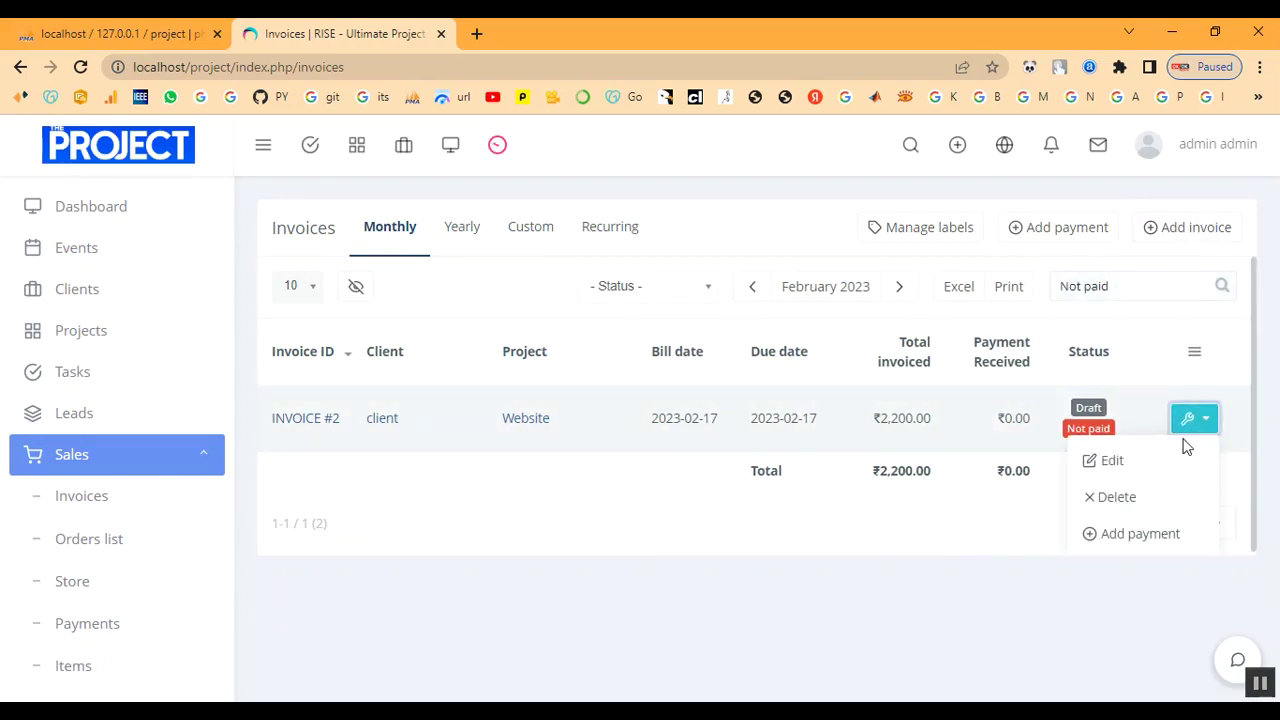
click(917, 531)
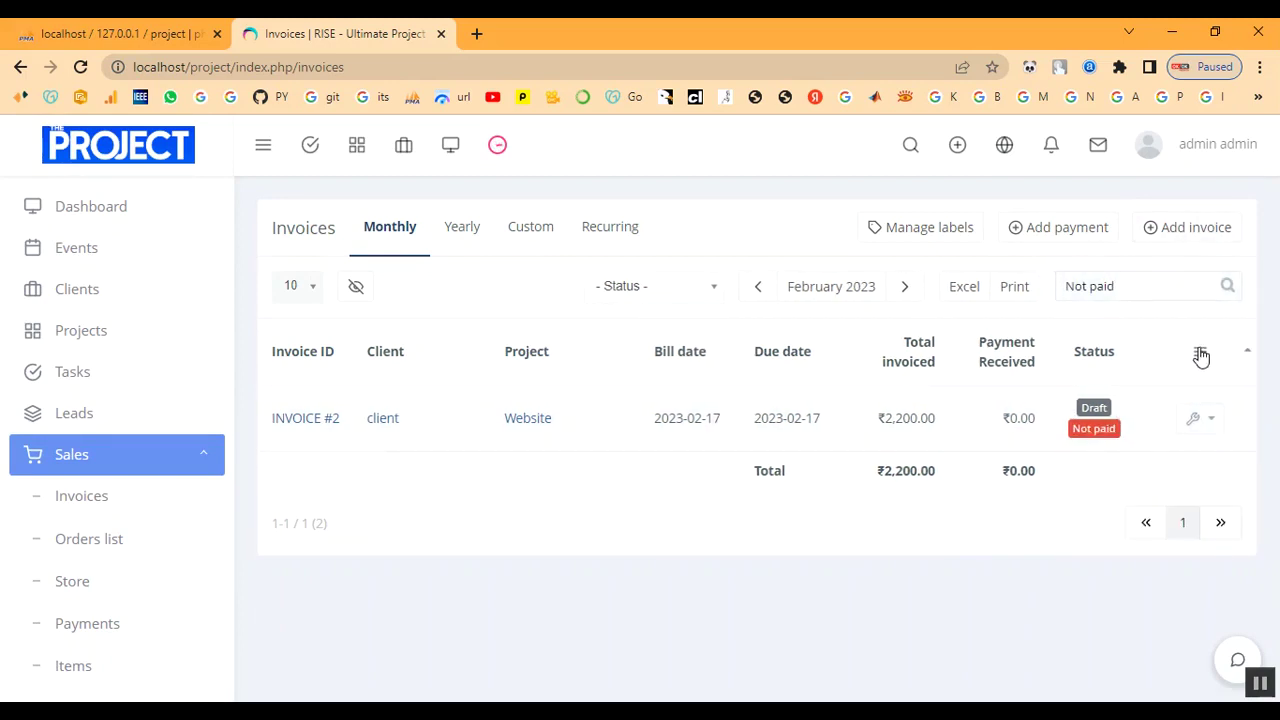
Mark INVOICE #2 as Not paid from its Actions menu and return to Invoices.
click(320, 424)
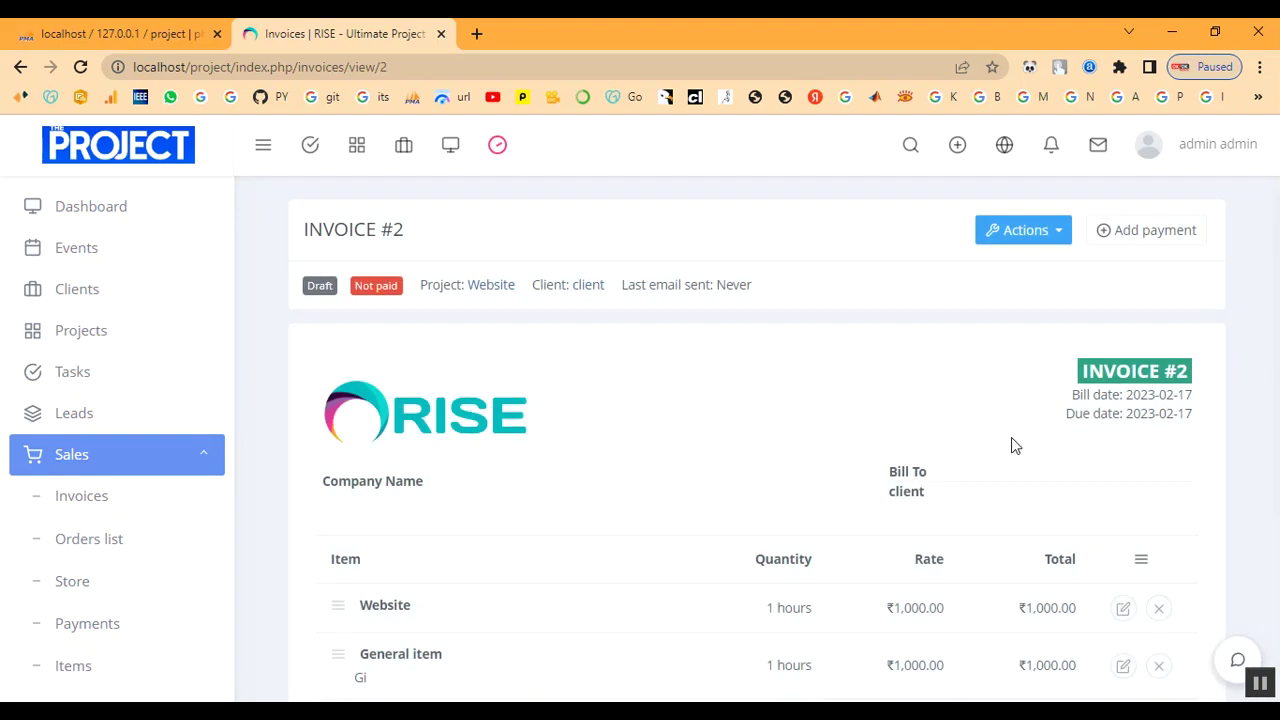
click(1020, 229)
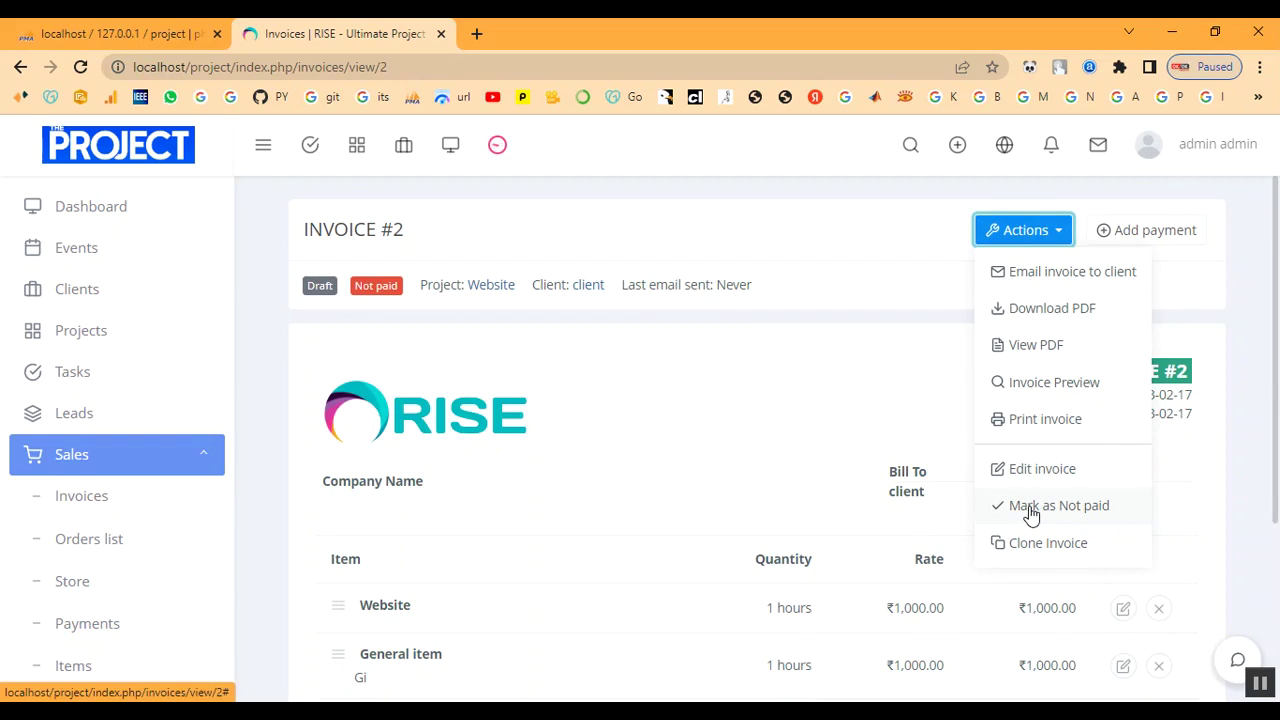
click(1031, 510)
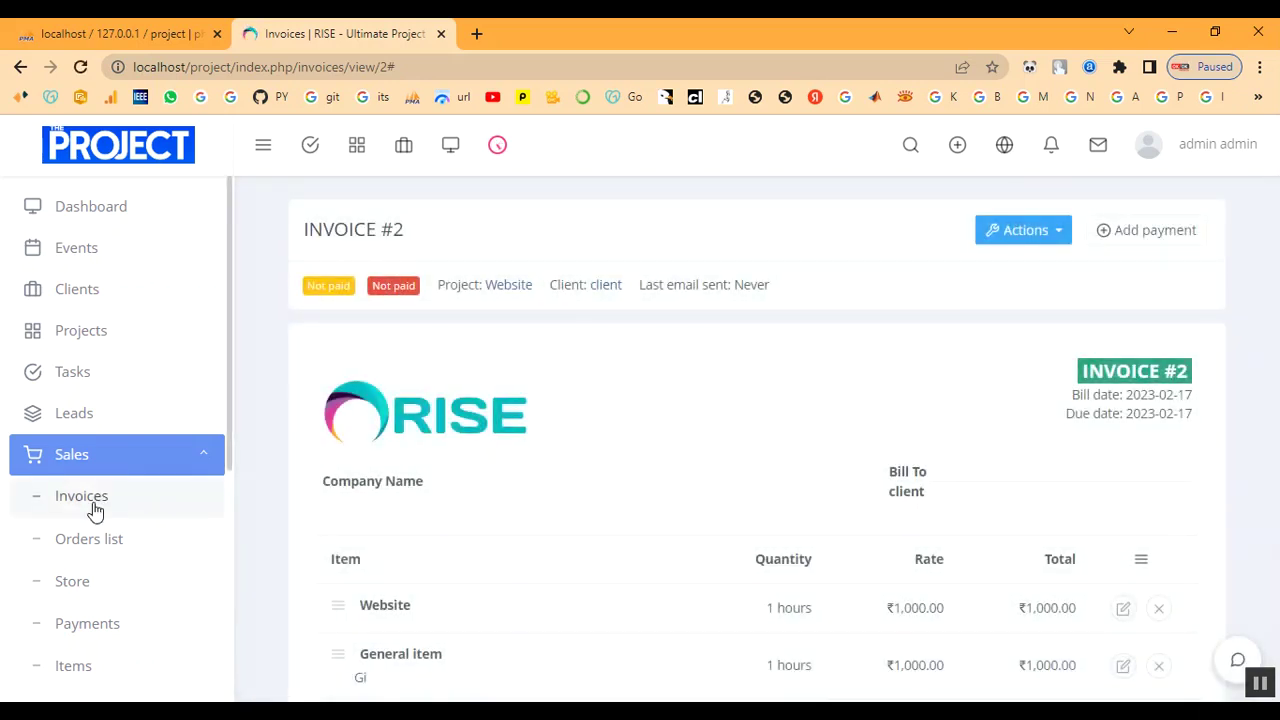
click(95, 511)
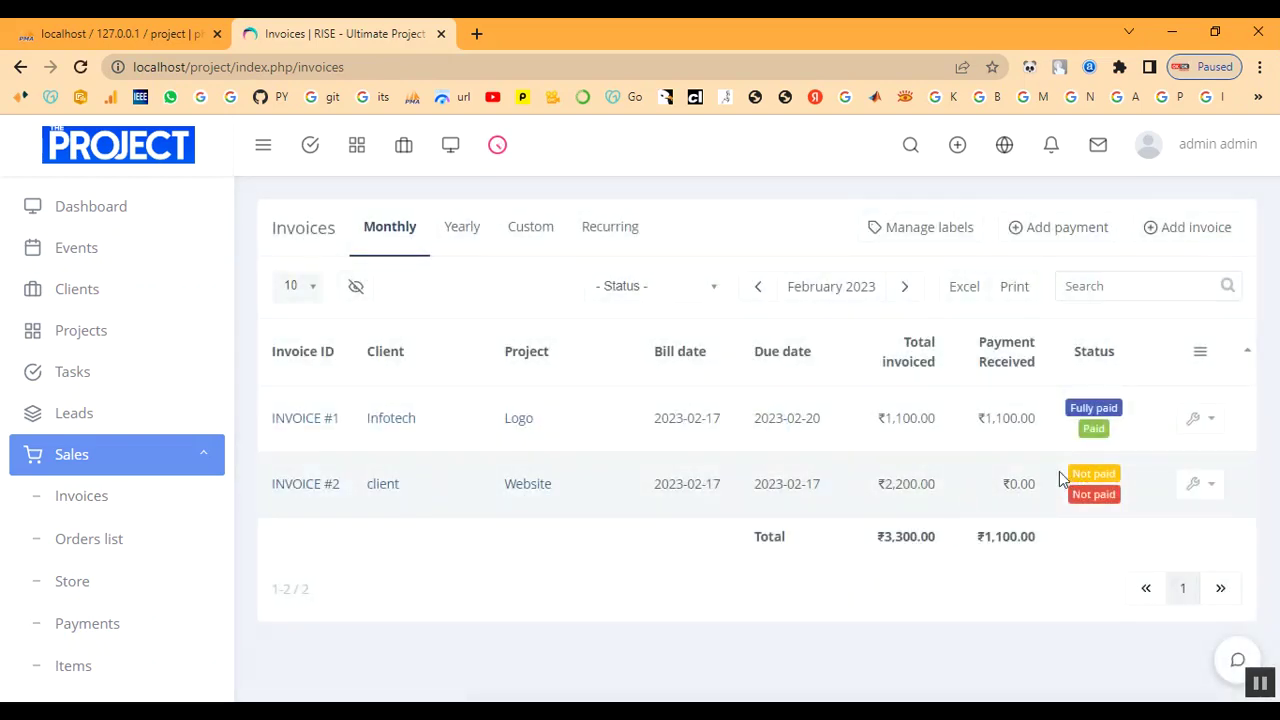
Record a 1000 Cash payment on INVOICE #2 dated 2023-02-17 with note 'paid'.
click(1057, 236)
click(526, 238)
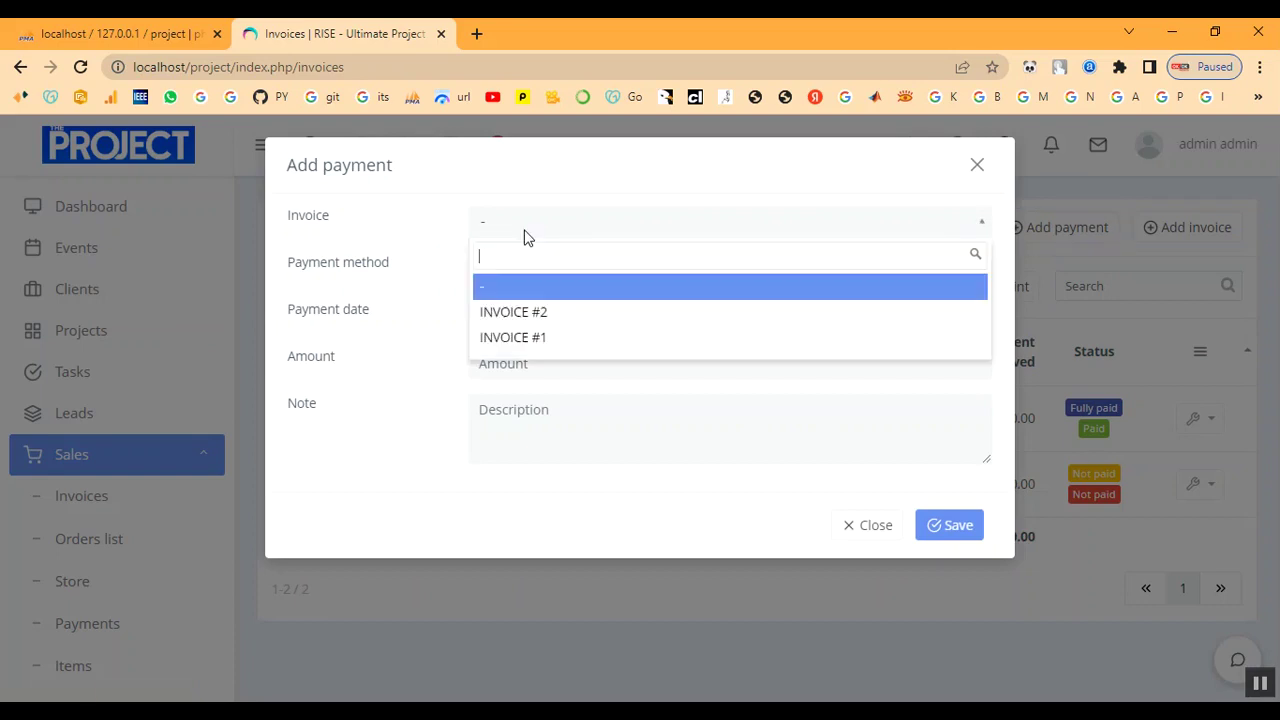
click(523, 311)
click(548, 270)
click(551, 331)
click(572, 320)
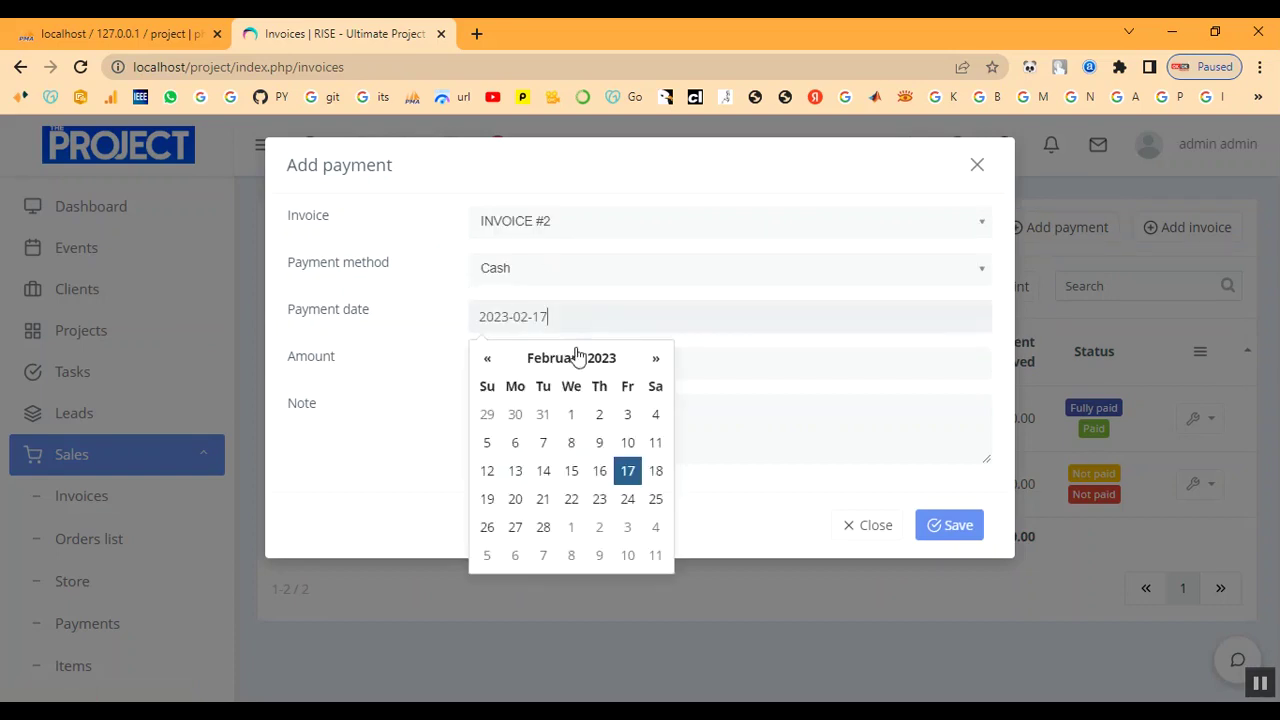
click(634, 458)
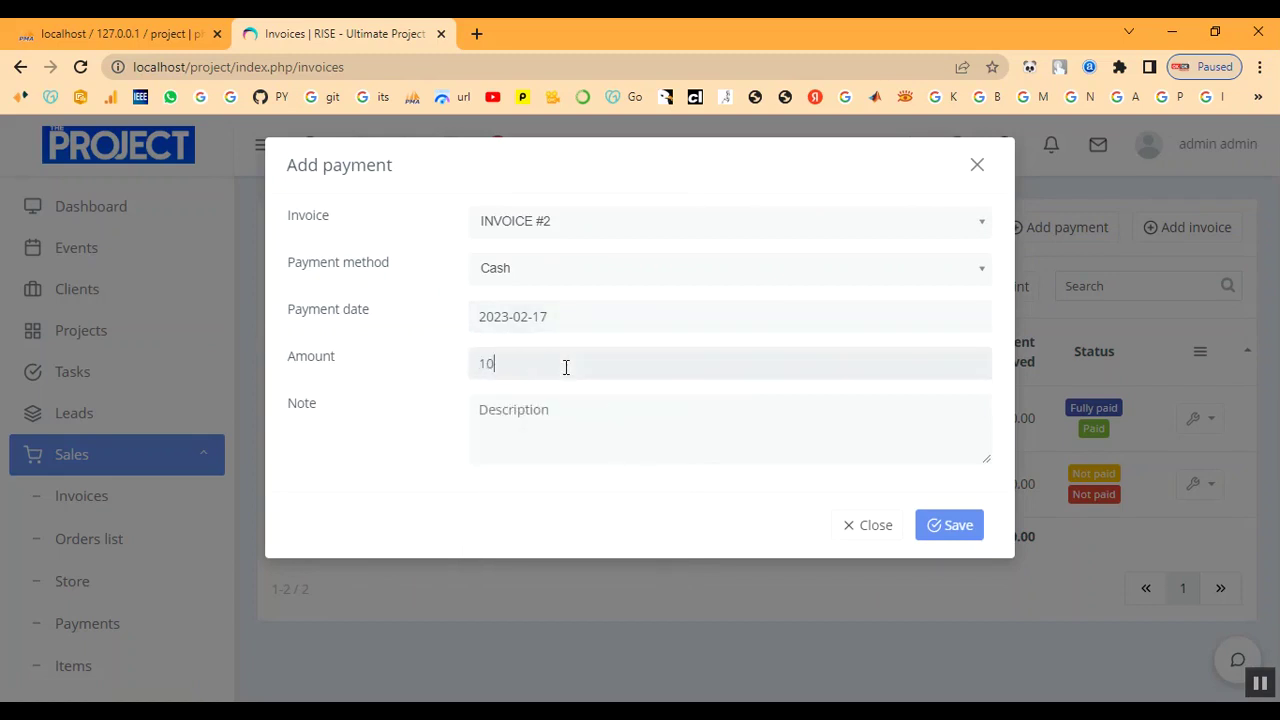
click(559, 427)
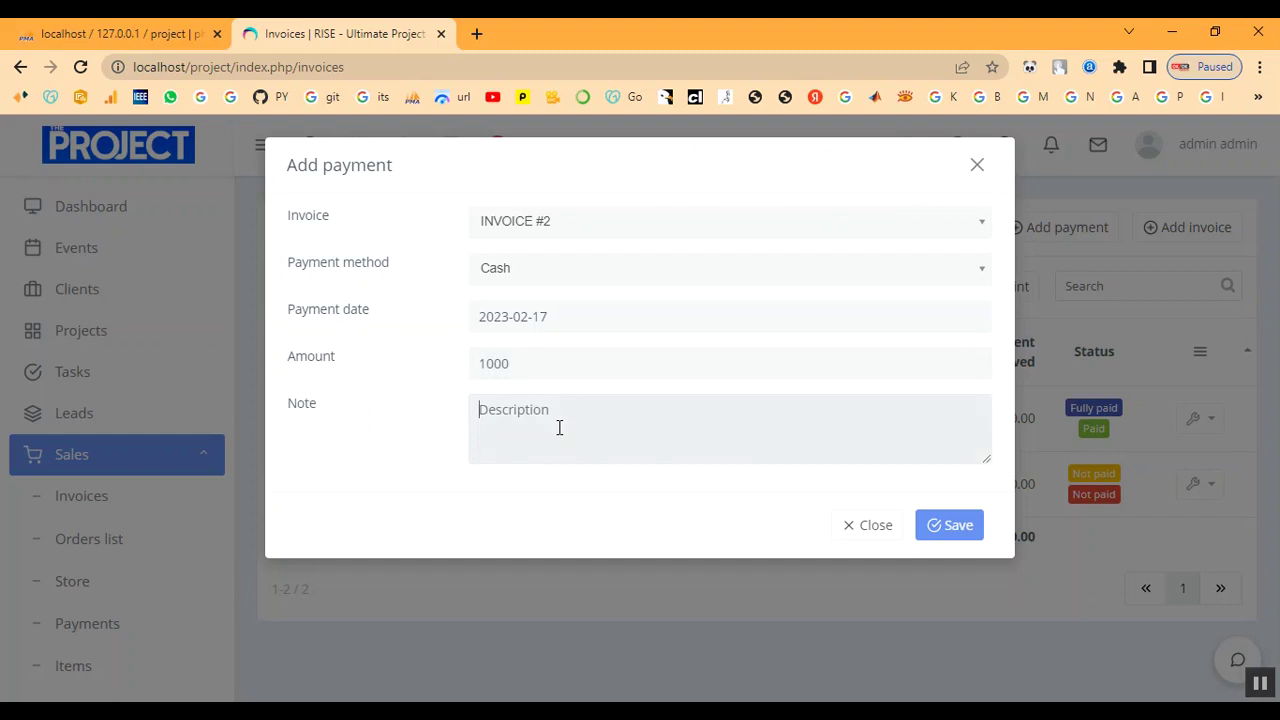
text(pa)
click(951, 526)
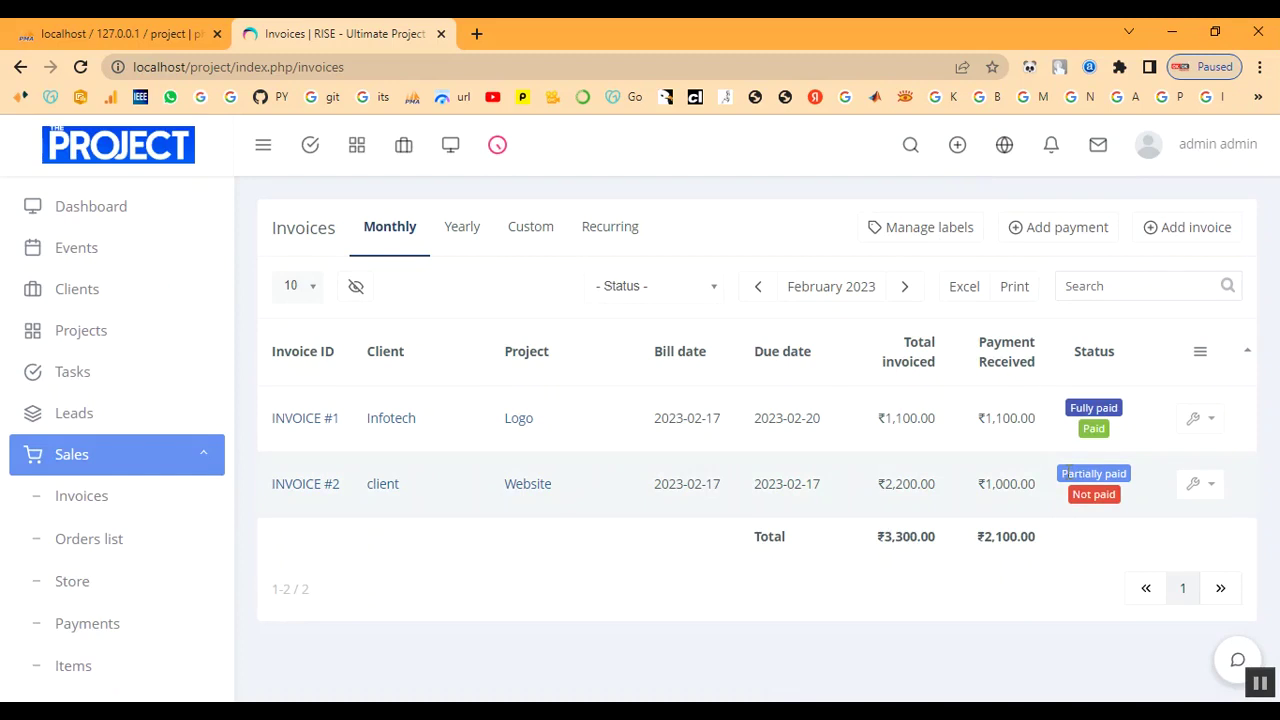
drag(1062, 473, 1128, 481)
Check INVOICE #2's ₹2,100.00 payment received total without adding a payment.
click(1192, 486)
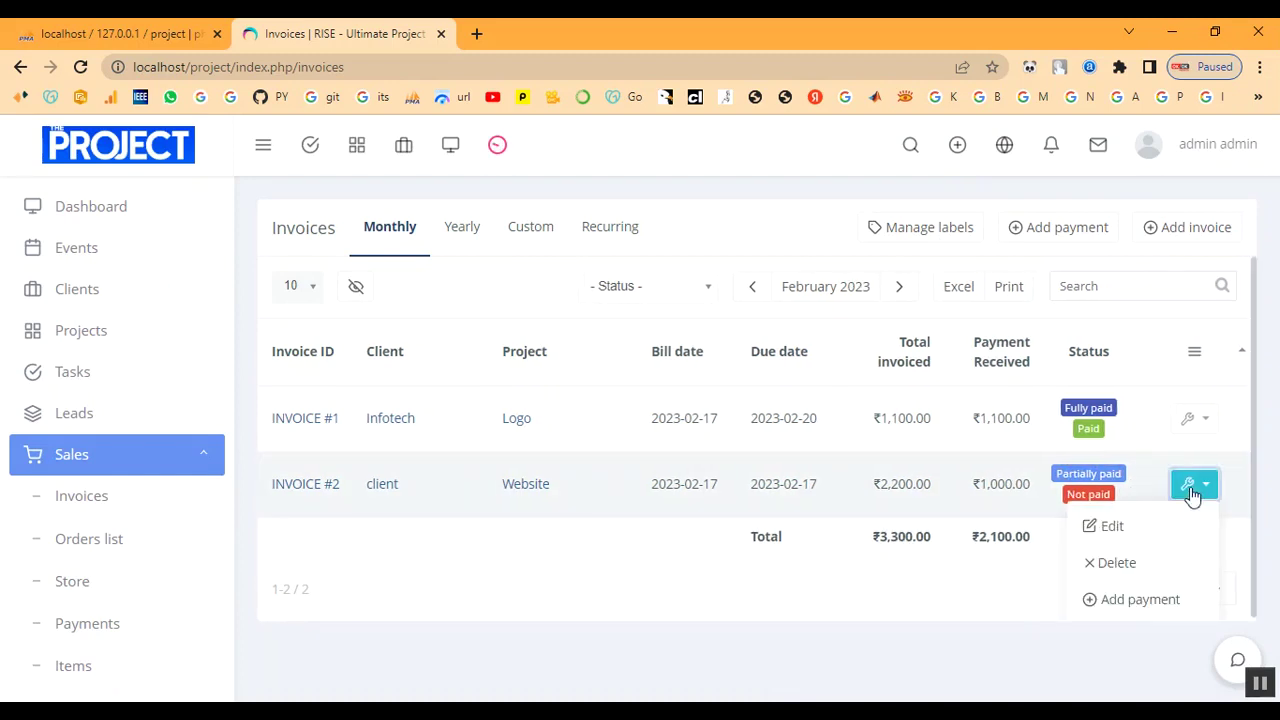
click(1140, 602)
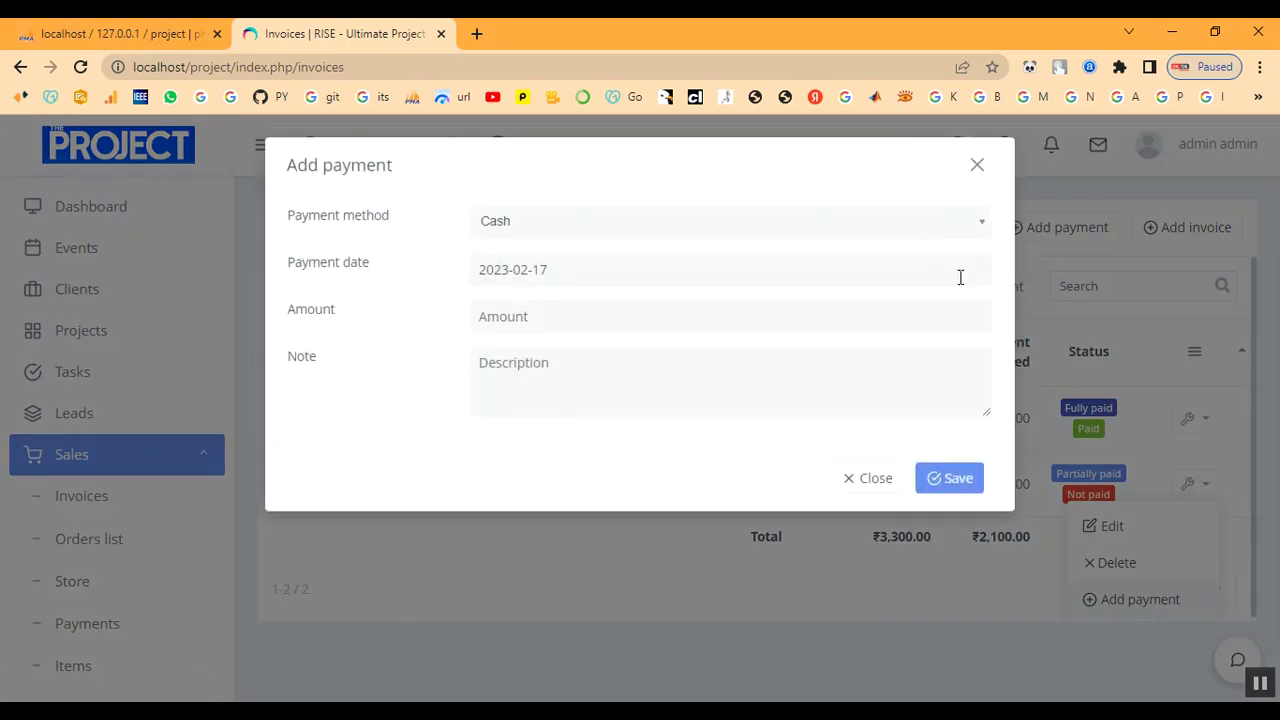
click(975, 165)
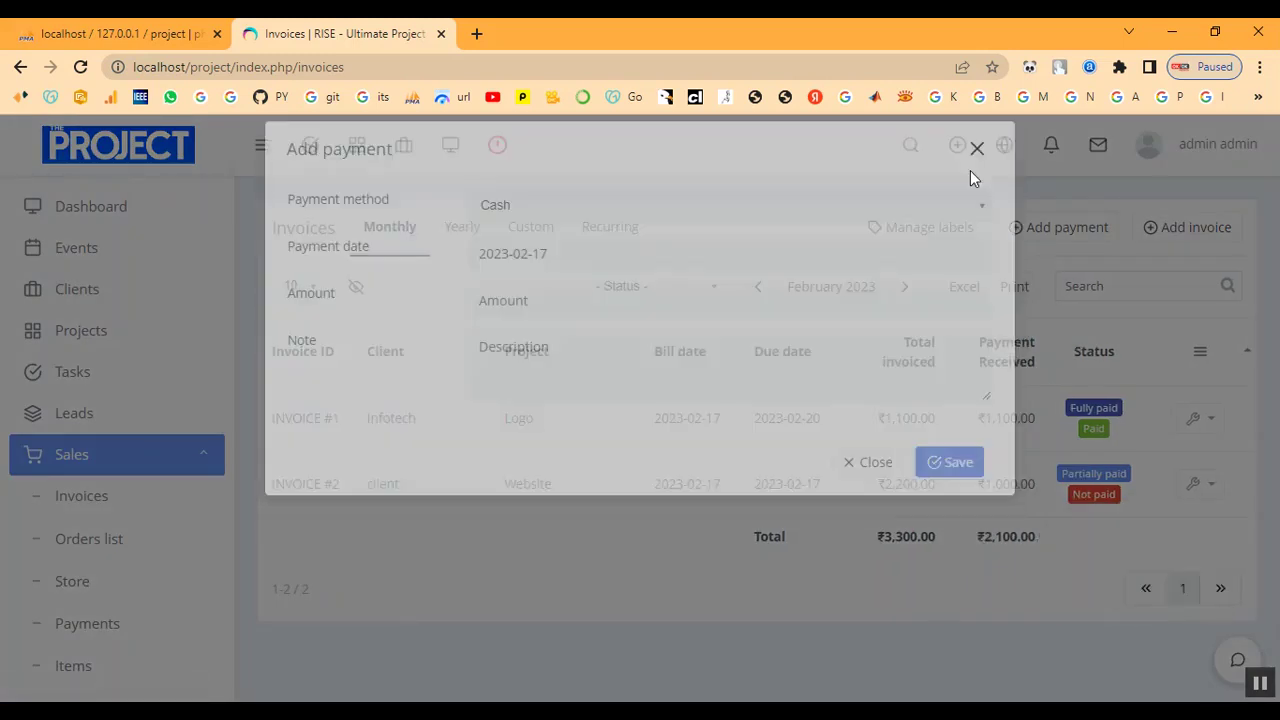
drag(980, 540, 1063, 546)
click(1054, 534)
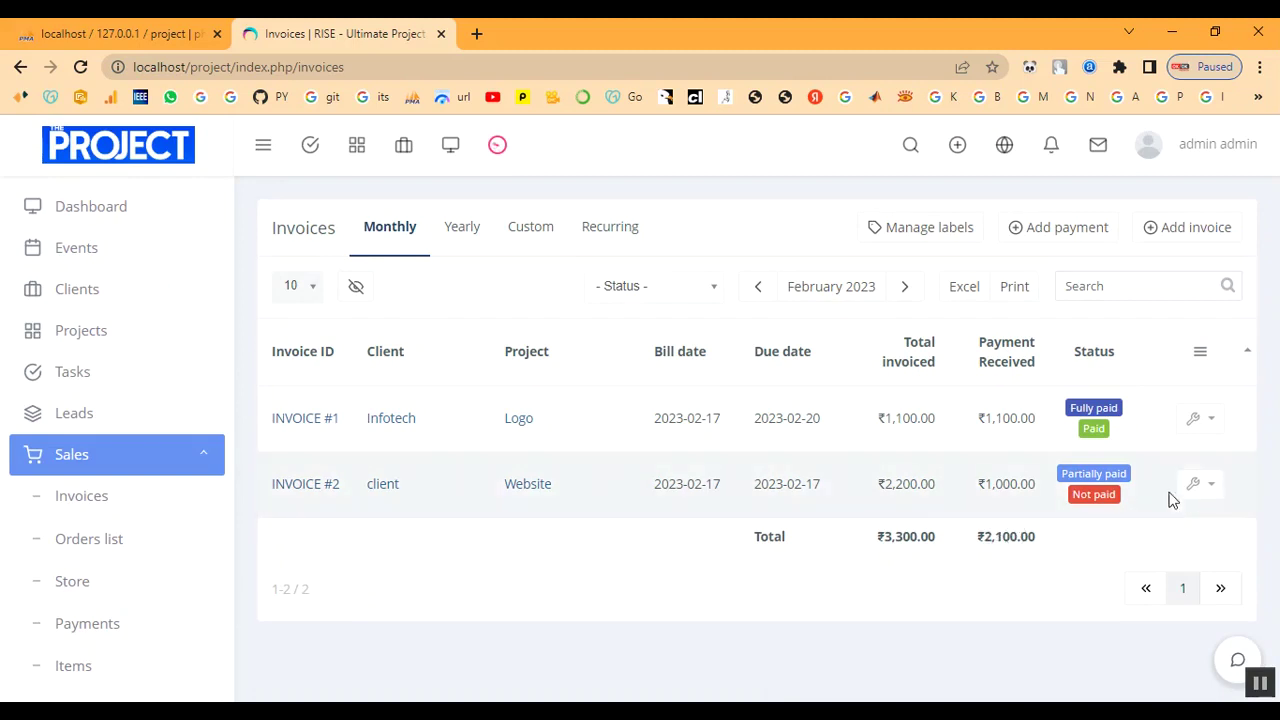
Record a ₹2,100 Cash payment dated 2023-02-17 noted 'paid' on INVOICE #2.
click(1194, 485)
click(1140, 599)
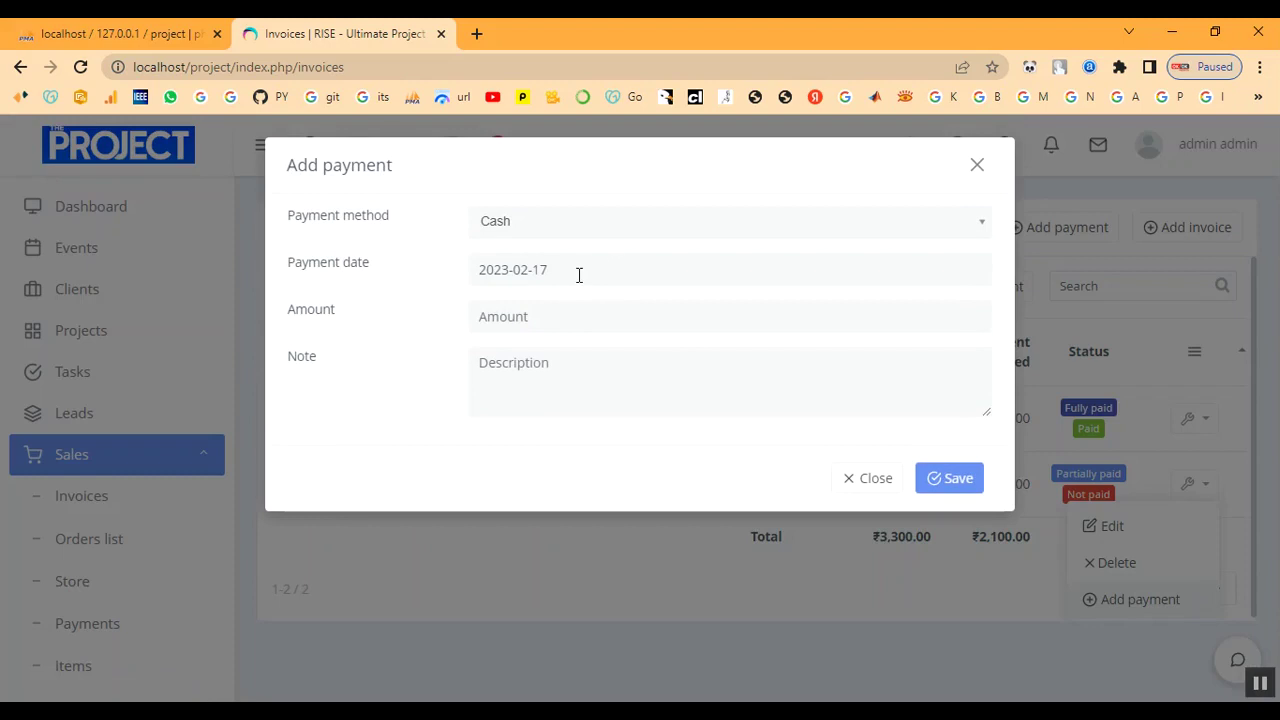
click(597, 228)
click(606, 287)
click(606, 275)
click(626, 420)
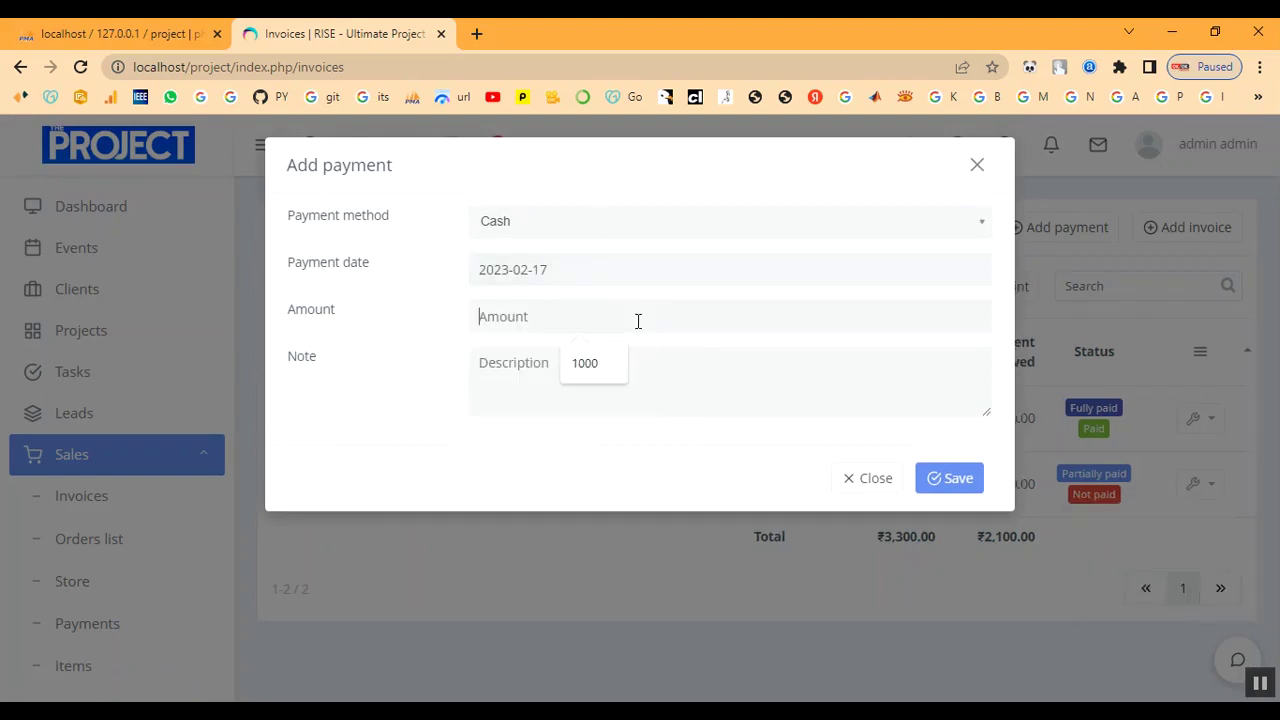
text(20)
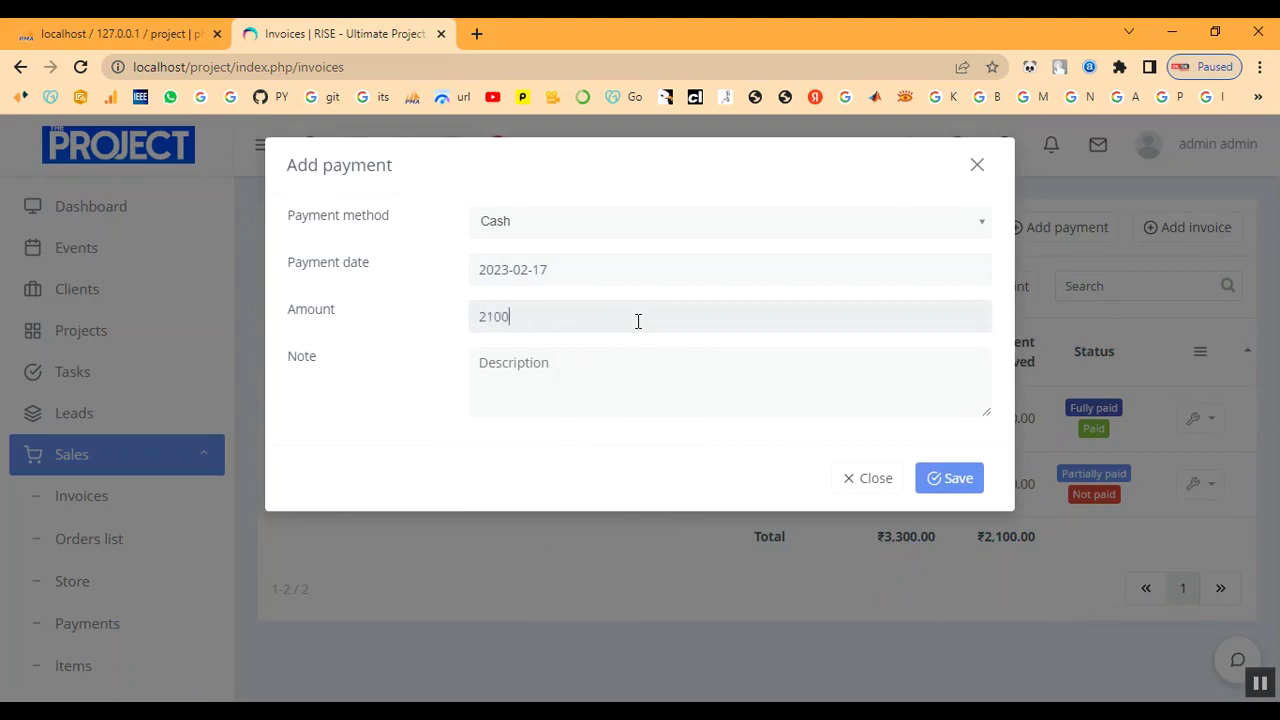
text(paid)
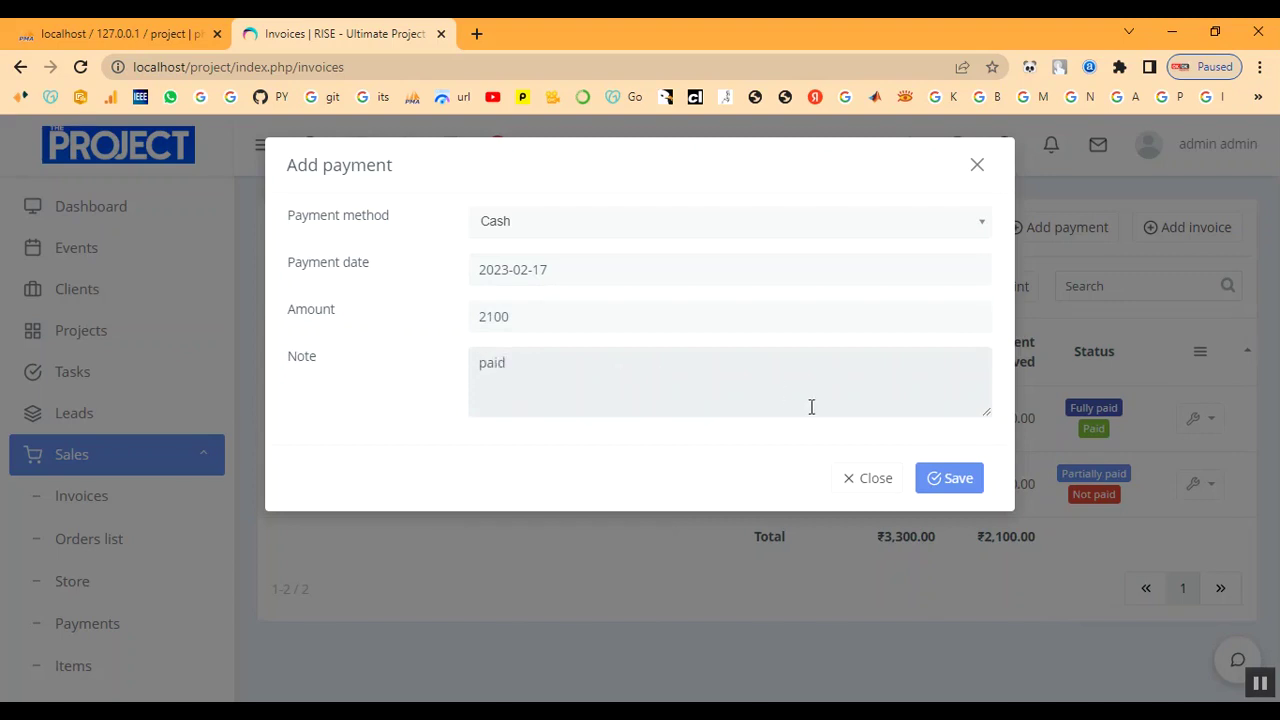
click(932, 482)
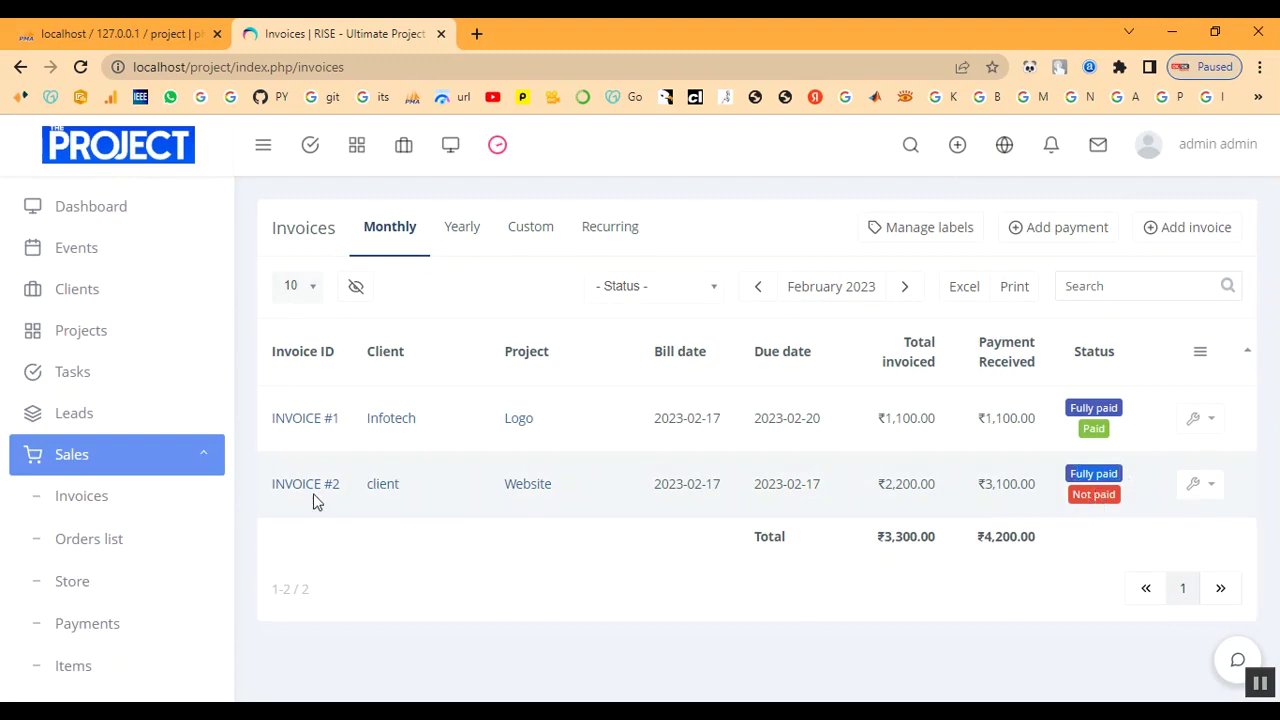
click(310, 490)
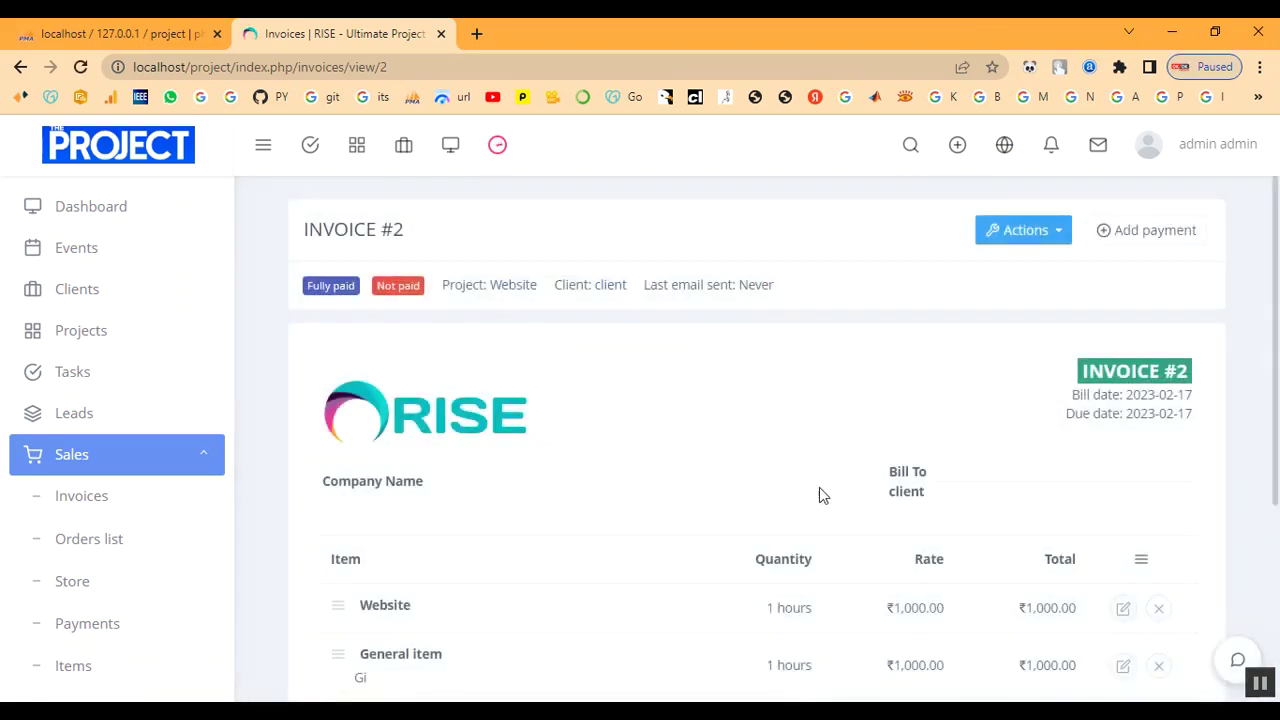
Edit INVOICE #2 to replace its Not paid label with Paid.
scroll(820, 495, down, 4)
scroll(841, 495, down, 4)
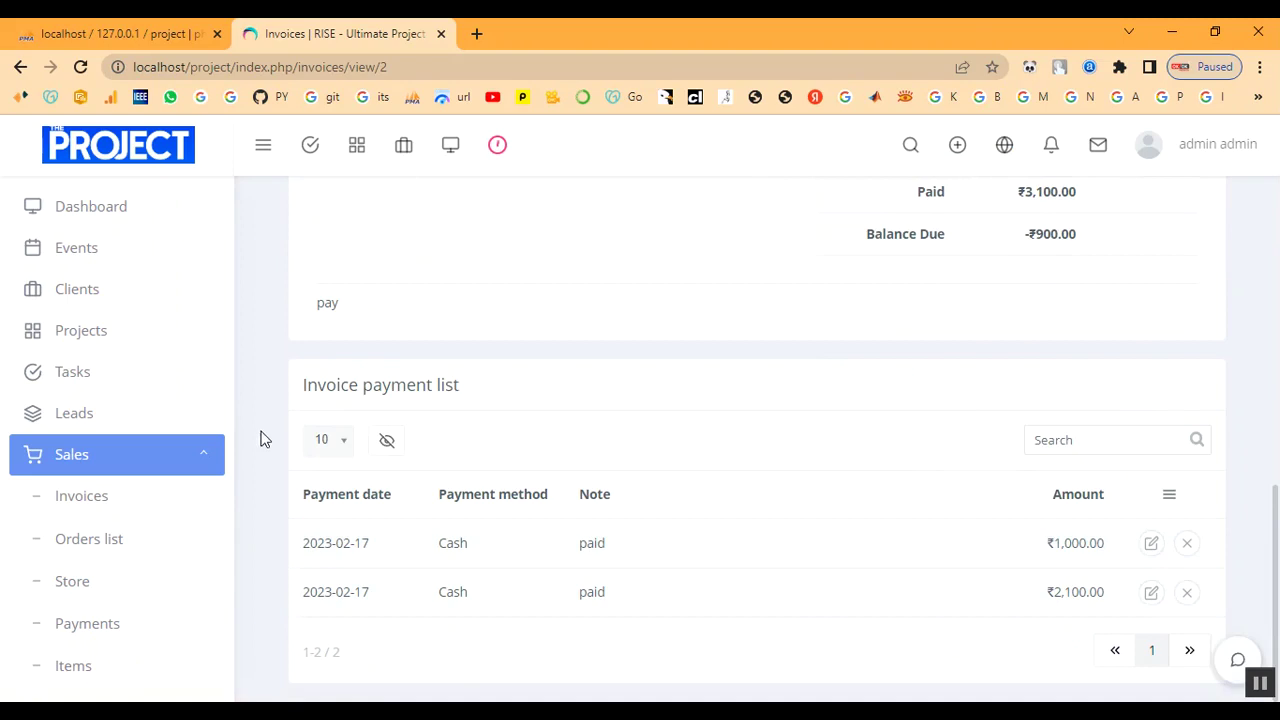
scroll(565, 480, up, 10)
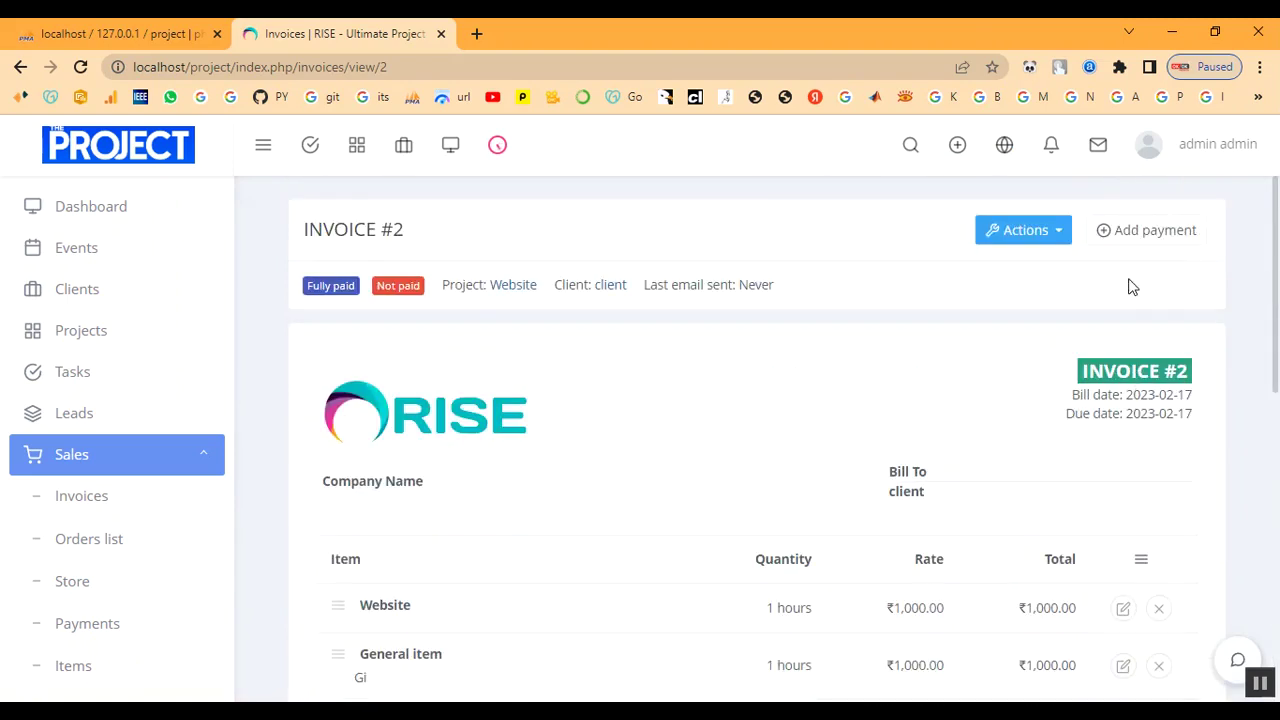
click(1046, 238)
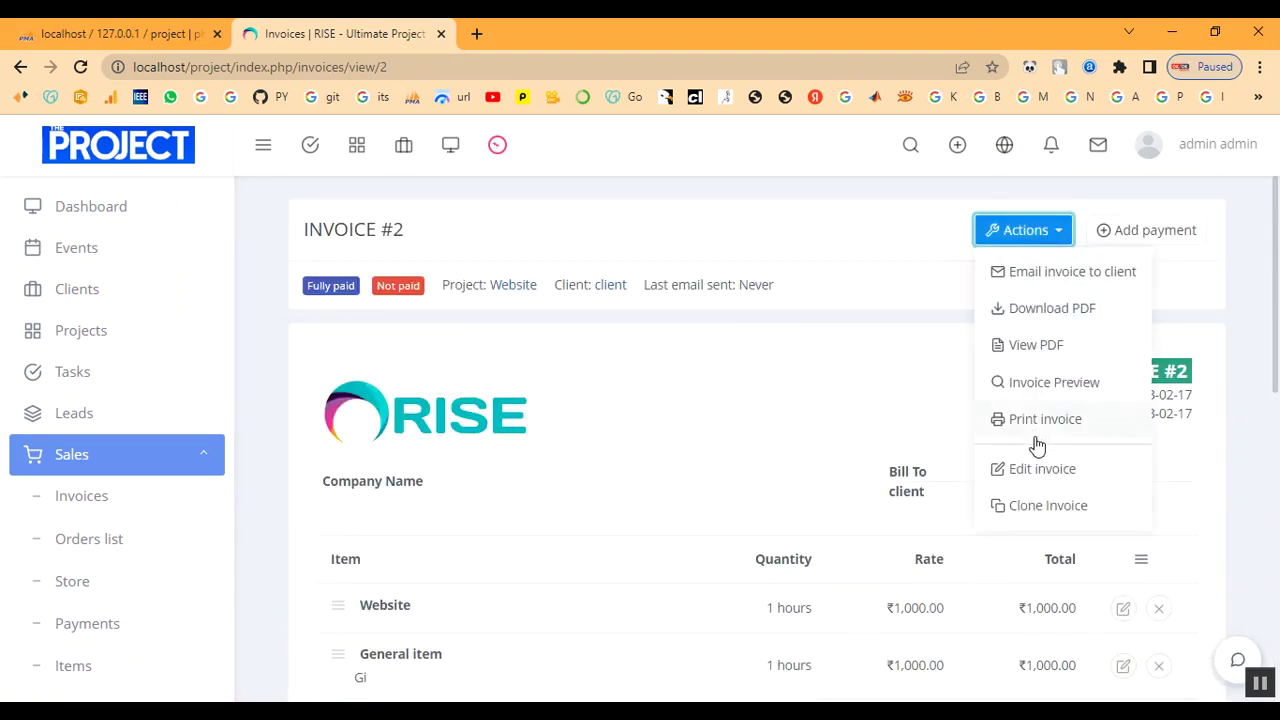
click(1036, 472)
scroll(800, 486, down, 2)
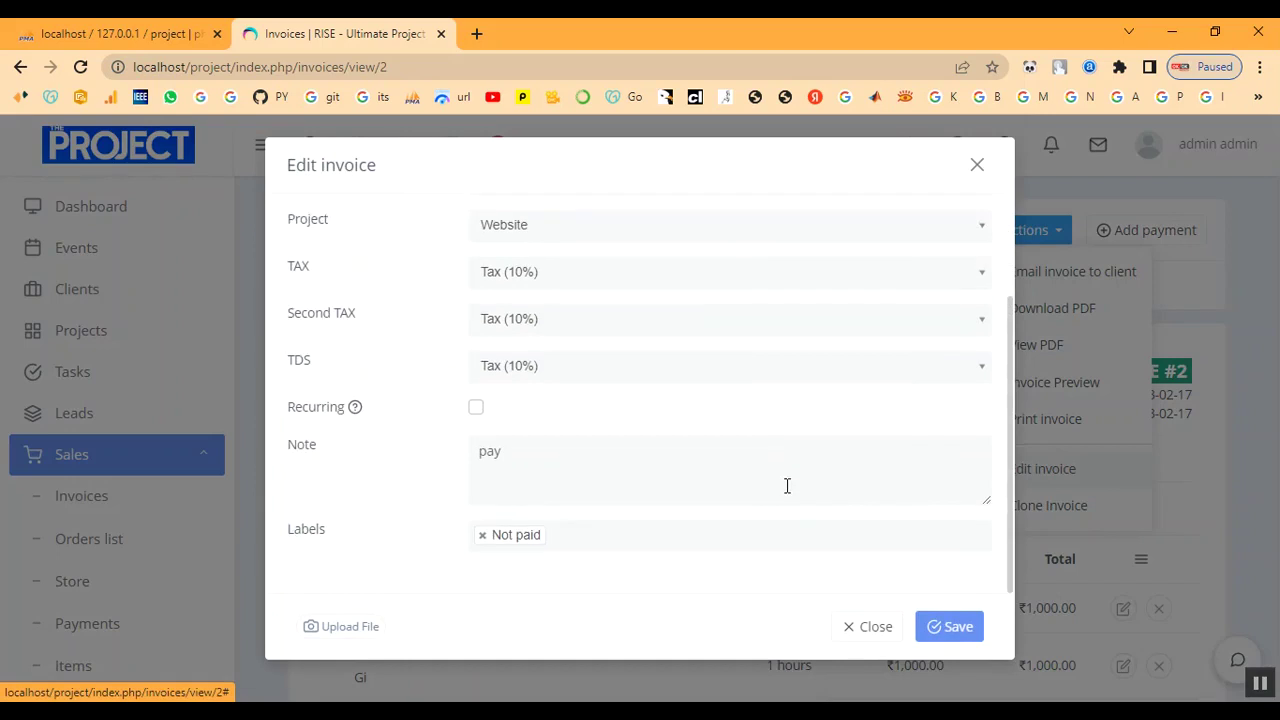
click(604, 533)
click(511, 582)
click(481, 536)
click(950, 622)
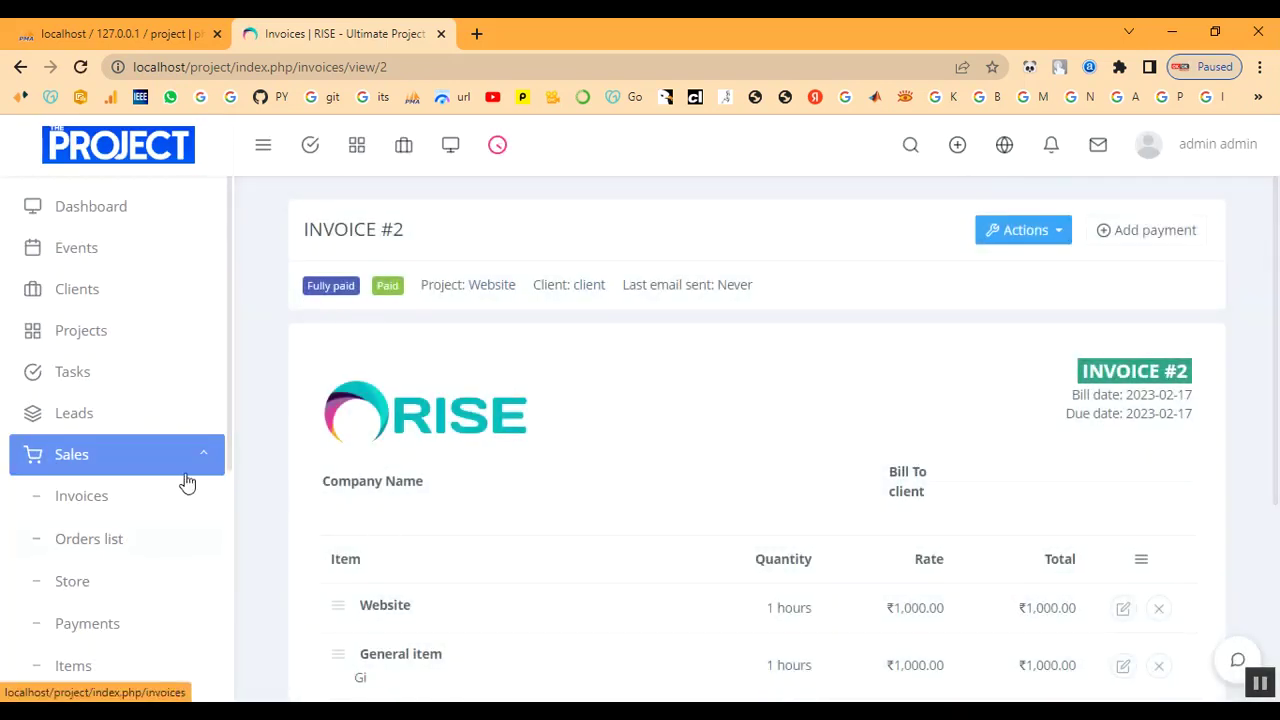
Return to the Invoices list showing INVOICE #2 as Fully paid.
click(95, 466)
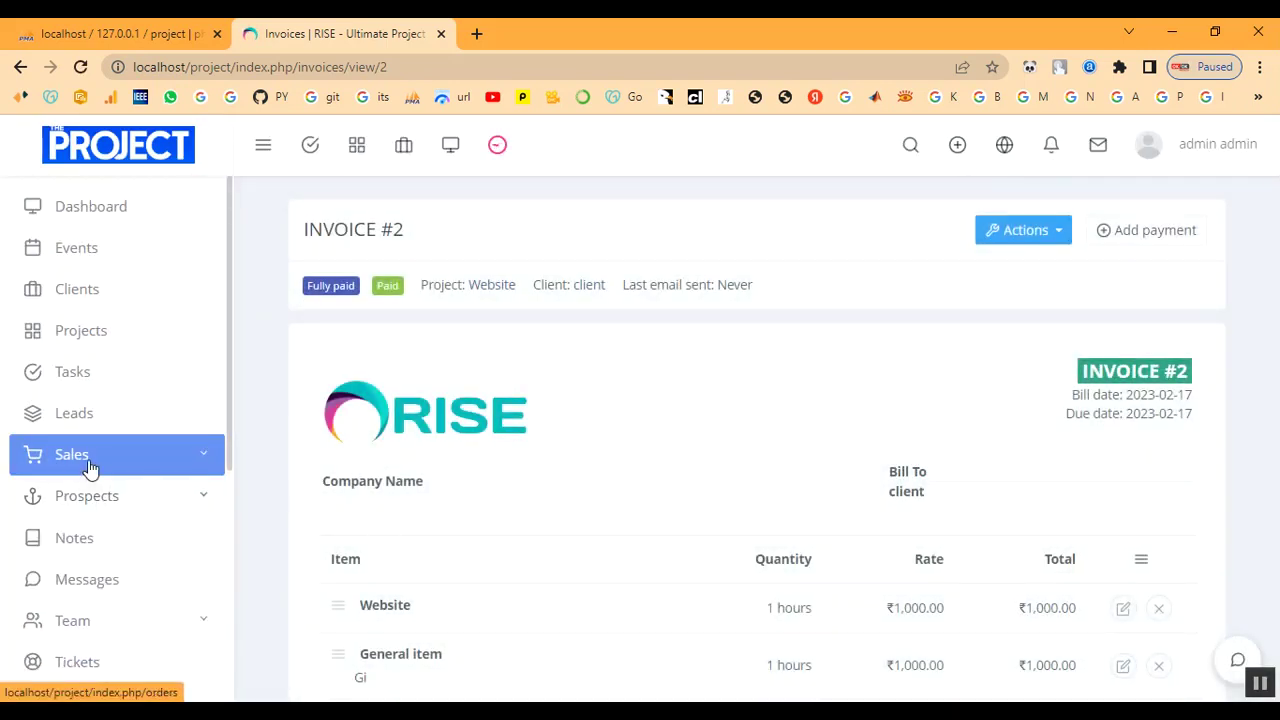
click(88, 462)
click(85, 503)
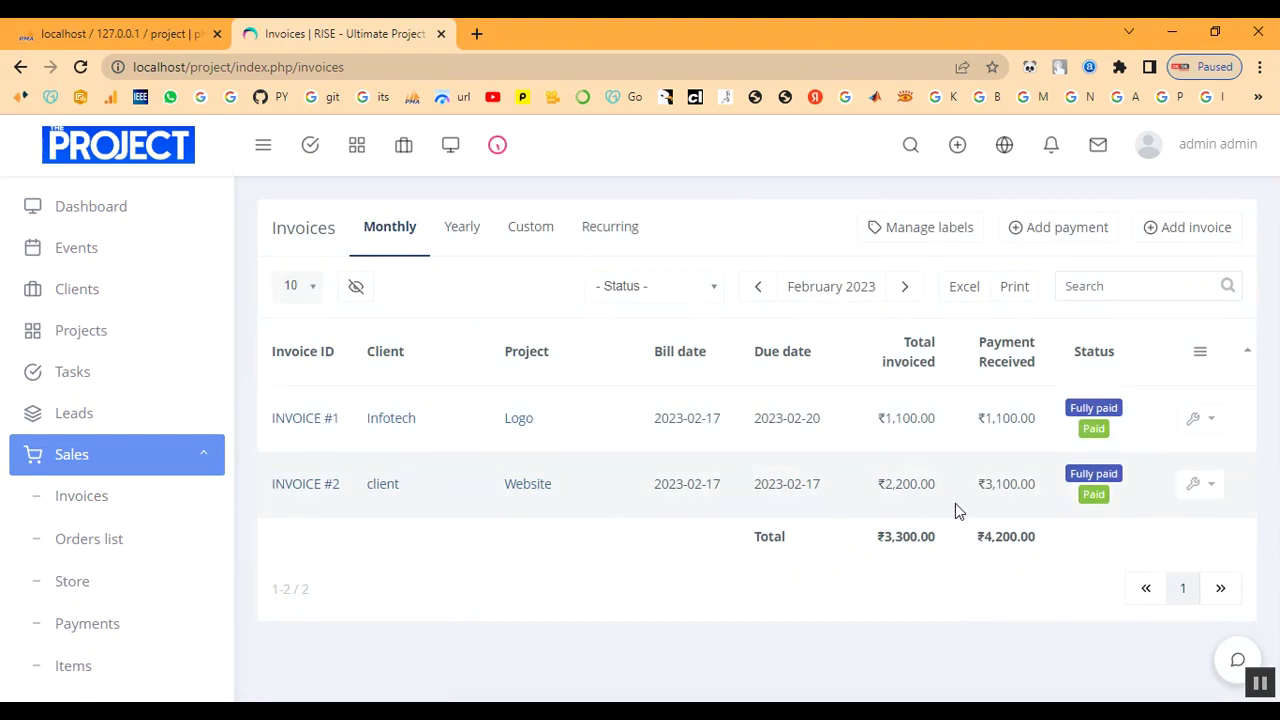
scroll(134, 529, down, 3)
Start a new proposal dated 2023-02-17, valid until 2023-02-21.
click(137, 470)
scroll(143, 430, down, 2)
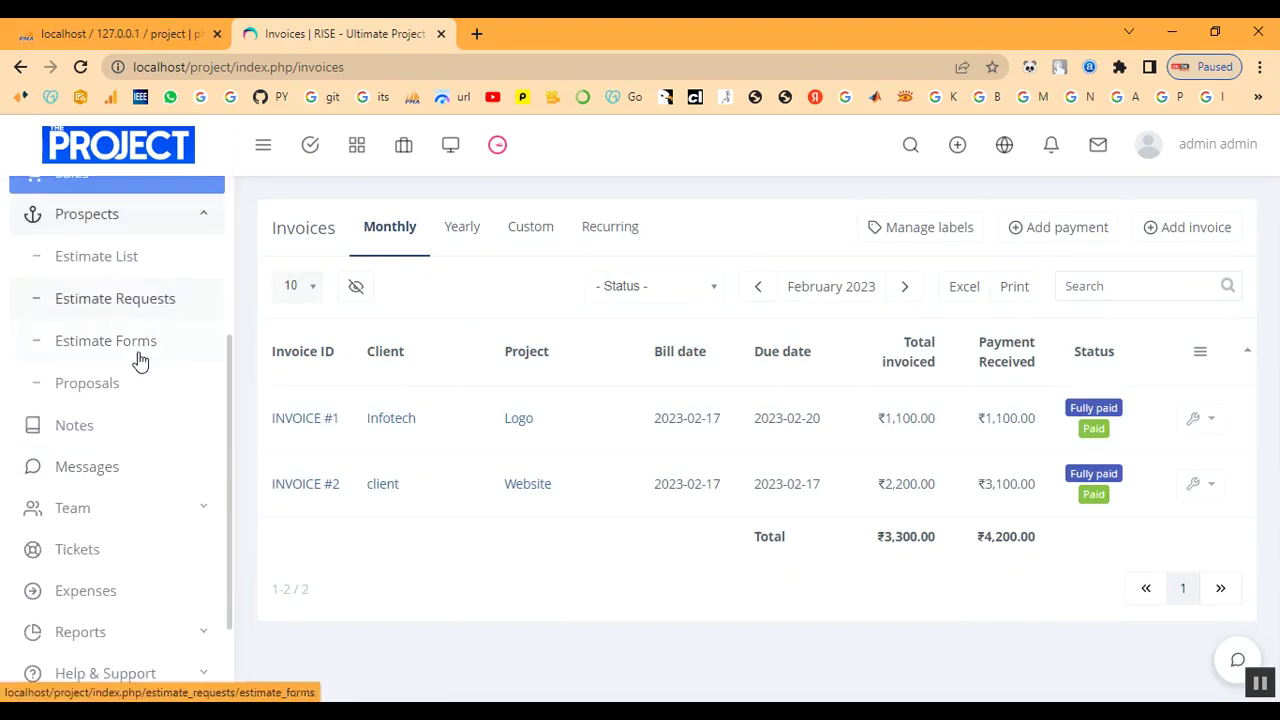
click(120, 395)
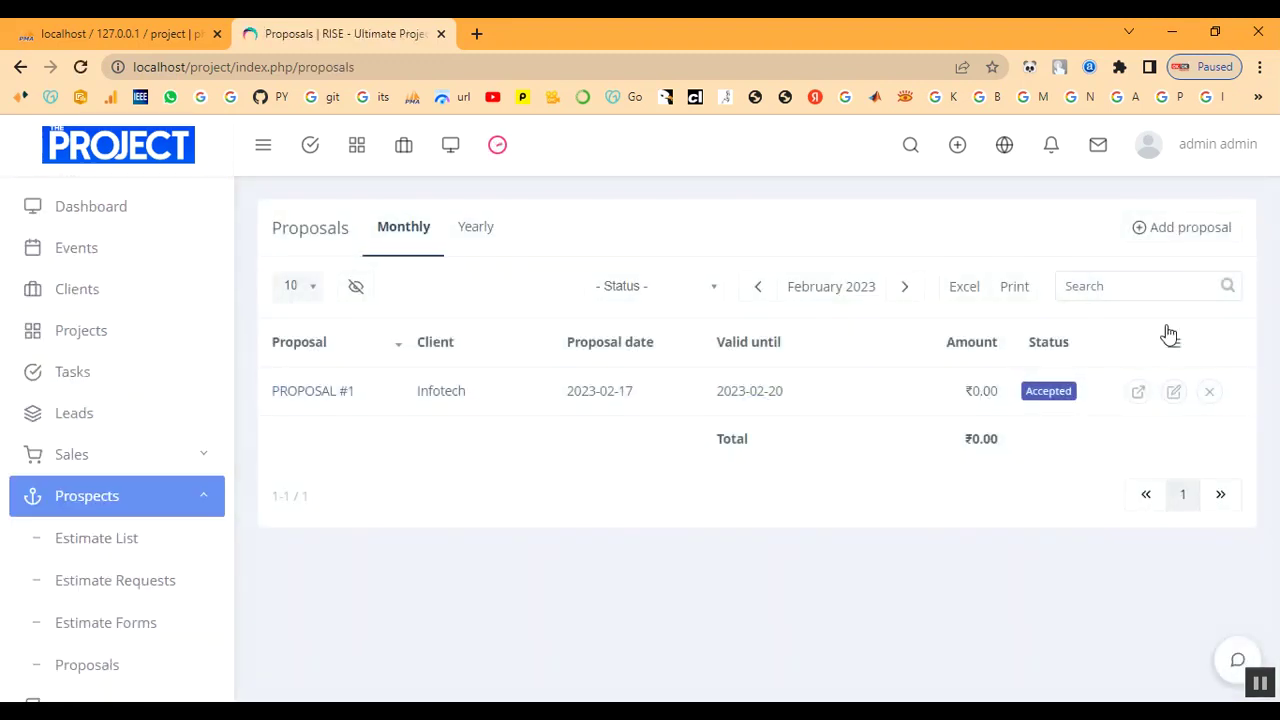
click(1190, 236)
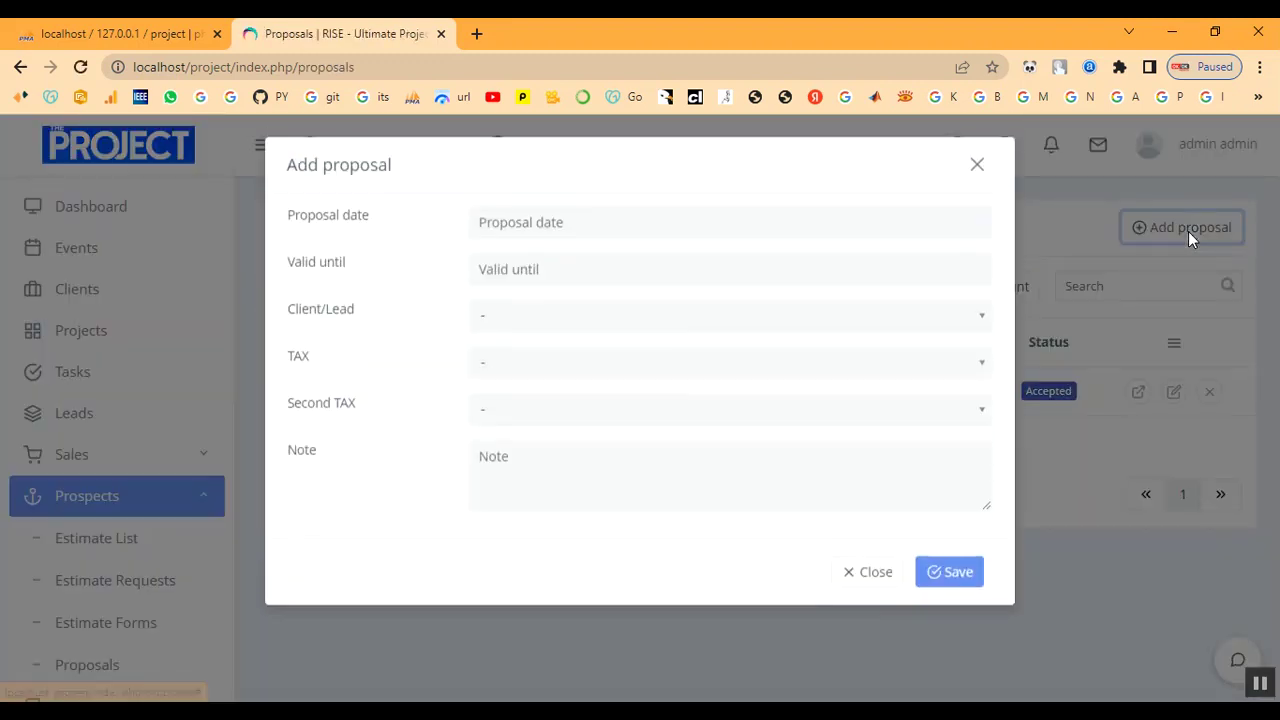
click(577, 231)
click(627, 376)
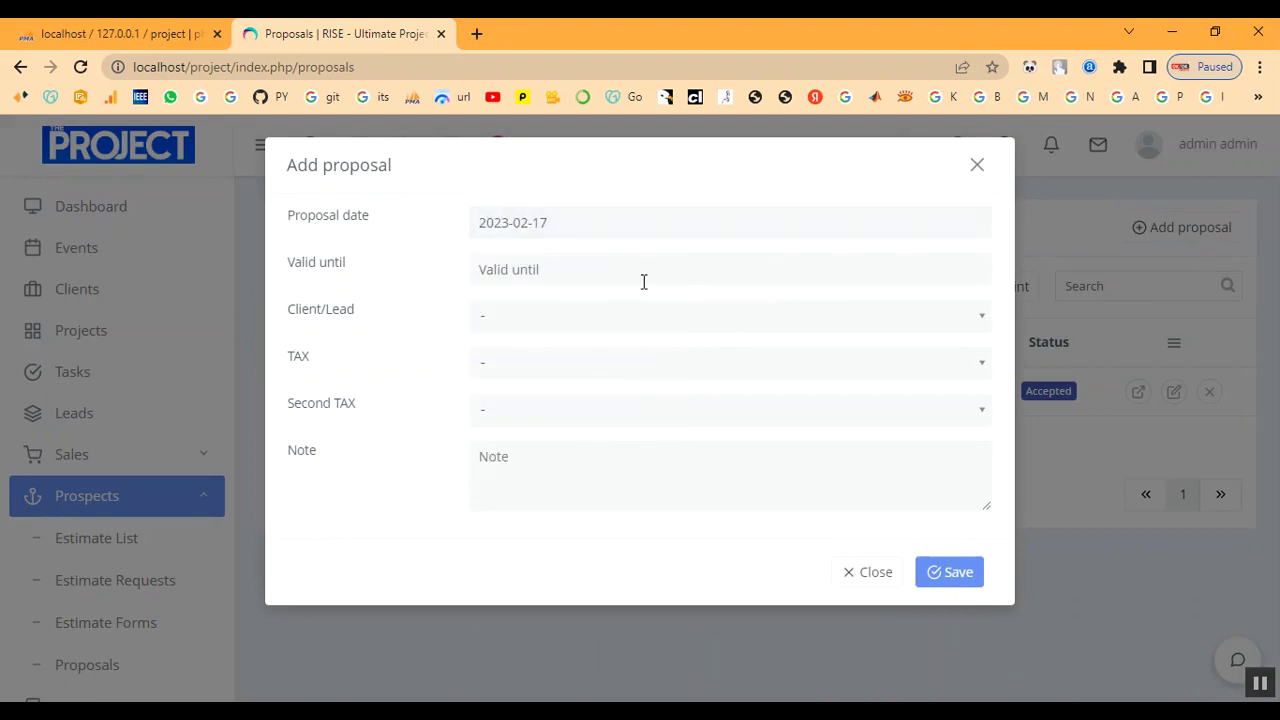
click(639, 272)
click(543, 455)
Address it to client with Tax (10%) twice, note 'proposal', and save.
click(563, 317)
click(566, 431)
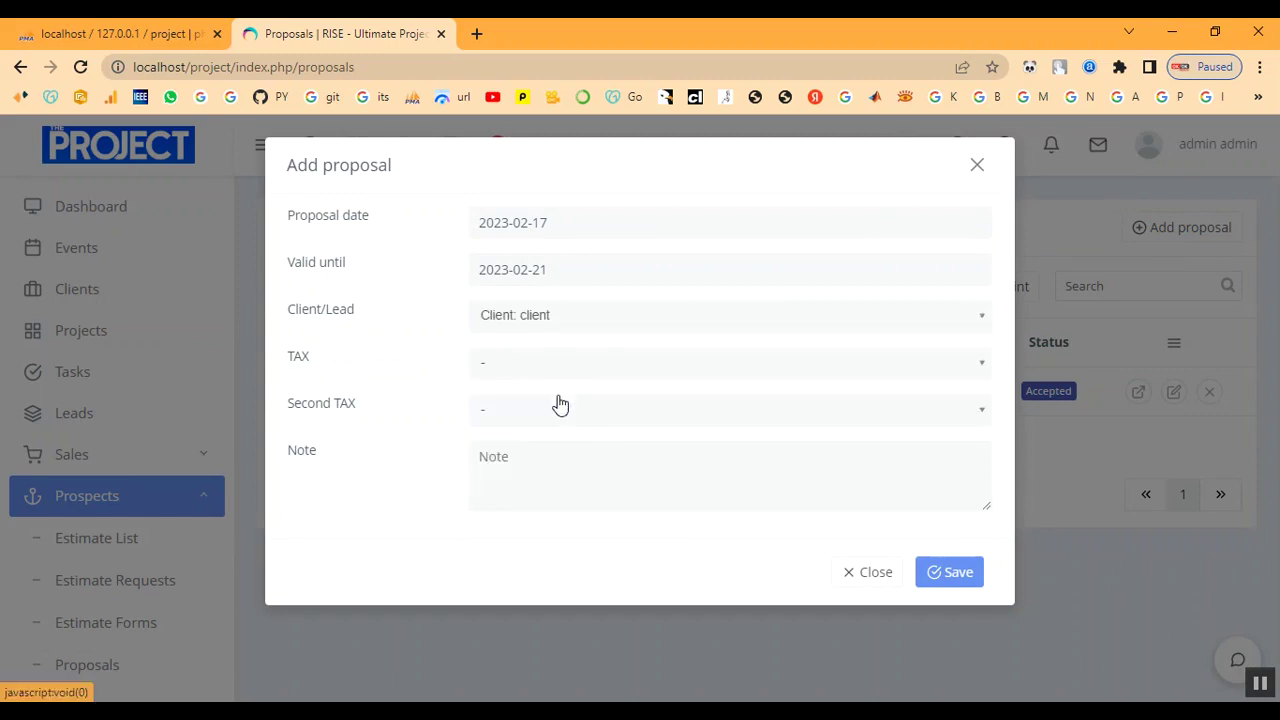
click(551, 366)
click(560, 453)
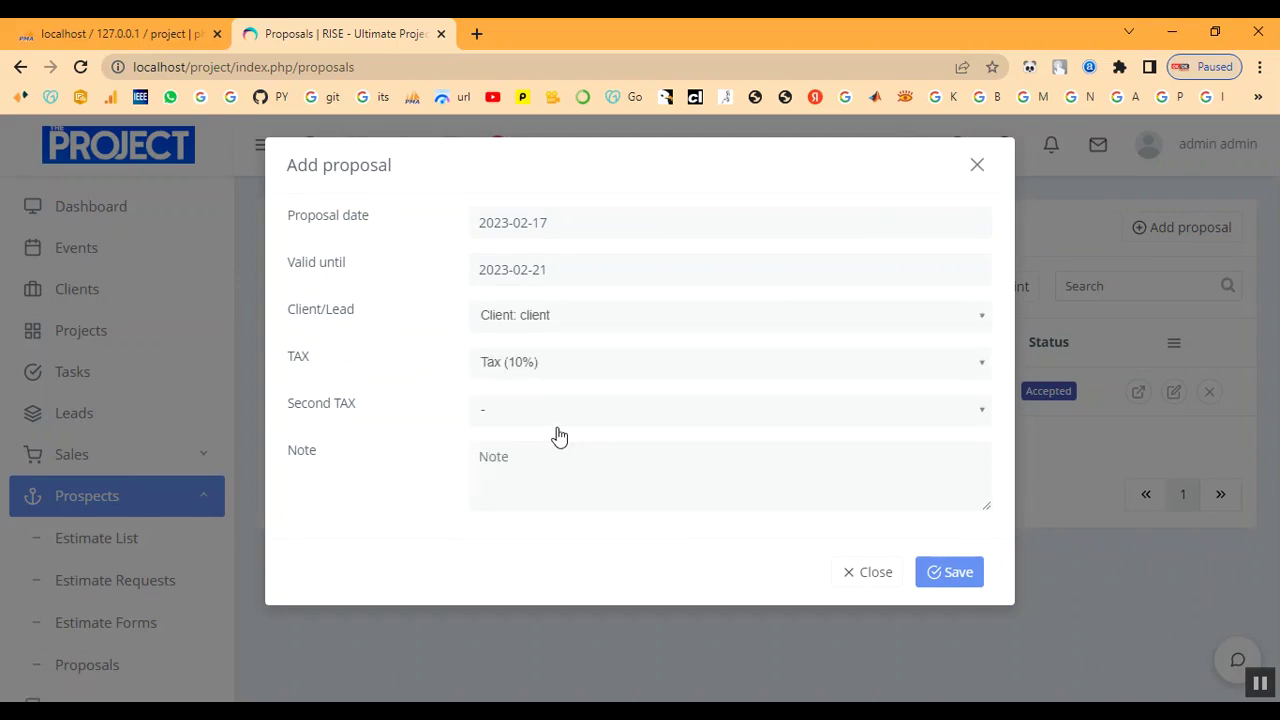
click(557, 416)
click(567, 499)
click(563, 460)
text(proposal)
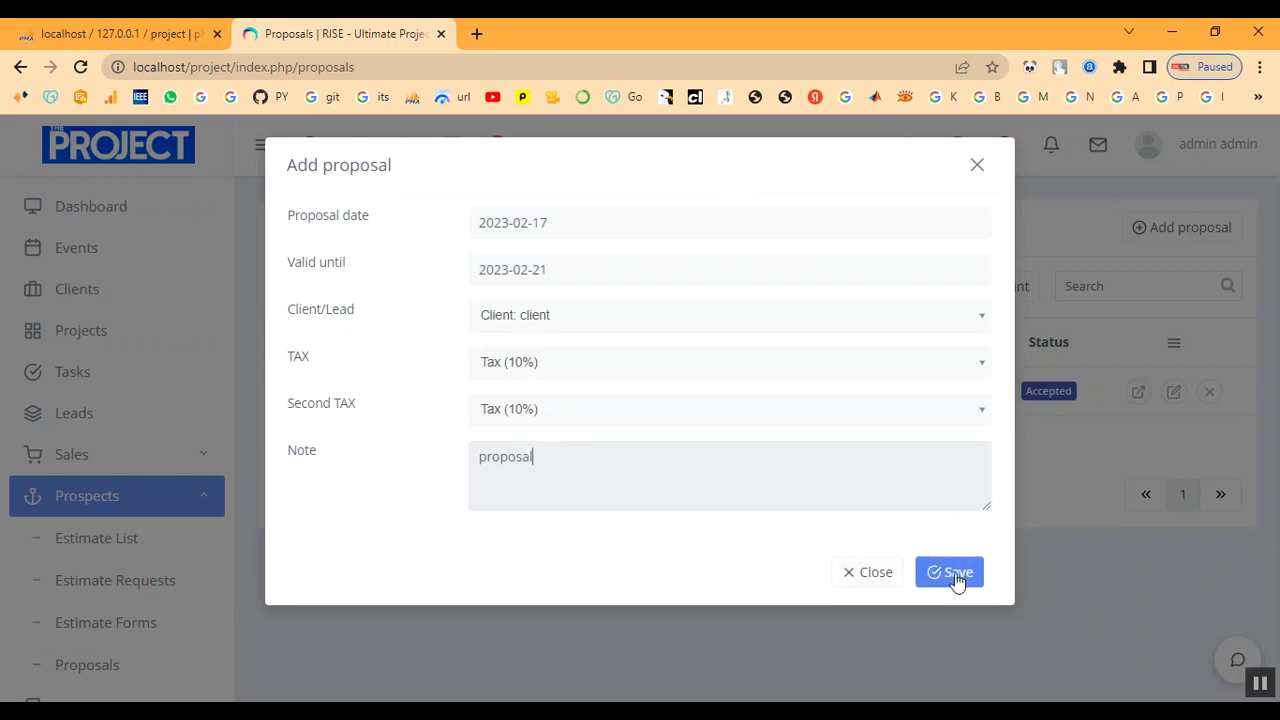
click(955, 574)
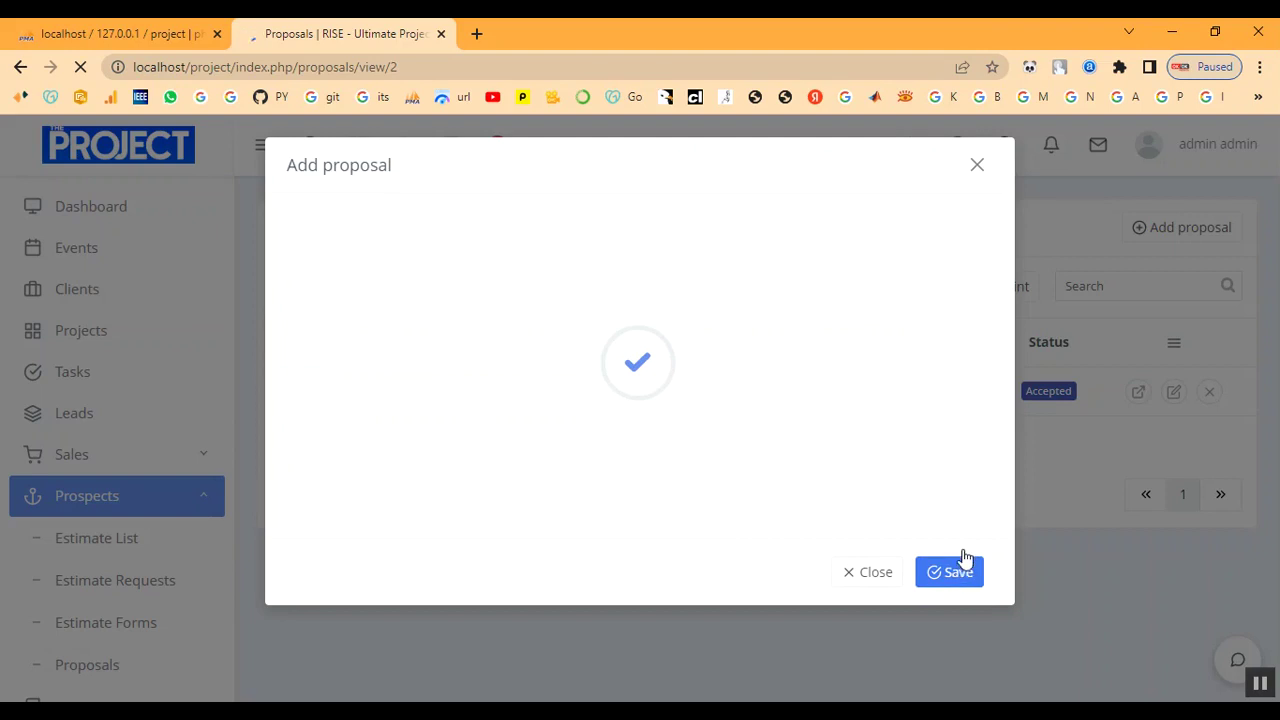
Look at the items available for proposal #2, then cancel without adding any.
scroll(1058, 497, down, 1)
scroll(1046, 569, up, 1)
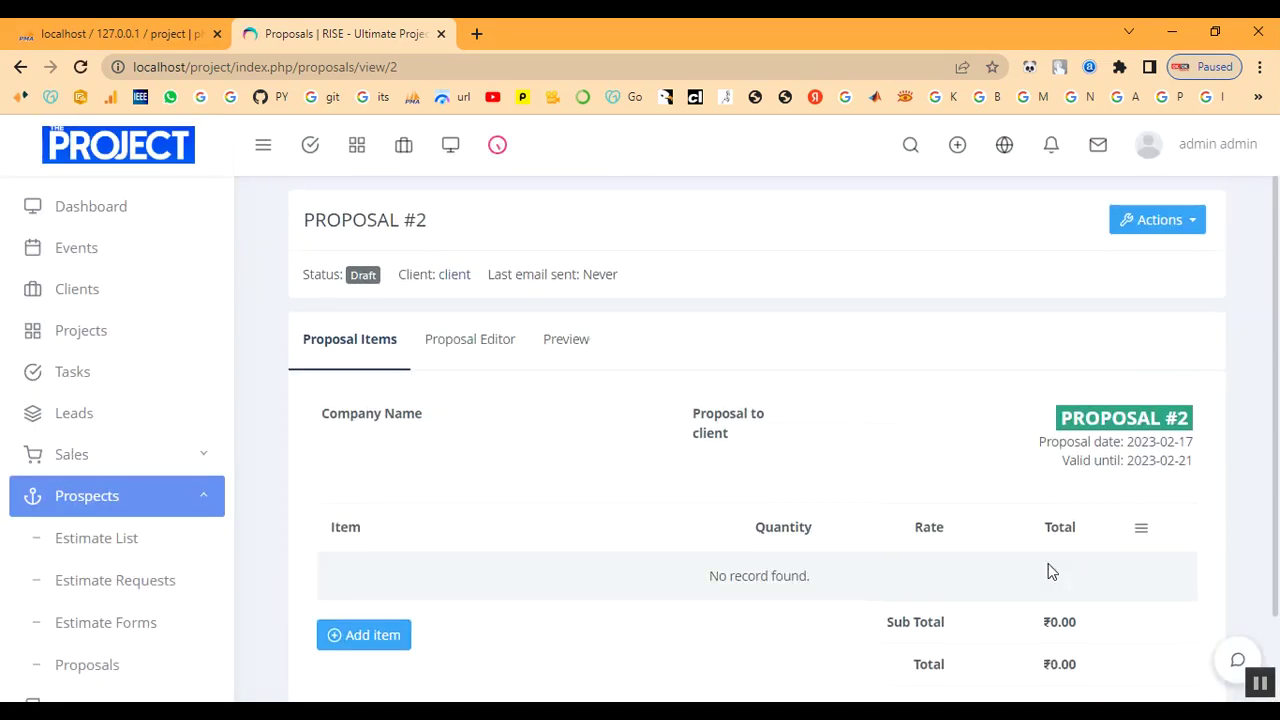
click(385, 637)
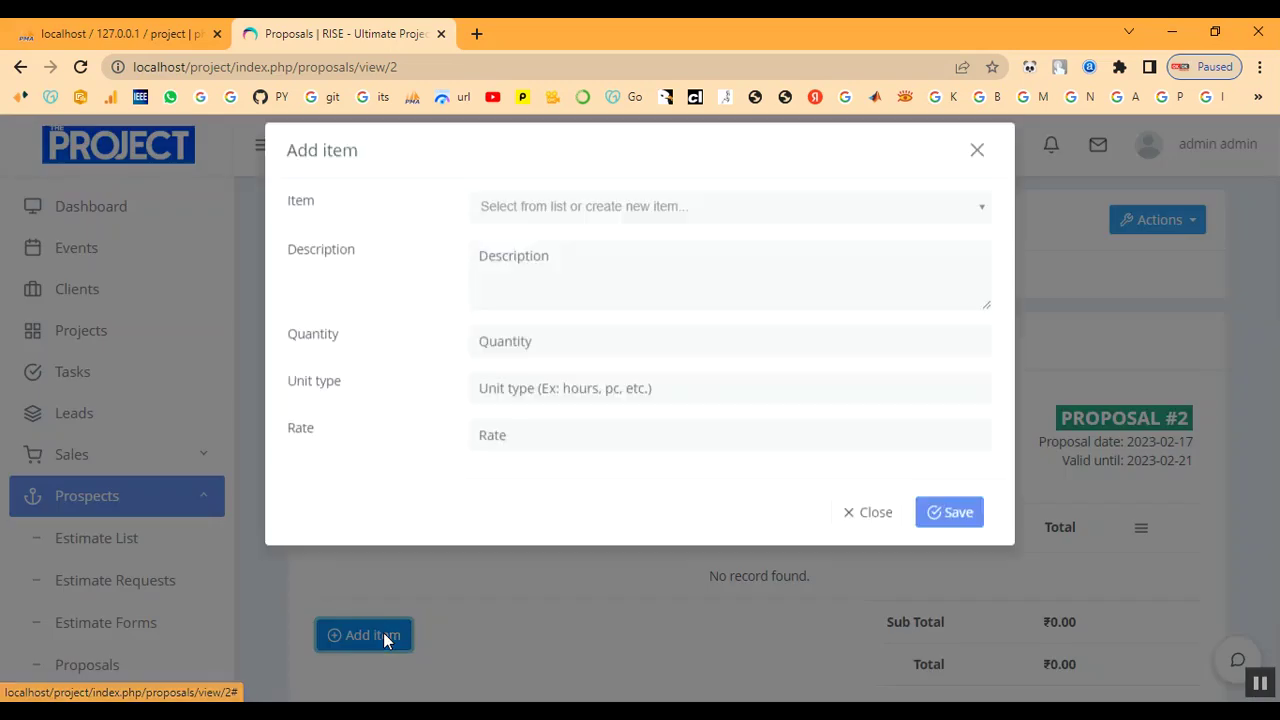
click(556, 222)
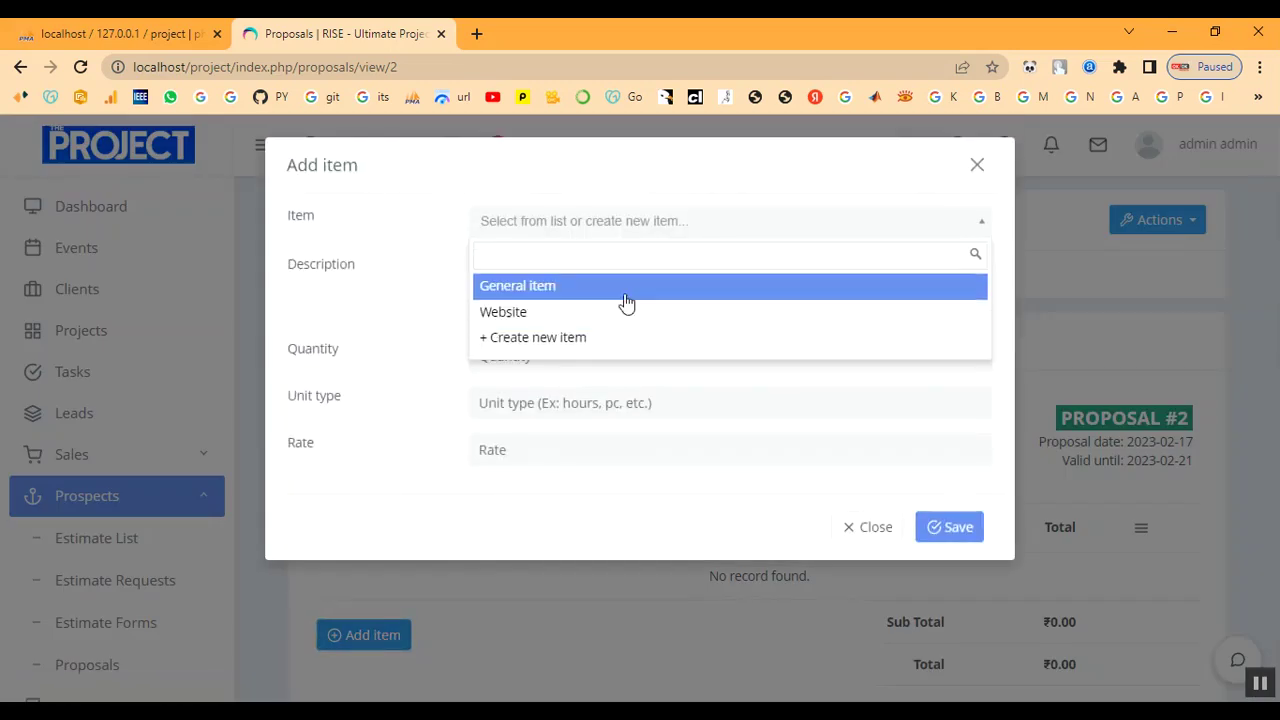
click(872, 532)
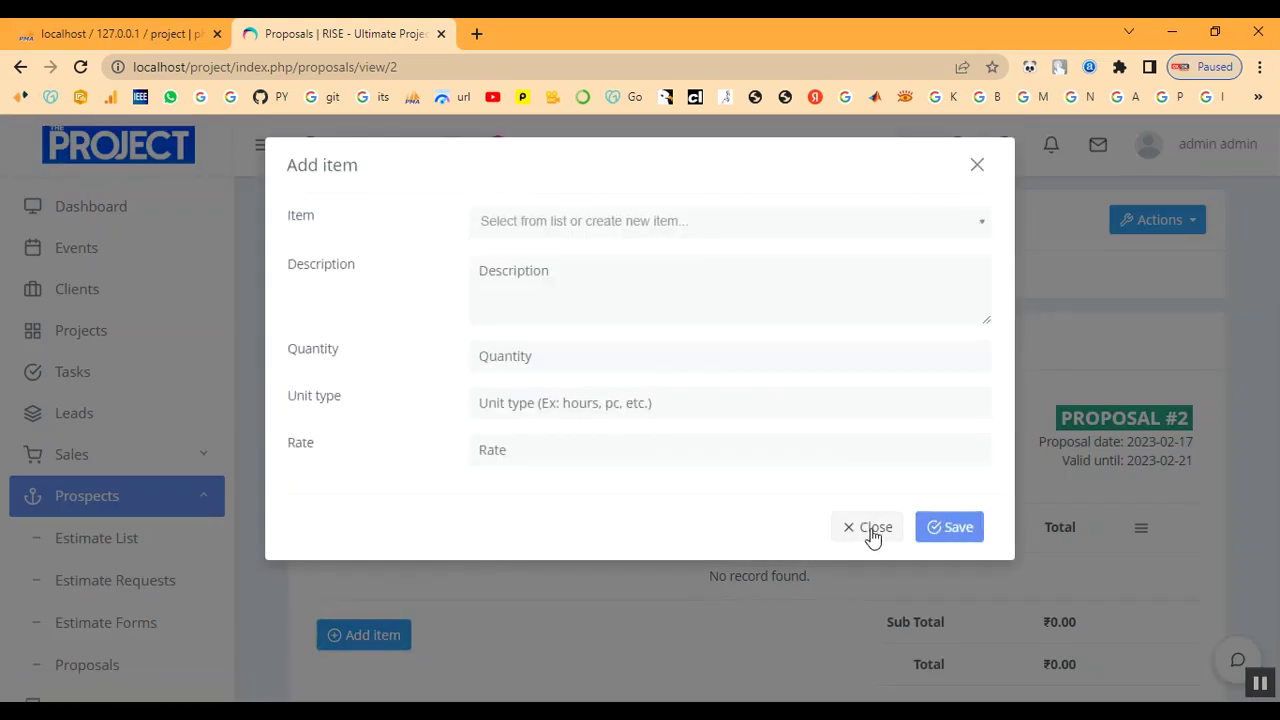
Go to the Estimate Requests list under Prospects.
scroll(806, 466, down, 1)
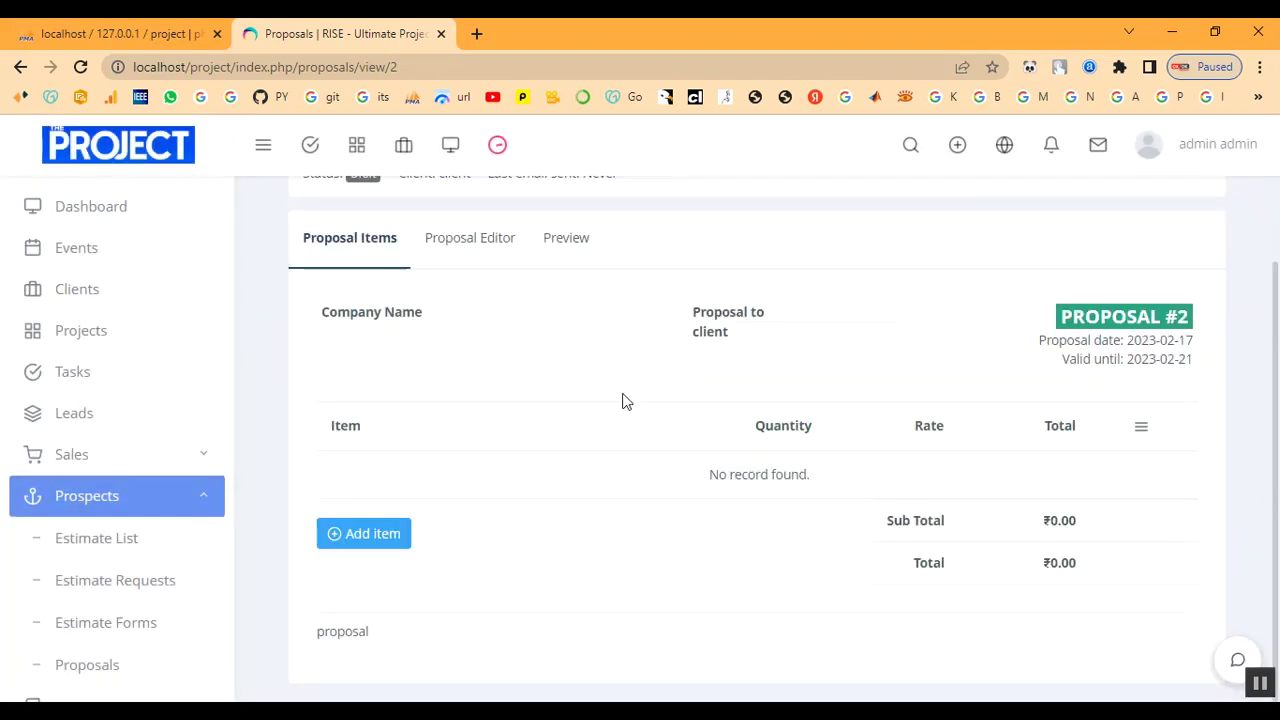
scroll(131, 514, down, 2)
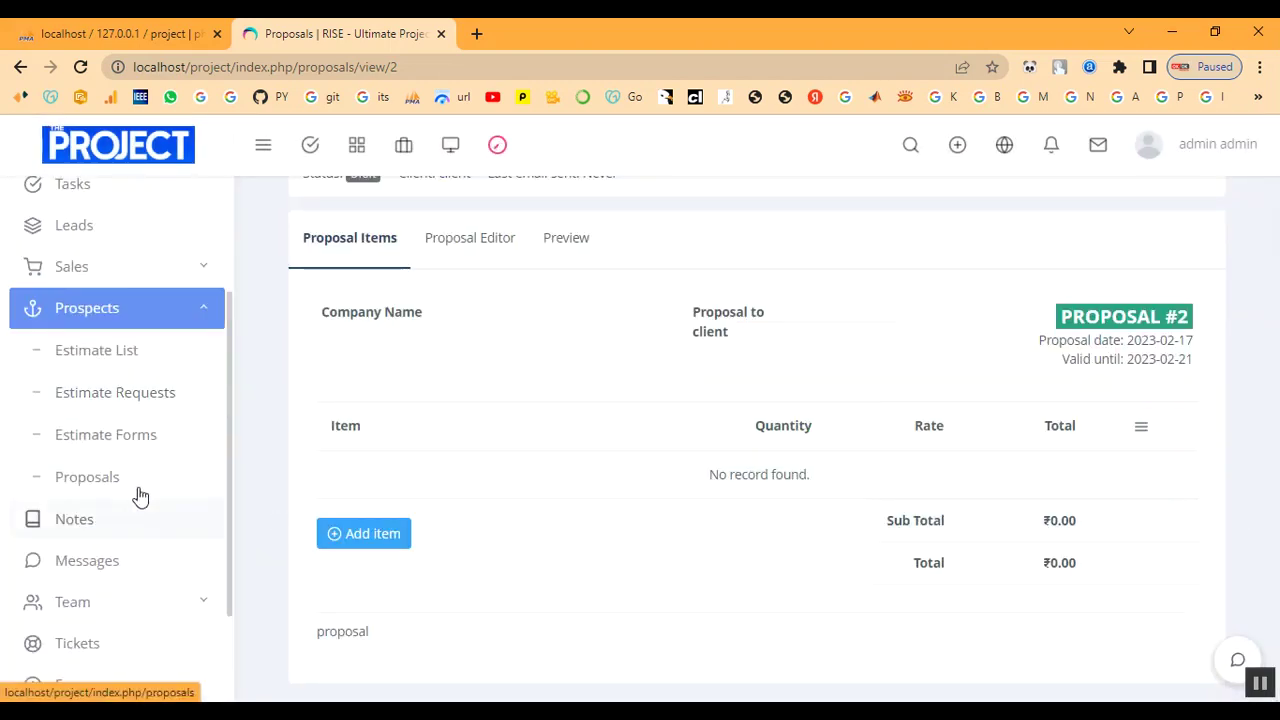
click(138, 402)
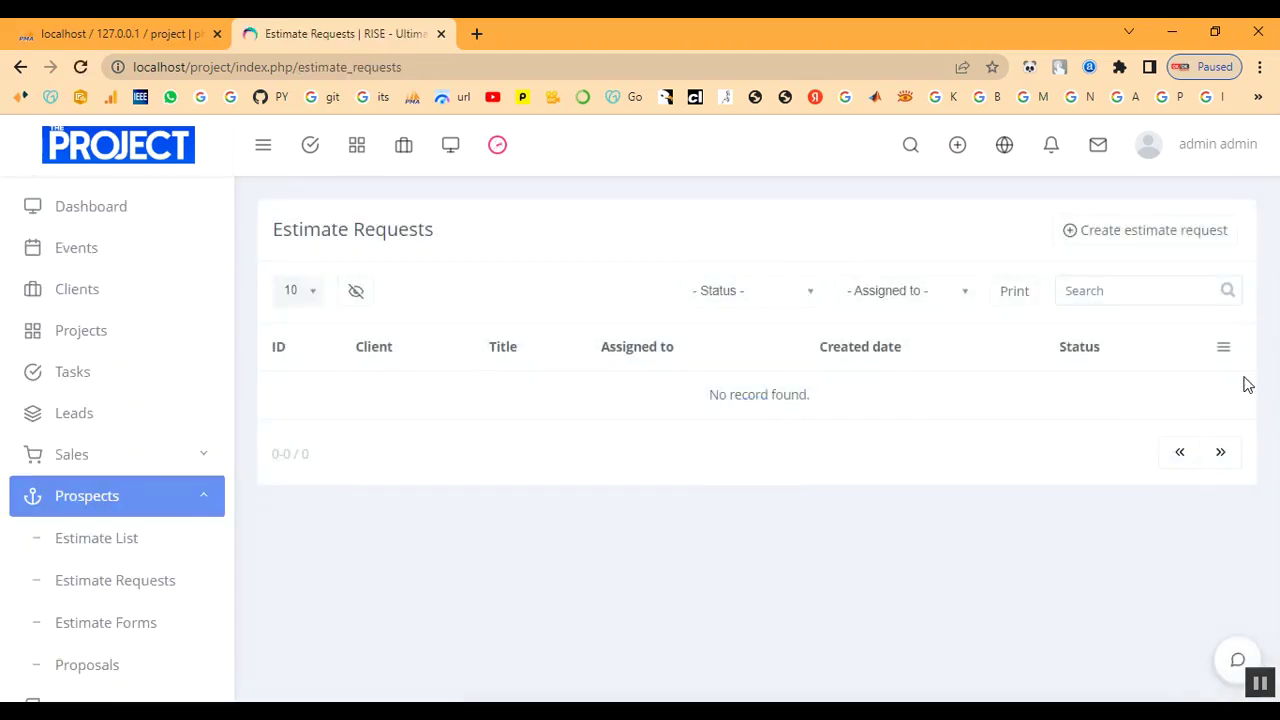
Dismiss the new estimate request form unused and go to the Messages inbox.
click(1166, 236)
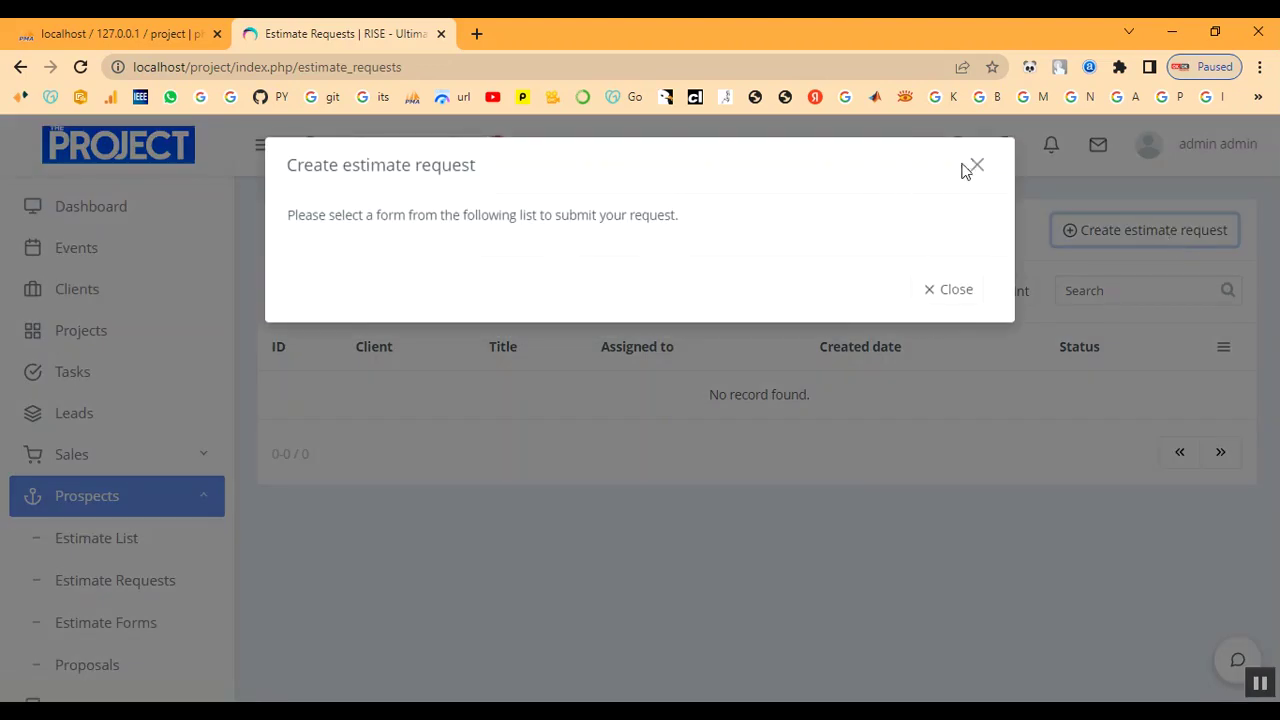
click(979, 168)
scroll(70, 600, down, 3)
click(106, 428)
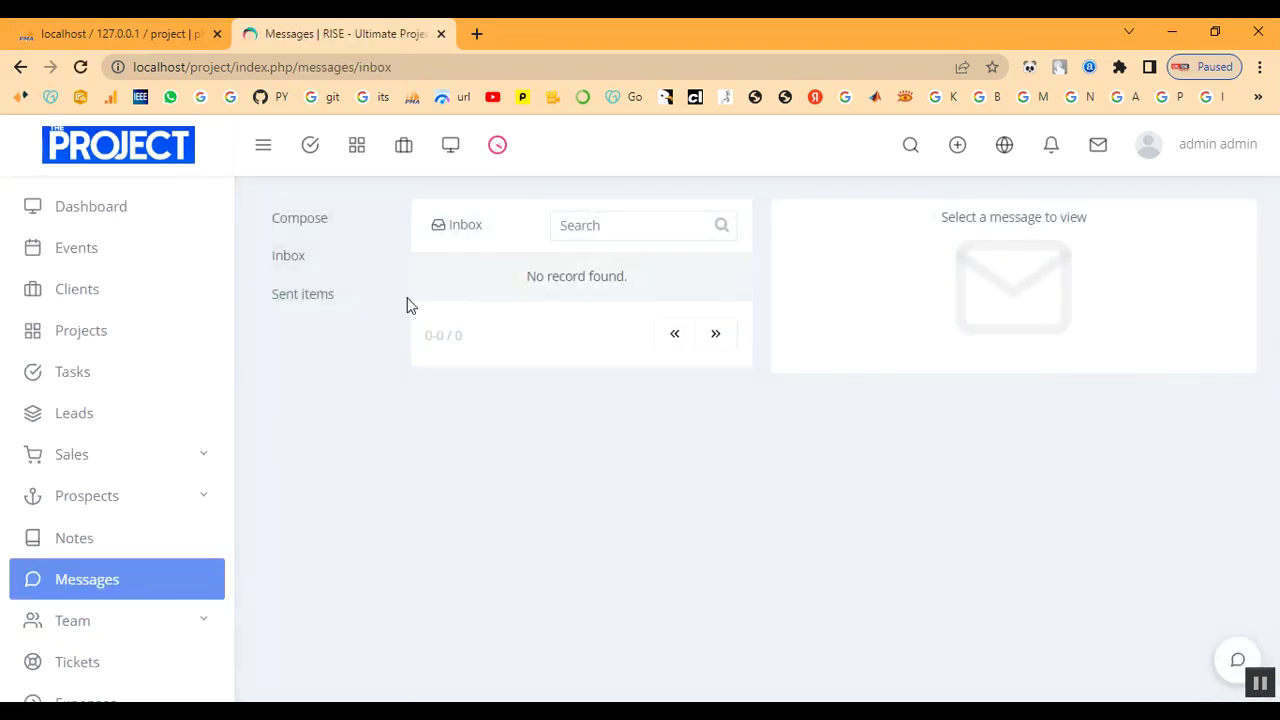
Compose a new message and review the available recipients.
click(578, 225)
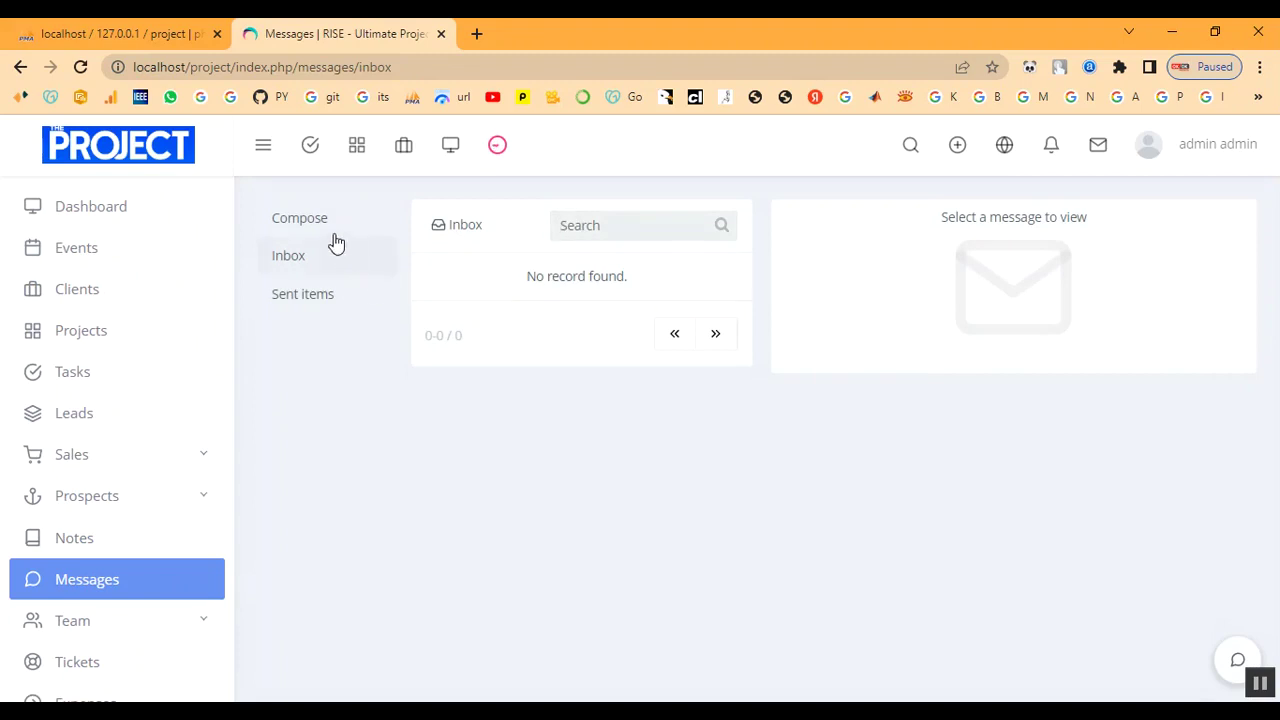
click(330, 225)
click(475, 230)
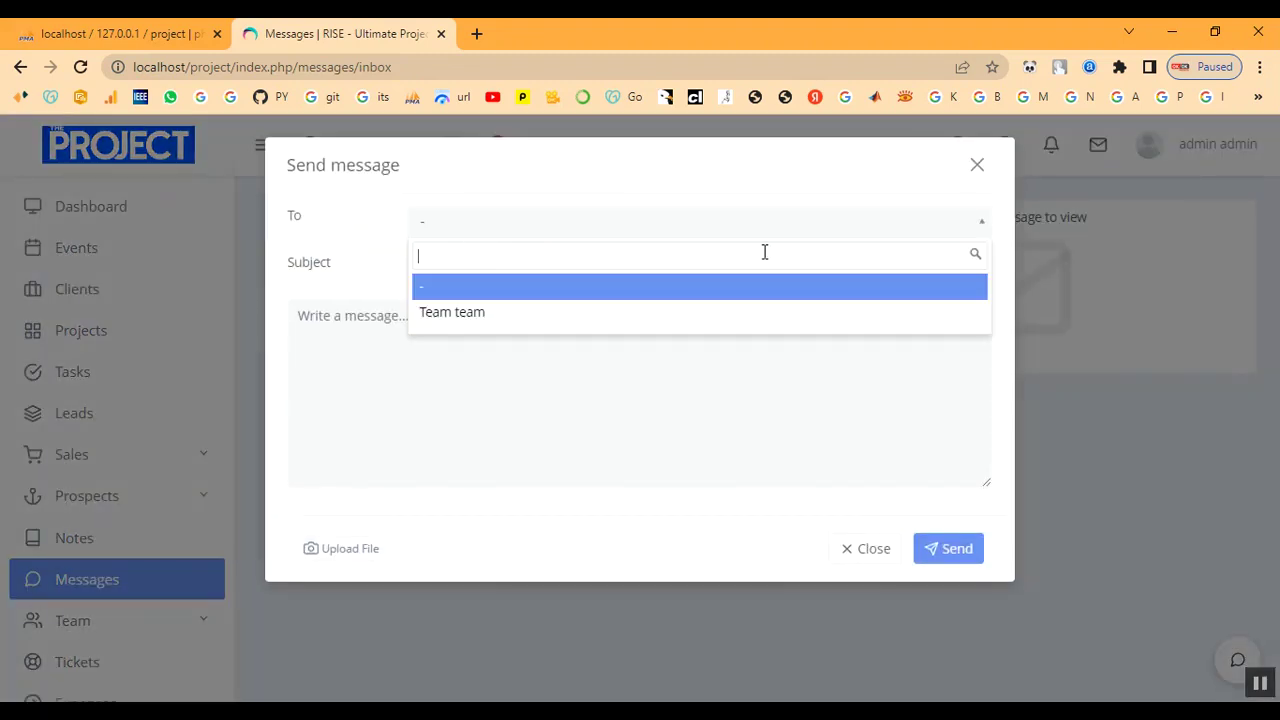
click(977, 173)
Close the Send message form unsent and go to Team > Team members.
click(868, 552)
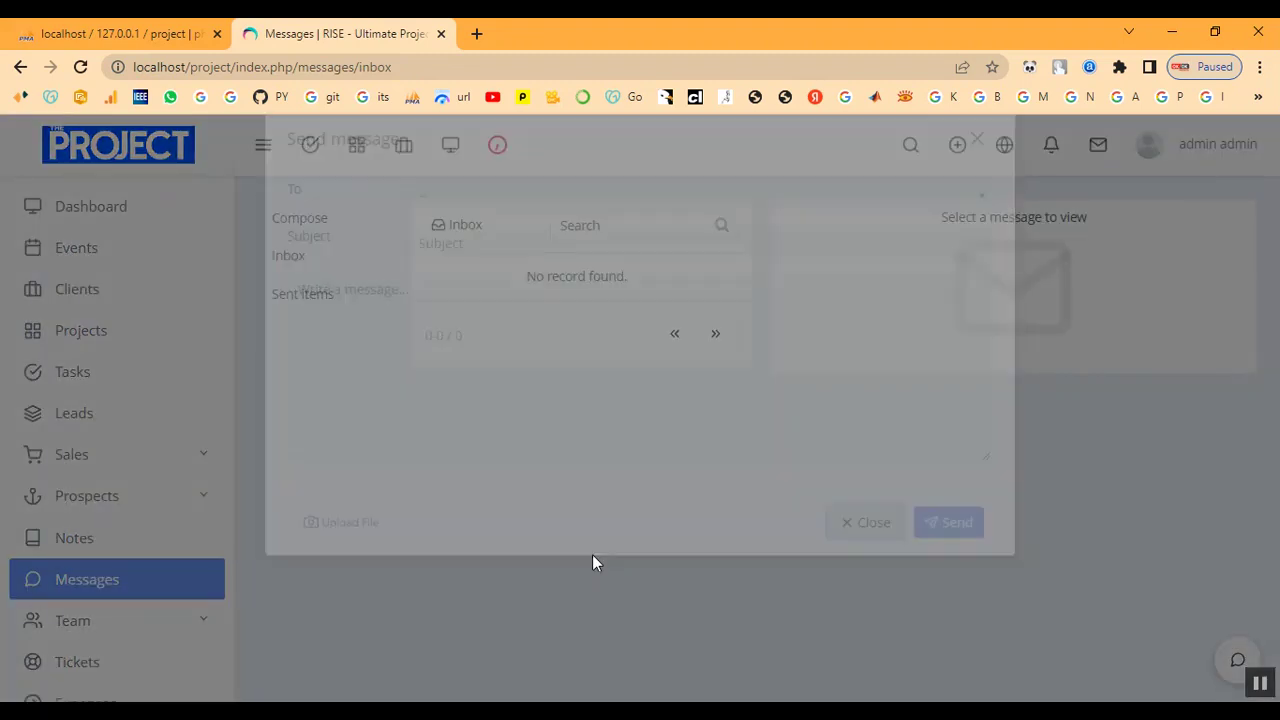
scroll(94, 594, down, 3)
click(94, 466)
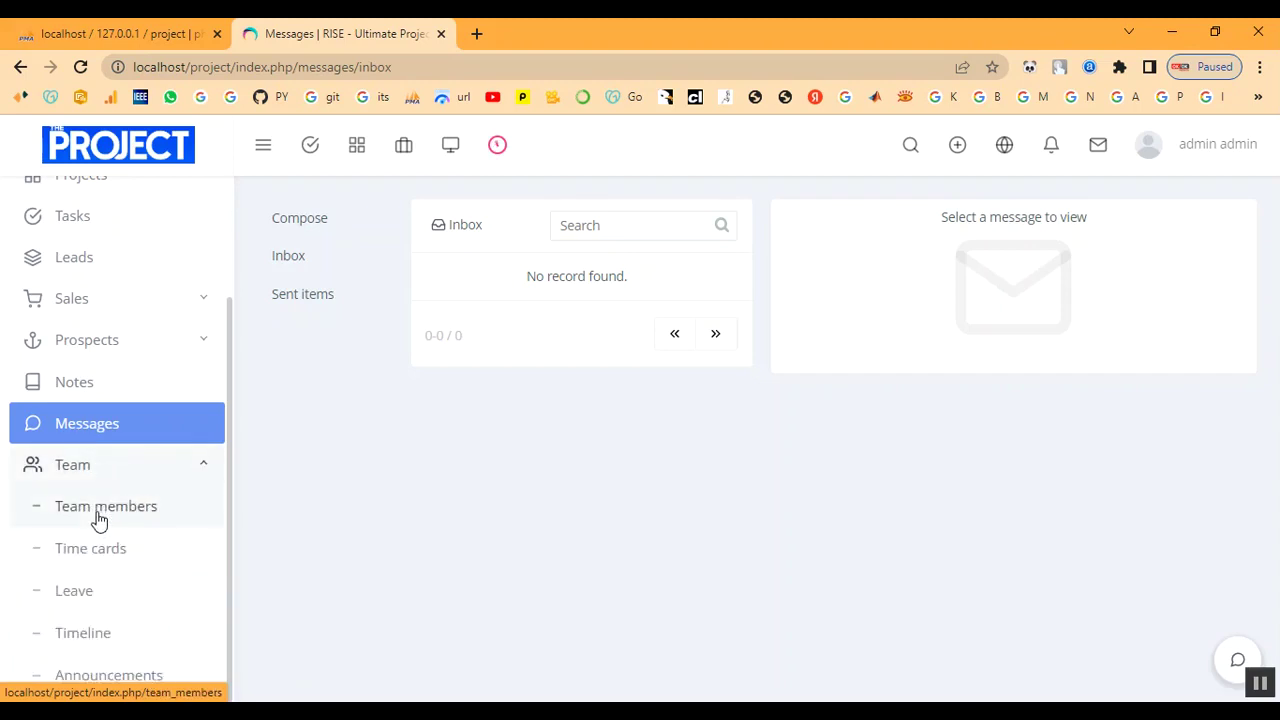
click(100, 516)
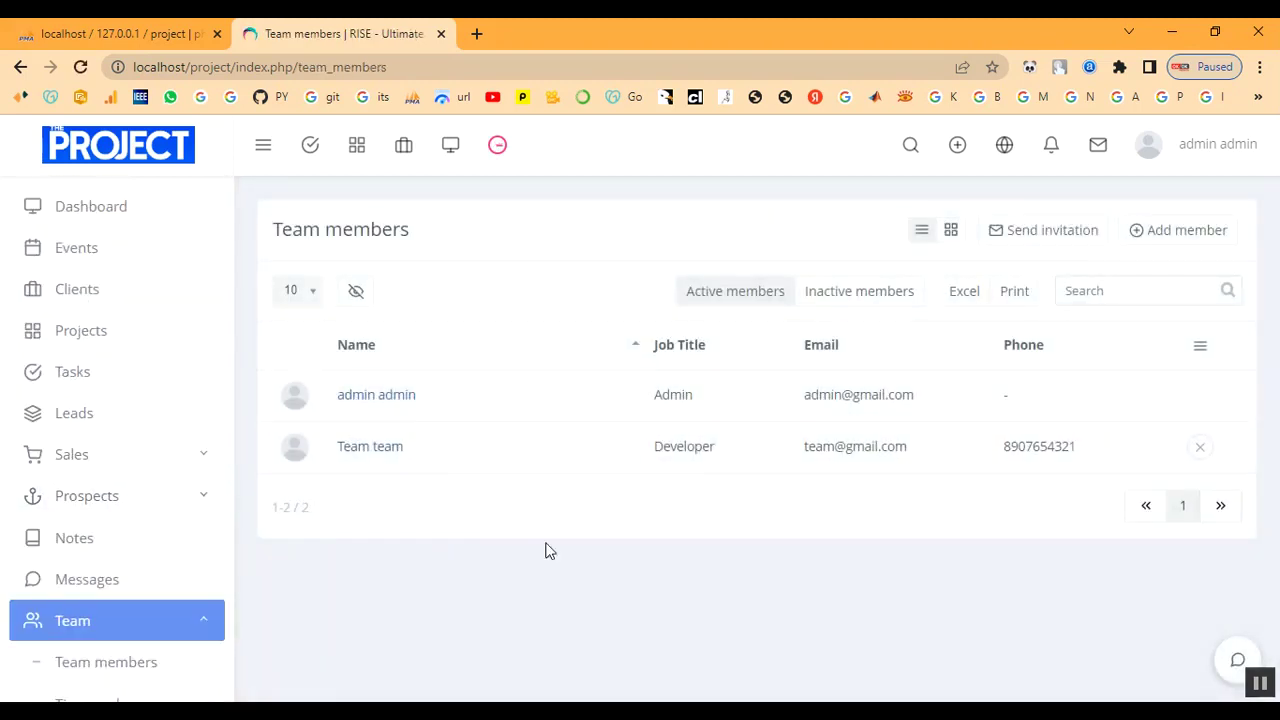
Start adding a team member and enter their first and last name.
click(1195, 238)
click(578, 295)
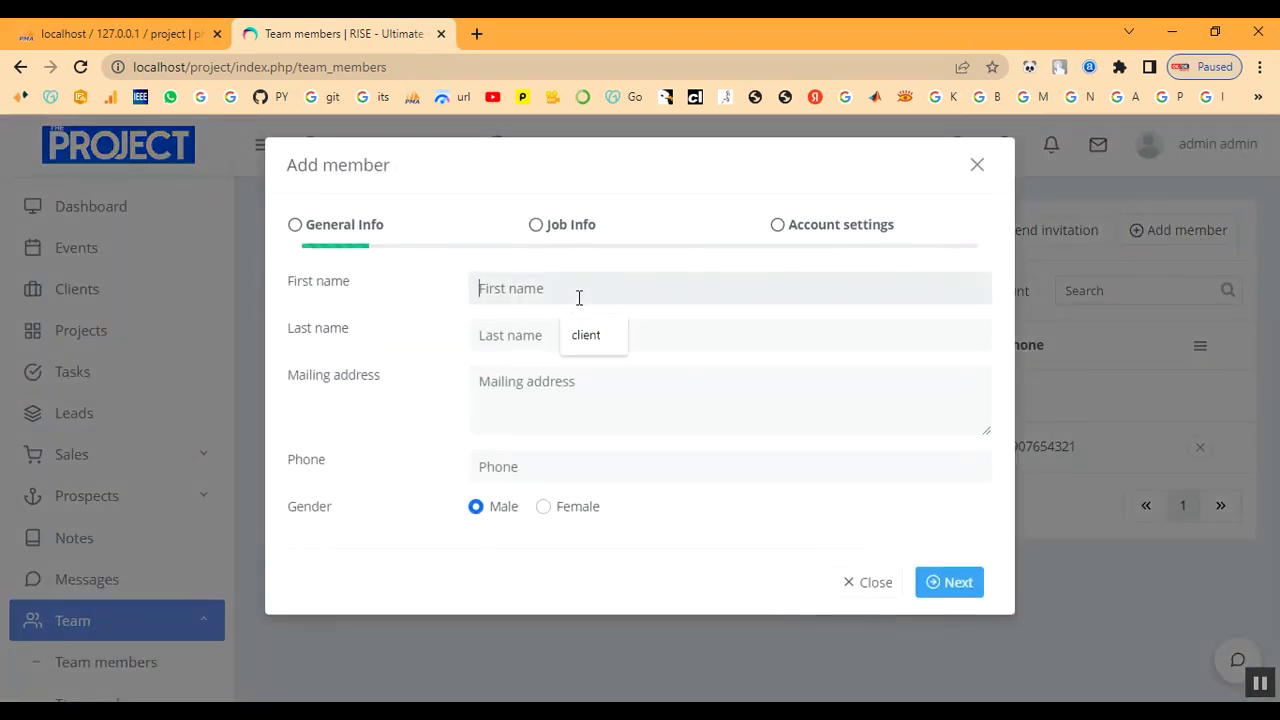
text(Tea)
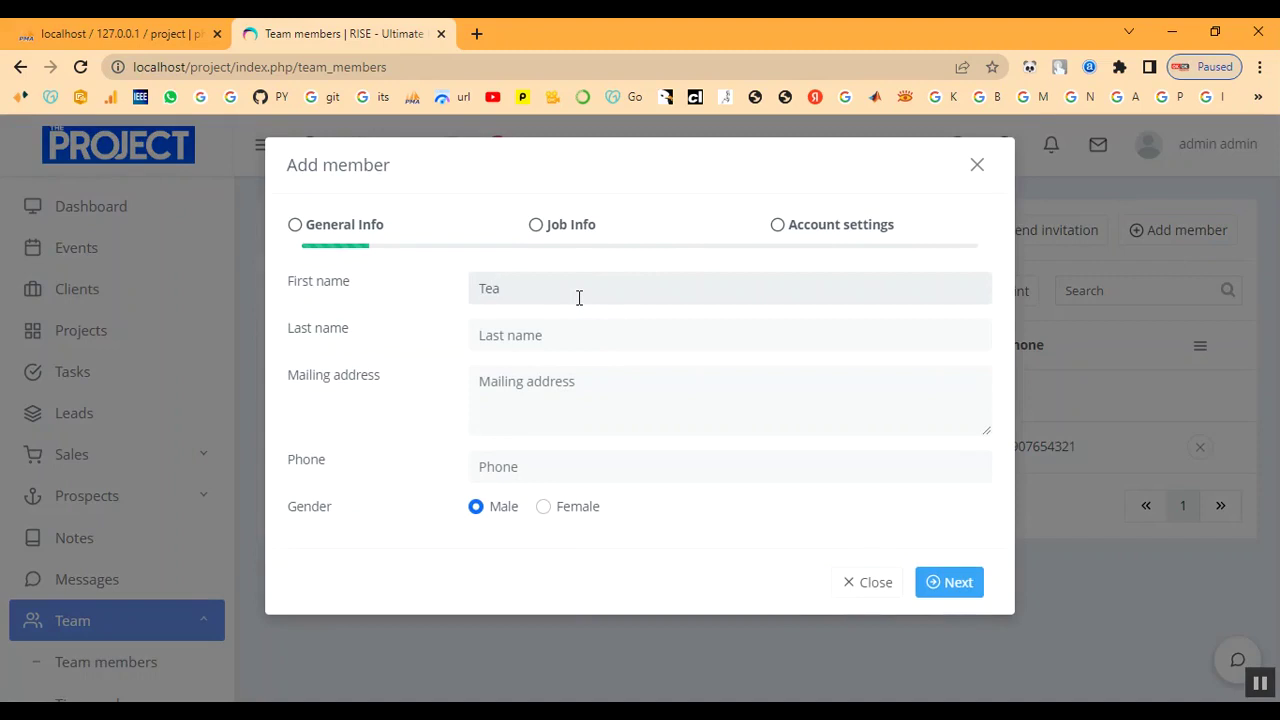
key(BackSpace)
key(BackSpace)
text(Developer)
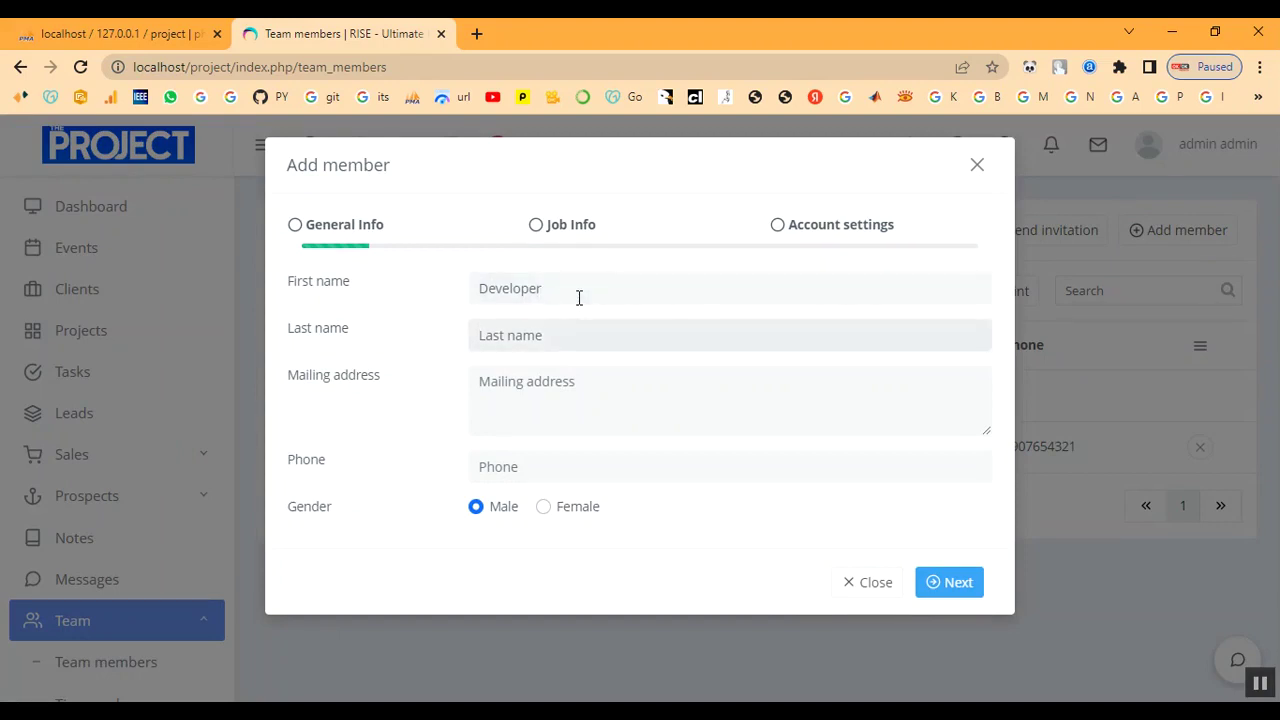
text(a)
key(BackSpace)
key(BackSpace)
text(anu)
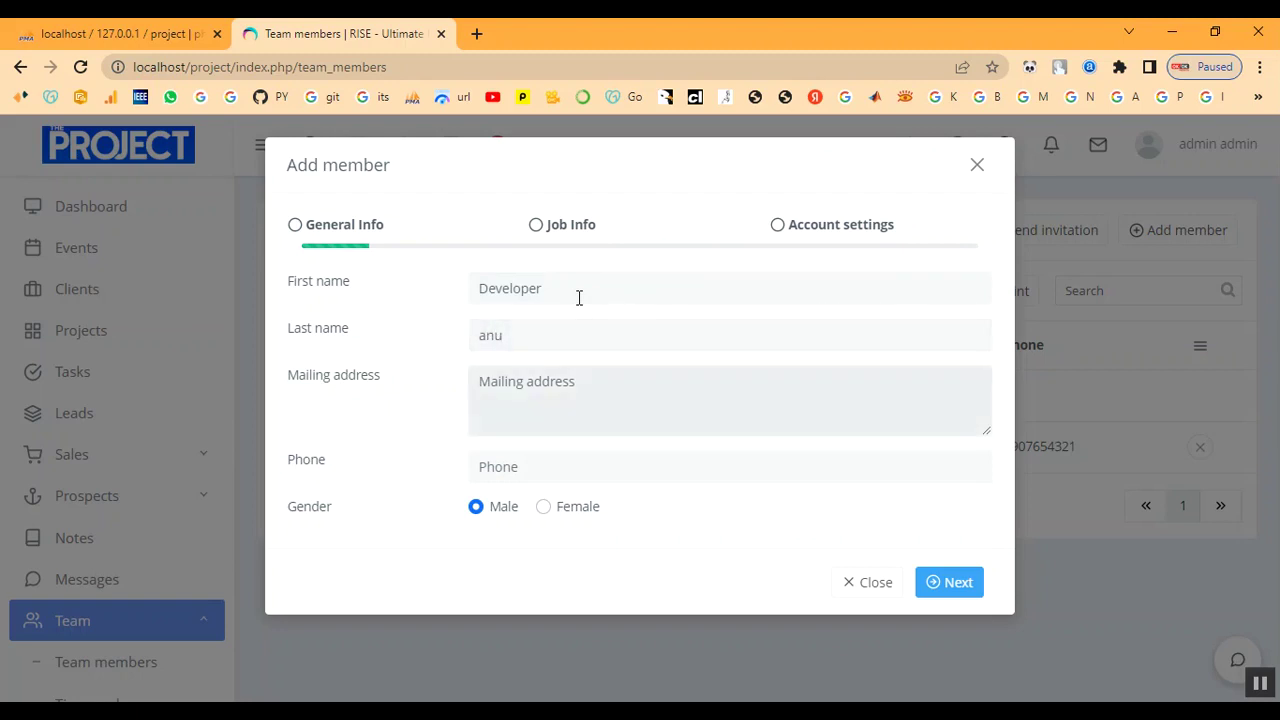
text(a)
Fill in the member's mailing address and phone number, and set gender to Female.
key(BackSpace)
text(developer@gmail.com)
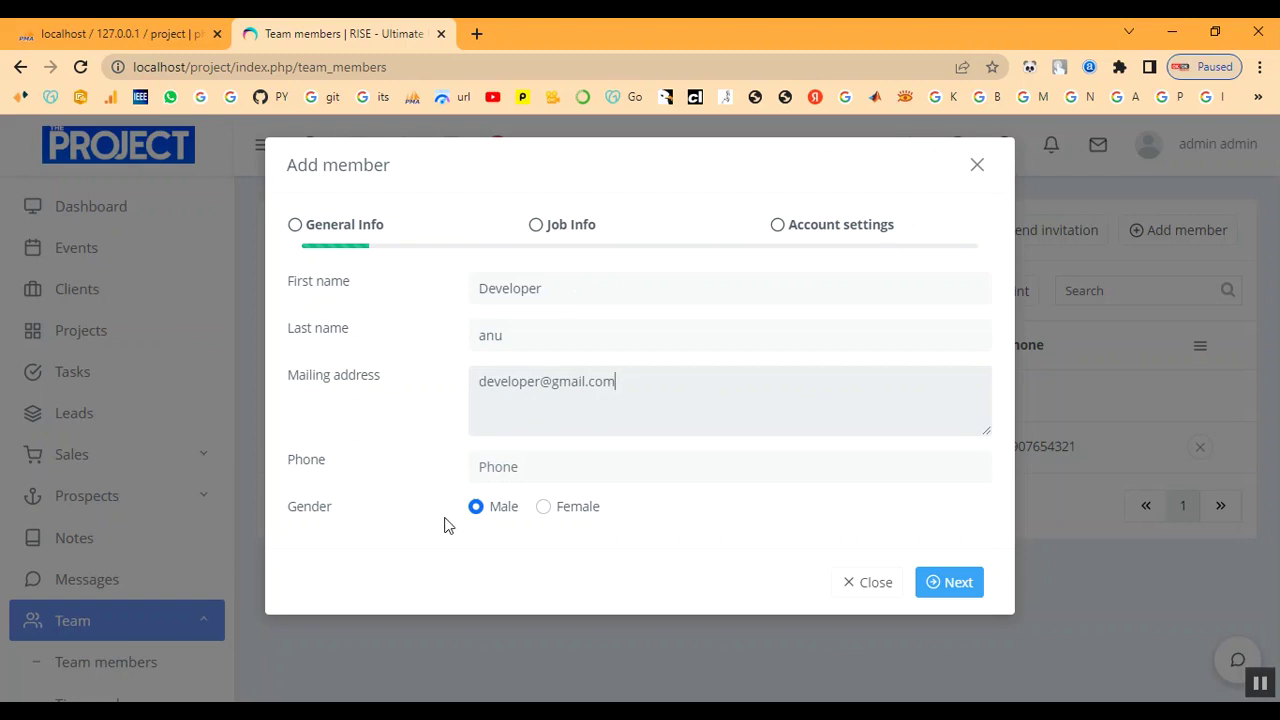
click(500, 467)
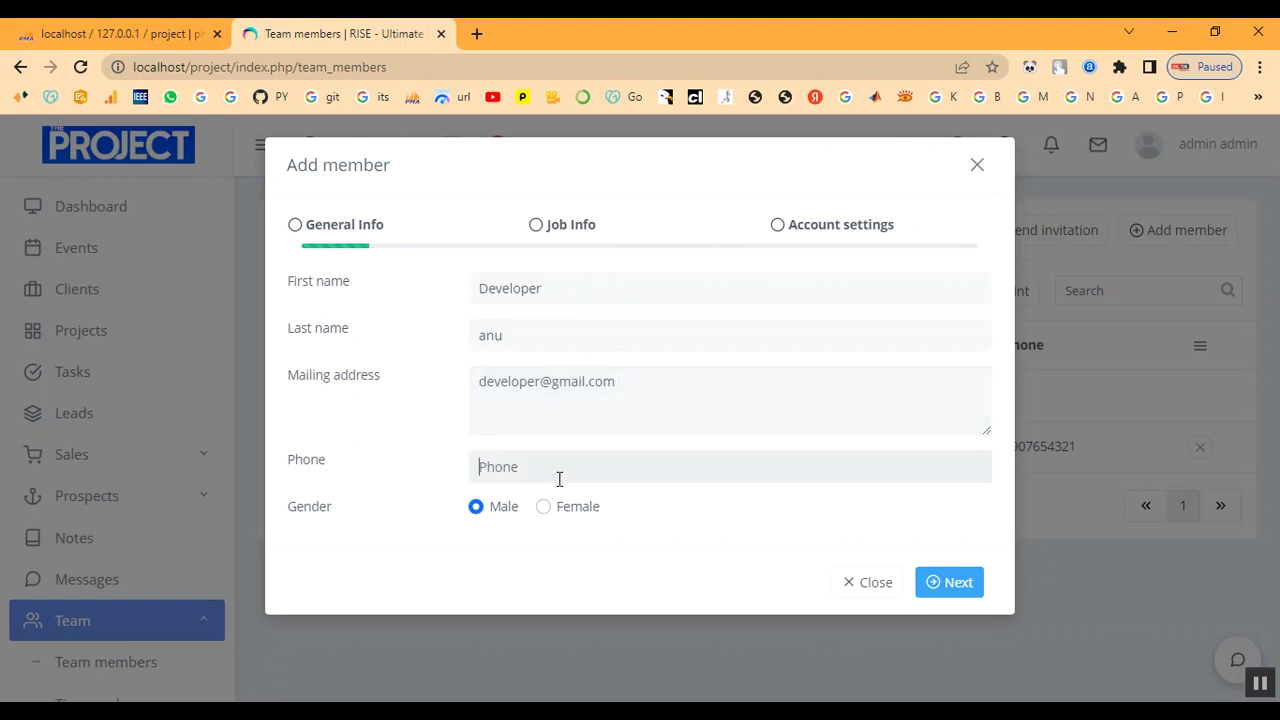
click(543, 507)
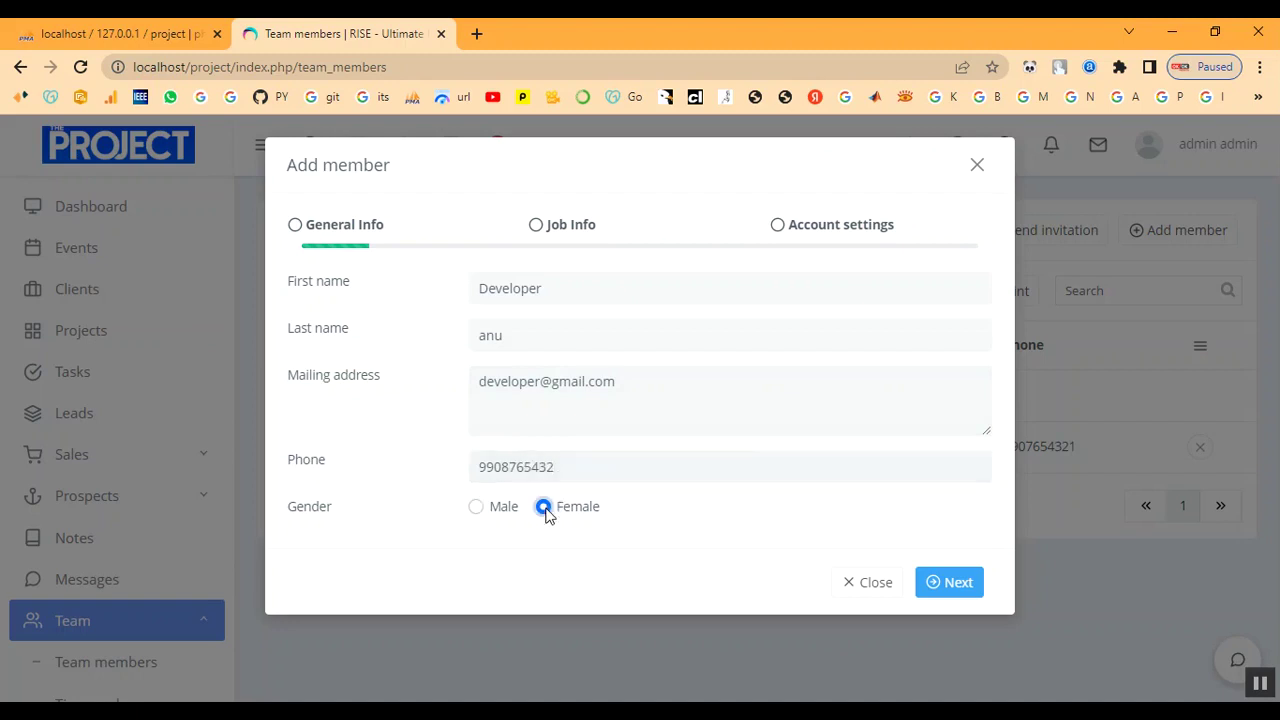
Enter job title Developer, salary 800000, term PA, and hire date 2023-02-02.
click(949, 583)
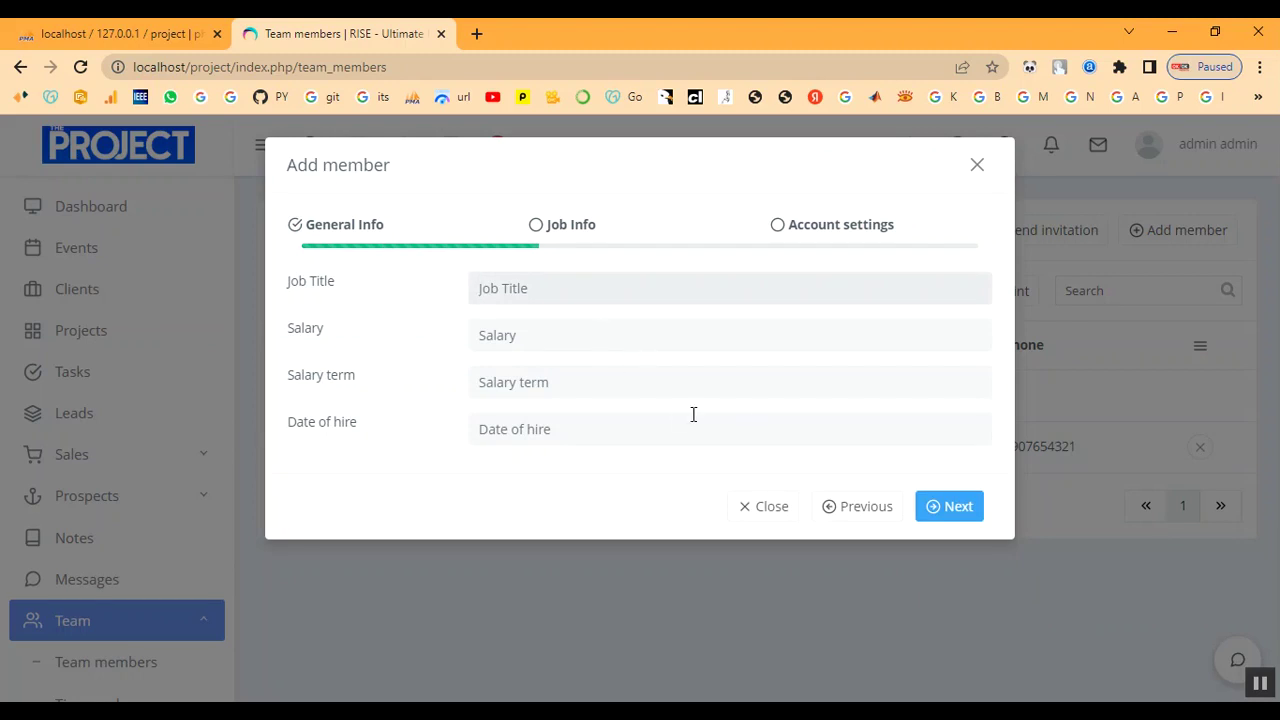
text(Developer)
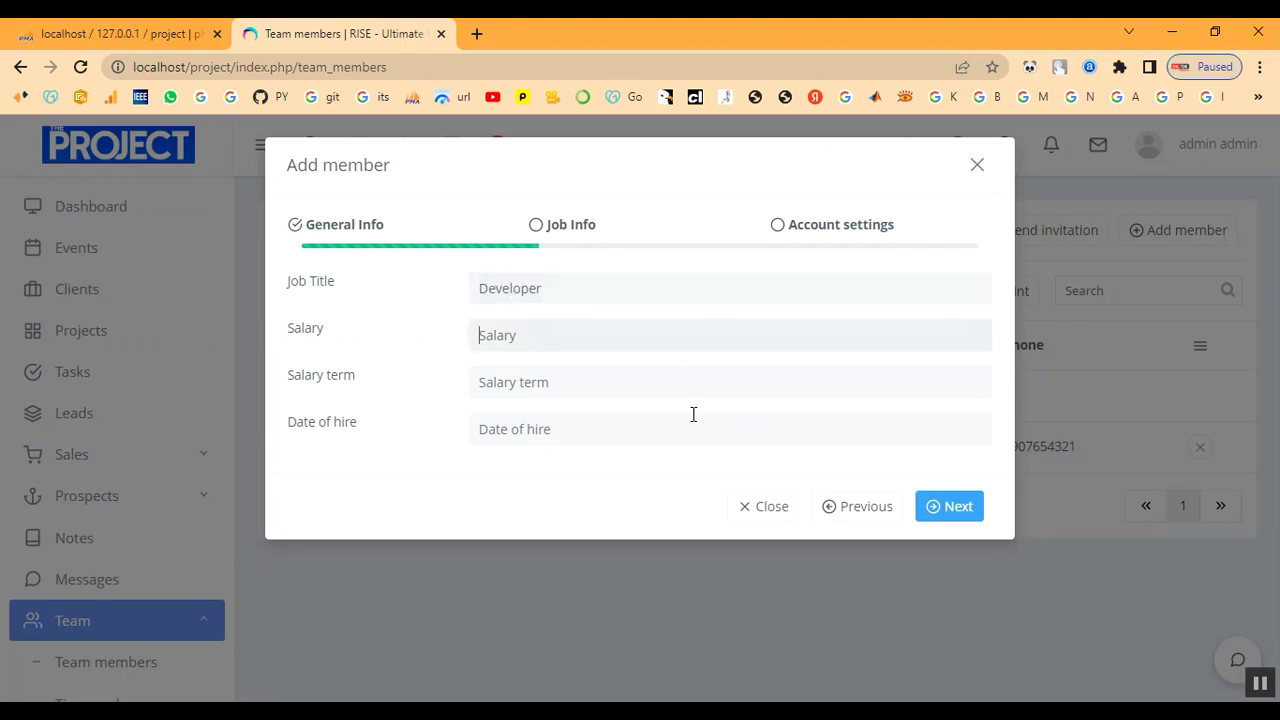
text(5)
text(00)
key(BackSpace)
key(BackSpace)
key(BackSpace)
key(BackSpace)
text(8000)
click(614, 384)
text(PA)
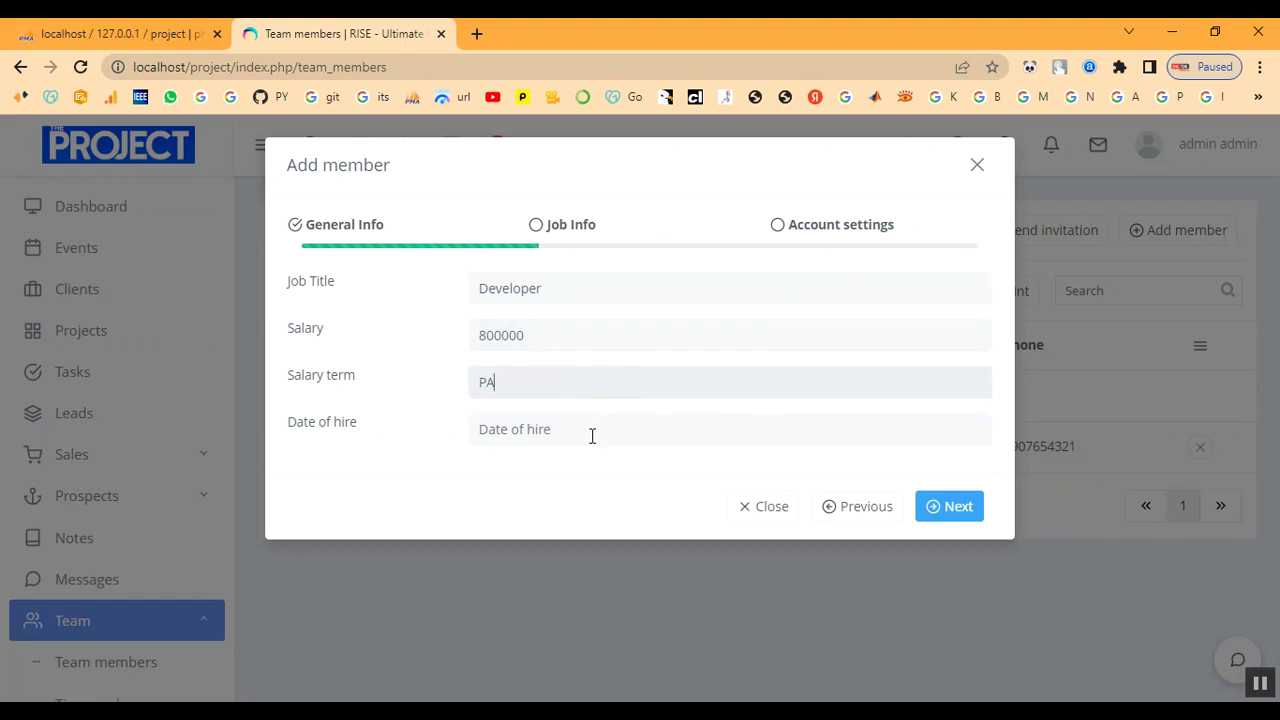
click(591, 434)
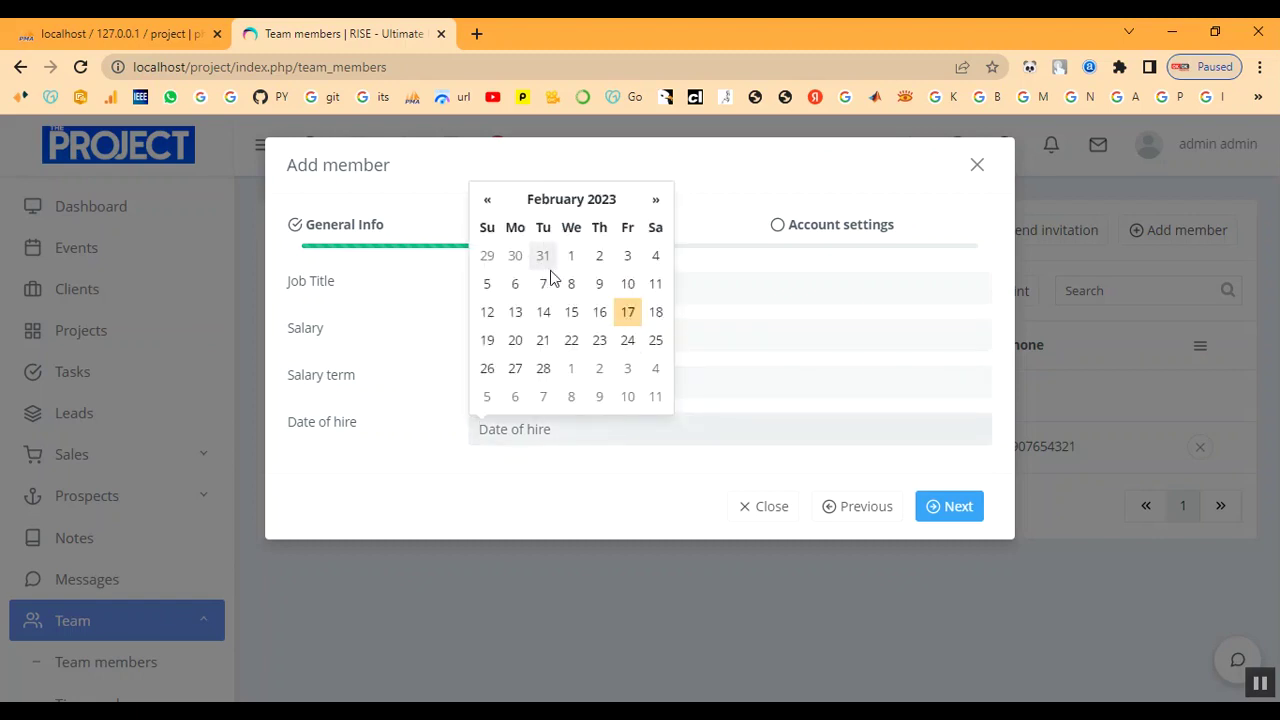
click(600, 257)
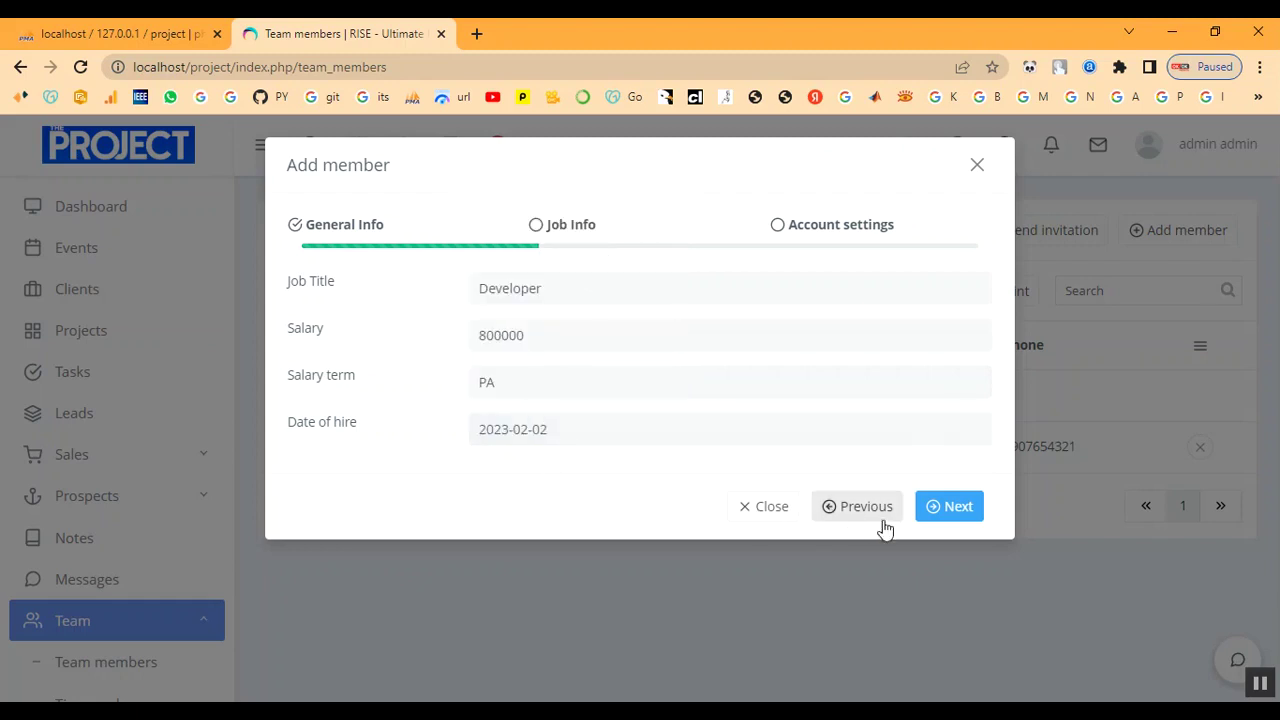
click(940, 510)
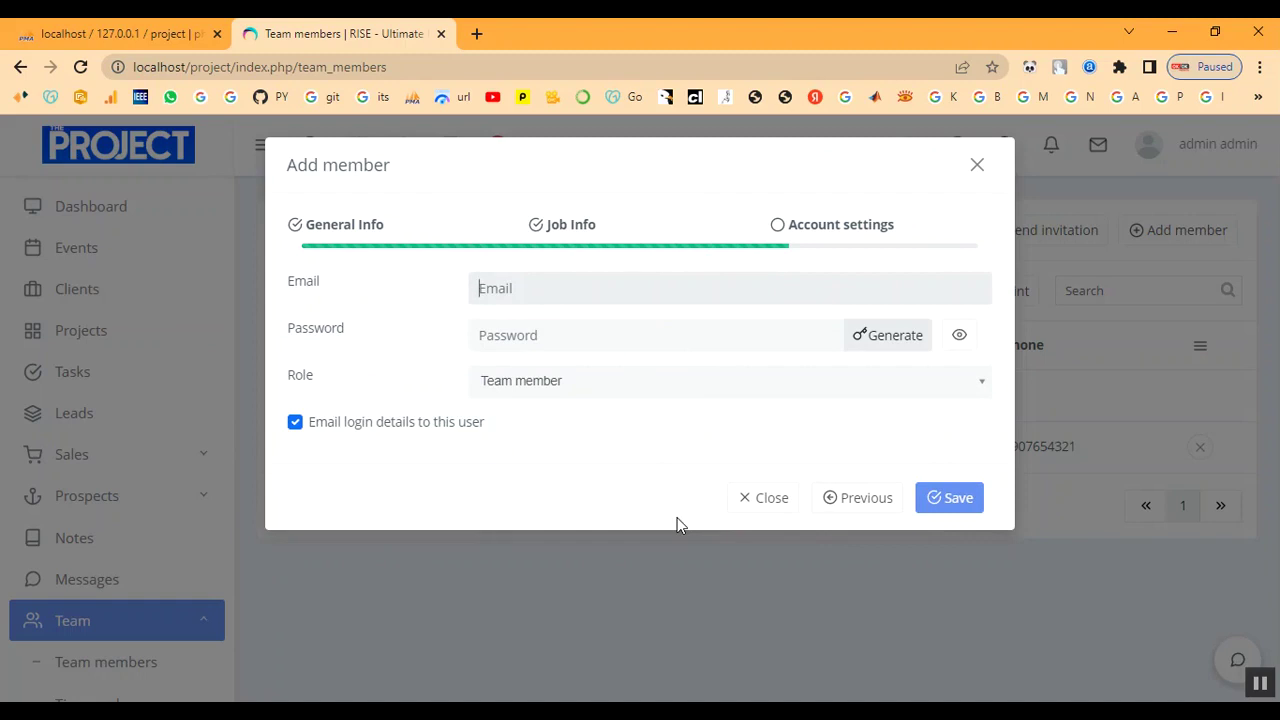
Enter the member's login email and password, keep the Team member role, and save.
text(developer@gmail.com)
click(676, 525)
text(12)
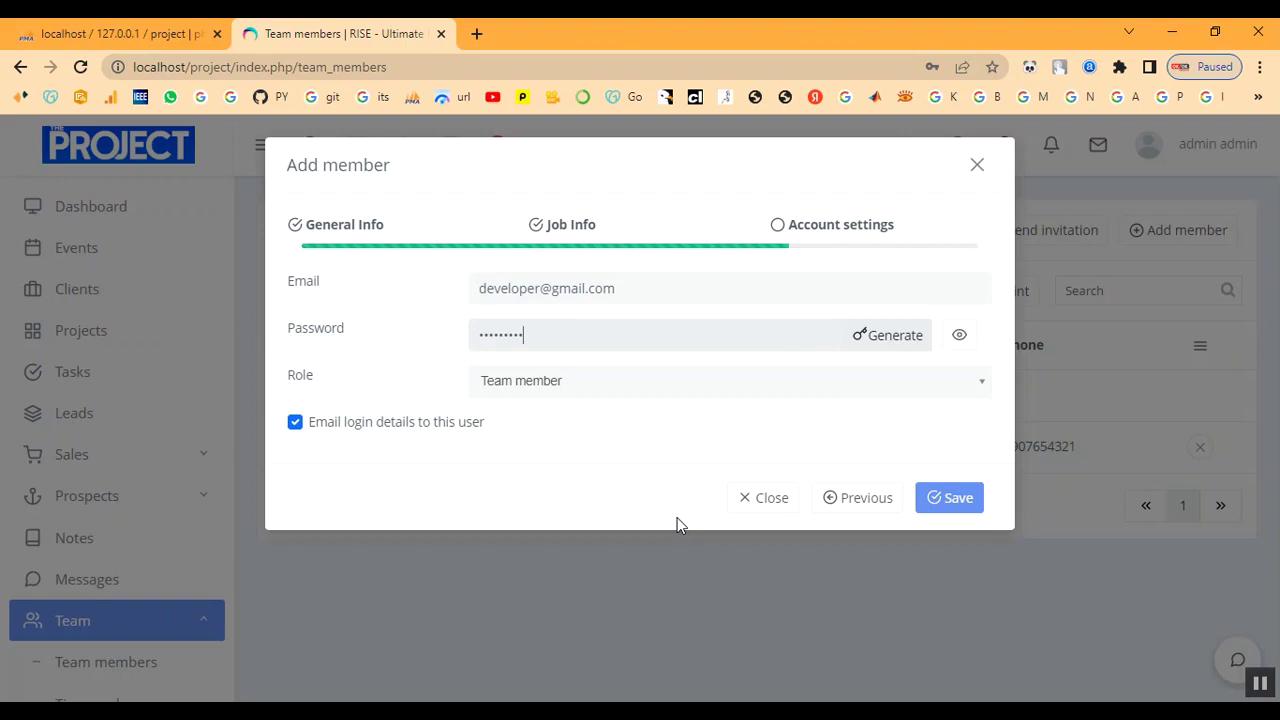
click(958, 336)
click(574, 390)
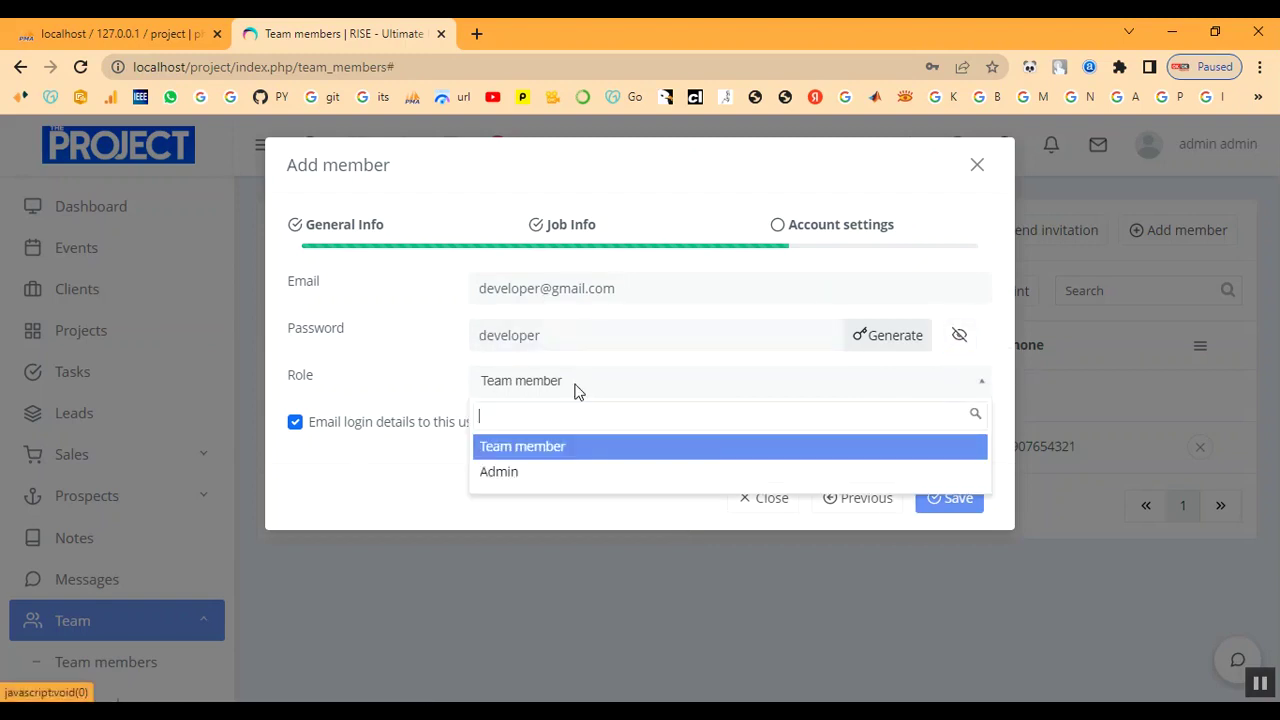
click(563, 458)
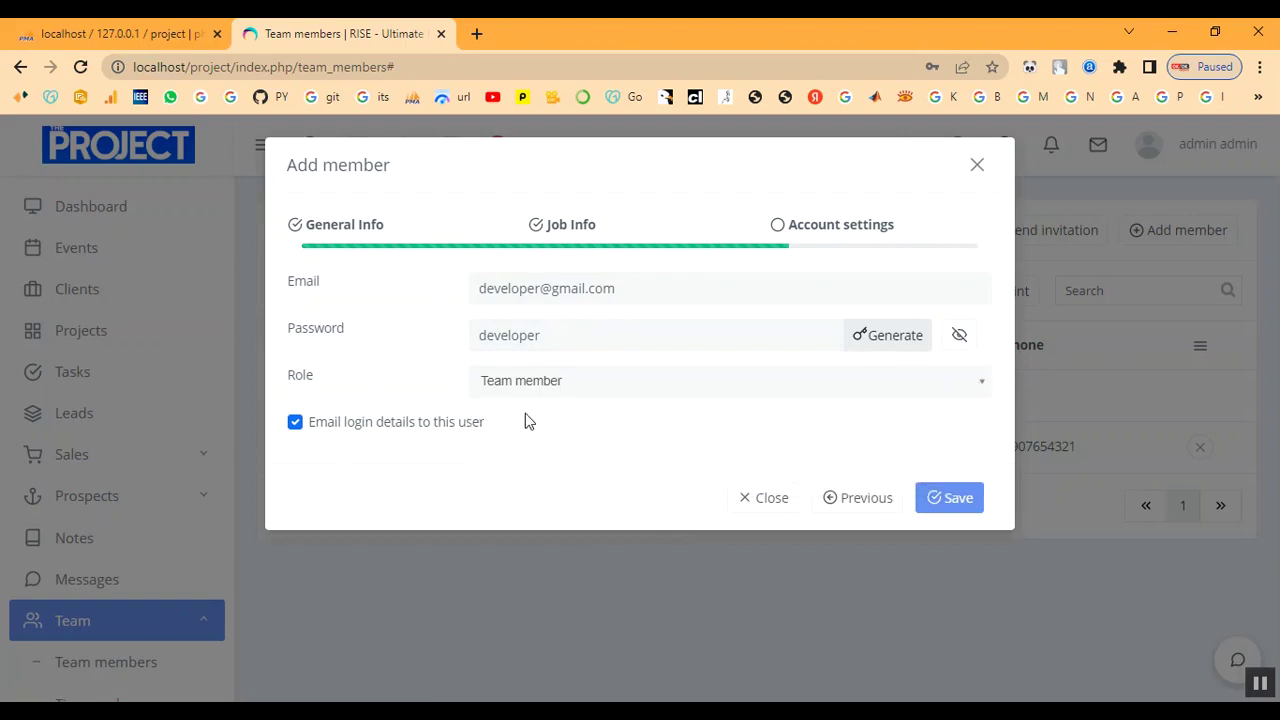
click(954, 508)
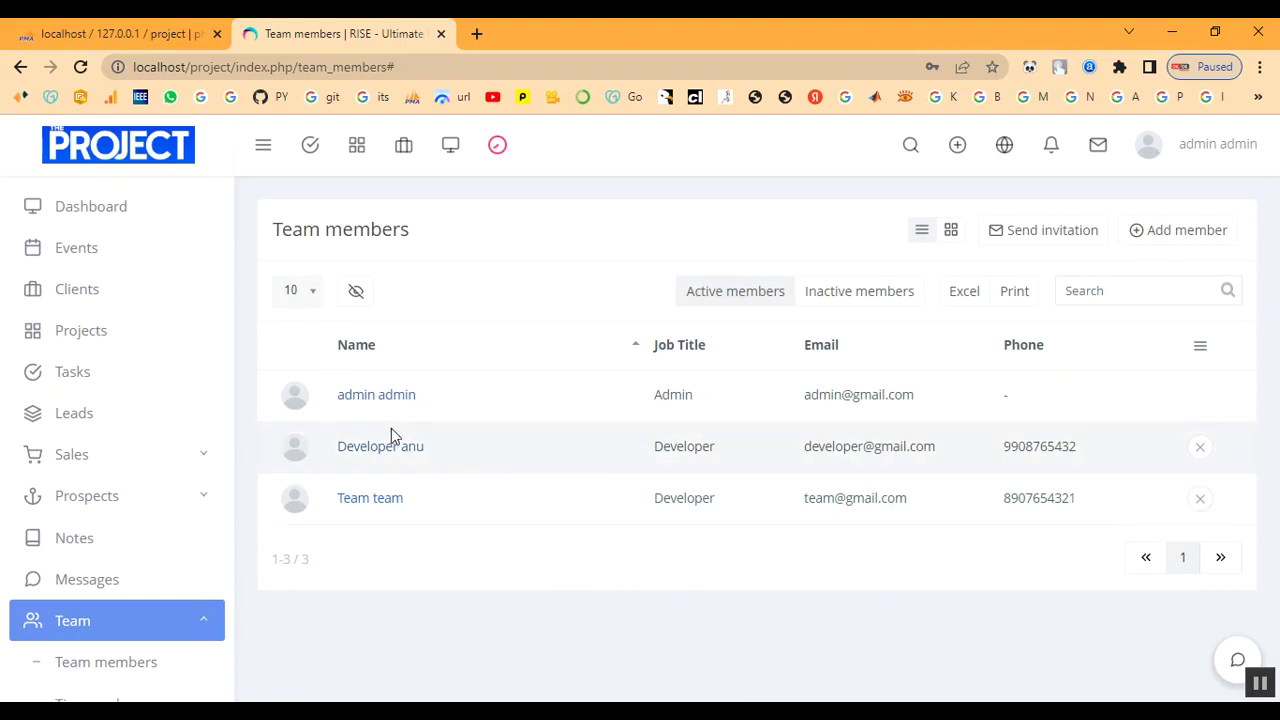
scroll(170, 610, down, 4)
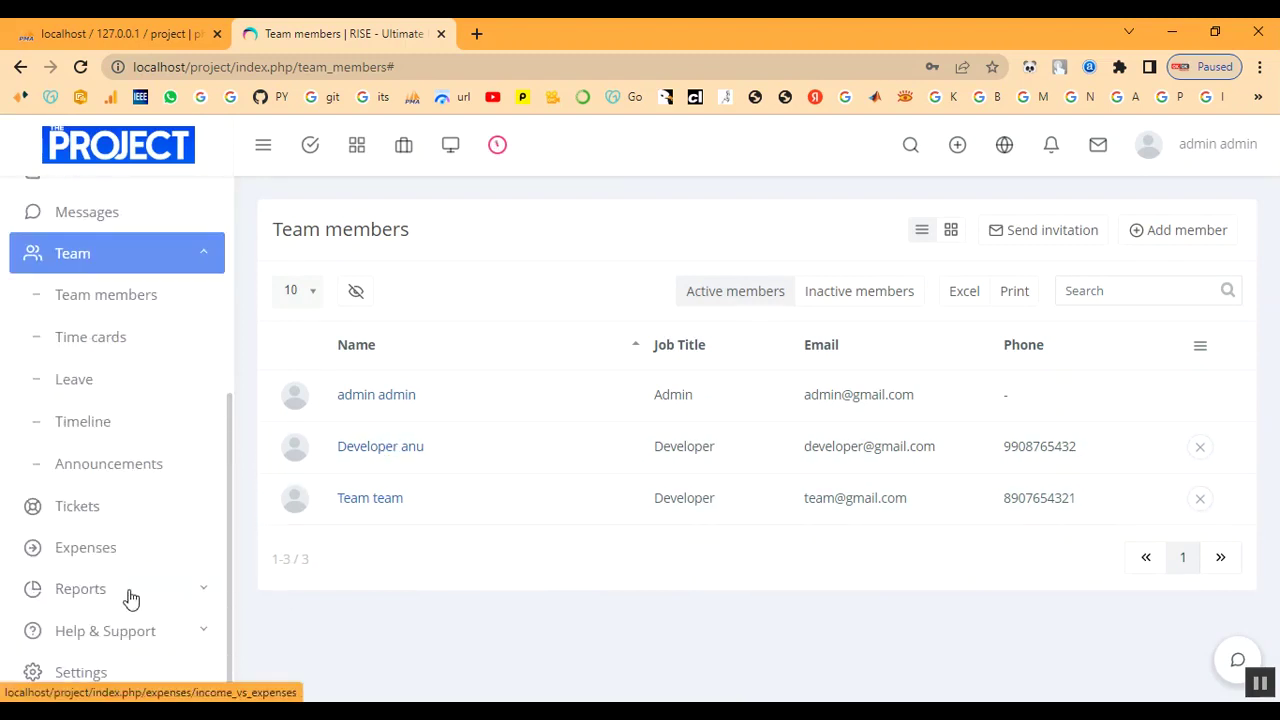
Start a new announcement titled 'announcement' with body 'aaaa'.
click(121, 476)
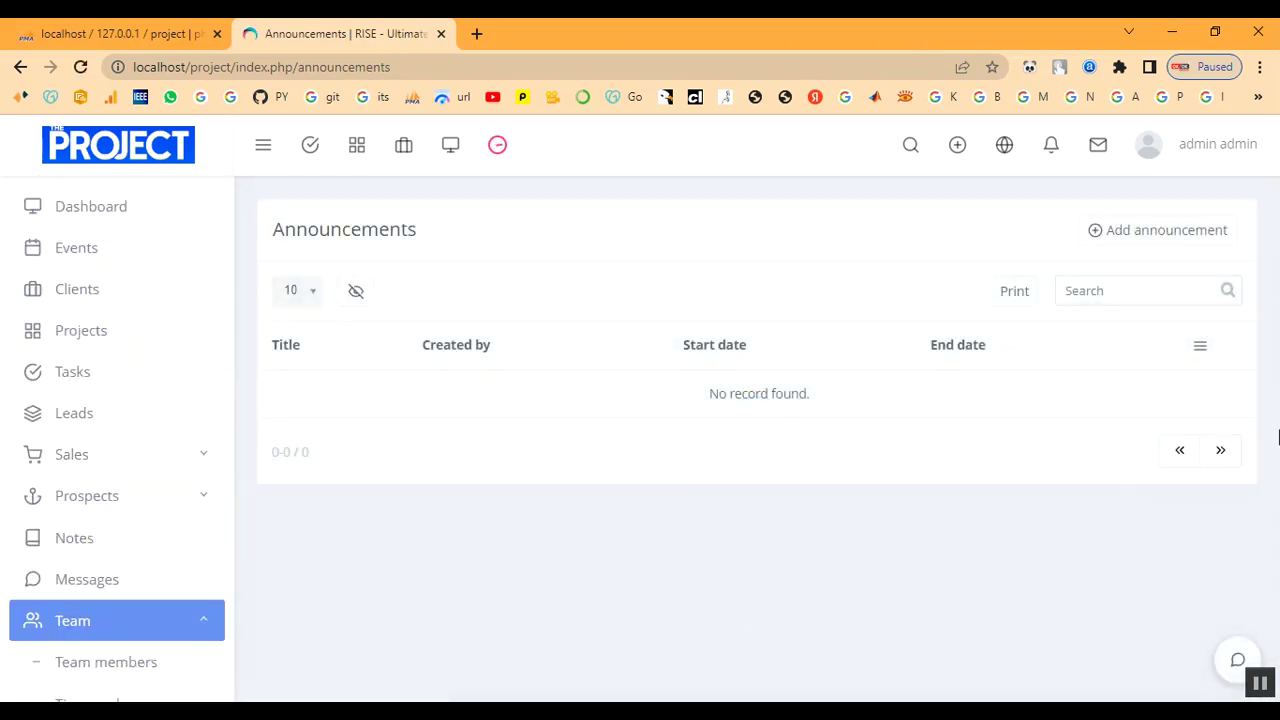
click(1200, 150)
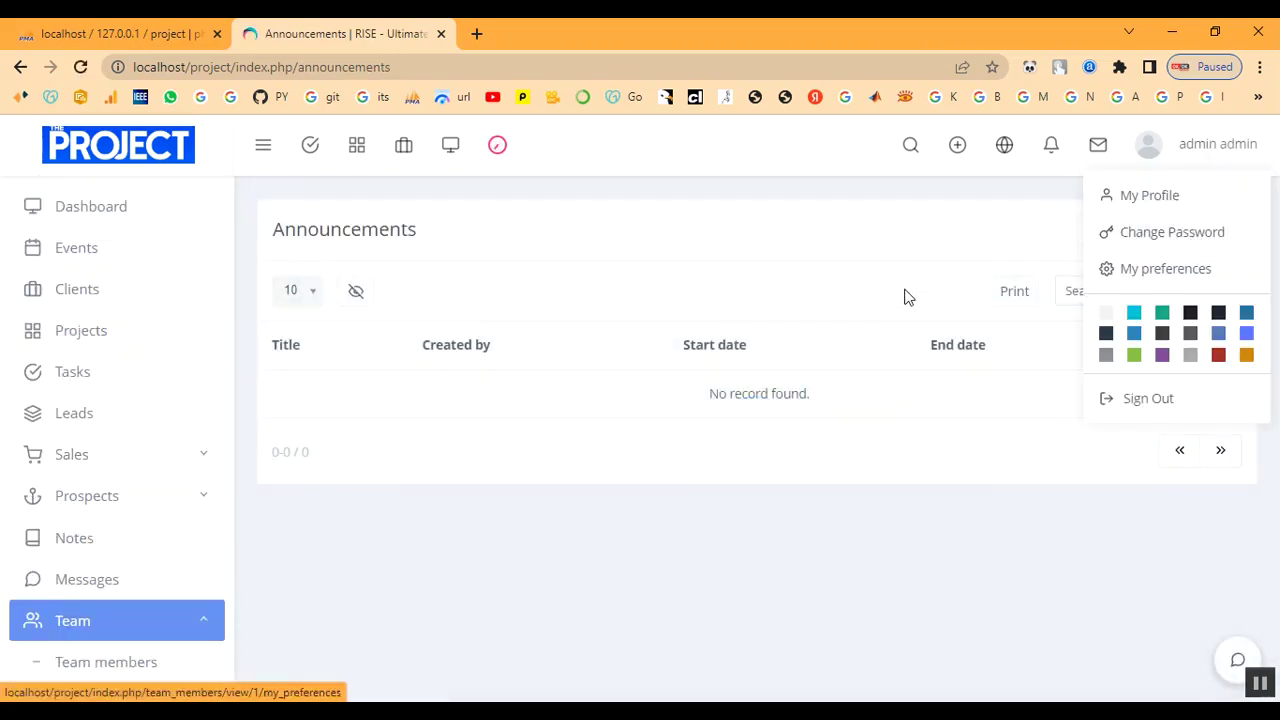
click(1073, 248)
click(1146, 243)
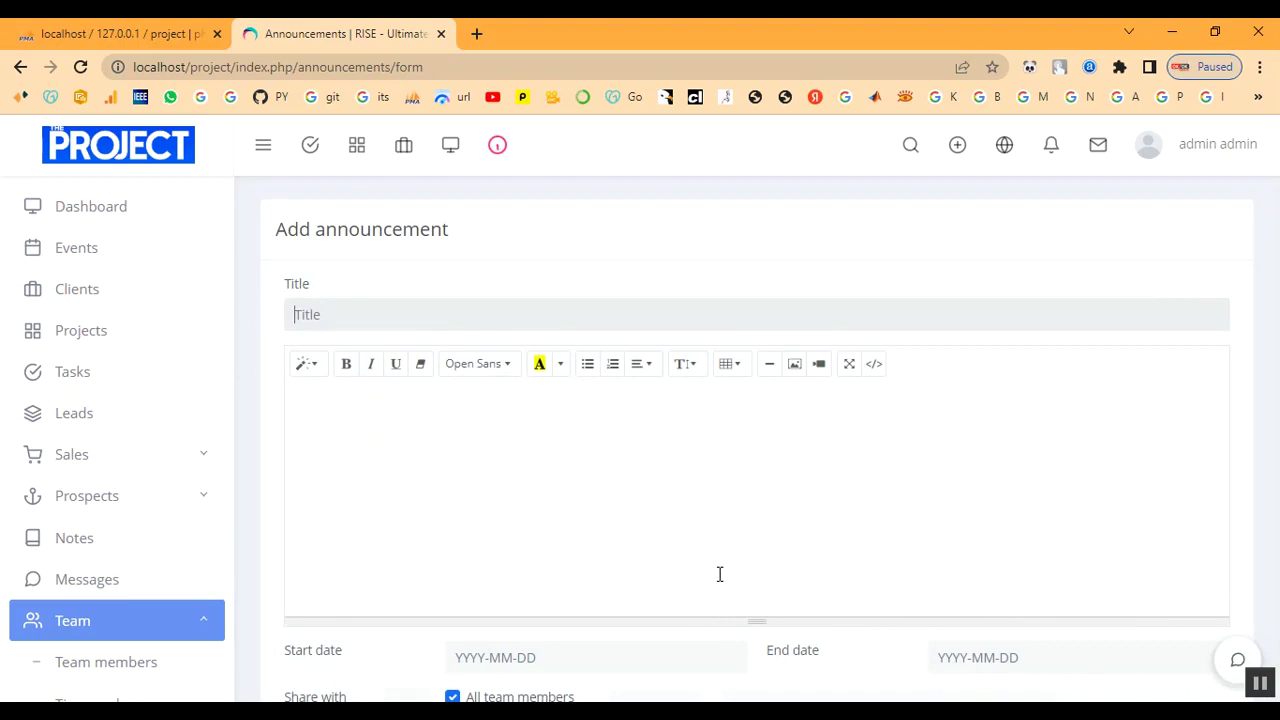
text(announce)
Set the announcement to run 2023-02-17 to 2023-02-20 and save it.
scroll(720, 630, down, 1)
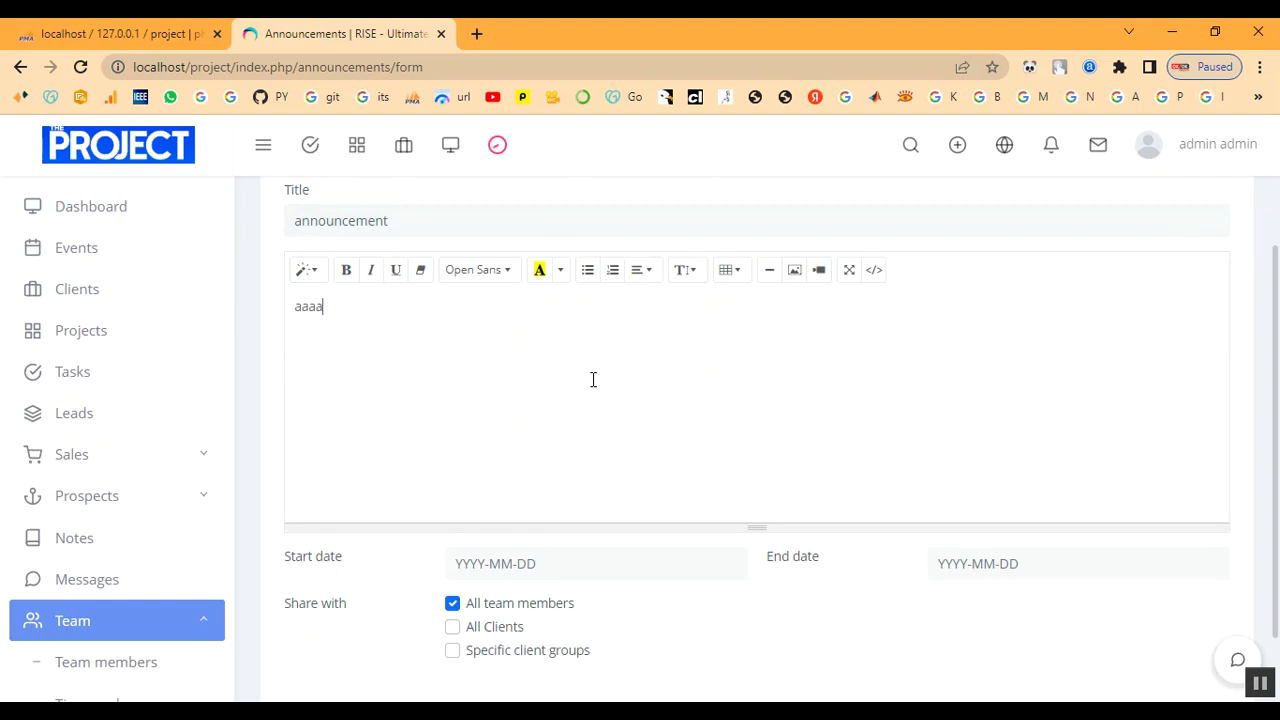
scroll(593, 379, down, 1)
click(594, 479)
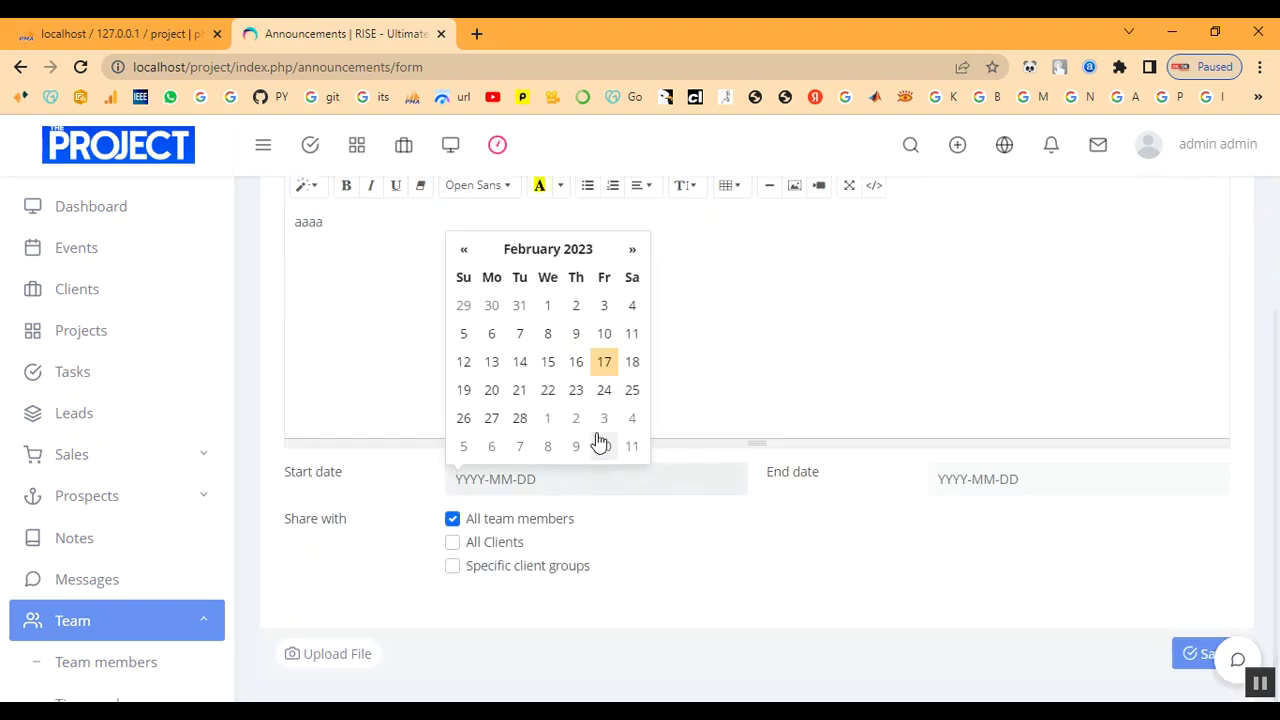
click(604, 364)
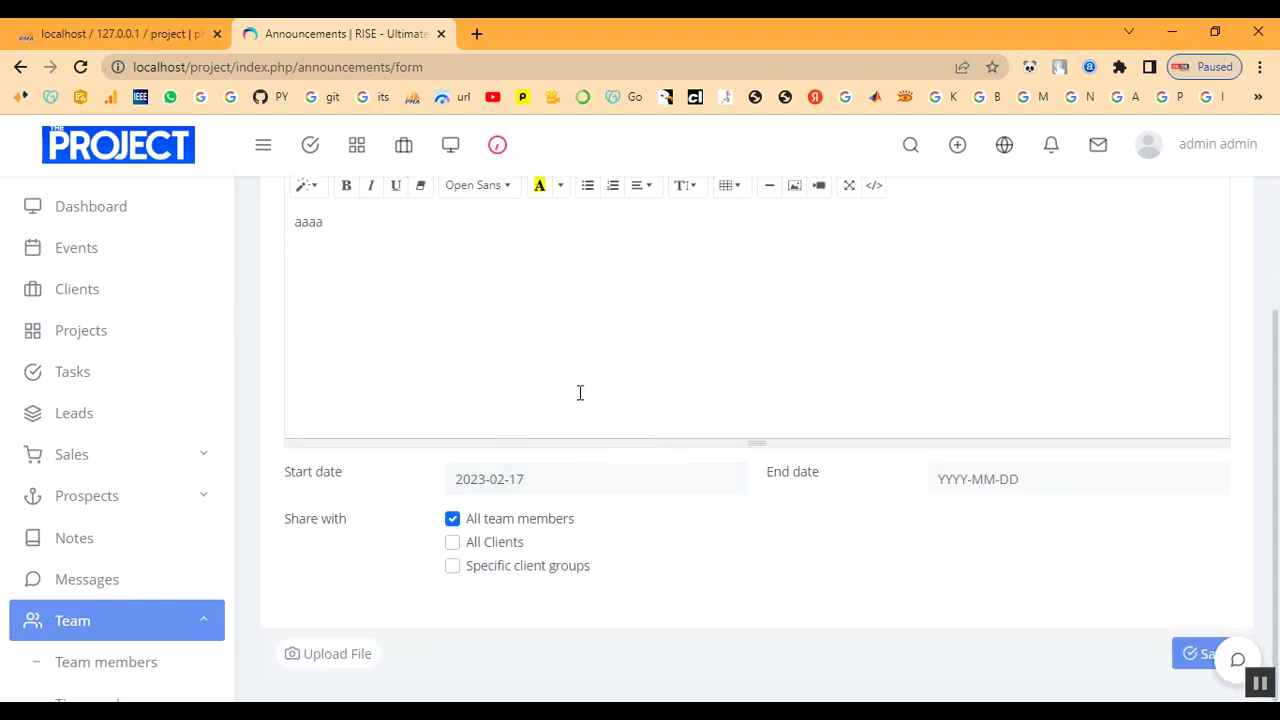
click(997, 484)
click(975, 393)
click(1200, 655)
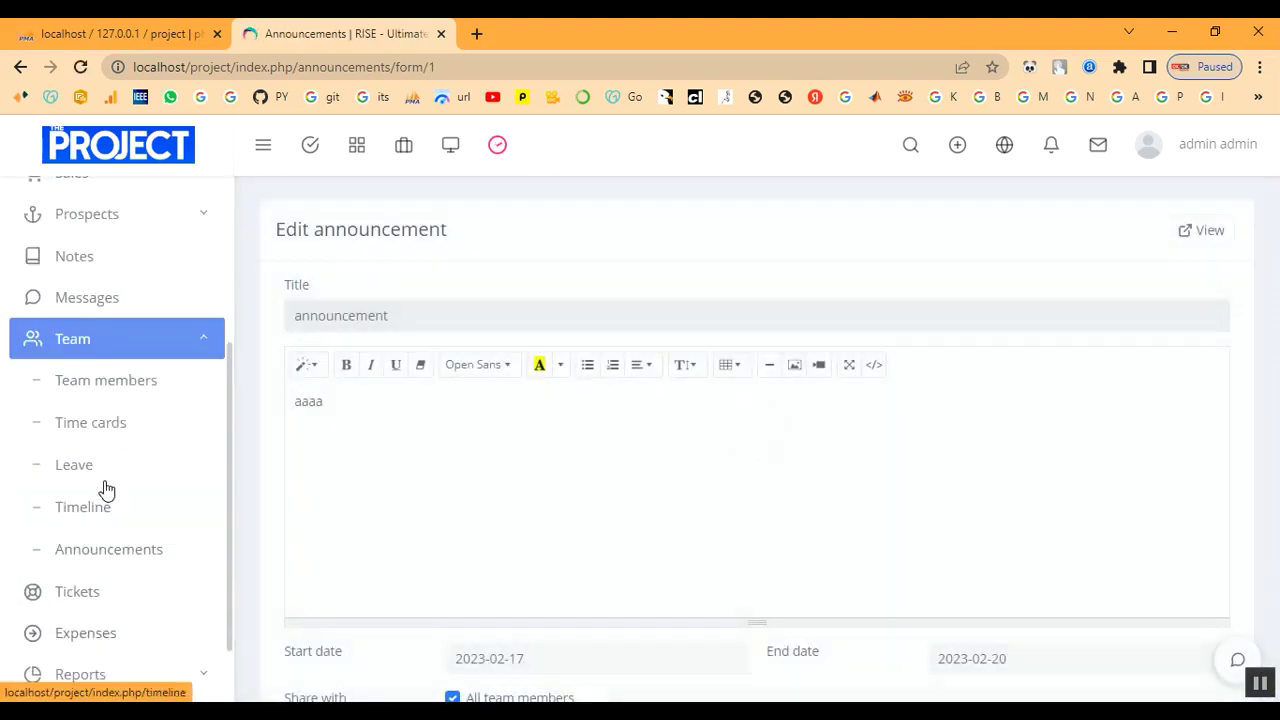
scroll(103, 450, up, 3)
Scroll through the dashboard widgets to review the new announcement and the charts.
click(88, 213)
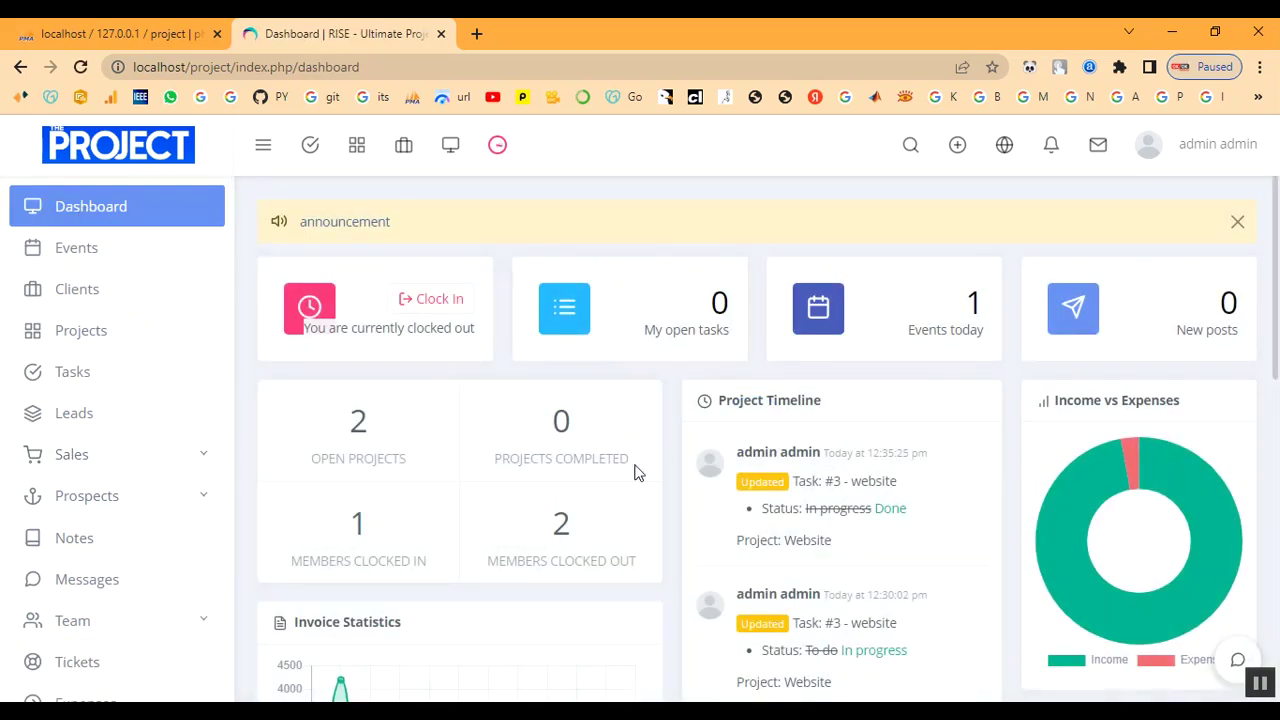
scroll(630, 480, down, 1)
scroll(575, 367, down, 2)
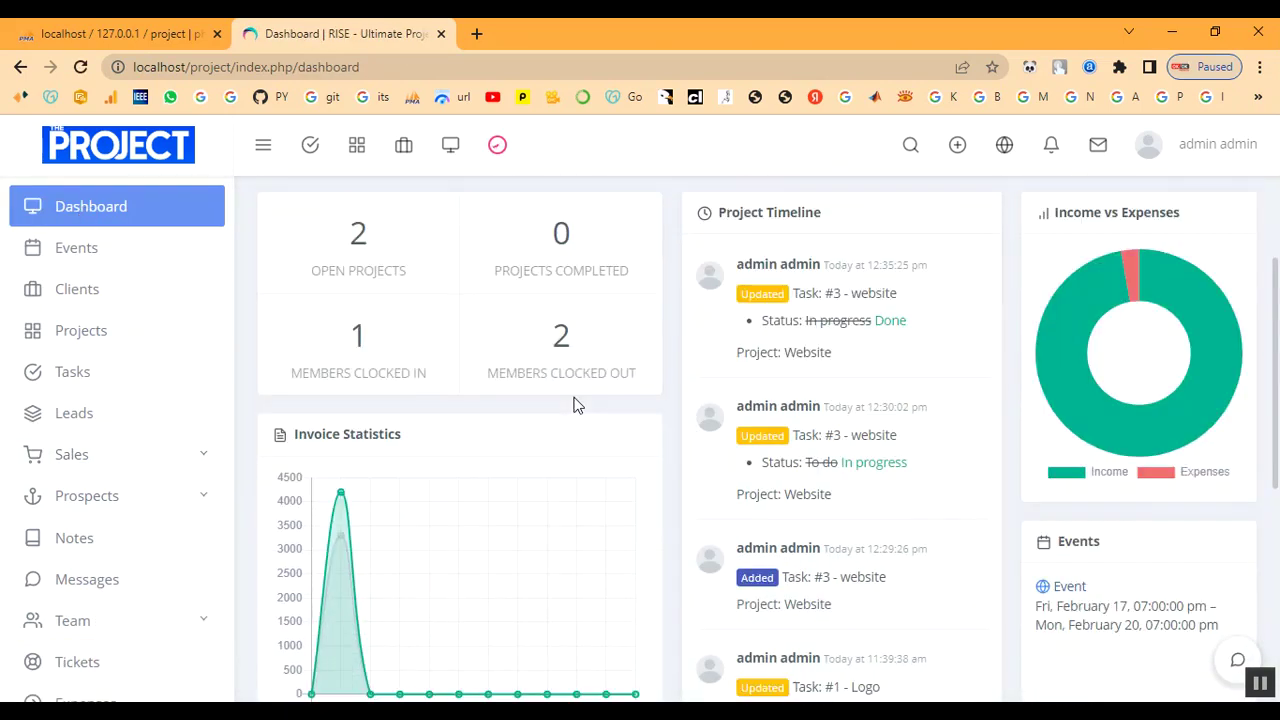
mouse_move(341, 404)
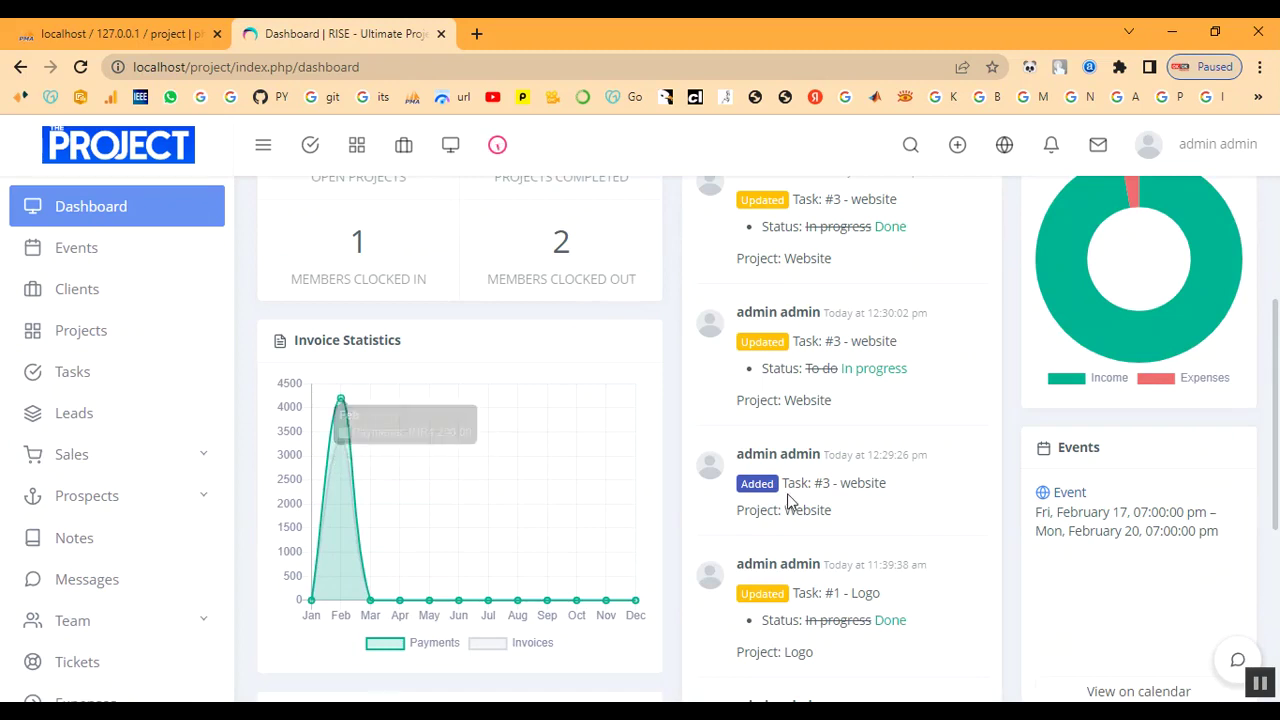
mouse_move(1175, 350)
scroll(1175, 350, up, 1)
mouse_move(1135, 283)
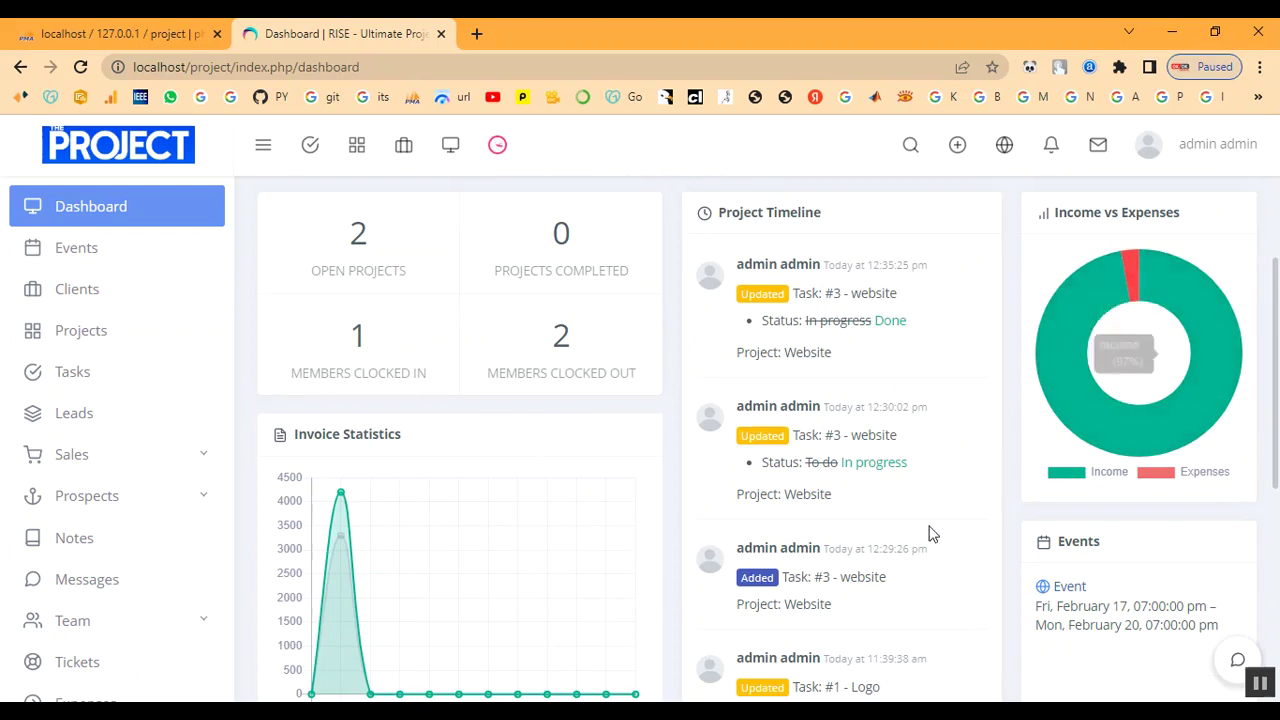
scroll(905, 532, down, 5)
scroll(600, 525, up, 4)
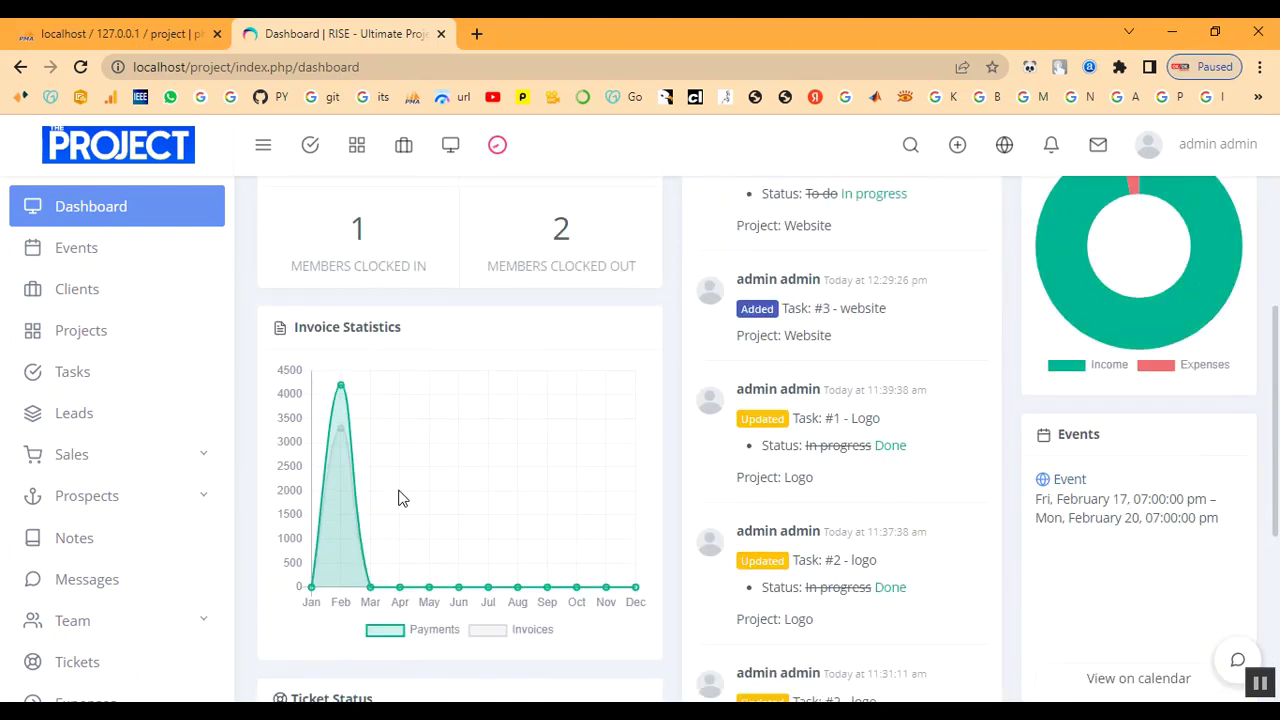
scroll(95, 493, down, 2)
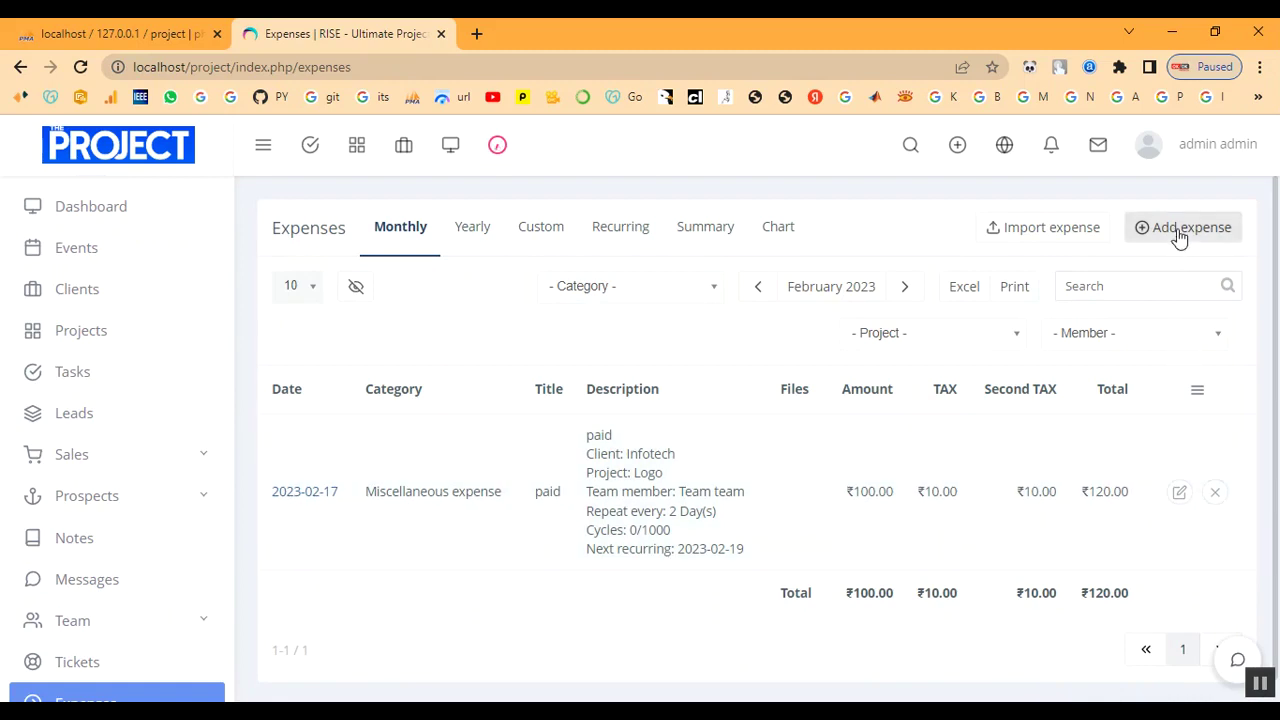
Start a new Miscellaneous expense dated February 17 with amount 1000 and title product.
click(1177, 229)
click(561, 230)
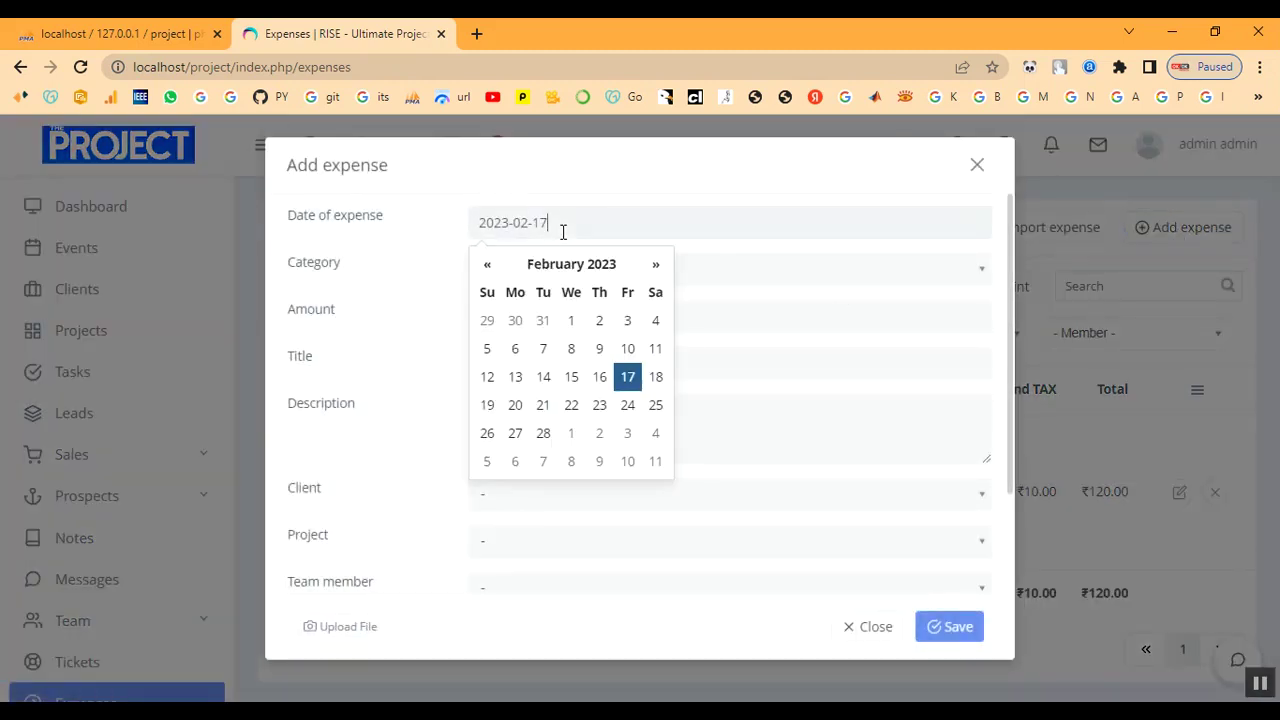
click(628, 383)
click(694, 280)
click(689, 326)
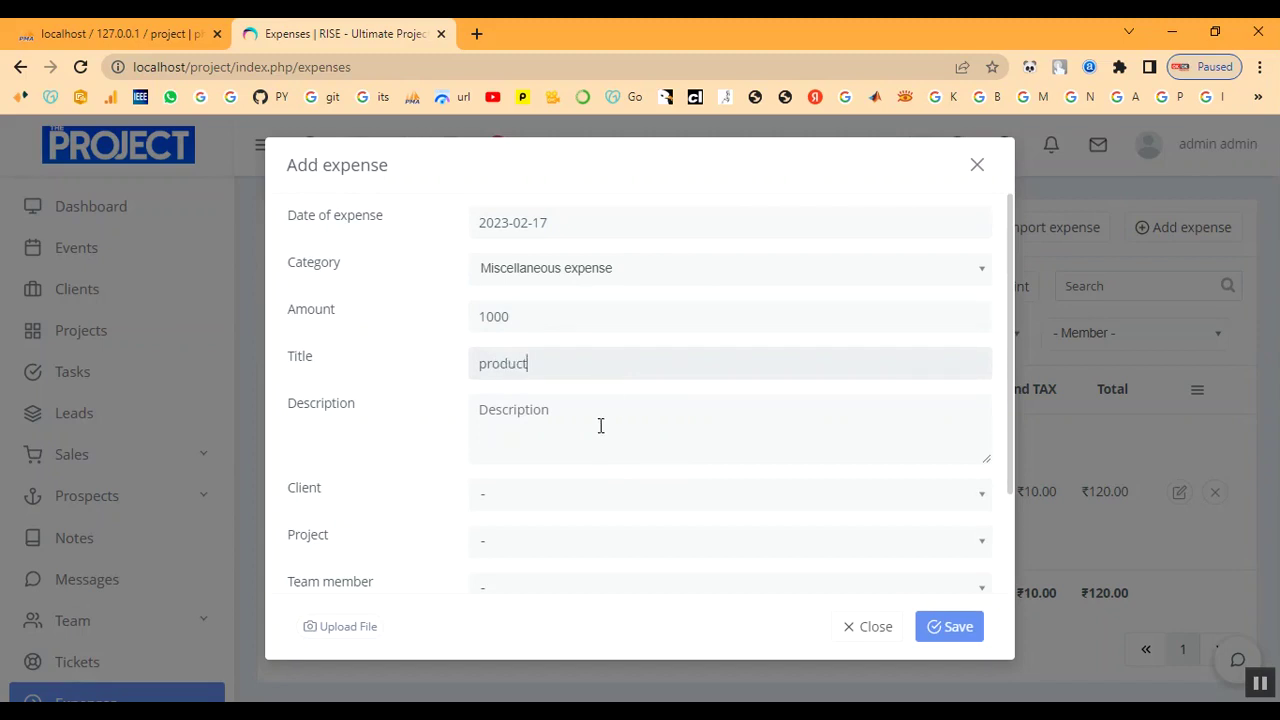
text(product)
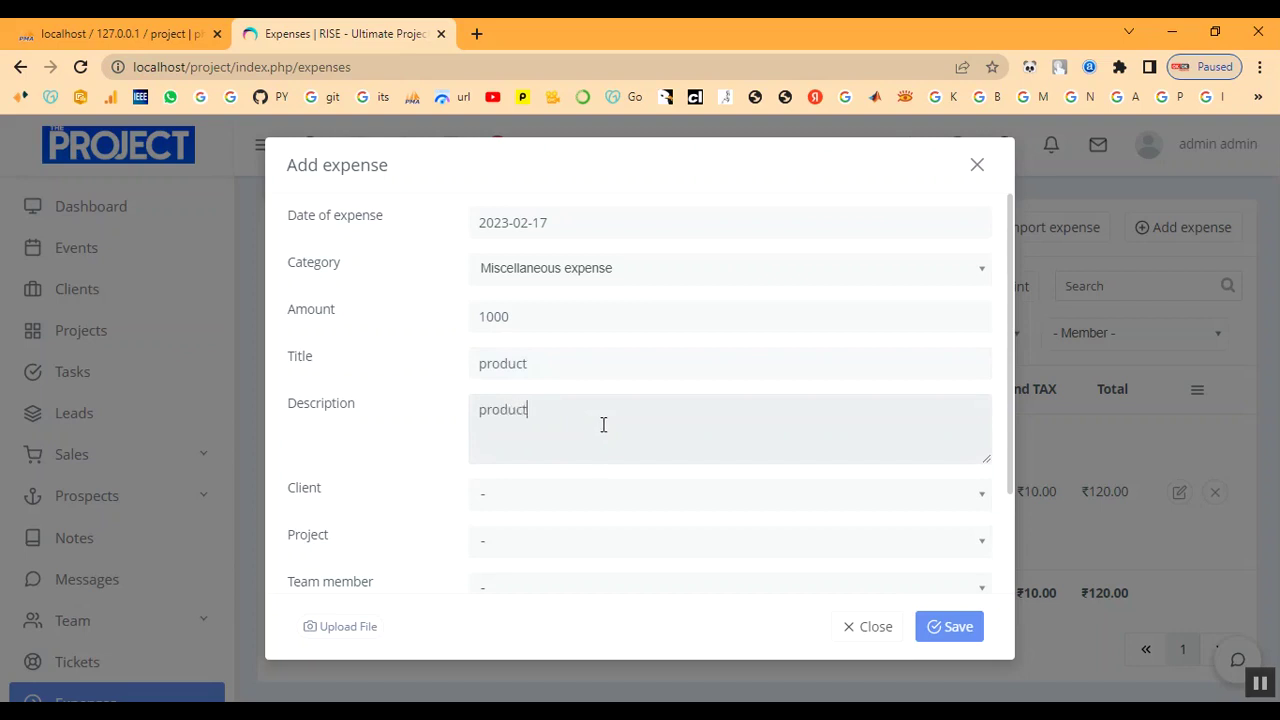
Charge the expense to the client 'client' and the Website project, and assign a team member.
click(603, 505)
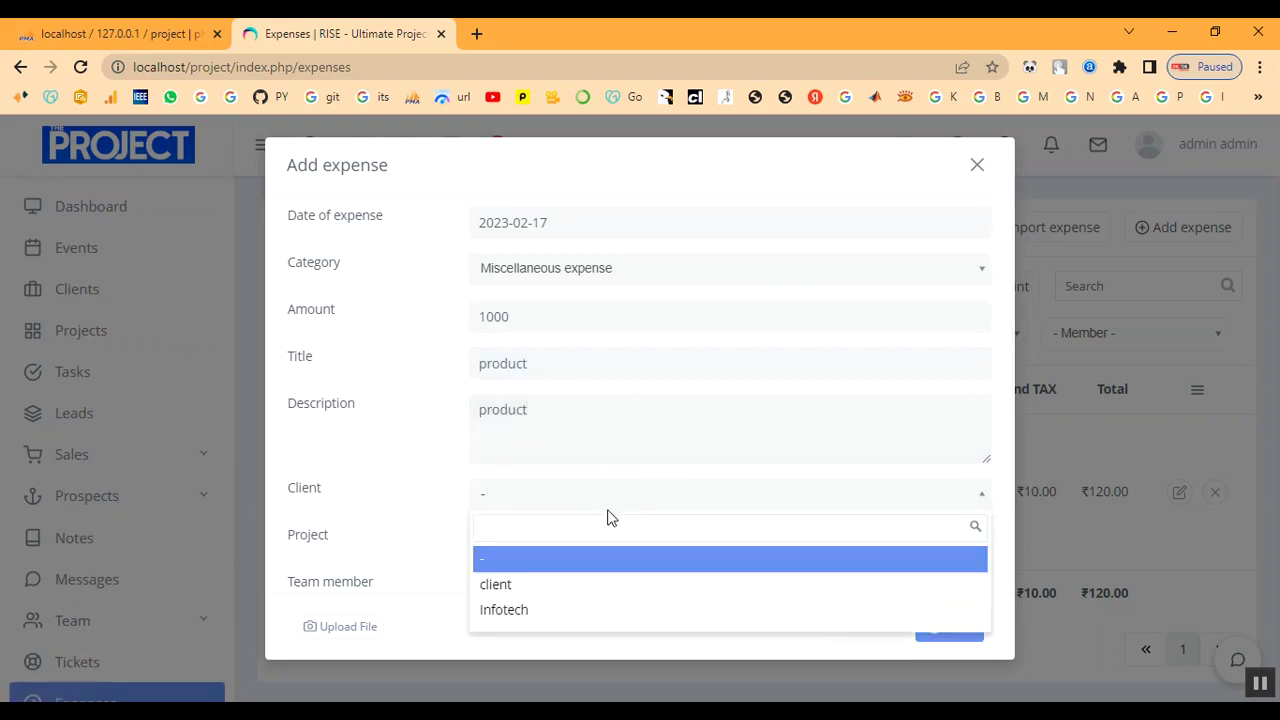
click(595, 588)
scroll(563, 440, down, 2)
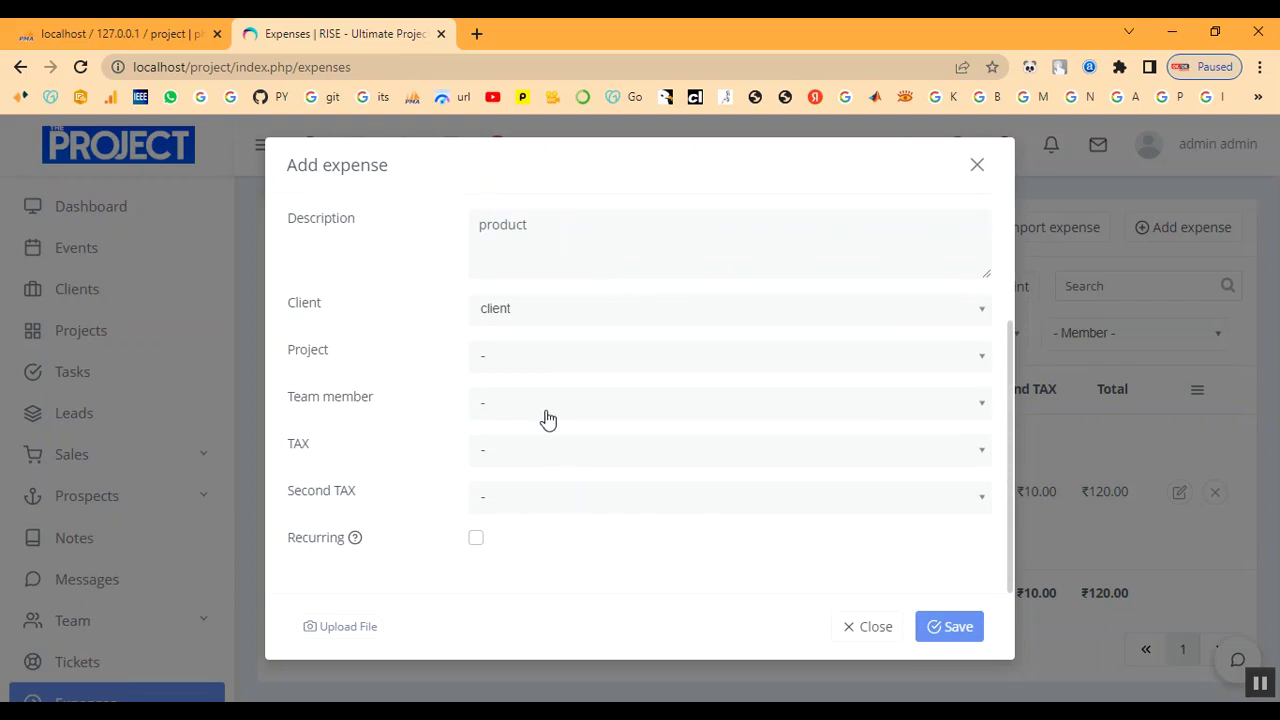
click(517, 354)
click(534, 497)
click(543, 406)
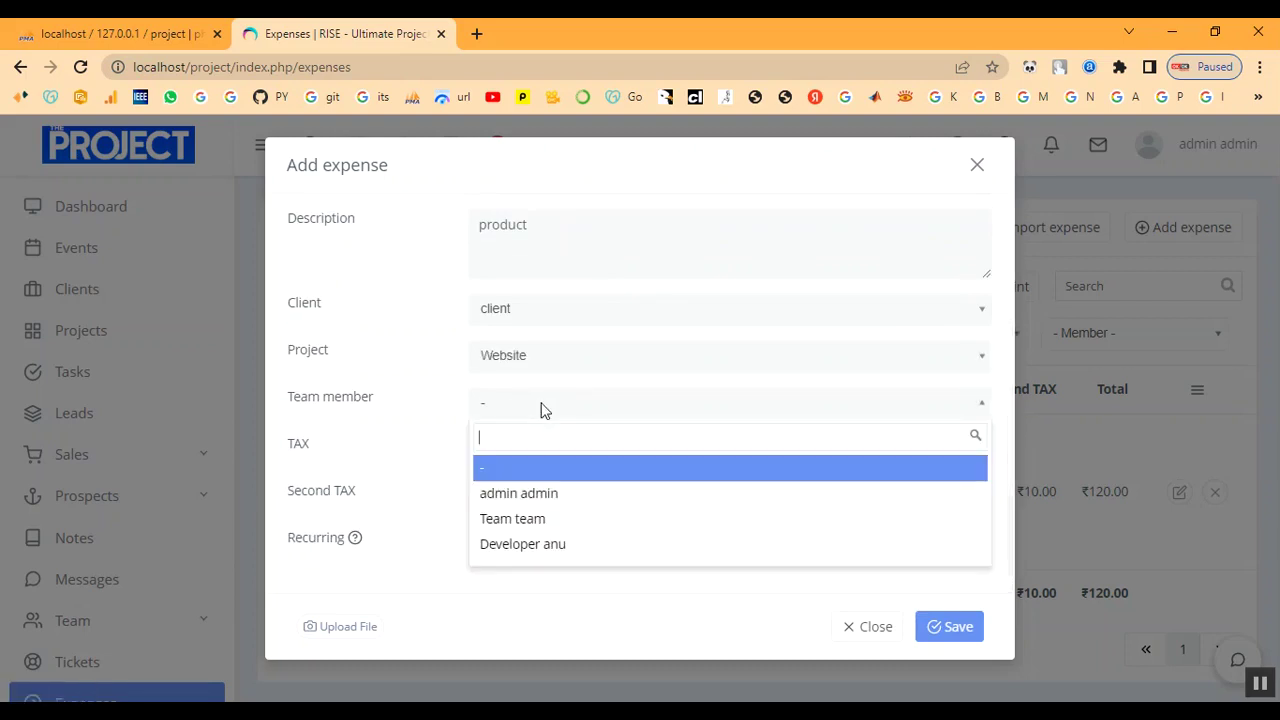
click(551, 495)
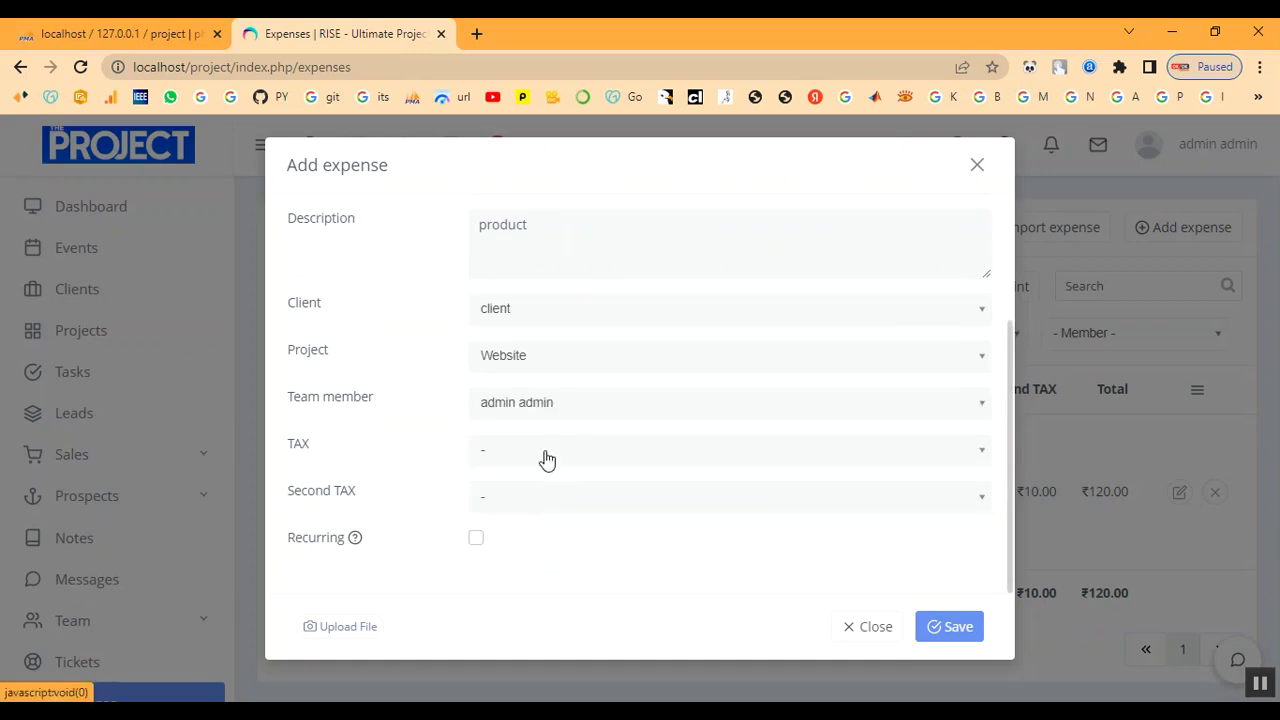
Apply two 10% taxes, switch the team member, and save the ₹1,200 expense.
click(546, 456)
click(547, 540)
click(549, 500)
click(571, 585)
click(569, 402)
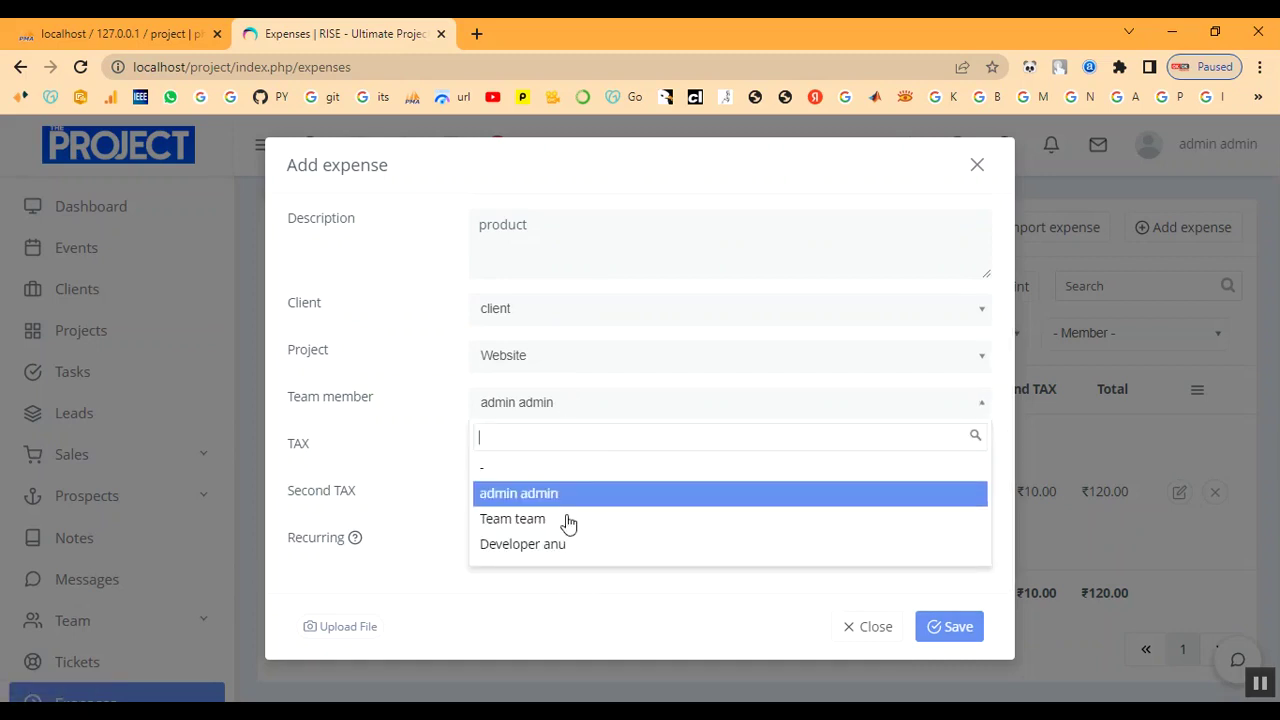
click(563, 519)
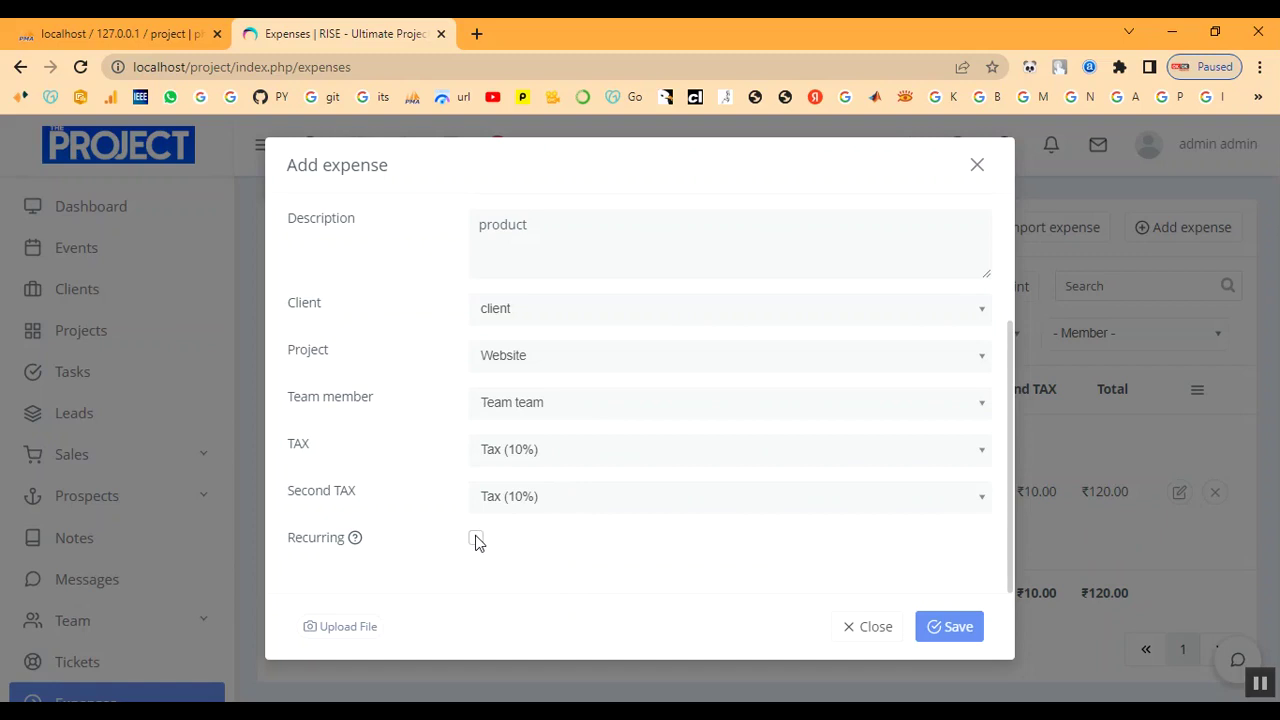
click(950, 626)
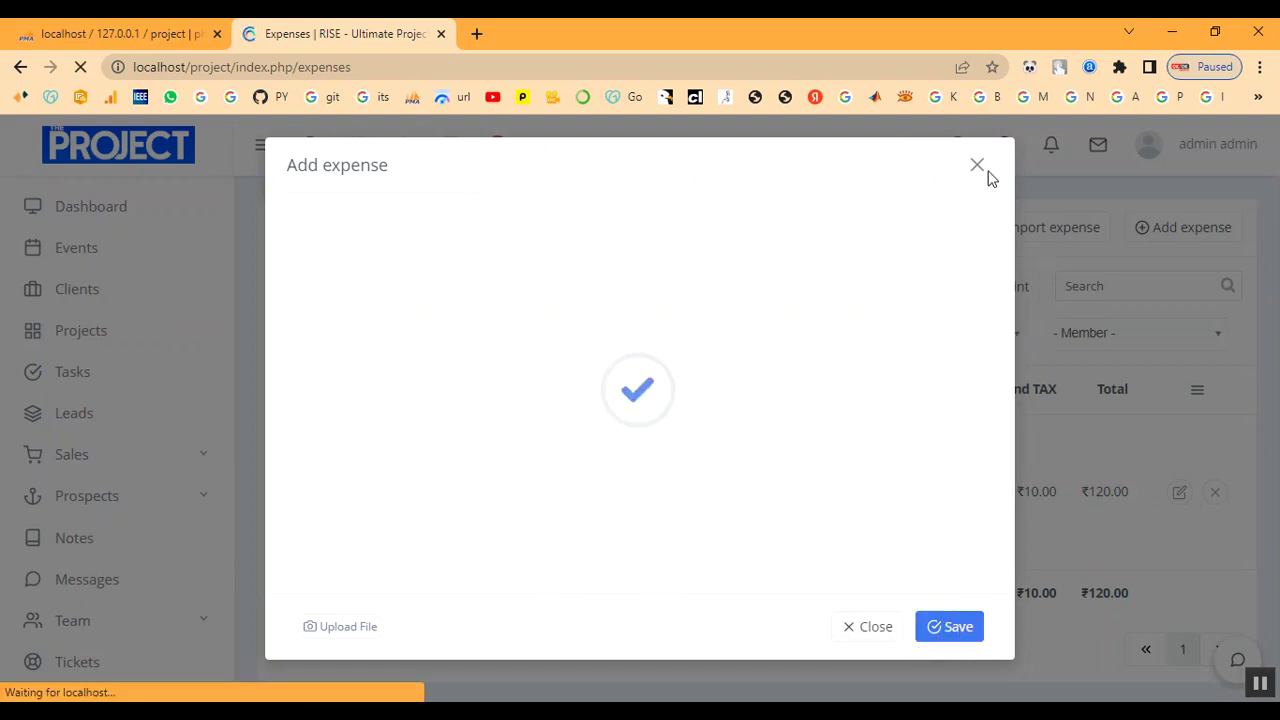
scroll(700, 505, down, 2)
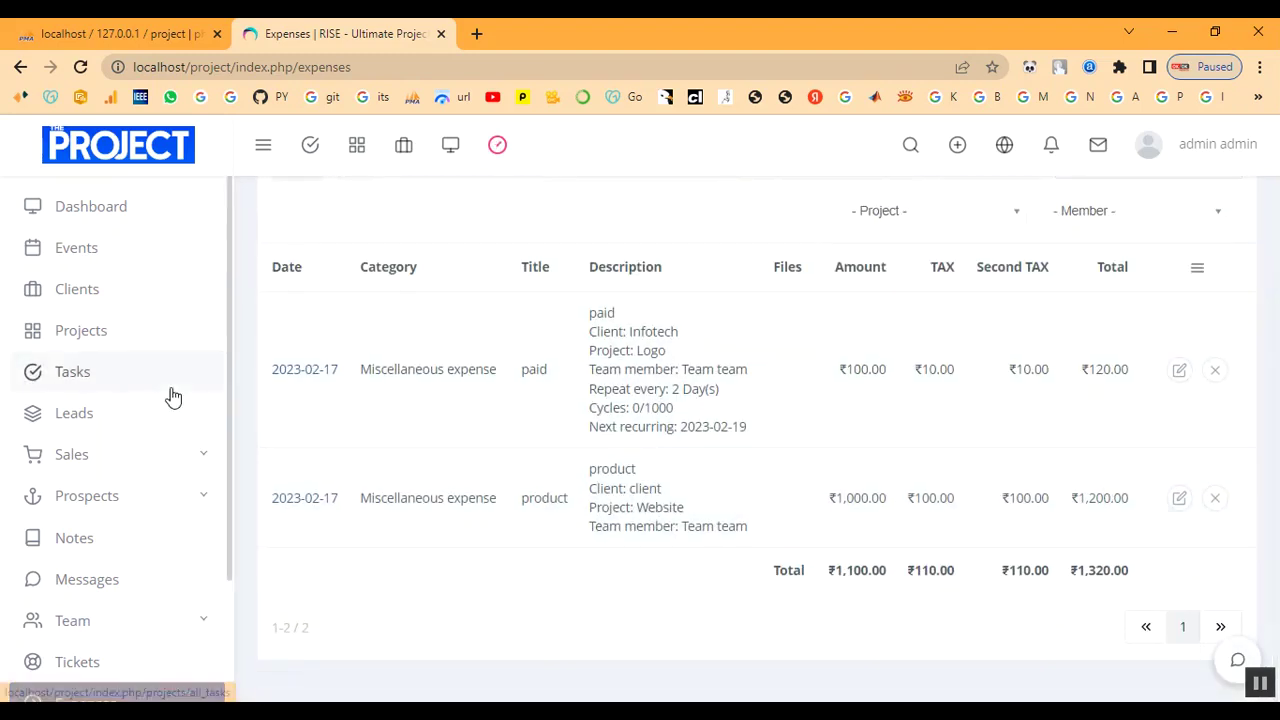
click(108, 208)
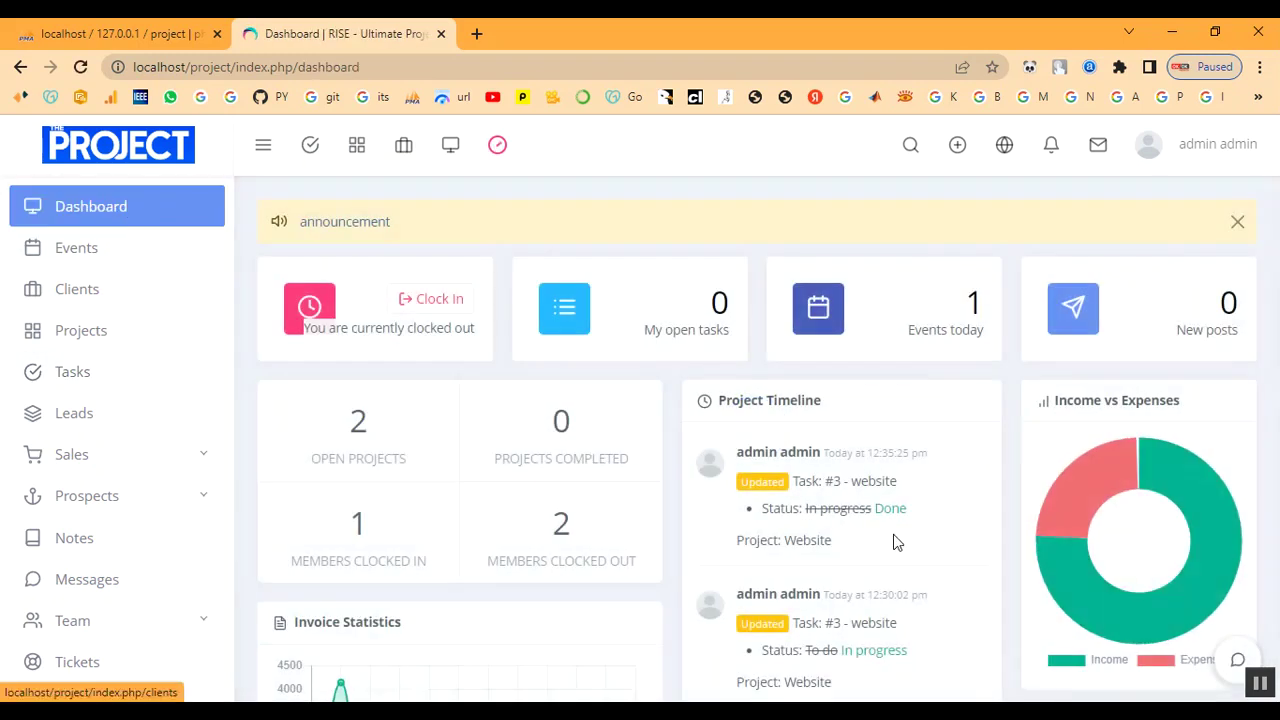
Inspect the updated income-versus-expenses pie and invoice charts, then go to the Messages inbox.
mouse_move(1097, 486)
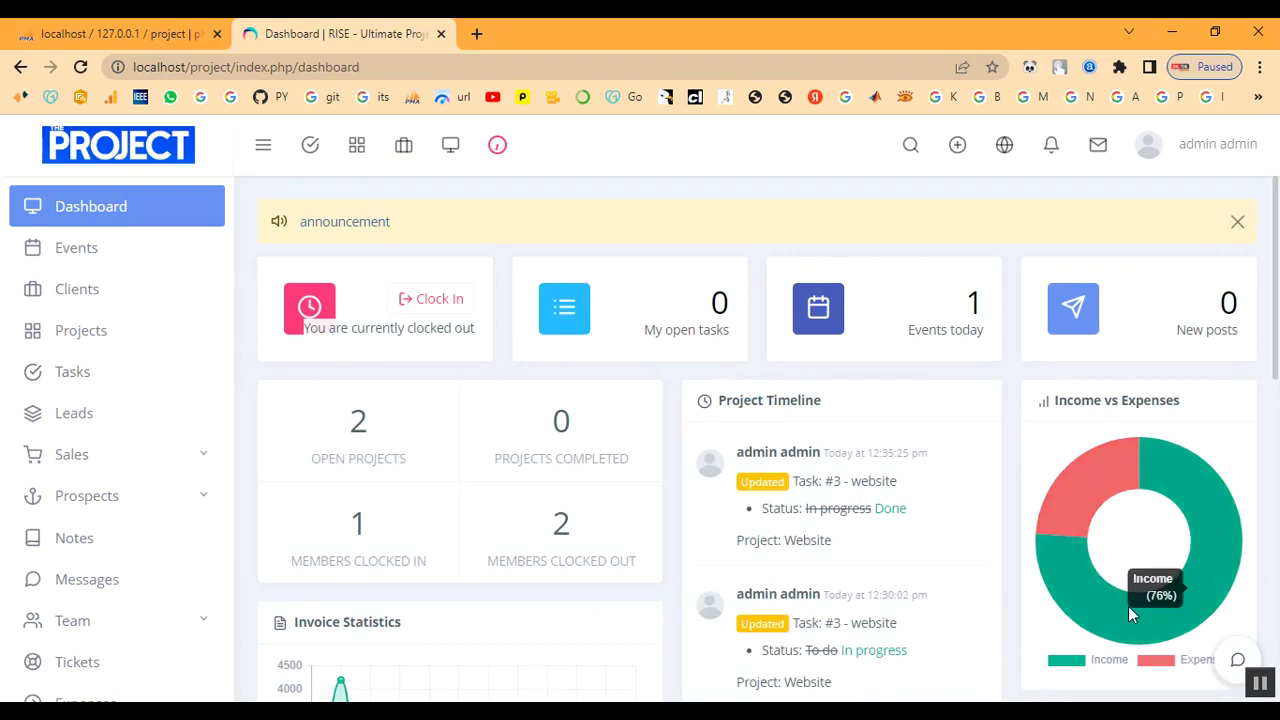
scroll(1128, 606, down, 2)
mouse_move(340, 540)
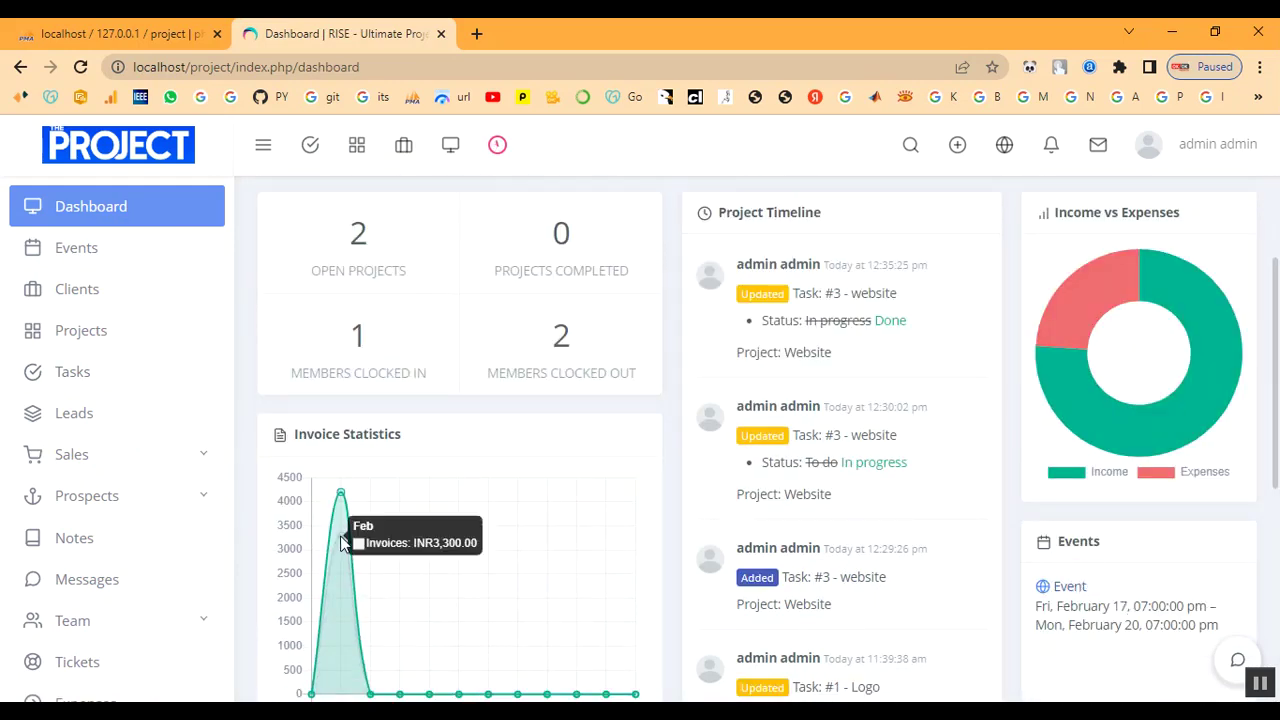
scroll(60, 500, down, 2)
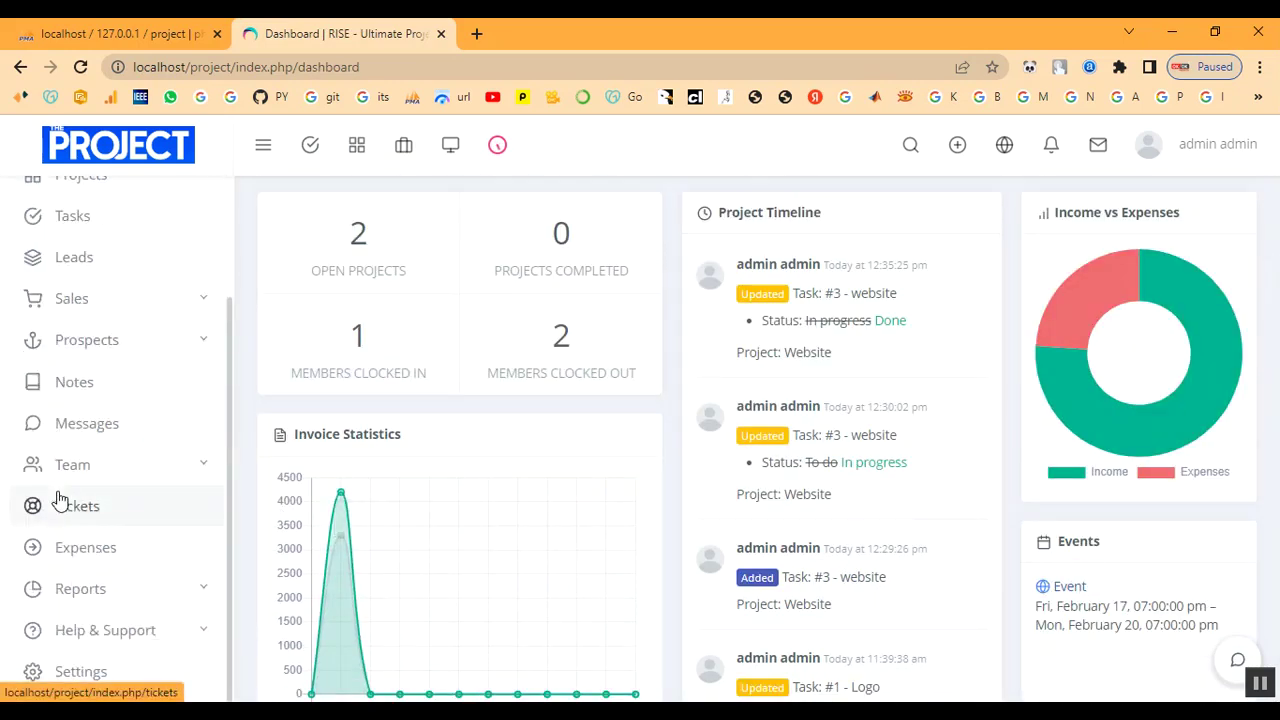
click(88, 426)
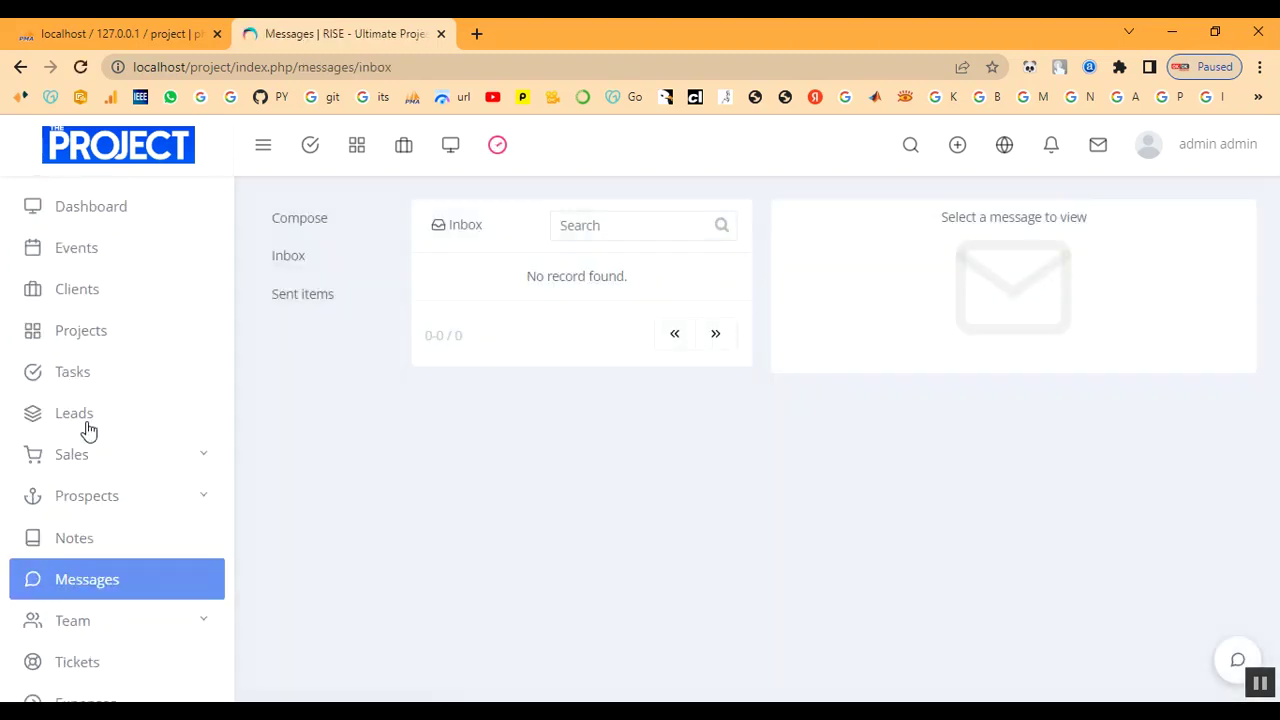
Send the team member a message with subject 'sub' and body 'h'.
click(587, 227)
click(345, 219)
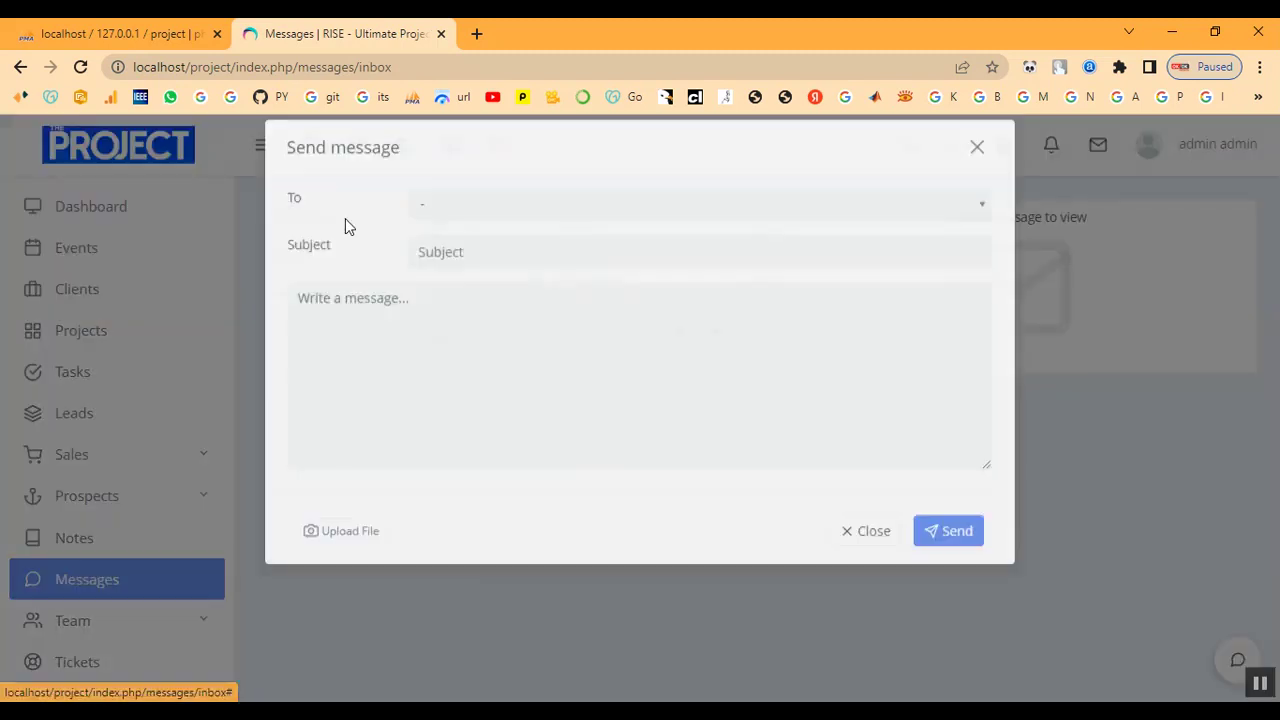
click(448, 229)
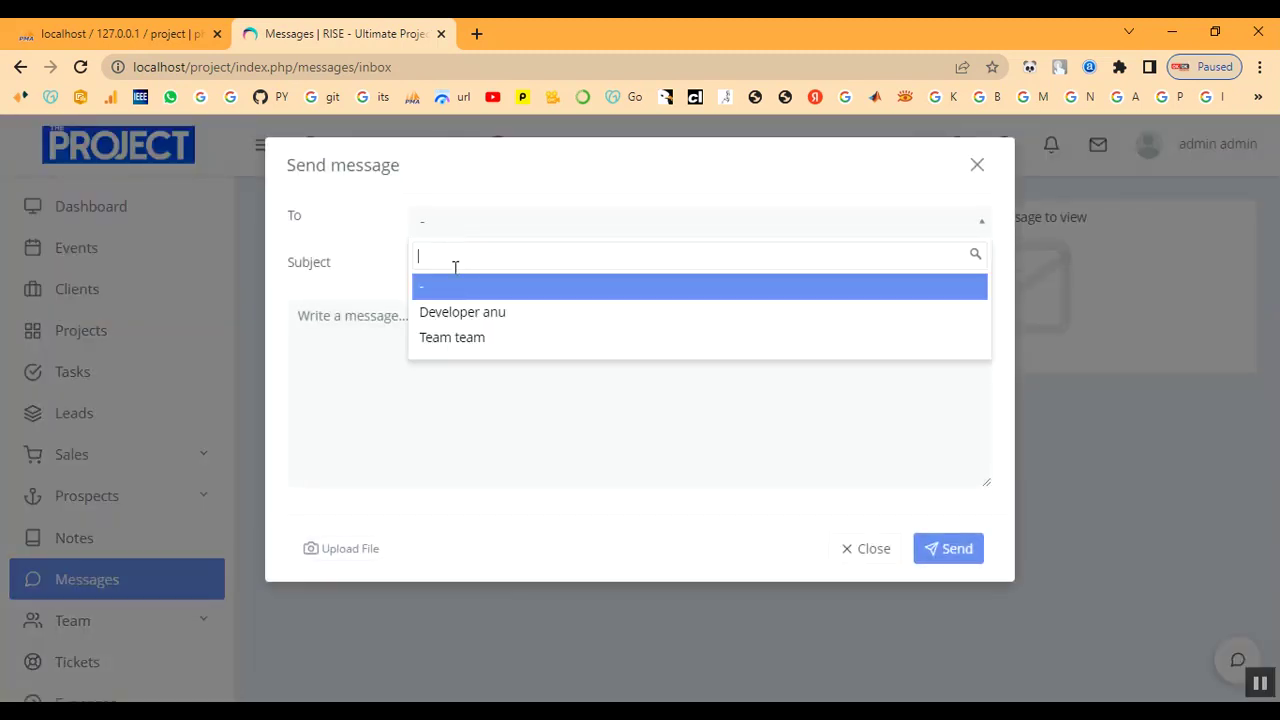
click(470, 338)
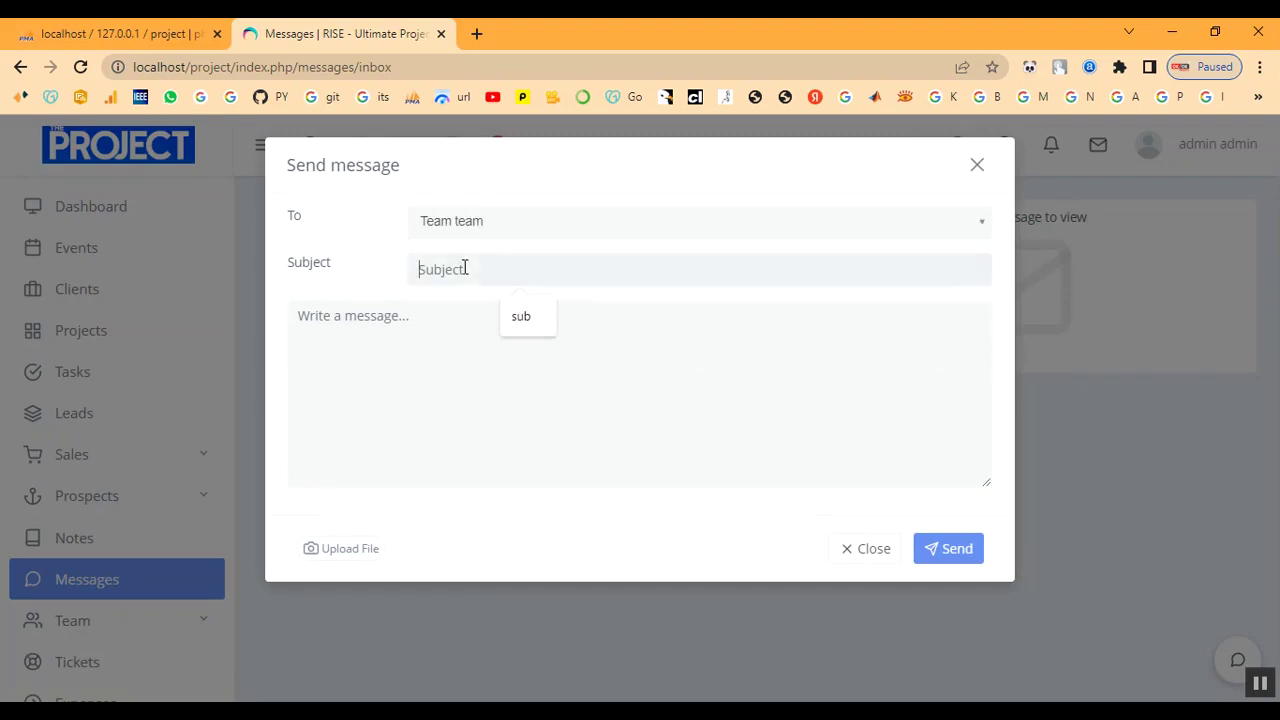
text(sub)
key(Tab)
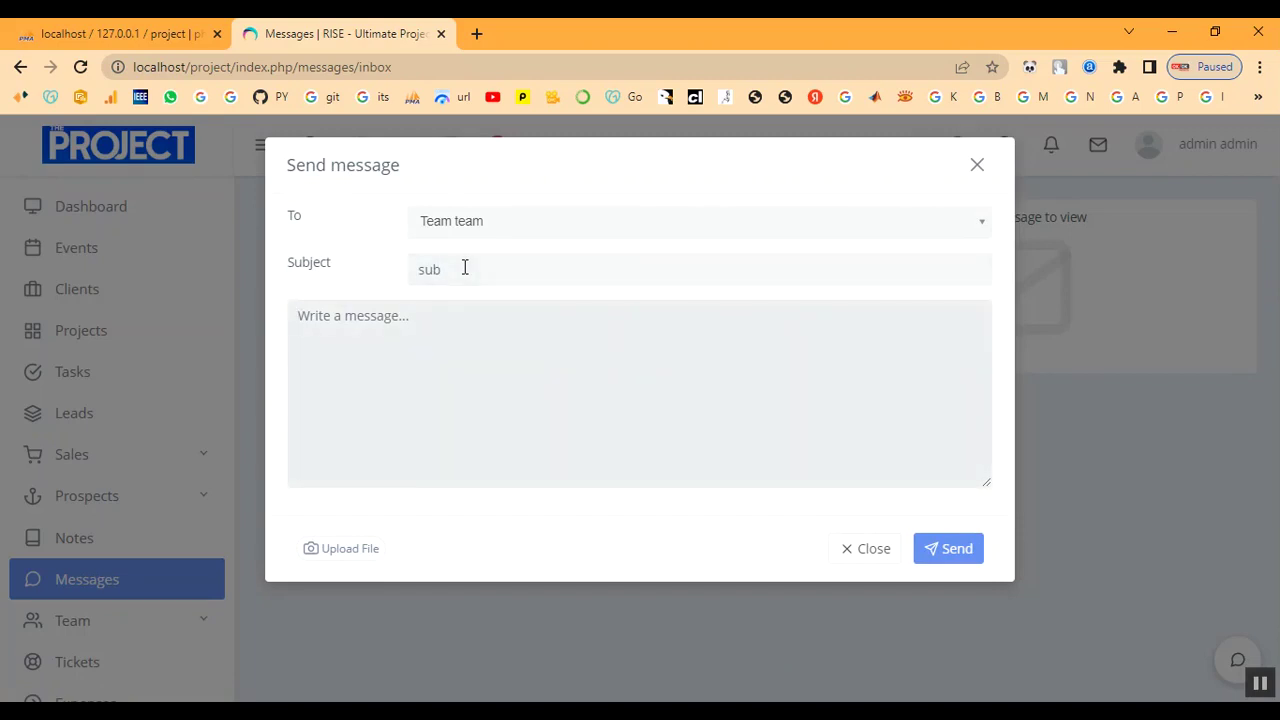
text(hii)
click(955, 549)
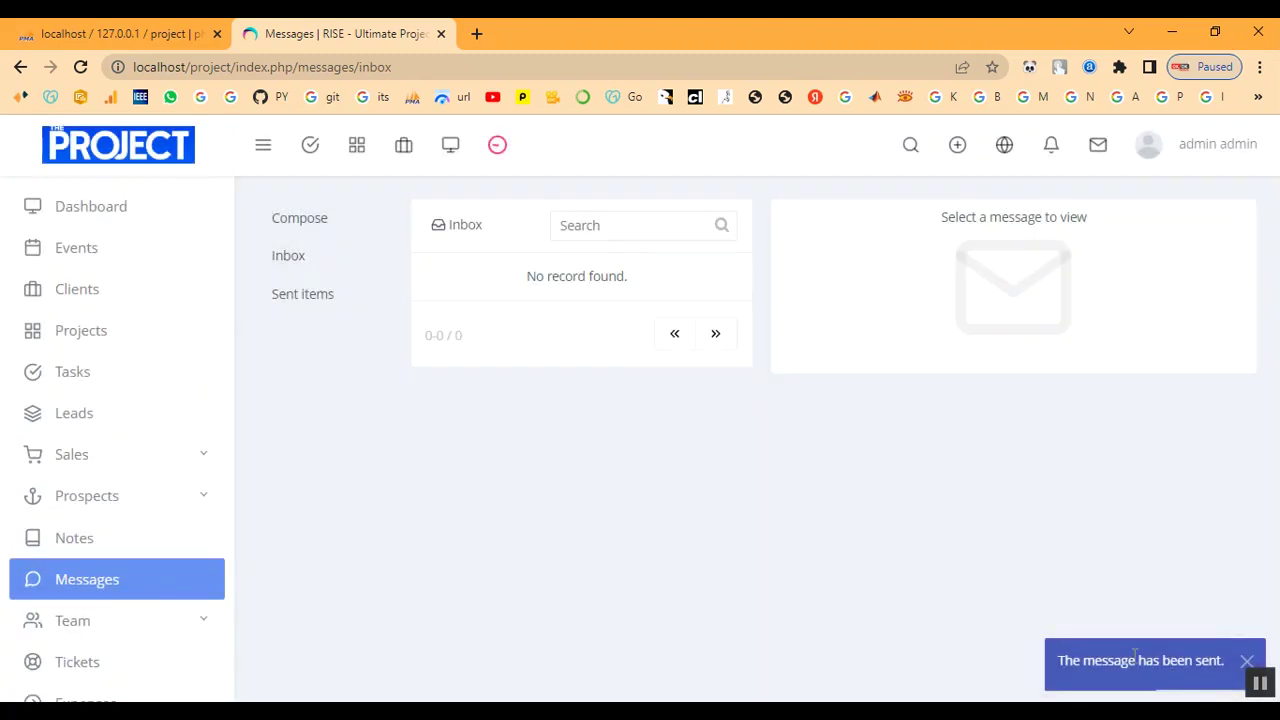
Review the 'sub' messages listed in Sent items.
triple_click(1135, 655)
click(307, 296)
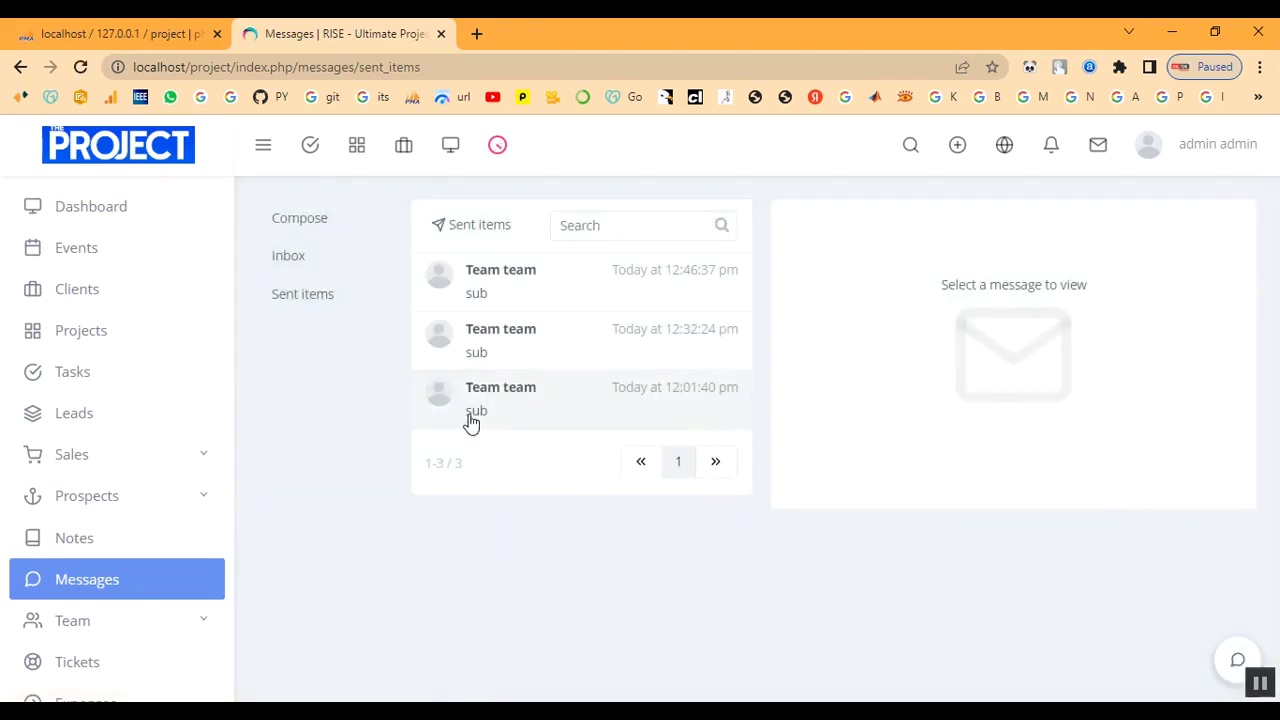
scroll(131, 526, down, 3)
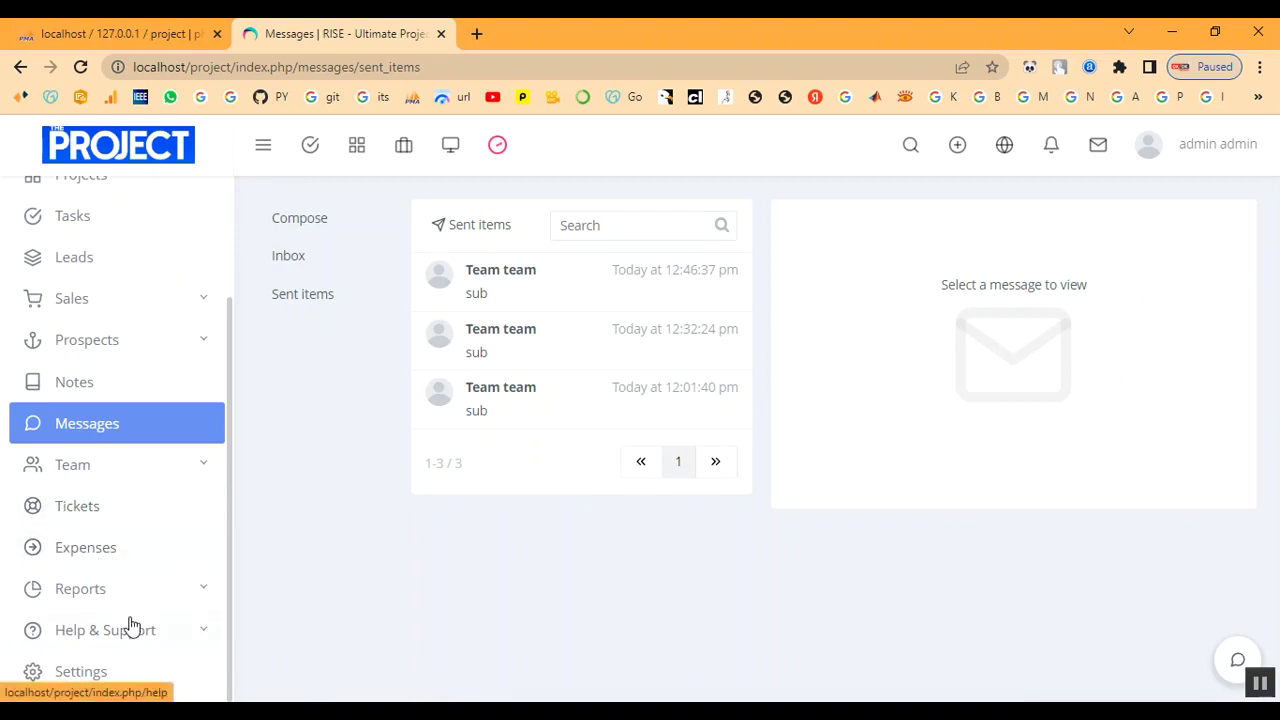
click(106, 594)
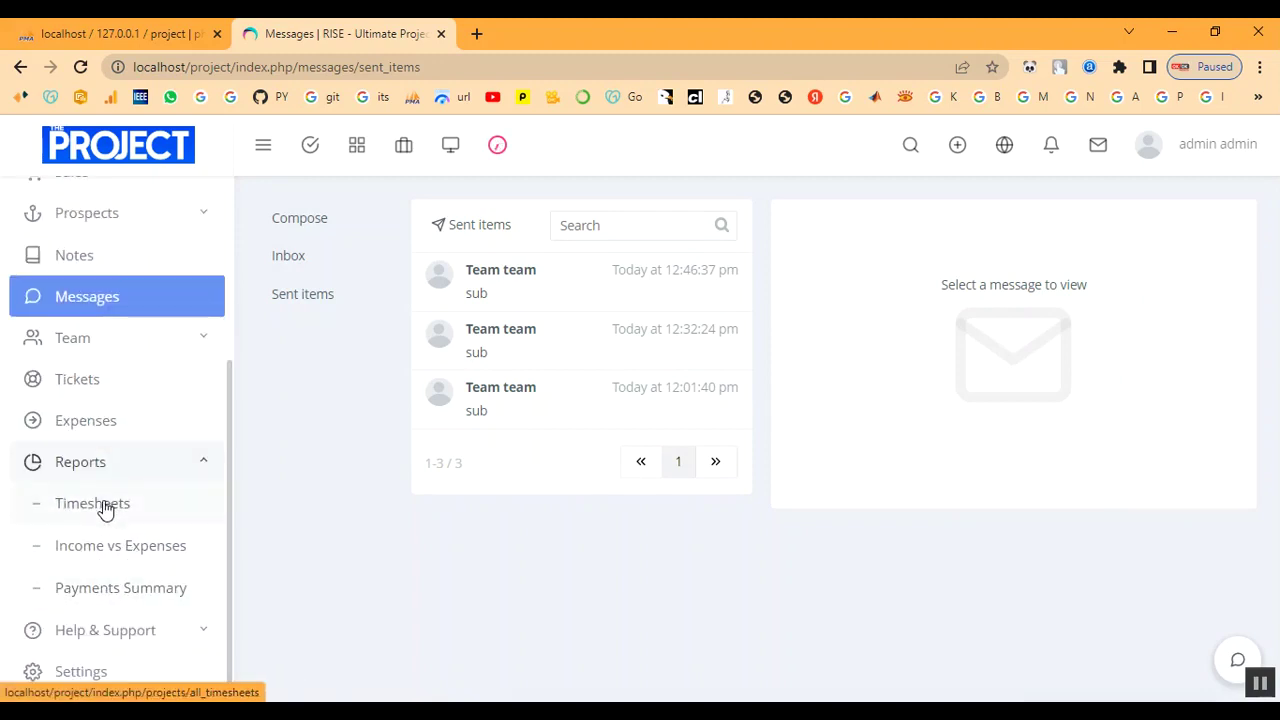
Review the Timesheets report and its entries' 'work done' notes.
click(106, 509)
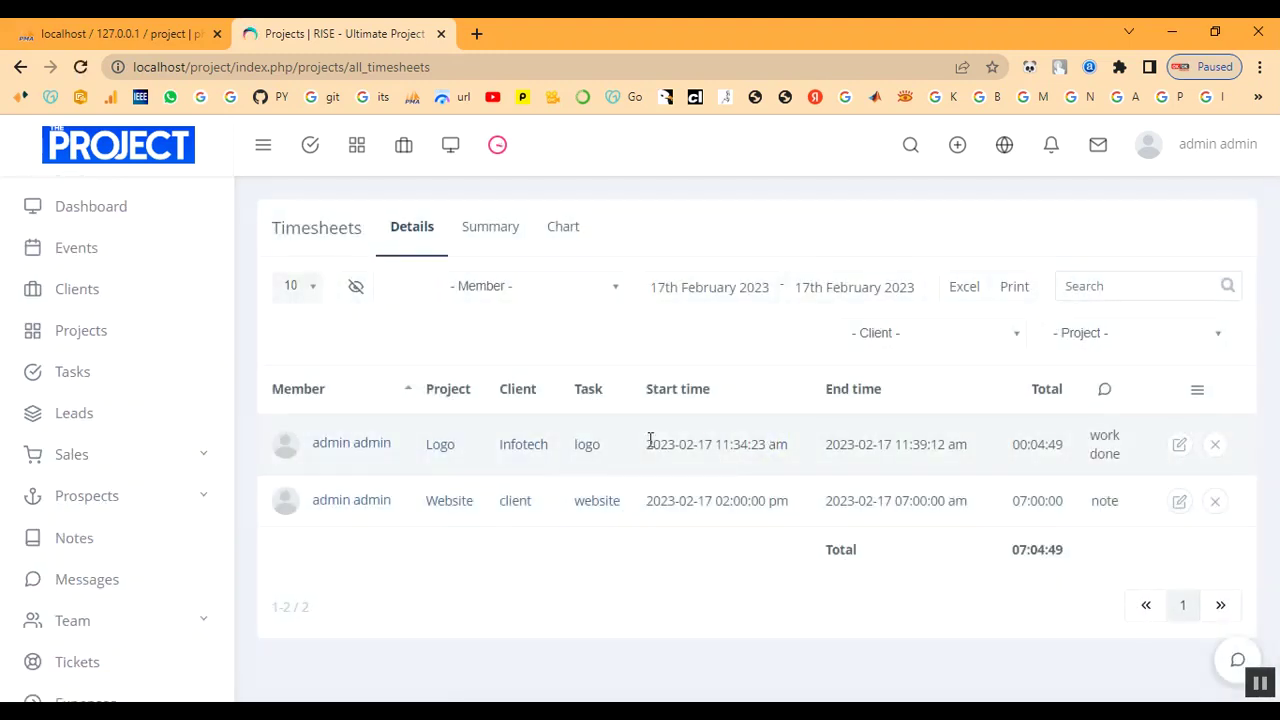
drag(1093, 437, 1128, 462)
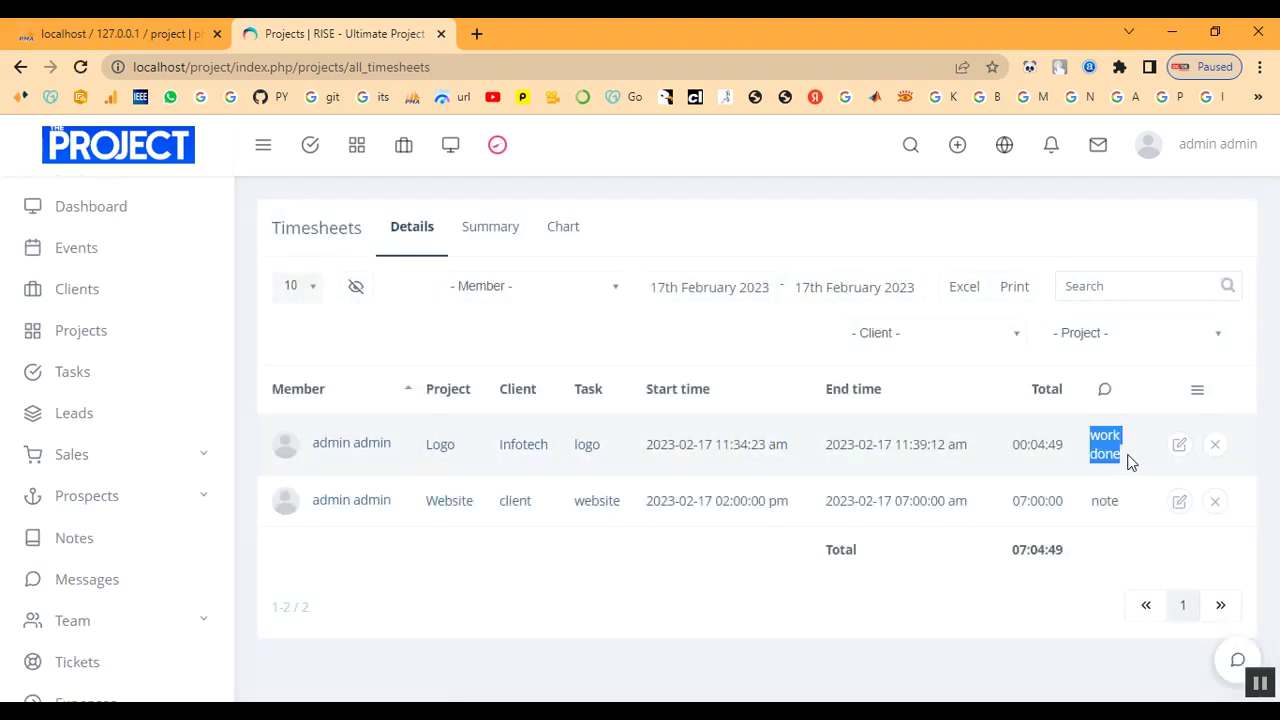
drag(1094, 502, 1116, 502)
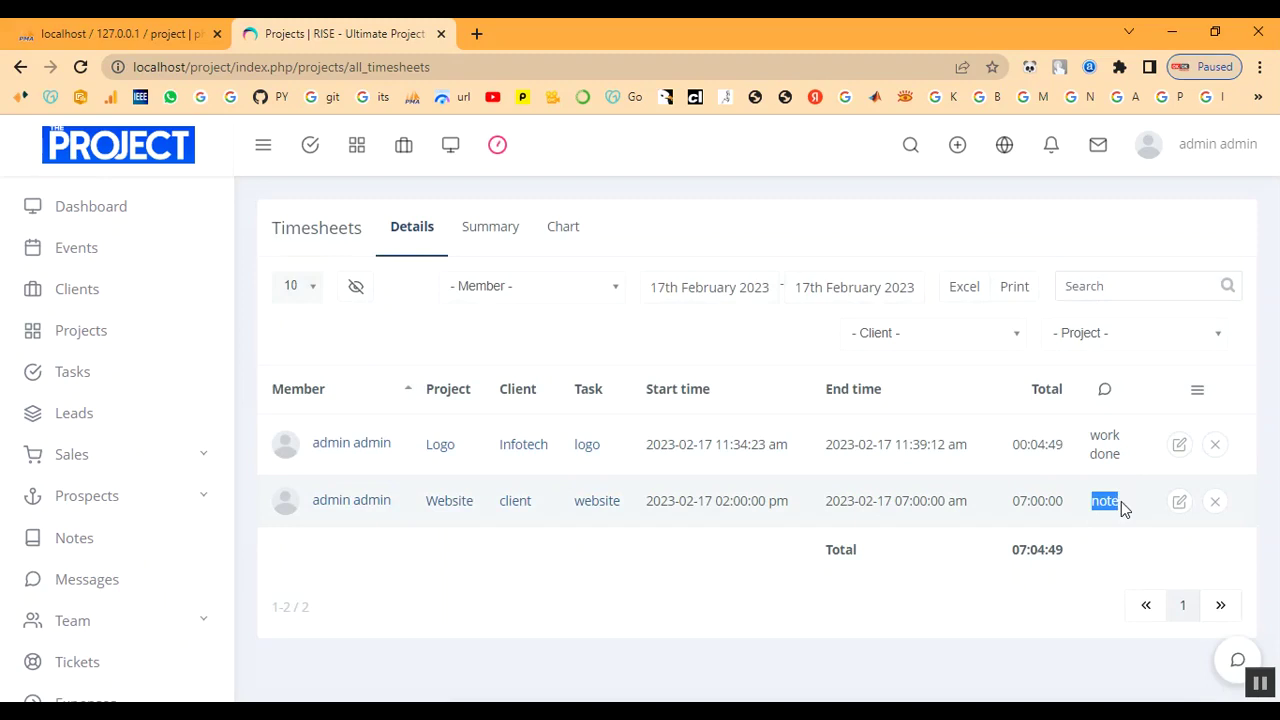
scroll(51, 549, down, 3)
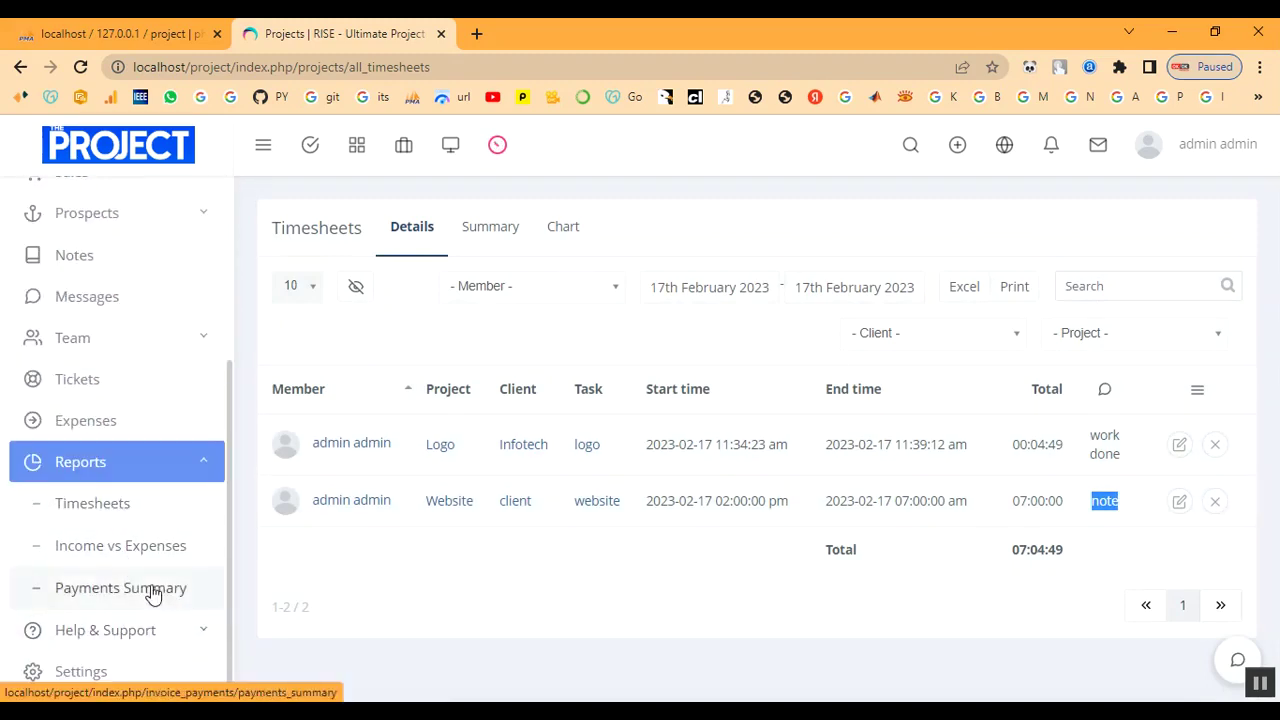
View the Income vs Expenses chart filtered to the Website project.
click(139, 550)
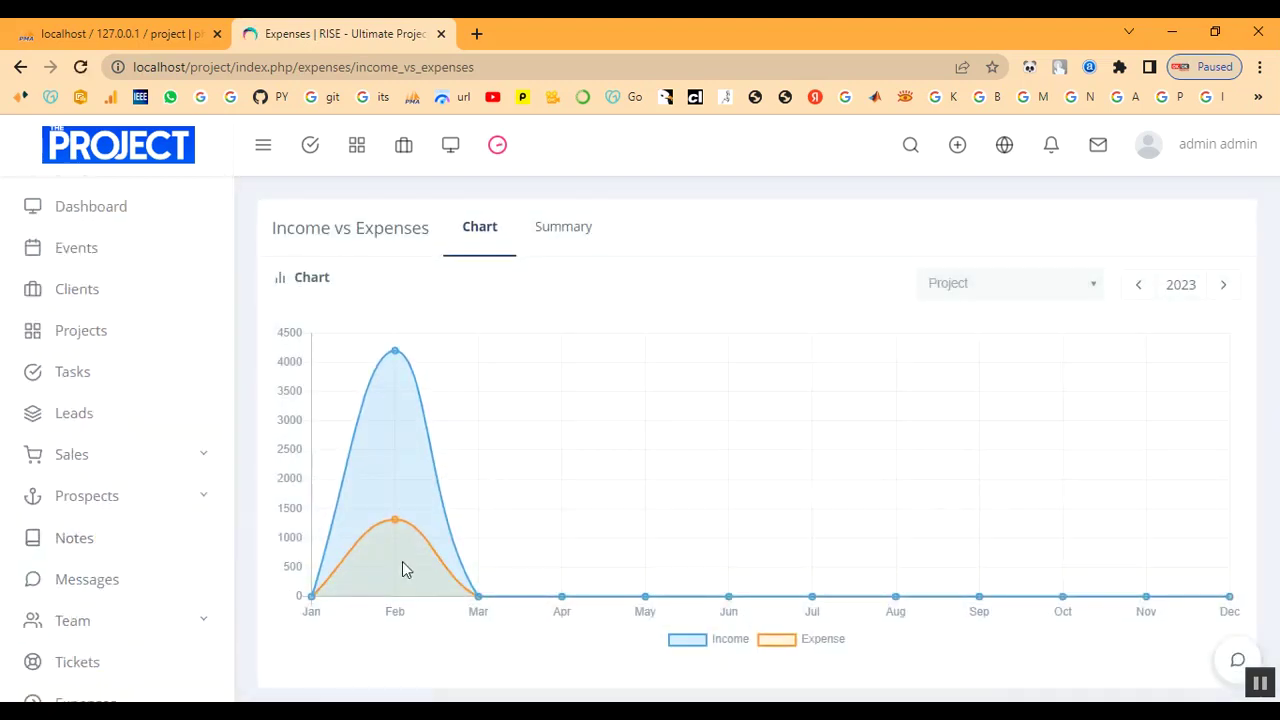
mouse_move(400, 528)
scroll(681, 462, down, 1)
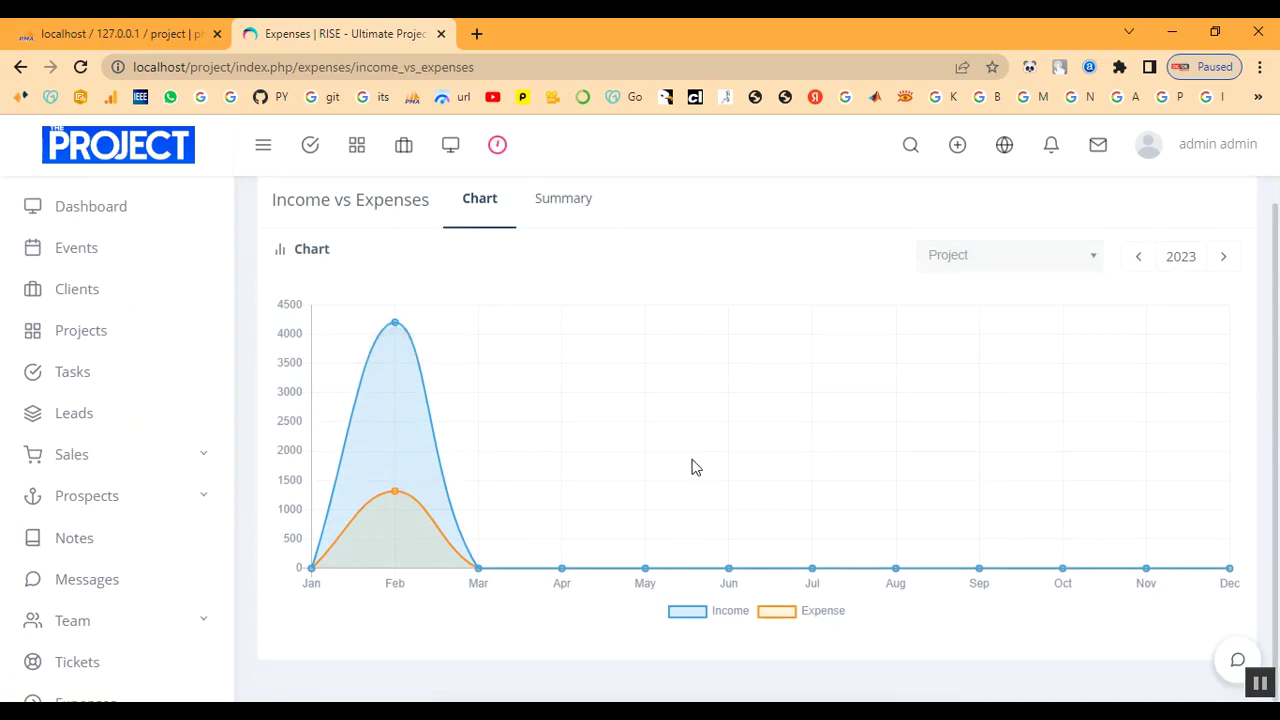
scroll(905, 407, up, 1)
click(985, 283)
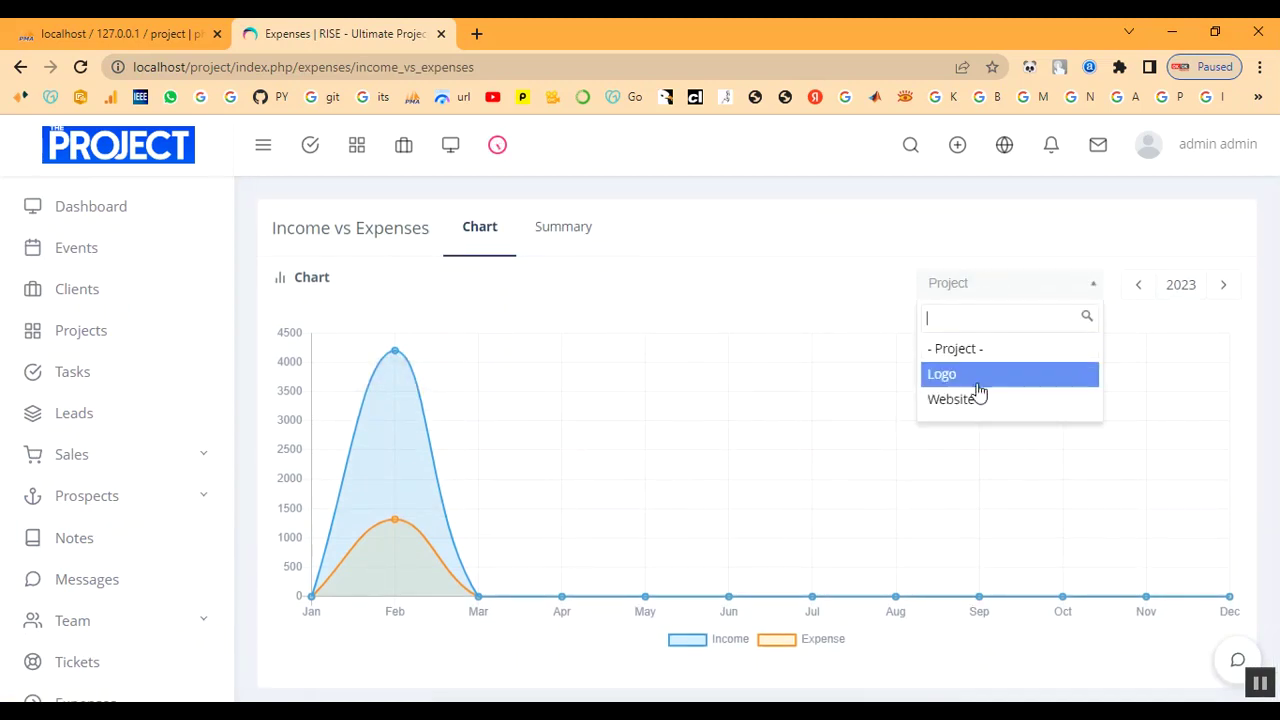
click(978, 400)
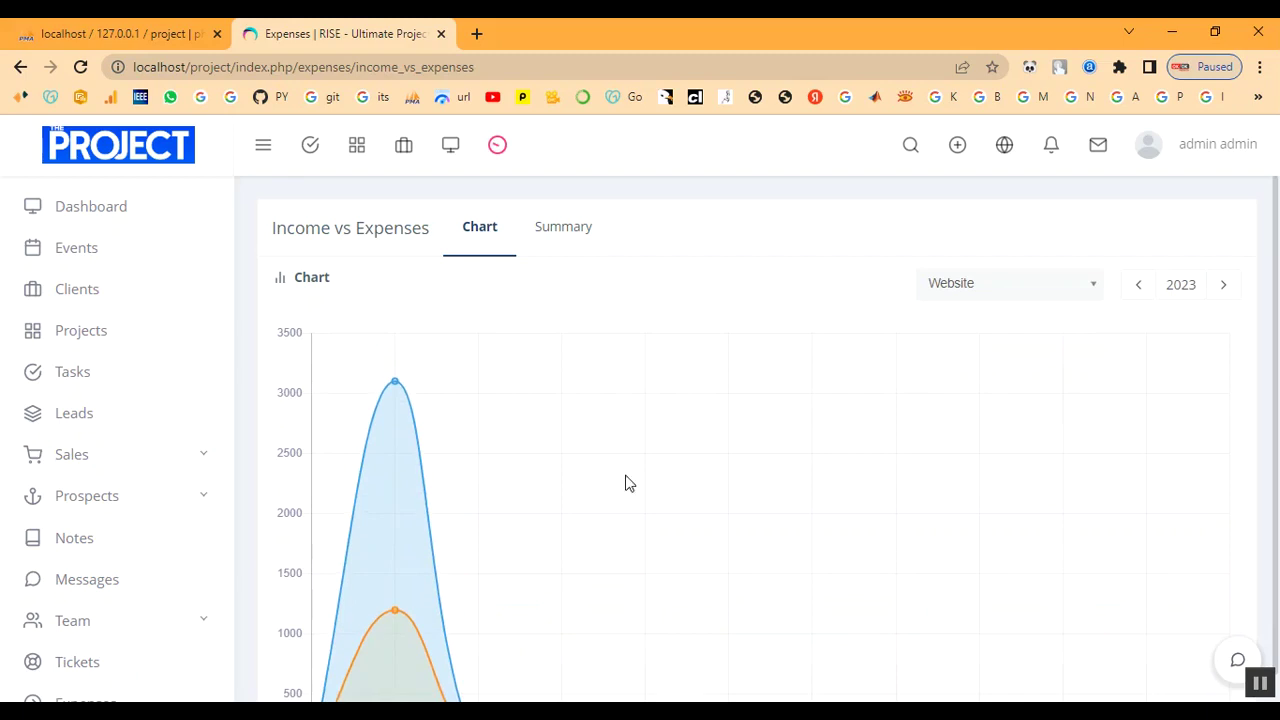
scroll(405, 385, down, 1)
mouse_move(397, 522)
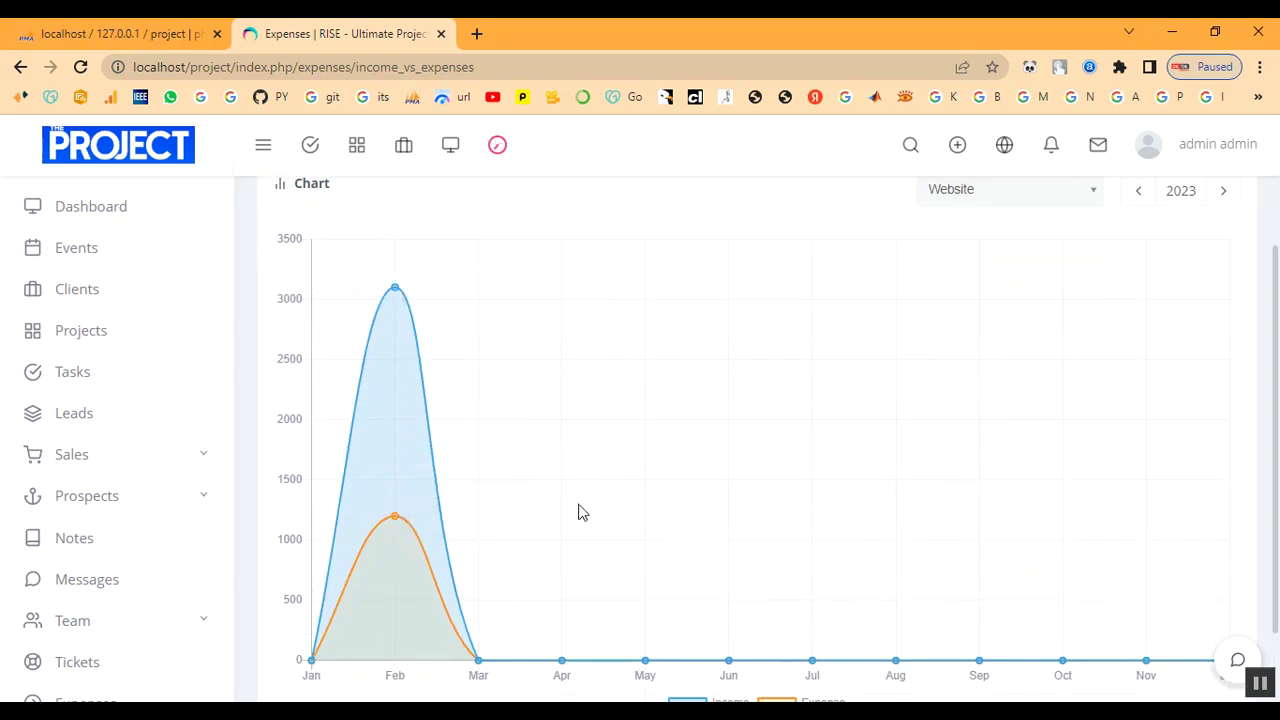
scroll(1000, 400, up, 1)
scroll(109, 543, down, 3)
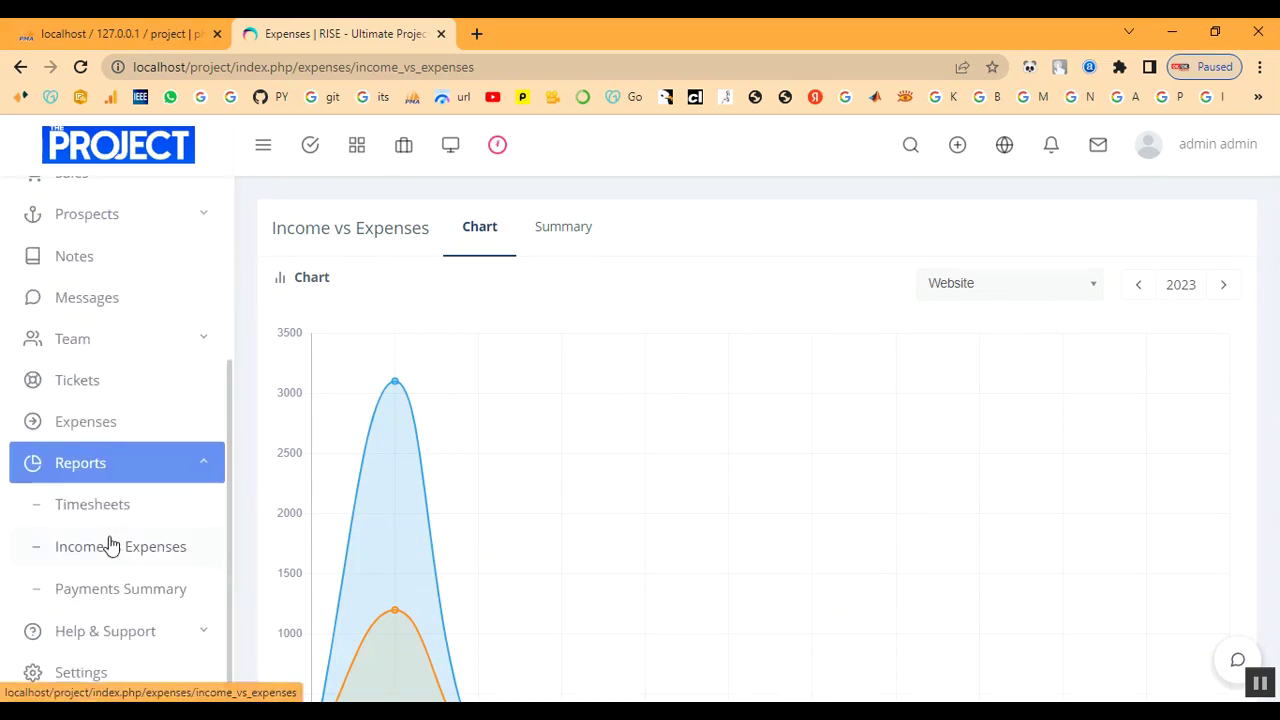
Show payments by client: client ₹3,100, Infotech ₹1,100, total ₹4,200.
click(133, 598)
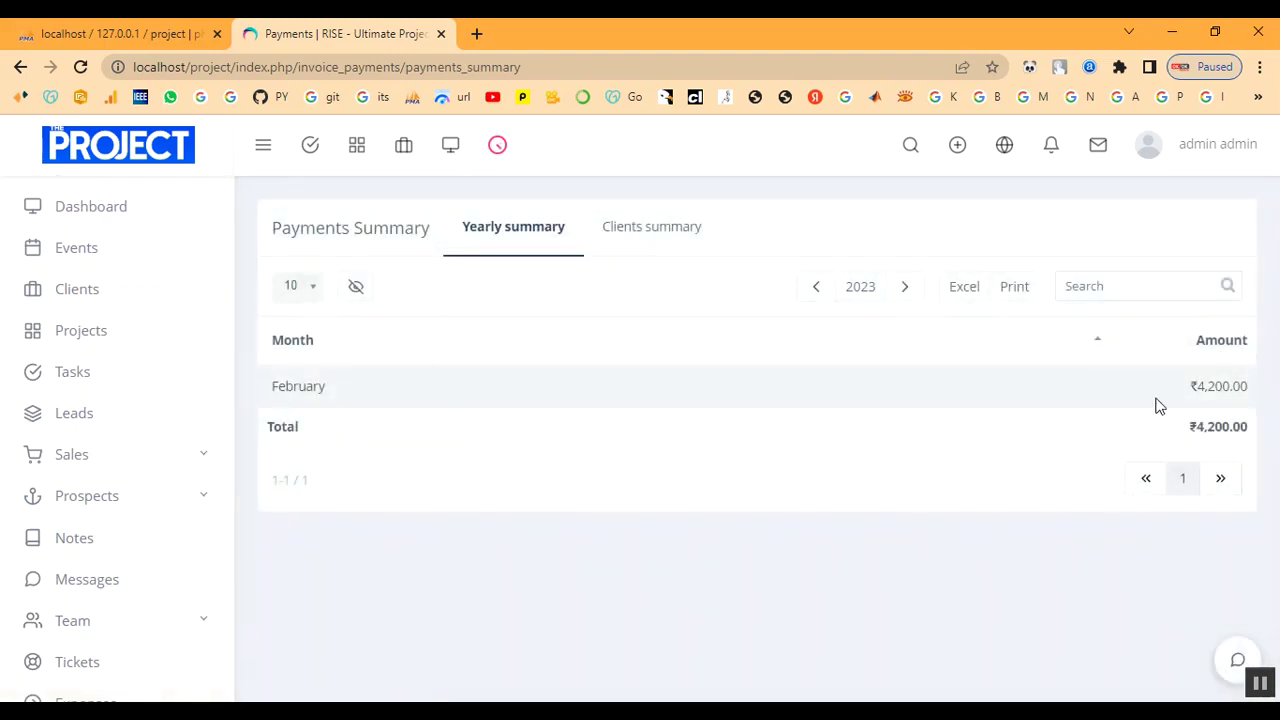
drag(1194, 431, 894, 460)
click(886, 466)
click(634, 235)
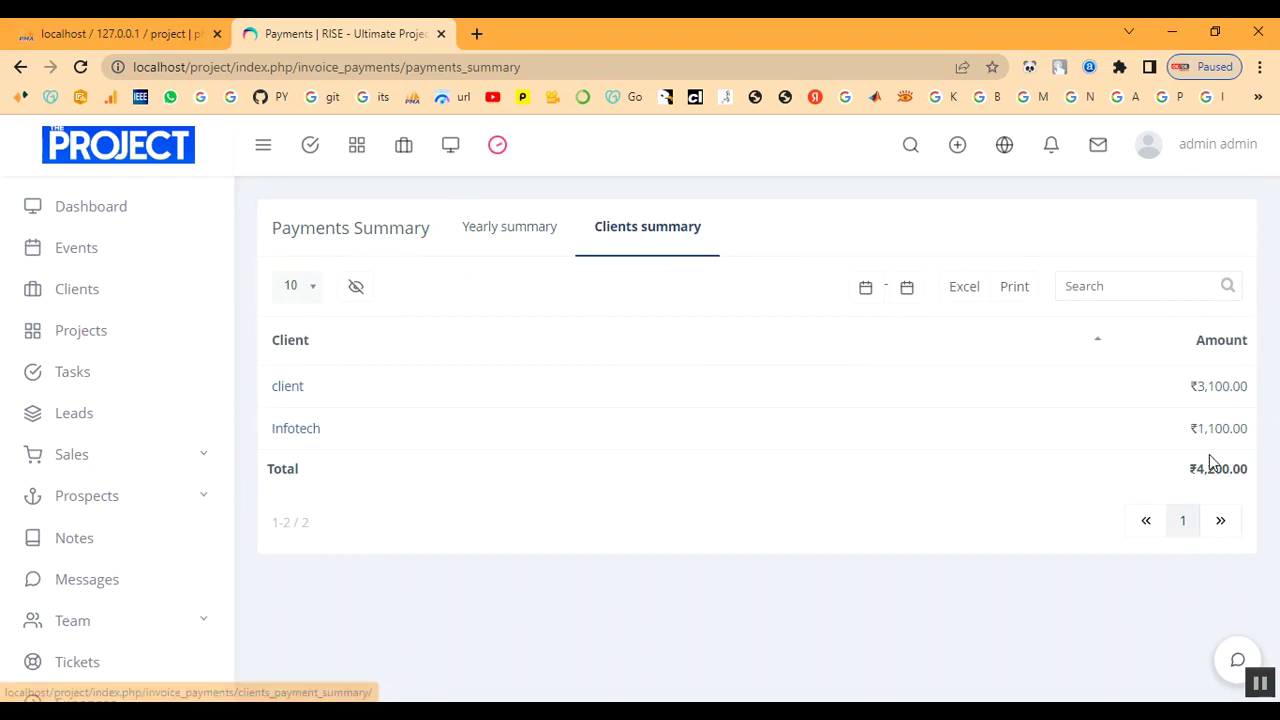
scroll(120, 531, down, 3)
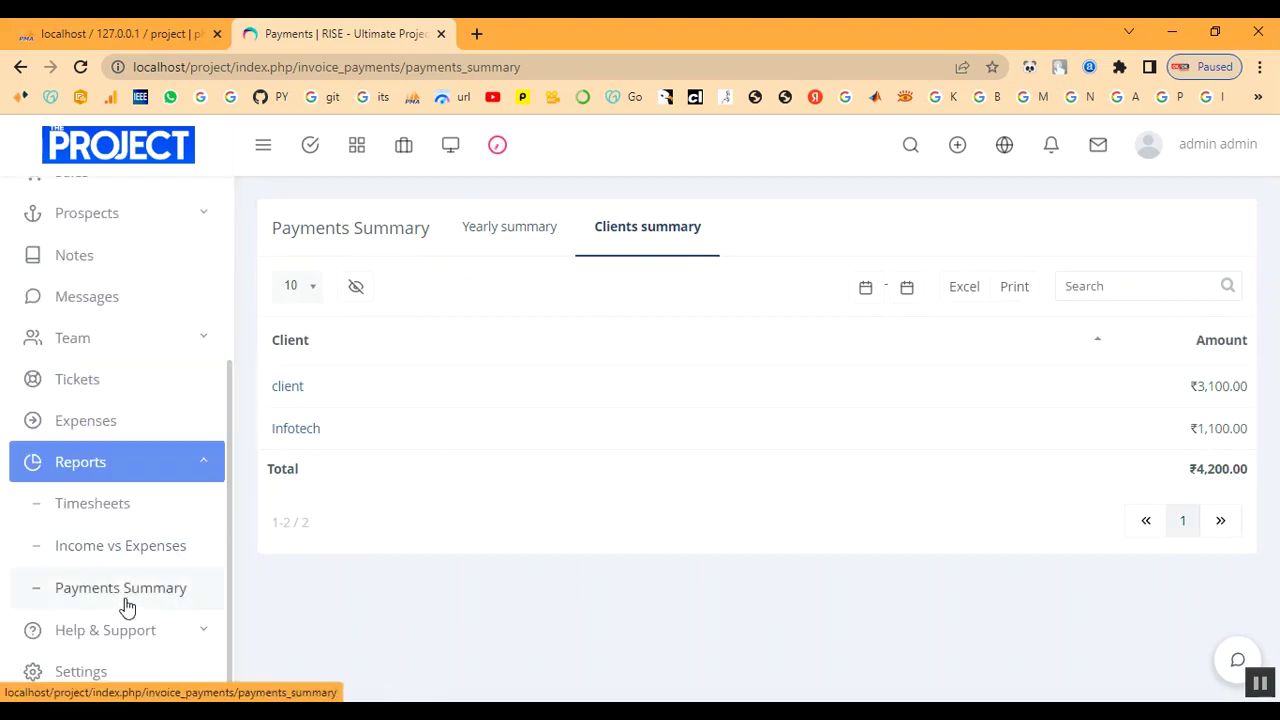
click(89, 472)
scroll(155, 500, up, 3)
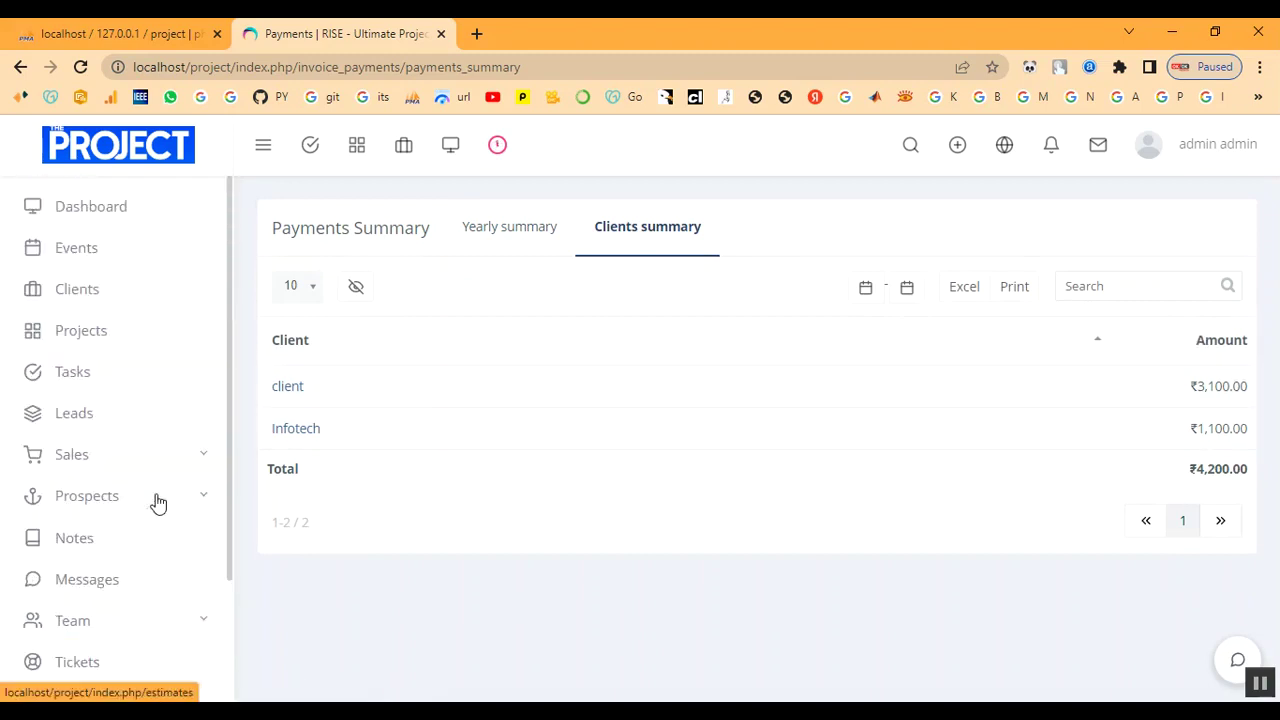
click(114, 215)
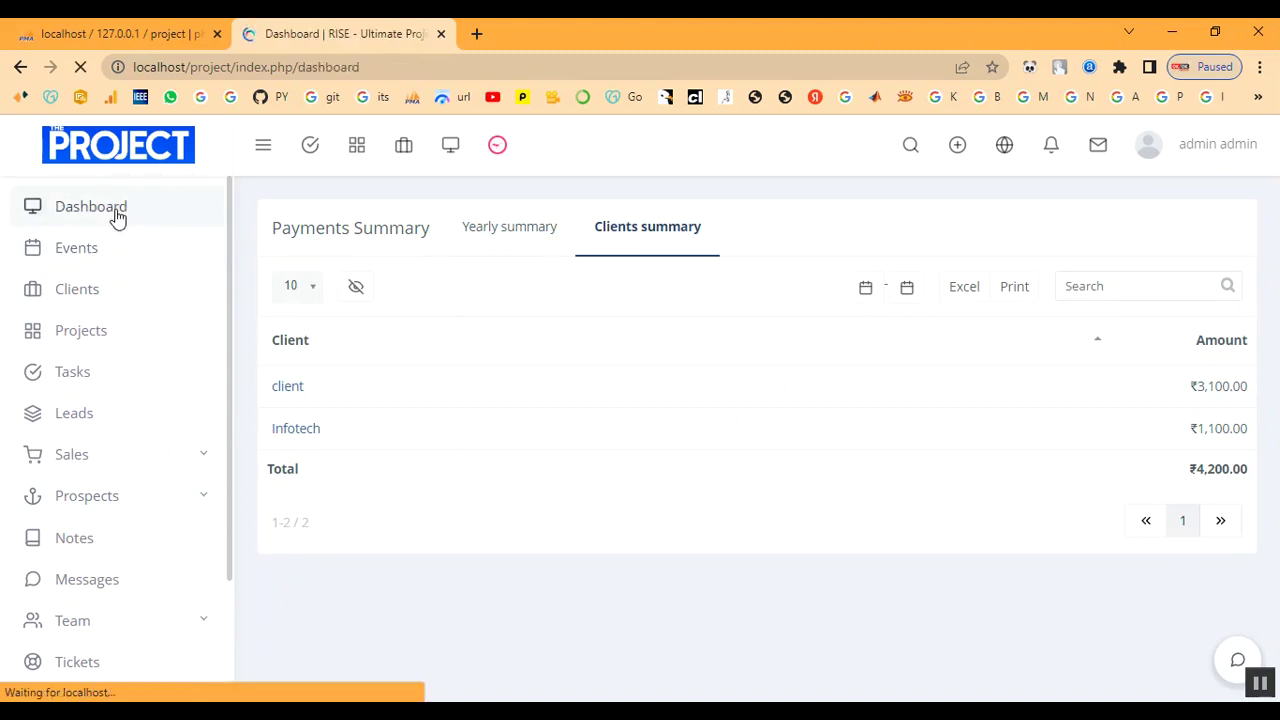
Go to the Contracts list, showing CONTRACT #1 '1month', and begin adding a contract.
scroll(98, 401, down, 1)
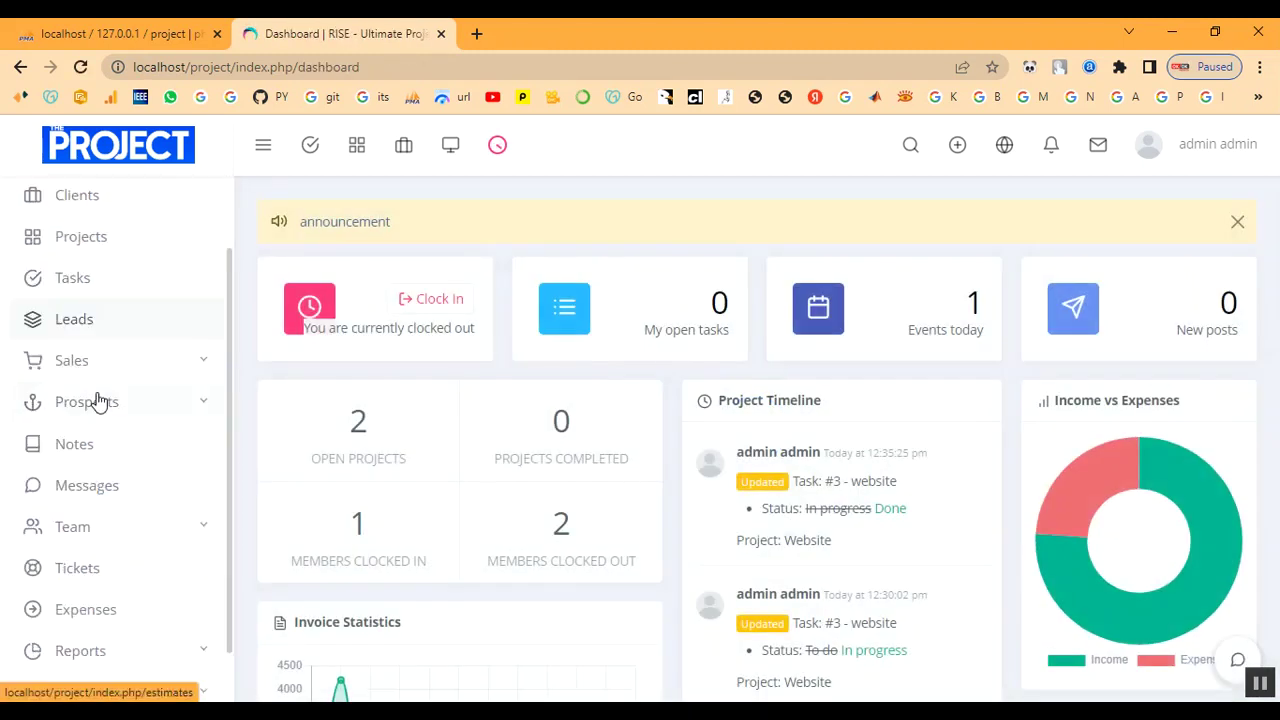
scroll(98, 401, down, 1)
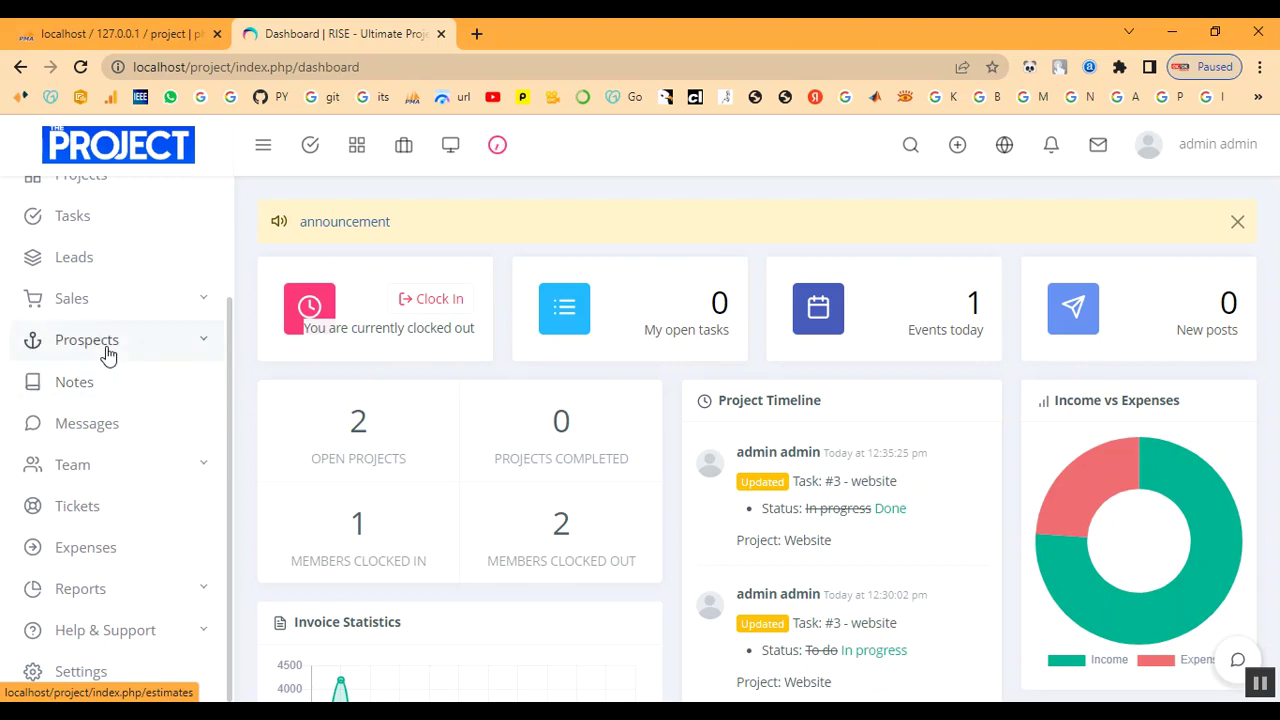
click(108, 354)
click(108, 350)
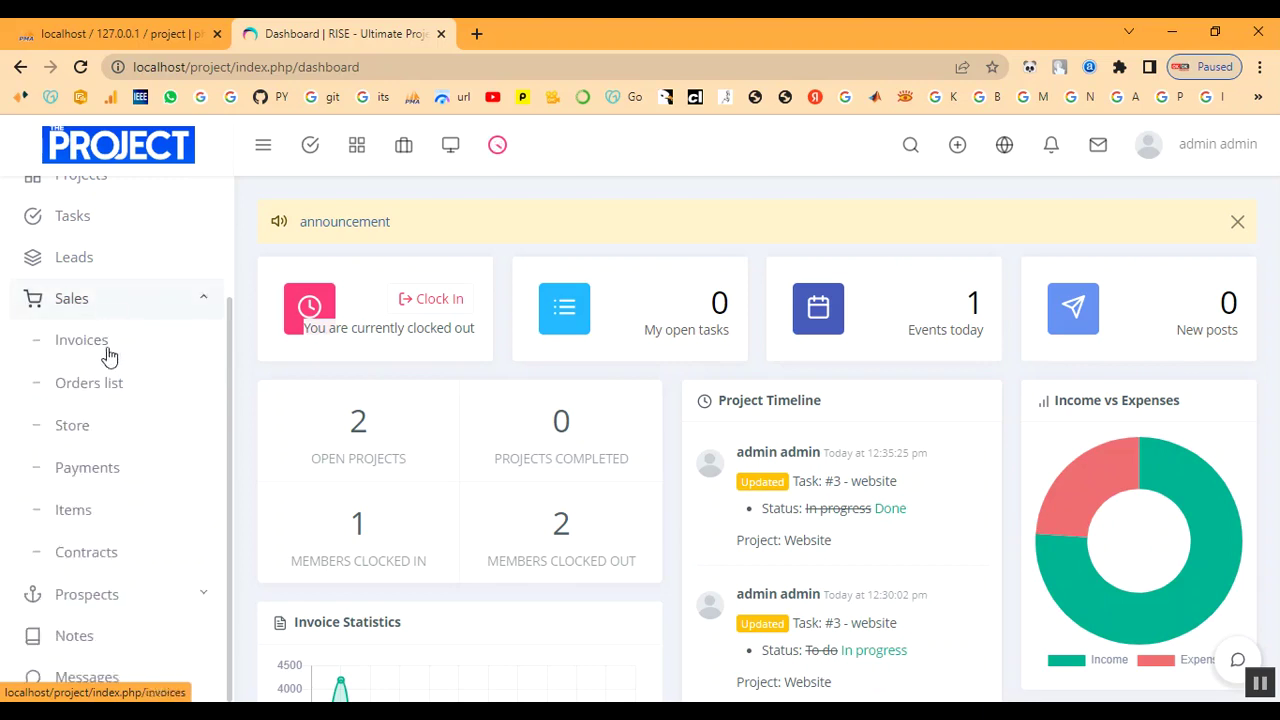
click(95, 555)
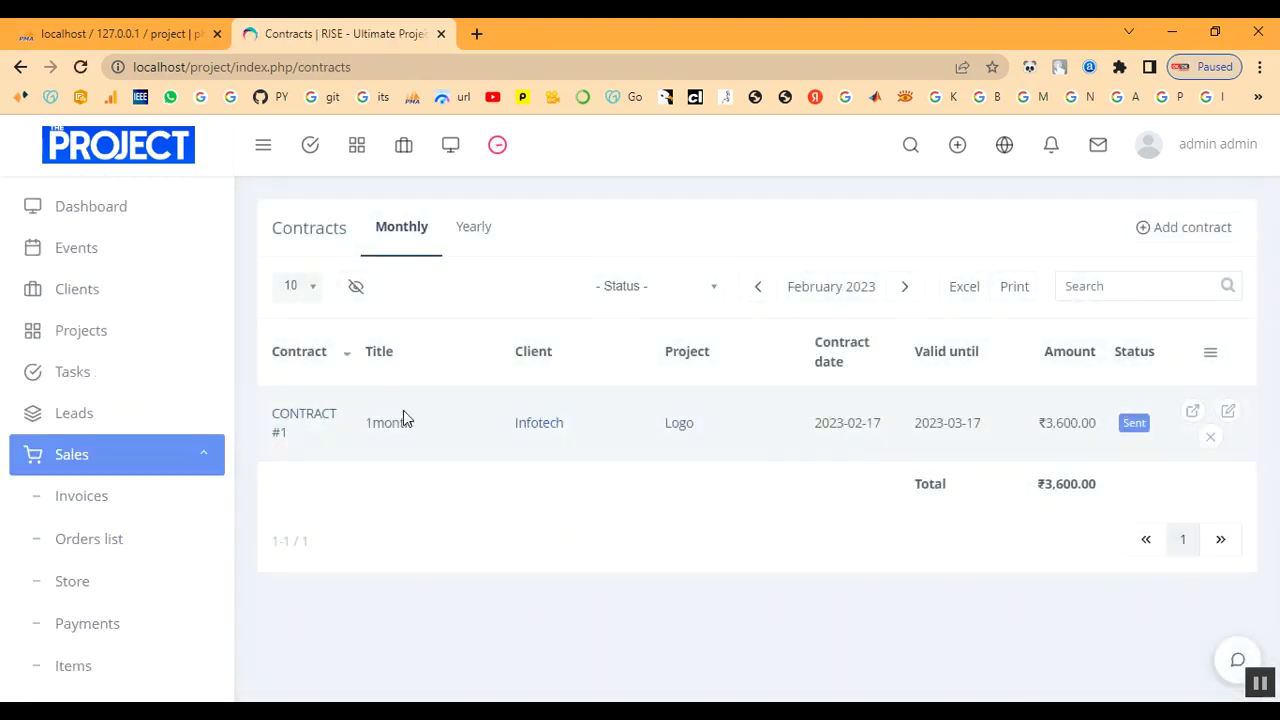
click(1184, 230)
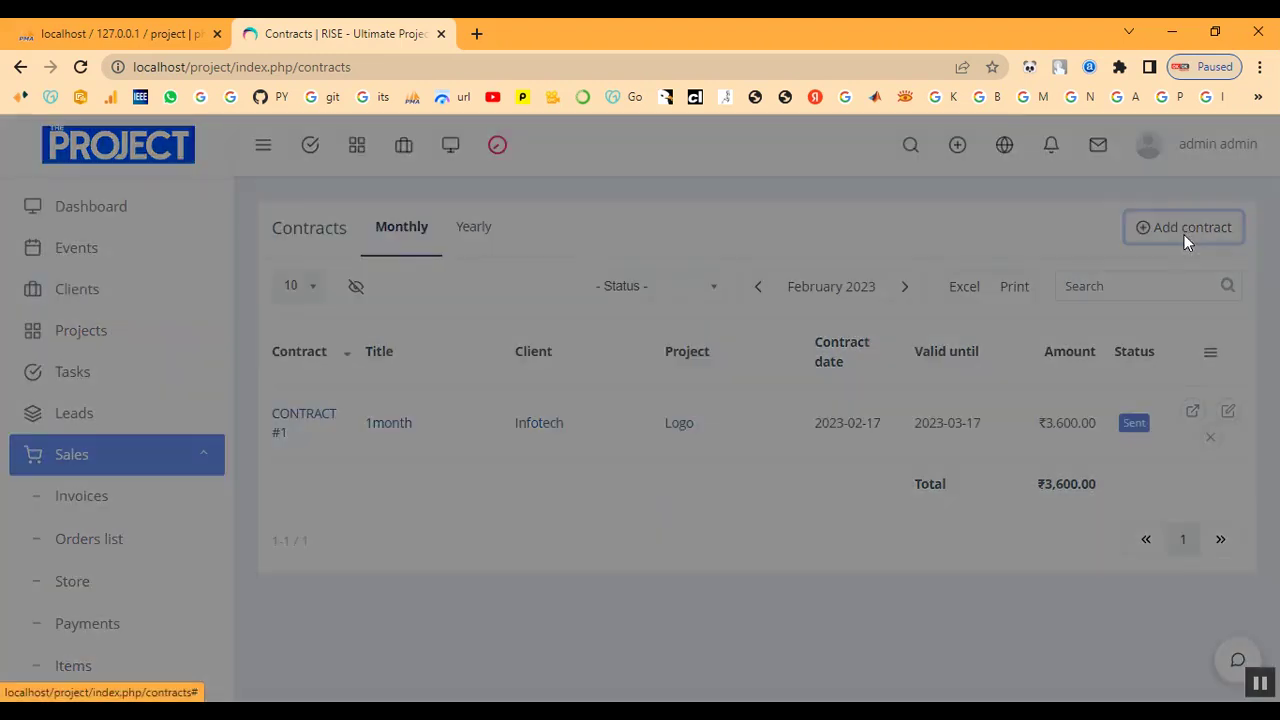
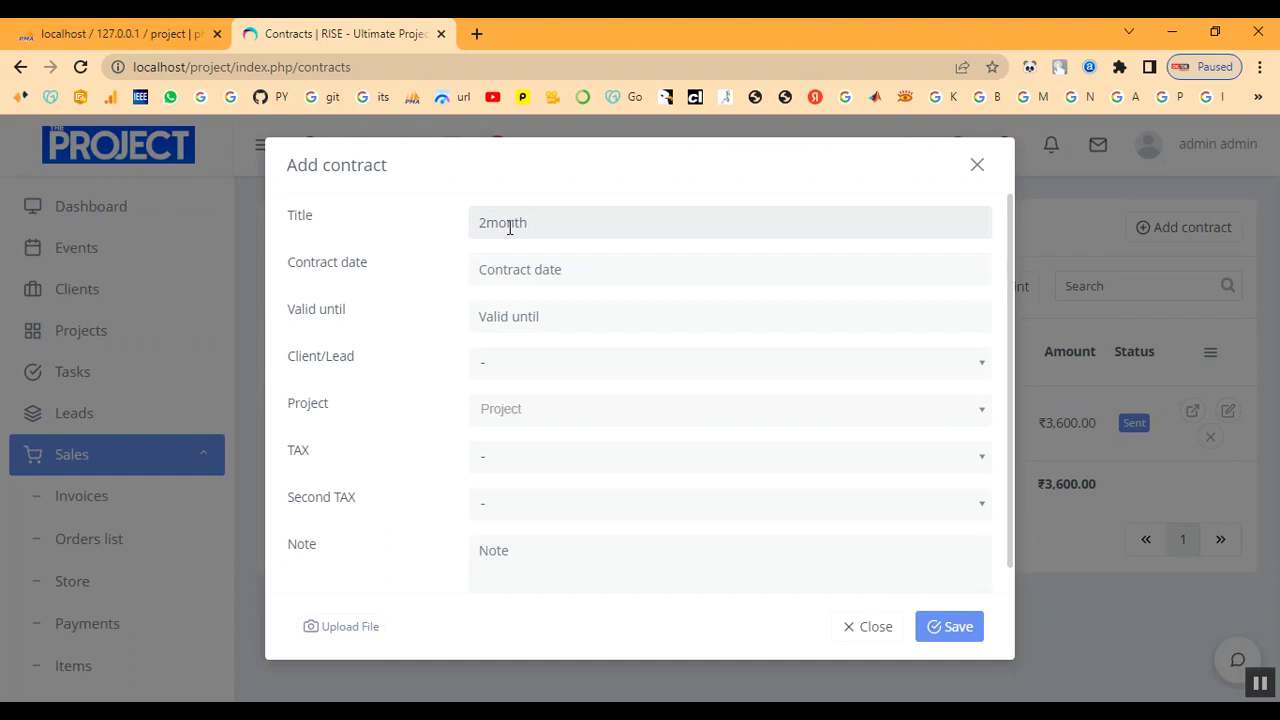
Set the contract date to 2023-02-18 and valid until to 2023-04-18.
key(Tab)
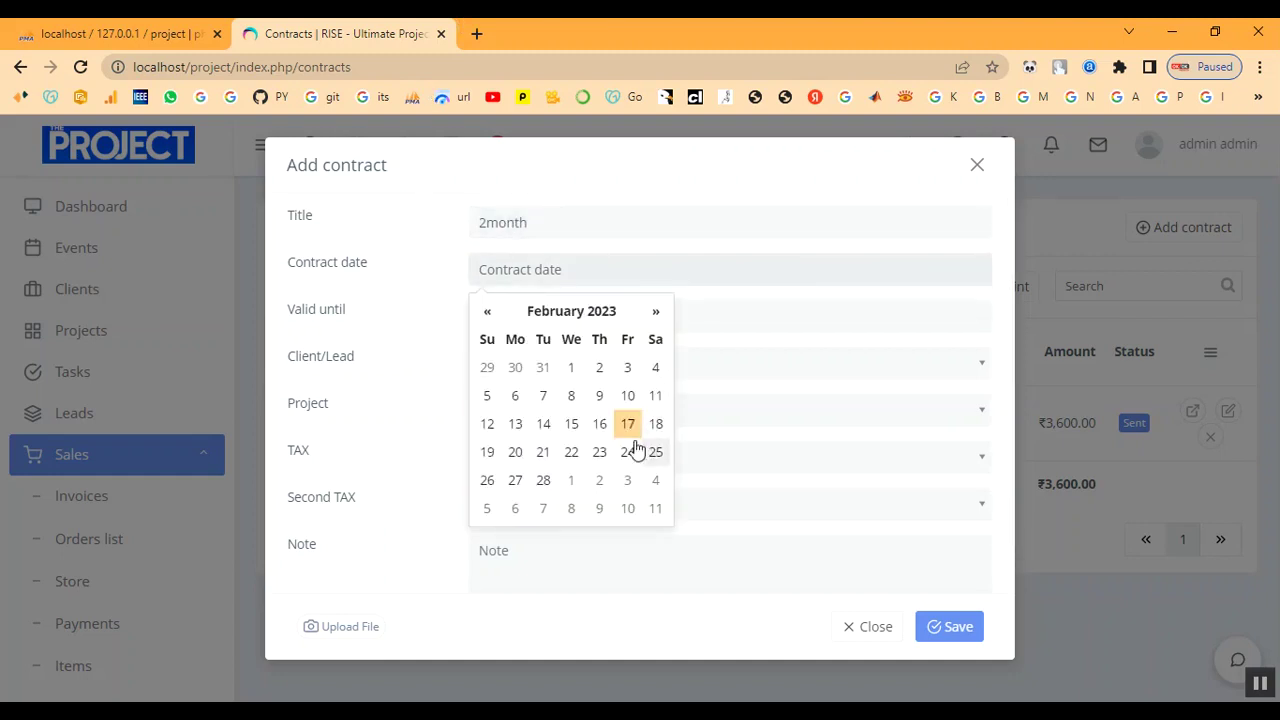
click(655, 424)
click(535, 314)
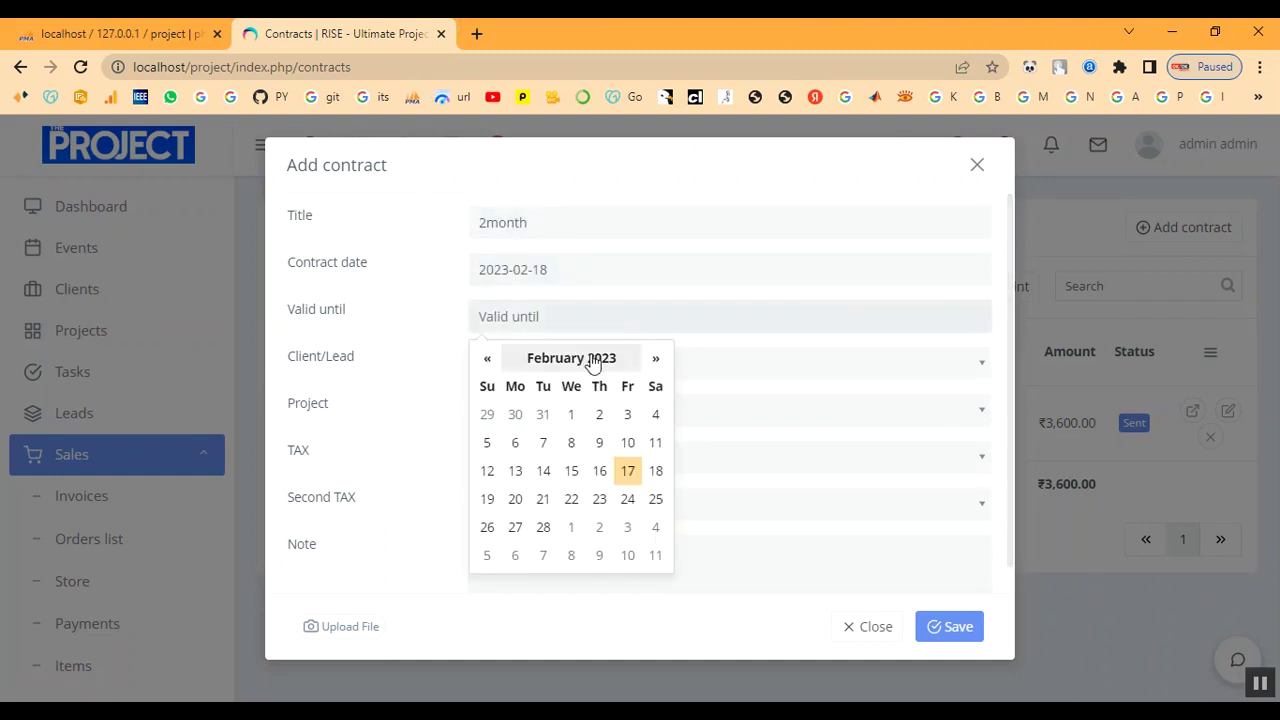
click(662, 366)
click(663, 362)
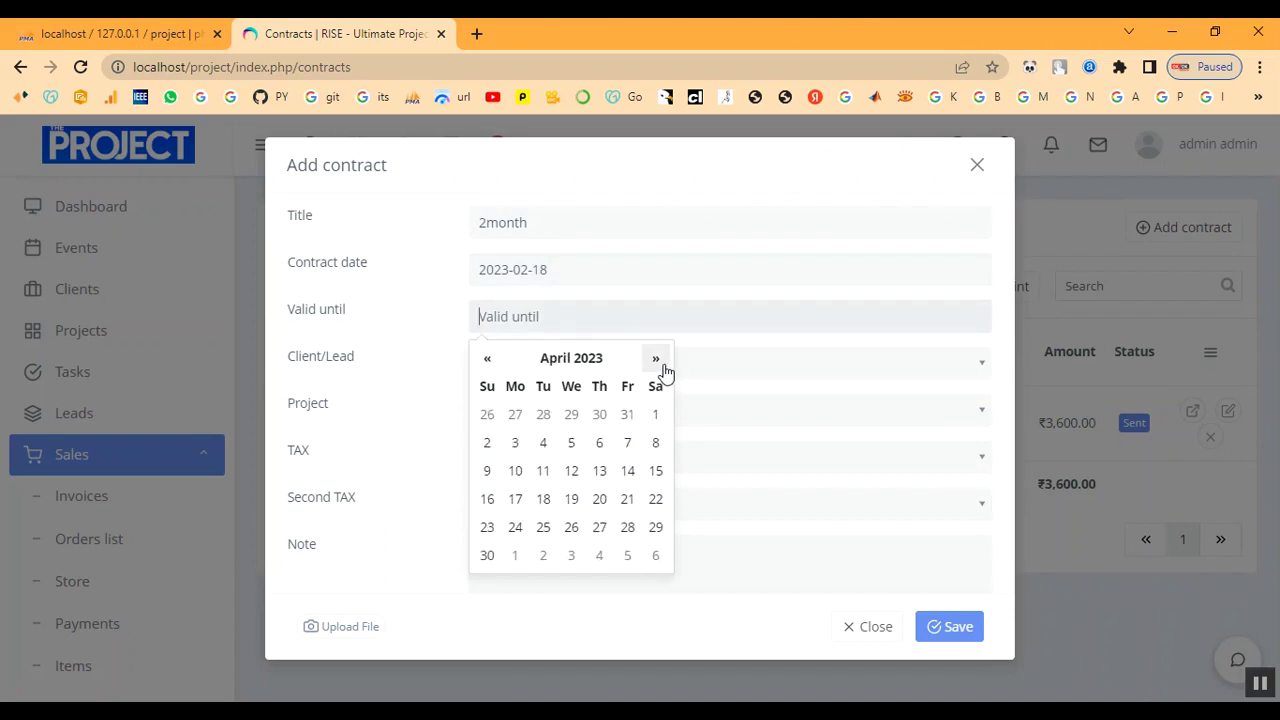
click(545, 502)
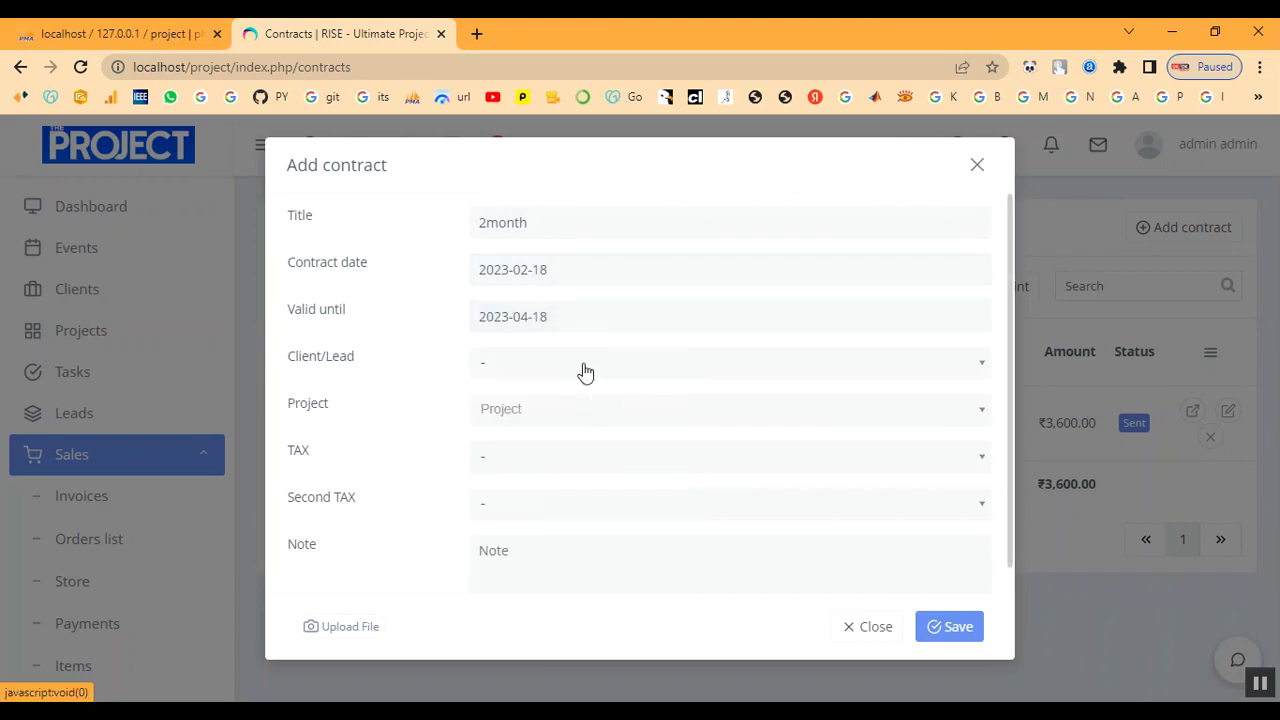
Choose client, the Website project, and Tax (10%) for both the first and second tax.
click(583, 365)
click(575, 479)
click(551, 425)
click(560, 503)
click(543, 462)
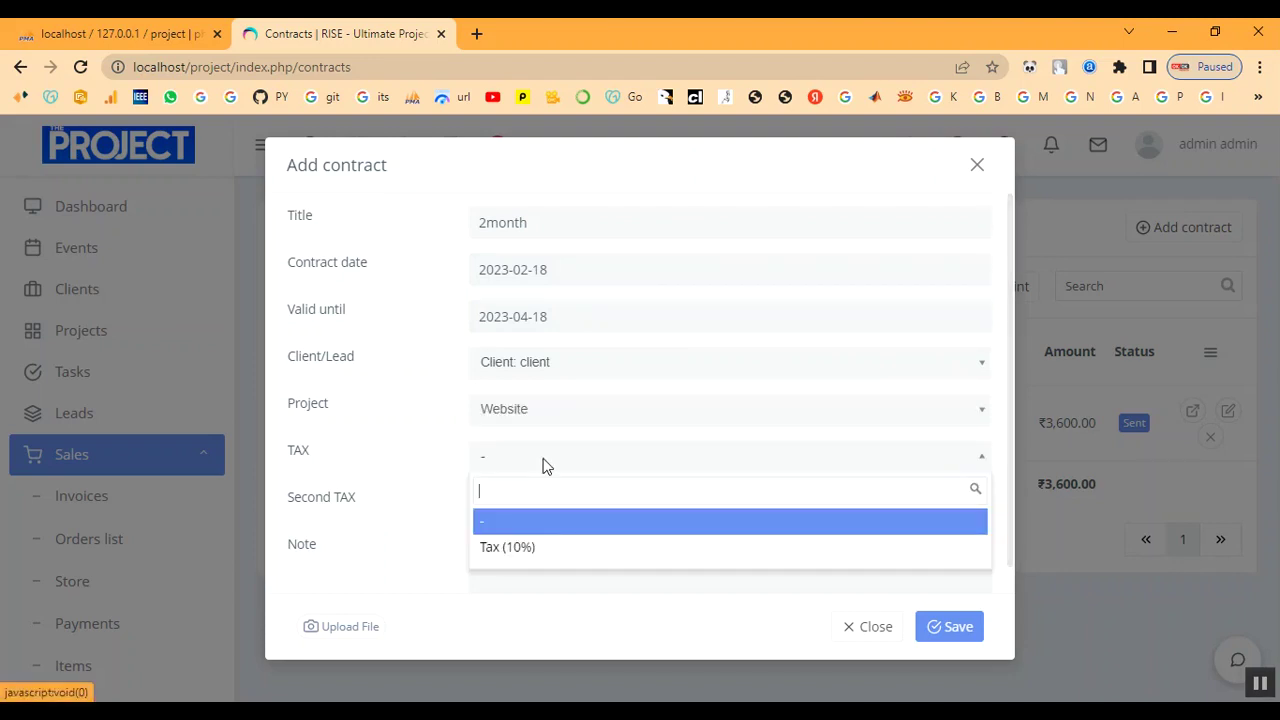
click(549, 549)
click(543, 512)
click(555, 595)
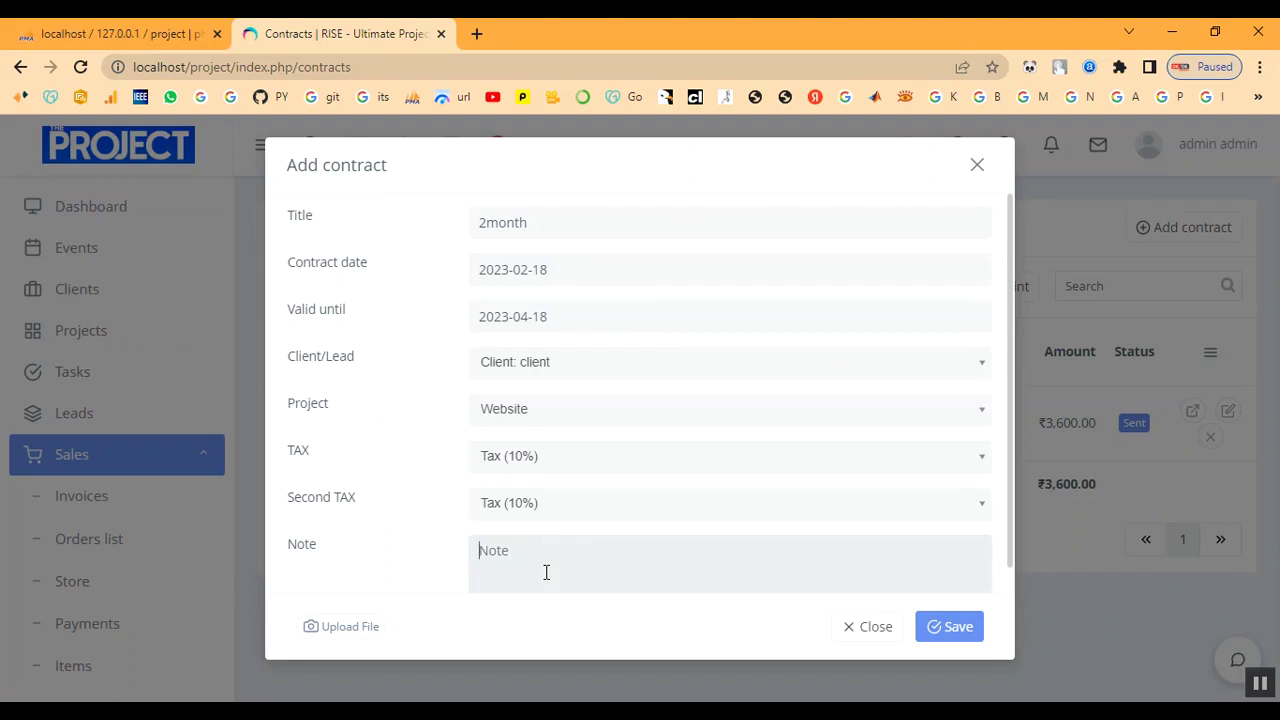
Add the note 'note' and save the contract.
click(546, 572)
text(note)
scroll(780, 446, down, 1)
click(951, 626)
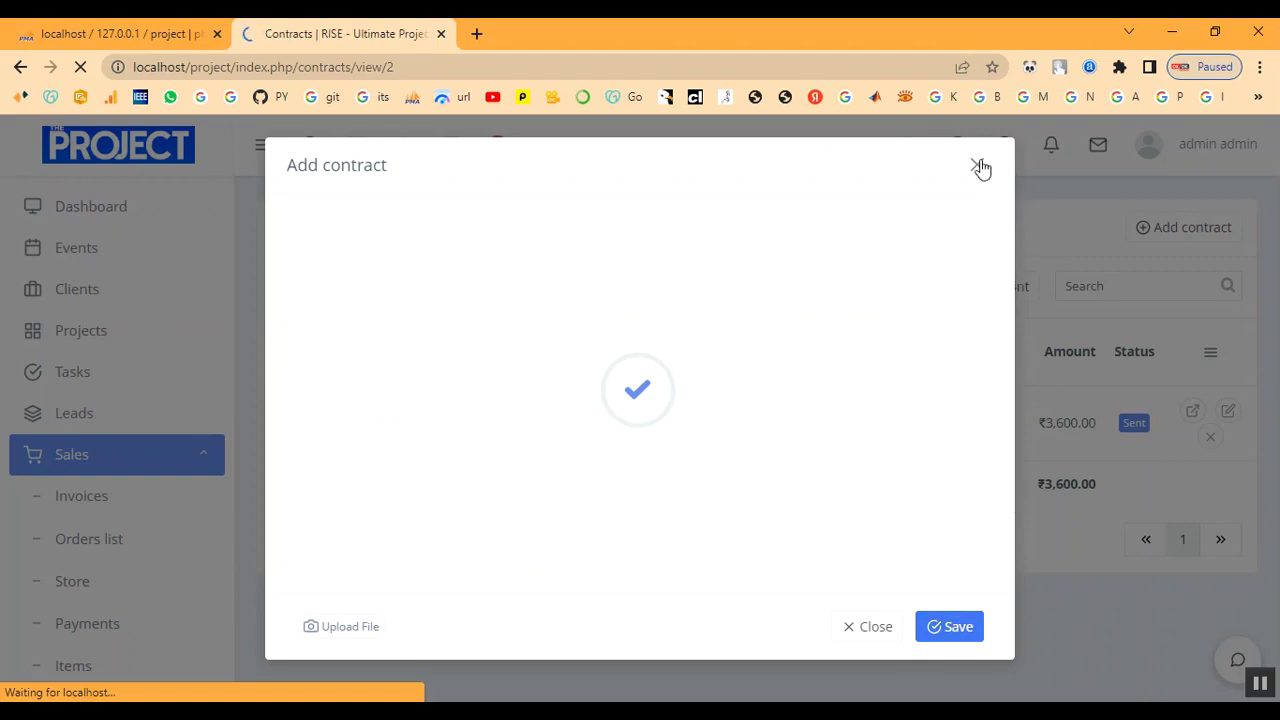
Add the Website item with quantity 1 to the contract and save it.
scroll(871, 486, down, 1)
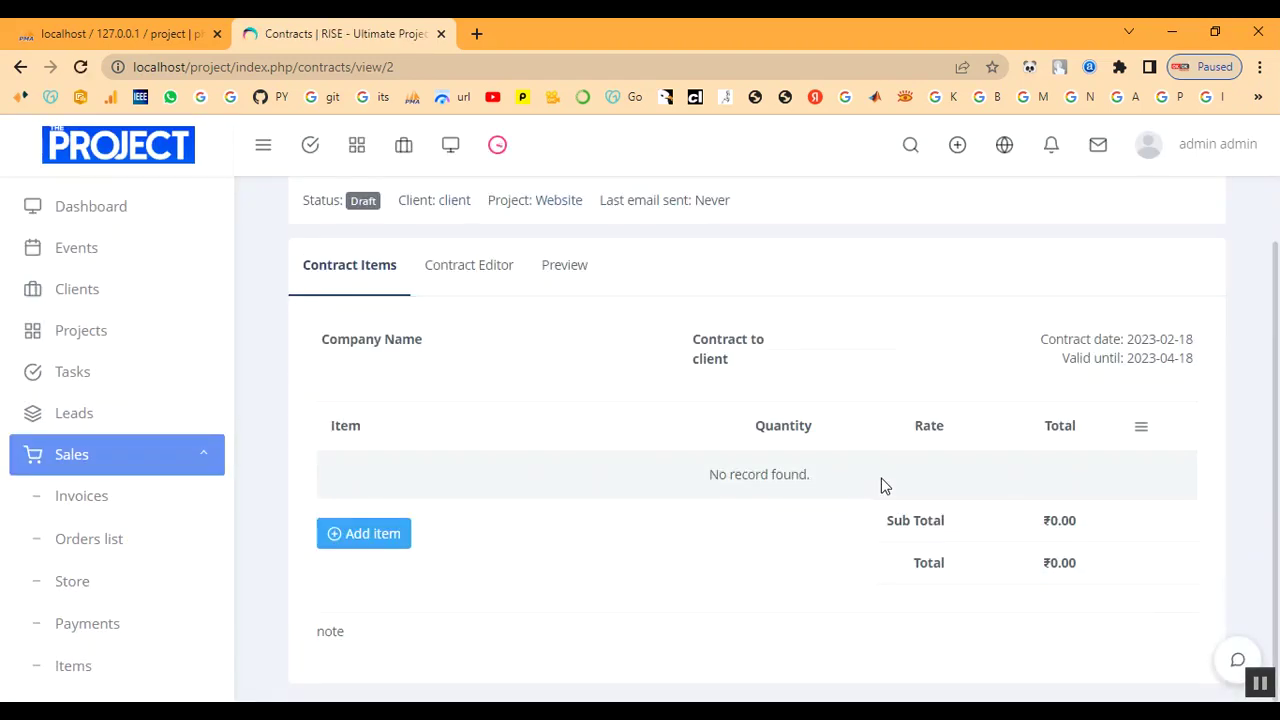
click(357, 537)
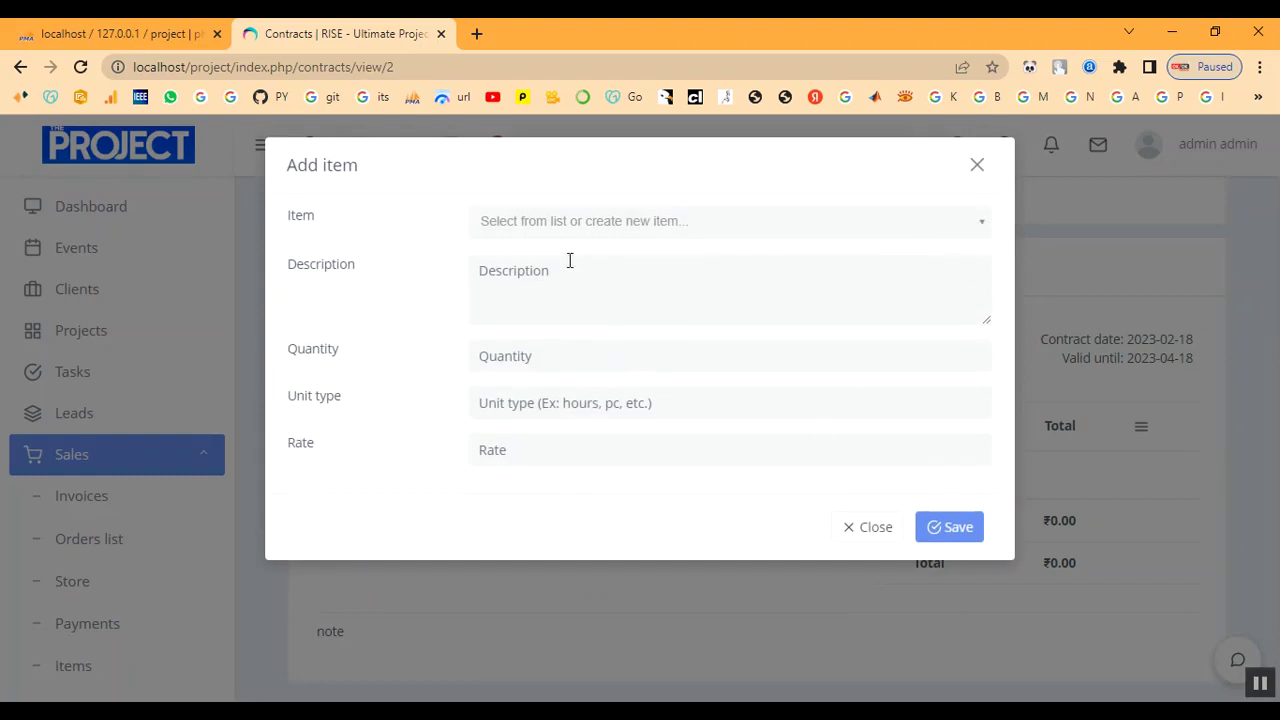
click(564, 221)
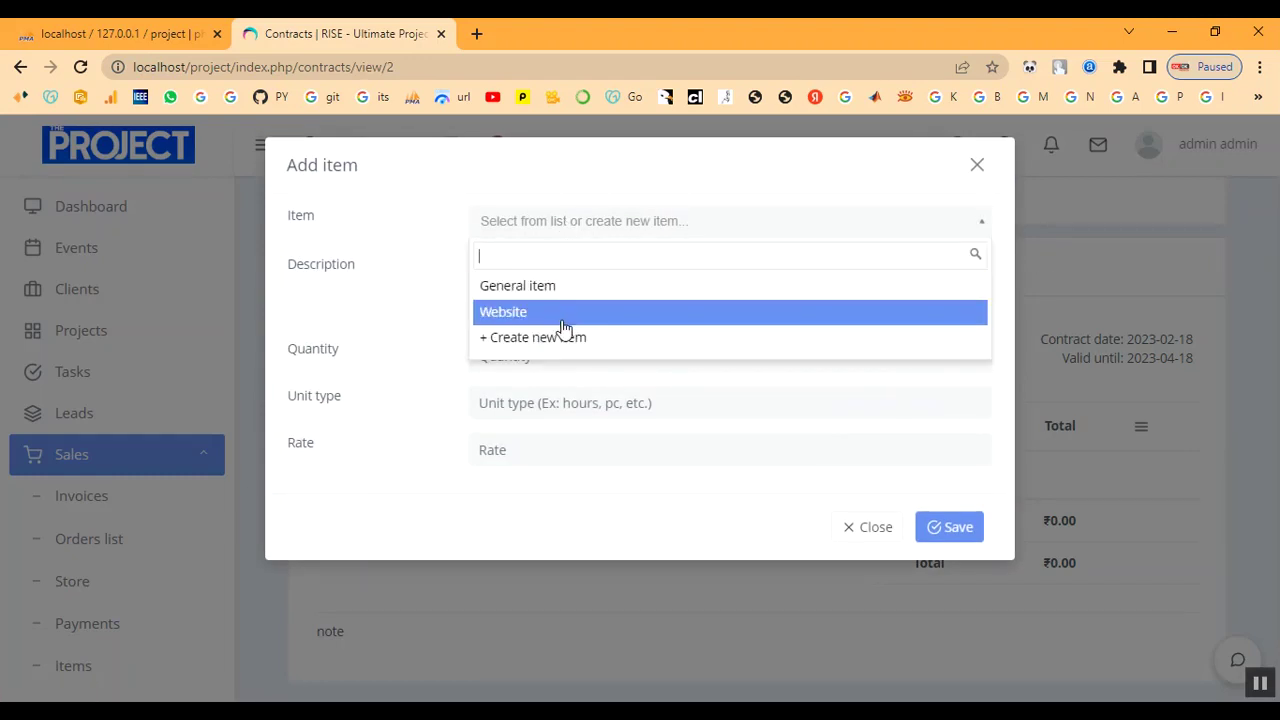
click(564, 312)
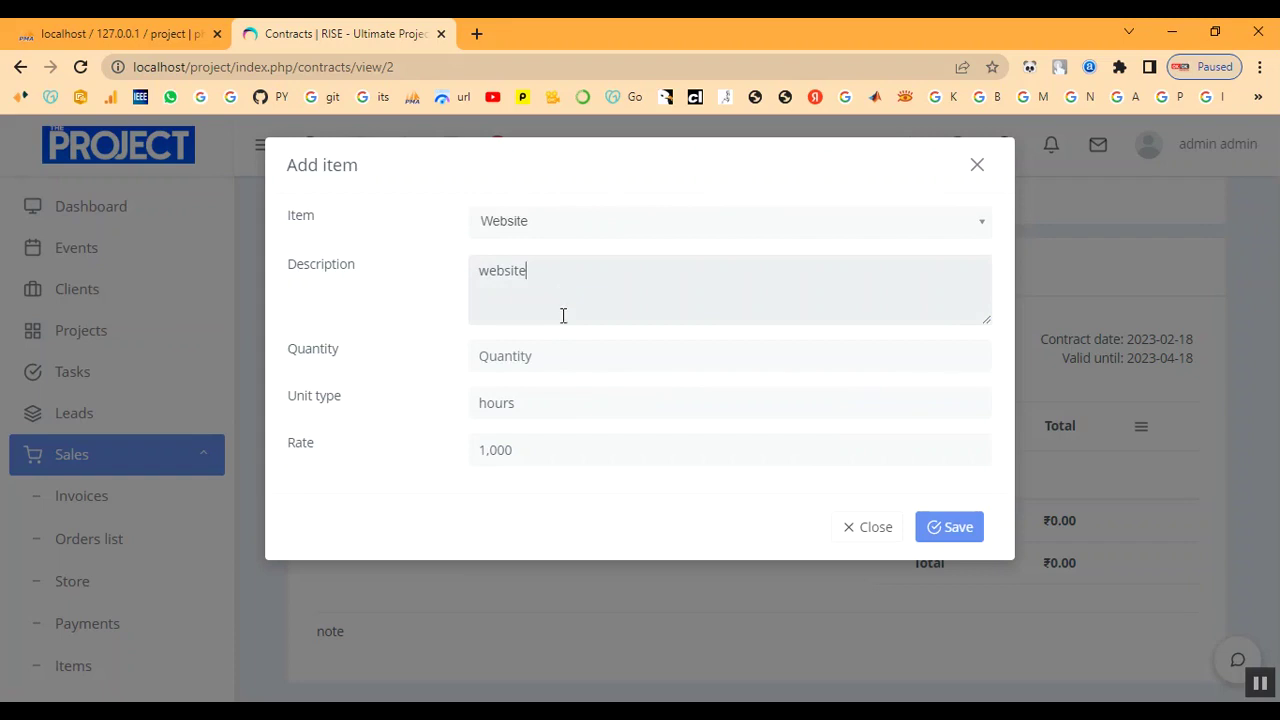
click(567, 368)
text(1)
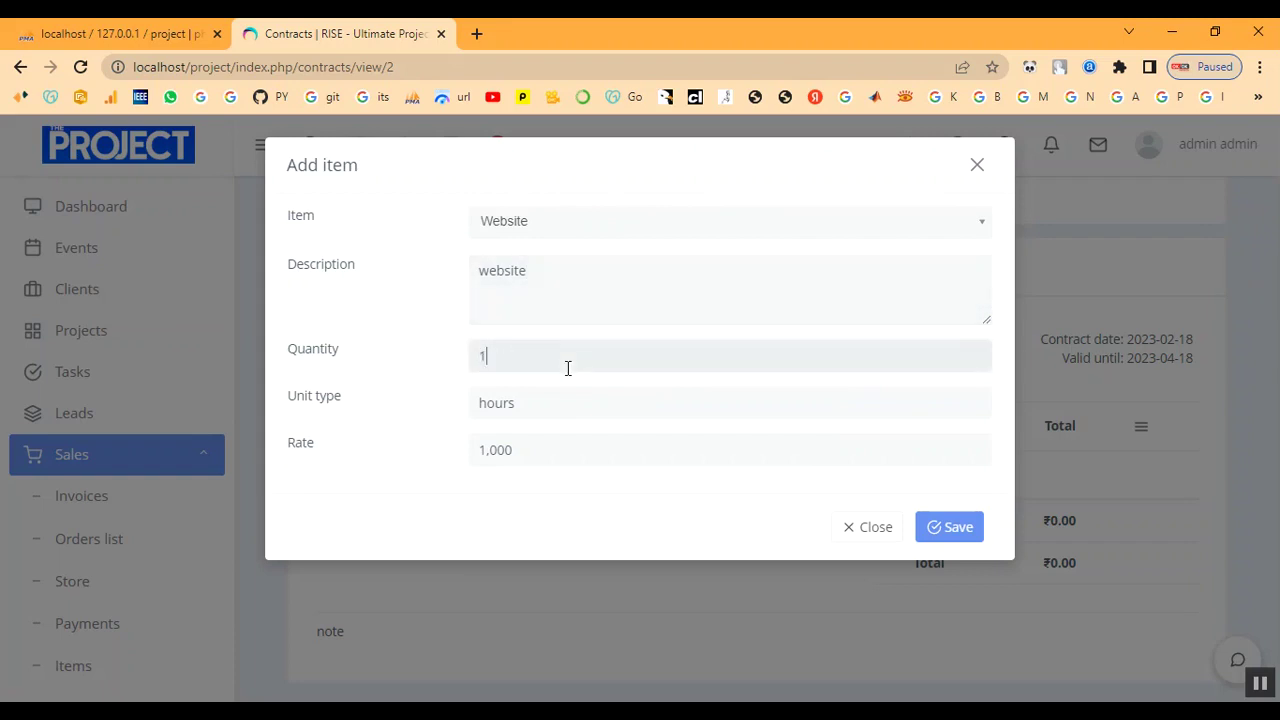
click(941, 540)
click(975, 166)
Collapse the Sales section of the sidebar and go to the Tasks list.
scroll(950, 600, down, 2)
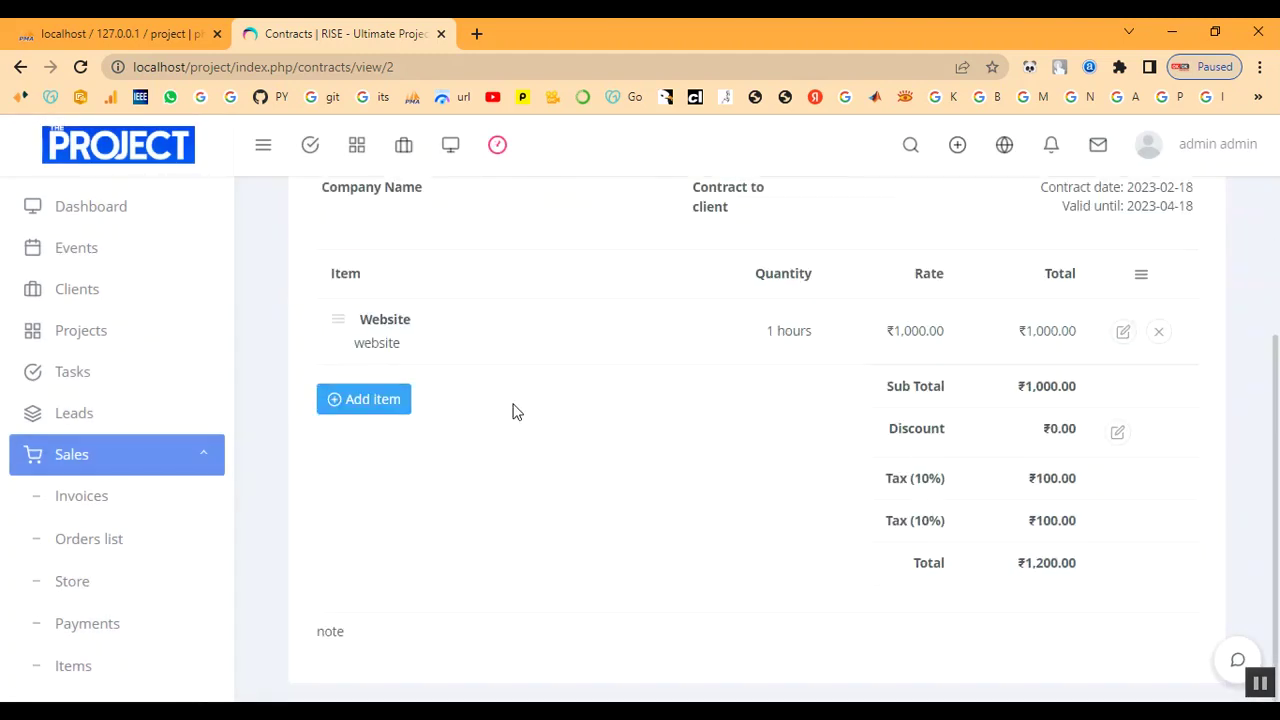
scroll(760, 510, up, 2)
scroll(176, 525, down, 4)
scroll(171, 523, up, 5)
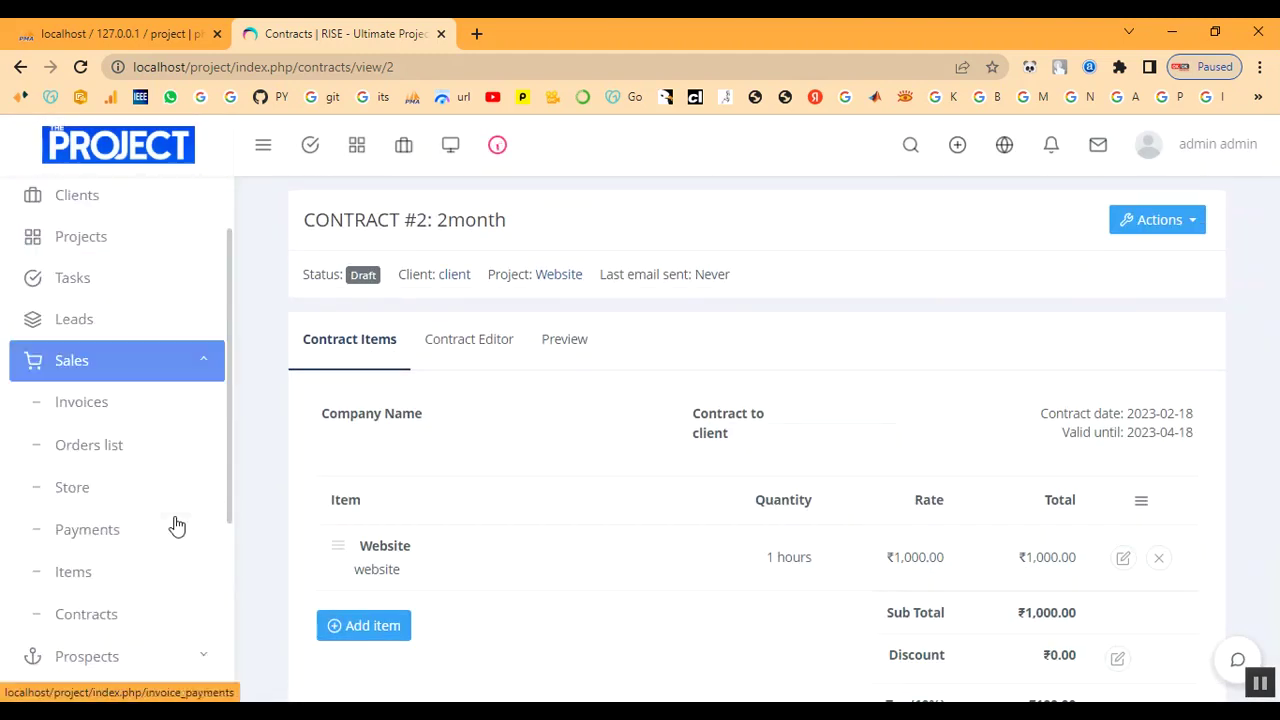
click(105, 462)
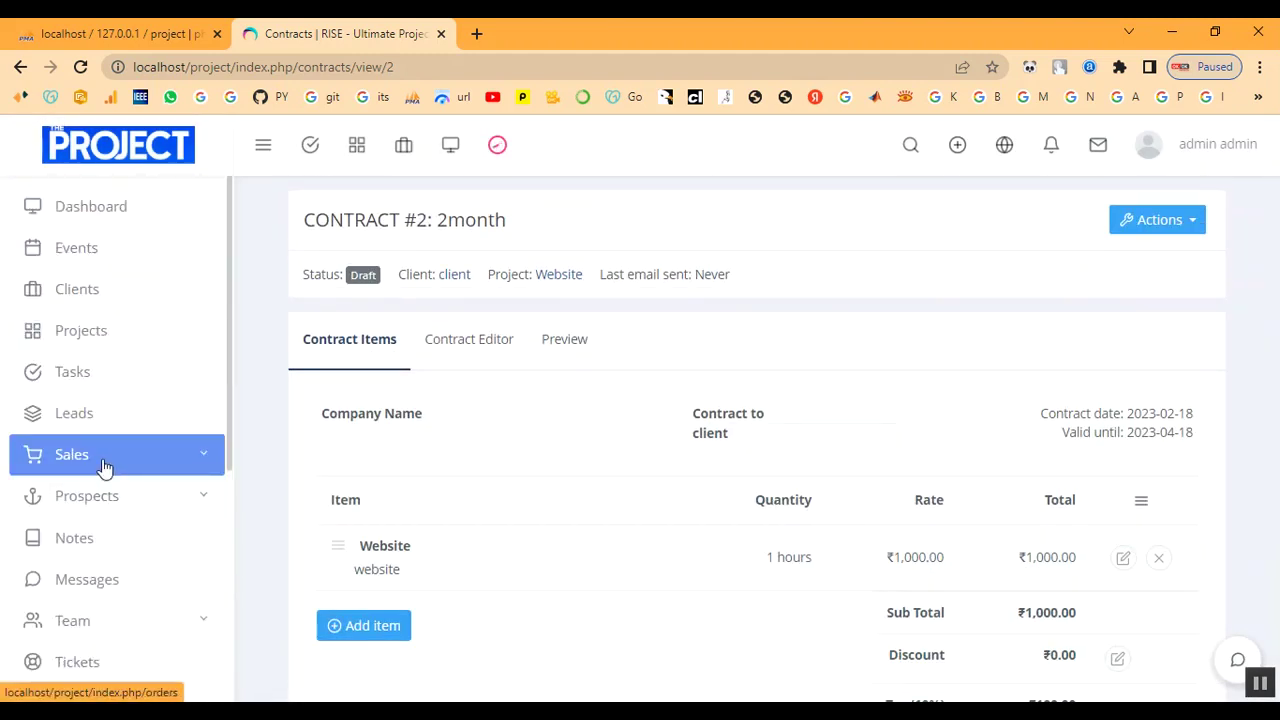
click(84, 372)
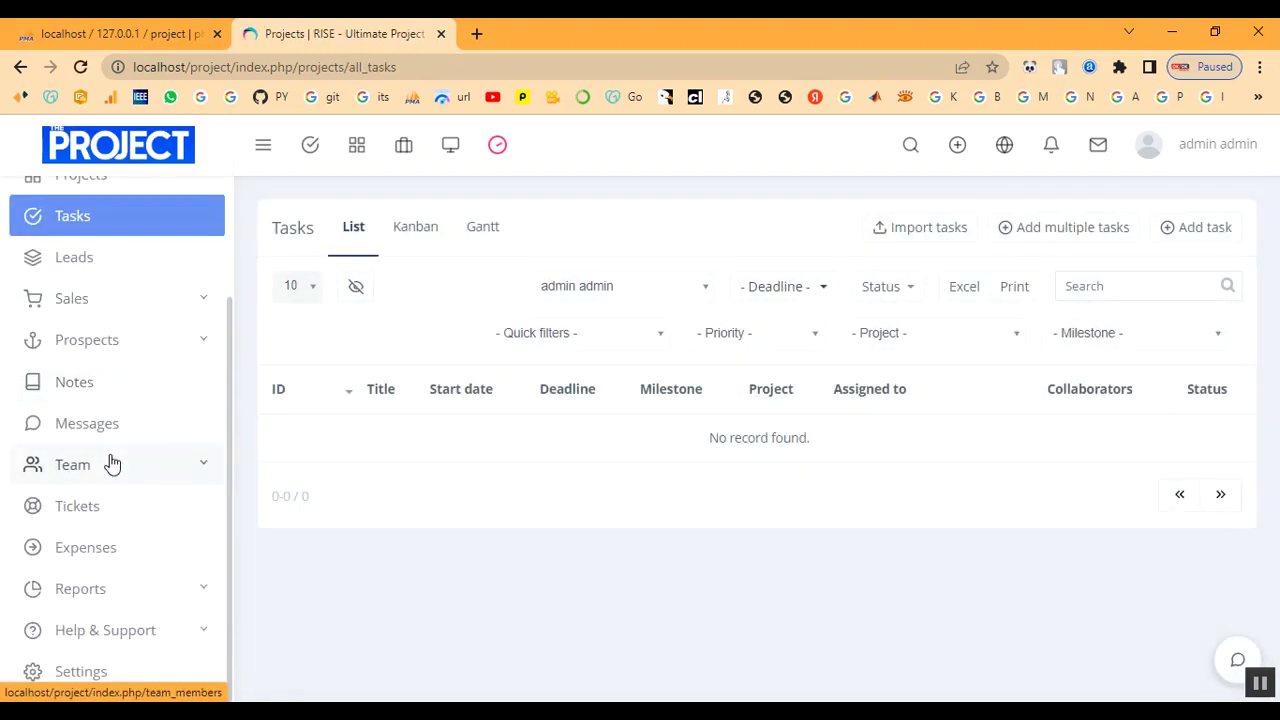
From Tickets, start a General Support ticket for client with the client's contact as requester.
click(100, 517)
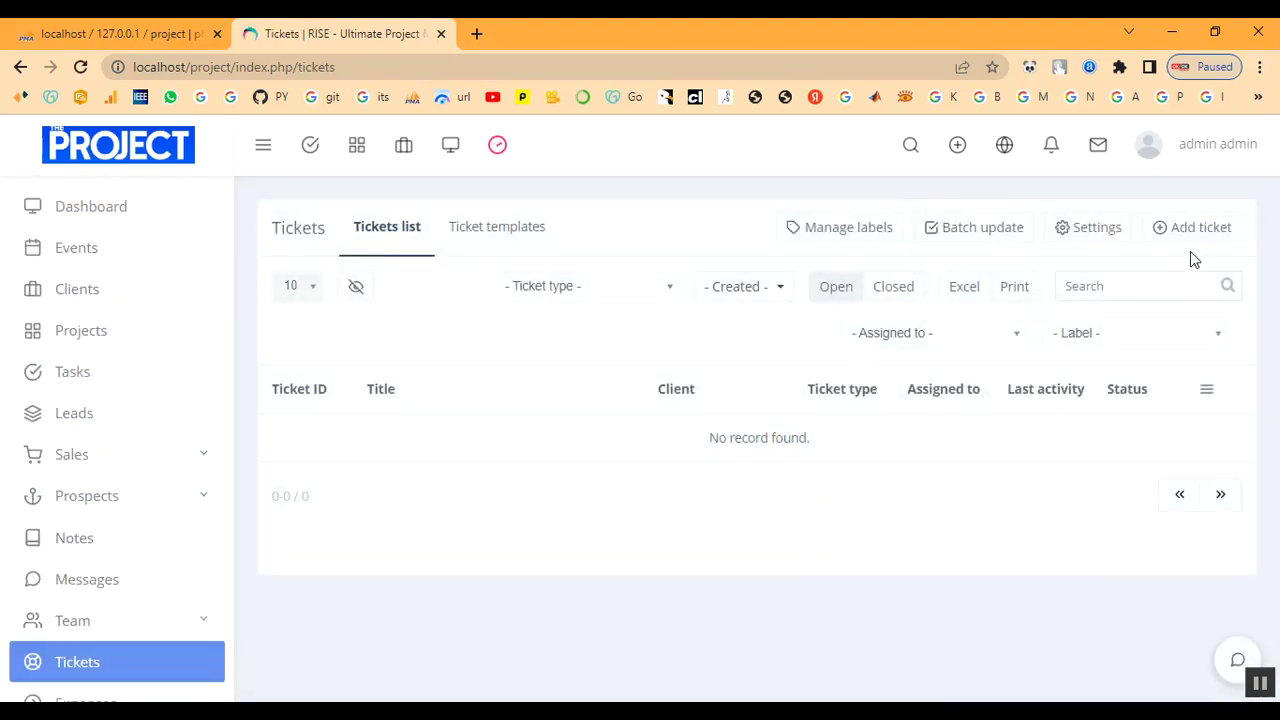
click(1185, 229)
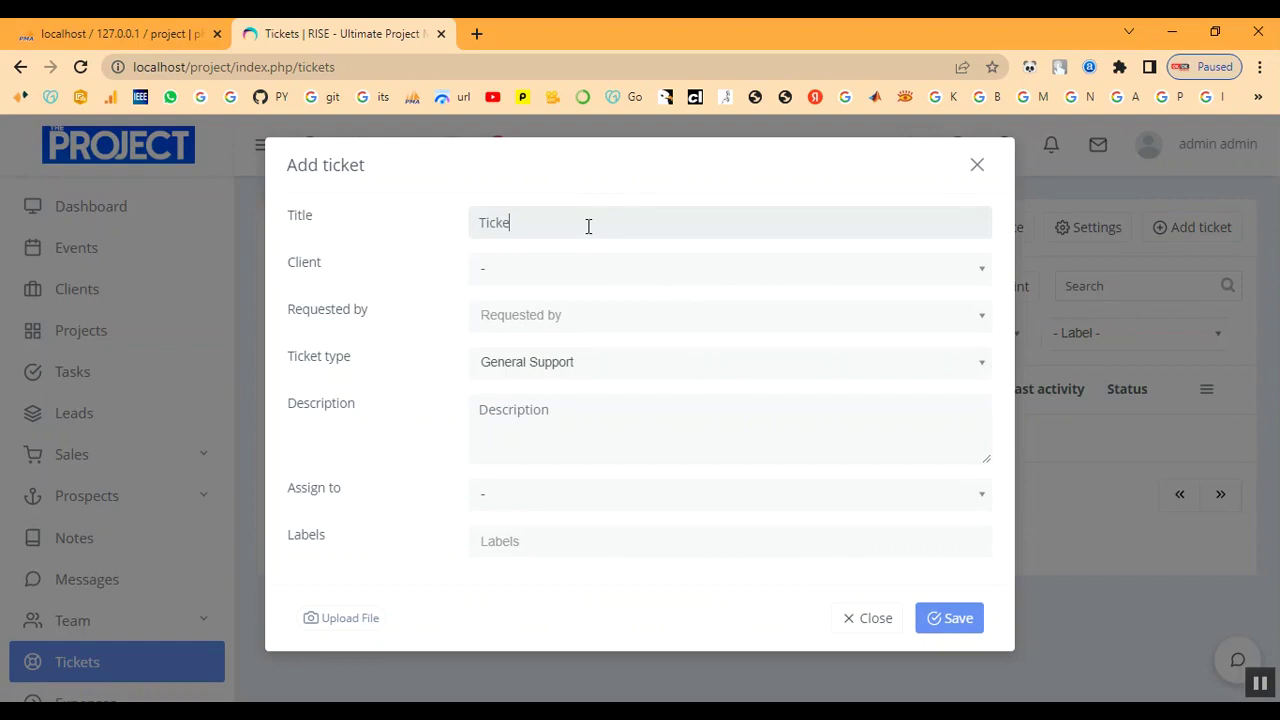
click(576, 266)
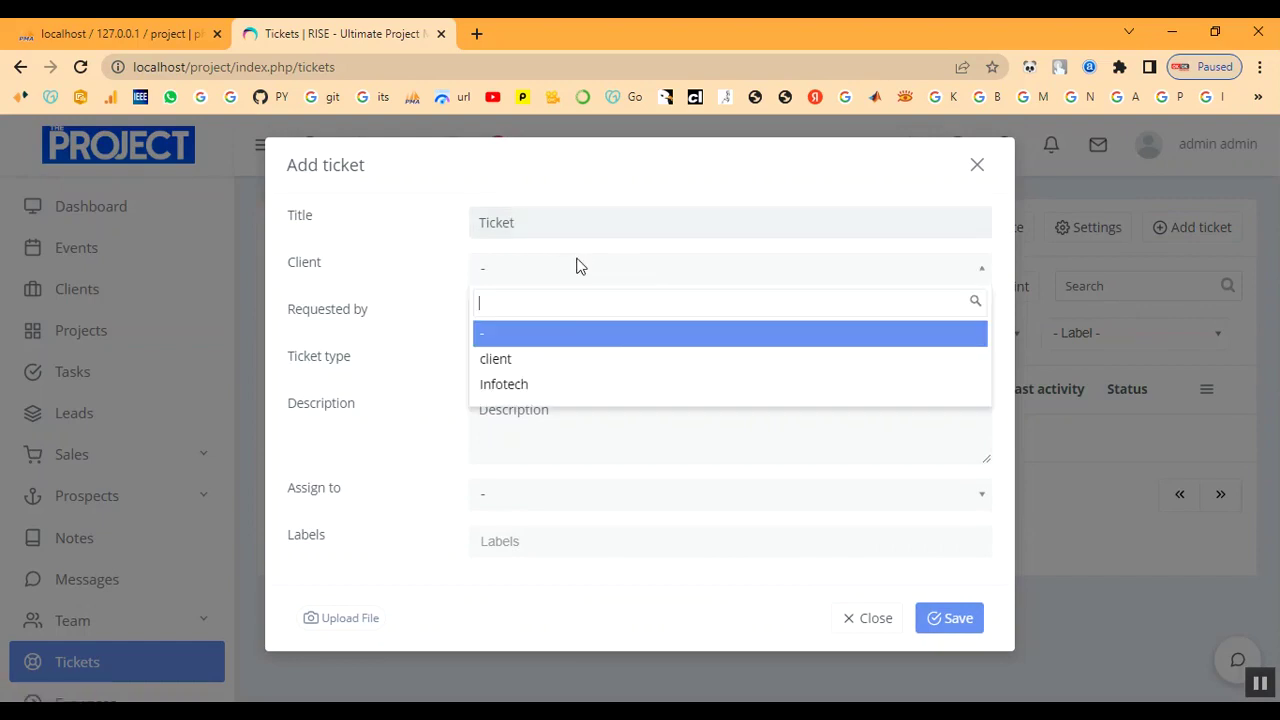
click(580, 360)
click(580, 326)
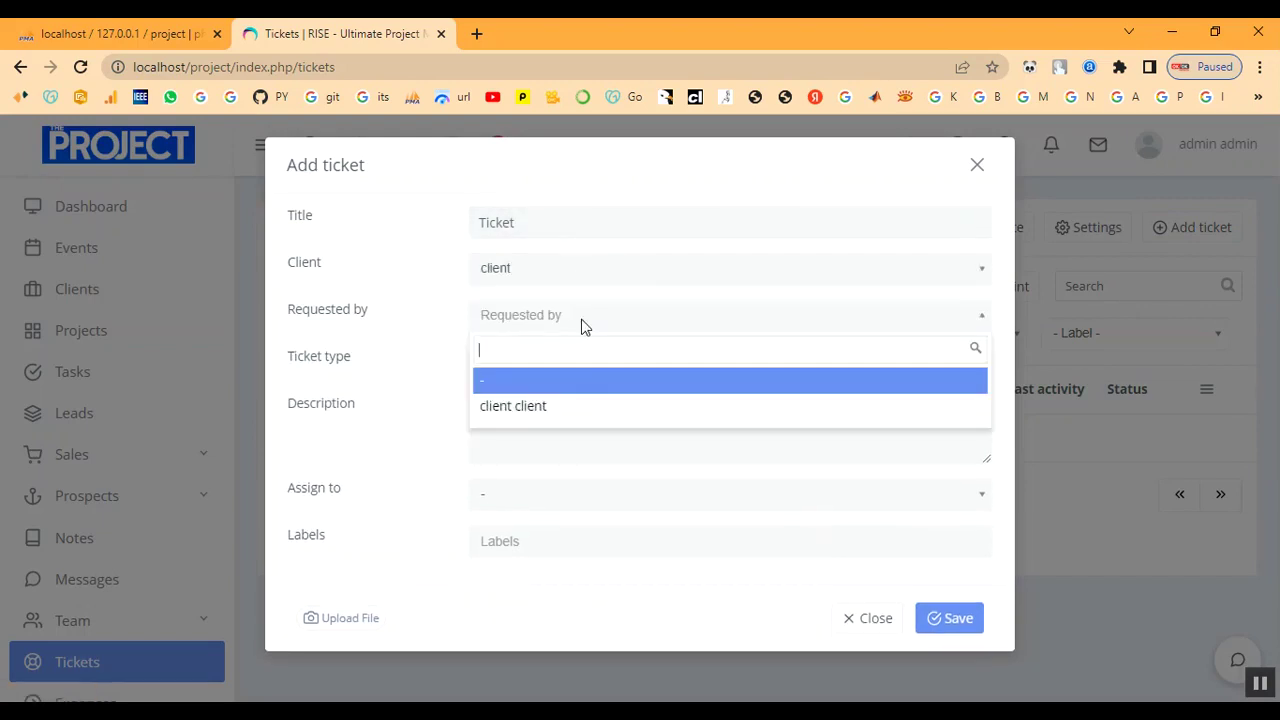
click(575, 407)
click(577, 369)
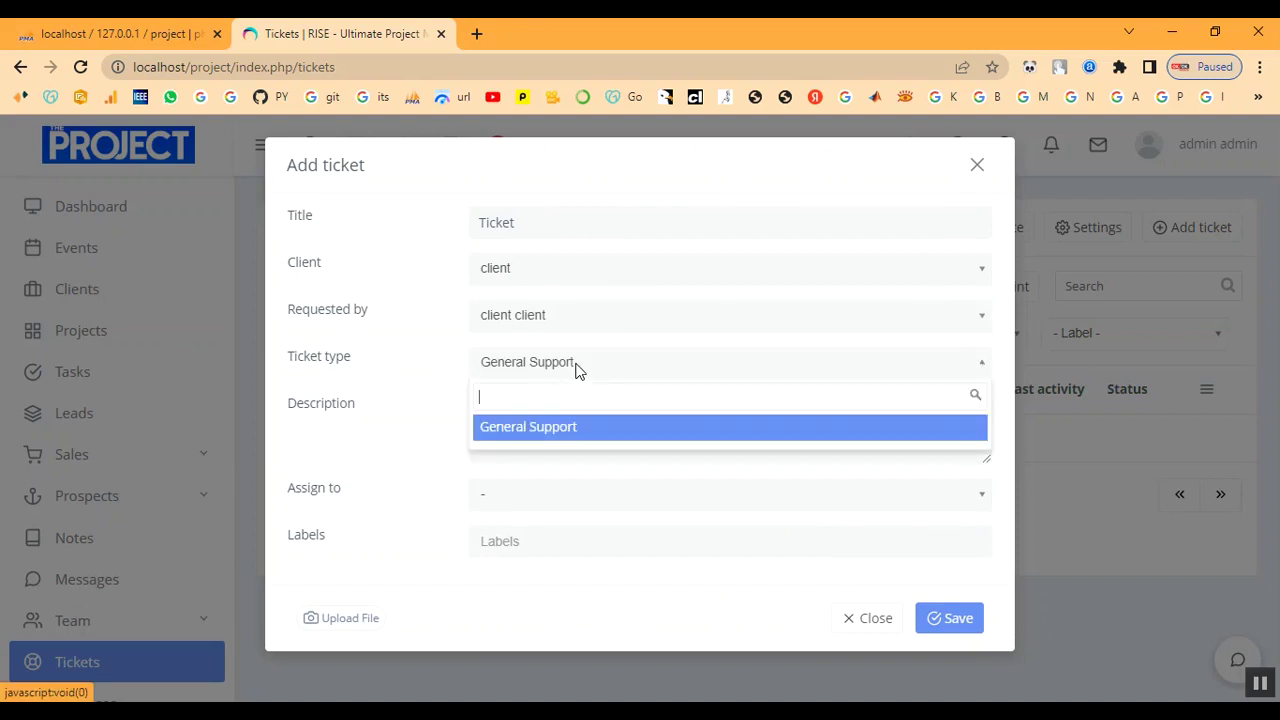
click(573, 426)
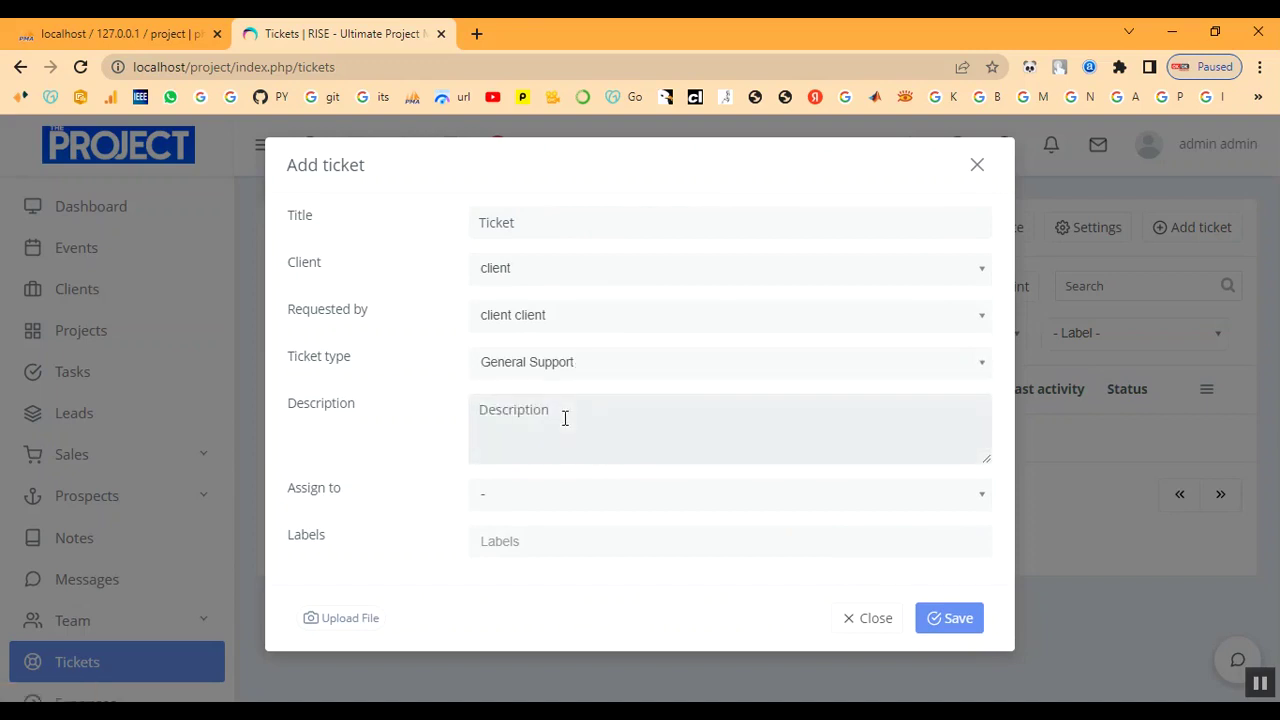
Enter description 'aa', assign the team member, then discard the draft and open Manage labels.
text(aaaa)
click(557, 497)
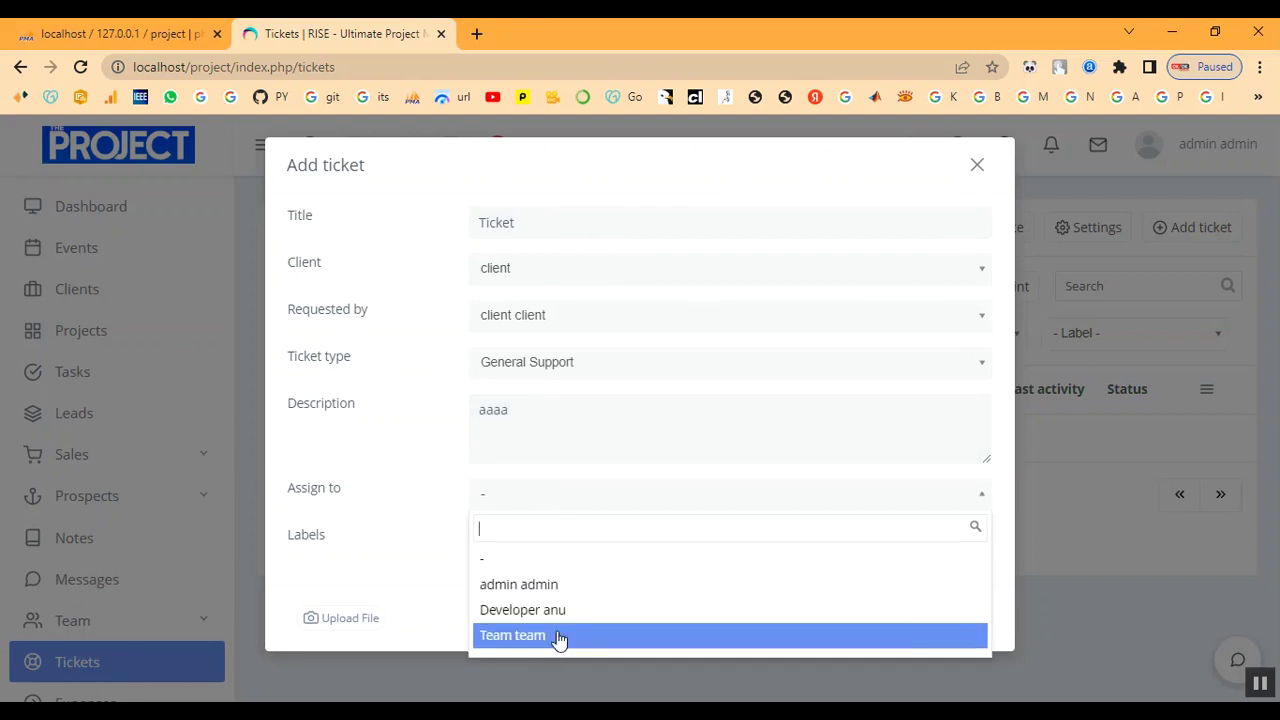
click(559, 636)
click(557, 538)
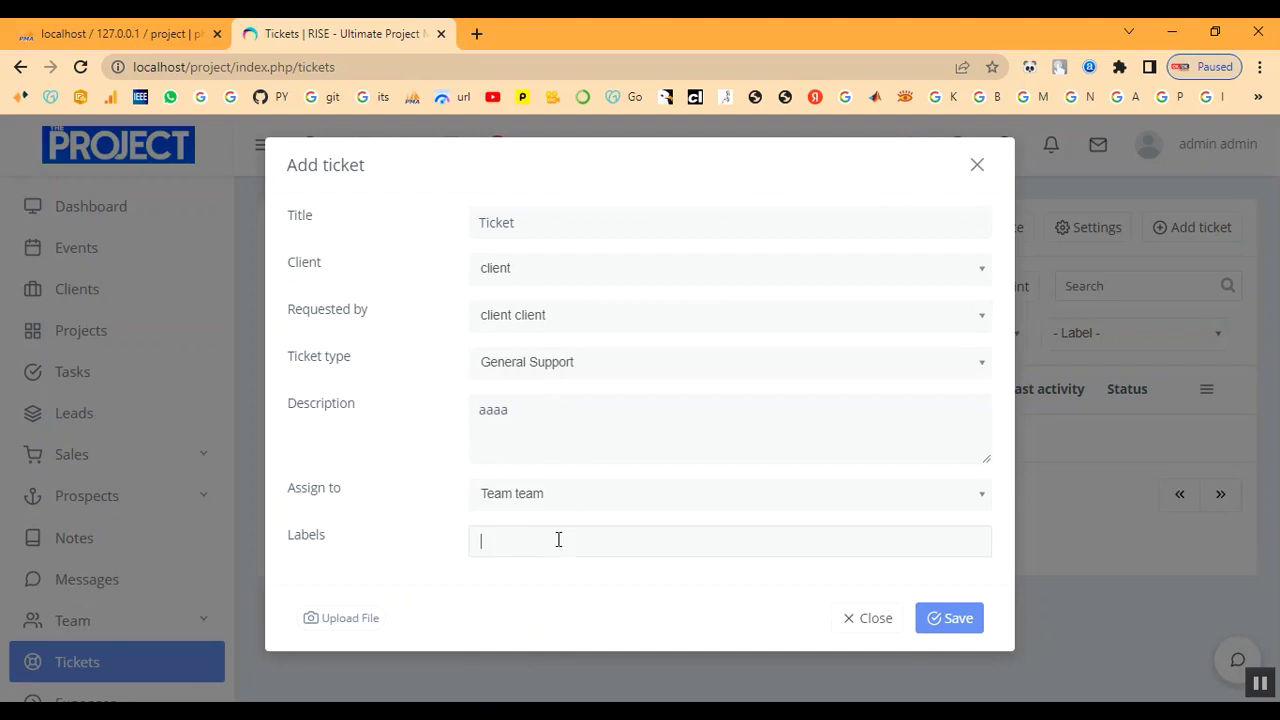
click(853, 626)
click(971, 169)
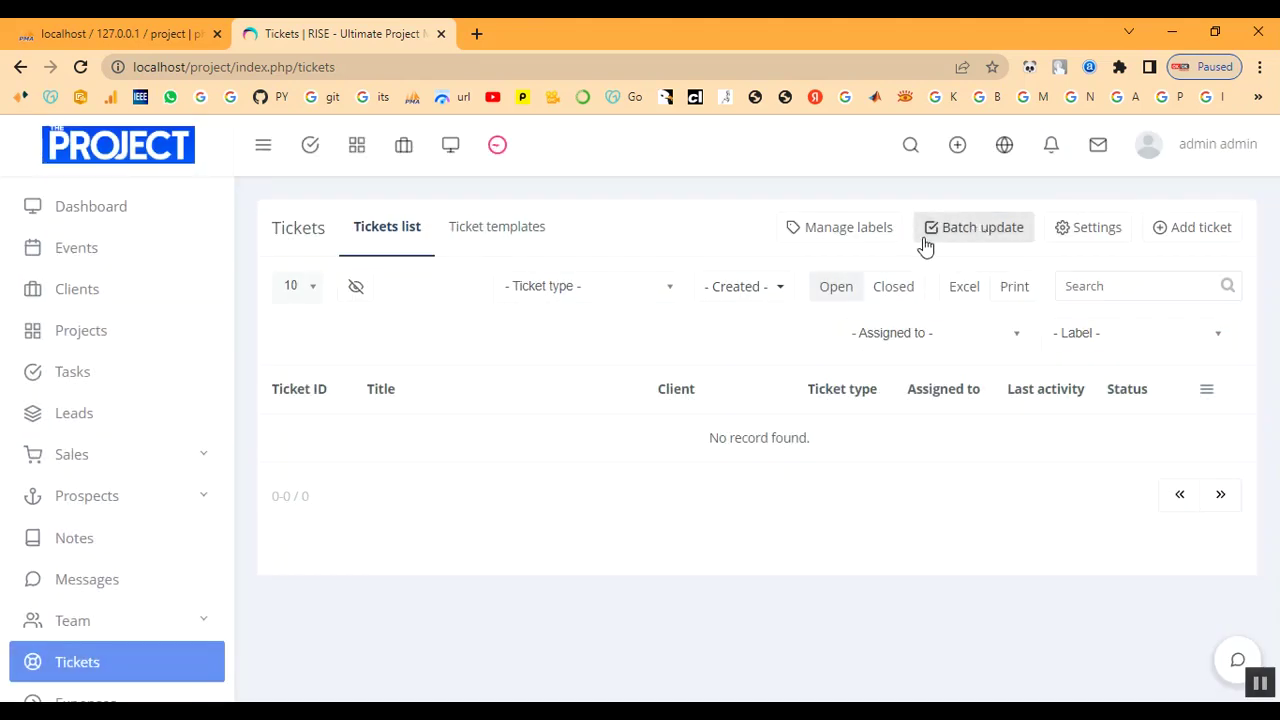
click(834, 225)
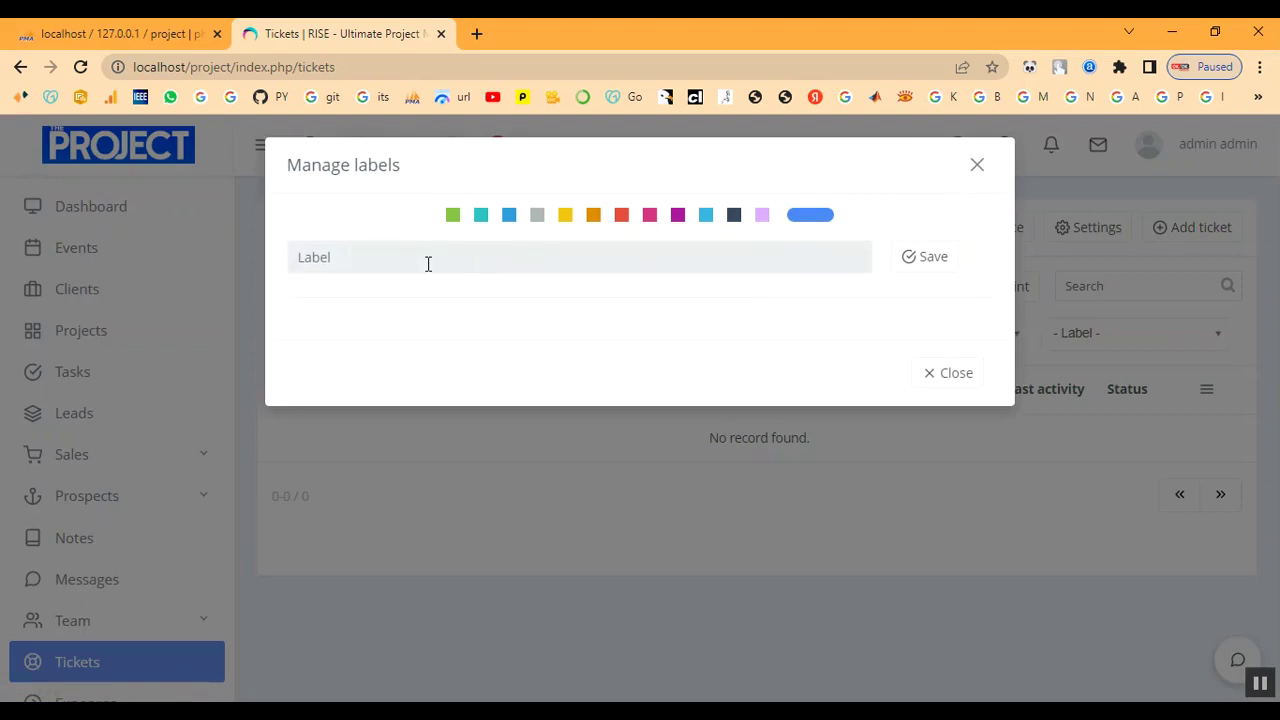
Save a green 'solved' label and a red 'pending' label, then start a new ticket.
text(solved)
click(453, 215)
click(928, 258)
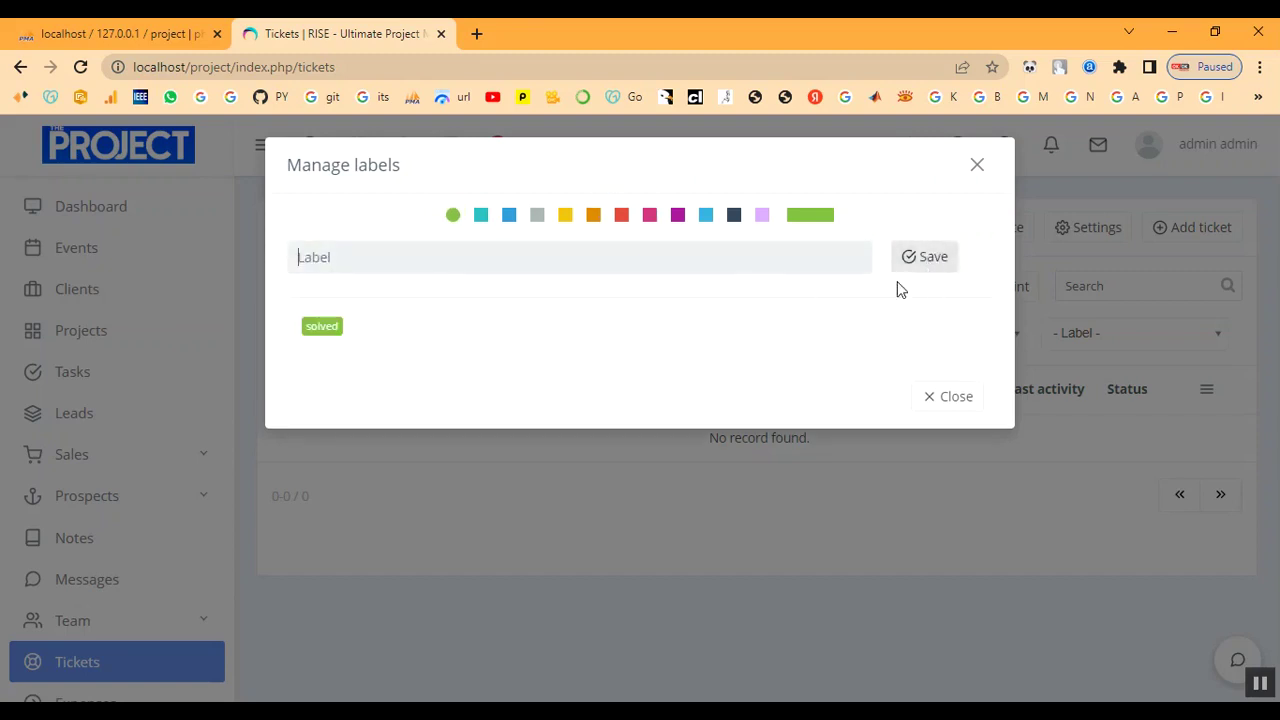
text(pending)
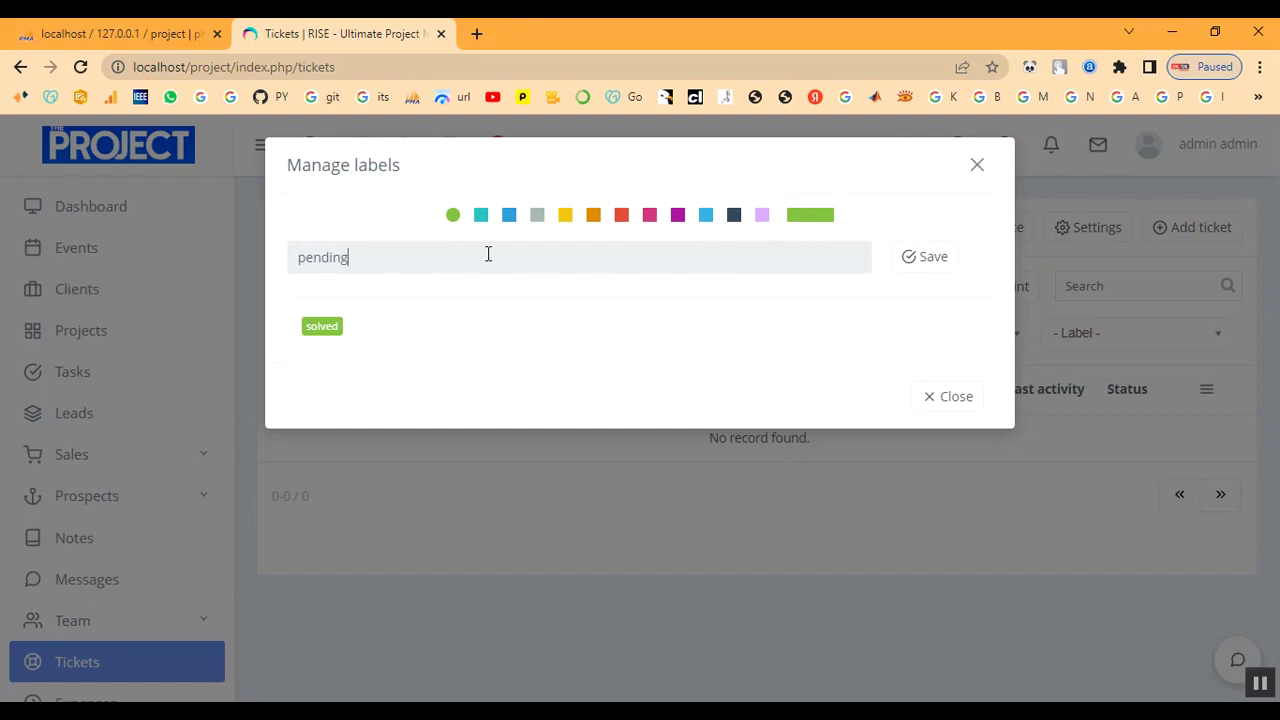
click(621, 215)
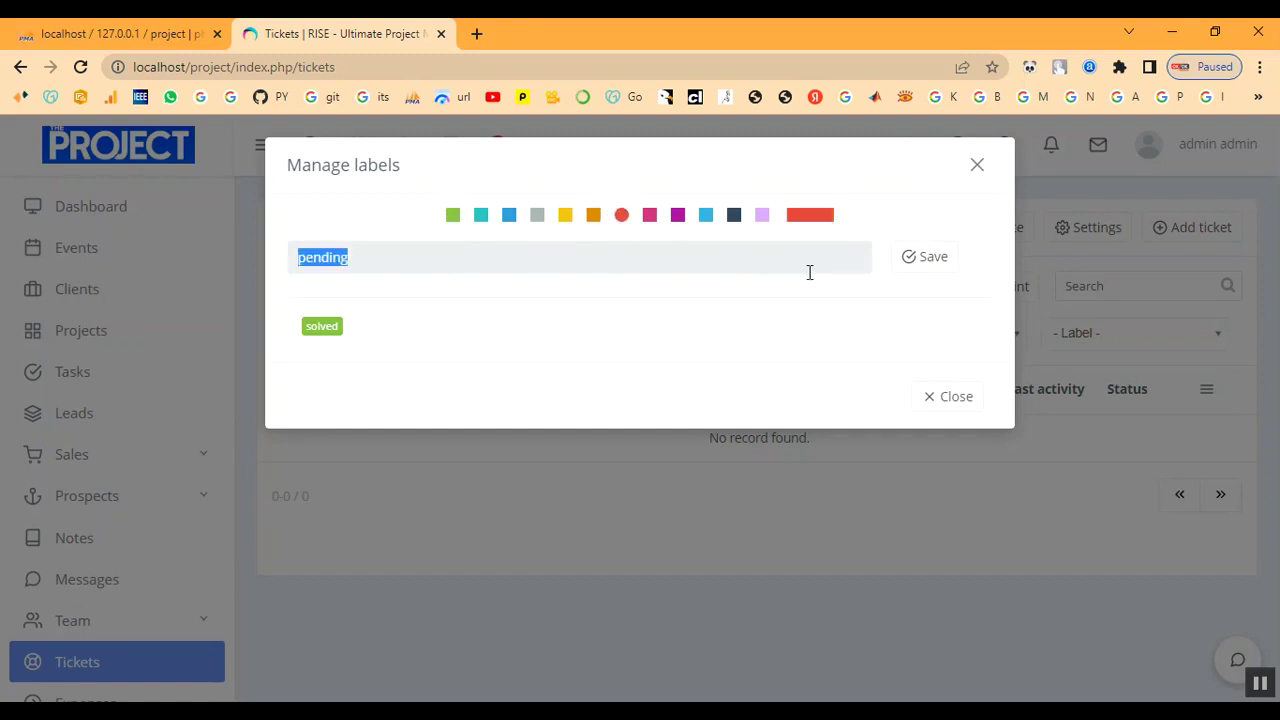
click(927, 268)
click(977, 165)
click(1168, 238)
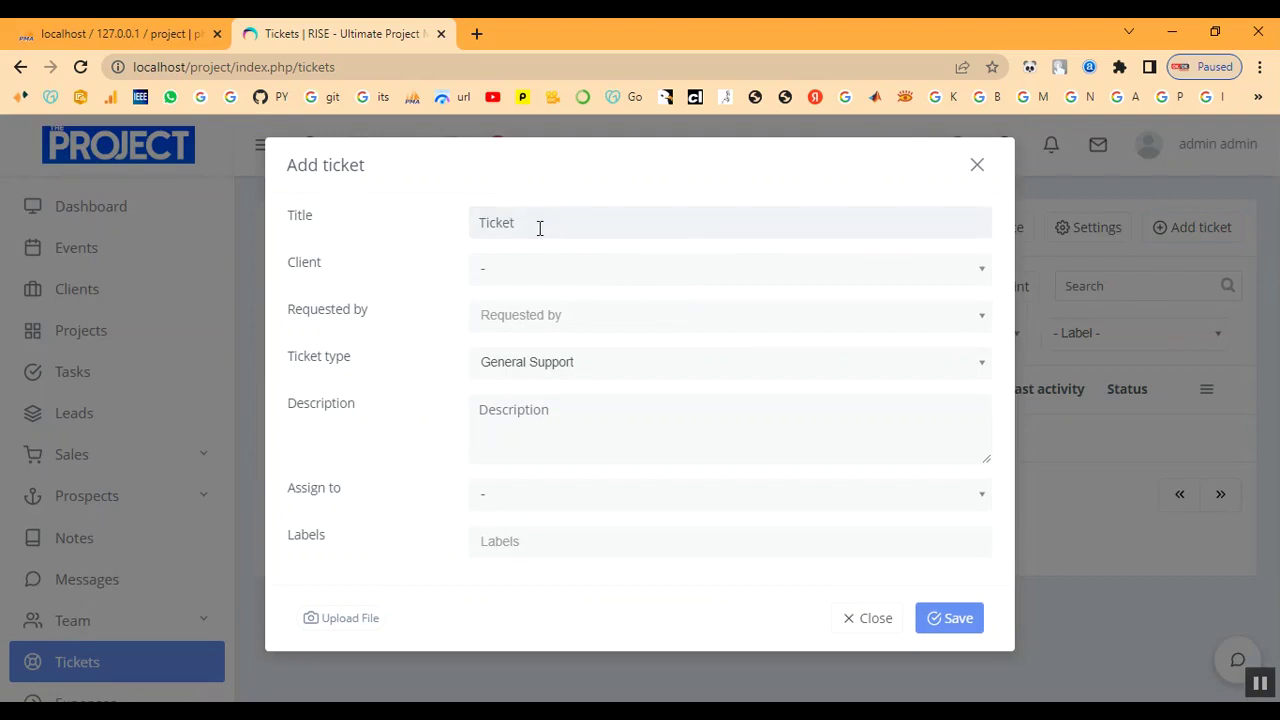
Fill the ticket for client: the client's contact as requester, General Support type, description 'aa'.
click(678, 270)
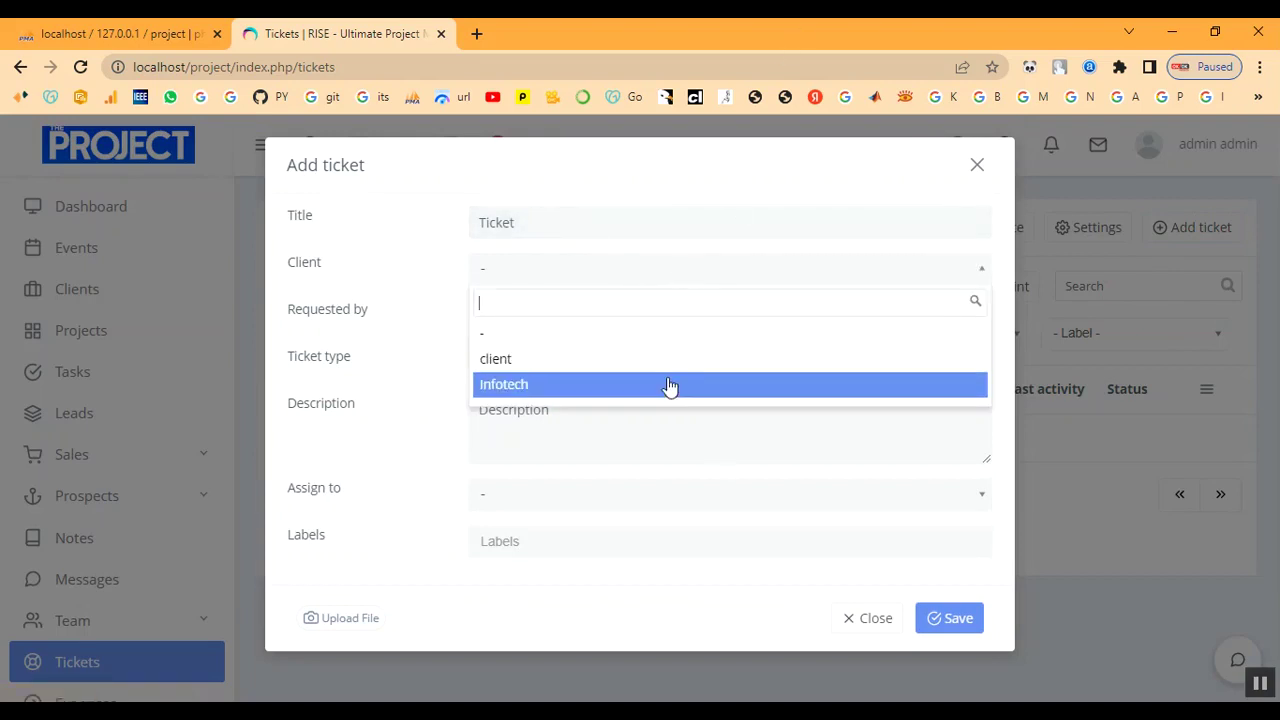
click(666, 358)
click(554, 318)
click(554, 420)
click(545, 373)
click(544, 426)
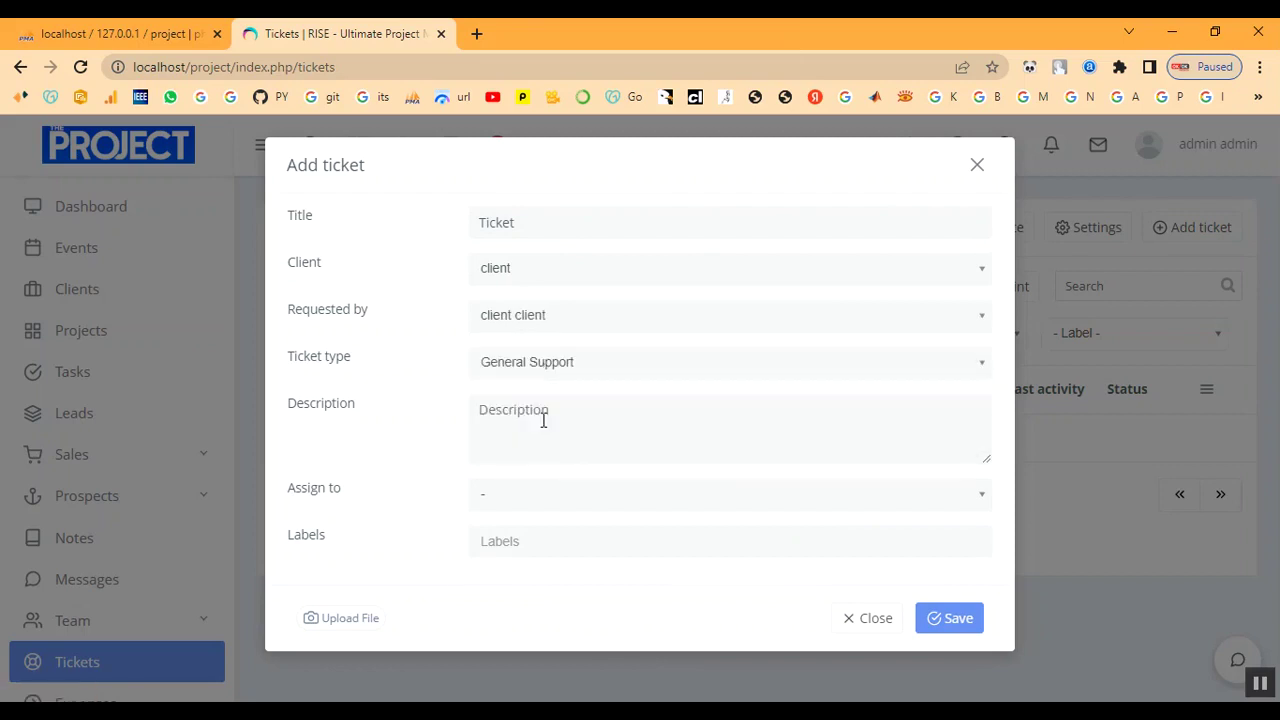
click(543, 420)
text(aa)
Assign the ticket to the team member, label it pending, and save it.
click(542, 500)
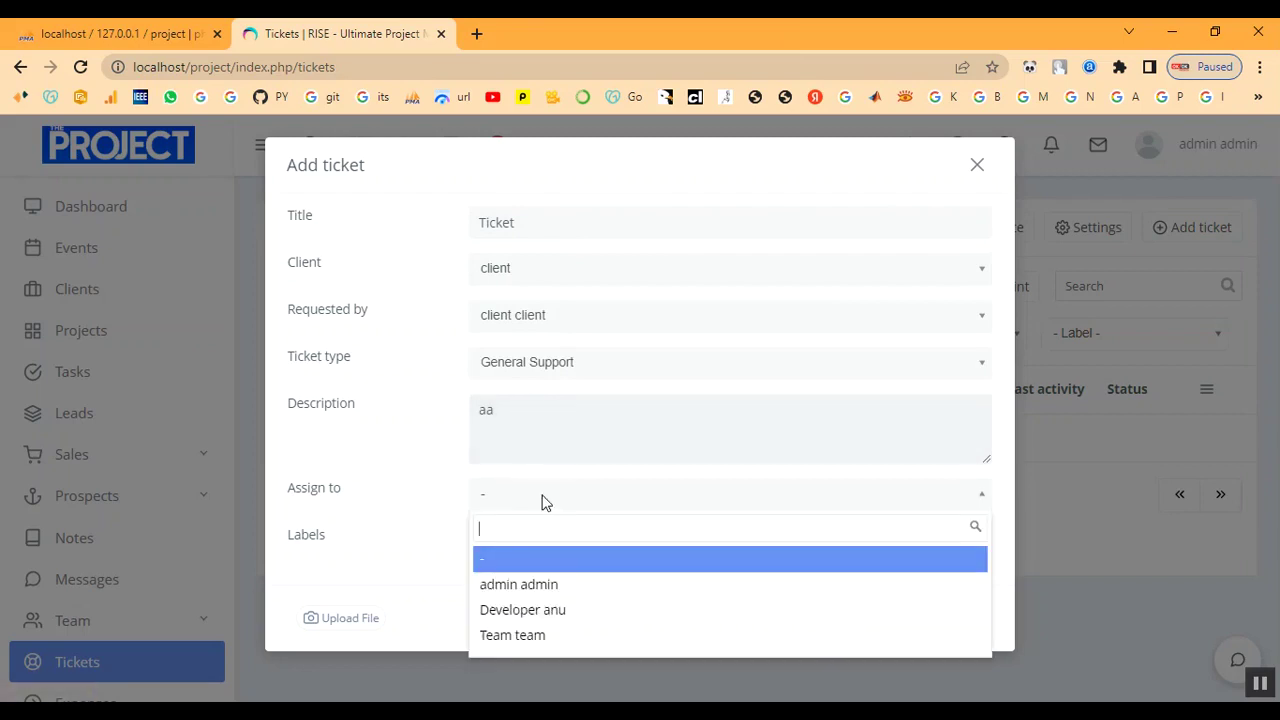
click(557, 637)
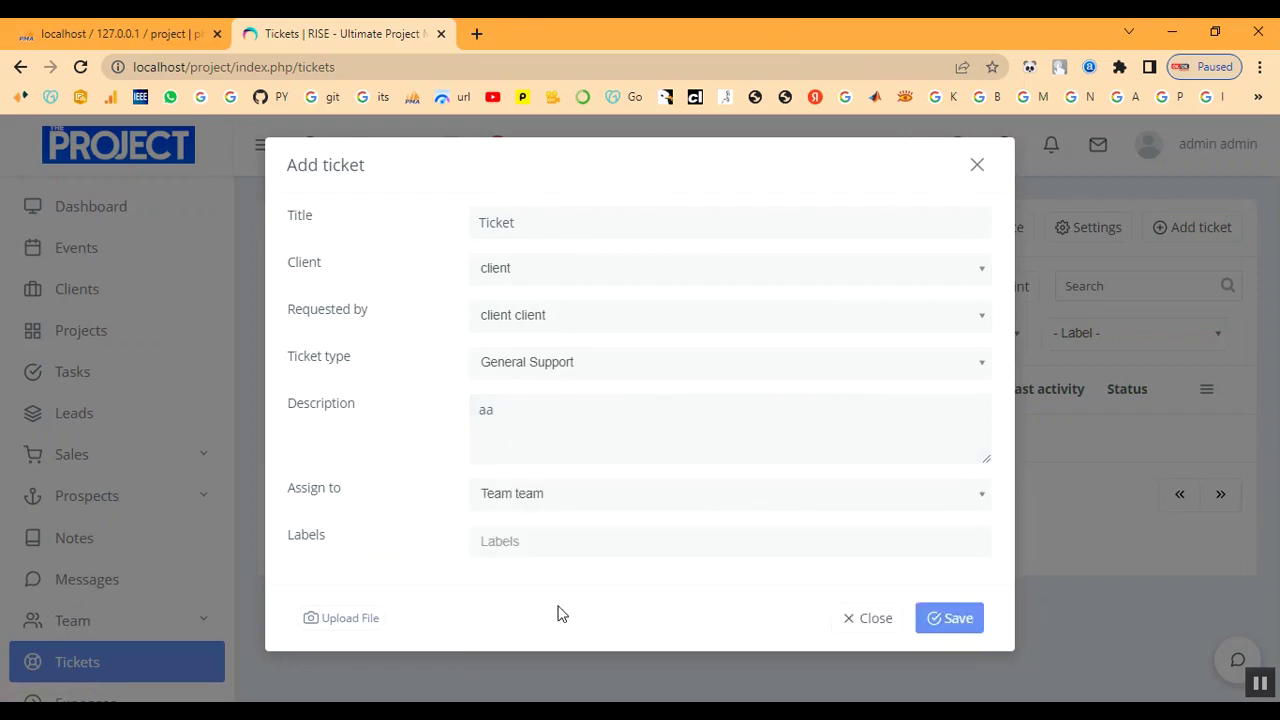
click(552, 540)
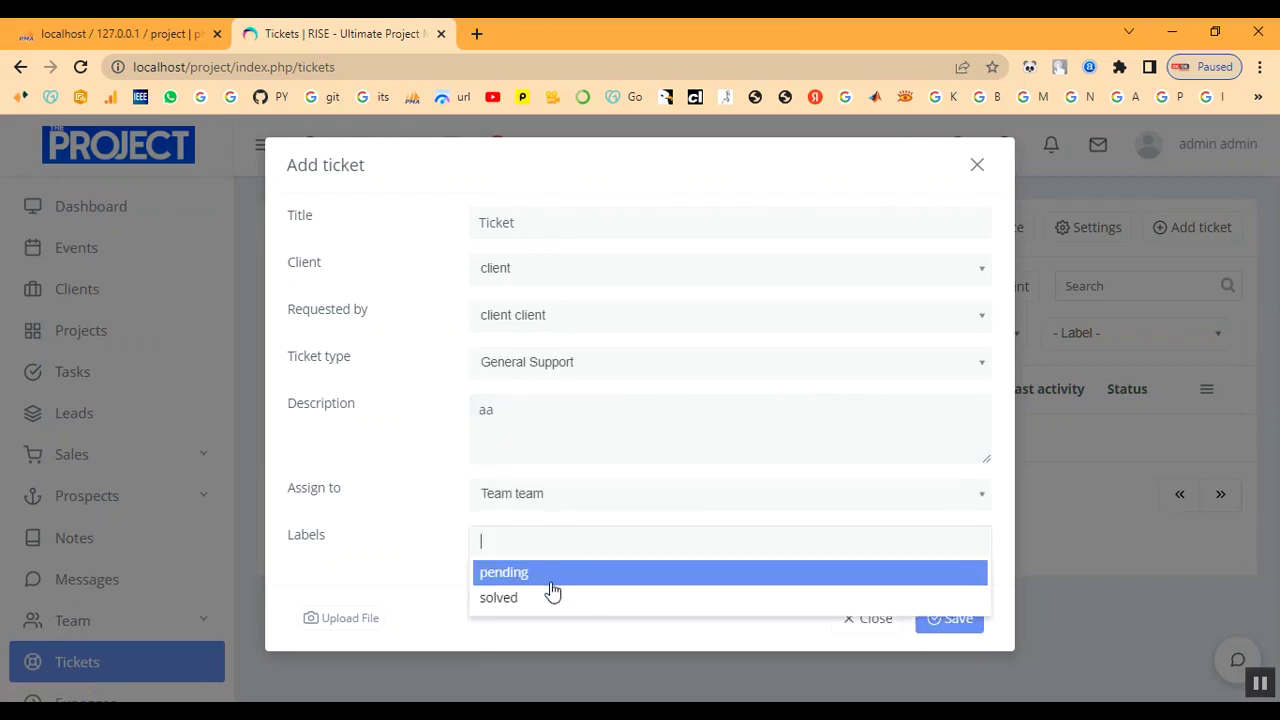
click(552, 577)
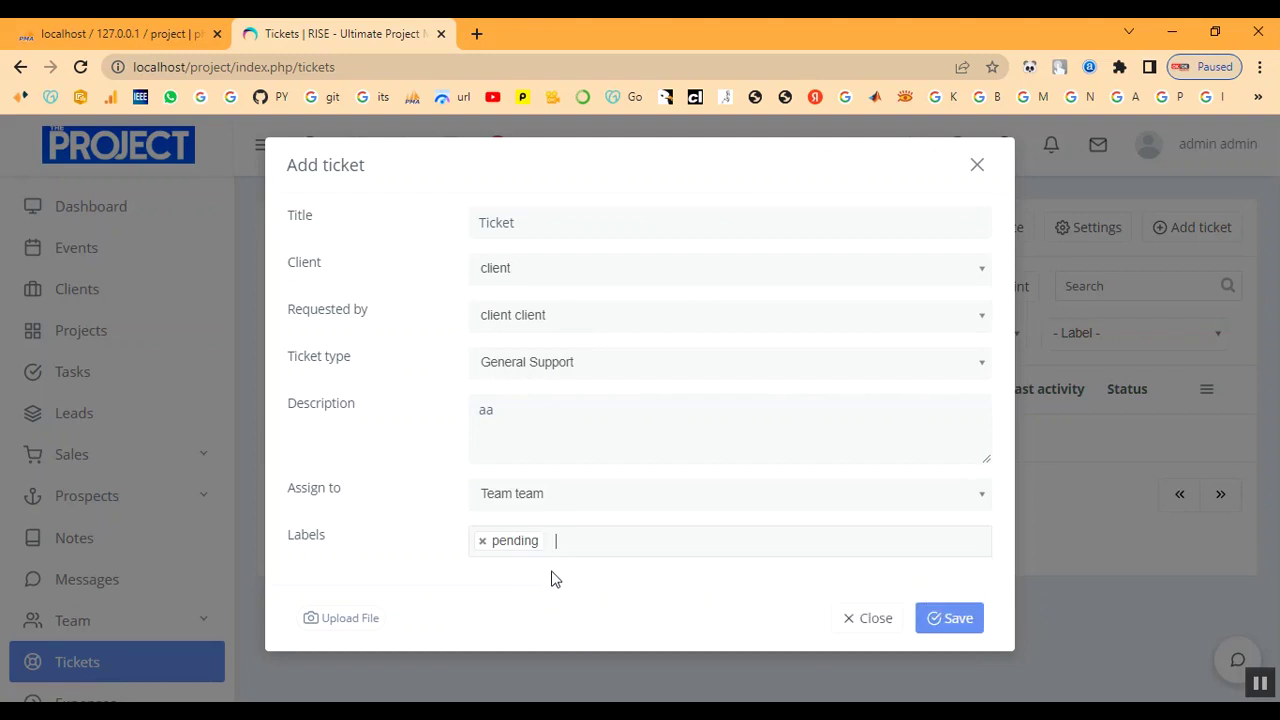
click(954, 620)
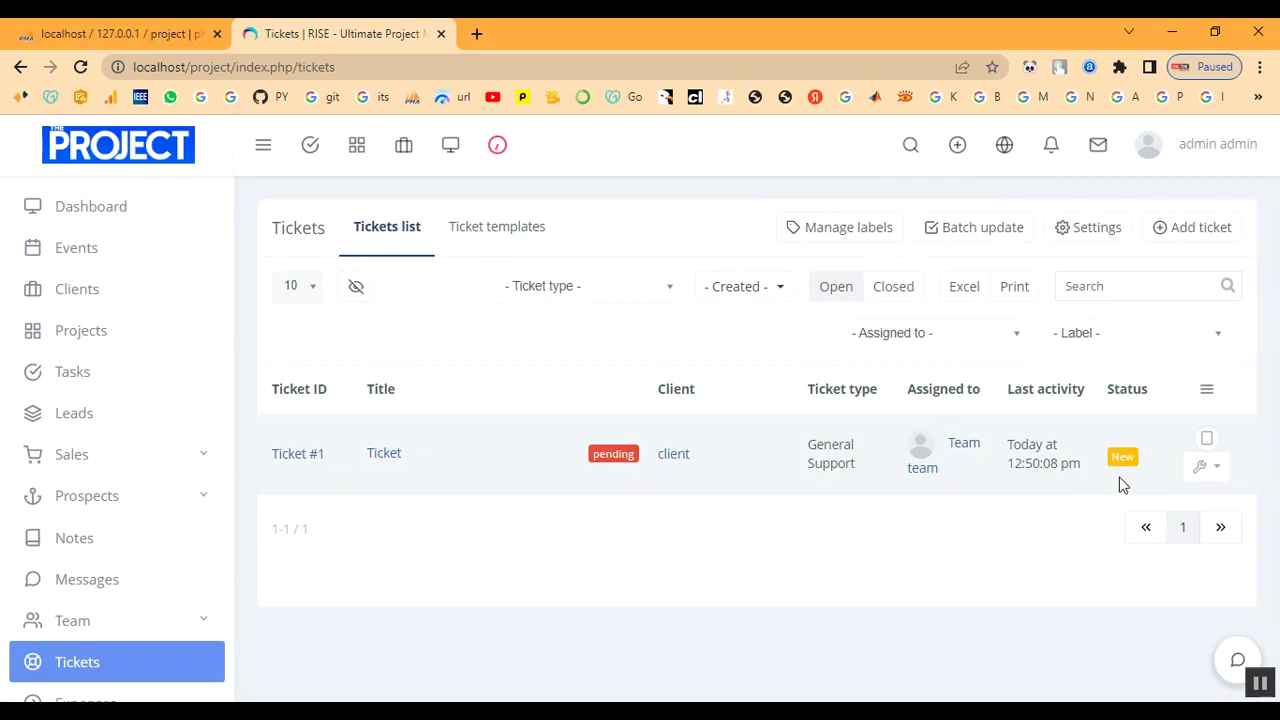
Mark ticket #1 as closed and open its Edit form's label choices.
click(1207, 470)
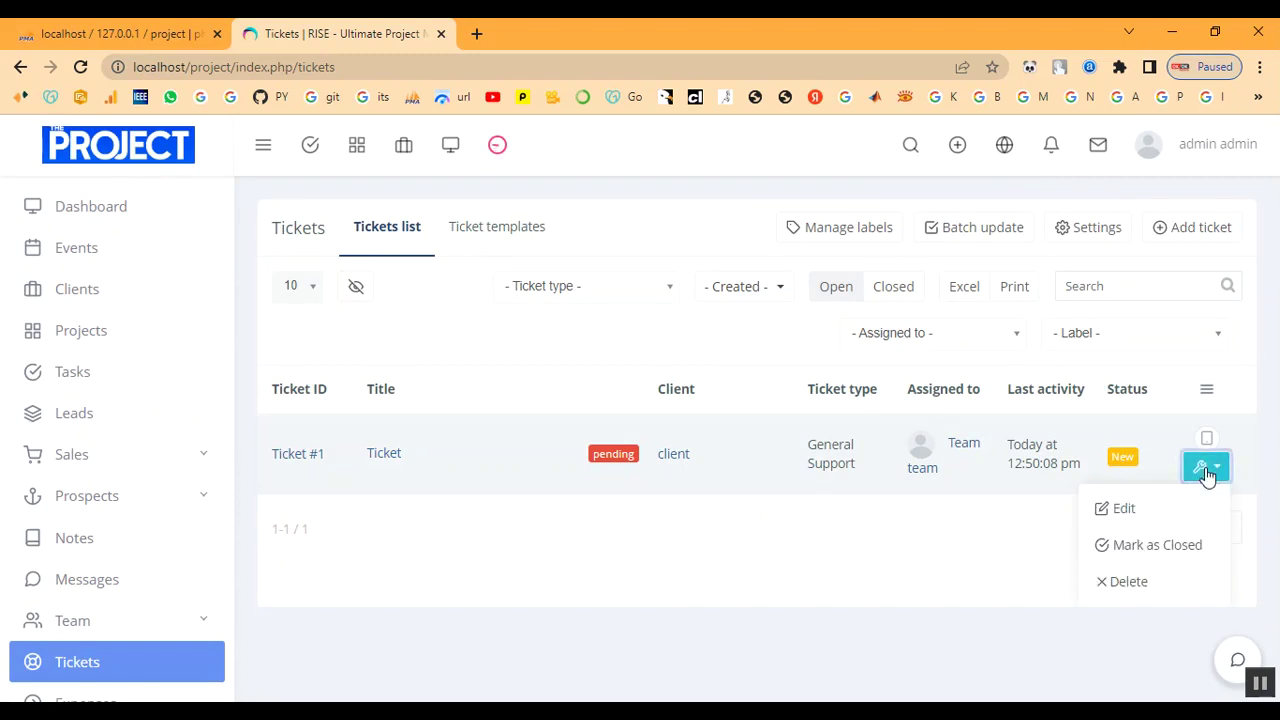
click(1189, 548)
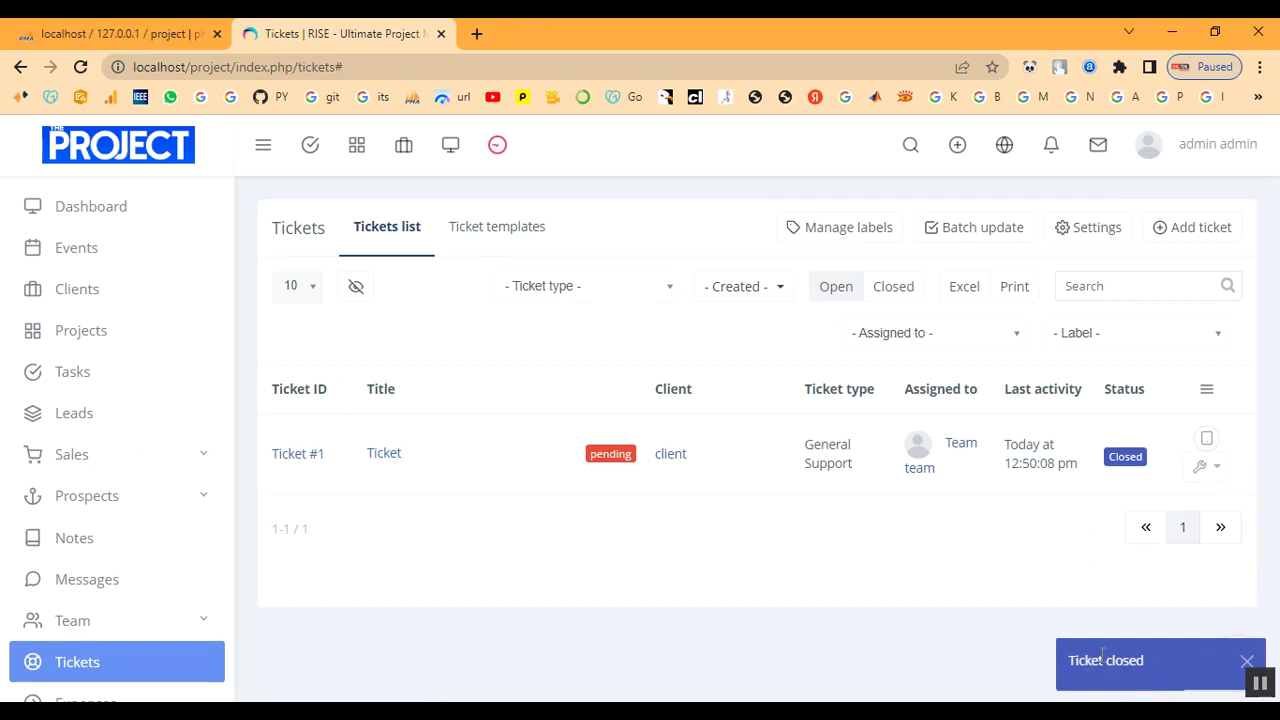
click(1212, 468)
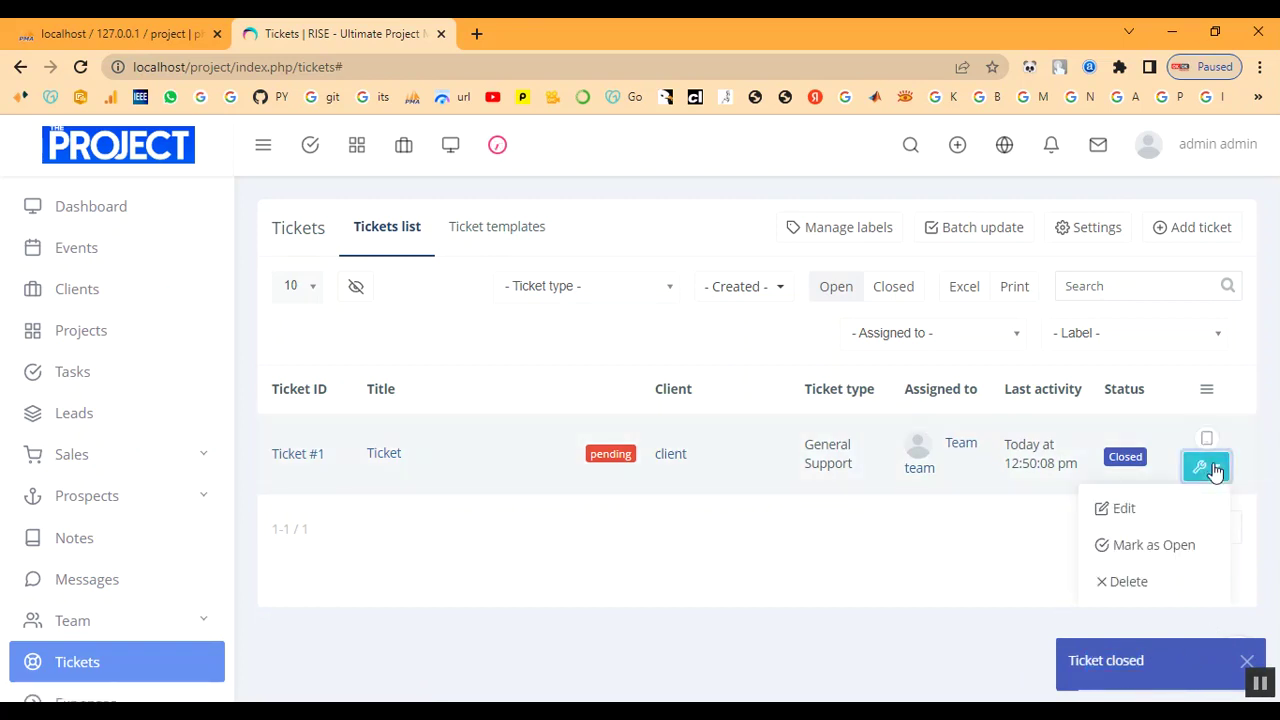
click(1165, 516)
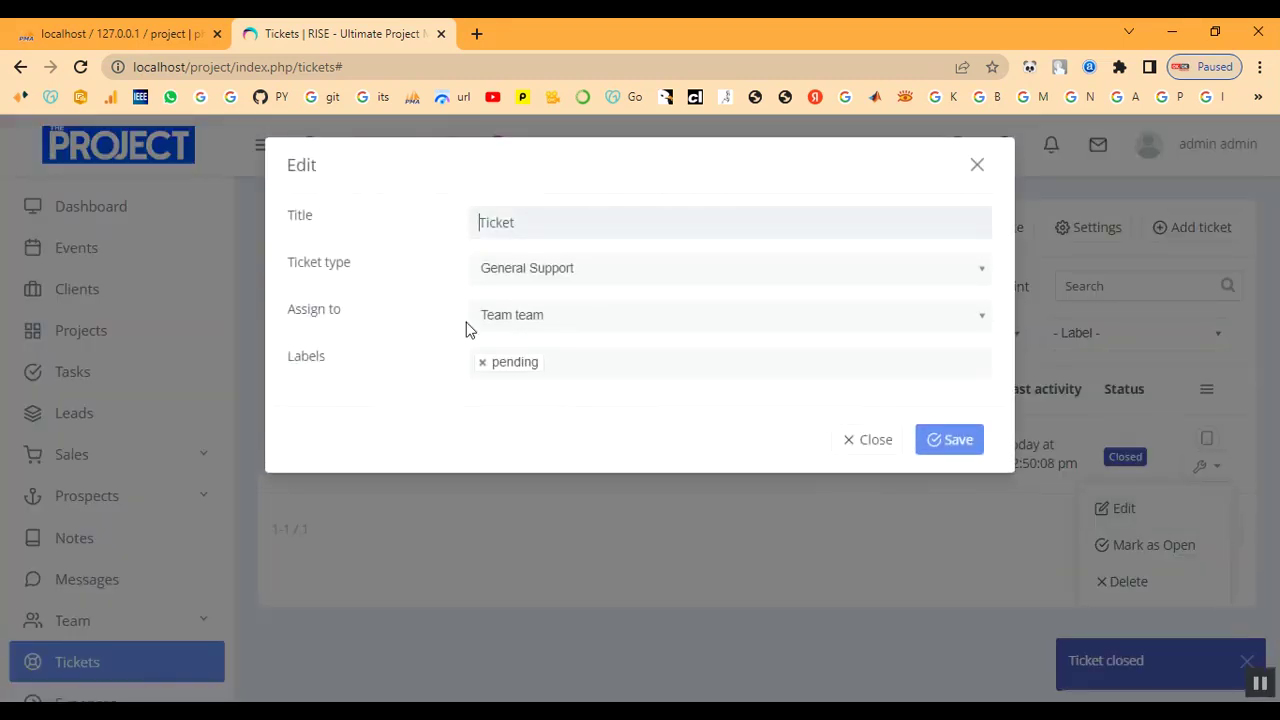
click(575, 371)
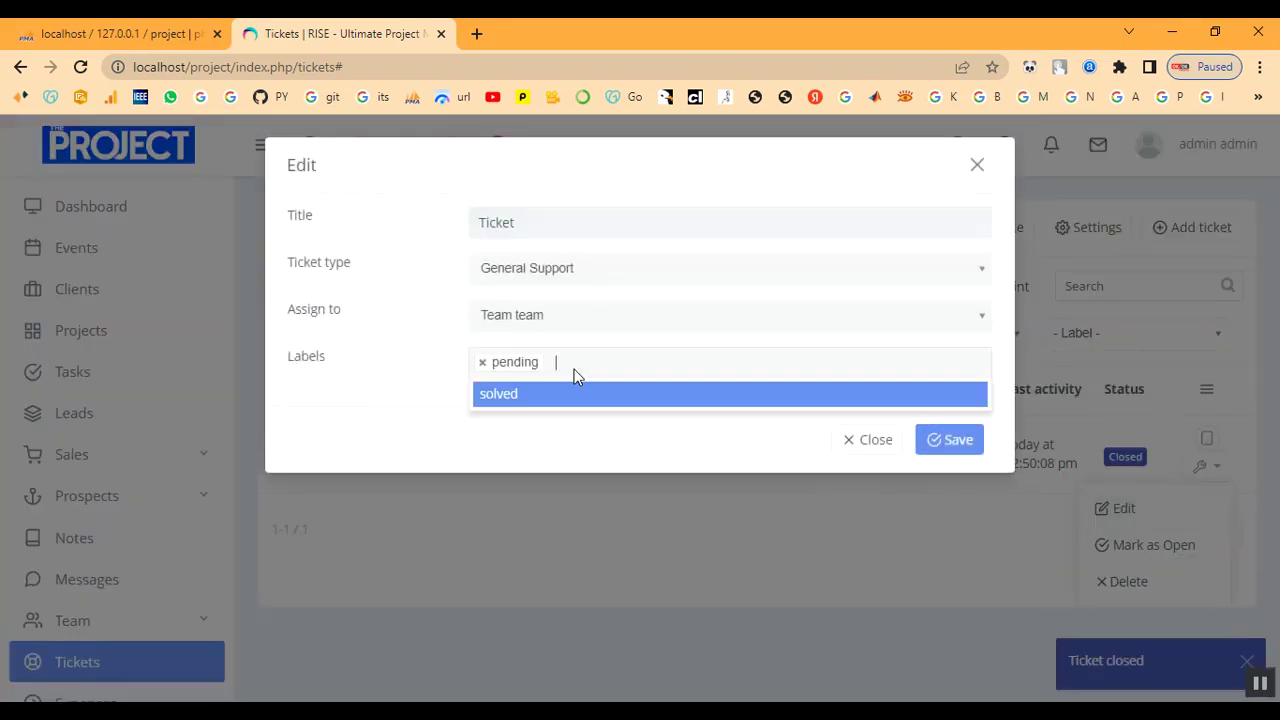
Replace ticket #1's pending label with solved and save.
click(485, 390)
click(482, 363)
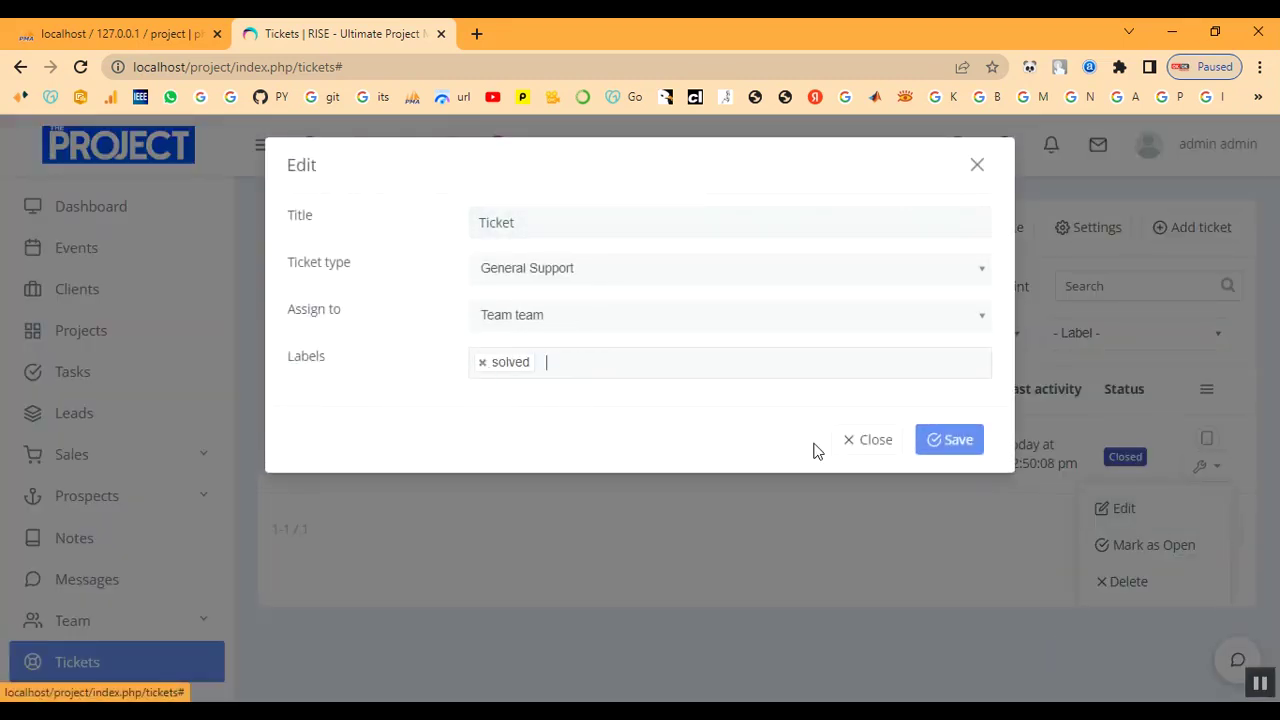
click(955, 445)
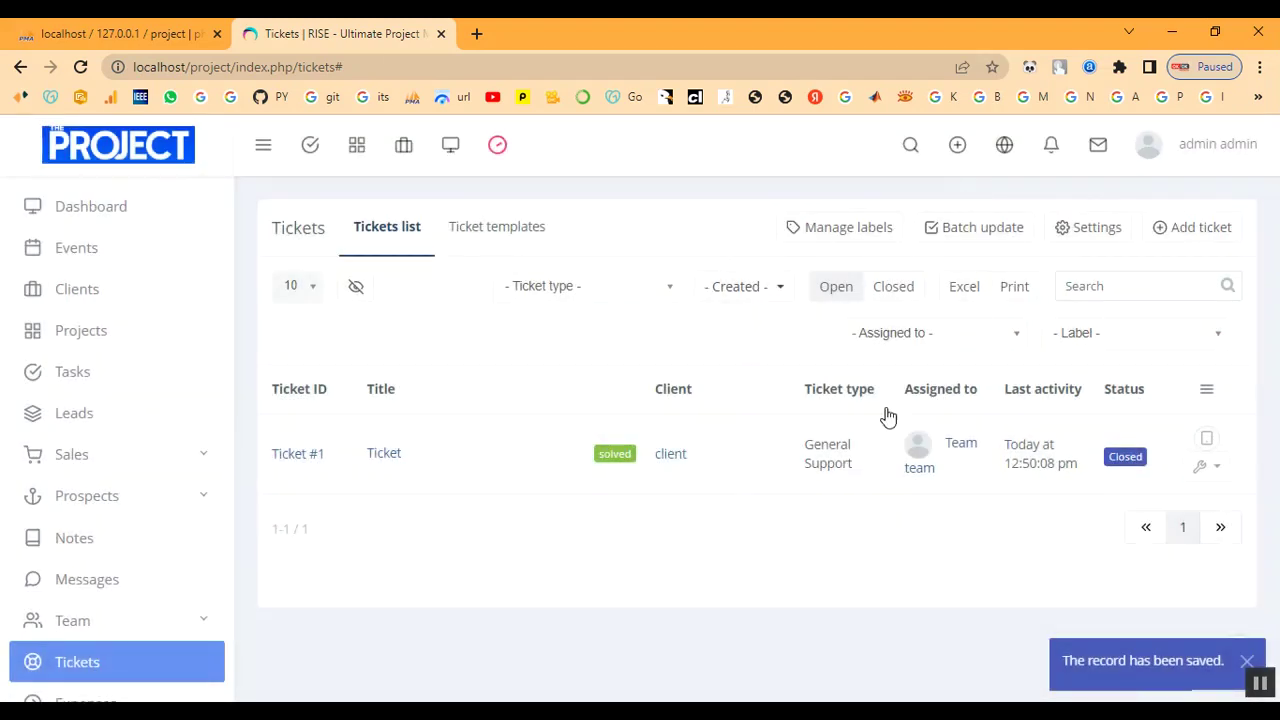
Review ticket #1's details, go back to the Dashboard, and open the admin account menu.
click(1208, 448)
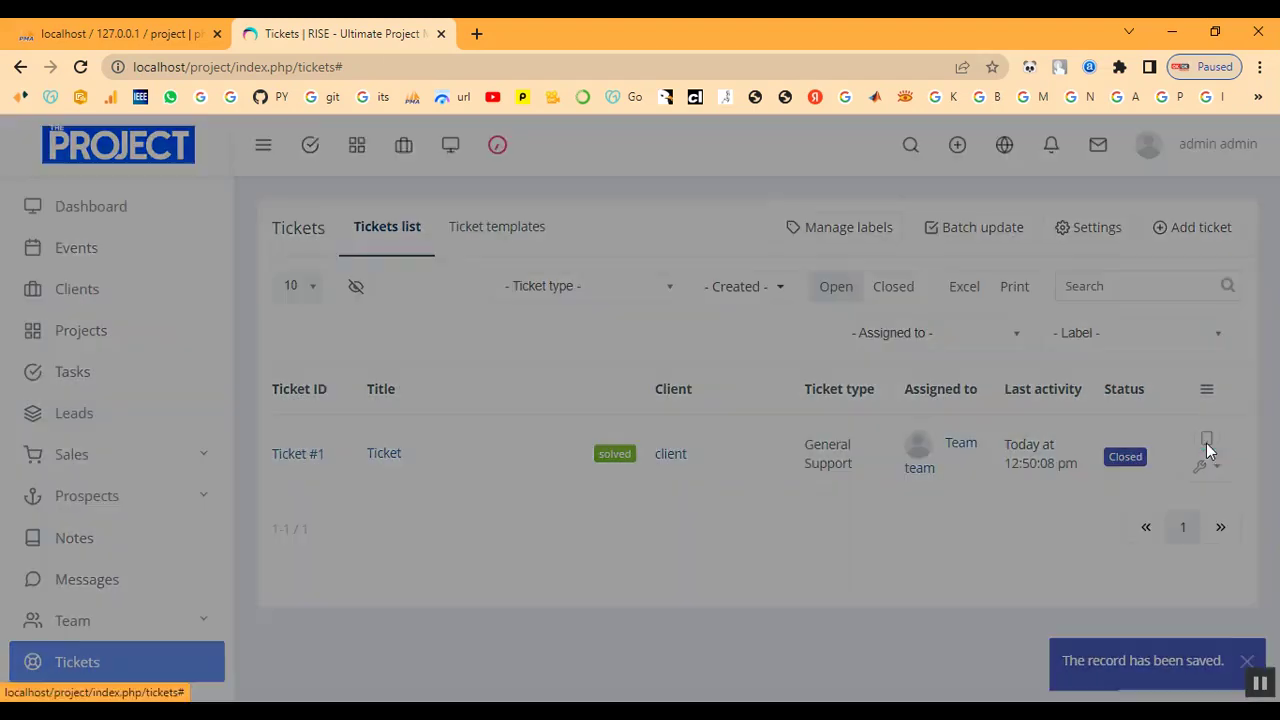
scroll(350, 273, down, 1)
scroll(562, 422, up, 1)
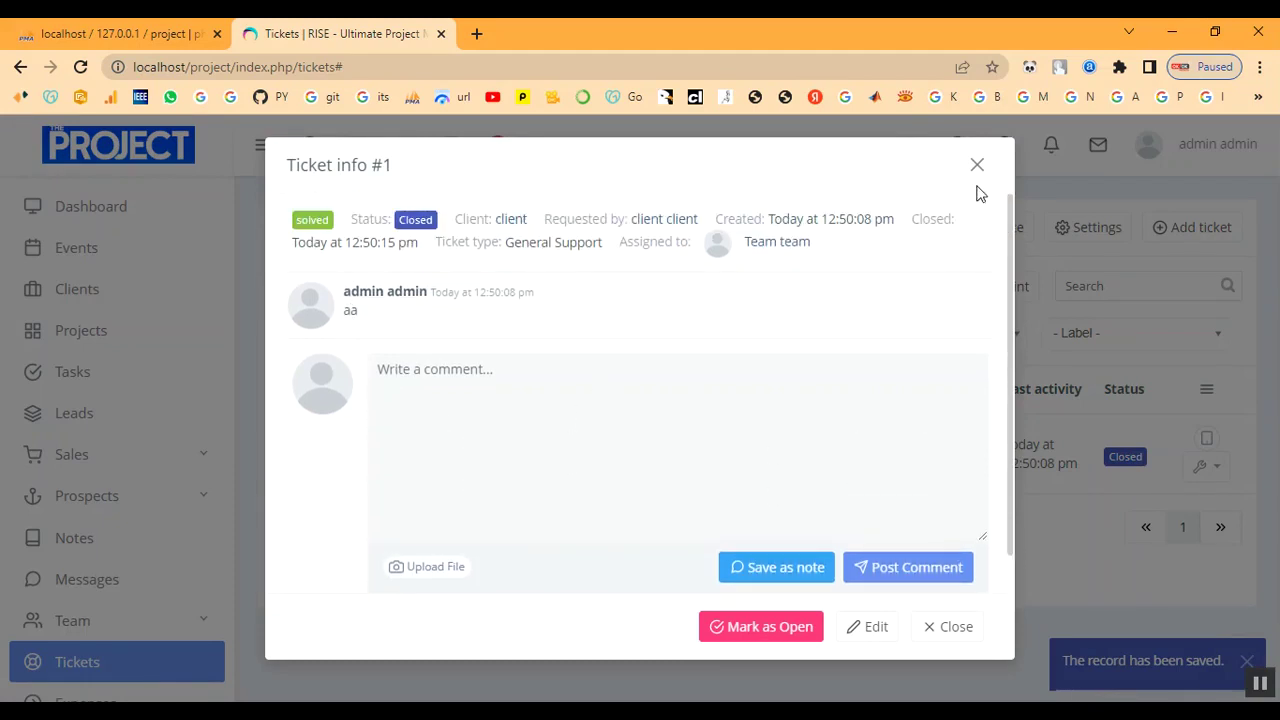
click(977, 166)
scroll(143, 491, down, 2)
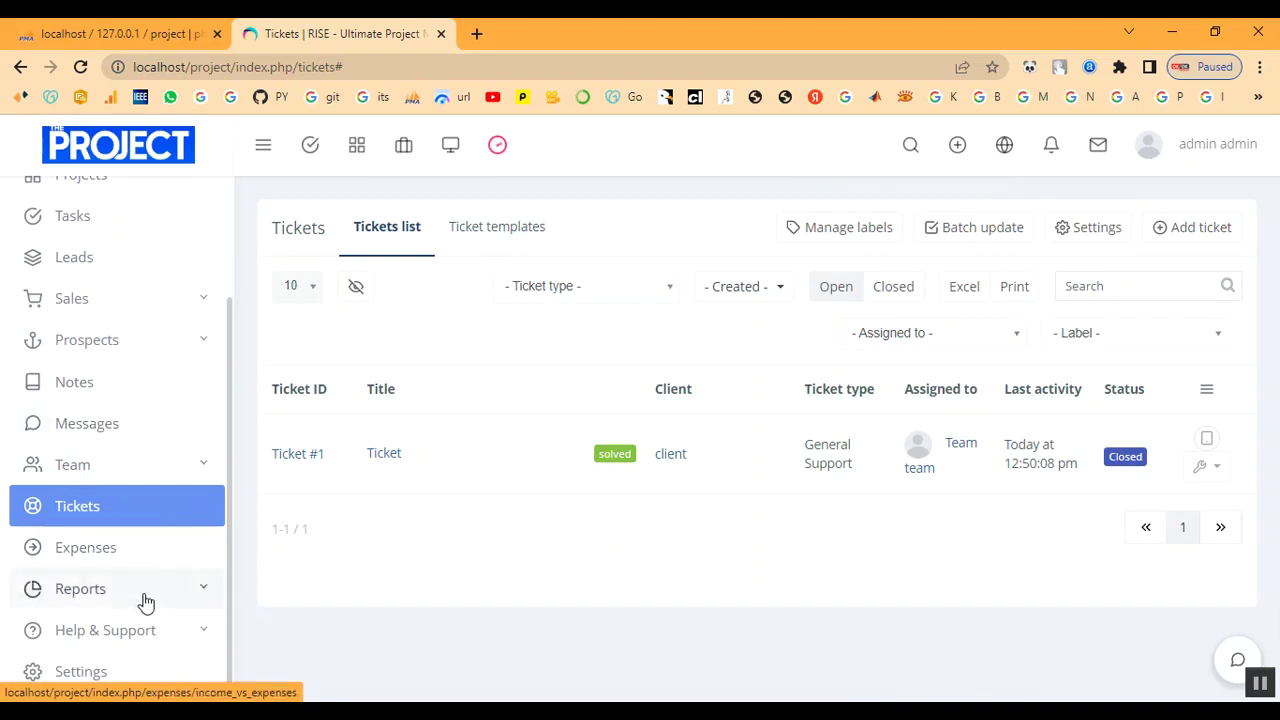
scroll(124, 560, up, 2)
click(145, 220)
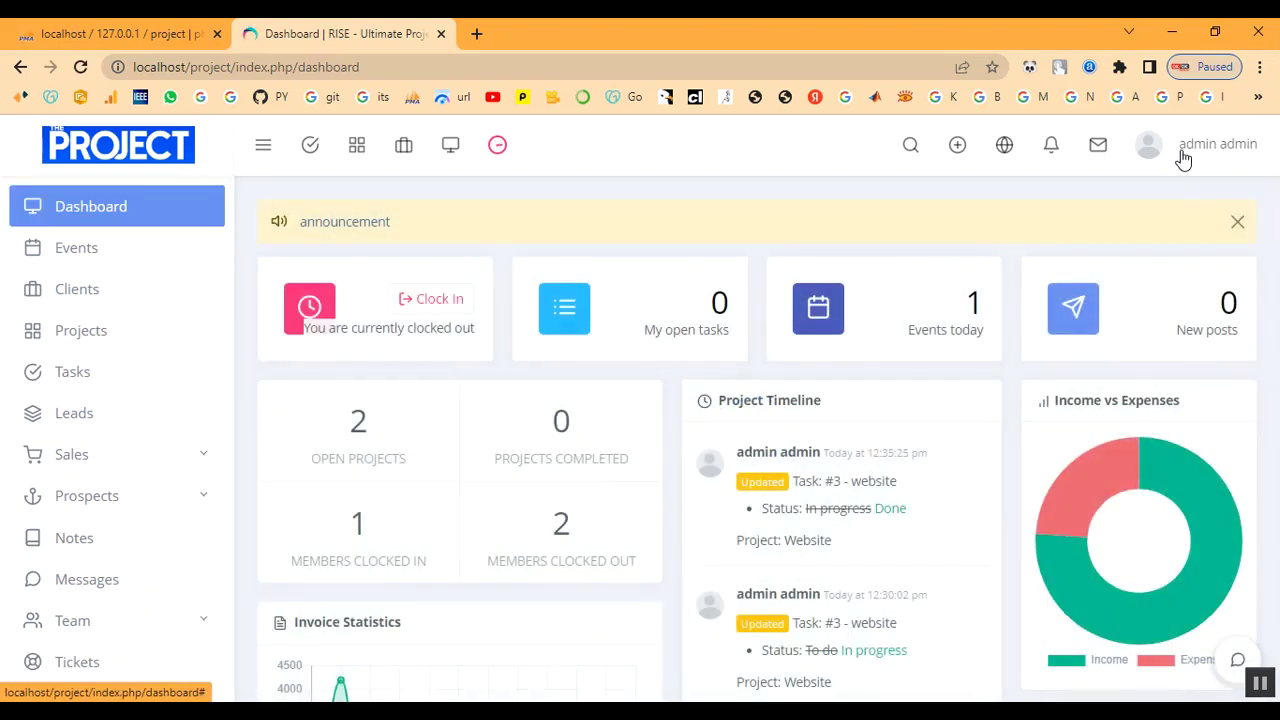
click(1183, 158)
Sign out of admin and sign in as the client using its saved email and password.
click(1143, 404)
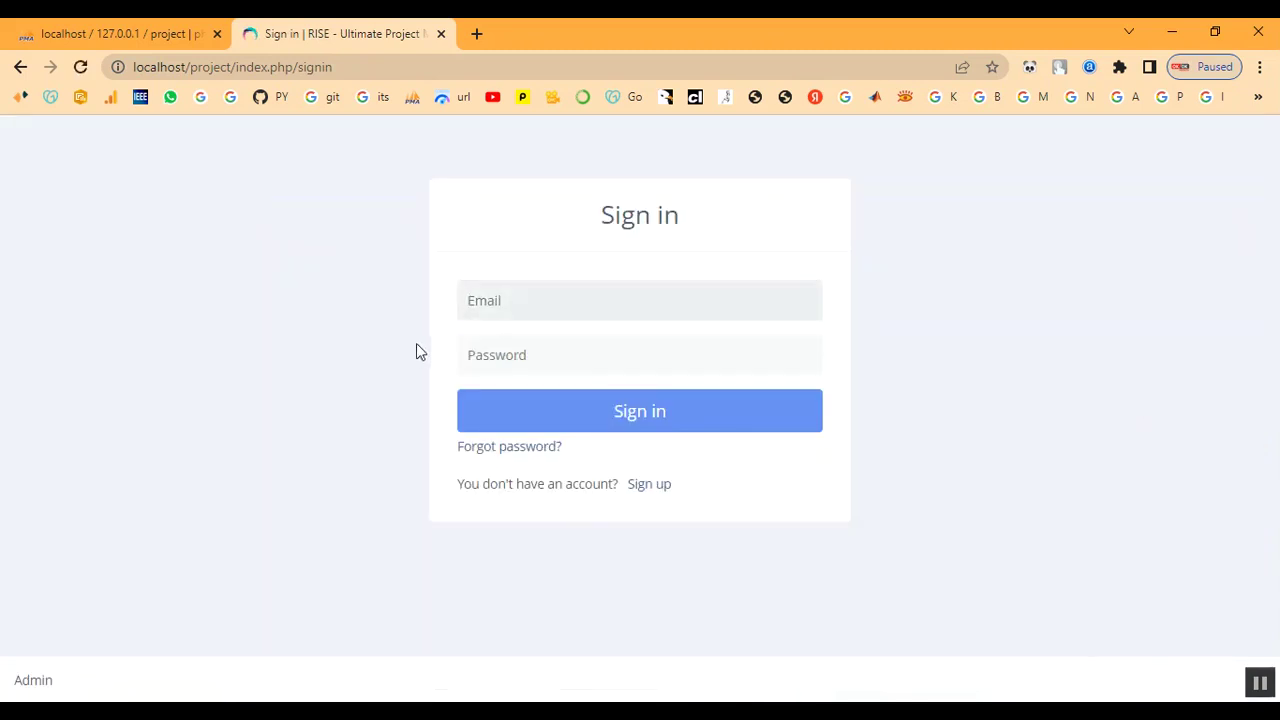
click(495, 310)
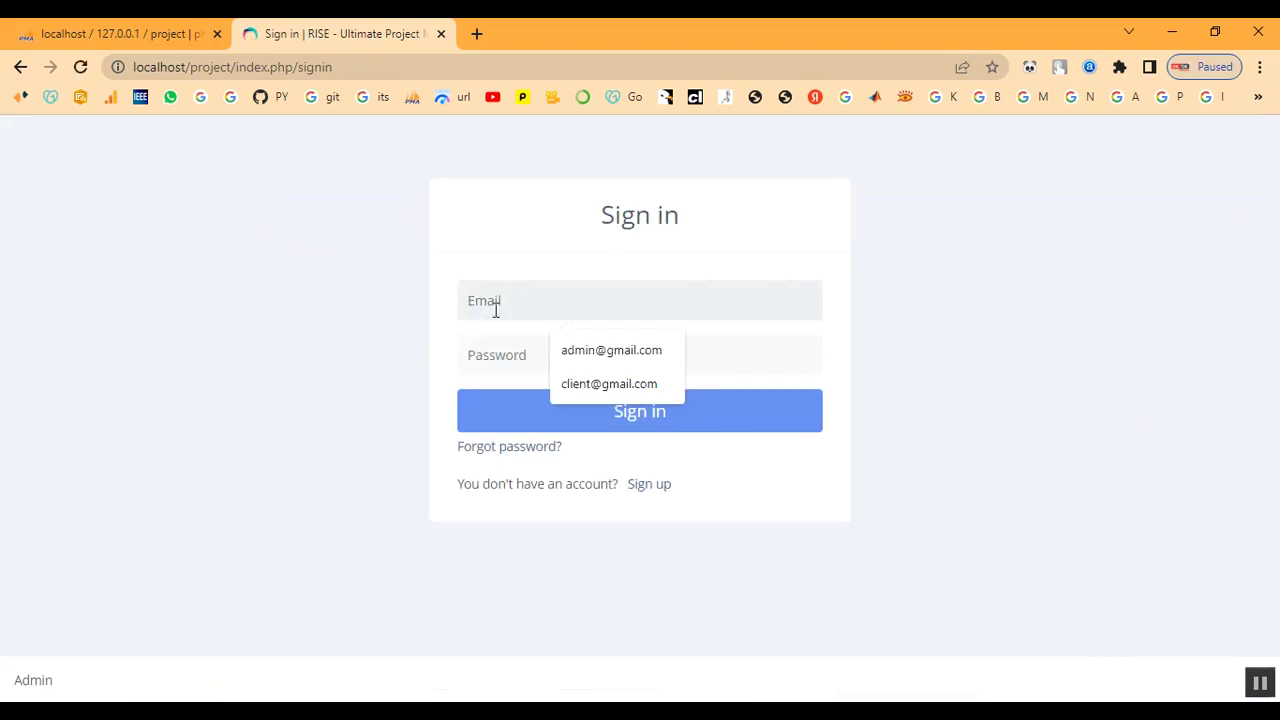
text(client@gmail.)
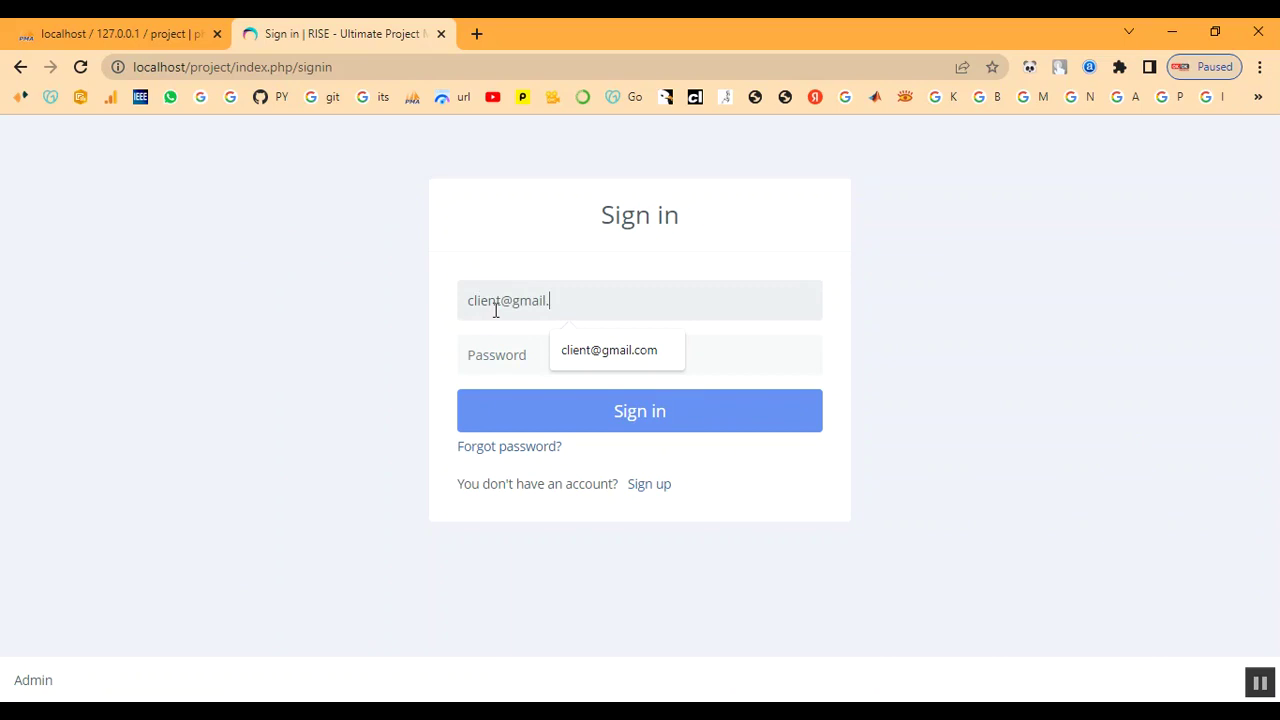
text(m)
key(Tab)
text(1)
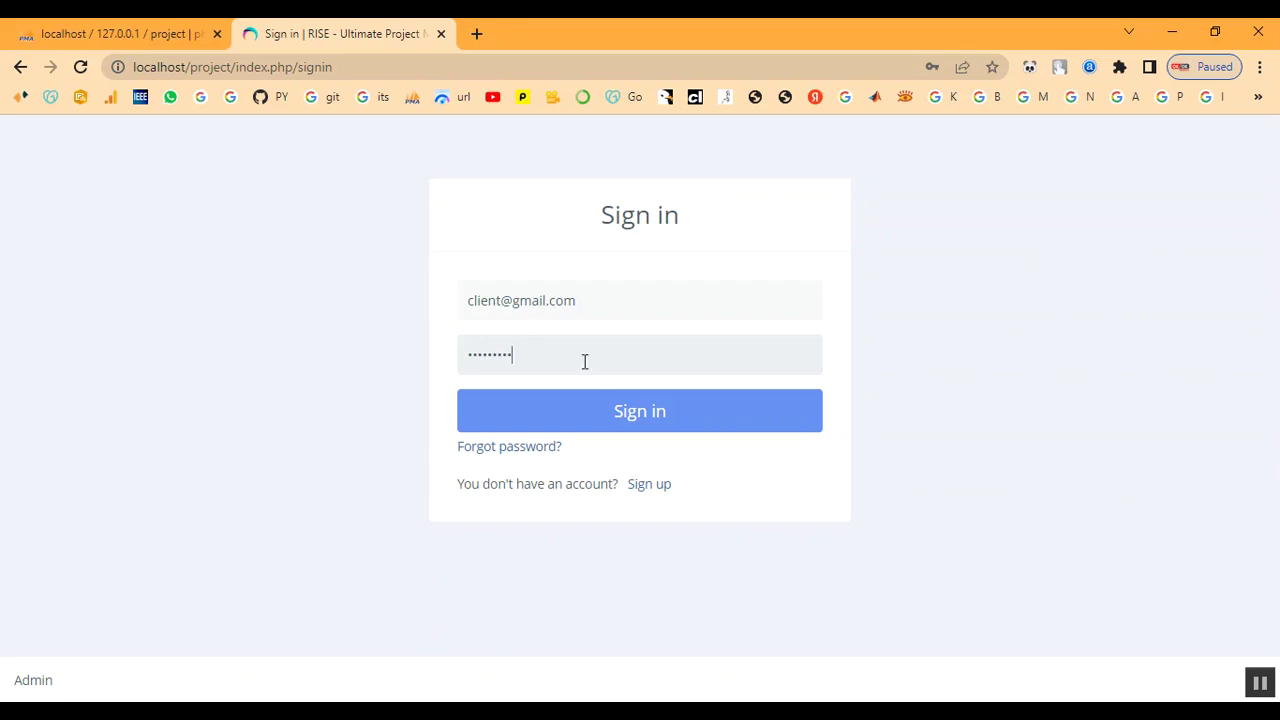
click(608, 423)
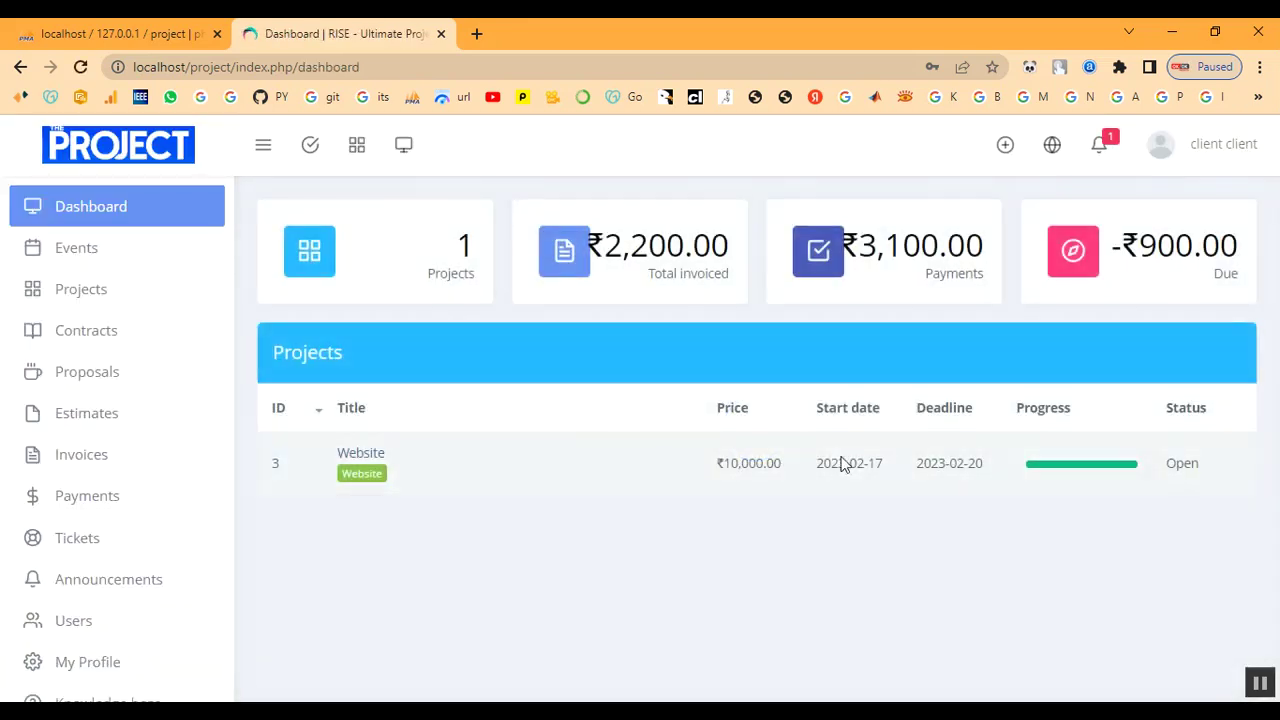
Read the ticket-closed notification for ticket #1, then return to the client dashboard.
click(1102, 146)
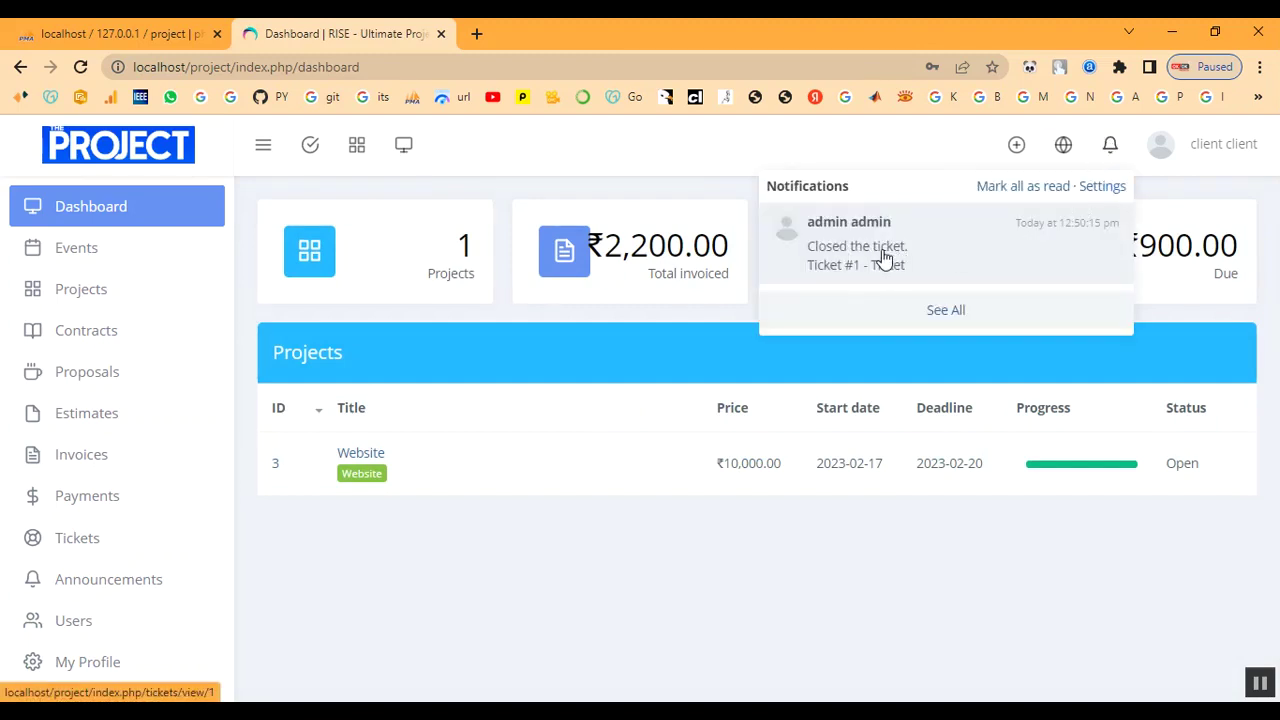
click(884, 258)
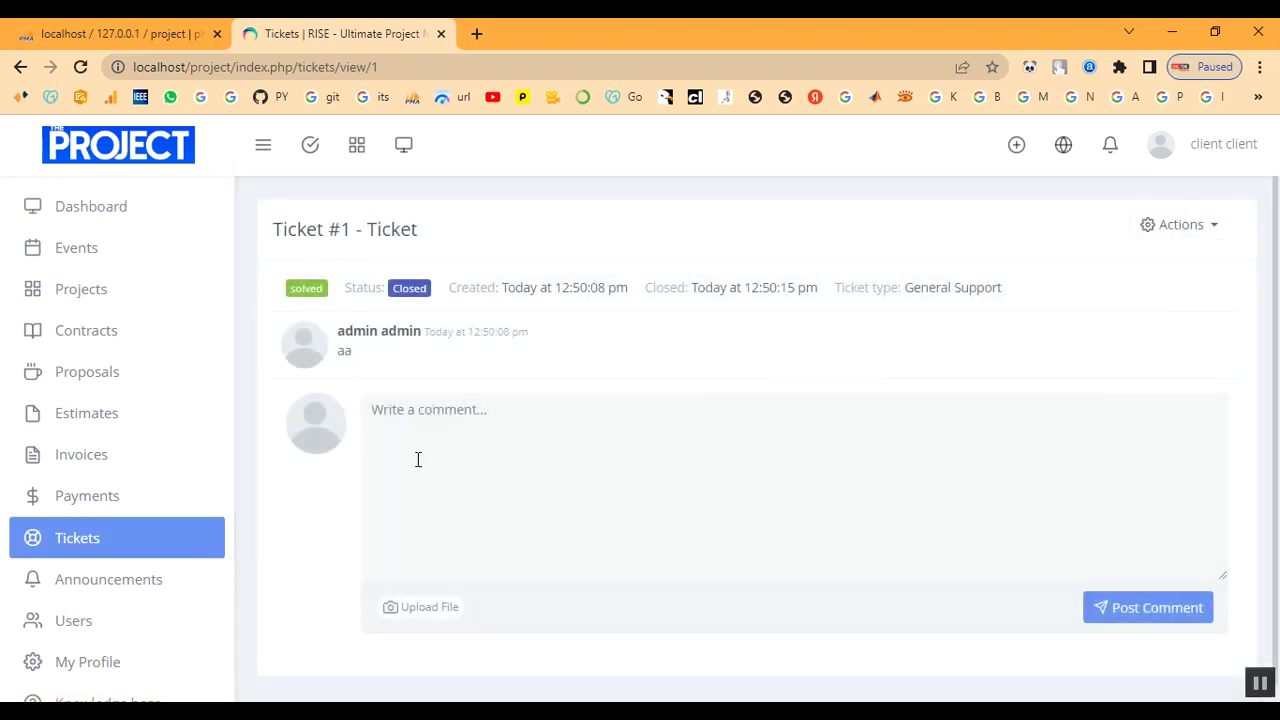
click(95, 215)
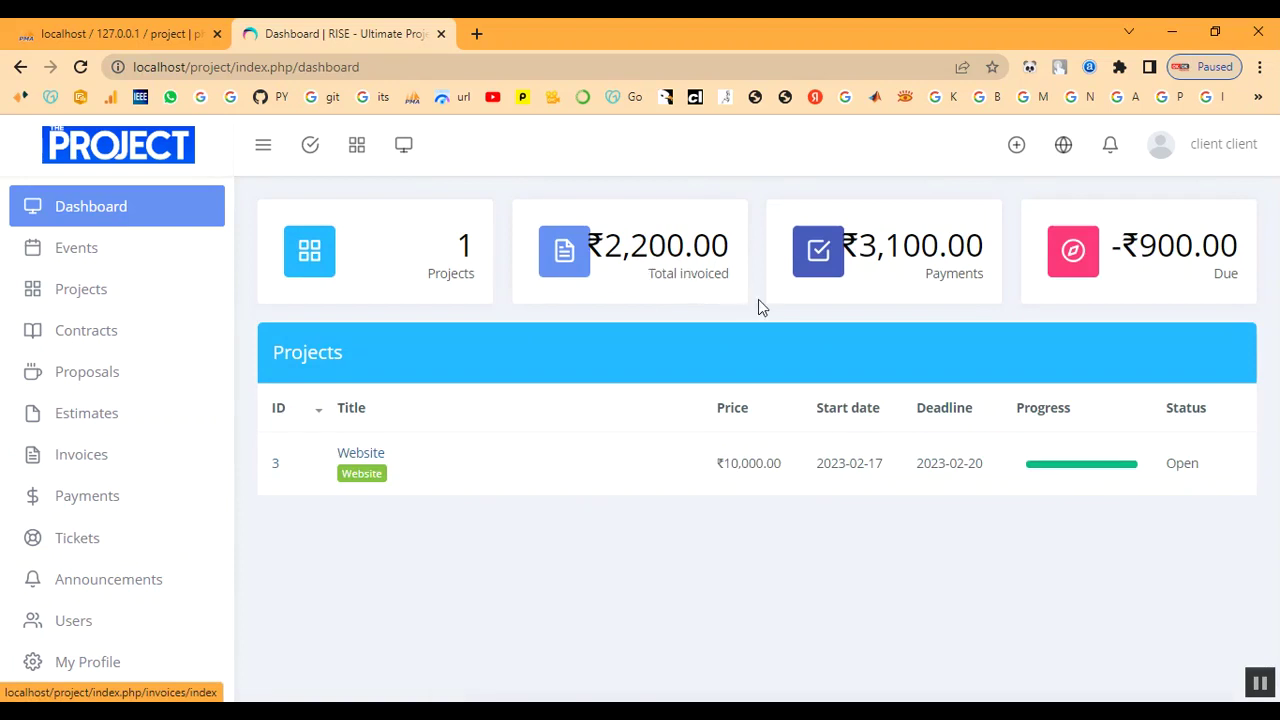
View the client's Payments list, Tickets list, and Announcements page.
click(875, 248)
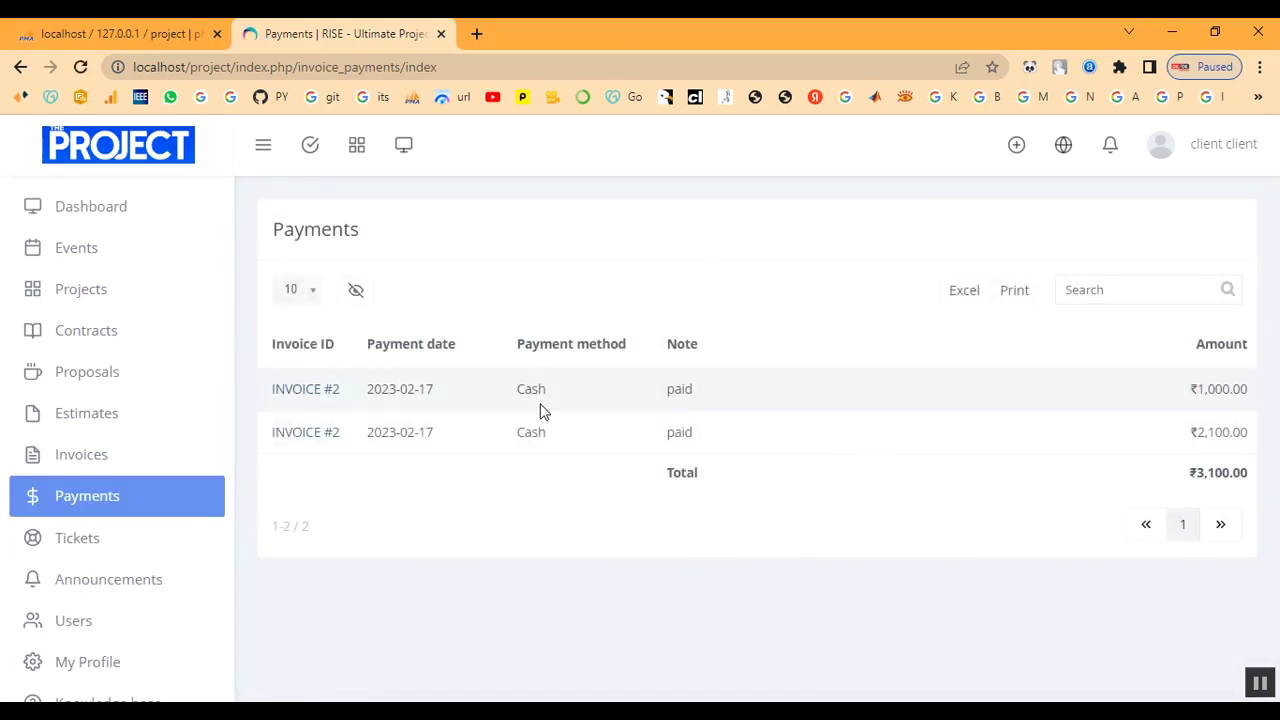
click(112, 548)
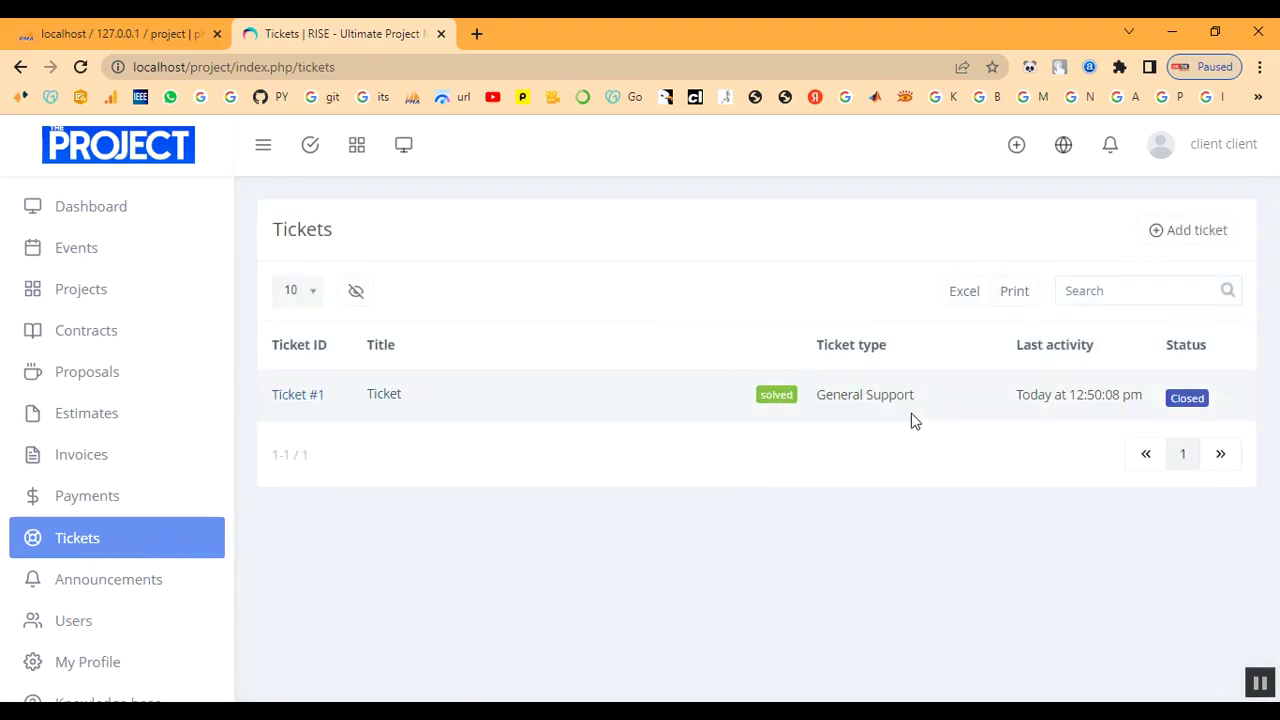
scroll(110, 579, down, 1)
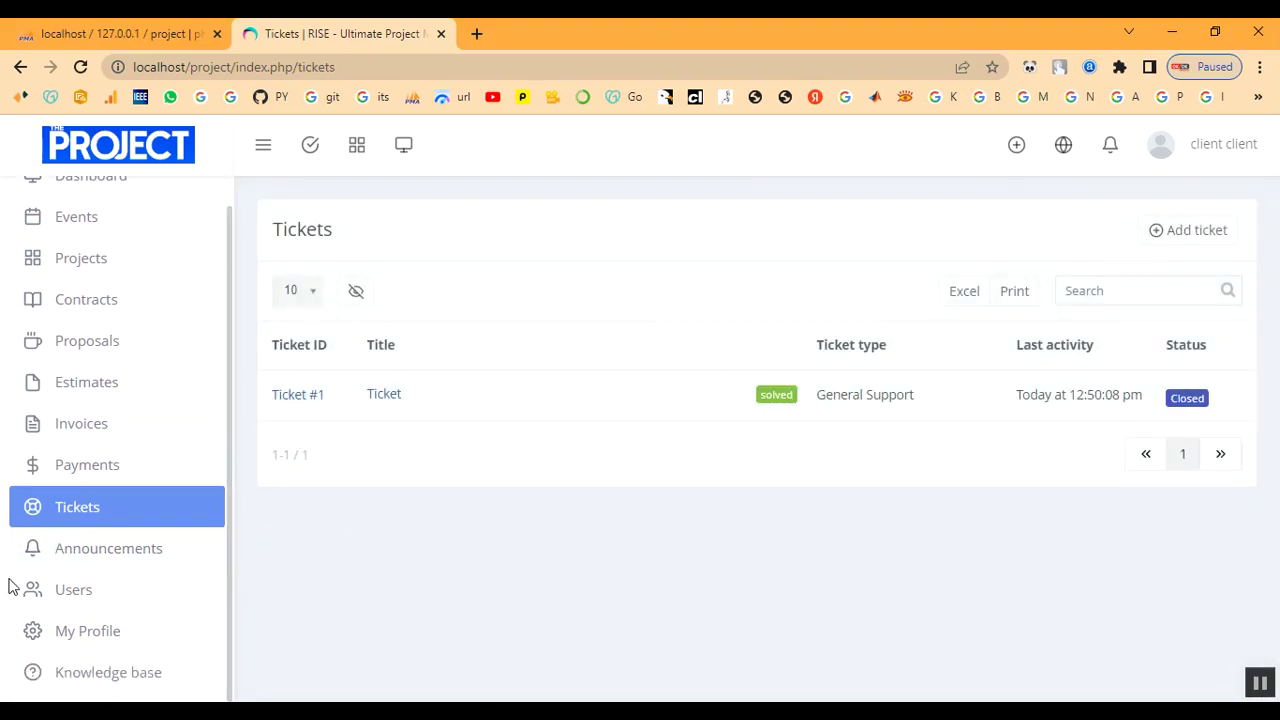
click(111, 560)
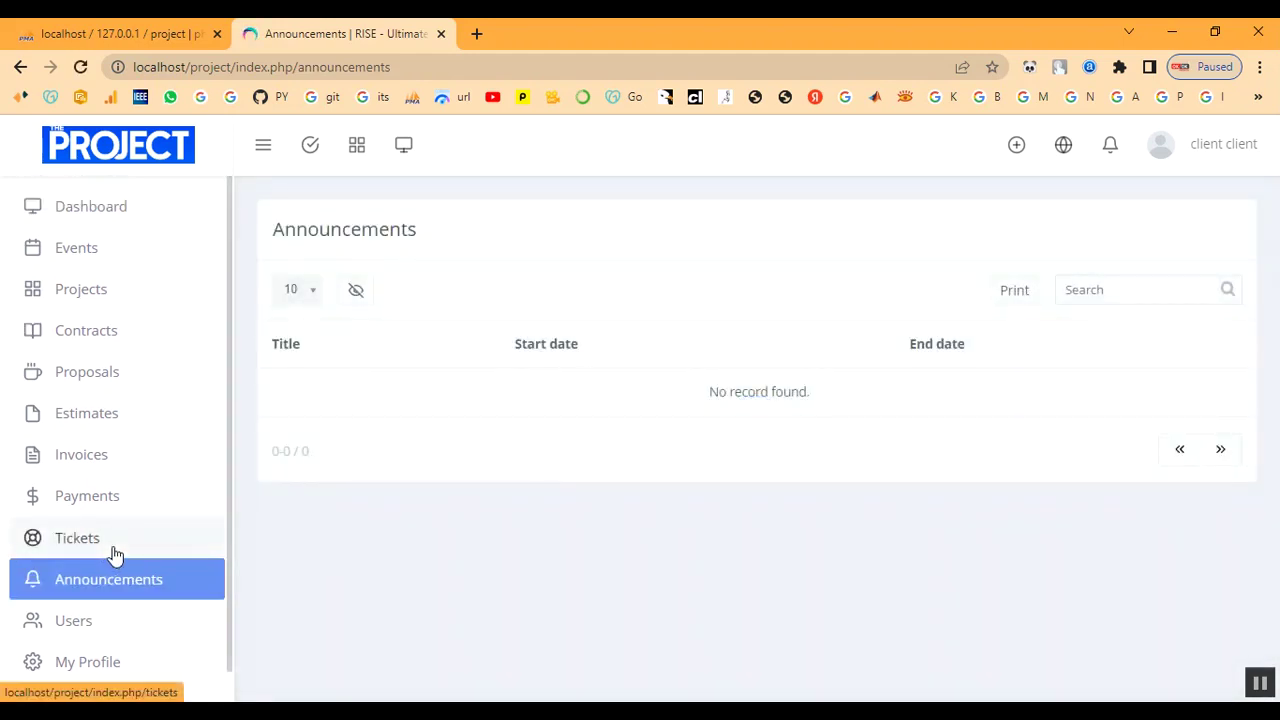
Browse the client's Invoices, Estimates, Proposals, Contracts, Projects and Events pages, then return to Dashboard.
scroll(89, 606, down, 1)
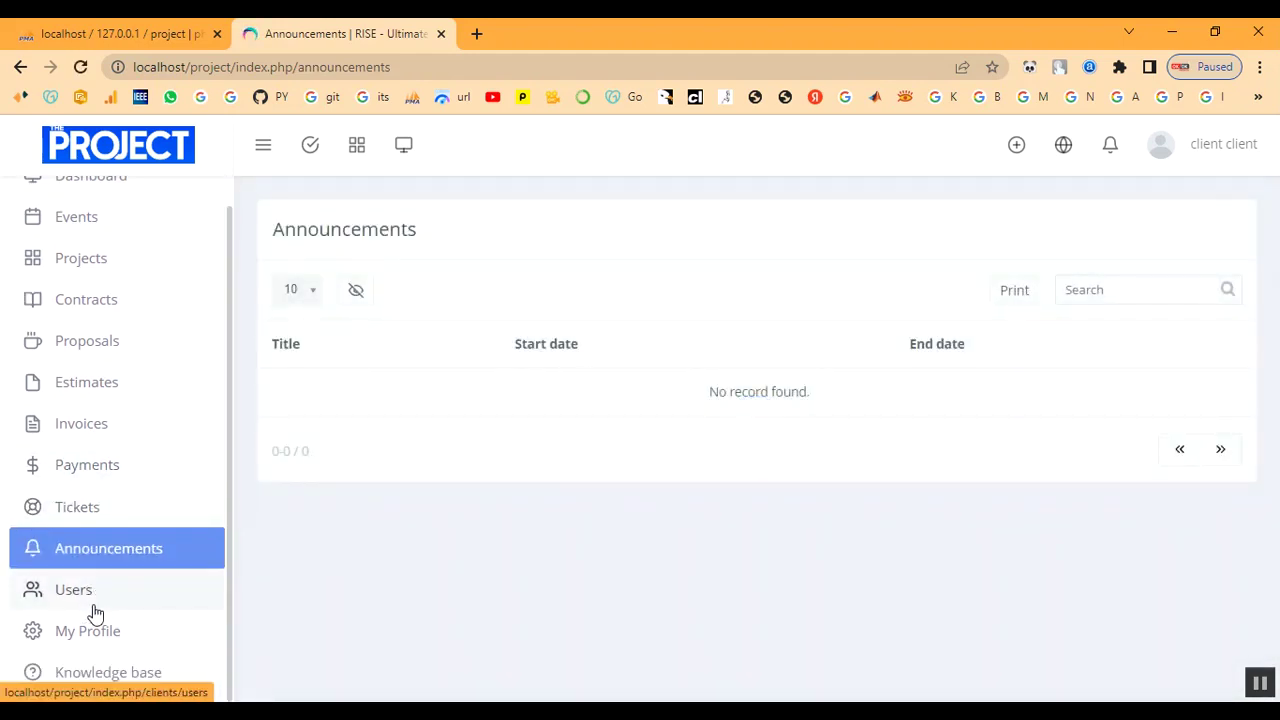
click(103, 432)
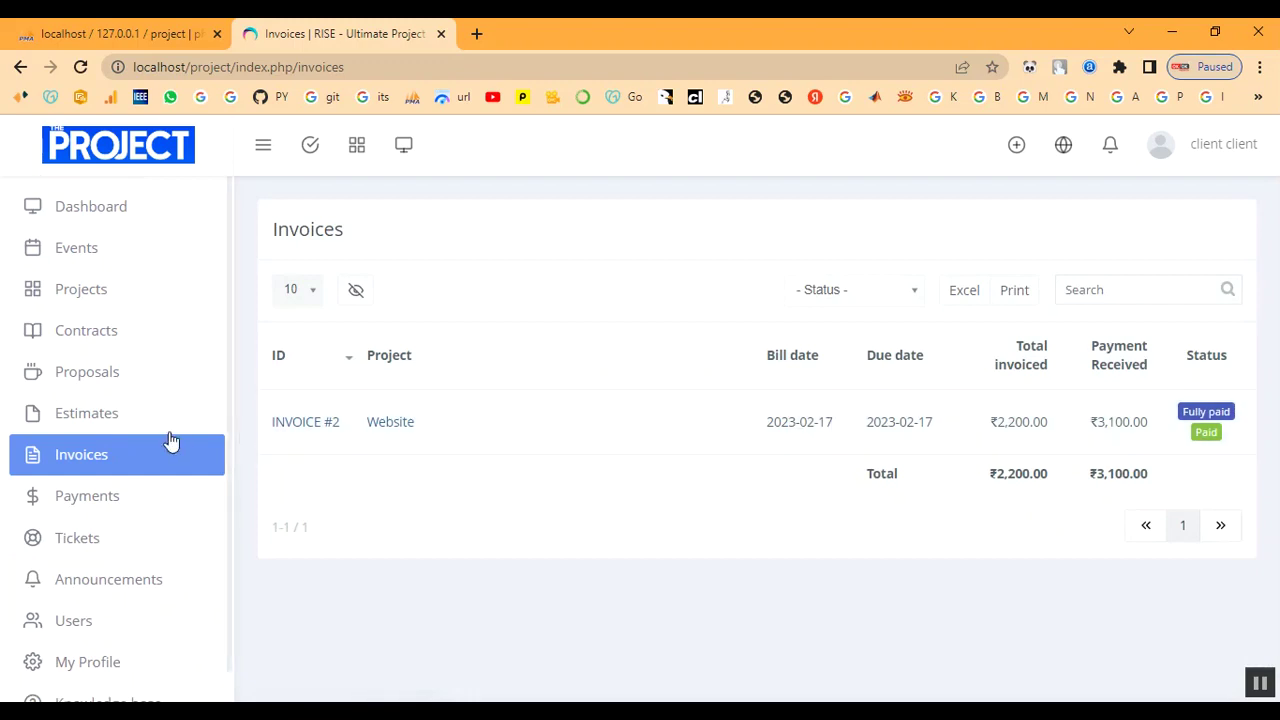
click(79, 424)
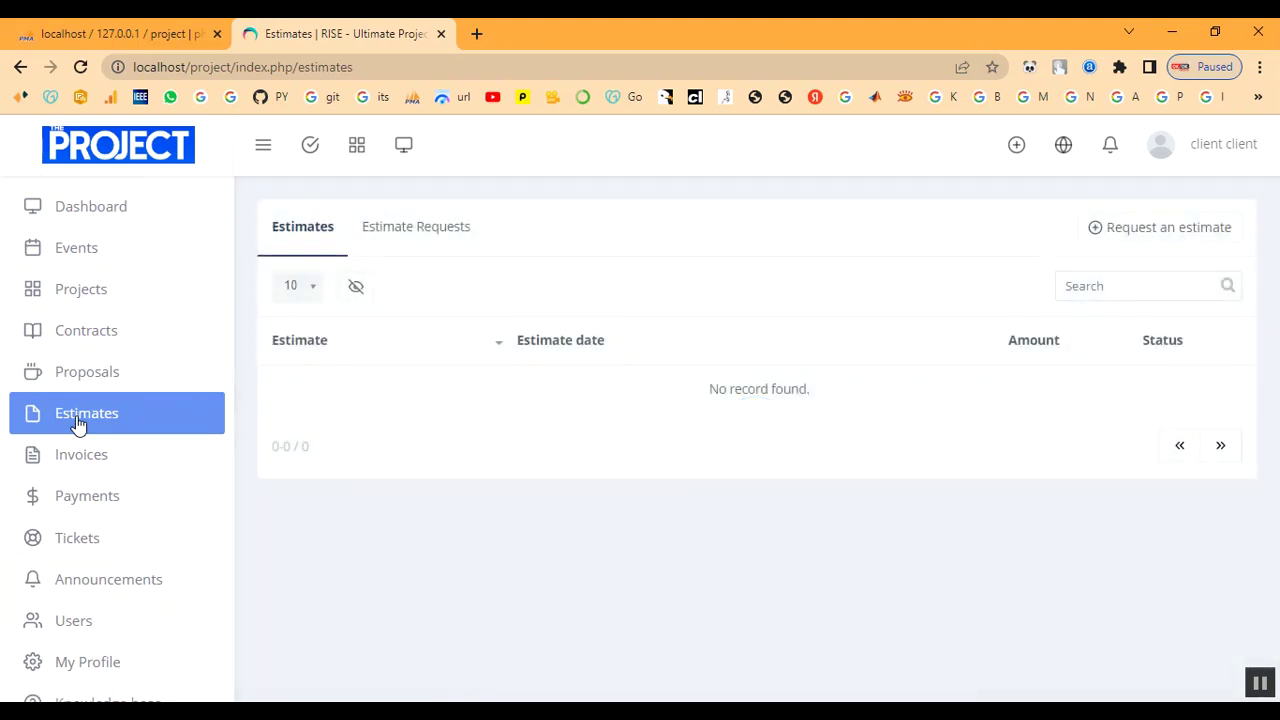
click(92, 376)
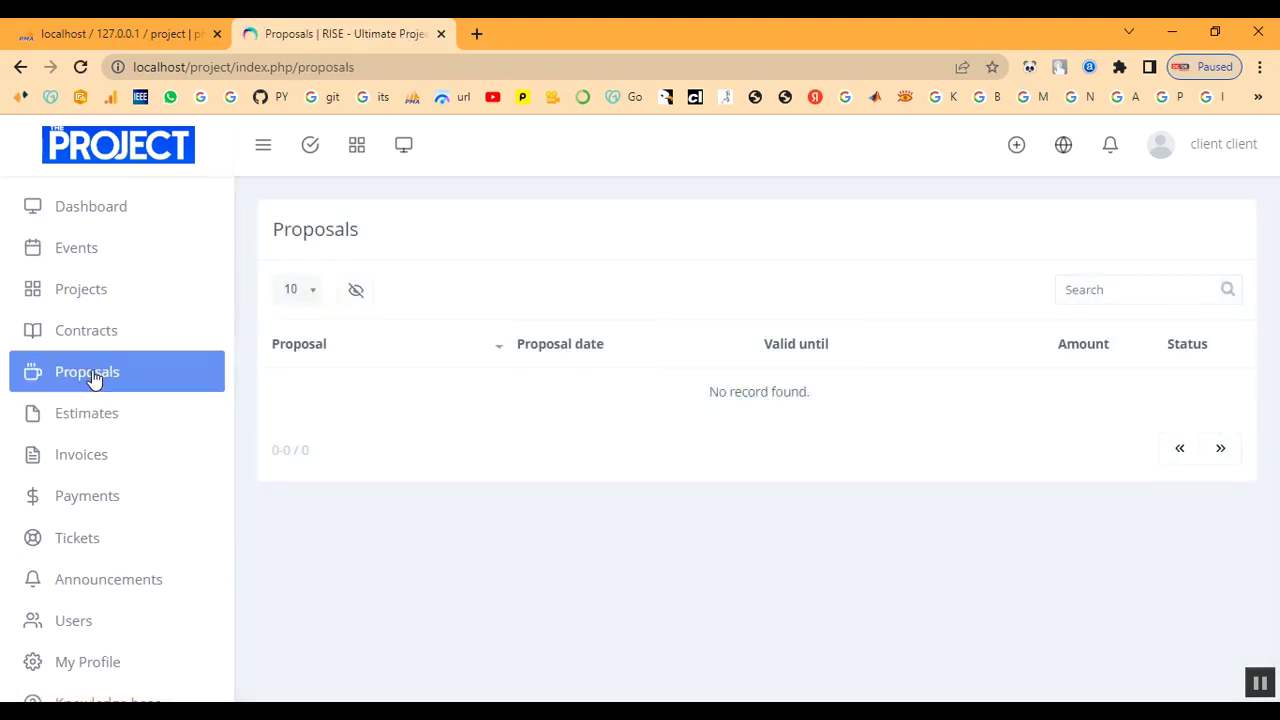
click(113, 331)
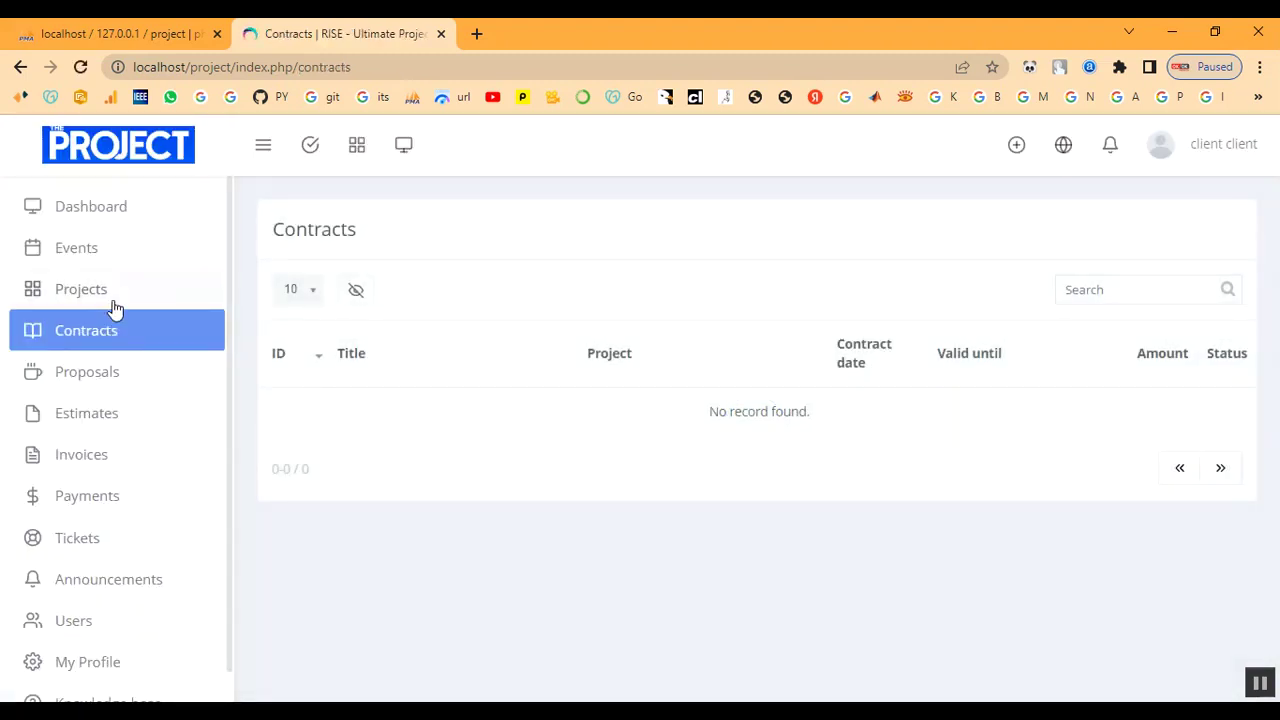
click(114, 303)
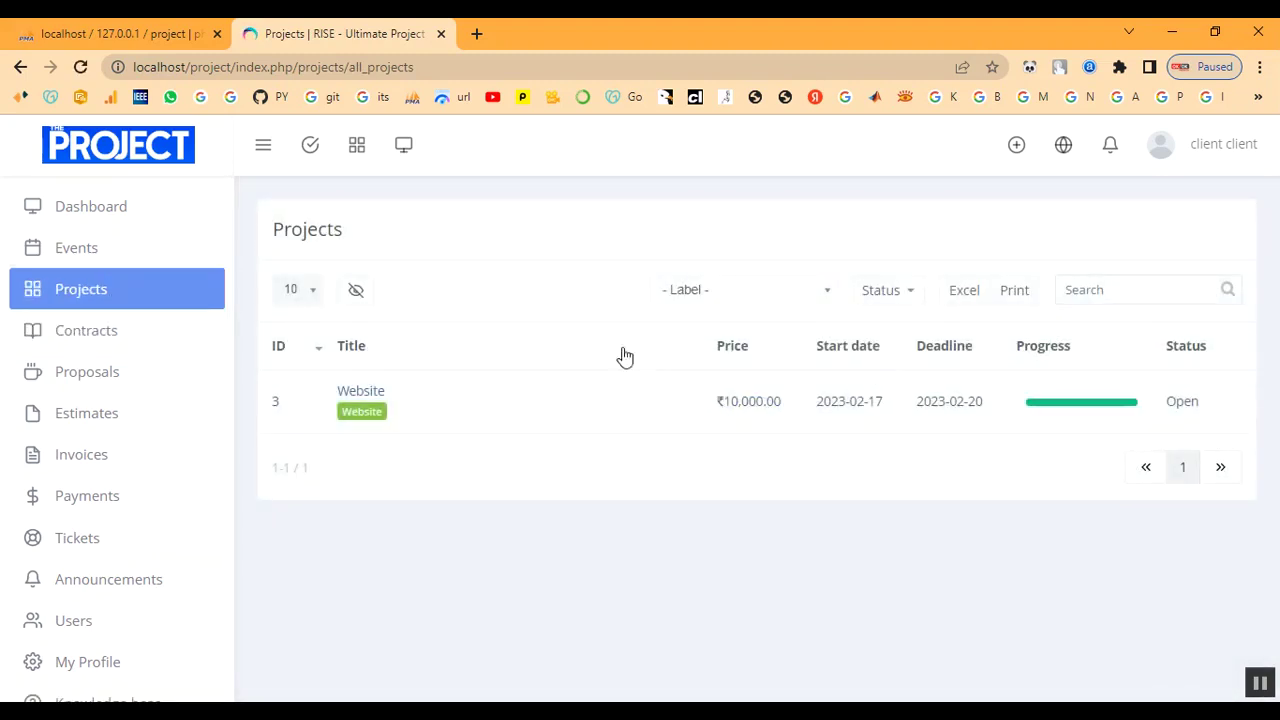
click(101, 254)
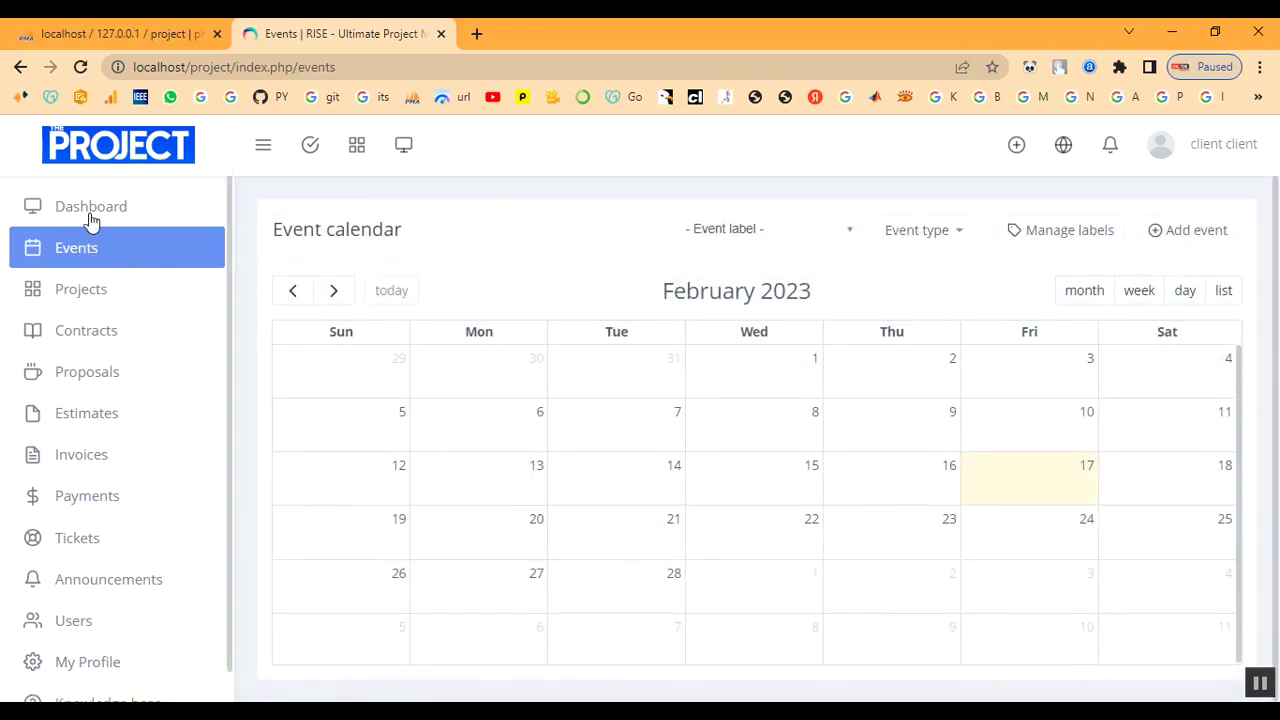
click(91, 210)
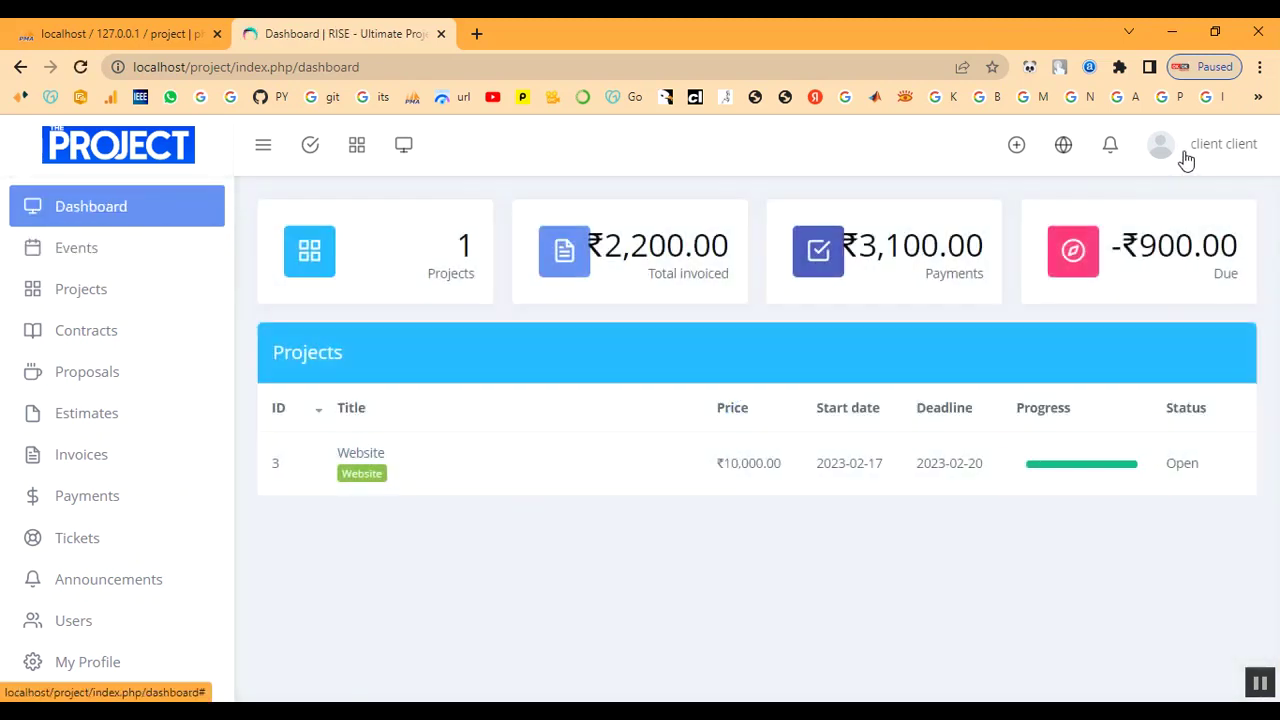
Sign out of the client account and sign in with the team member's email and password.
click(1185, 160)
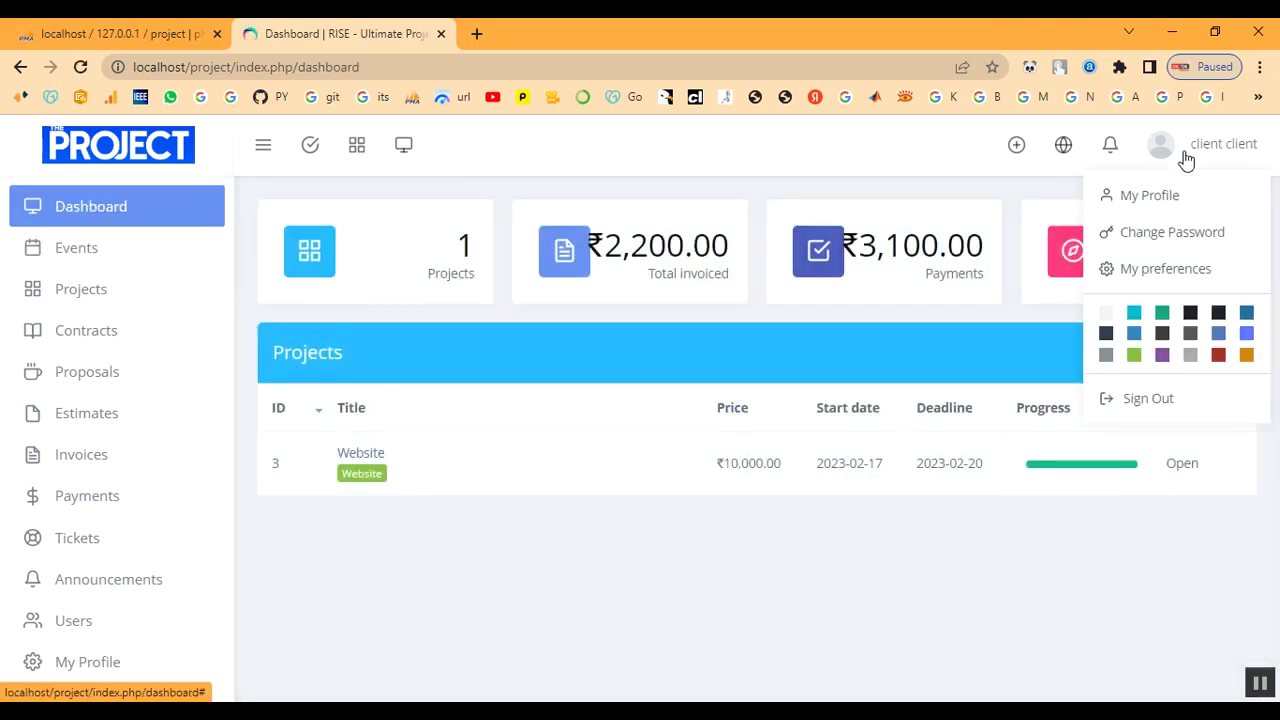
click(1148, 399)
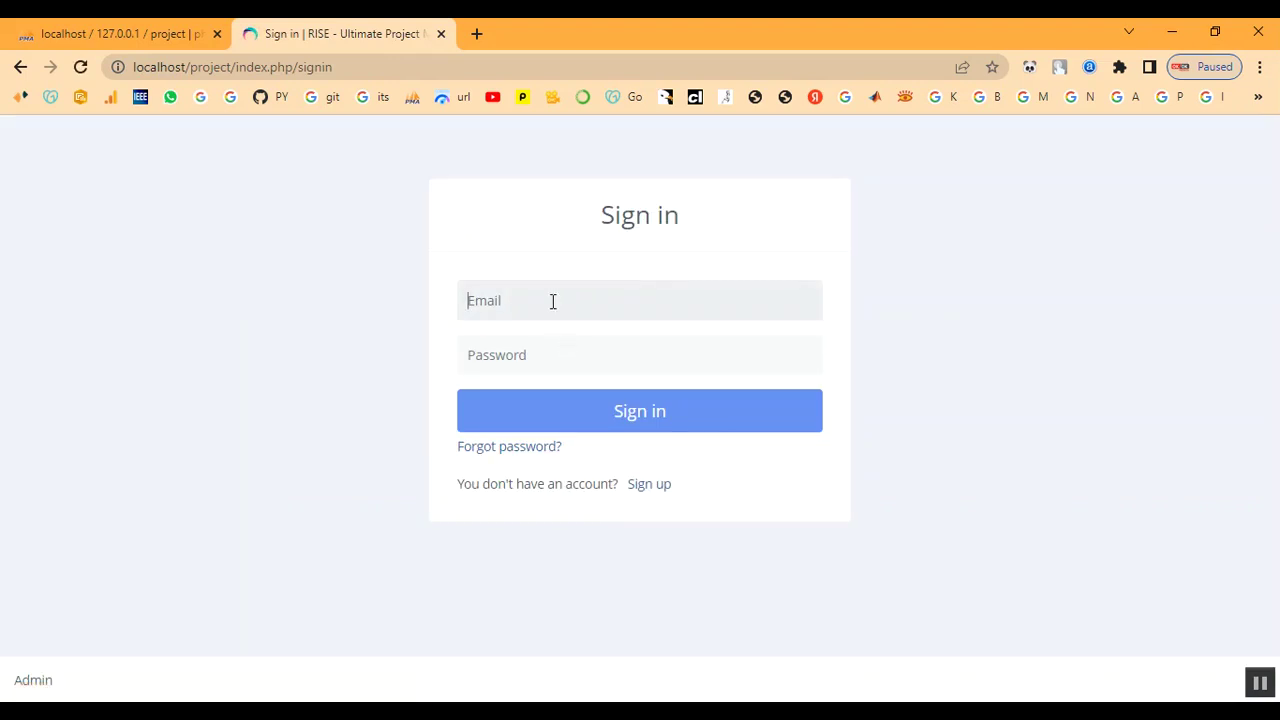
click(553, 301)
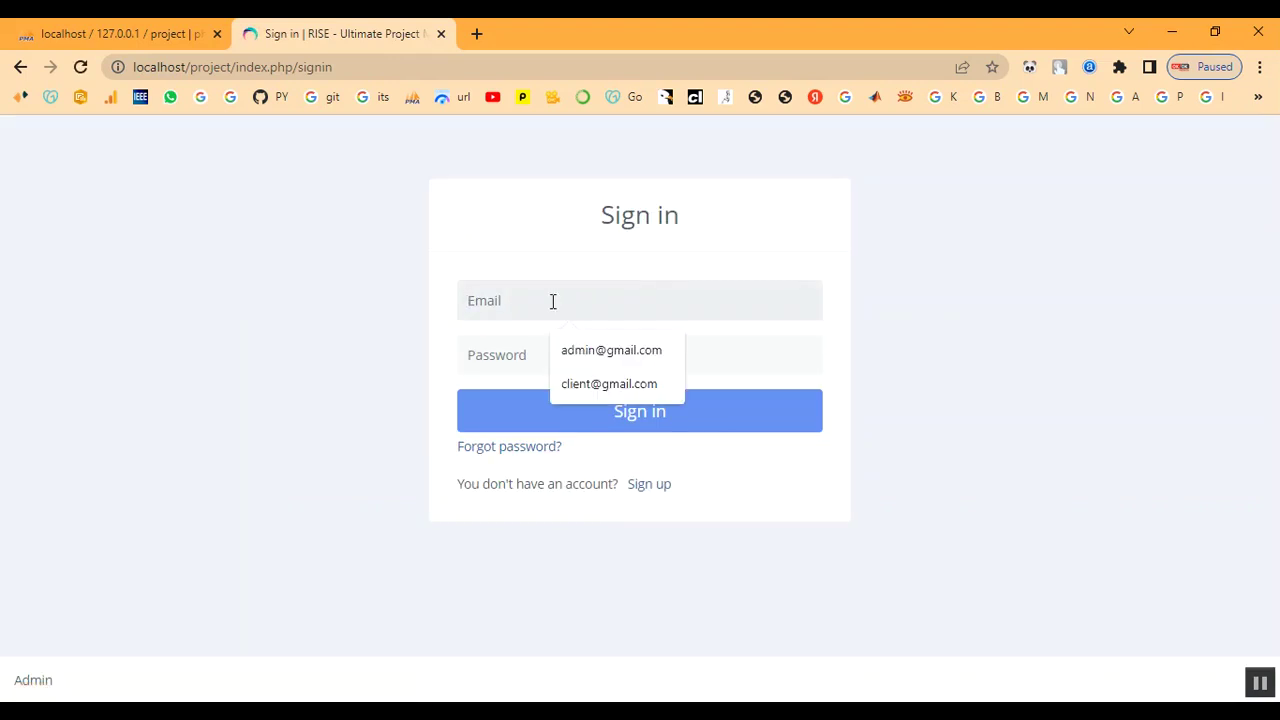
text(Te)
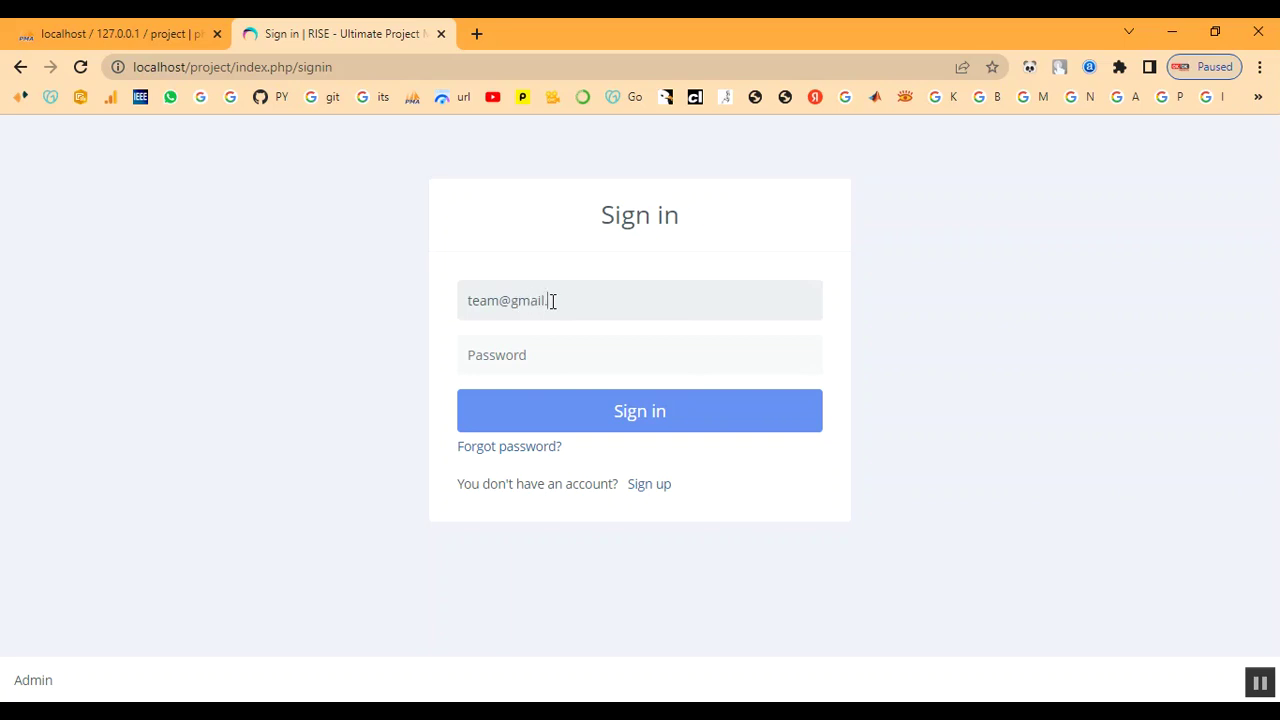
key(Tab)
text(12)
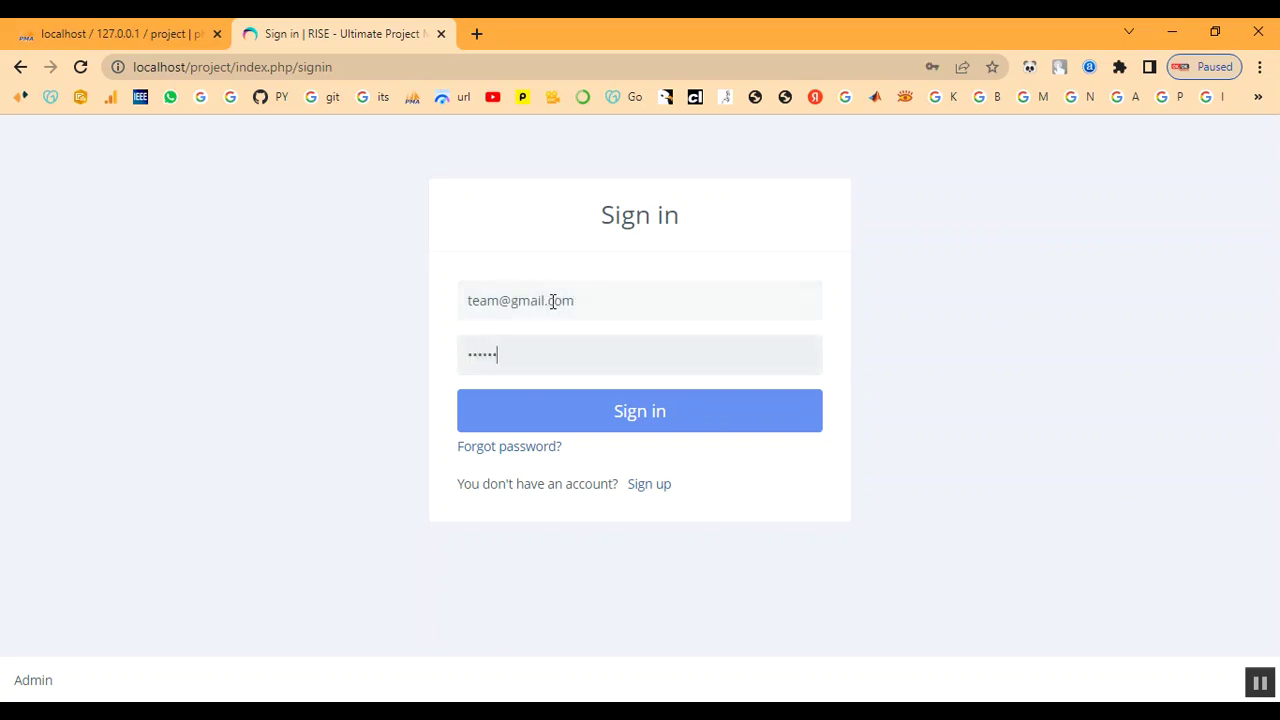
click(574, 420)
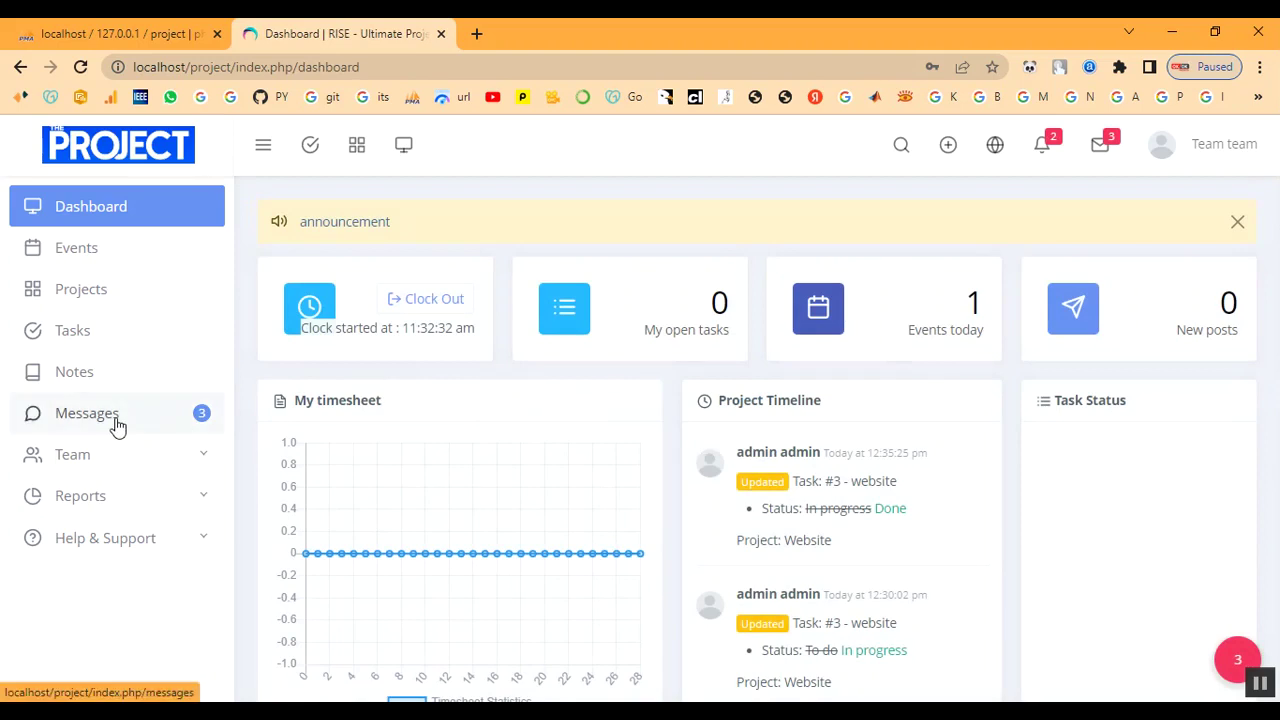
View the three-message inbox, then open Team > Leave showing the approved 2023-02-18 Casual Leave.
click(116, 425)
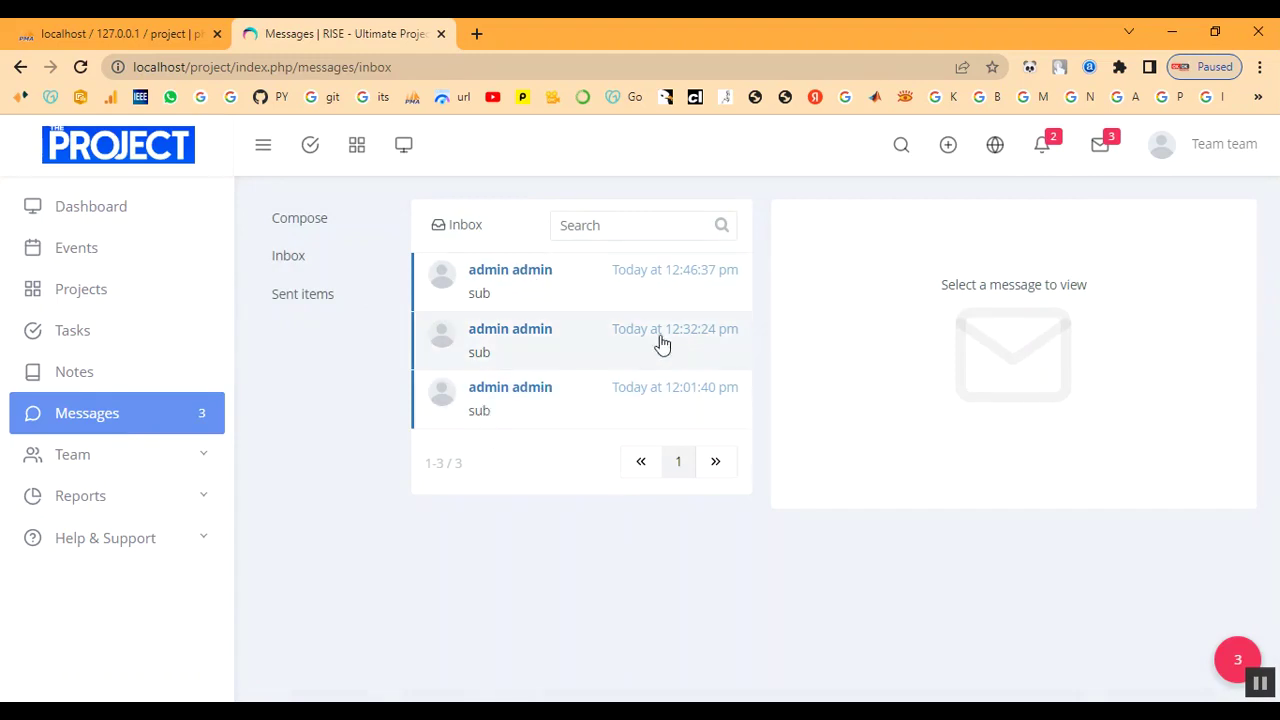
click(102, 468)
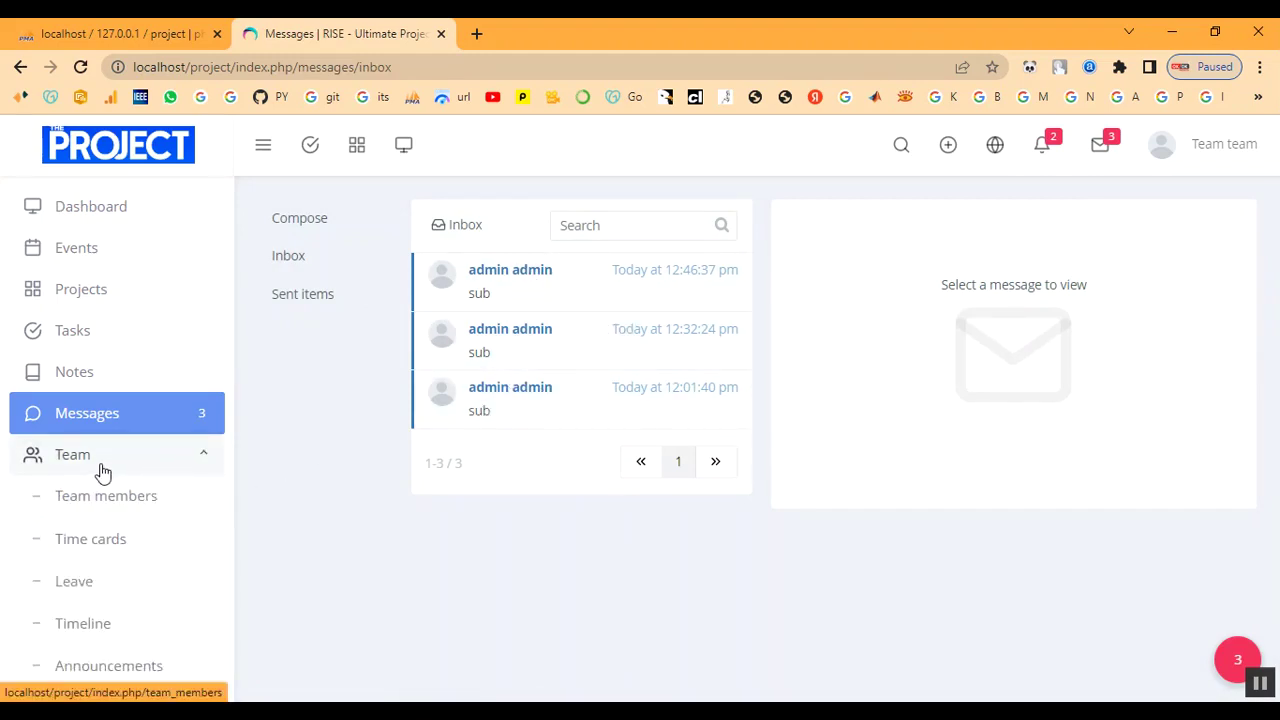
click(100, 466)
click(87, 592)
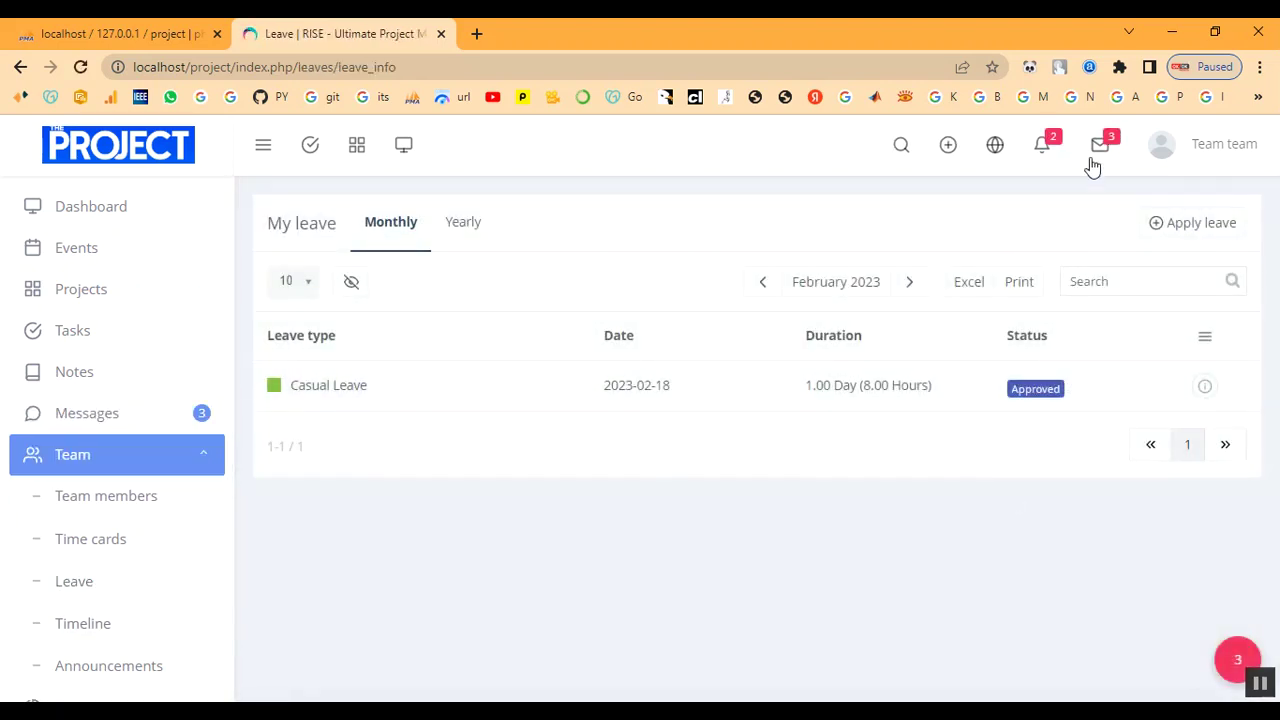
Check the messages and notifications dropdowns, then dismiss them.
click(1098, 156)
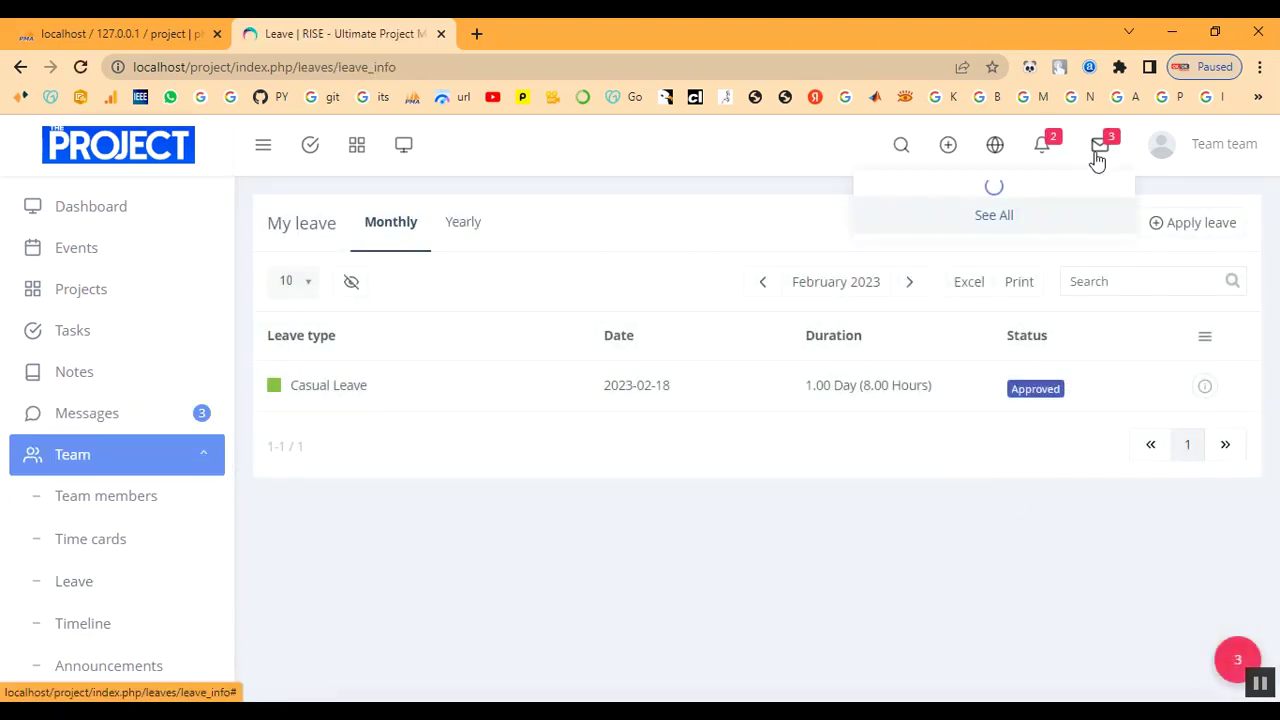
click(1058, 147)
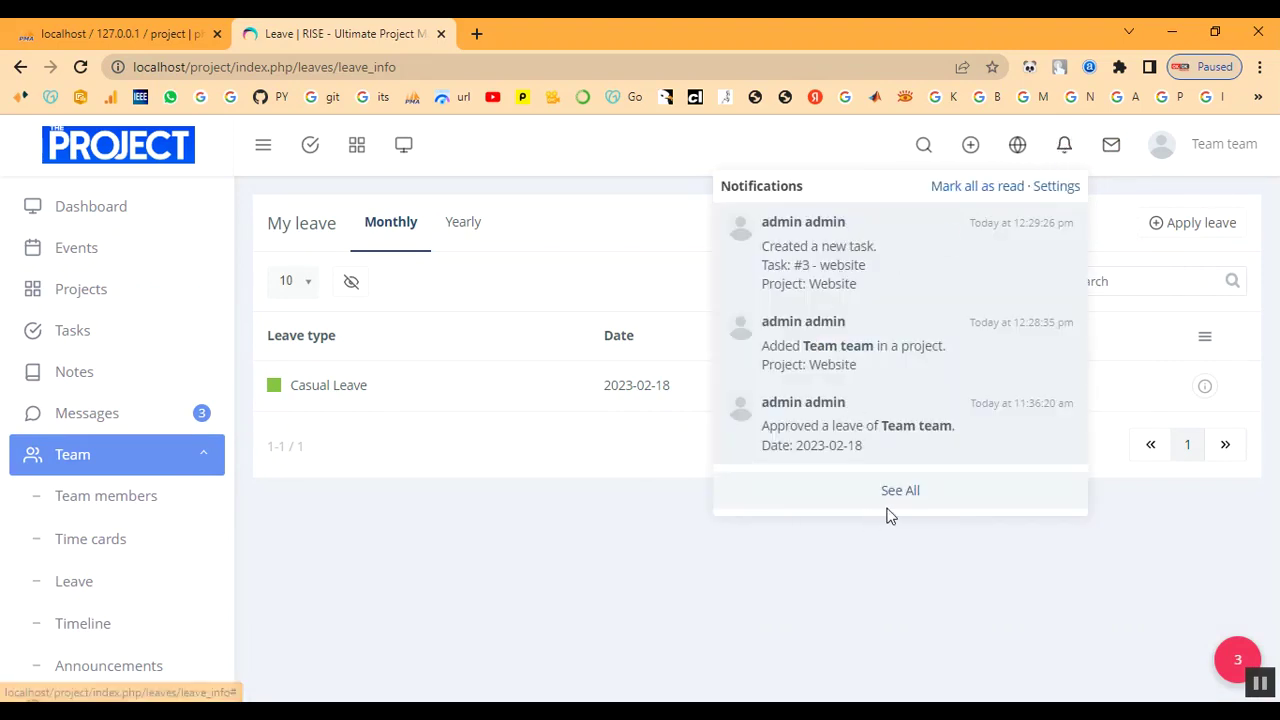
click(946, 508)
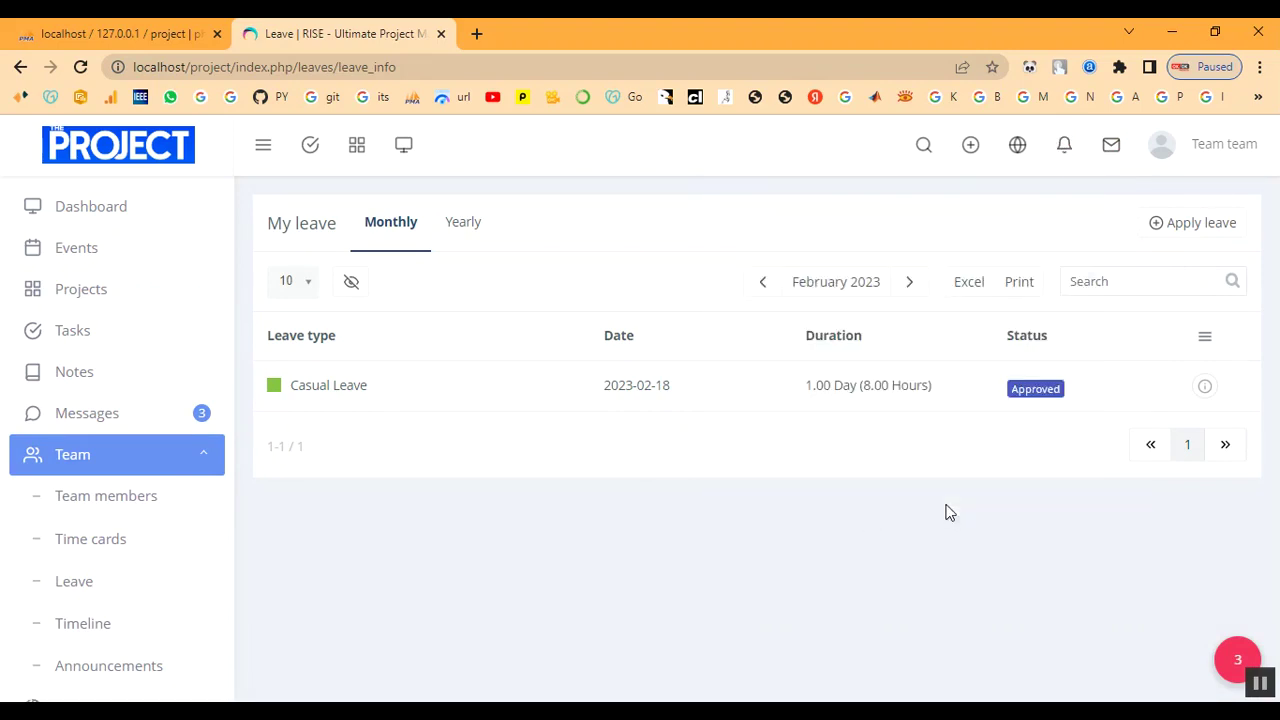
Apply for a 1-day Casual Leave on 2023-02-20 with the reason 'Fever'.
click(1192, 223)
click(515, 222)
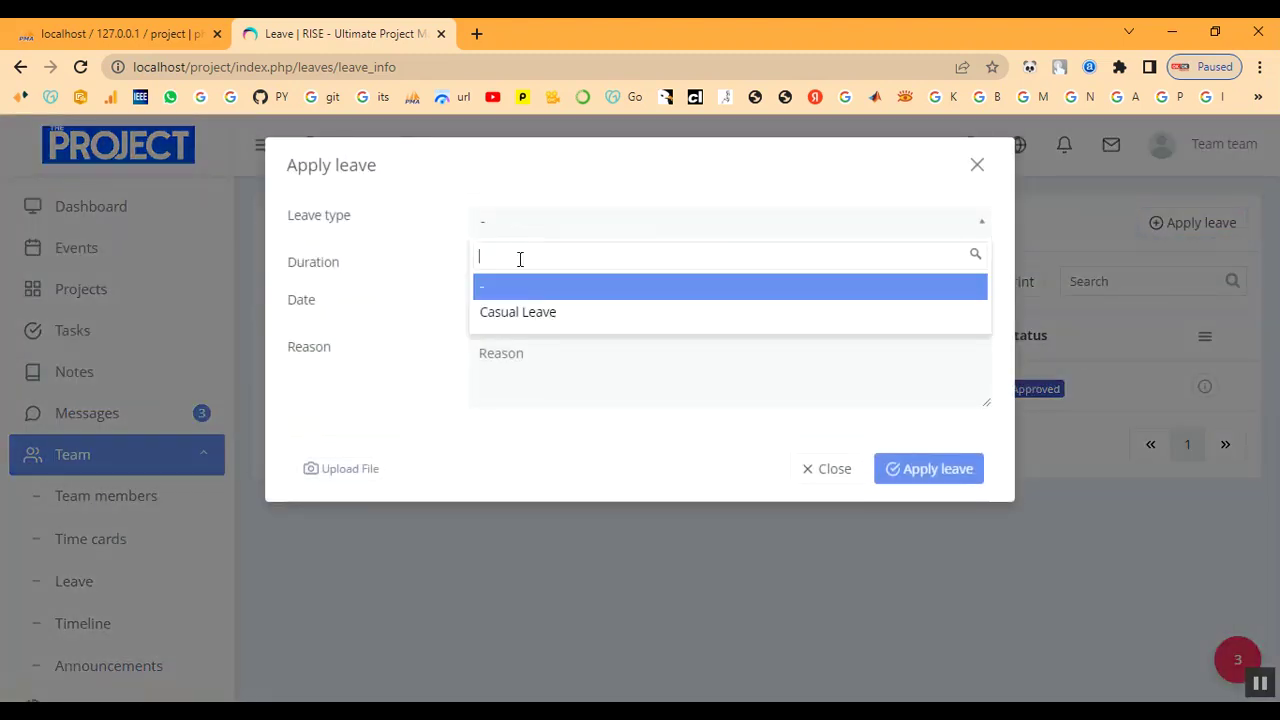
click(521, 314)
click(538, 309)
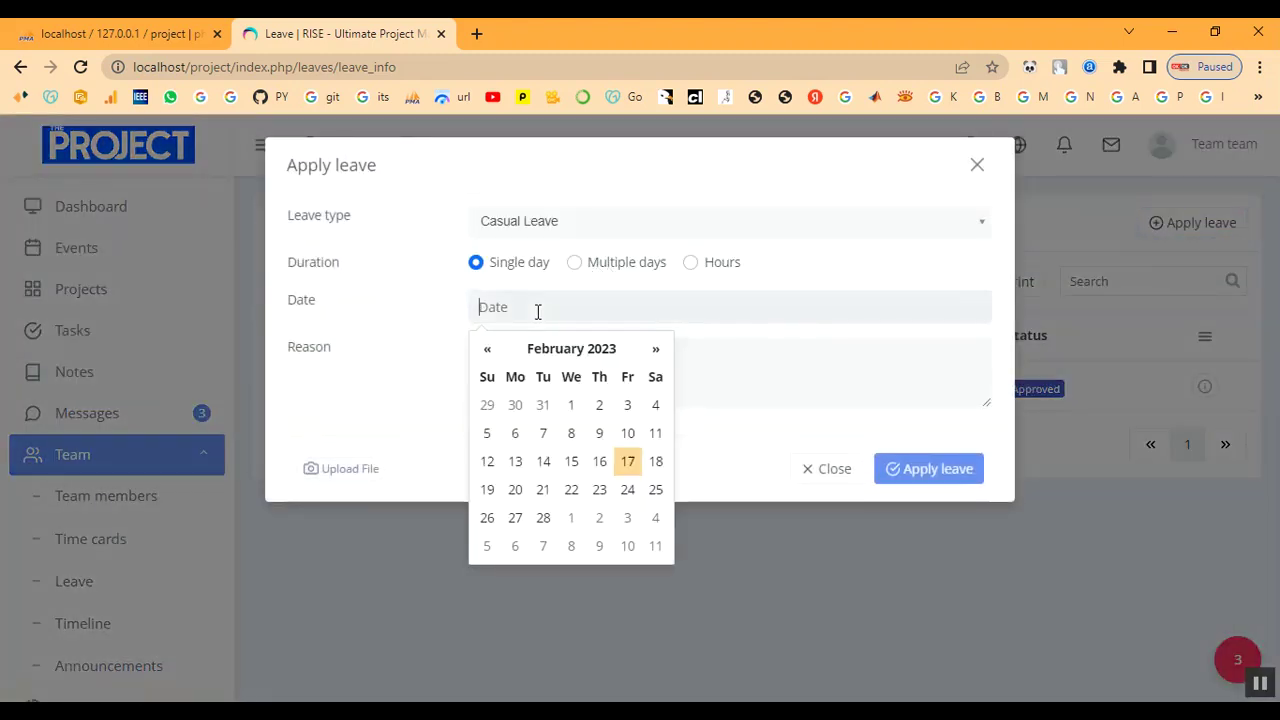
click(518, 490)
click(526, 372)
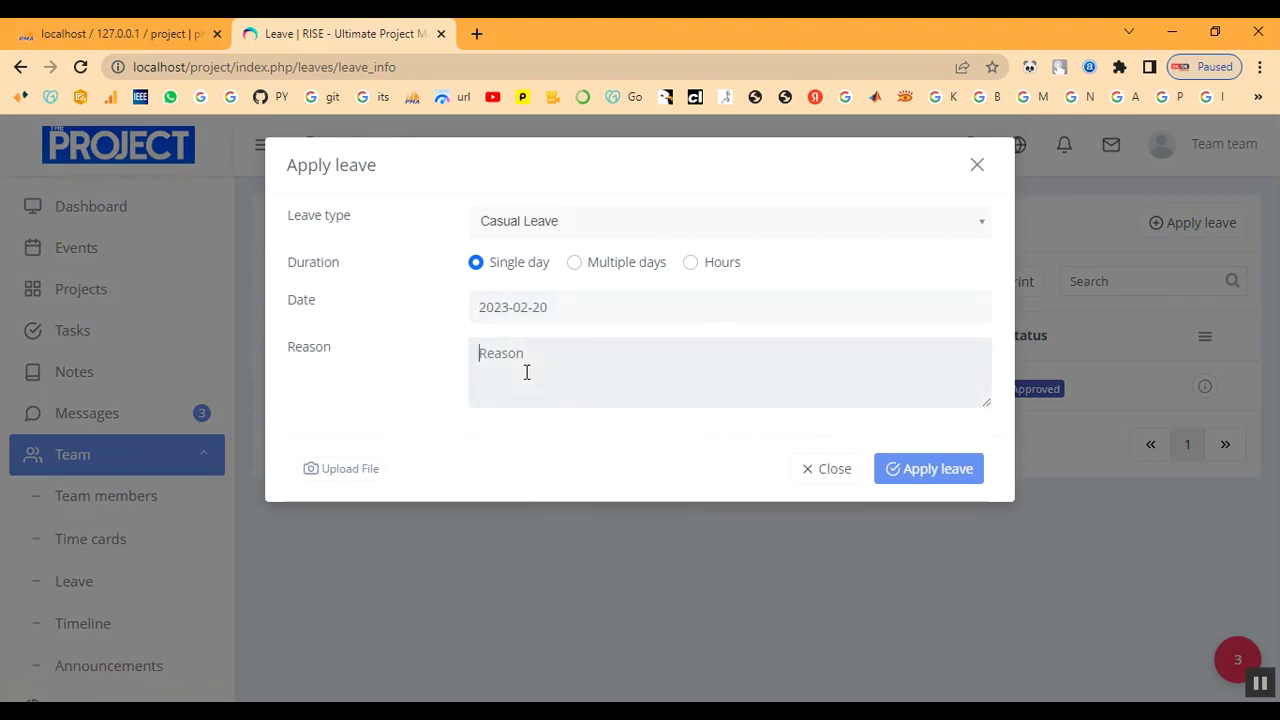
text(Fever)
click(945, 478)
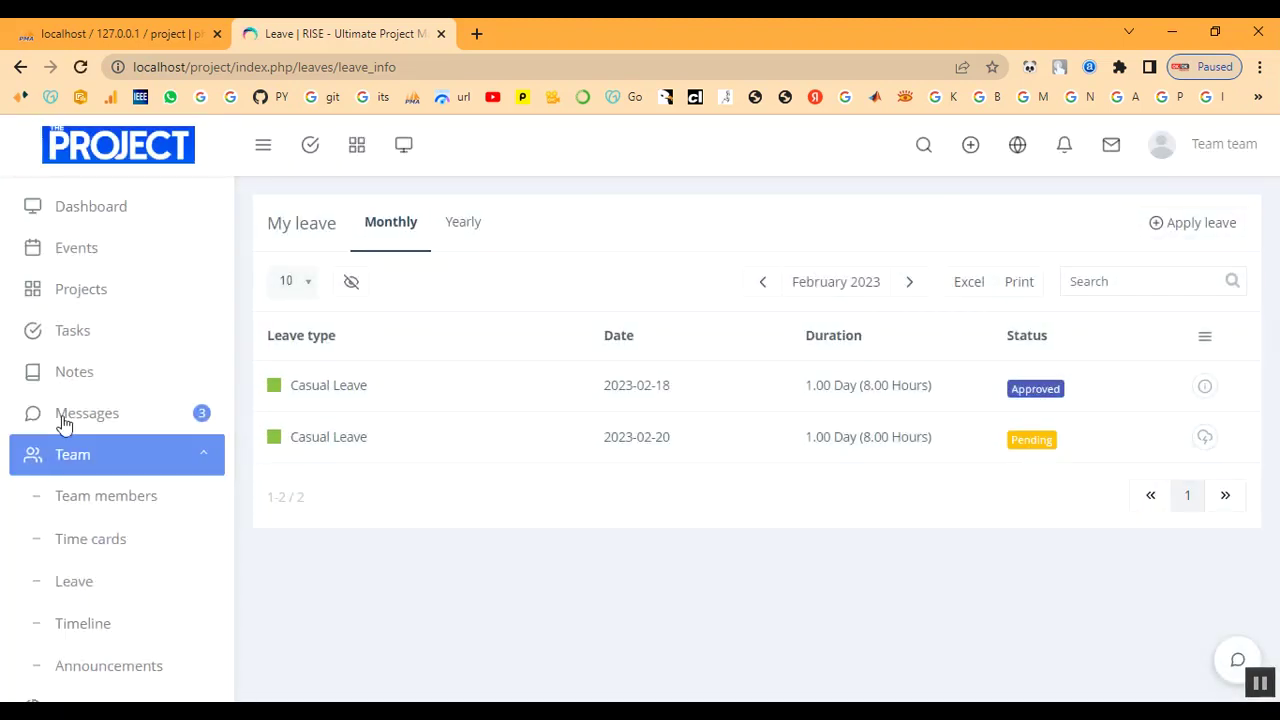
Collapse Team and browse Notes, Tasks and Projects, ending on the February 2023 Events calendar.
click(80, 458)
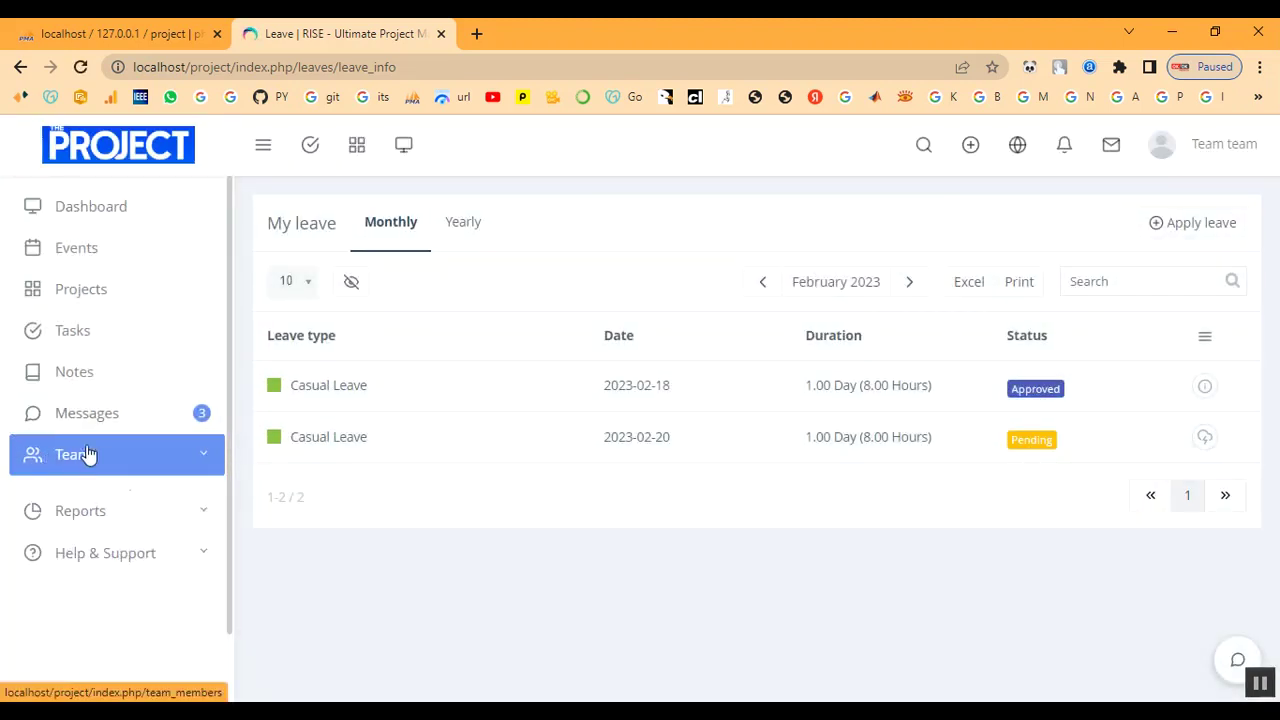
click(93, 378)
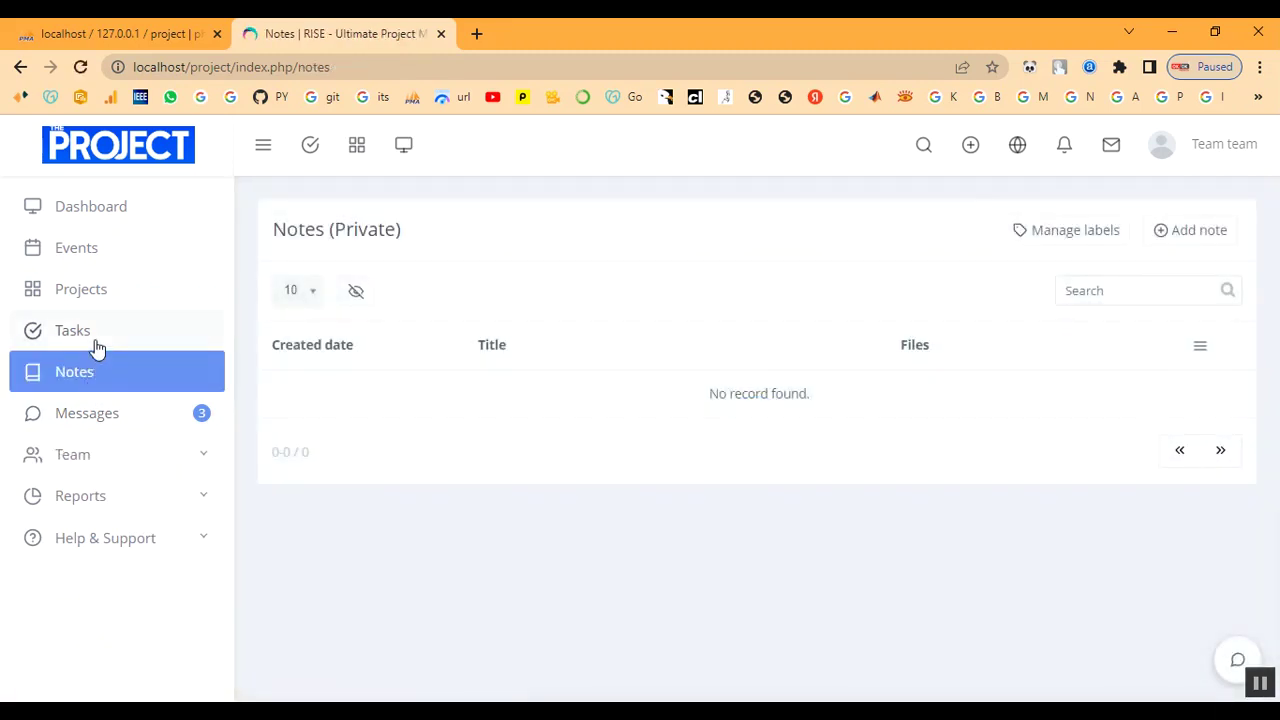
click(96, 340)
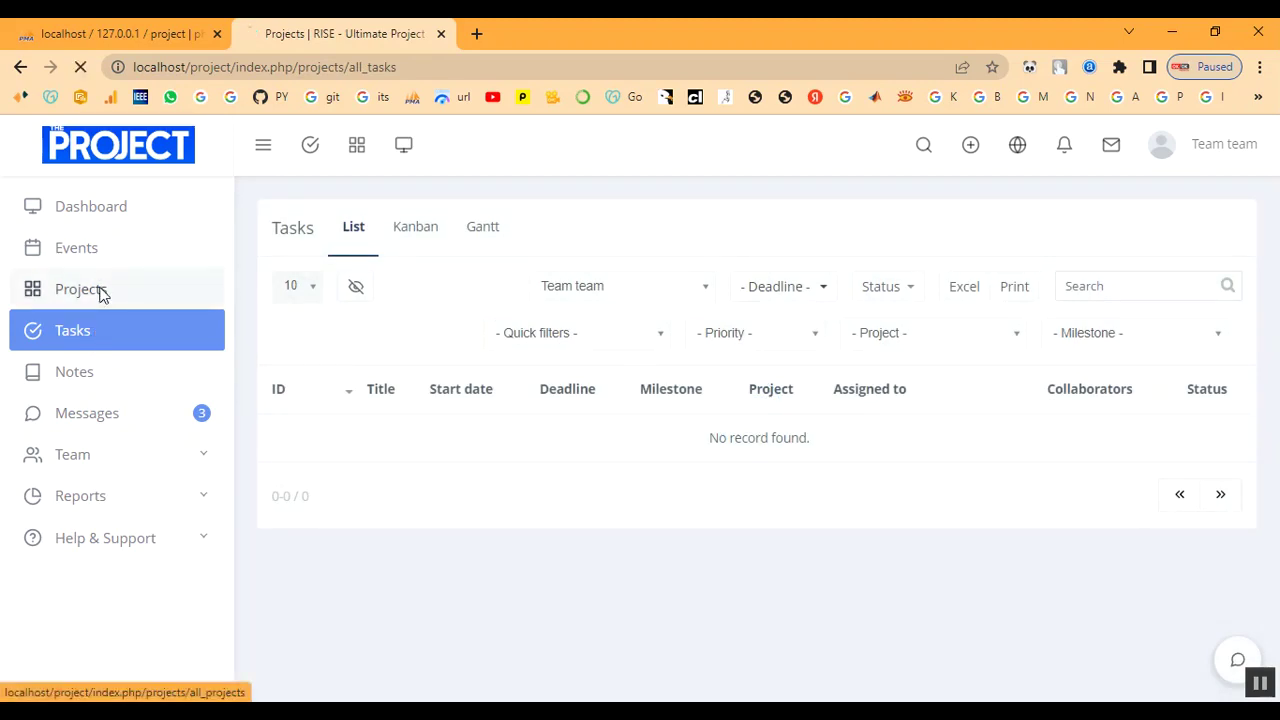
click(99, 291)
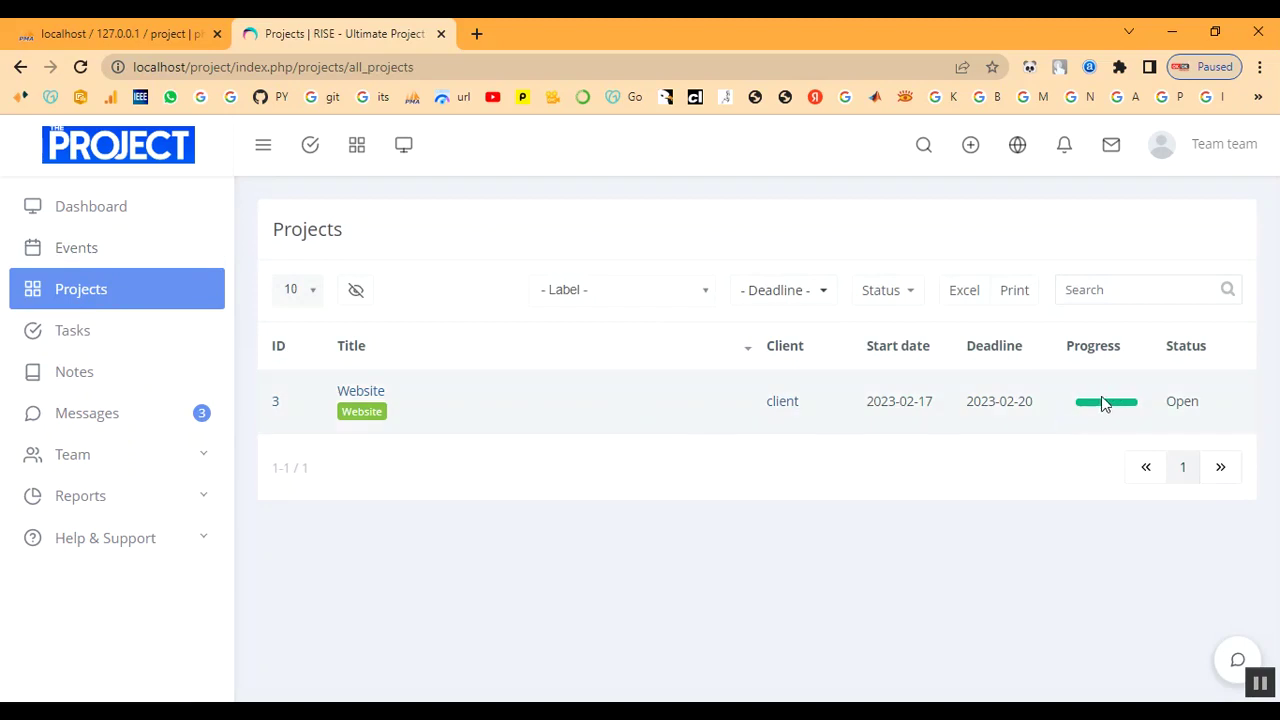
click(92, 248)
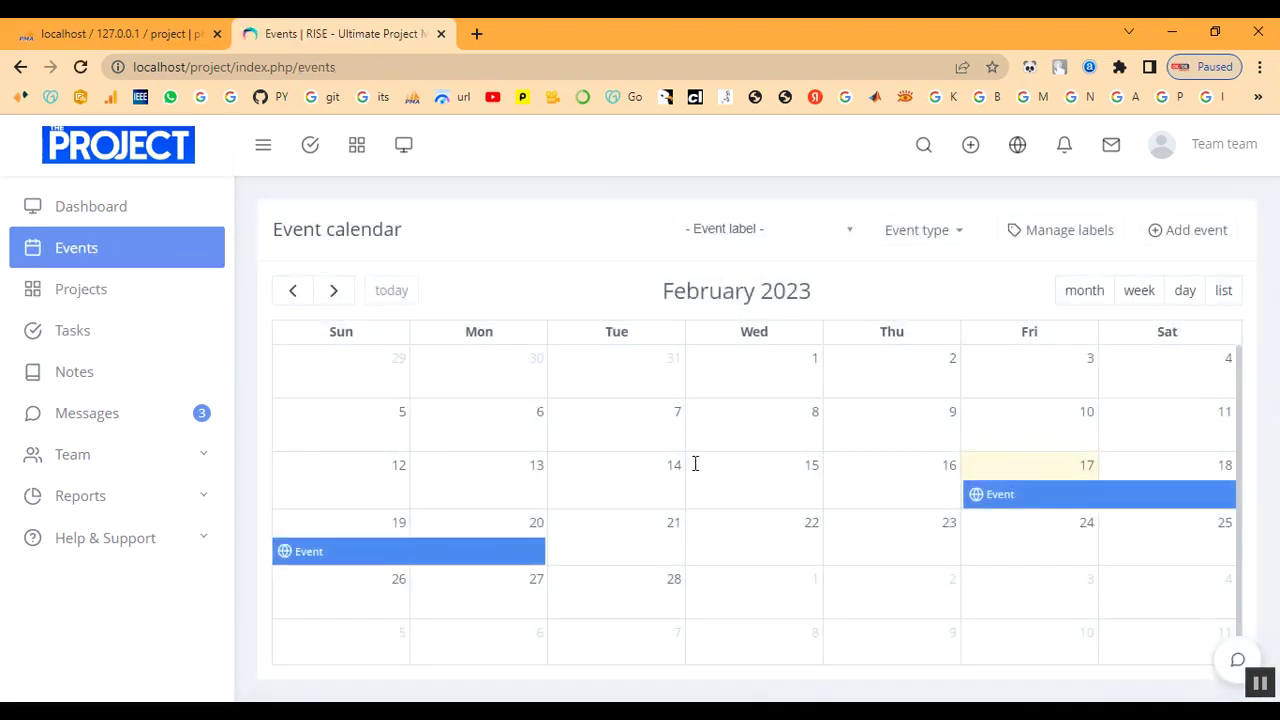
Confirm attendance at the February 17 event on the calendar.
click(995, 496)
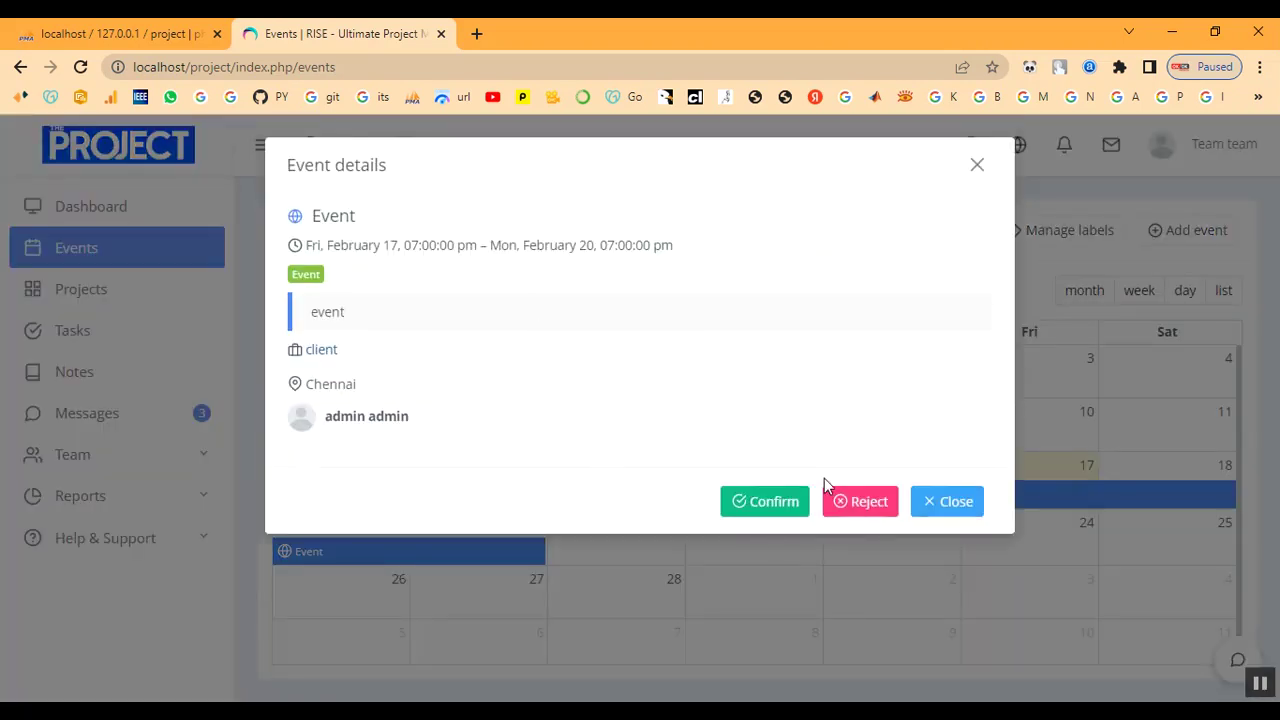
click(796, 508)
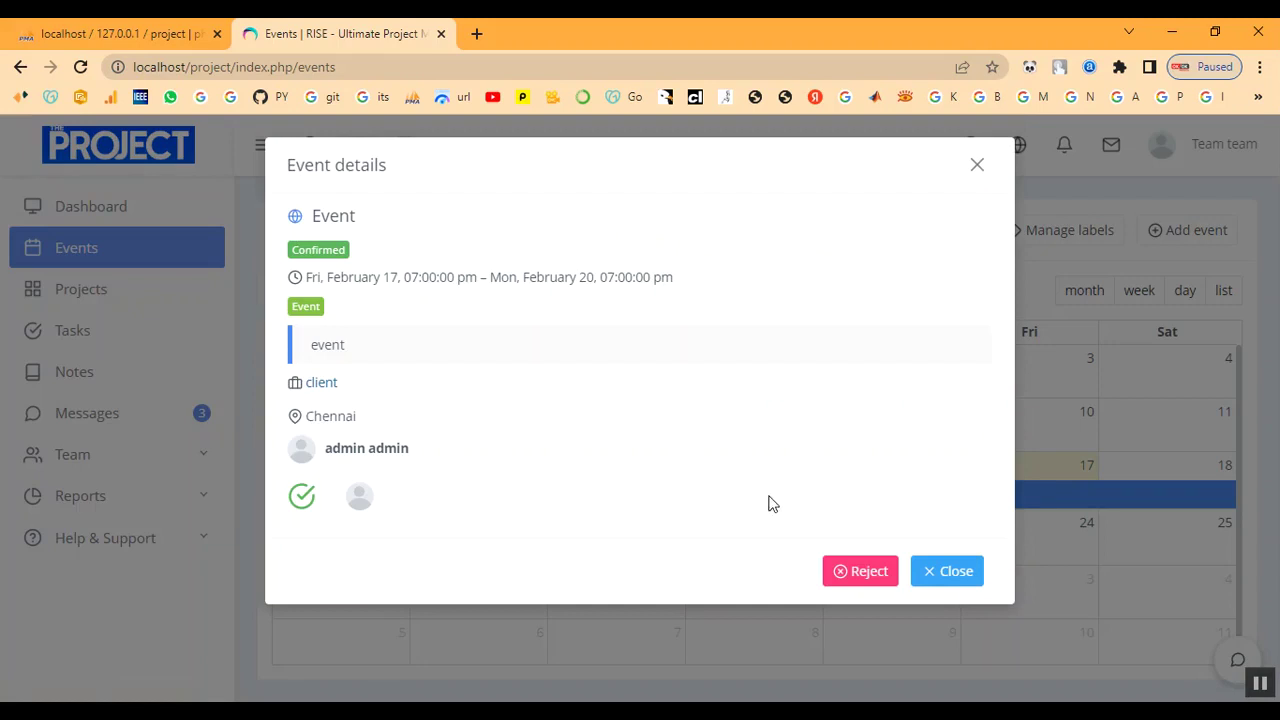
click(977, 167)
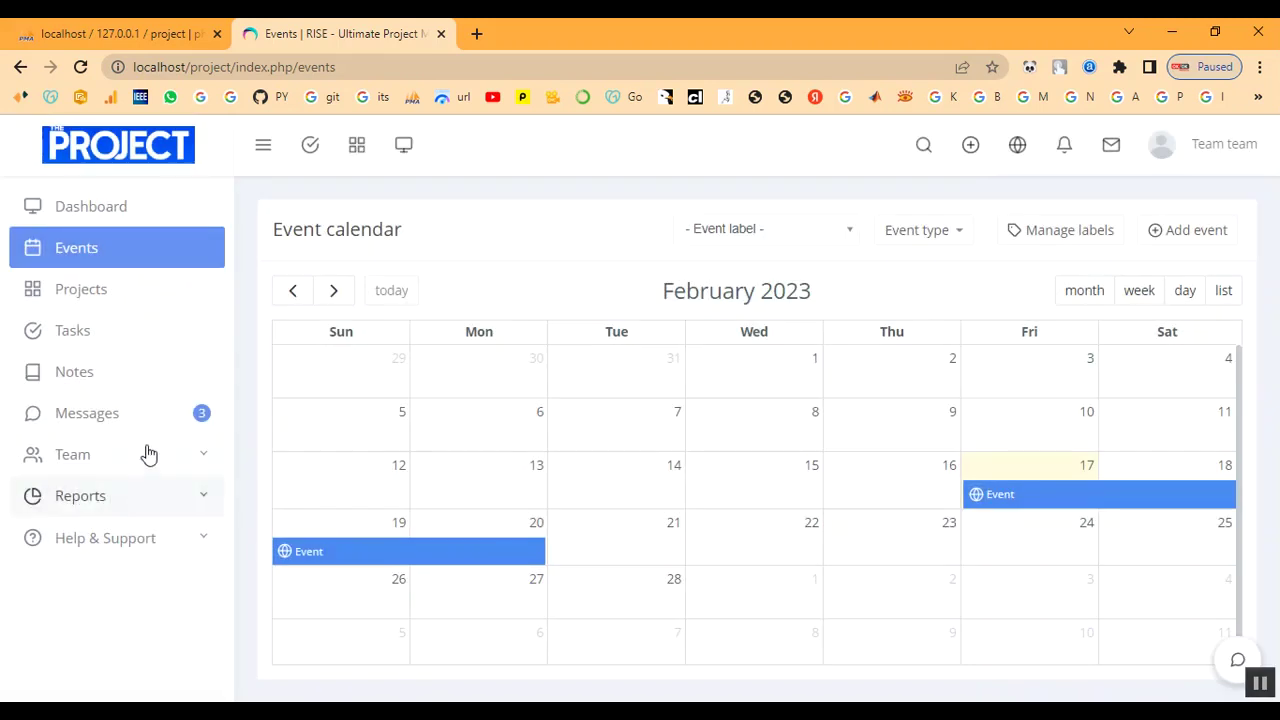
Look over the message inbox and open the empty Timesheets report under Reports.
click(142, 422)
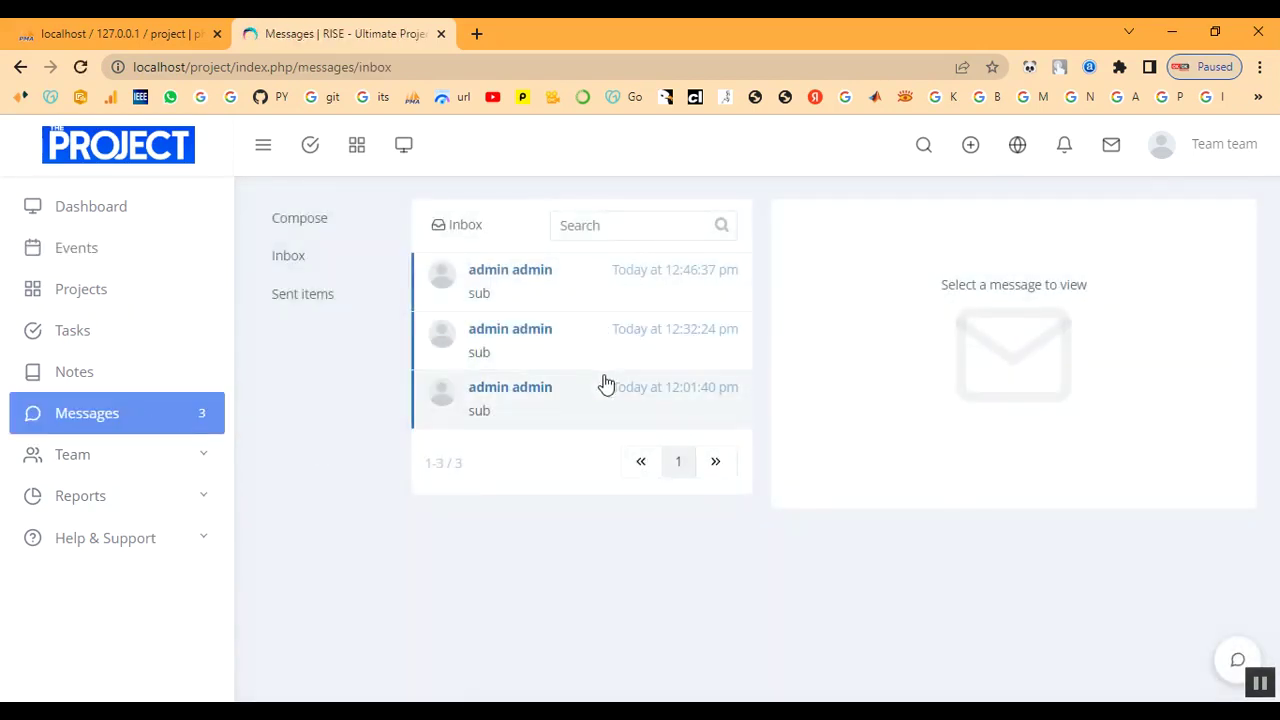
click(152, 539)
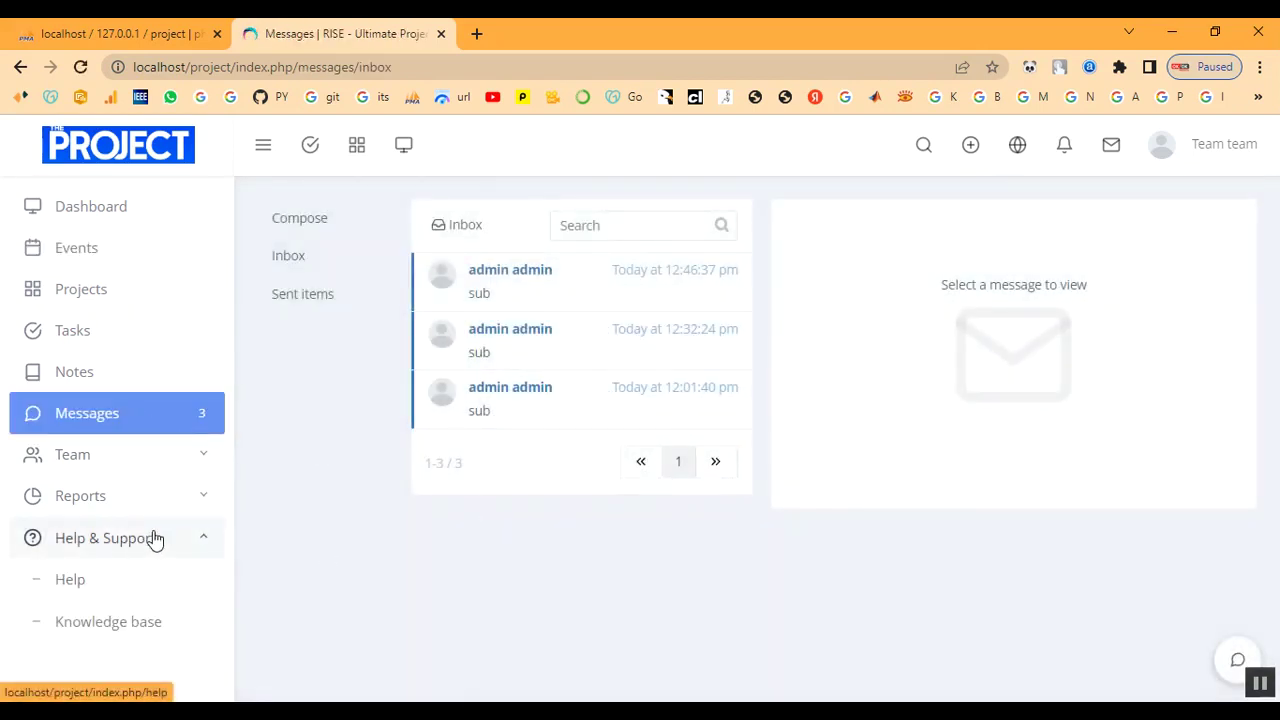
click(121, 506)
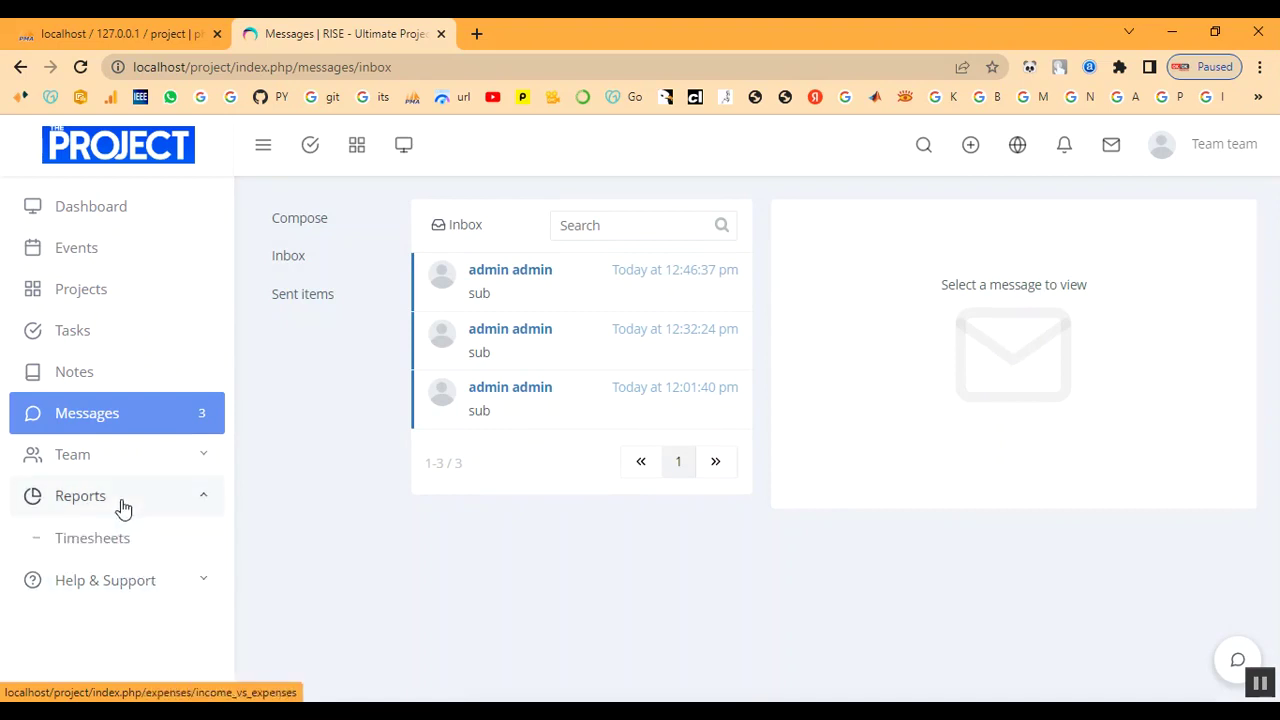
click(117, 542)
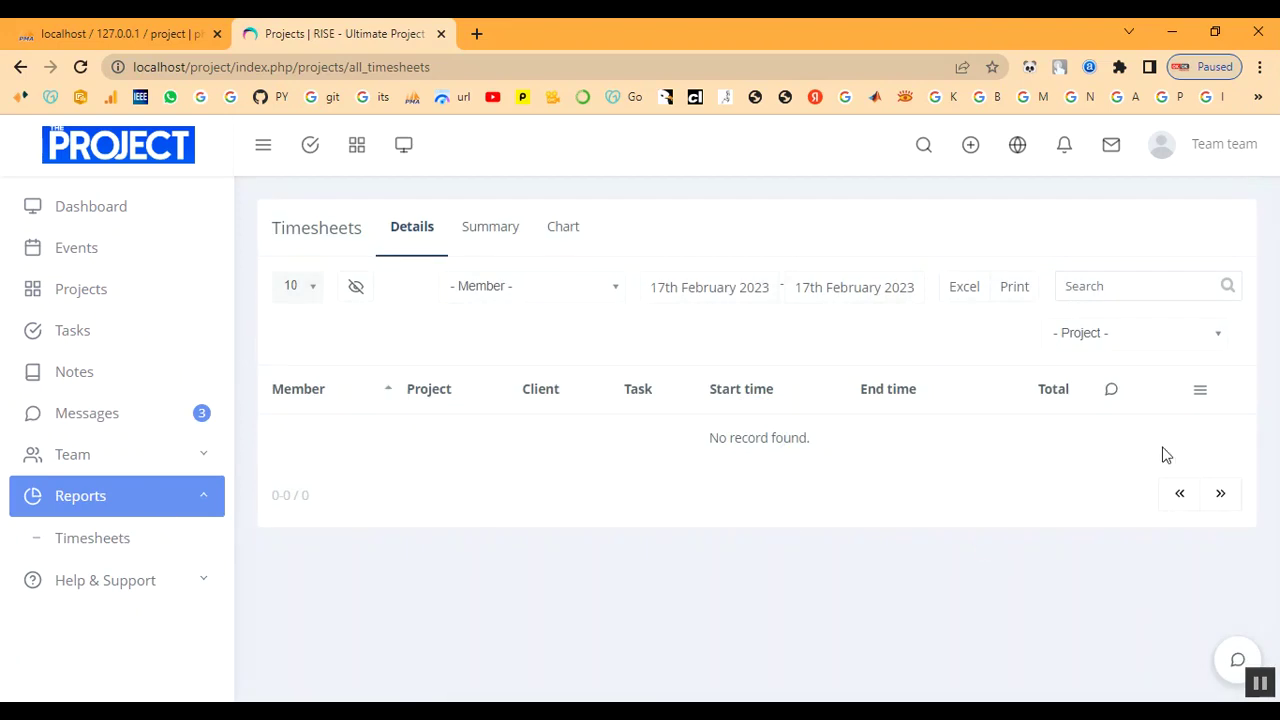
Return to the Dashboard and sign the team member out.
click(122, 208)
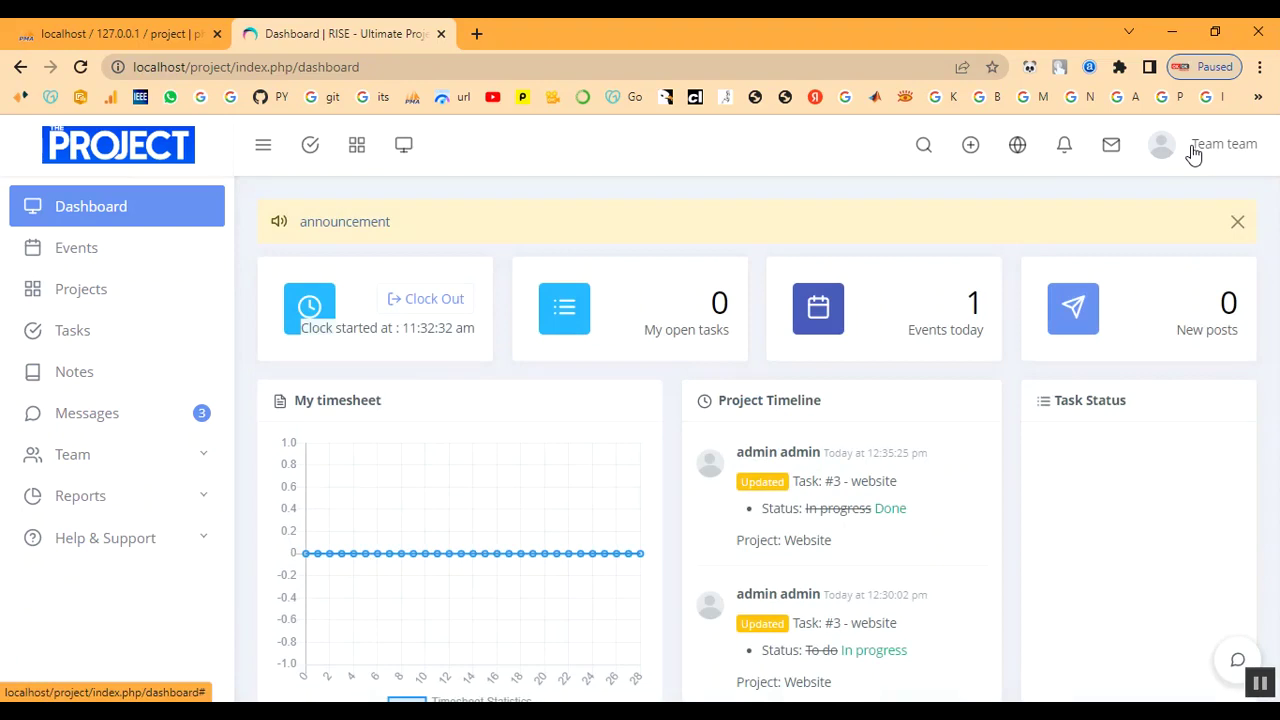
click(1193, 152)
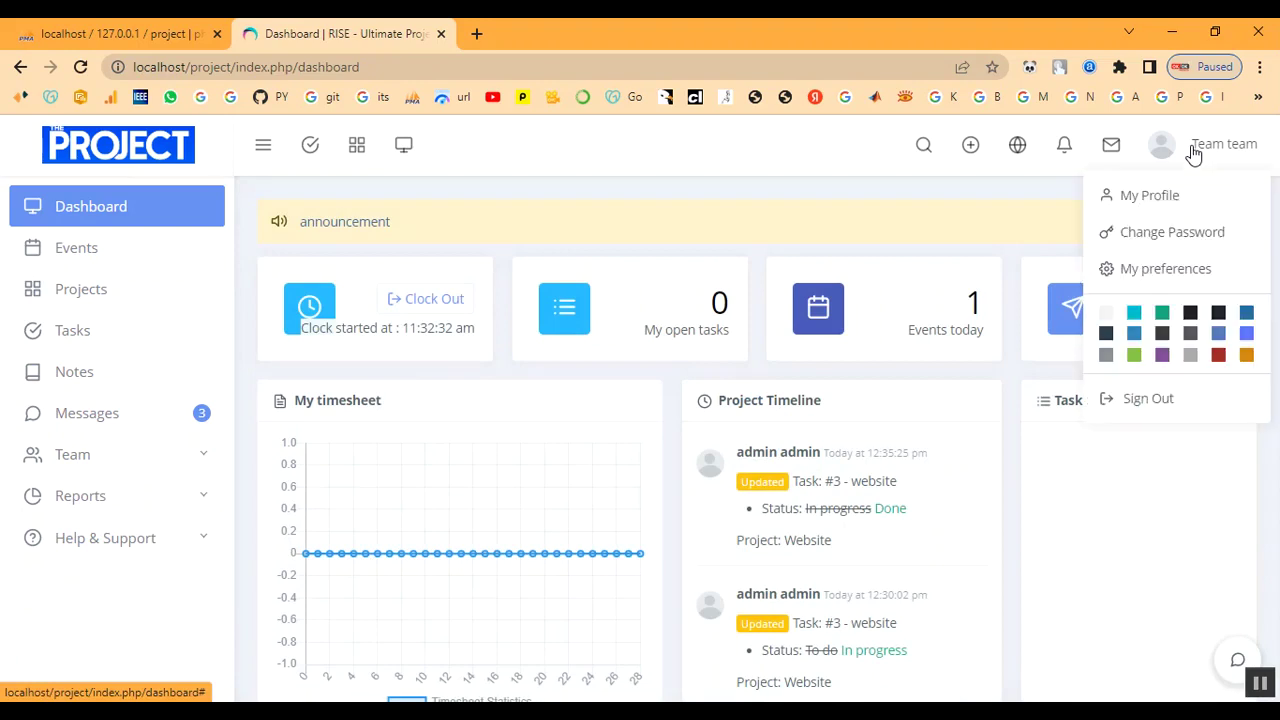
click(1157, 398)
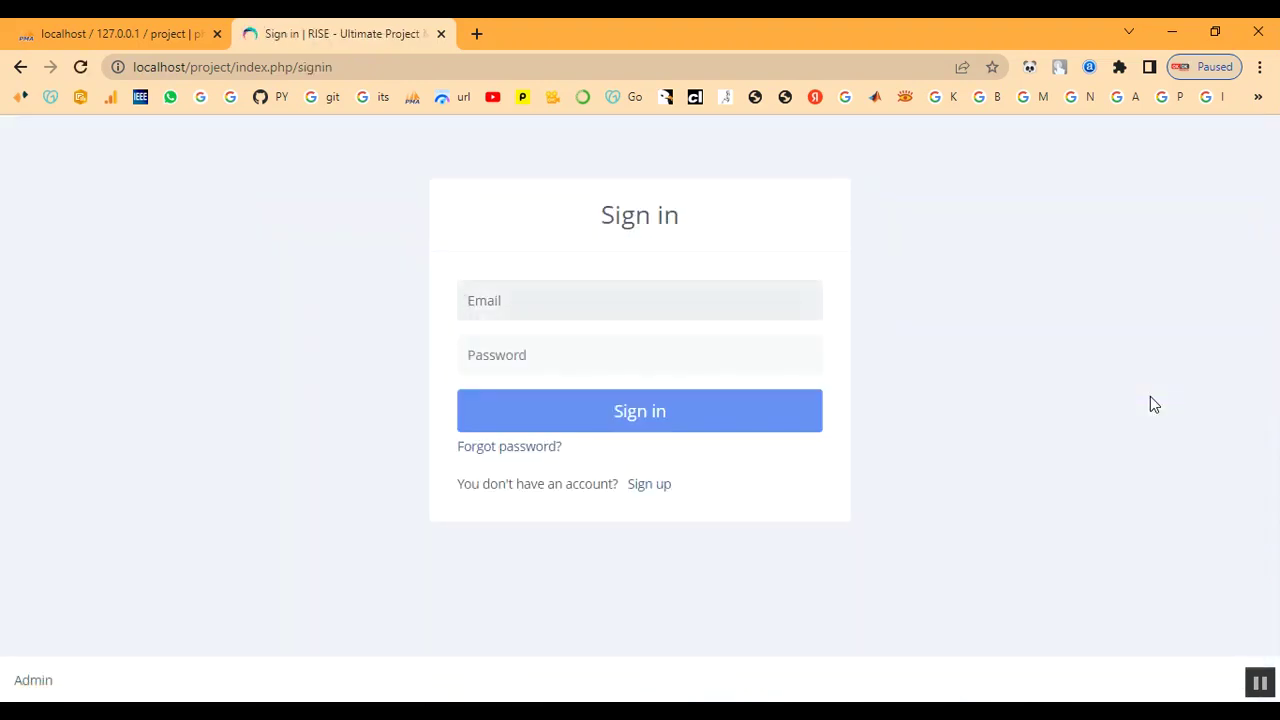
click(542, 298)
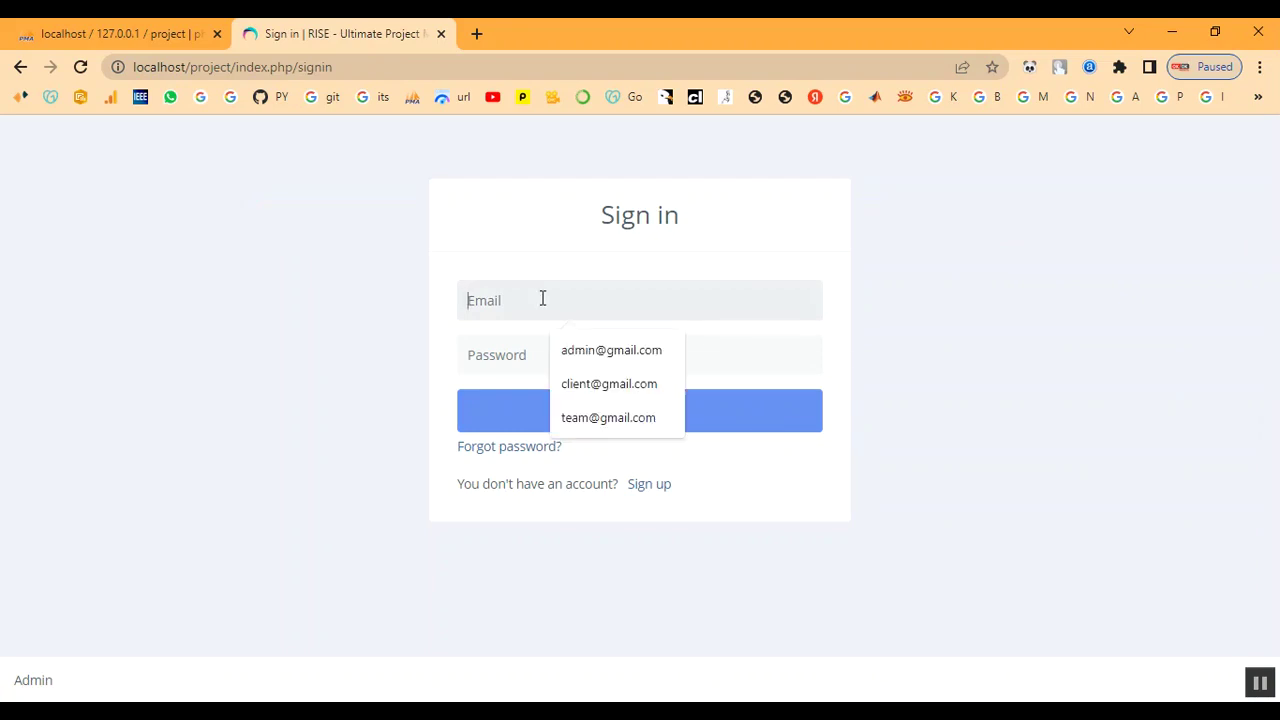
text(developer@gmail.com)
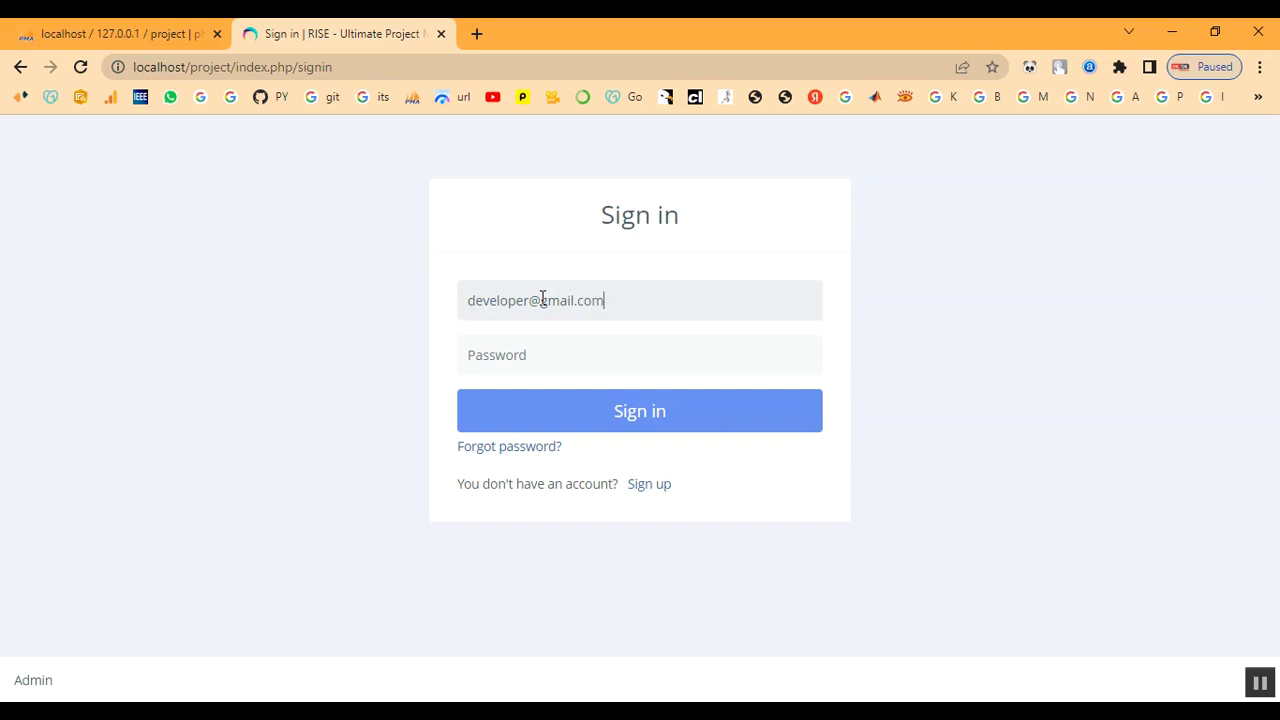
text(•)
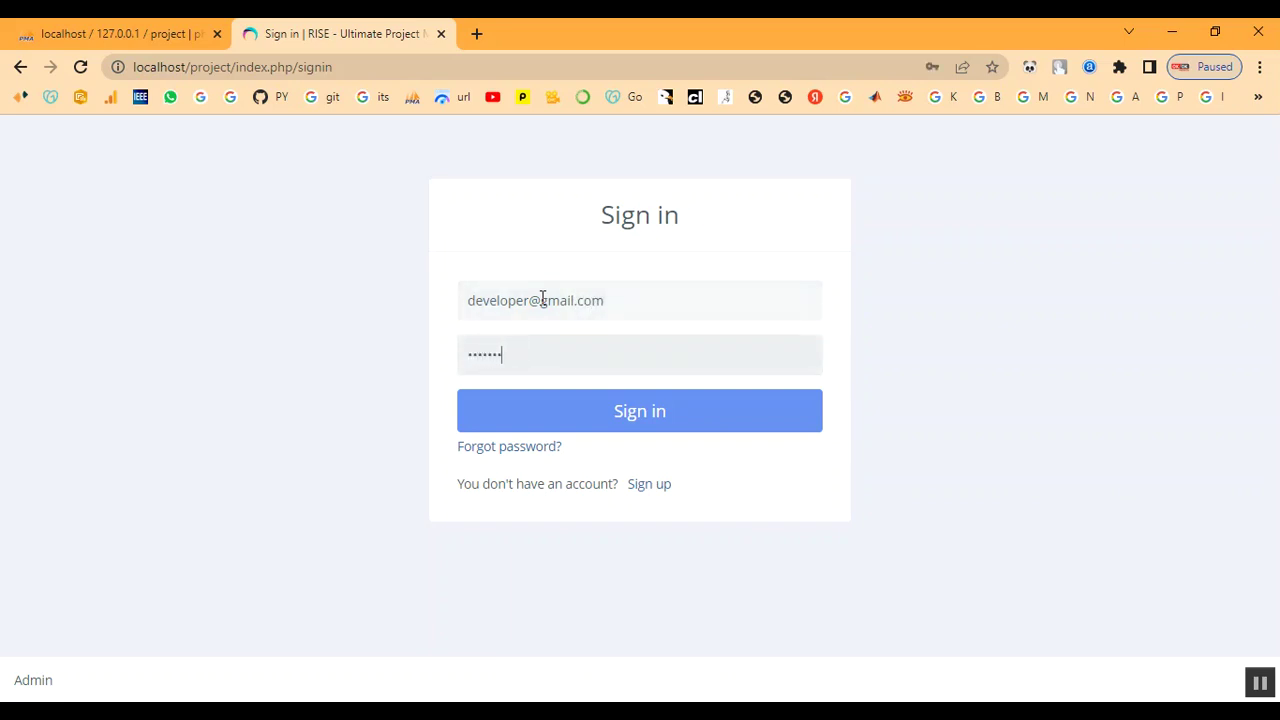
click(580, 420)
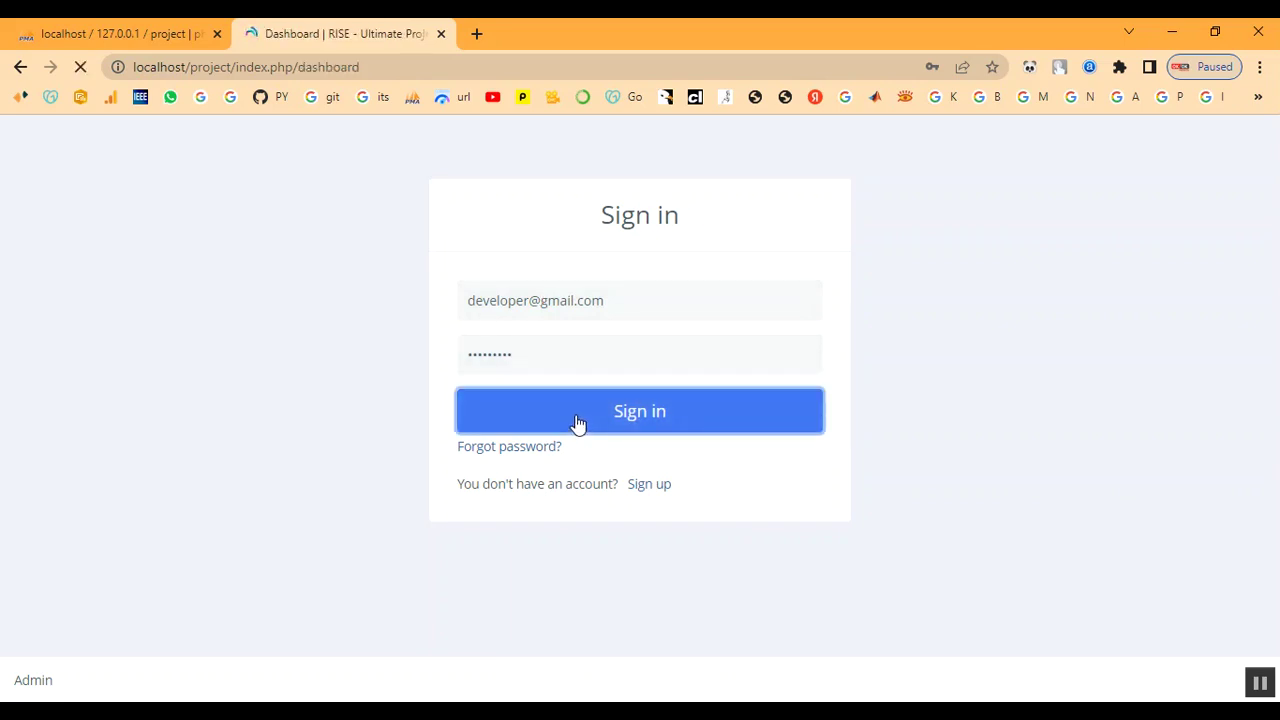
scroll(724, 473, down, 3)
scroll(724, 473, down, 2)
scroll(724, 473, up, 5)
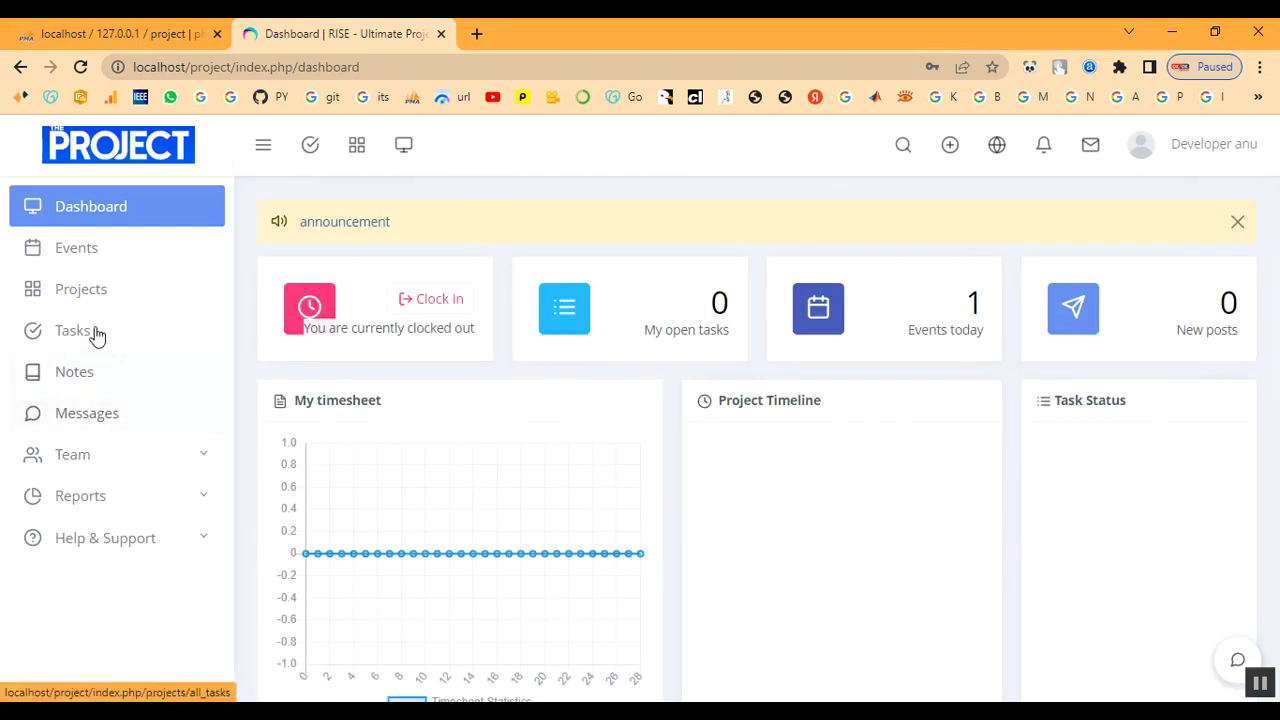
click(86, 260)
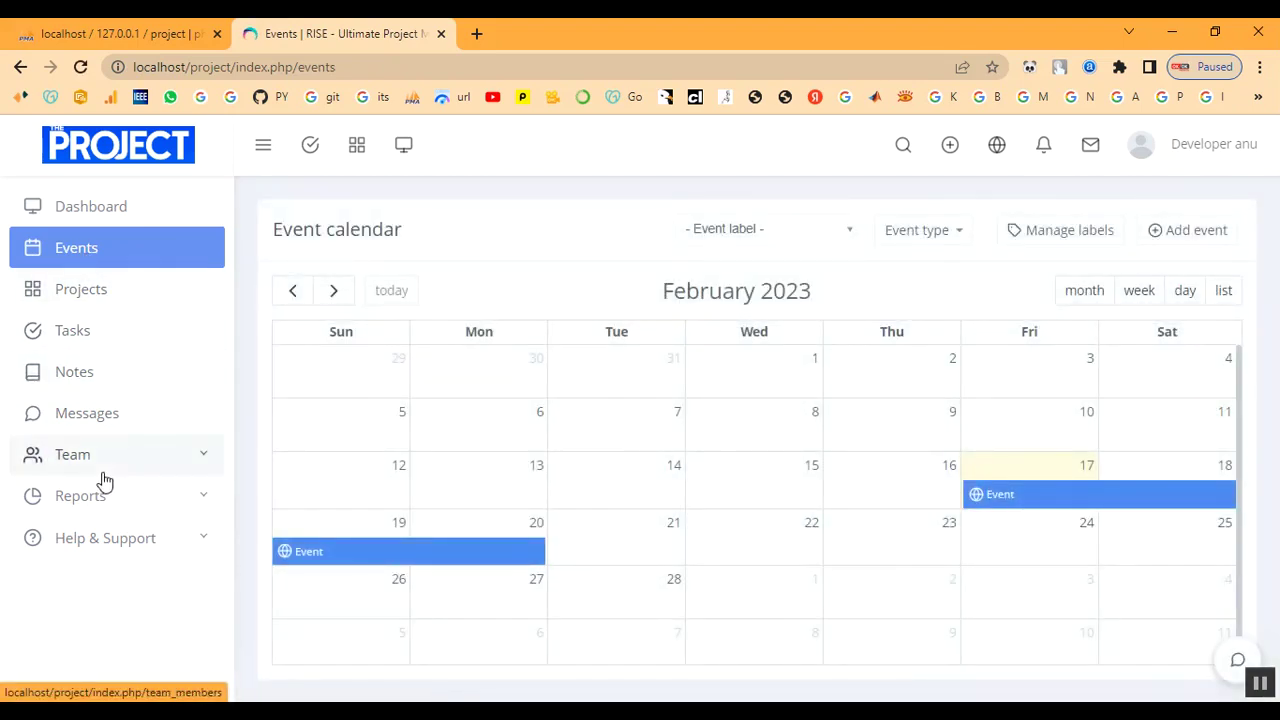
click(1180, 145)
click(1178, 398)
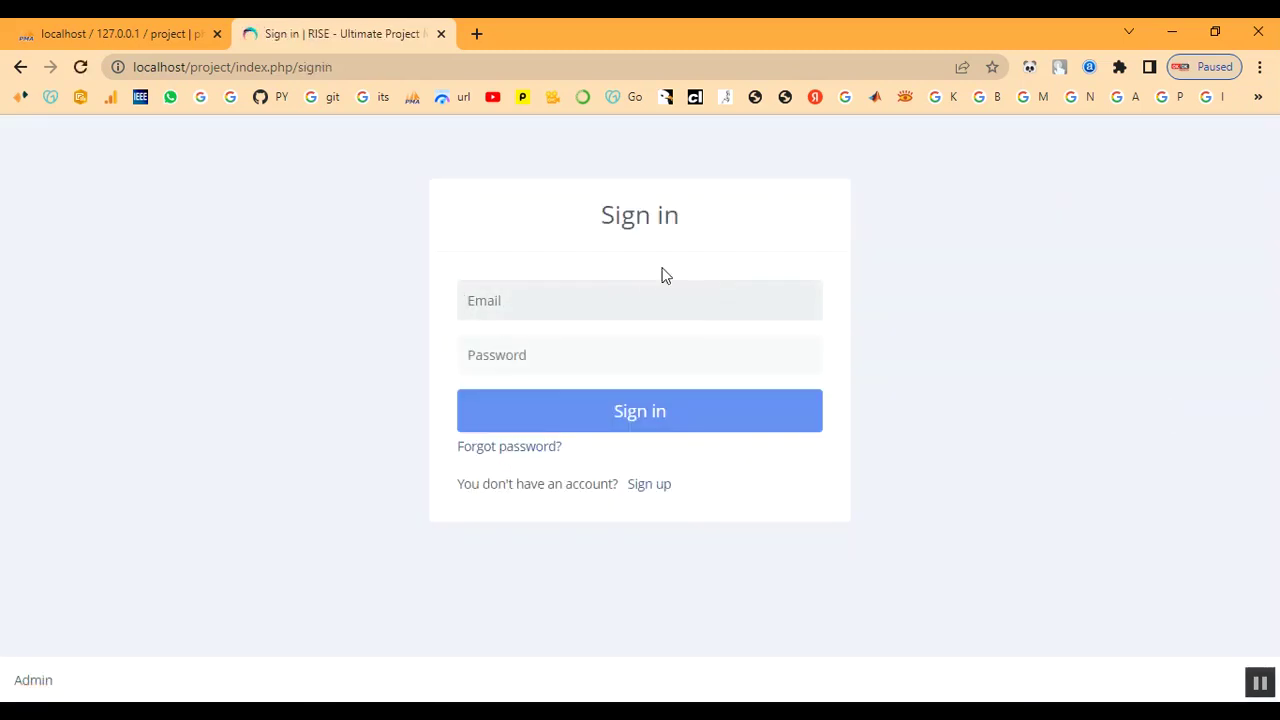
Sign in to RISE with the admin email and password.
click(636, 293)
text(admin@gma)
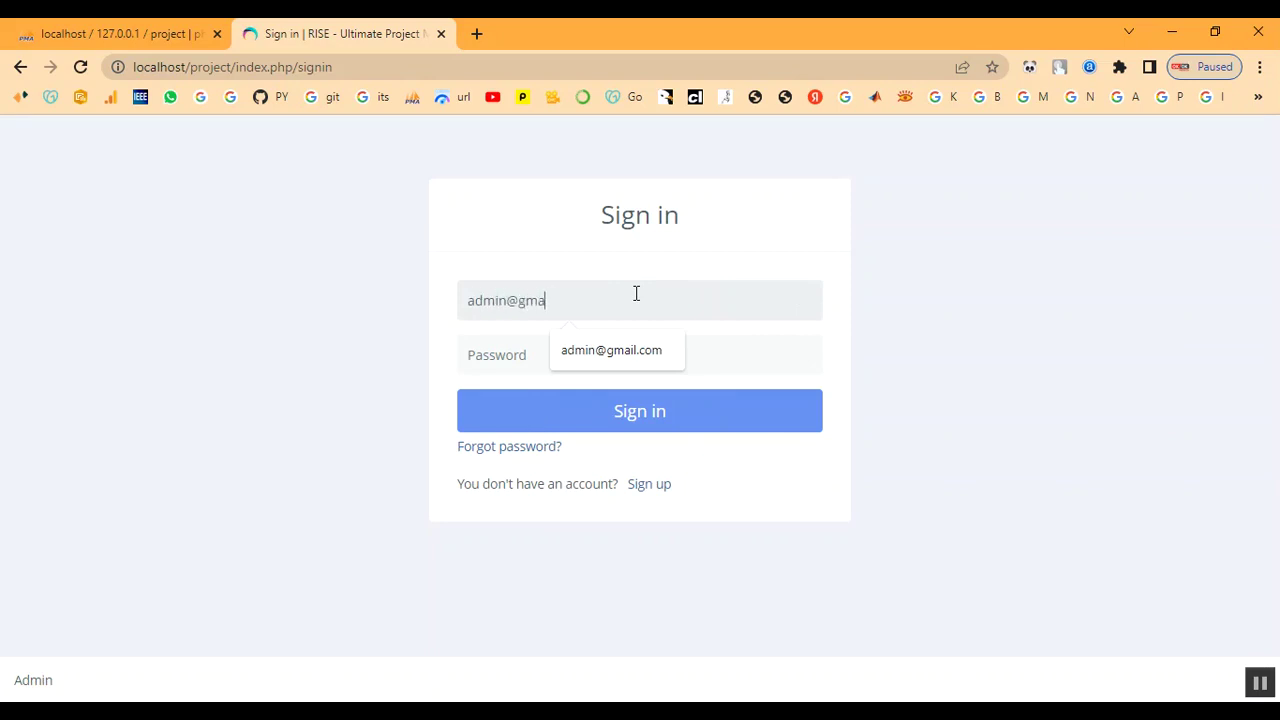
text(il.com)
key(Tab)
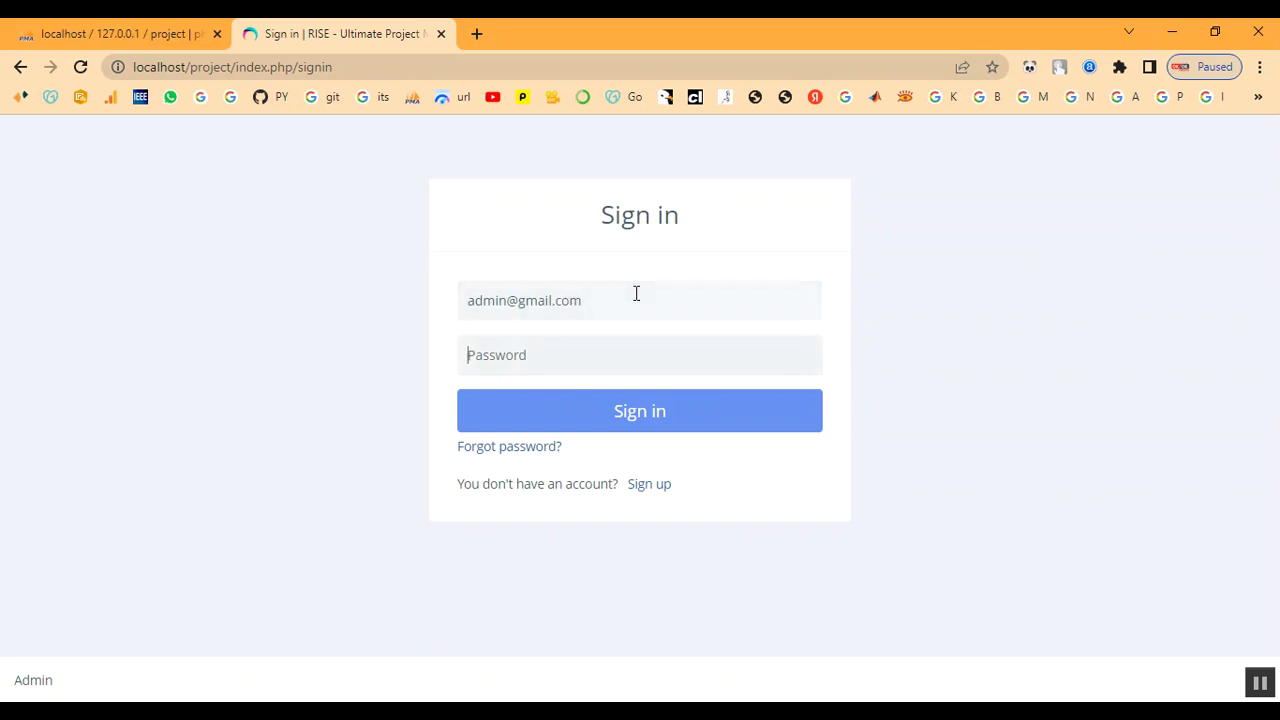
text(ad)
click(624, 426)
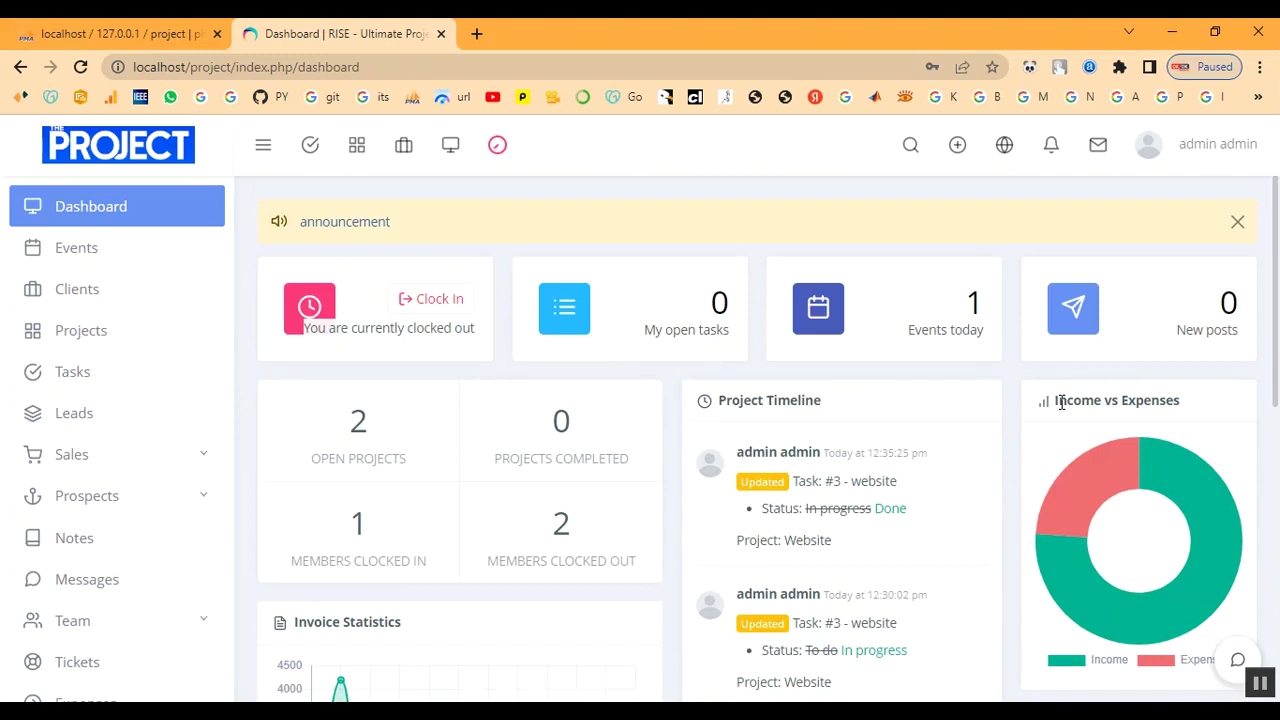
Dismiss the announcement, review the February 17 event on the calendar, and expand Team.
click(1237, 222)
scroll(389, 394, down, 3)
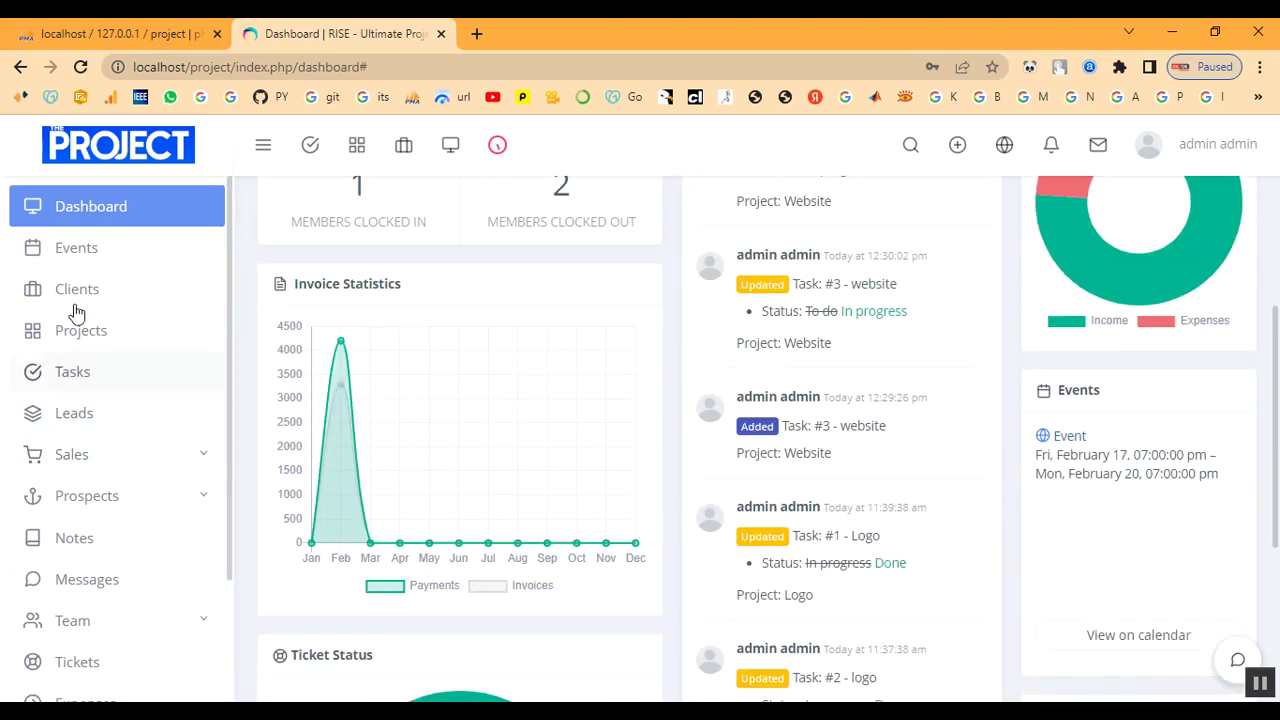
click(90, 246)
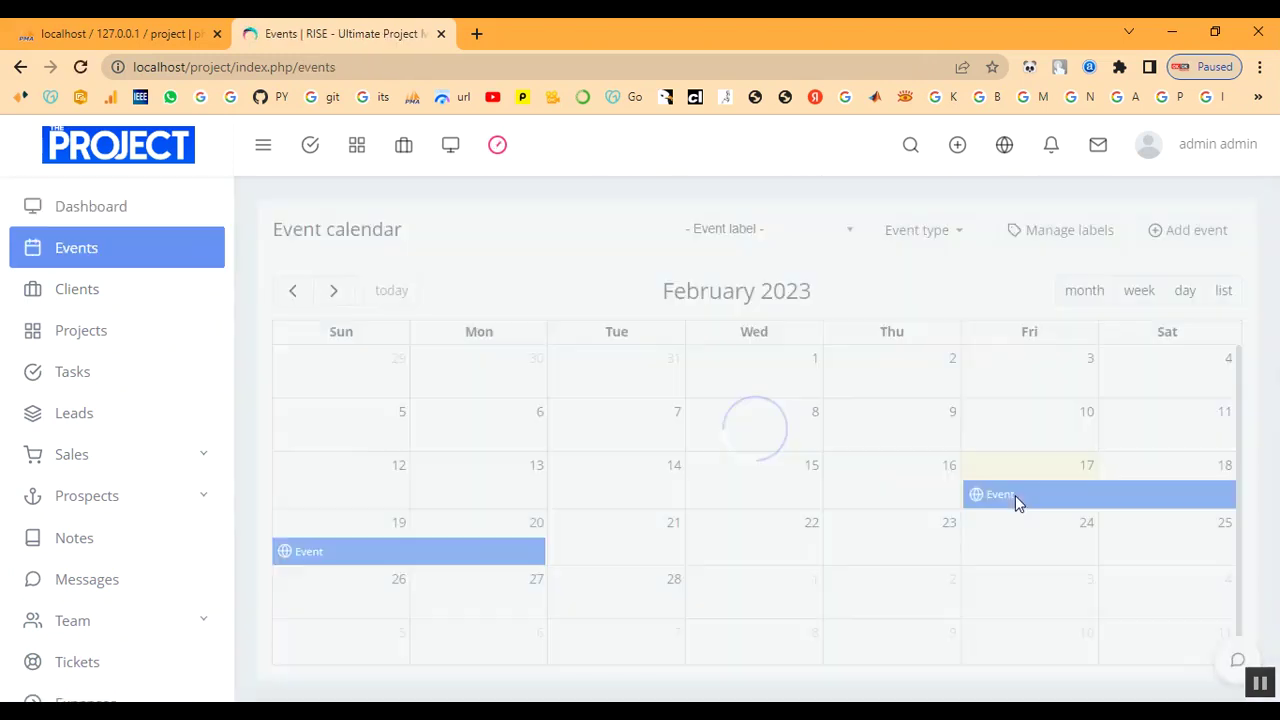
click(1014, 495)
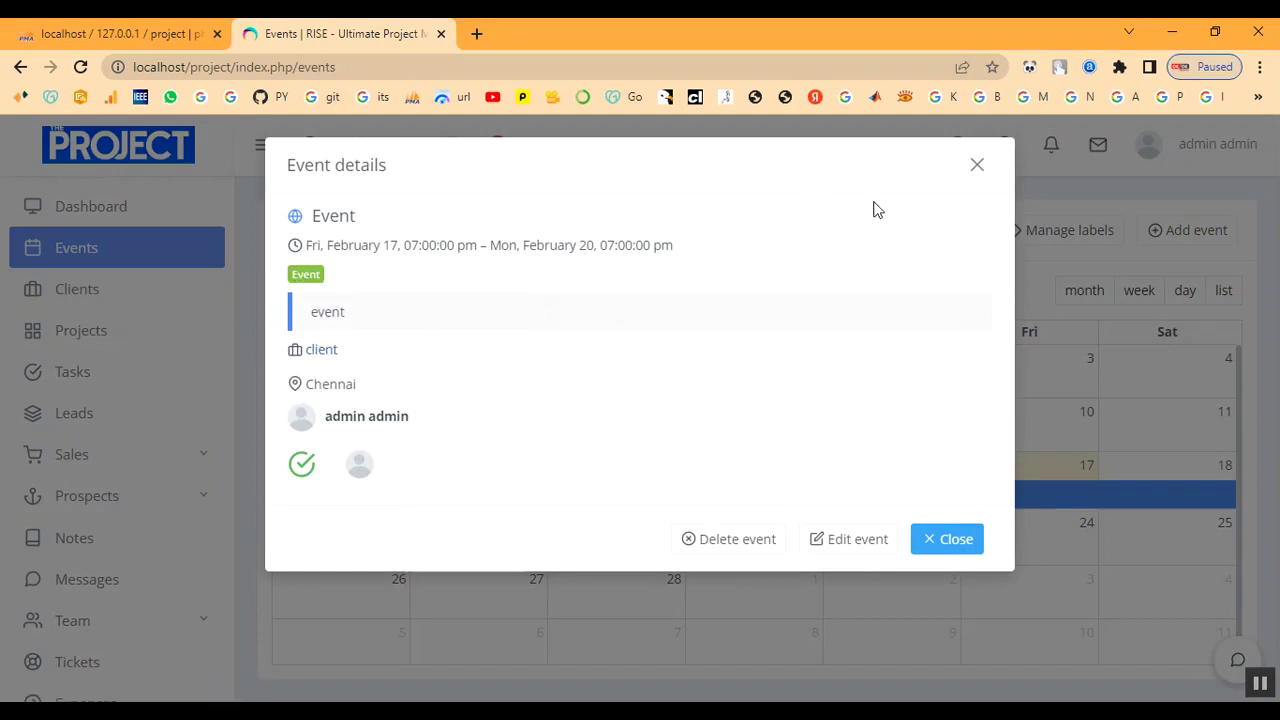
click(977, 166)
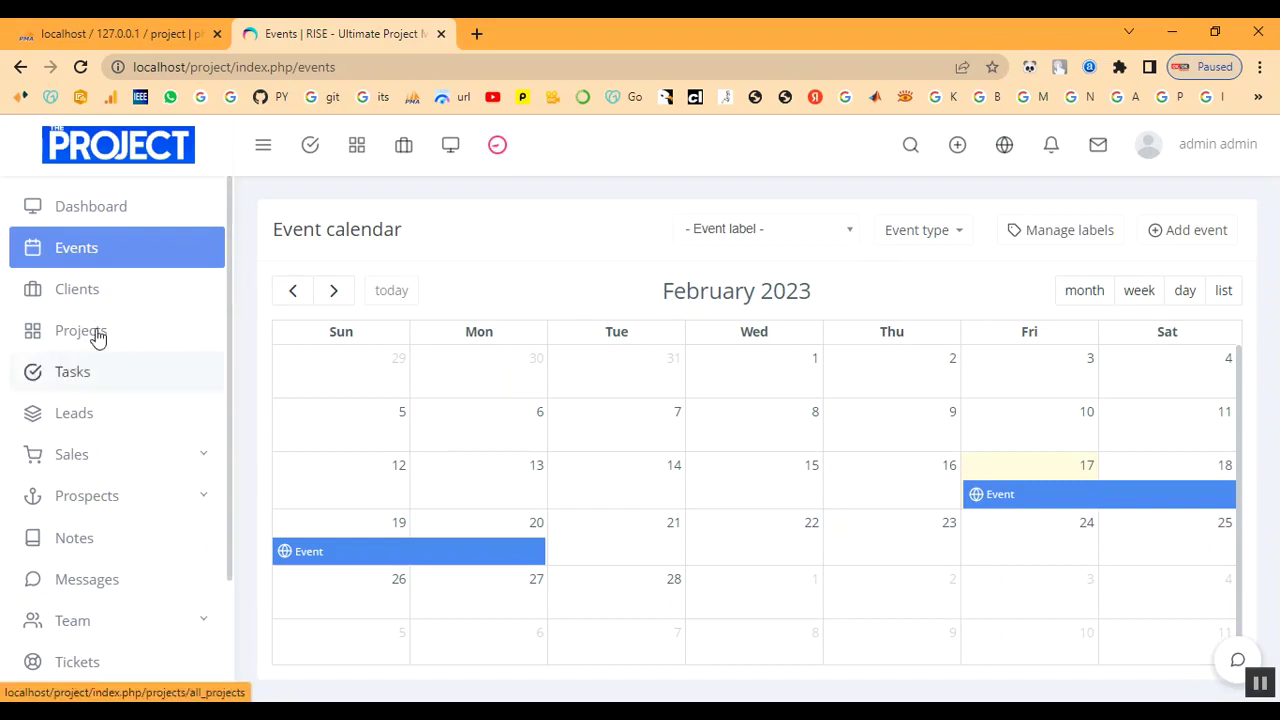
scroll(128, 421, down, 2)
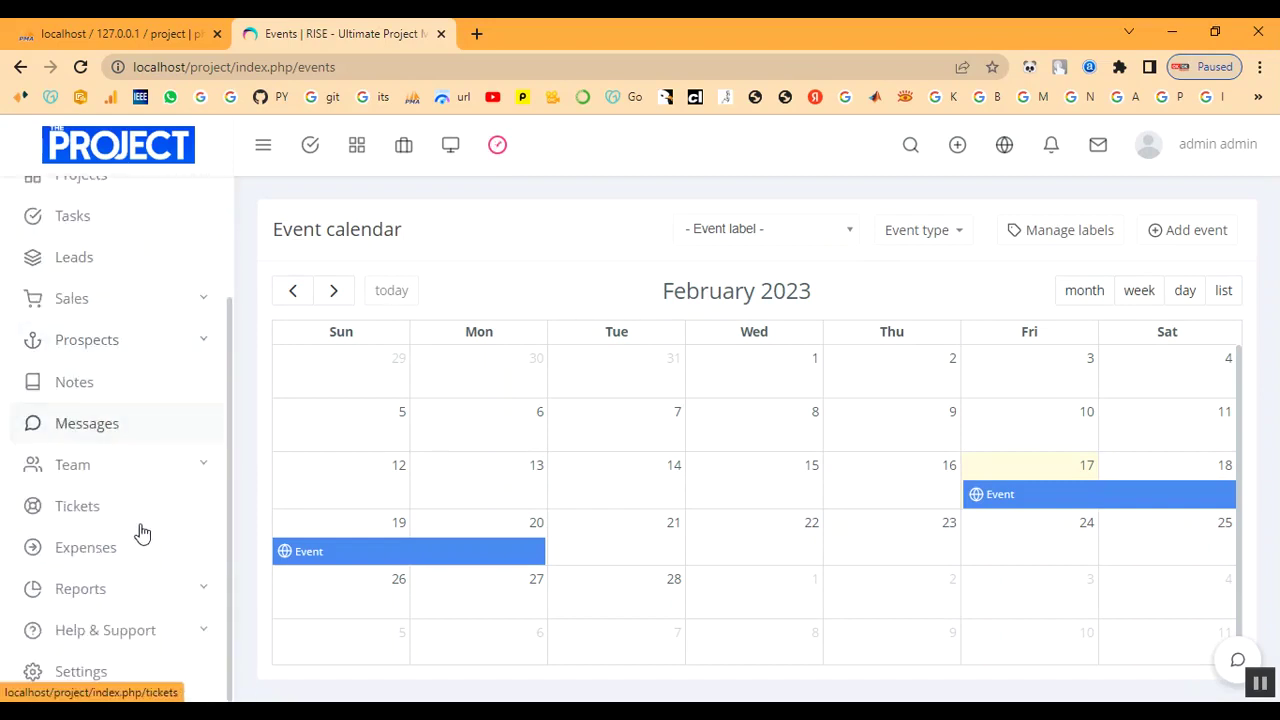
click(97, 466)
scroll(97, 480, down, 3)
Approve the pending 2023-02-20 Casual Leave in Team > Leave, then return to the Dashboard.
click(89, 381)
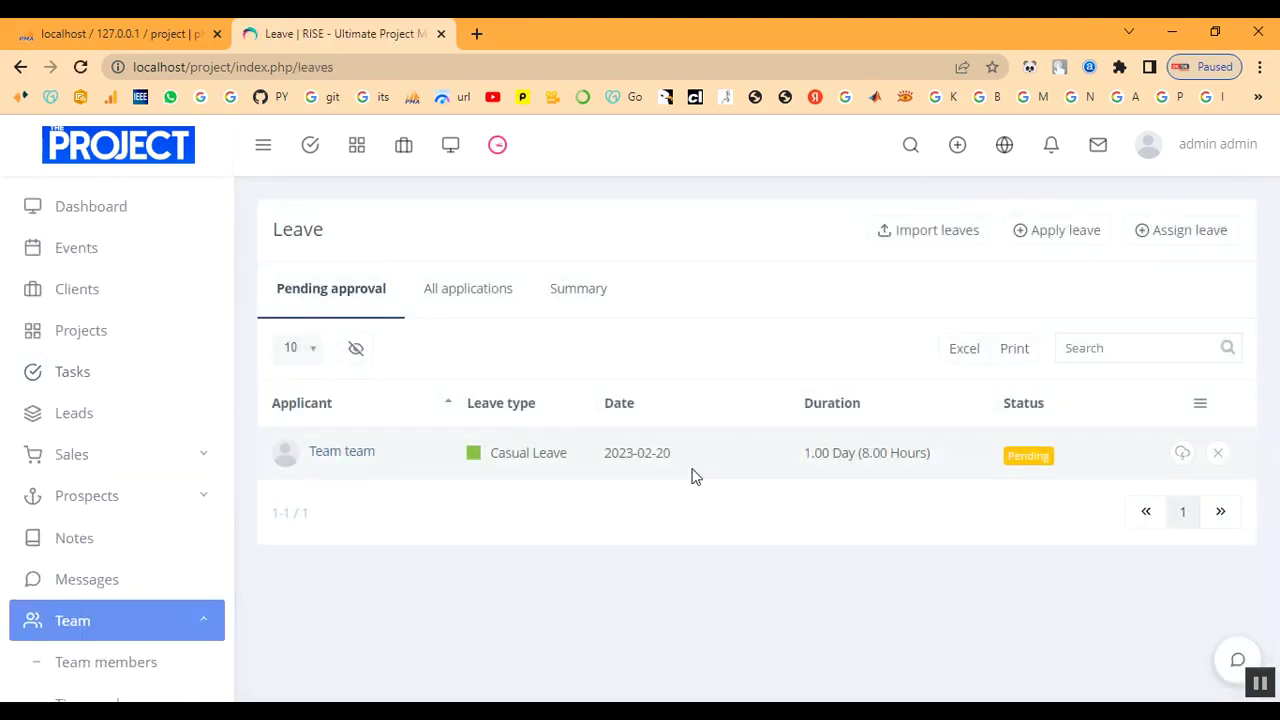
click(1182, 454)
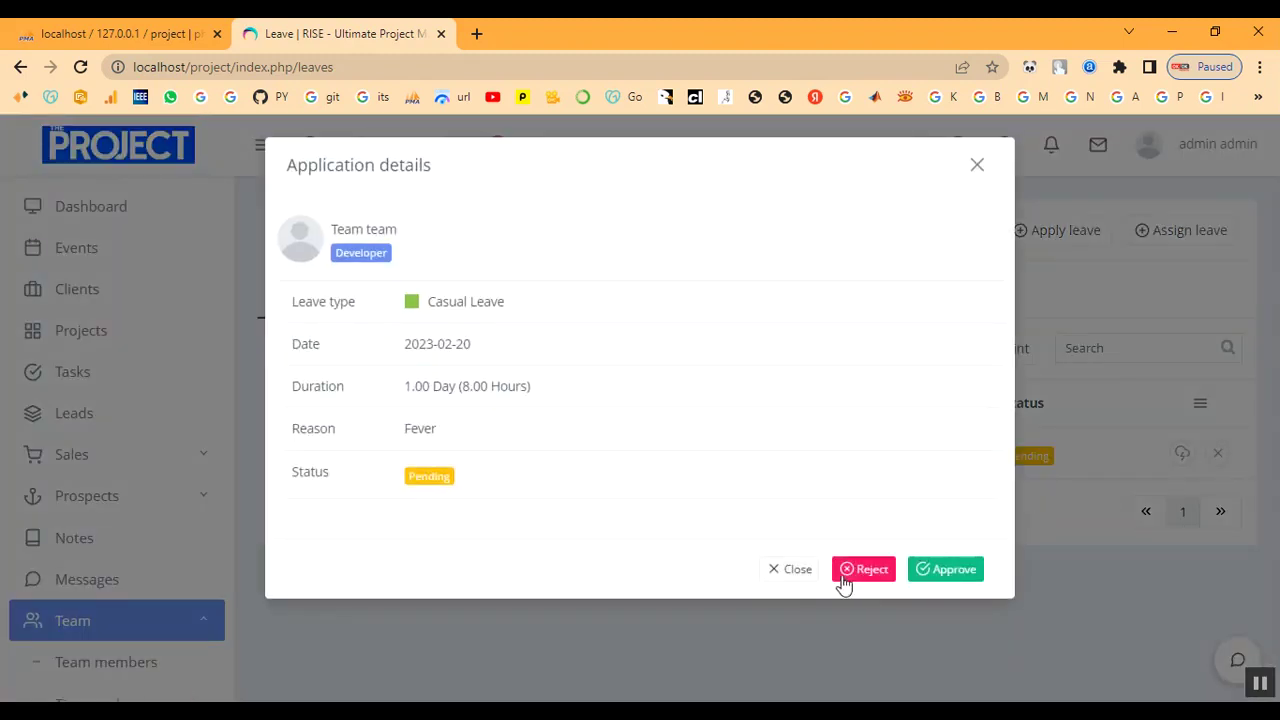
click(951, 586)
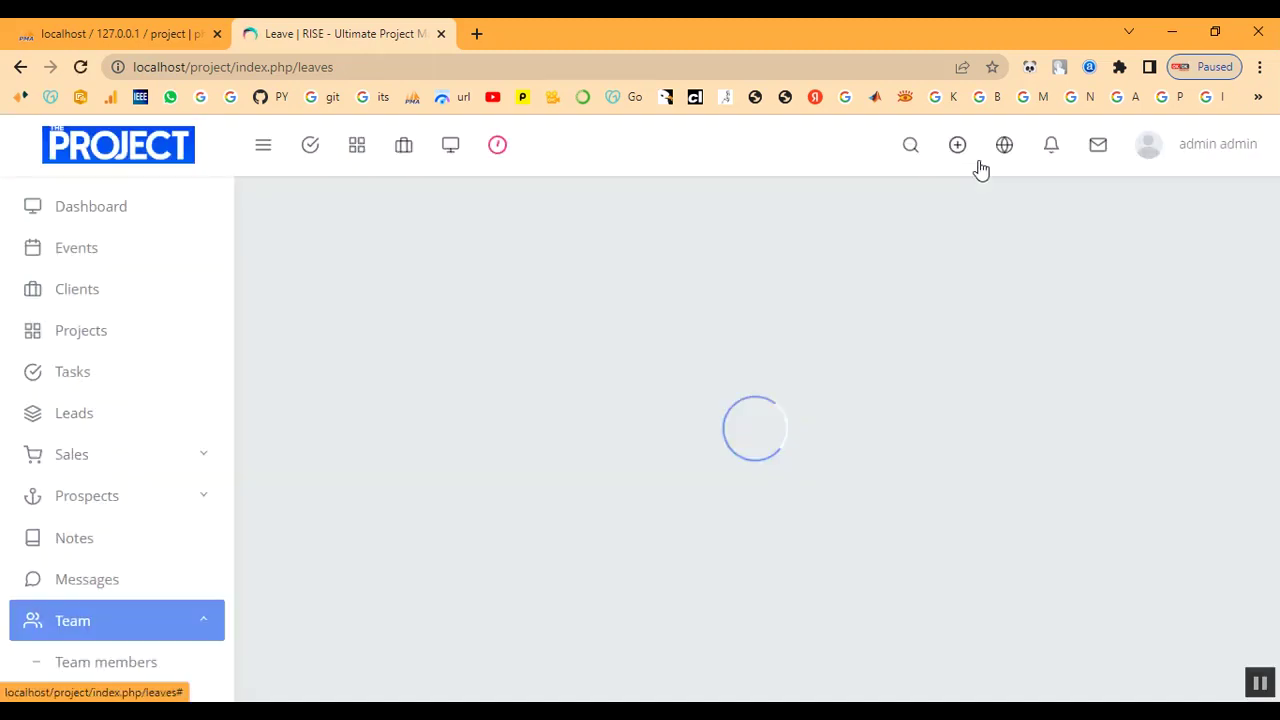
click(957, 145)
click(629, 537)
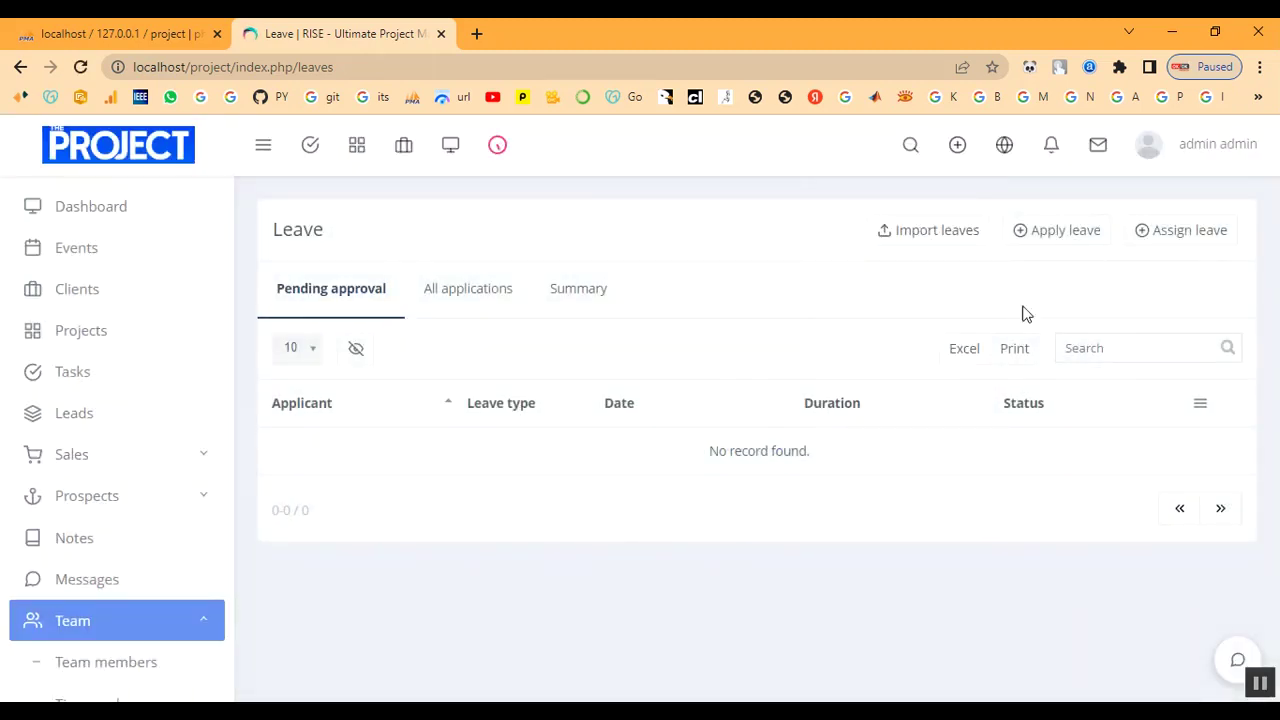
click(136, 222)
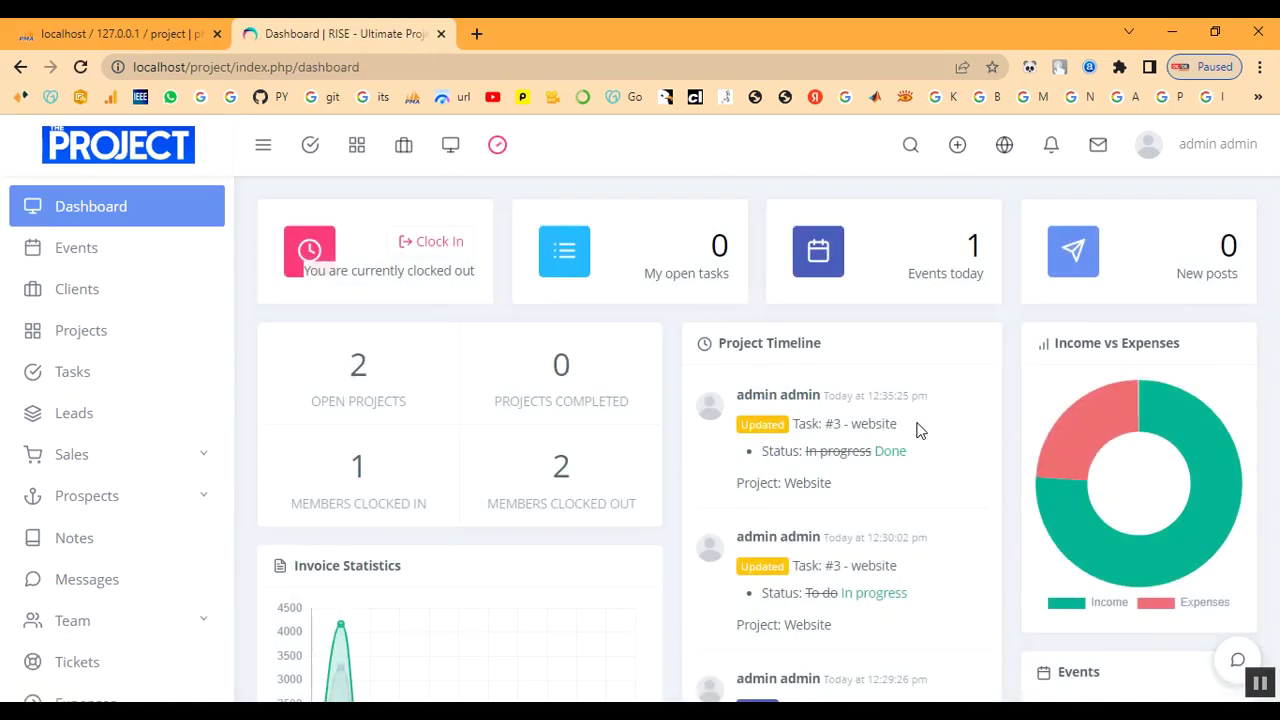
Scroll through the dashboard's projects, timeline and ticket cards and focus the private sticky note.
scroll(933, 508, down, 3)
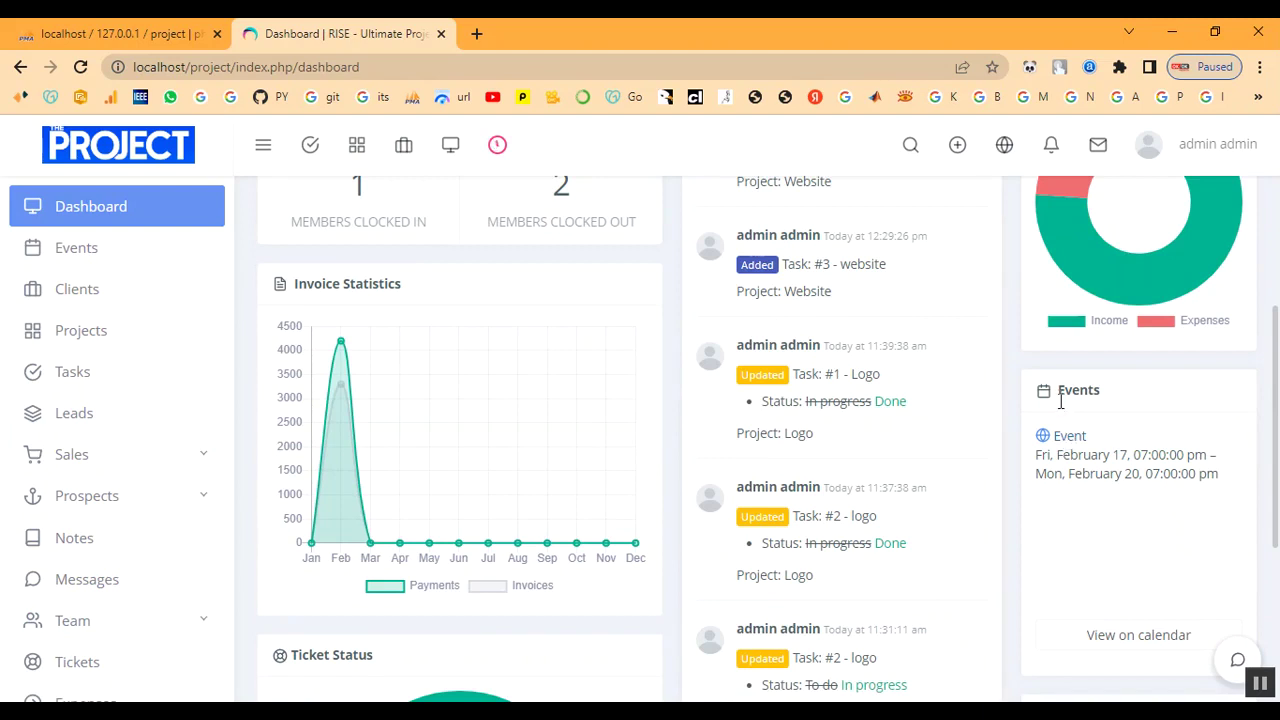
scroll(1146, 483, down, 3)
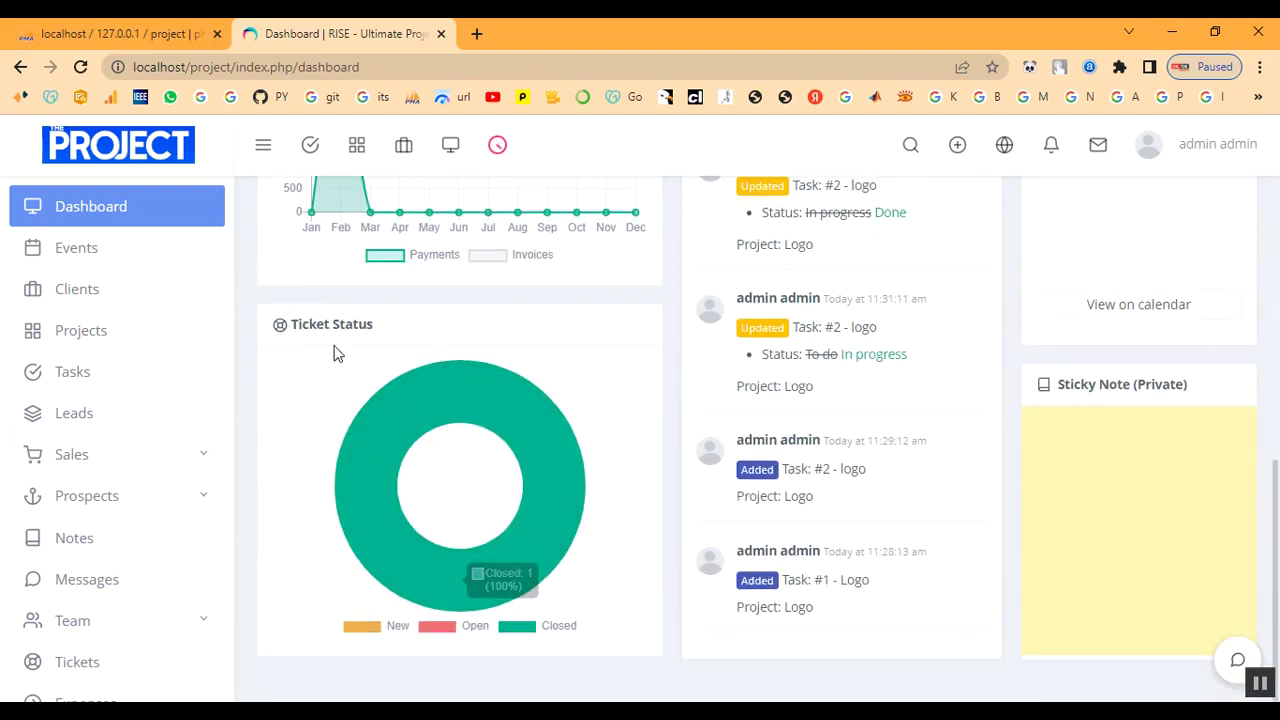
drag(293, 320, 449, 343)
click(450, 345)
mouse_move(457, 394)
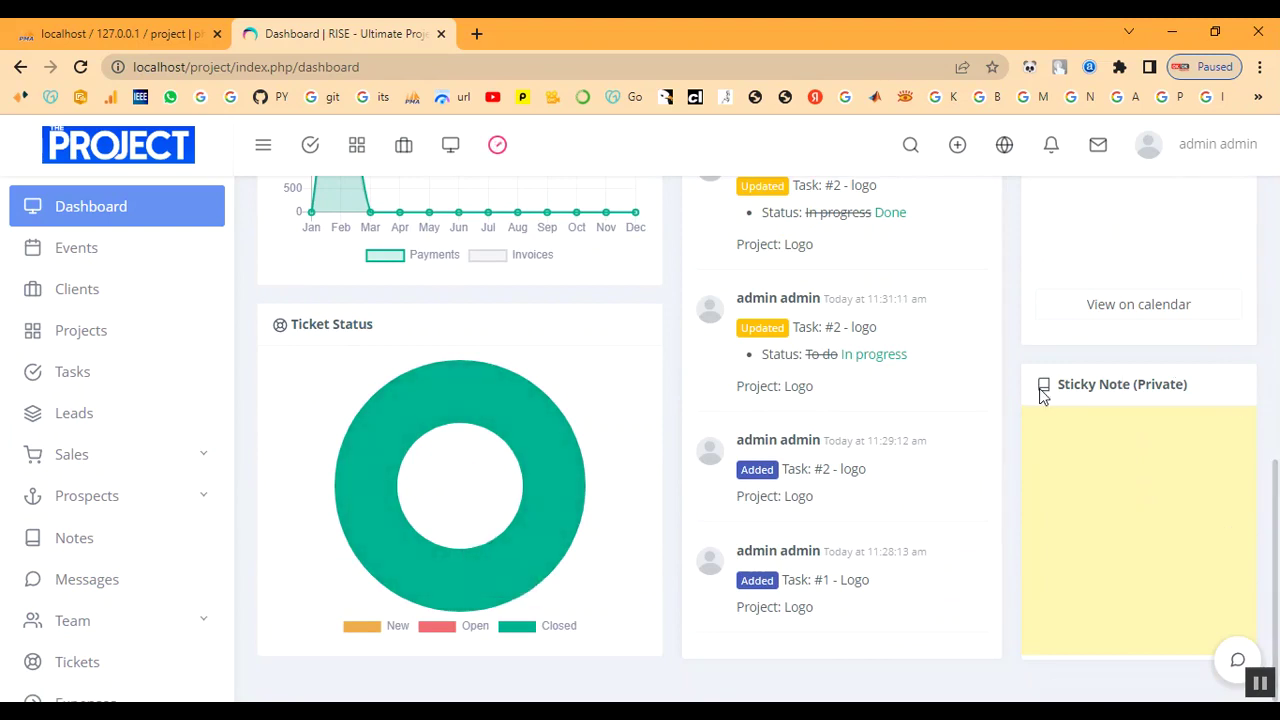
click(1098, 464)
Scroll back to the top and sign out of the admin account.
scroll(1098, 468, up, 3)
scroll(795, 641, down, 3)
scroll(939, 518, up, 6)
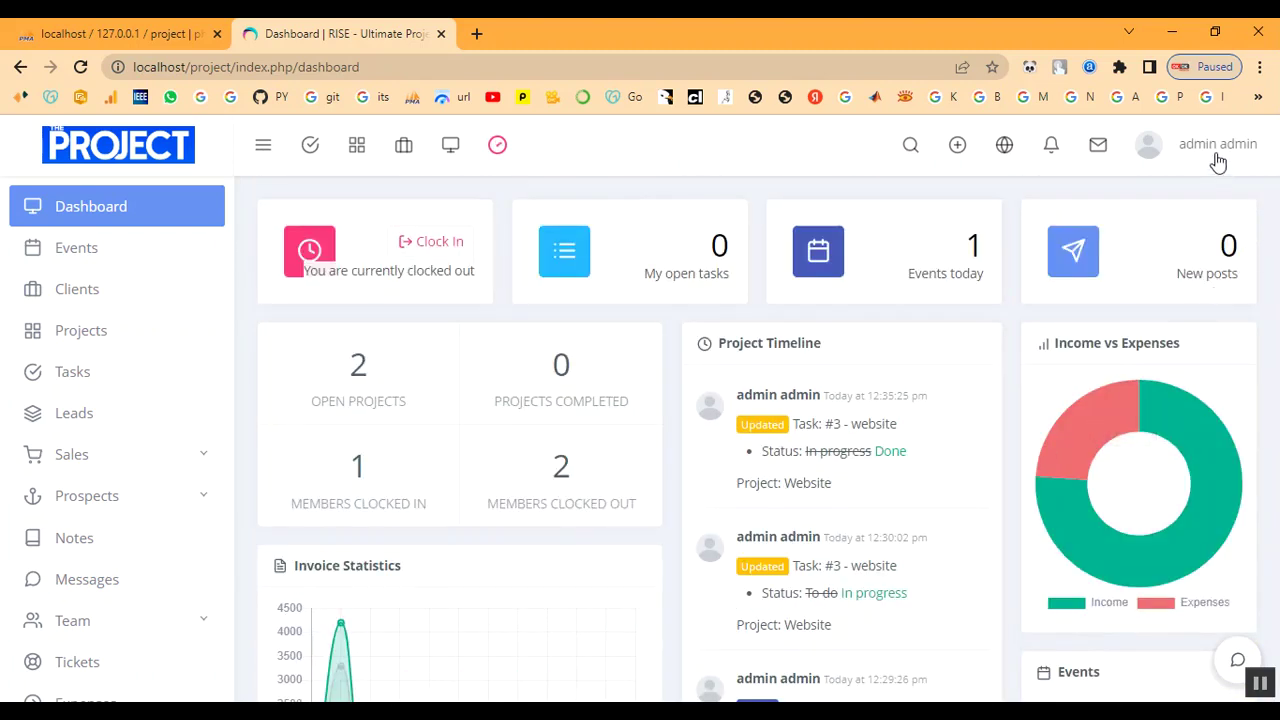
click(1218, 150)
click(1155, 408)
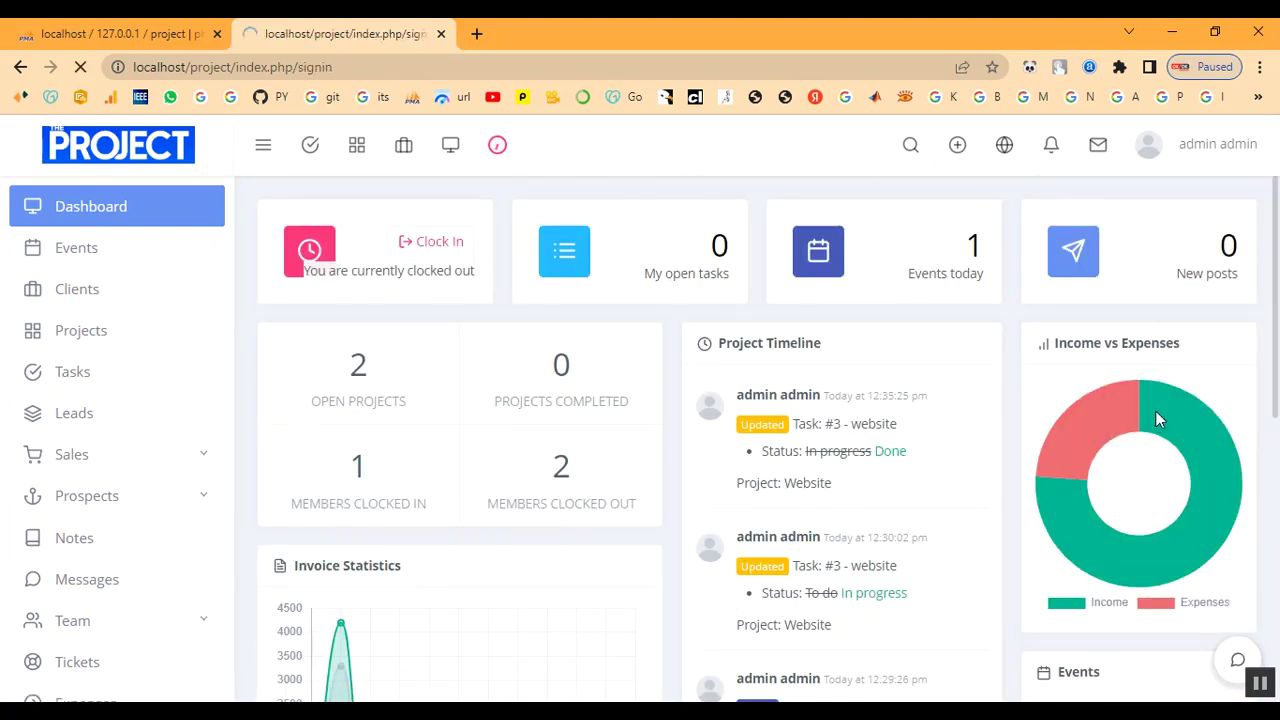